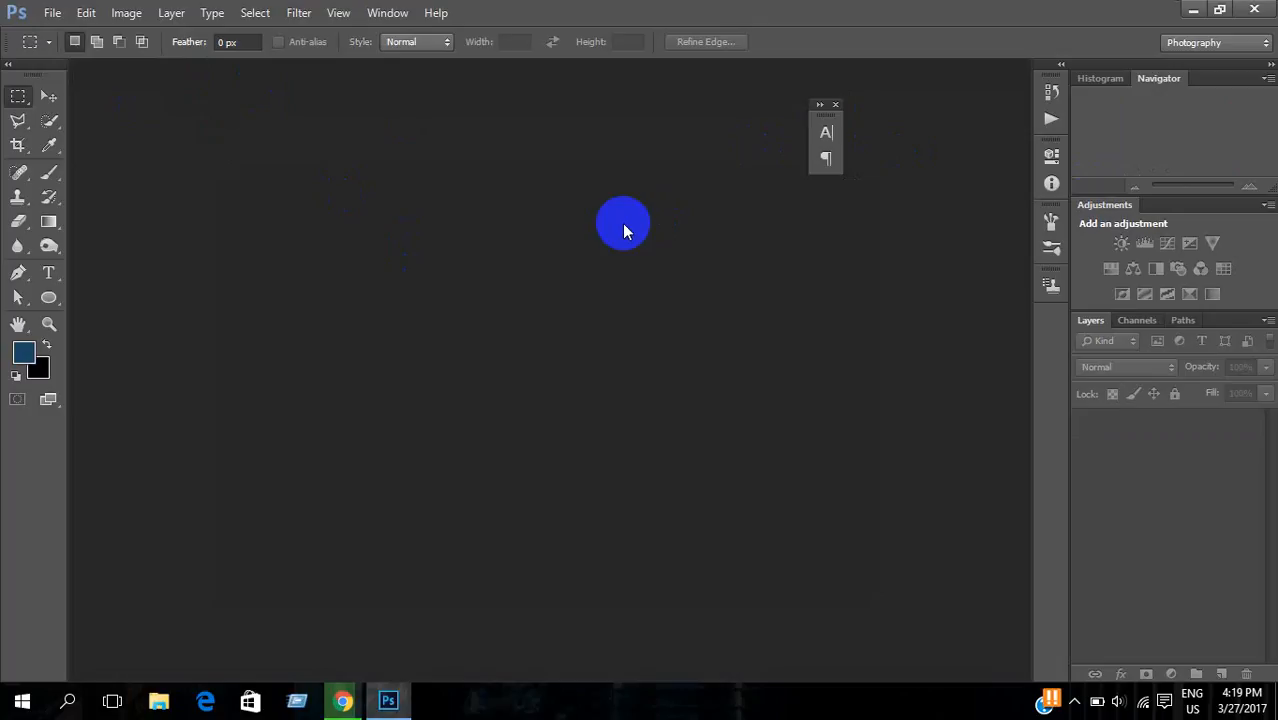
Step: Create a new 683 x 459 px document named "fiverr gig" with 300 pixels/inch resolution and a white background
{"action": "key", "text": "ctrl+n"}
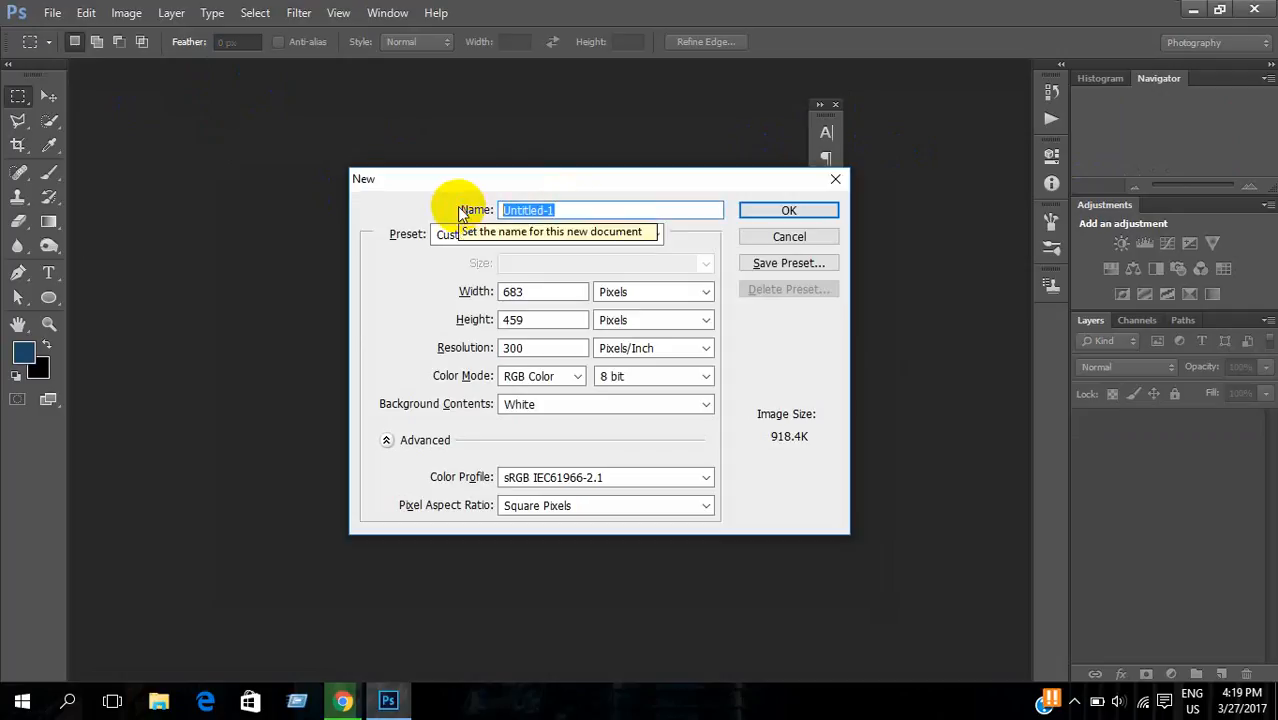
{"action": "type", "text": "fiverr gig"}
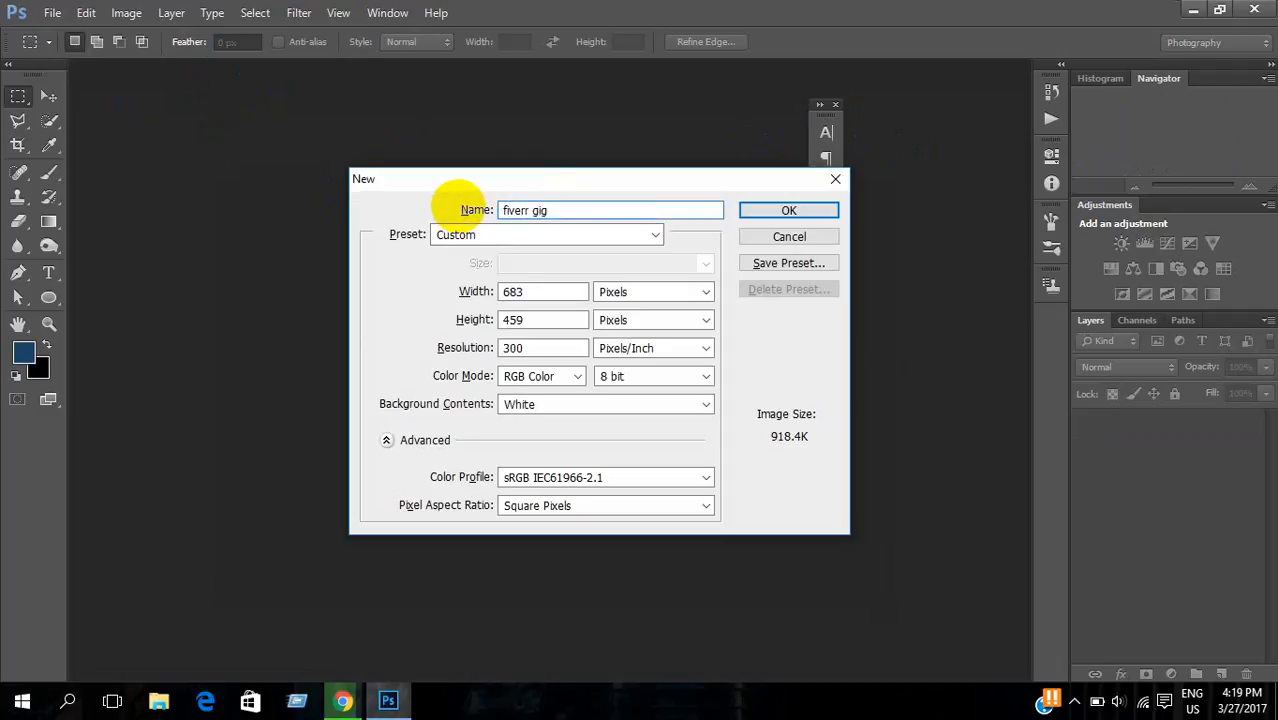
{"action": "left_click", "coordinate": [541, 290]}
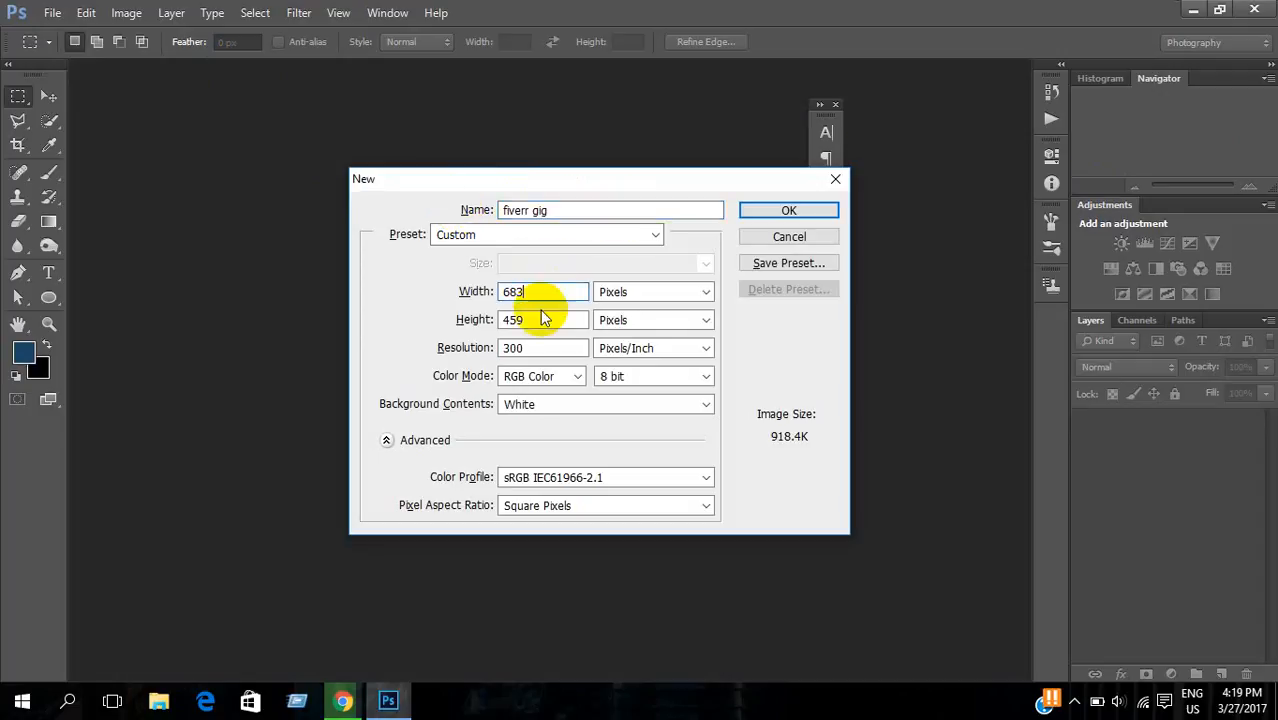
{"action": "double_click", "coordinate": [510, 348]}
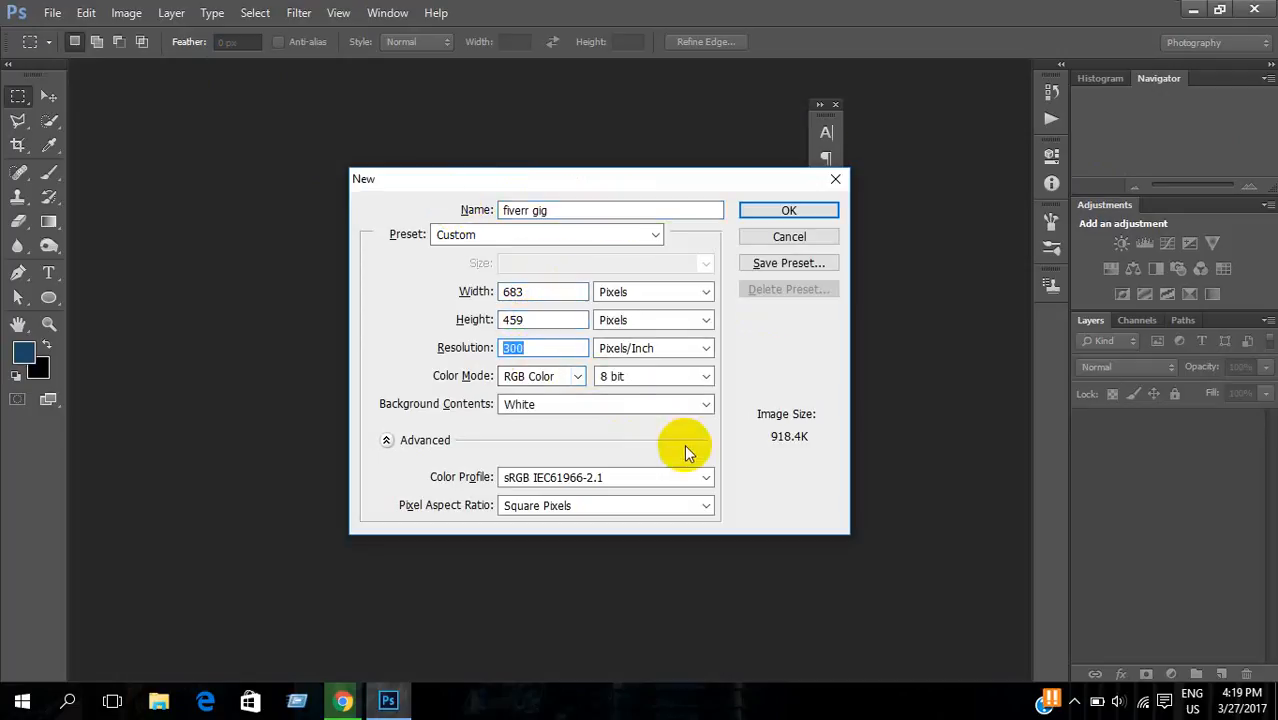
{"action": "left_click", "coordinate": [808, 212]}
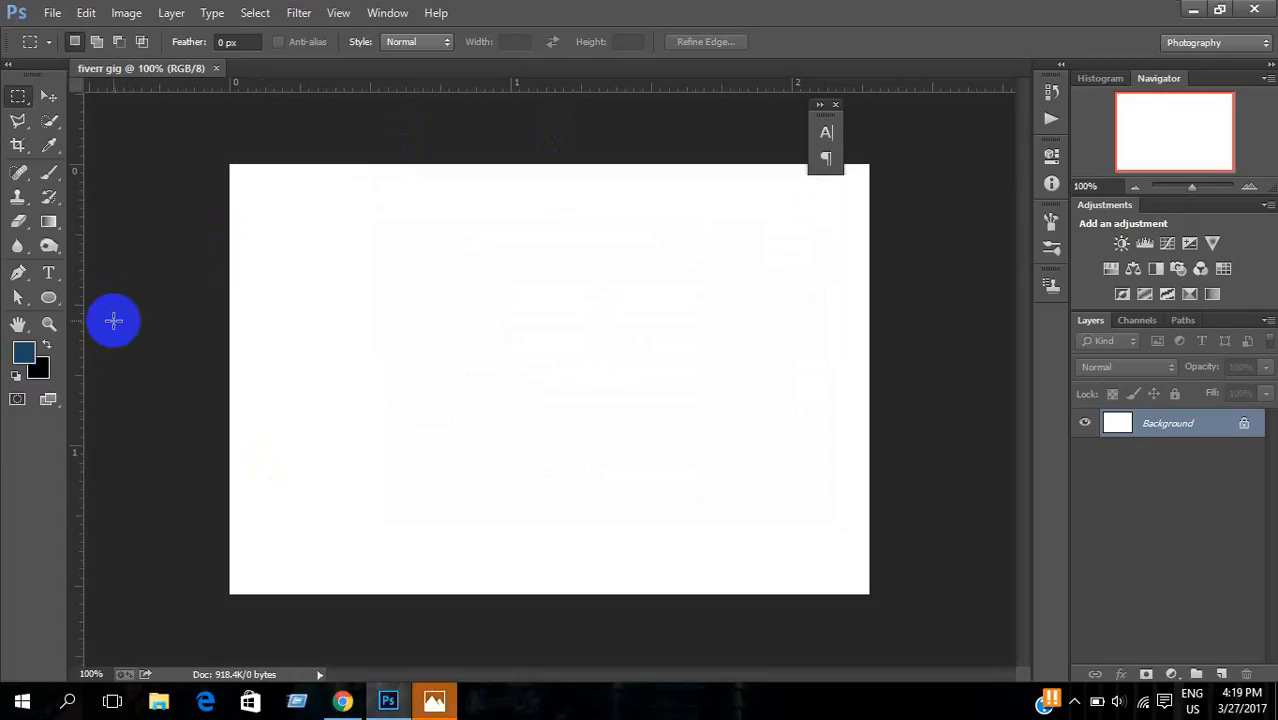
Step: Switch to the Photos app to view the city traffic photo, and close the app
{"action": "left_click", "coordinate": [434, 700]}
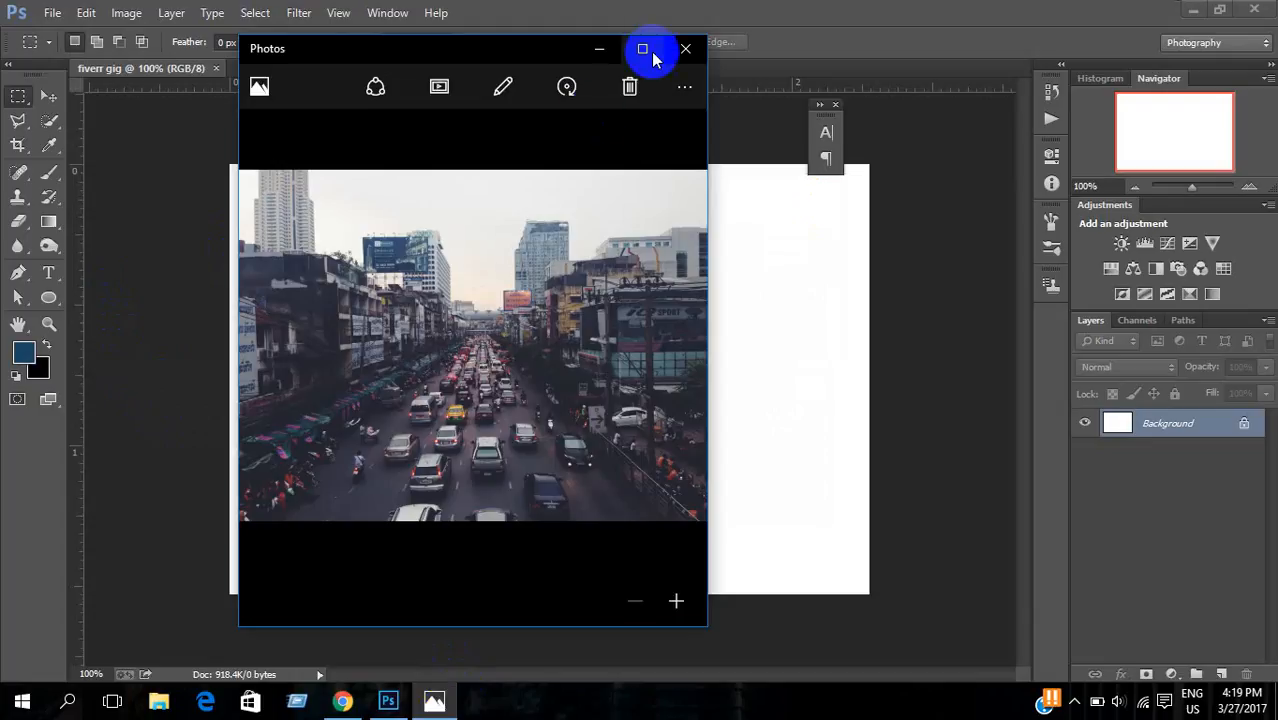
{"action": "left_click", "coordinate": [684, 52]}
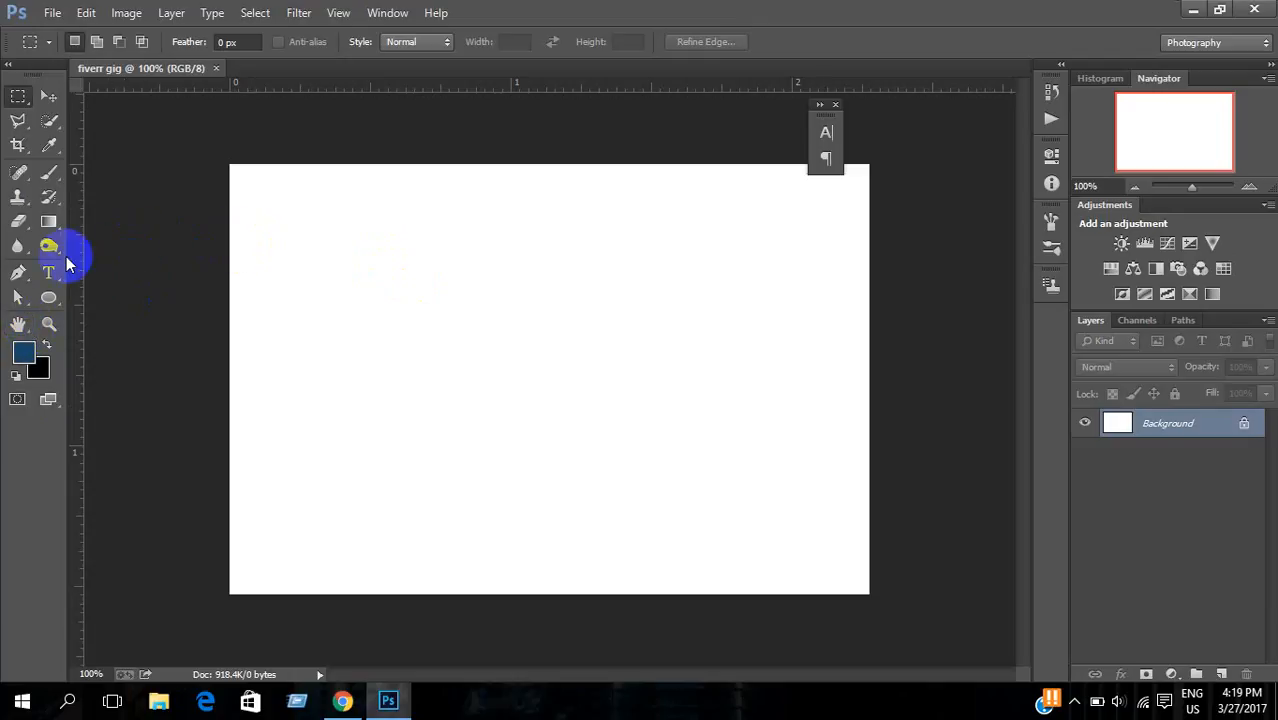
Step: Draw a yellow circle about 198 px in diameter with the Ellipse Tool and move it slightly up and right
{"action": "left_click", "coordinate": [50, 301]}
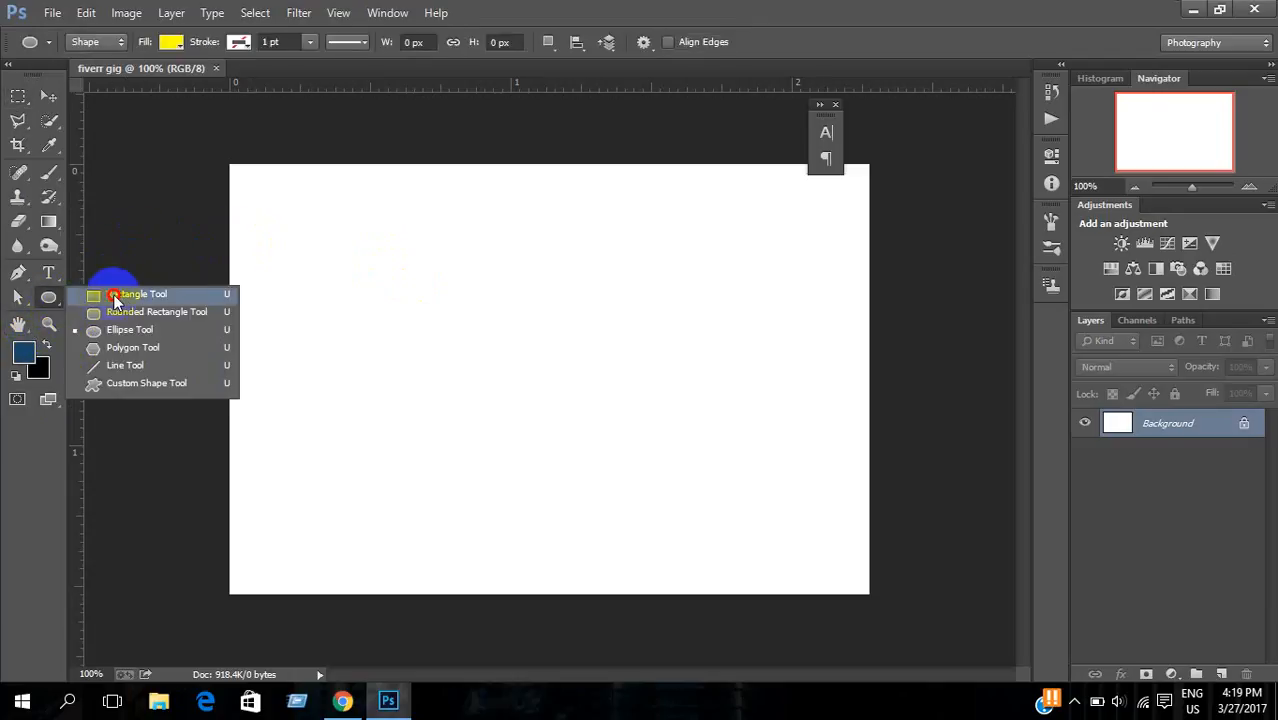
{"action": "left_click", "coordinate": [160, 331]}
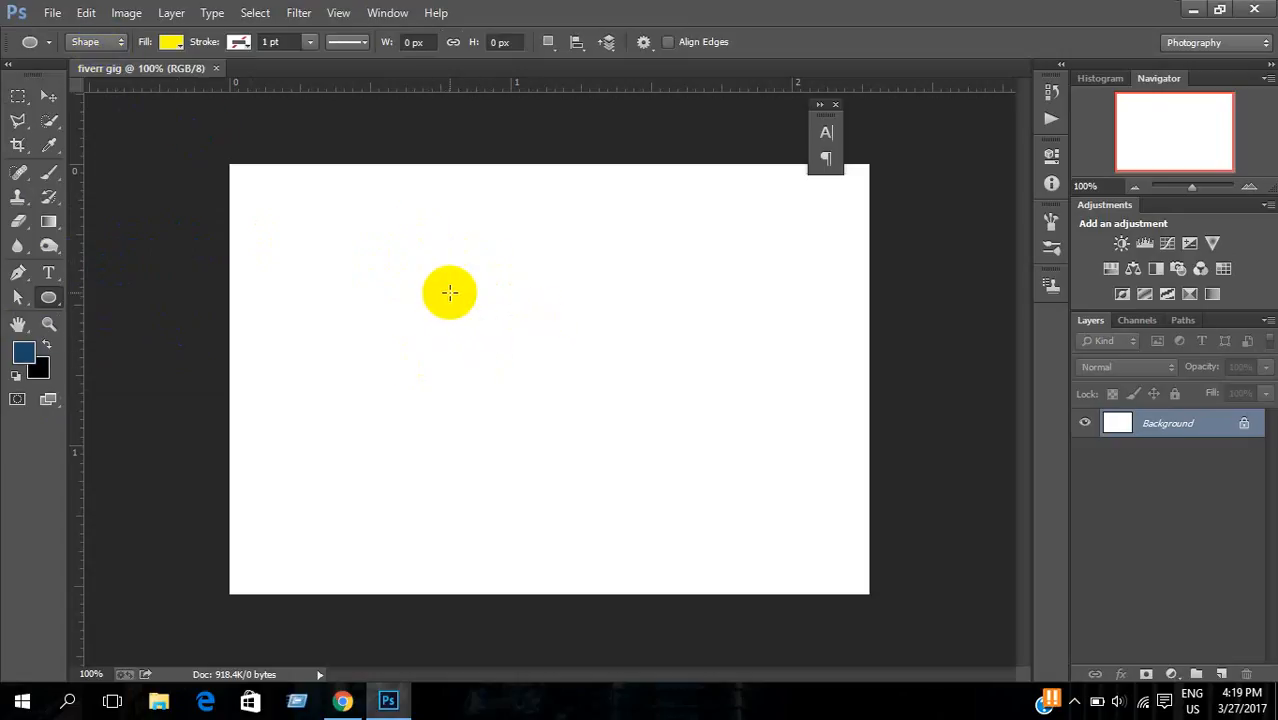
{"action": "left_click_drag", "start_coordinate": [449, 290], "coordinate": [631, 496]}
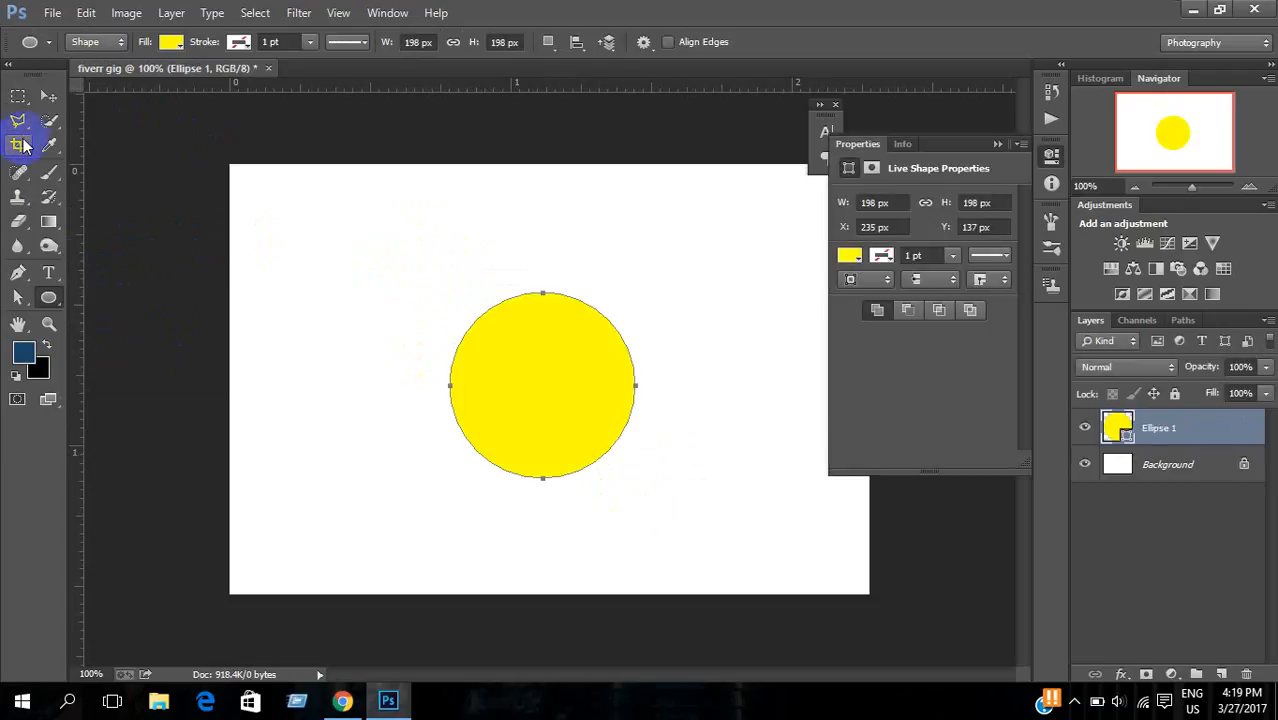
{"action": "left_click", "coordinate": [50, 100]}
{"action": "left_click_drag", "start_coordinate": [491, 414], "coordinate": [506, 393]}
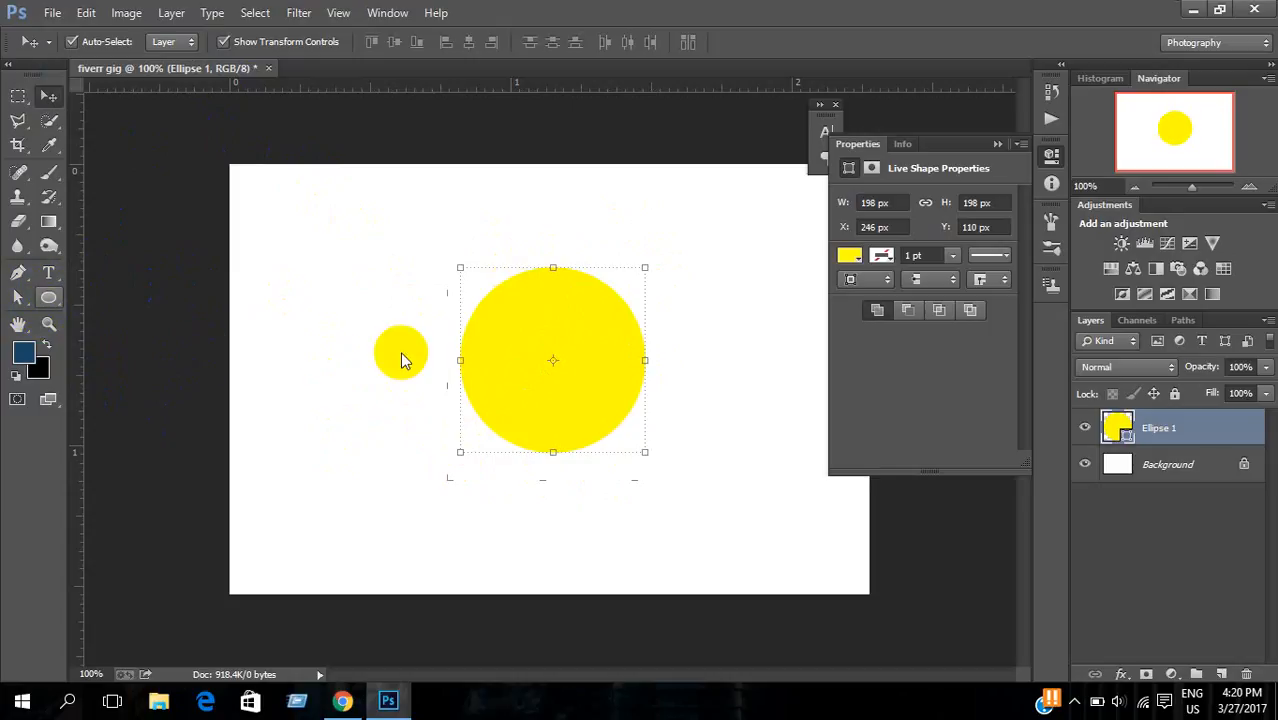
{"action": "left_click", "coordinate": [42, 300]}
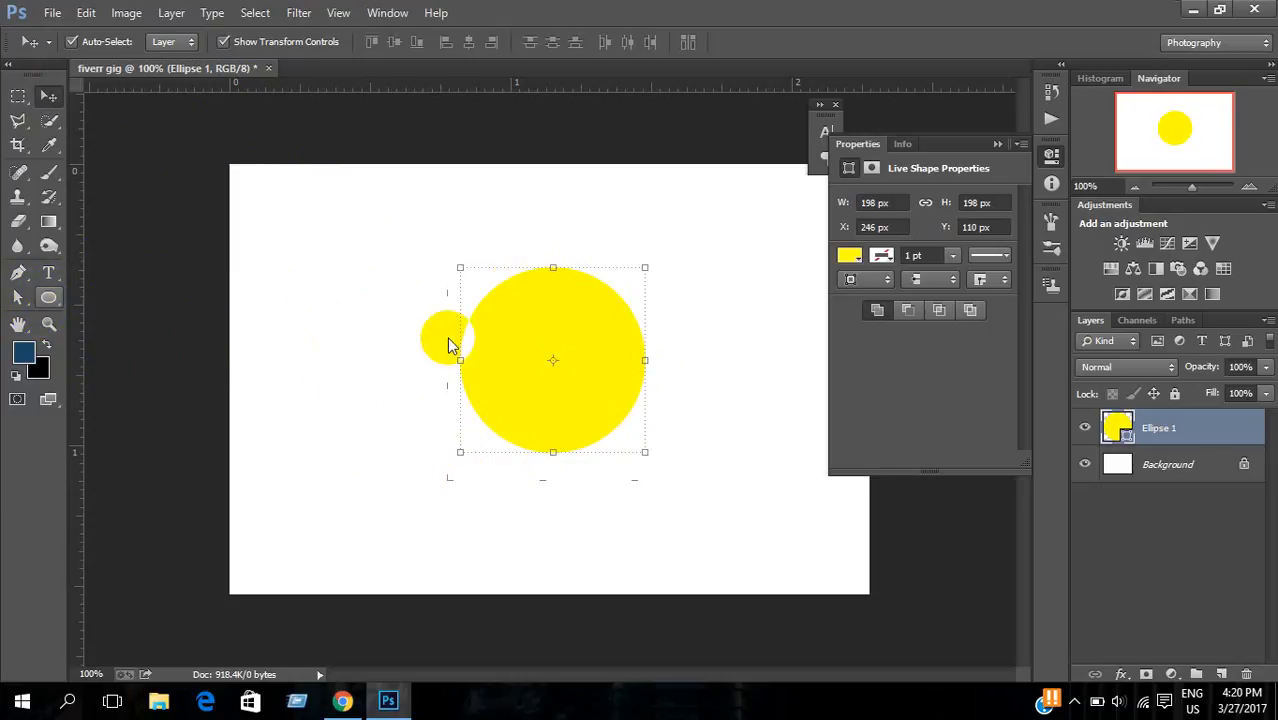
{"action": "left_click", "coordinate": [450, 345]}
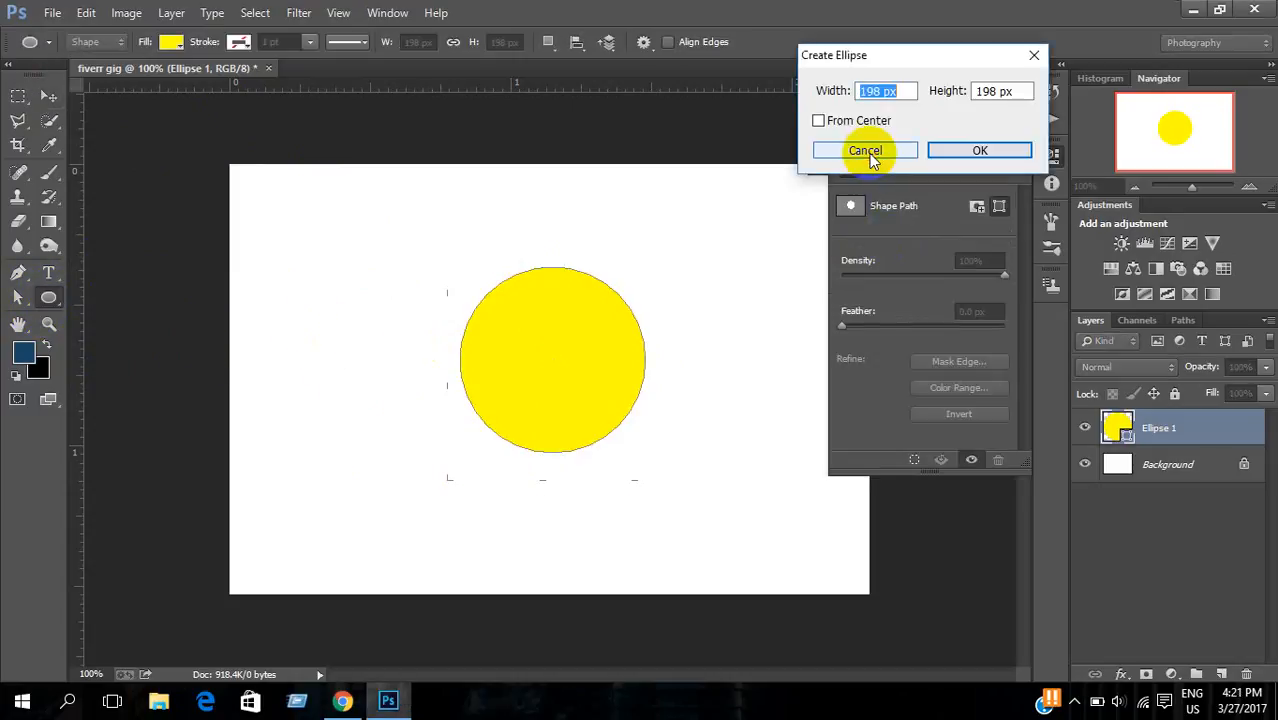
{"action": "left_click", "coordinate": [866, 150]}
{"action": "left_click", "coordinate": [48, 96]}
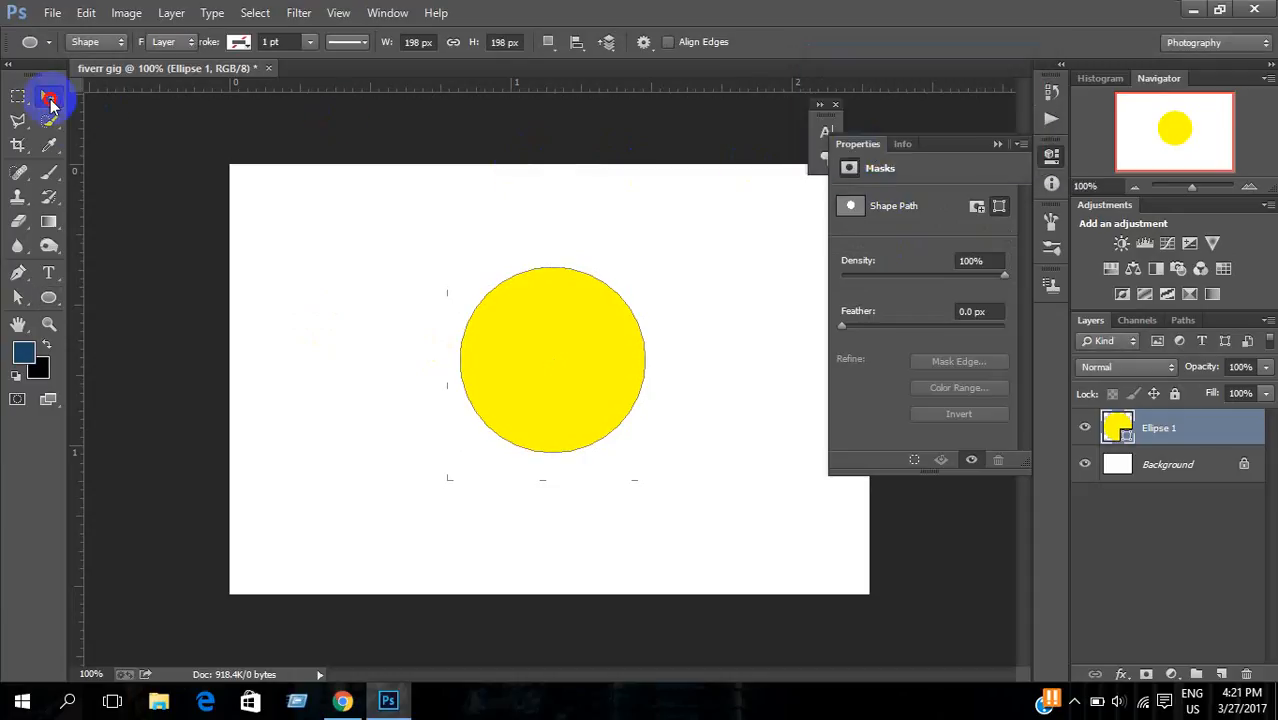
{"action": "left_click_drag", "start_coordinate": [559, 416], "coordinate": [598, 410]}
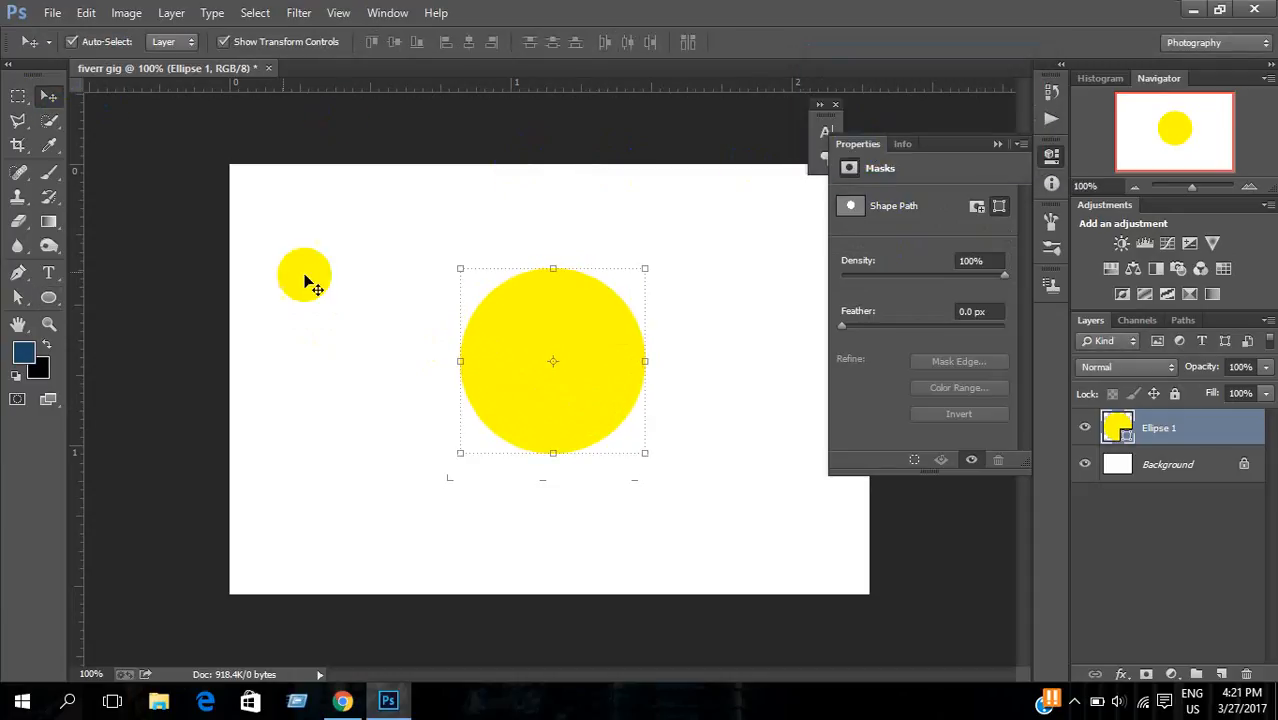
Step: Give the yellow circle a black stroke with a width of 2 pt
{"action": "left_click", "coordinate": [45, 297]}
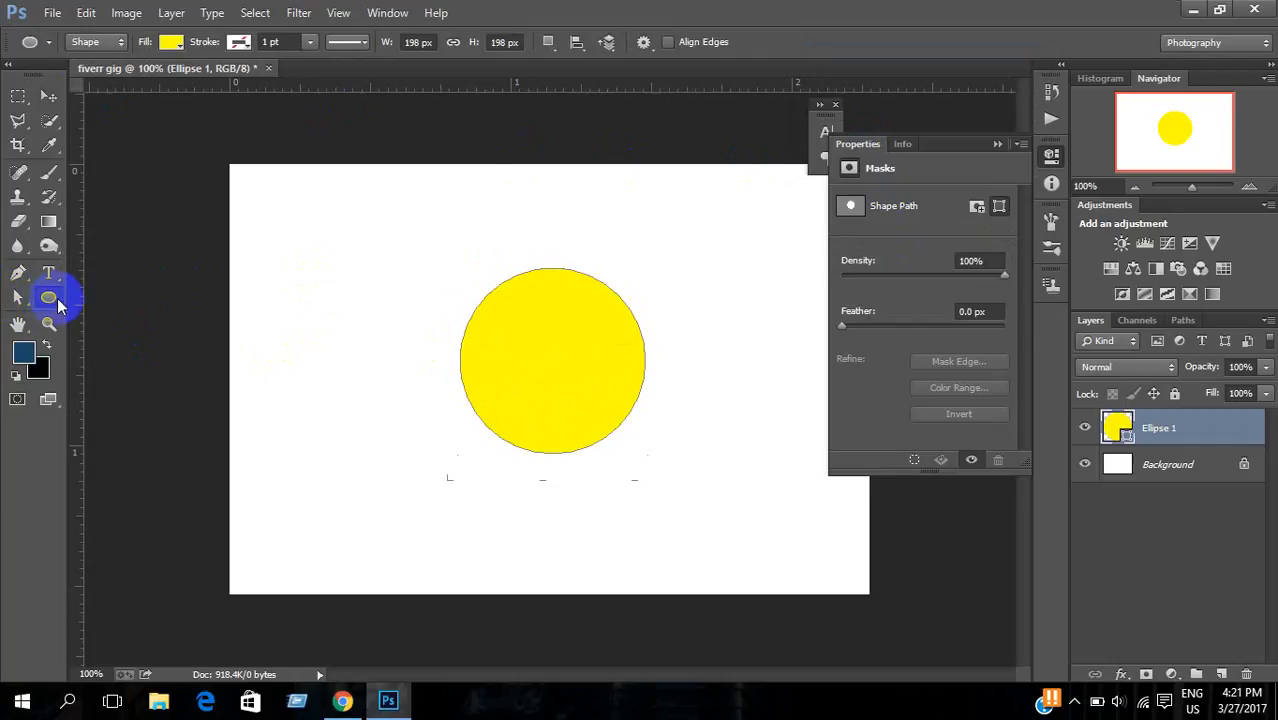
{"action": "left_click", "coordinate": [239, 44]}
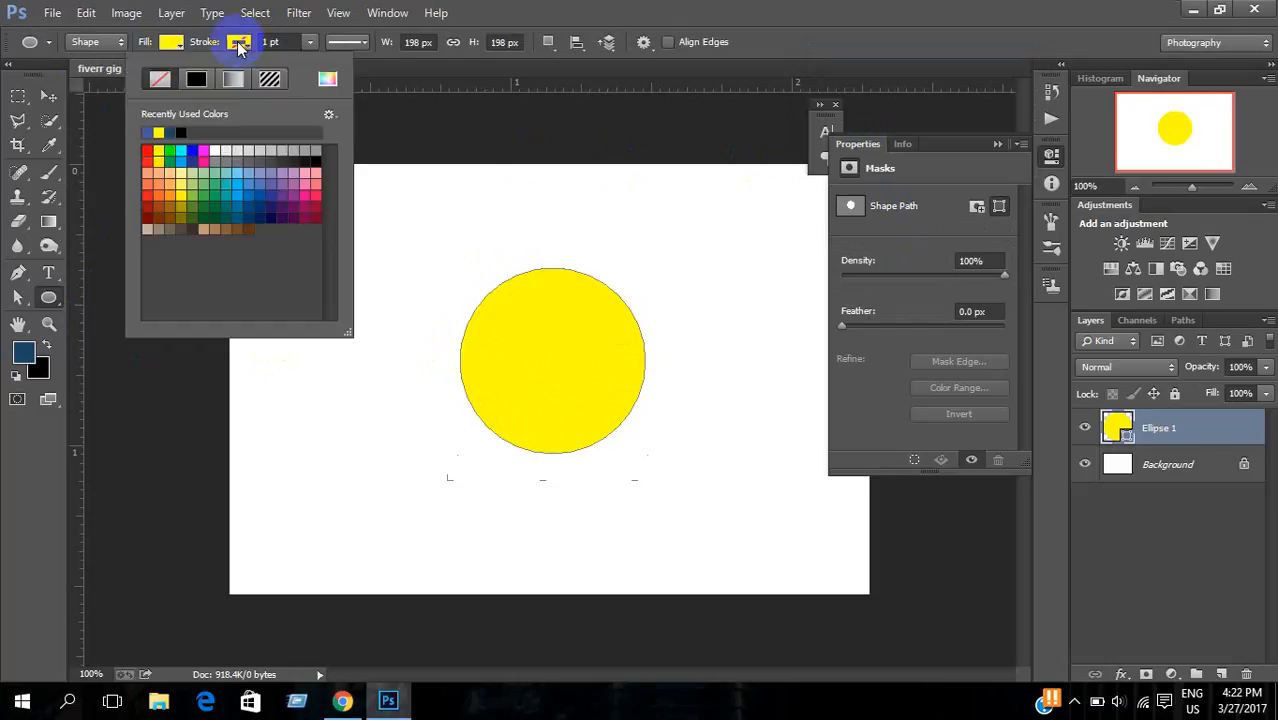
{"action": "left_click", "coordinate": [181, 132]}
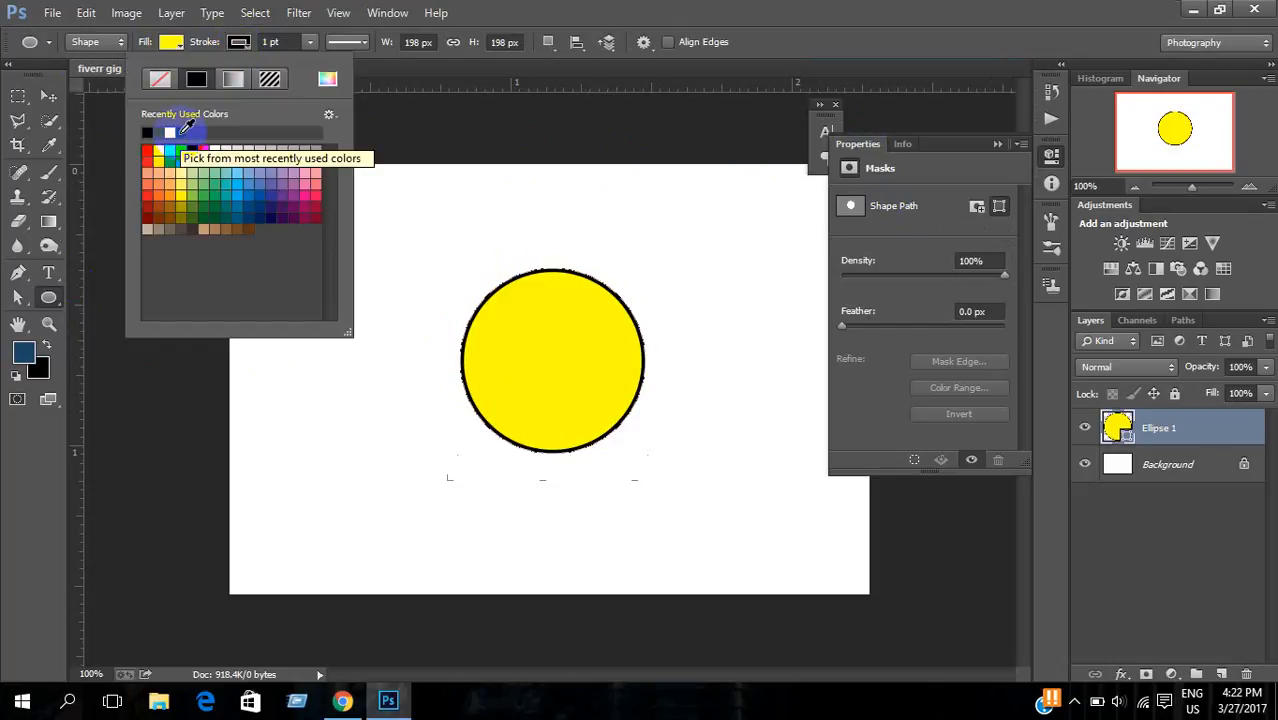
{"action": "left_click", "coordinate": [245, 42]}
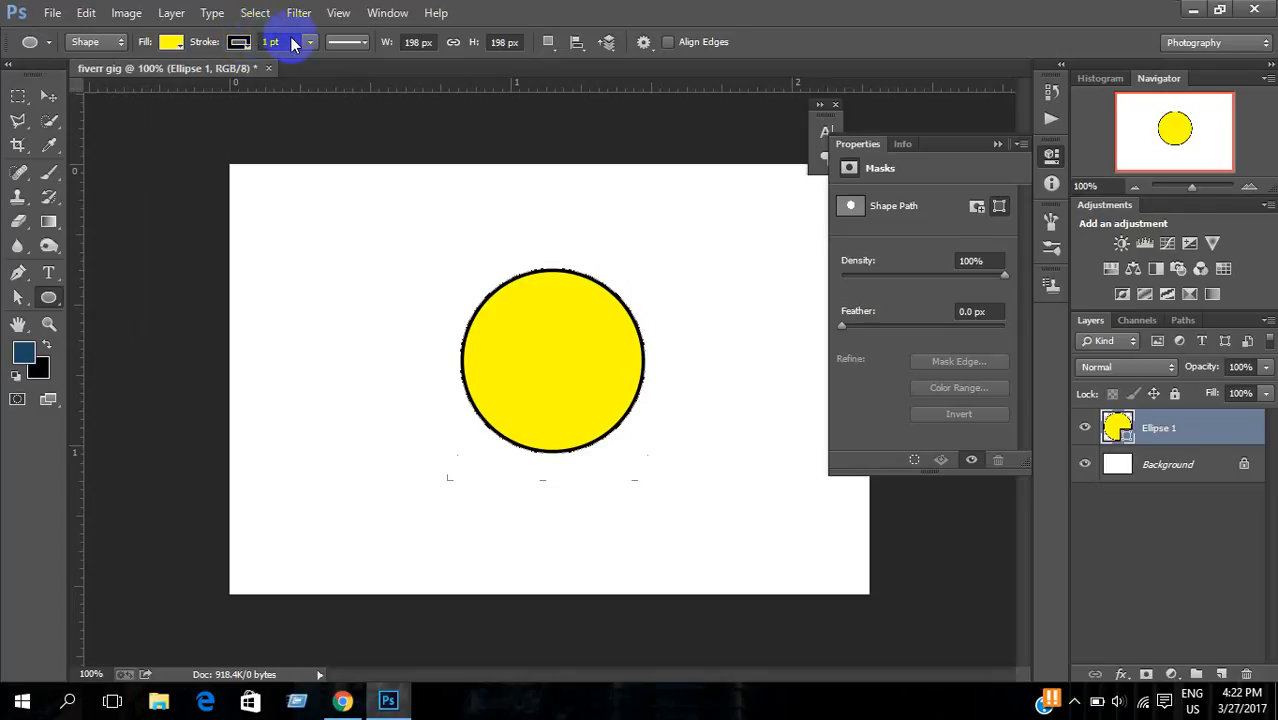
{"action": "left_click", "coordinate": [311, 44]}
{"action": "left_click", "coordinate": [306, 63]}
{"action": "left_click_drag", "start_coordinate": [309, 66], "coordinate": [310, 66]}
{"action": "double_click", "coordinate": [268, 42]}
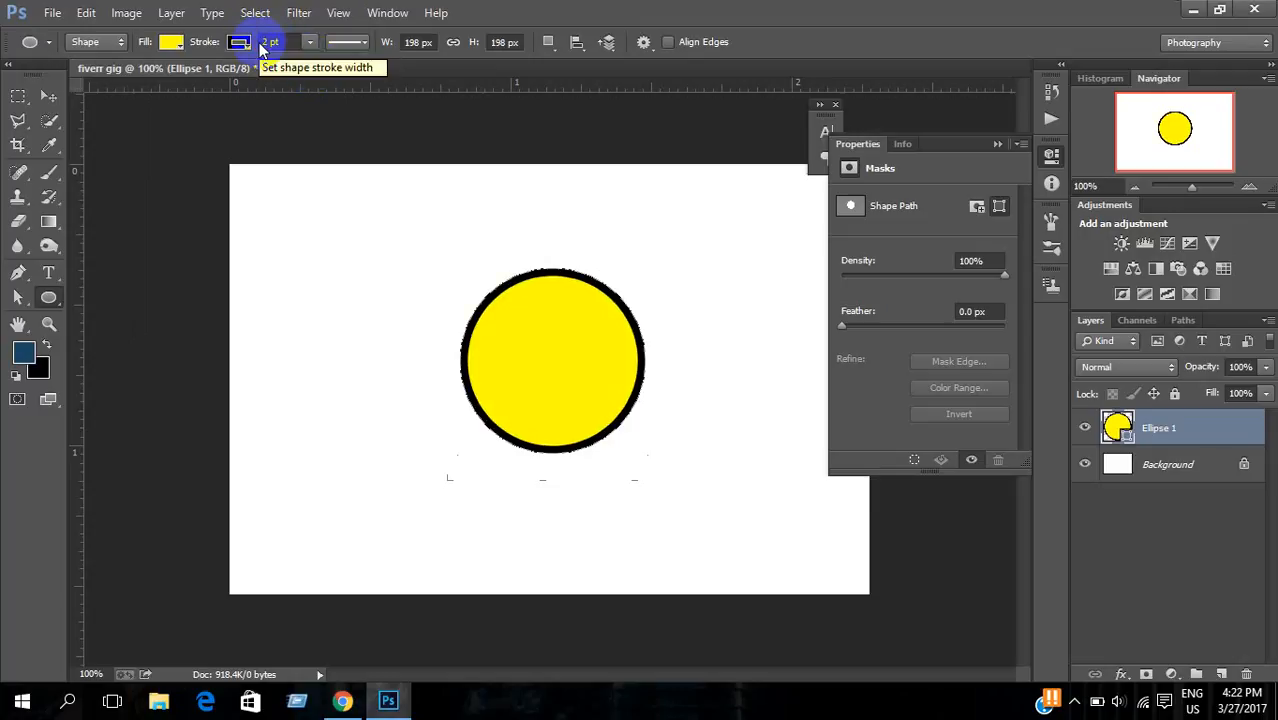
Step: Scale the circle up proportionally from its centre to about 107% and apply the transform
{"action": "left_click", "coordinate": [133, 156]}
{"action": "left_click", "coordinate": [49, 95]}
{"action": "left_click", "coordinate": [345, 348]}
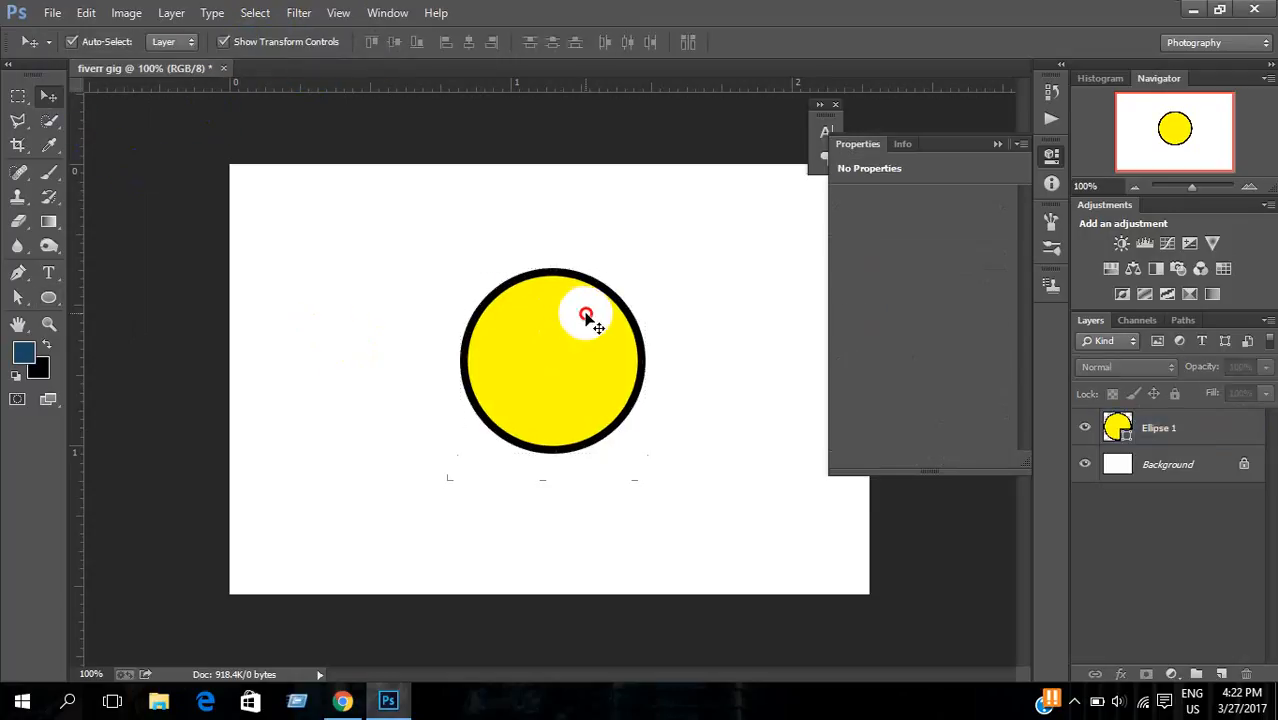
{"action": "left_click", "coordinate": [585, 314]}
{"action": "left_click_drag", "start_coordinate": [650, 265], "coordinate": [651, 262]}
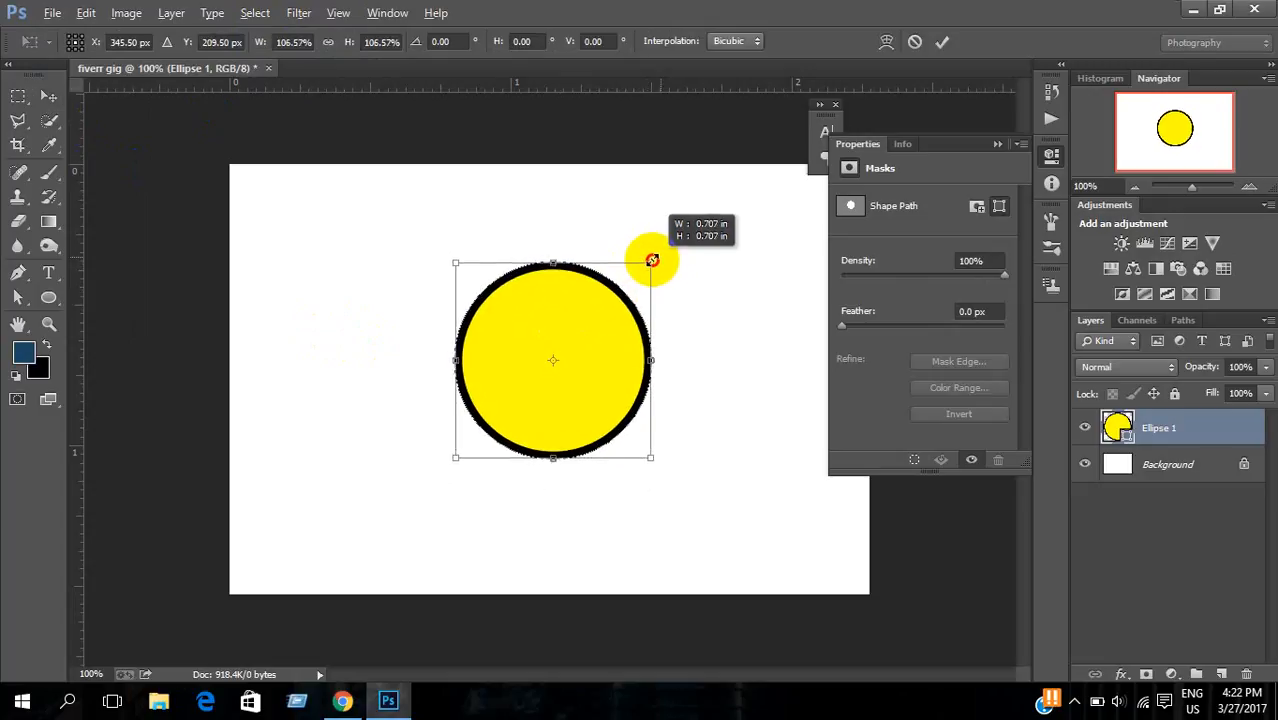
{"action": "double_click", "coordinate": [622, 337]}
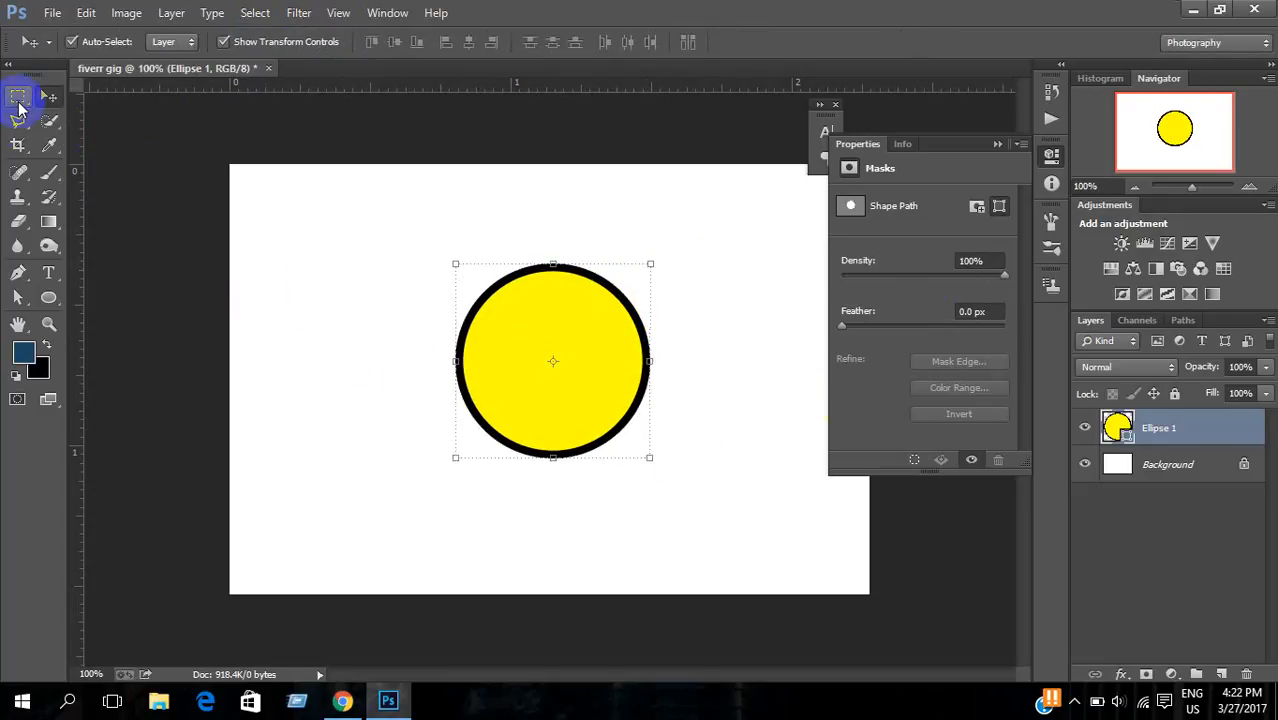
Step: Place the portrait of the man in a black suit from the "photoshop basic class 7" folder inside "graphics class 5" onto the canvas
{"action": "left_click", "coordinate": [19, 100]}
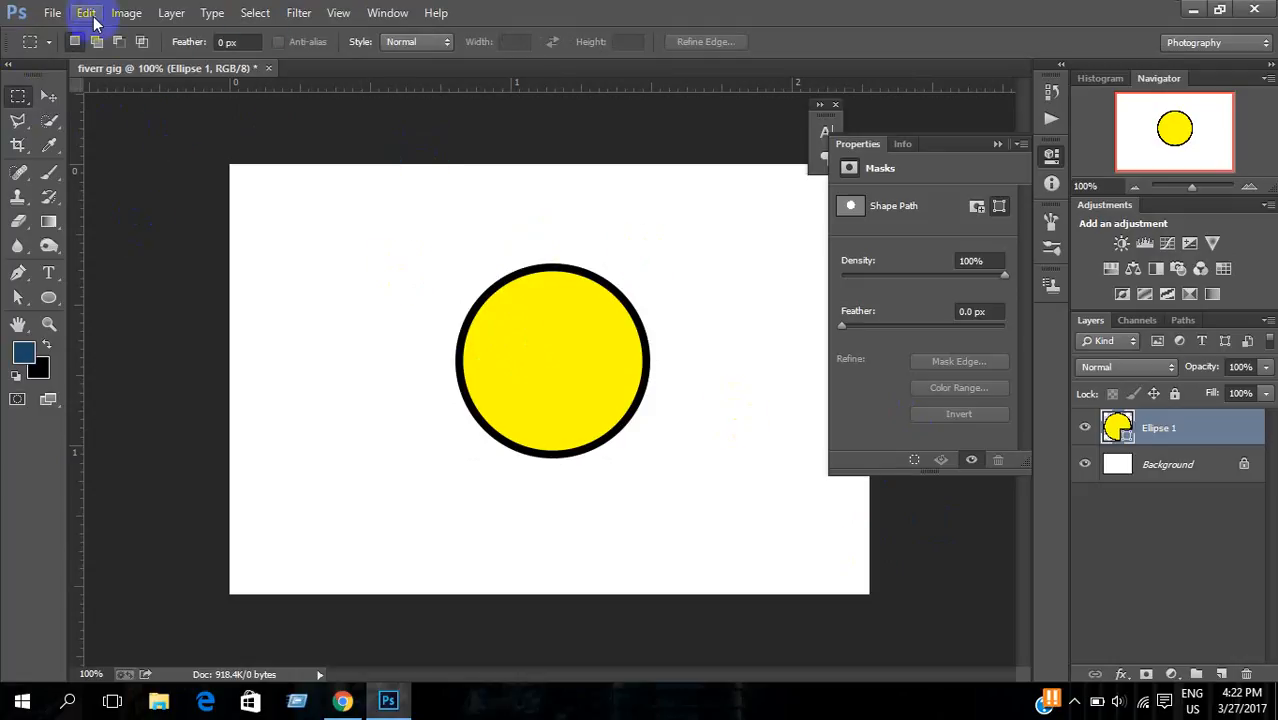
{"action": "left_click", "coordinate": [50, 13]}
{"action": "left_click", "coordinate": [93, 318]}
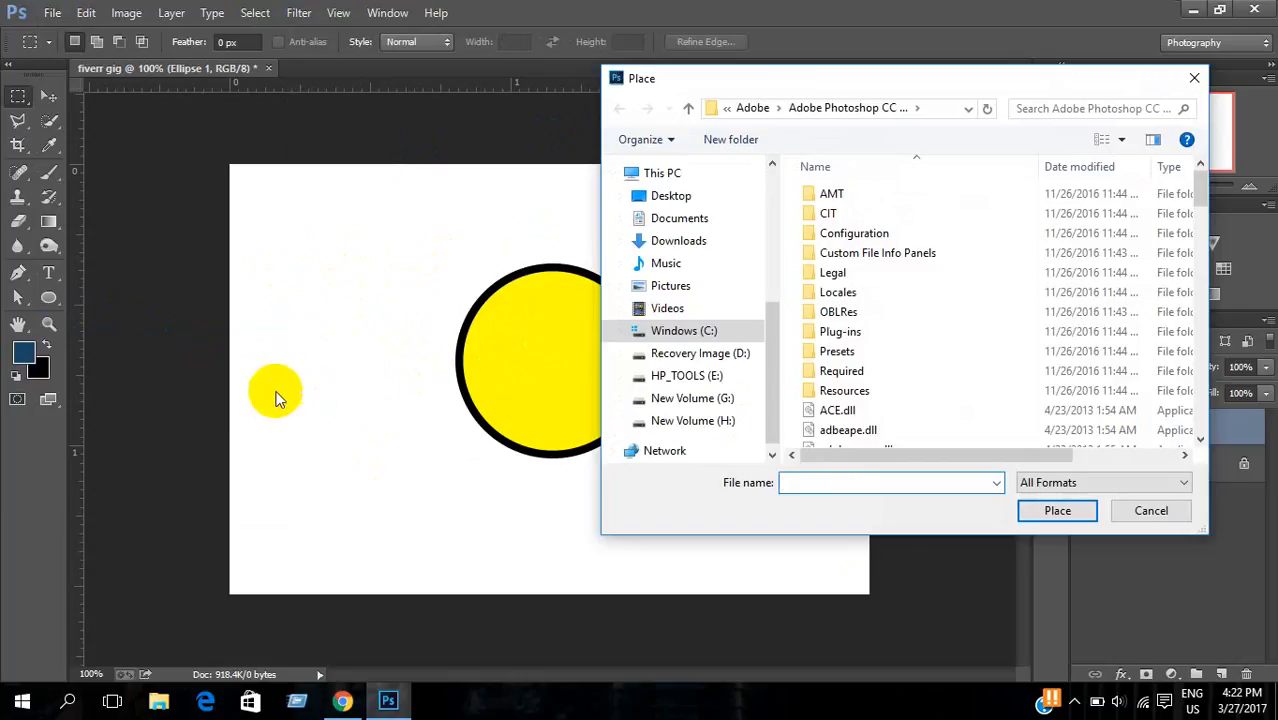
{"action": "left_click", "coordinate": [683, 197]}
{"action": "left_click", "coordinate": [975, 366]}
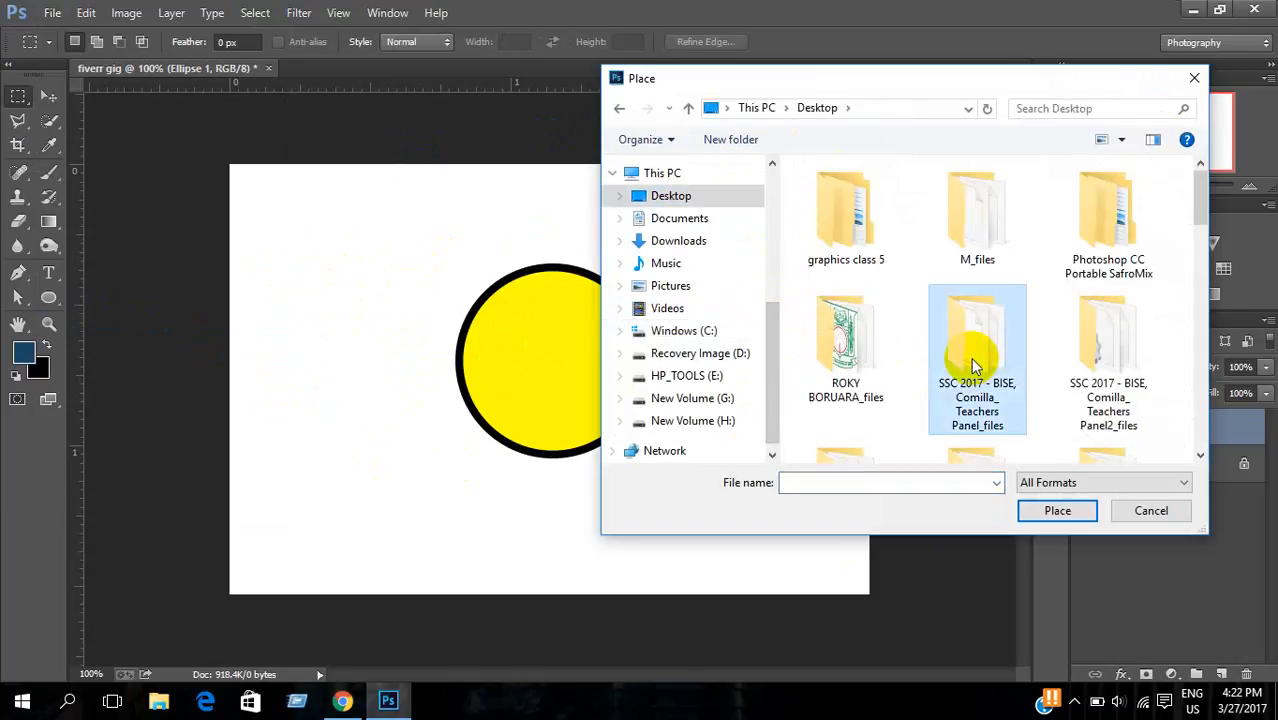
{"action": "key", "text": "g"}
{"action": "scroll", "coordinate": [977, 366], "scroll_direction": "up", "scroll_amount": 3}
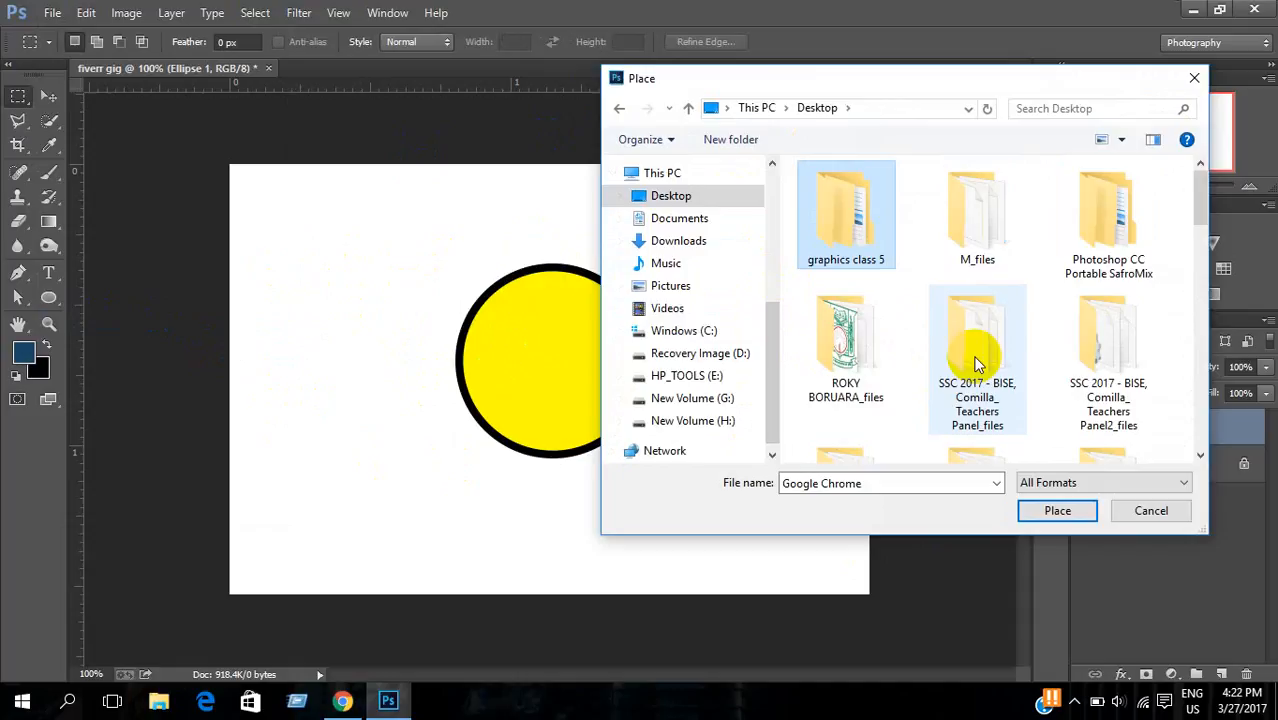
{"action": "double_click", "coordinate": [870, 232]}
{"action": "double_click", "coordinate": [874, 222]}
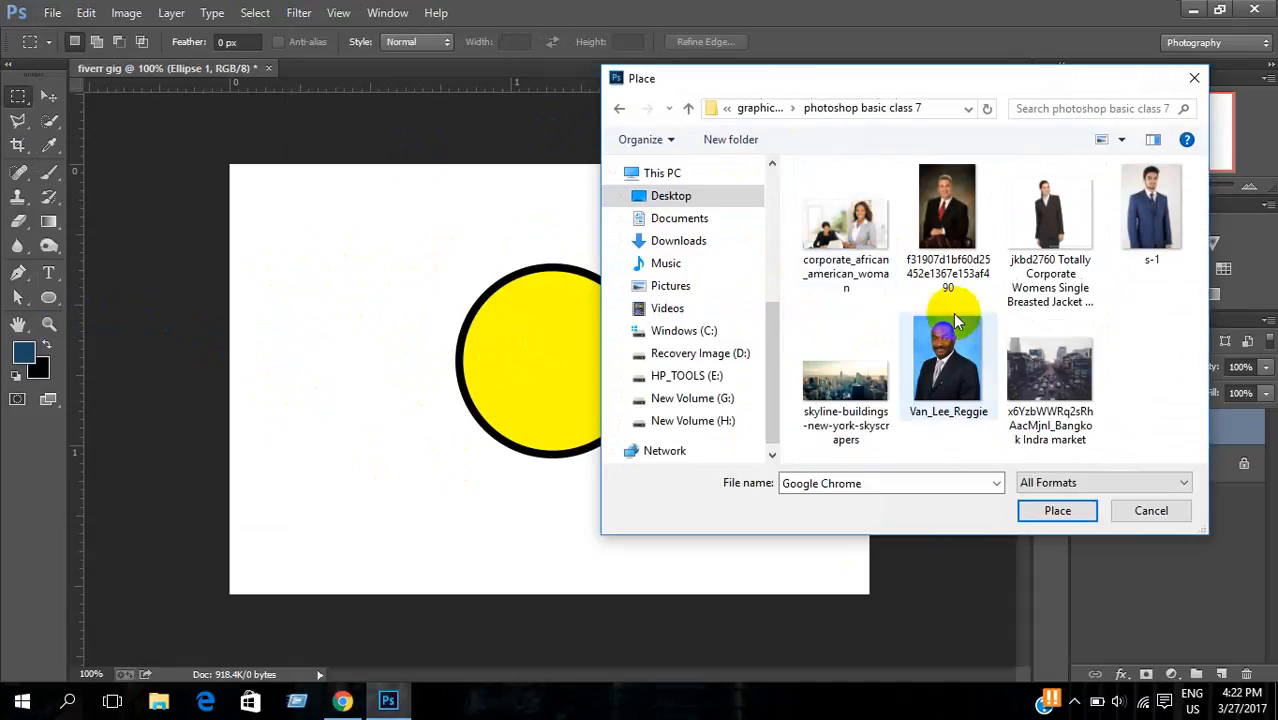
{"action": "double_click", "coordinate": [947, 210]}
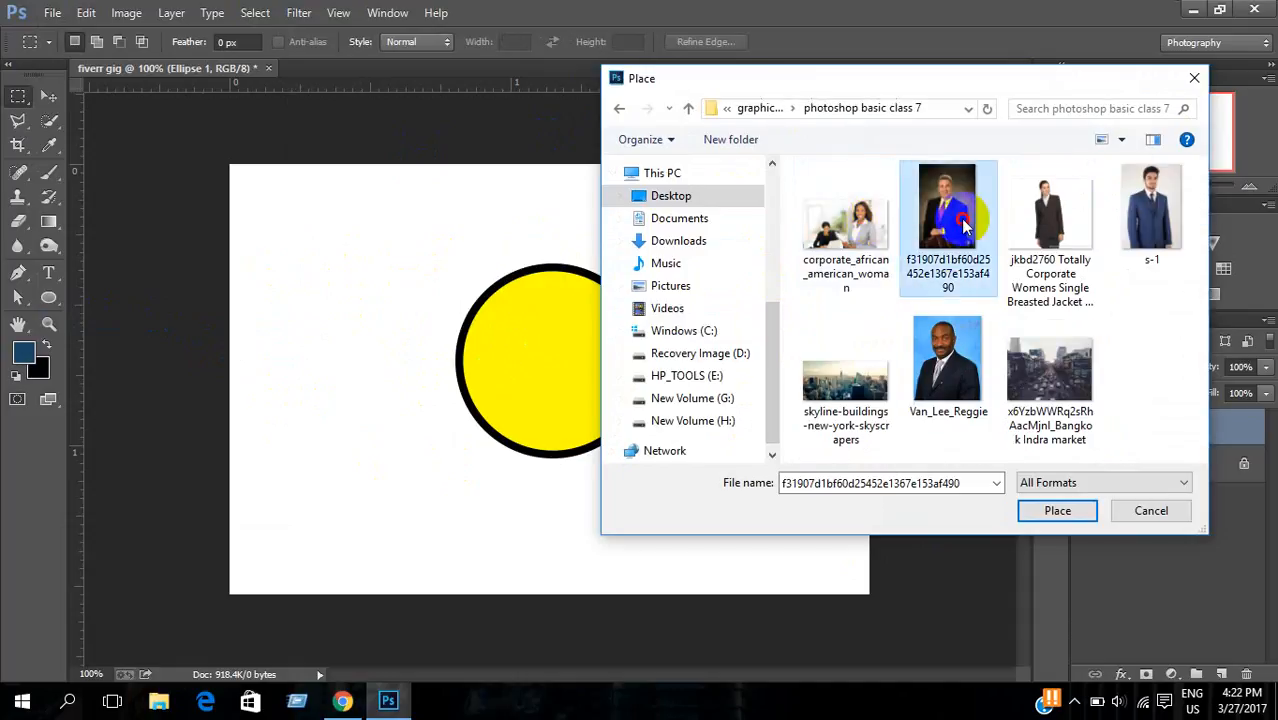
{"action": "left_click_drag", "start_coordinate": [590, 317], "coordinate": [617, 320]}
{"action": "double_click", "coordinate": [617, 320]}
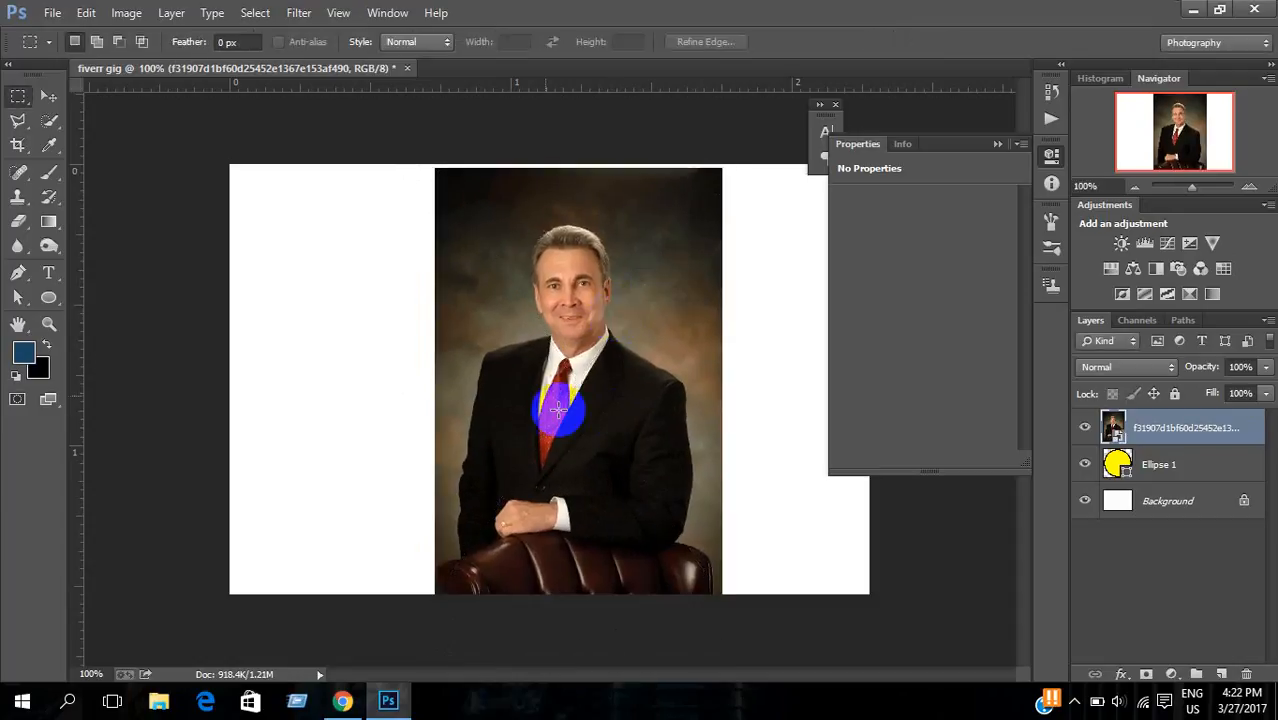
Step: Move the portrait down to uncover the circle, and move it back up over the circle
{"action": "left_click", "coordinate": [48, 96]}
{"action": "left_click_drag", "start_coordinate": [645, 386], "coordinate": [635, 680]}
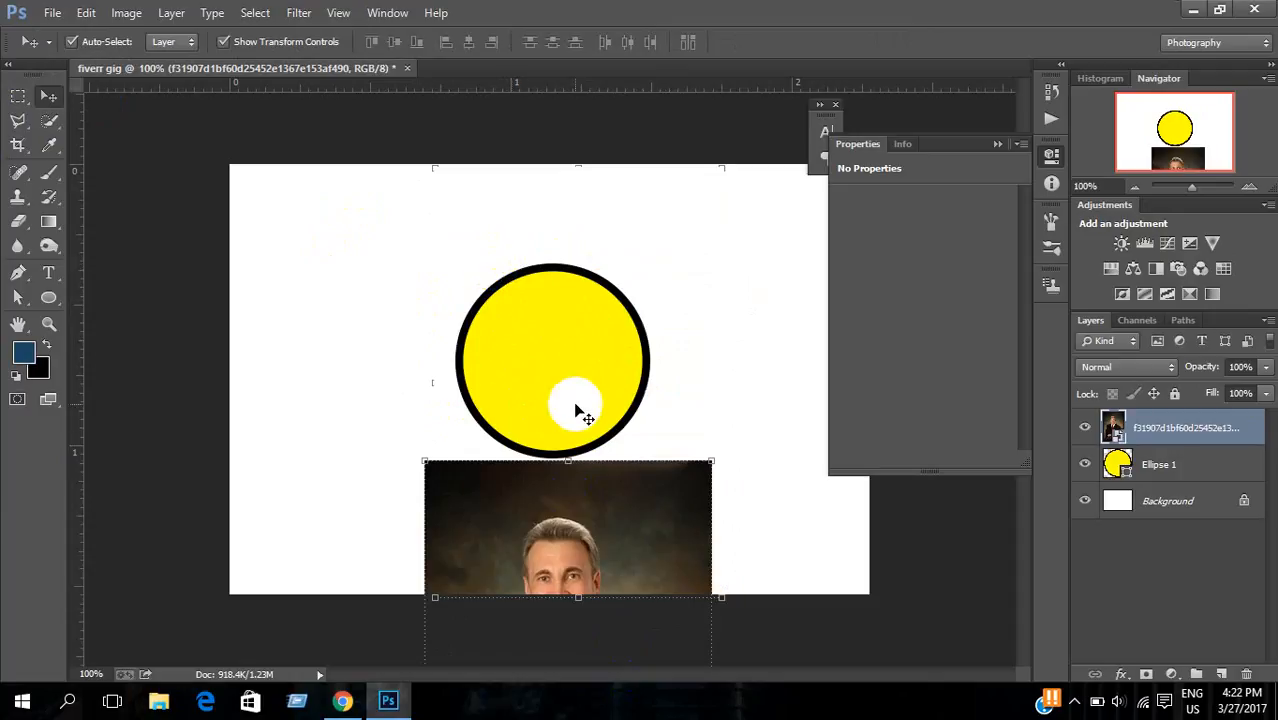
{"action": "left_click_drag", "start_coordinate": [656, 551], "coordinate": [660, 316]}
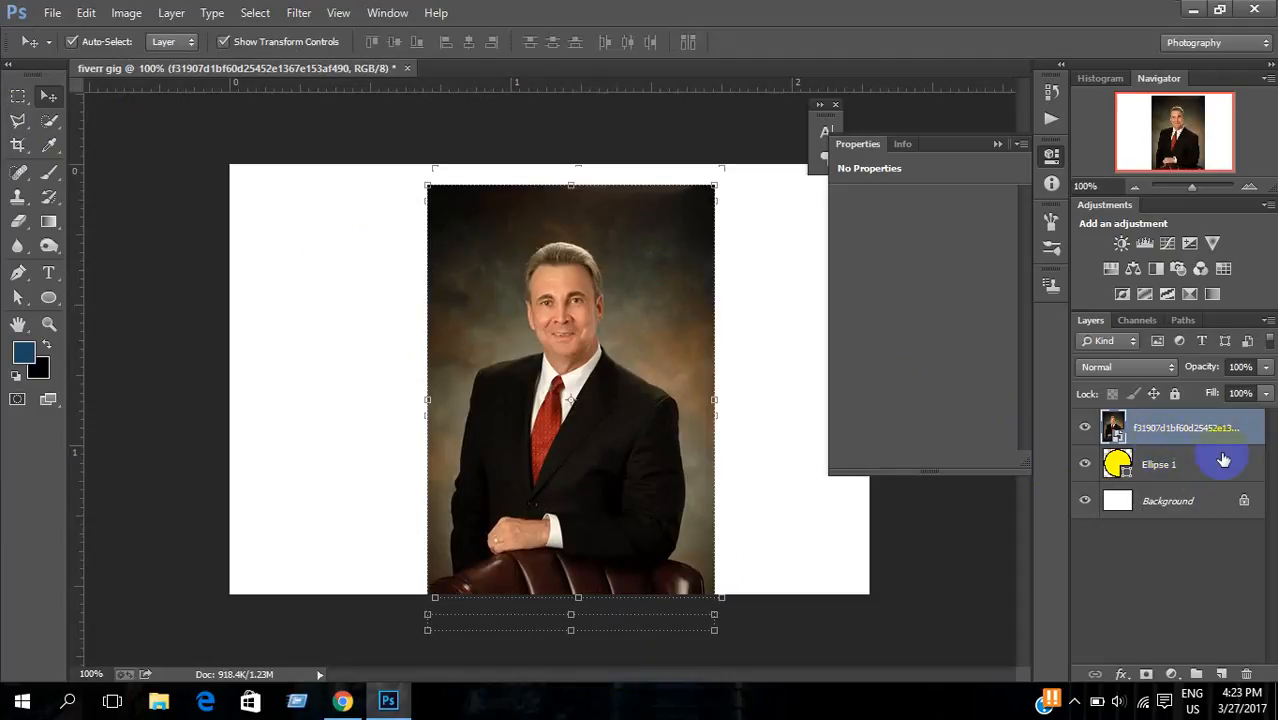
Step: Hide the portrait layer to check the circle beneath it, and show the layer again
{"action": "left_click", "coordinate": [1240, 393]}
{"action": "left_click", "coordinate": [1084, 430]}
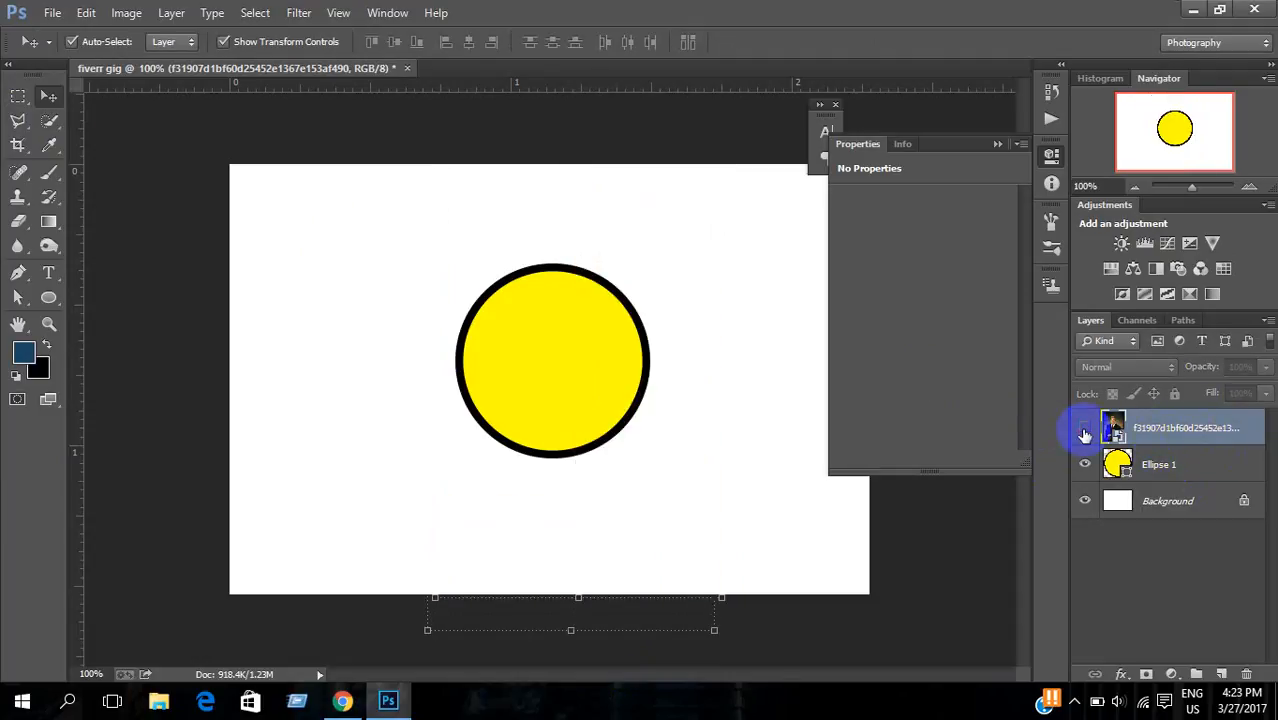
{"action": "left_click", "coordinate": [1085, 428]}
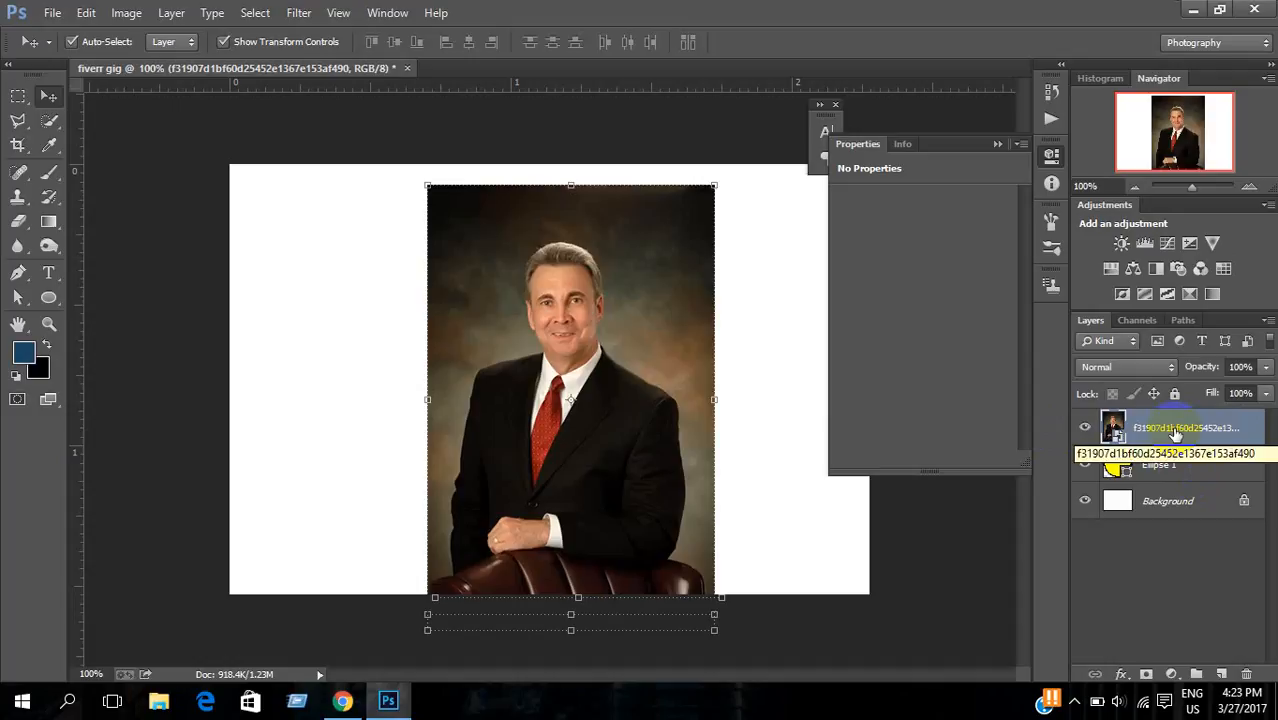
Step: Clip the portrait layer to the circle with a clipping mask and move the photo down until the head fits inside
{"action": "right_click", "coordinate": [1176, 430]}
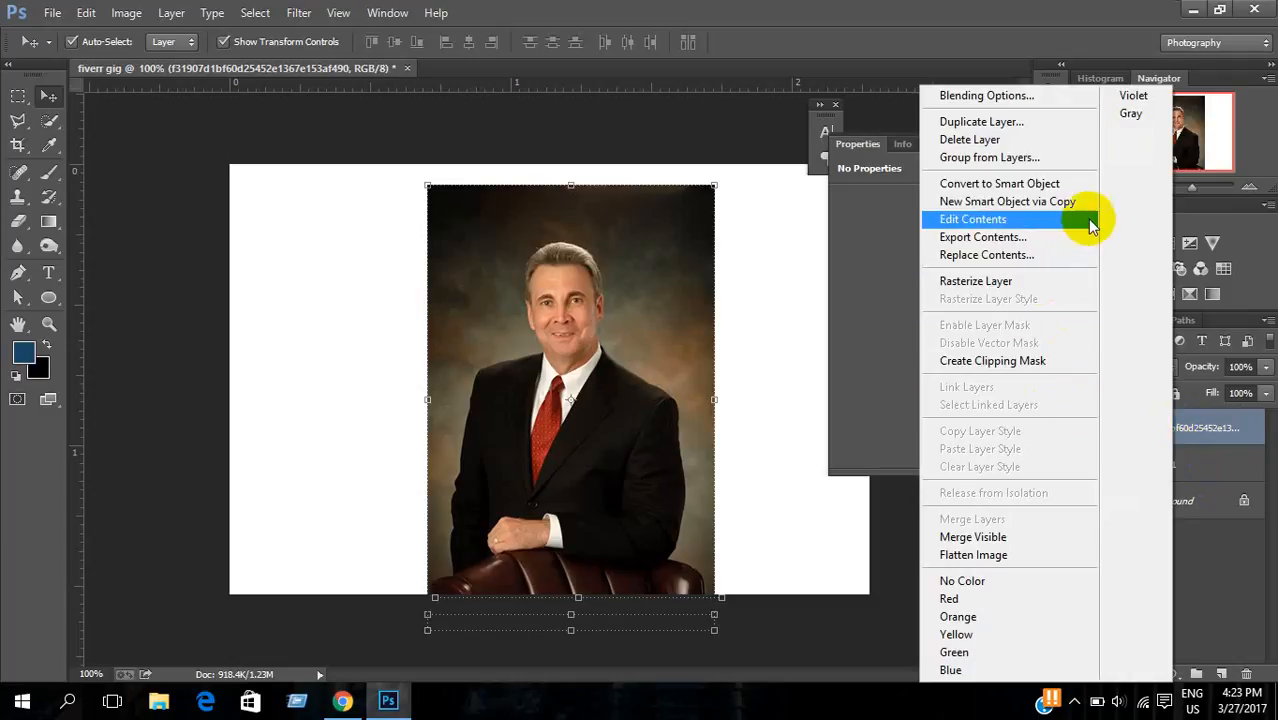
{"action": "left_click", "coordinate": [996, 365]}
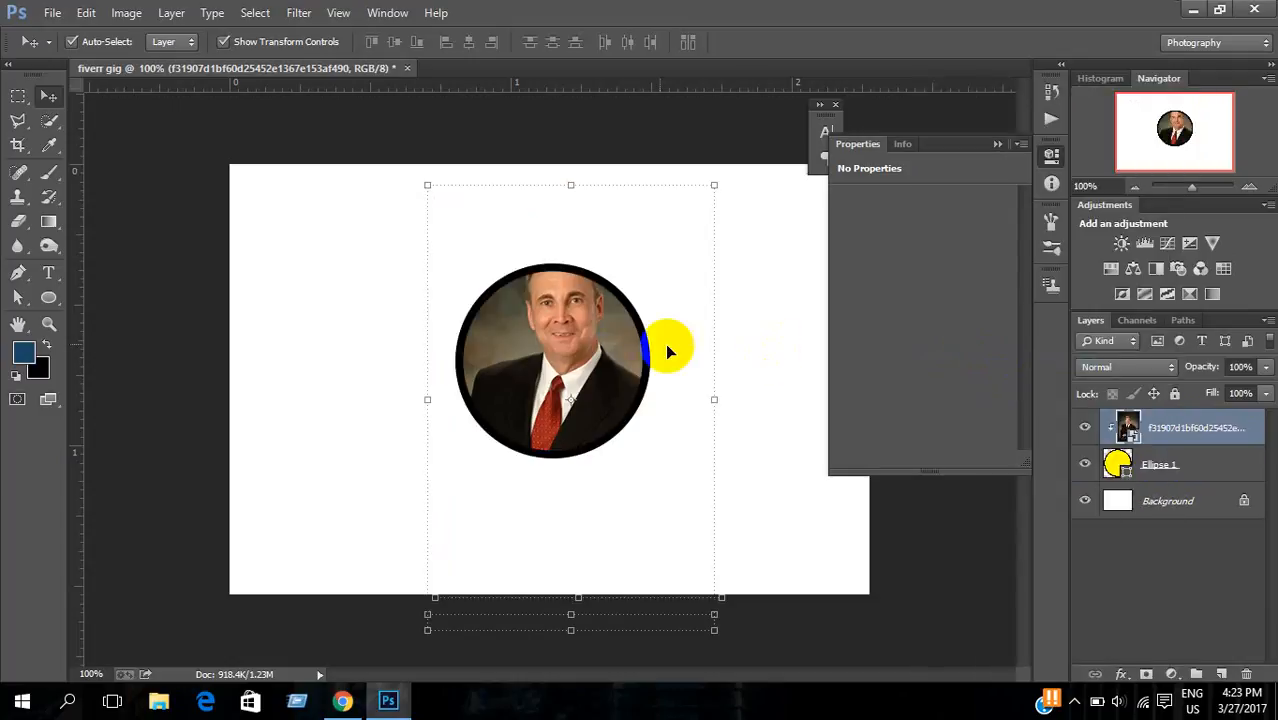
{"action": "mouse_move", "coordinate": [589, 367]}
{"action": "left_mouse_down"}
{"action": "mouse_move", "coordinate": [579, 391]}
{"action": "mouse_move", "coordinate": [564, 359]}
{"action": "mouse_move", "coordinate": [551, 434]}
{"action": "mouse_move", "coordinate": [588, 543]}
{"action": "mouse_move", "coordinate": [750, 408]}
{"action": "mouse_move", "coordinate": [729, 220]}
{"action": "mouse_move", "coordinate": [542, 194]}
{"action": "mouse_move", "coordinate": [183, 402]}
{"action": "mouse_move", "coordinate": [365, 591]}
{"action": "mouse_move", "coordinate": [925, 418]}
{"action": "mouse_move", "coordinate": [602, 188]}
{"action": "mouse_move", "coordinate": [476, 448]}
{"action": "mouse_move", "coordinate": [559, 351]}
{"action": "mouse_move", "coordinate": [586, 386]}
{"action": "left_mouse_up"}
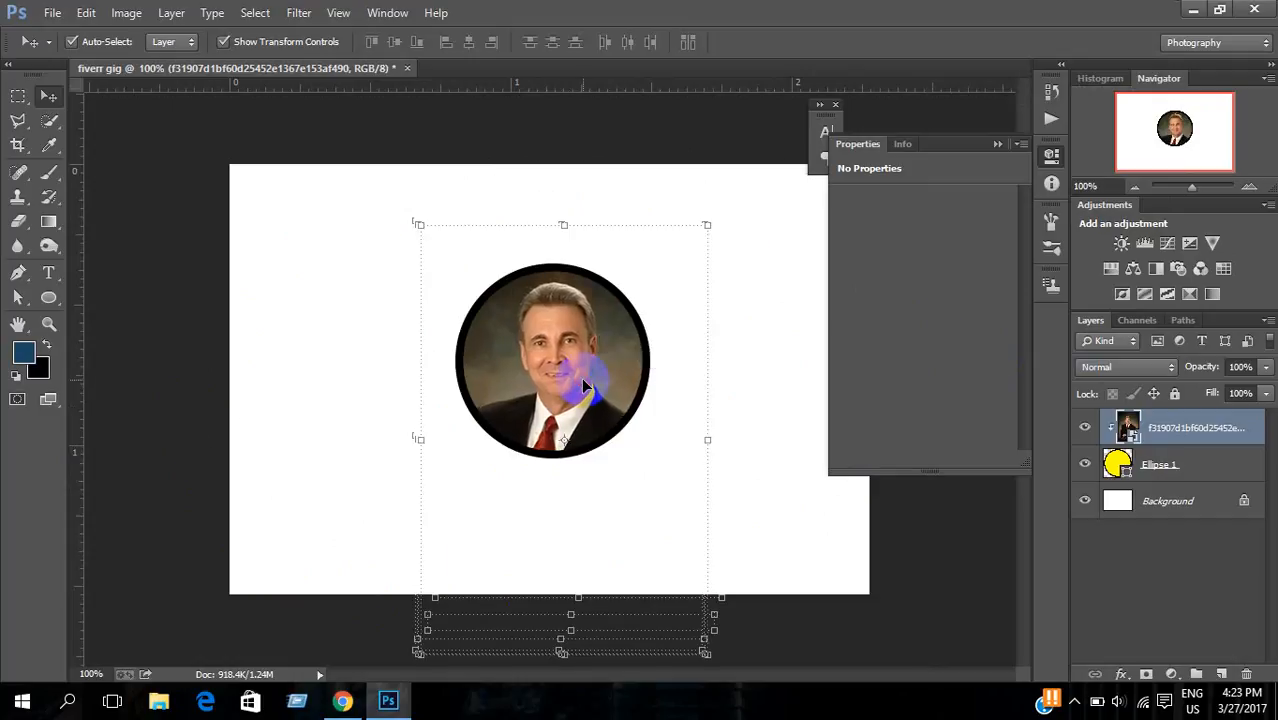
{"action": "left_click", "coordinate": [1145, 468]}
{"action": "left_click", "coordinate": [1110, 427]}
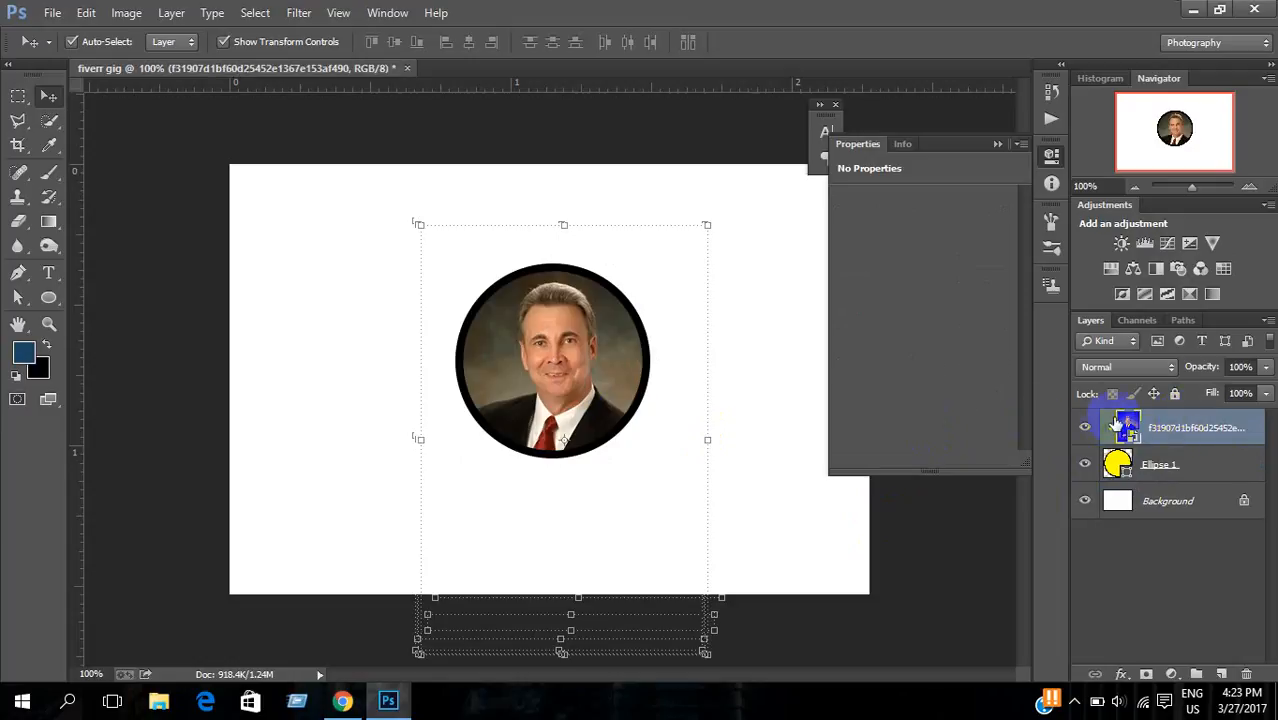
Step: Select the circle layer, hide and show it again, and check its fill colour without changing it
{"action": "left_click", "coordinate": [1206, 467]}
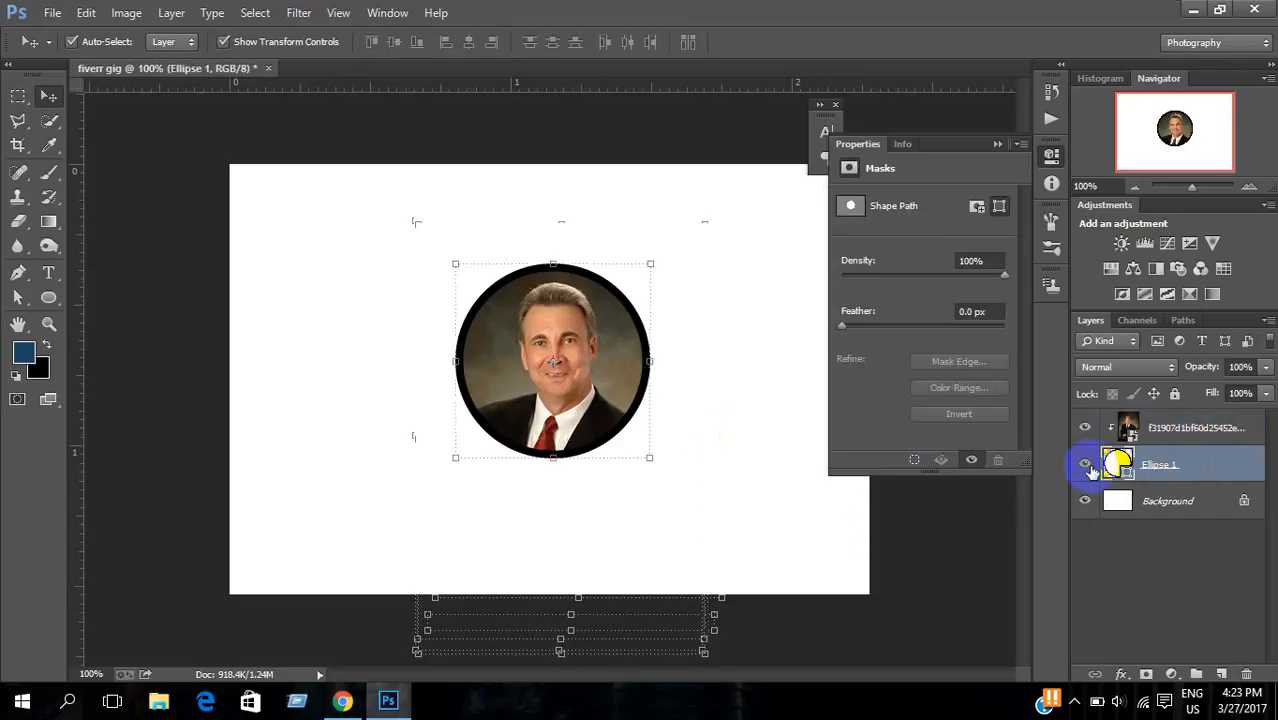
{"action": "left_click", "coordinate": [1085, 462]}
{"action": "left_click", "coordinate": [1085, 462]}
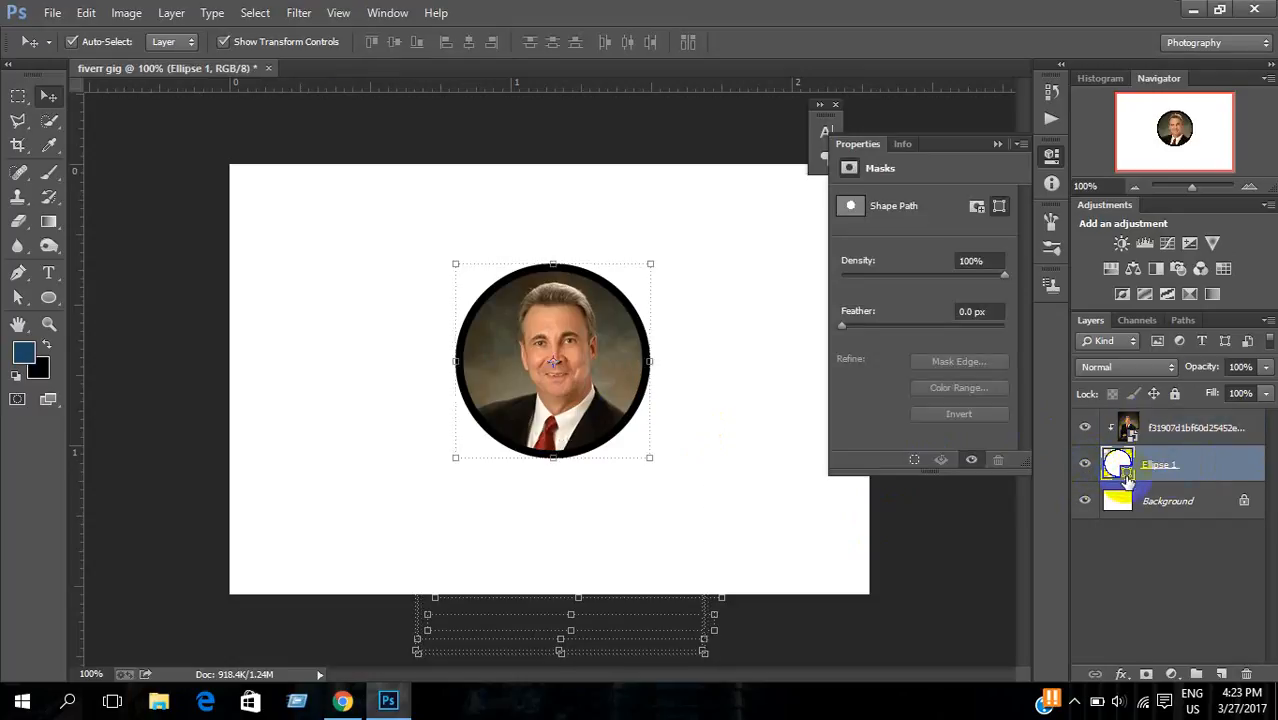
{"action": "double_click", "coordinate": [1120, 466]}
{"action": "left_click", "coordinate": [747, 352]}
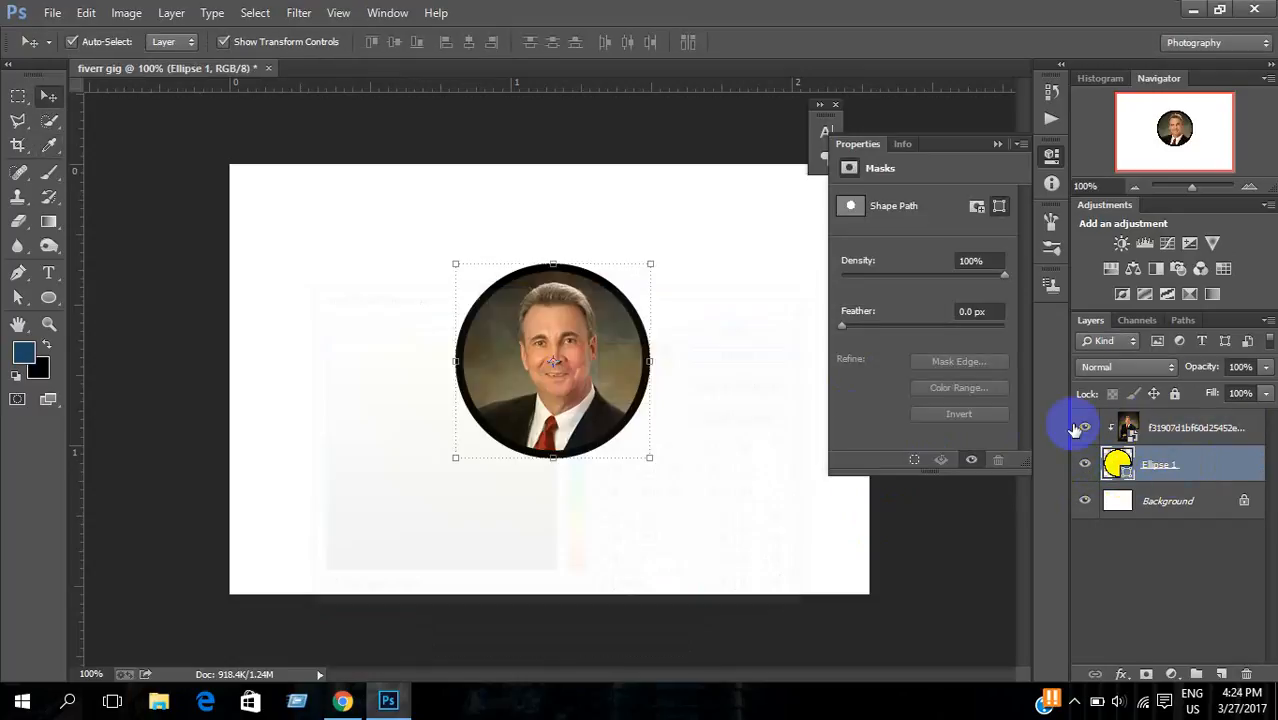
Step: Change the circle's stroke colour to light grey
{"action": "left_click", "coordinate": [48, 297]}
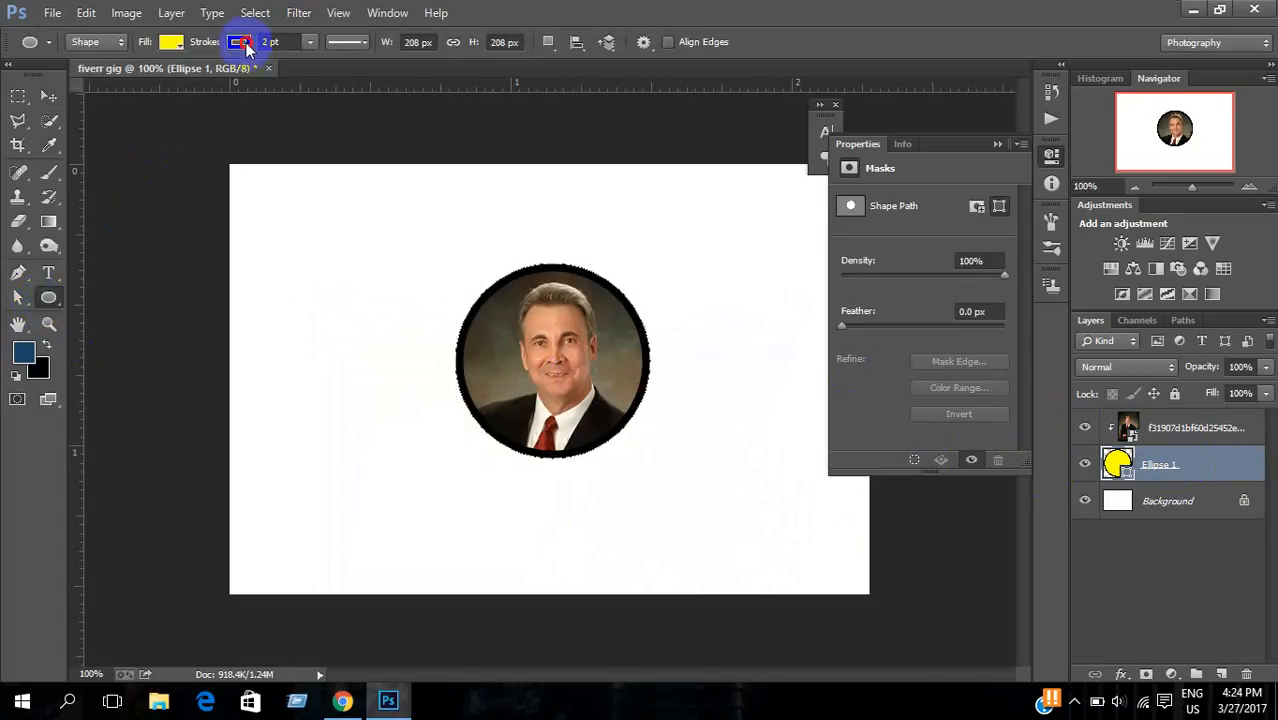
{"action": "left_click", "coordinate": [238, 42]}
{"action": "left_click", "coordinate": [214, 150]}
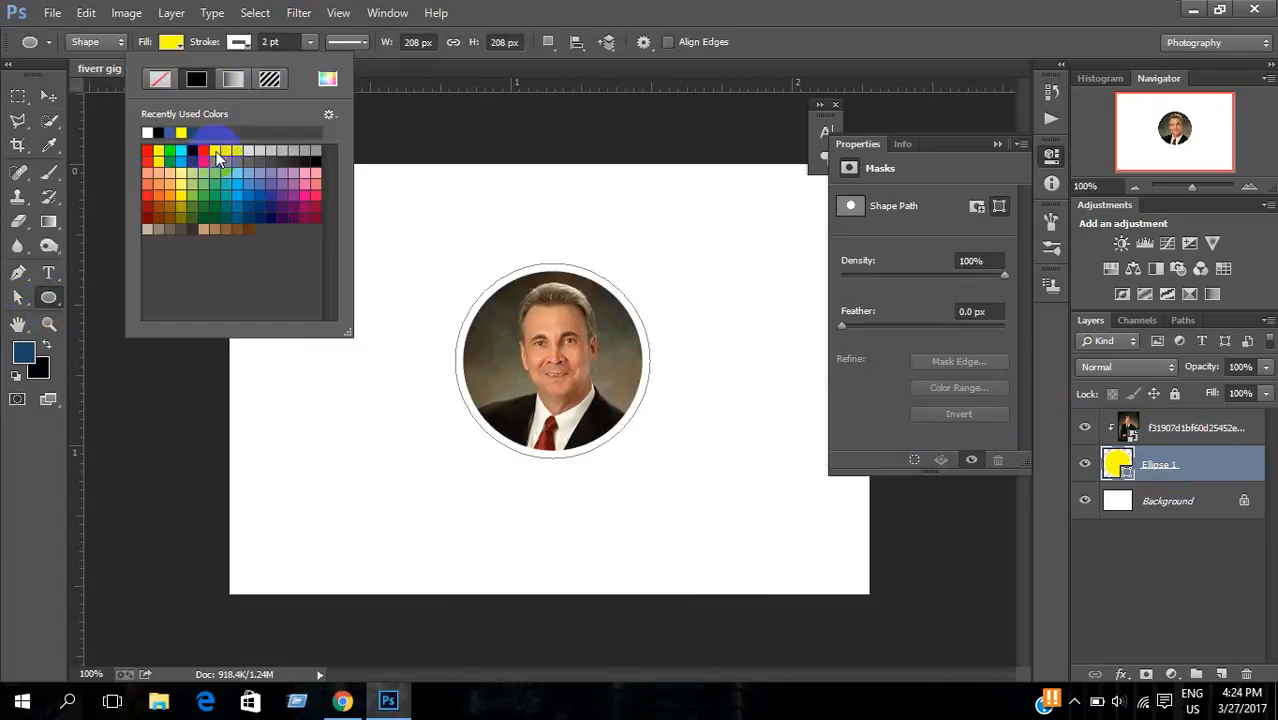
{"action": "left_click", "coordinate": [252, 150]}
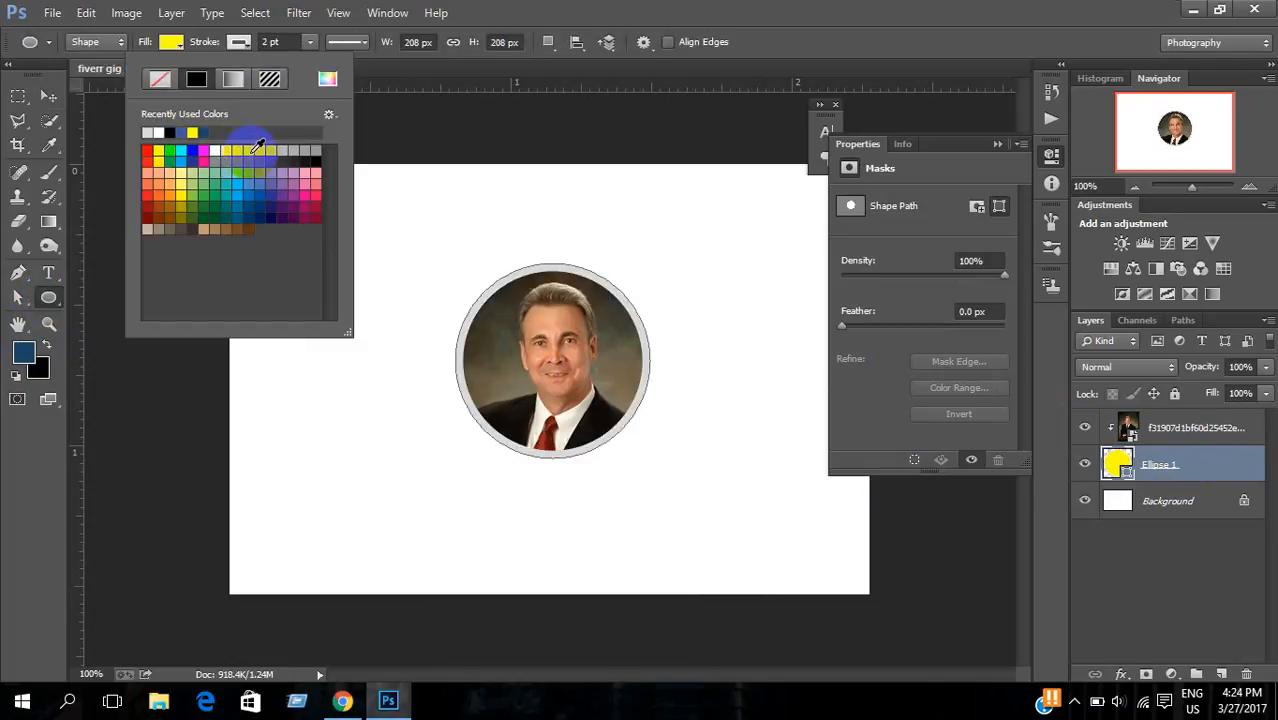
{"action": "left_click", "coordinate": [240, 42]}
{"action": "left_click", "coordinate": [19, 95]}
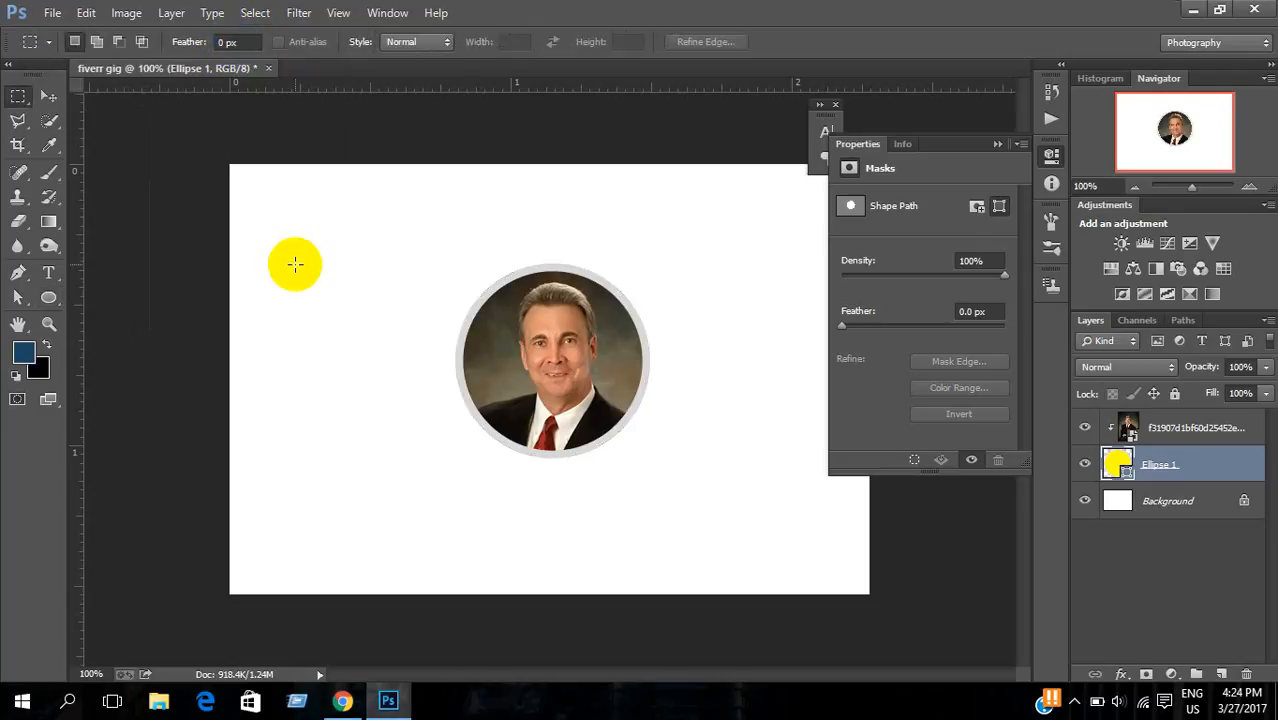
Step: Set the circle's stroke width to 1.5 pt
{"action": "left_click", "coordinate": [48, 297]}
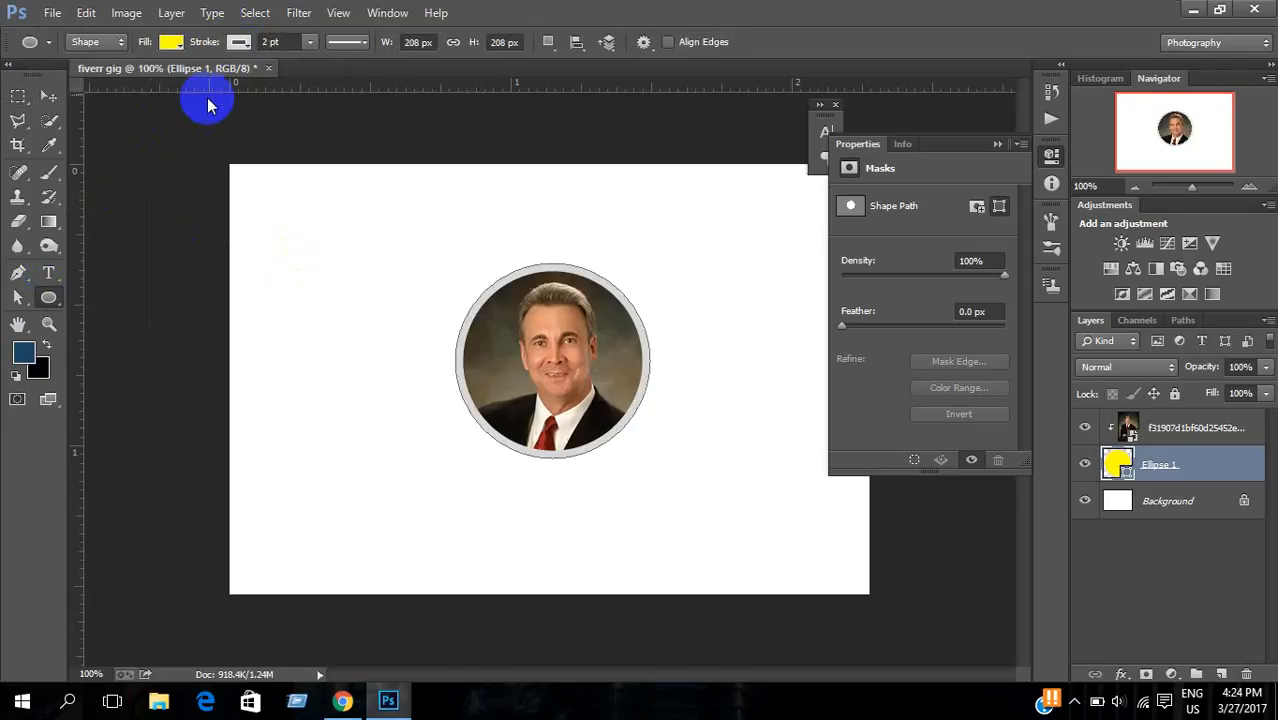
{"action": "left_click", "coordinate": [268, 42]}
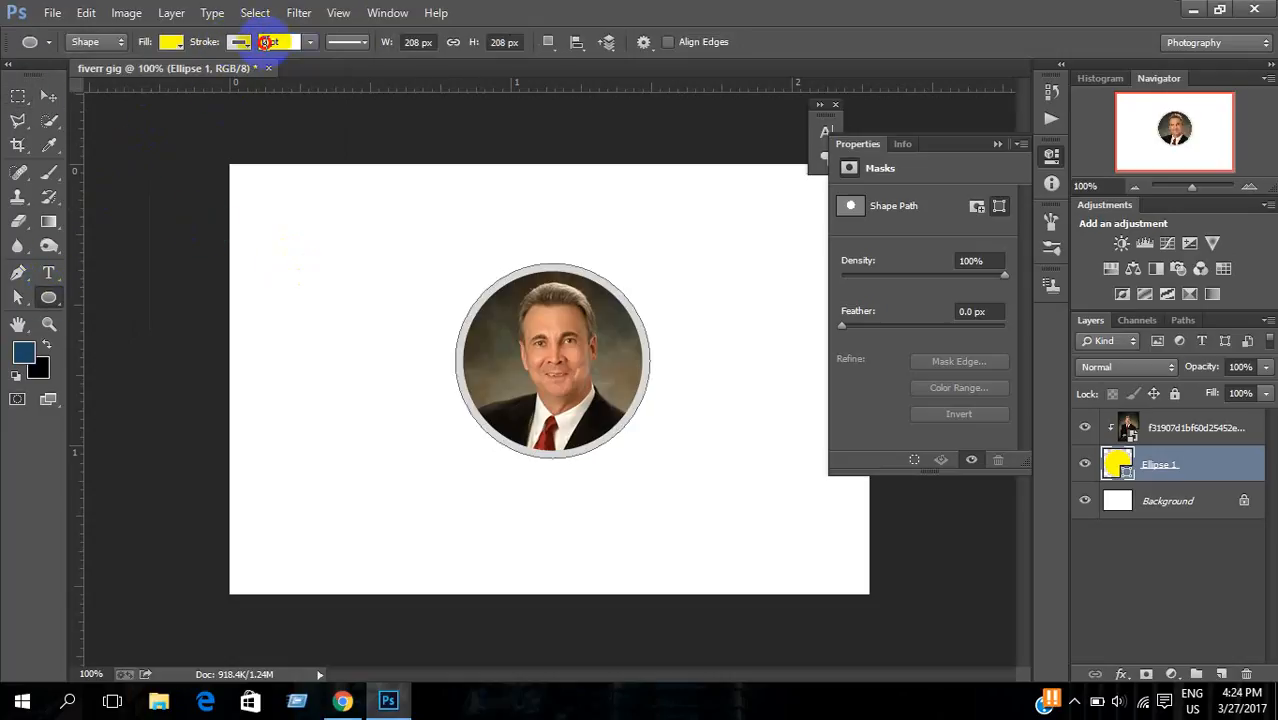
{"action": "left_click", "coordinate": [143, 156]}
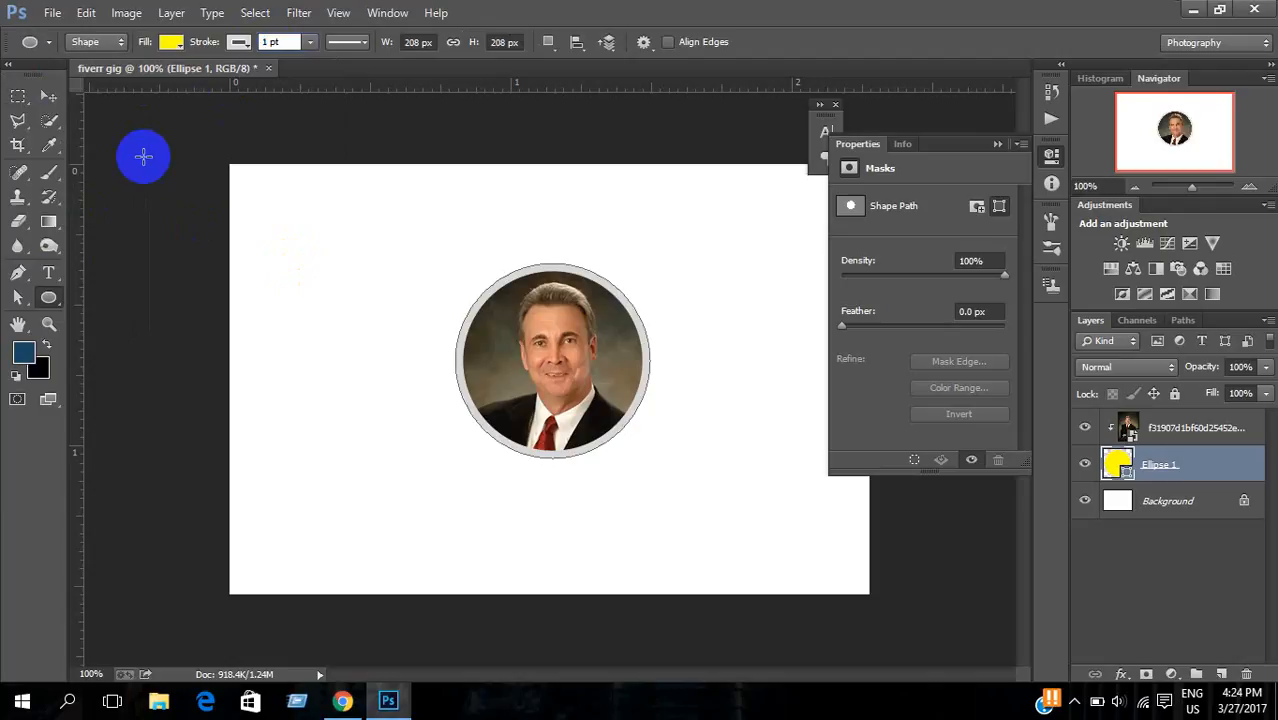
{"action": "type", "text": "1.5"}
{"action": "key", "text": "Return"}
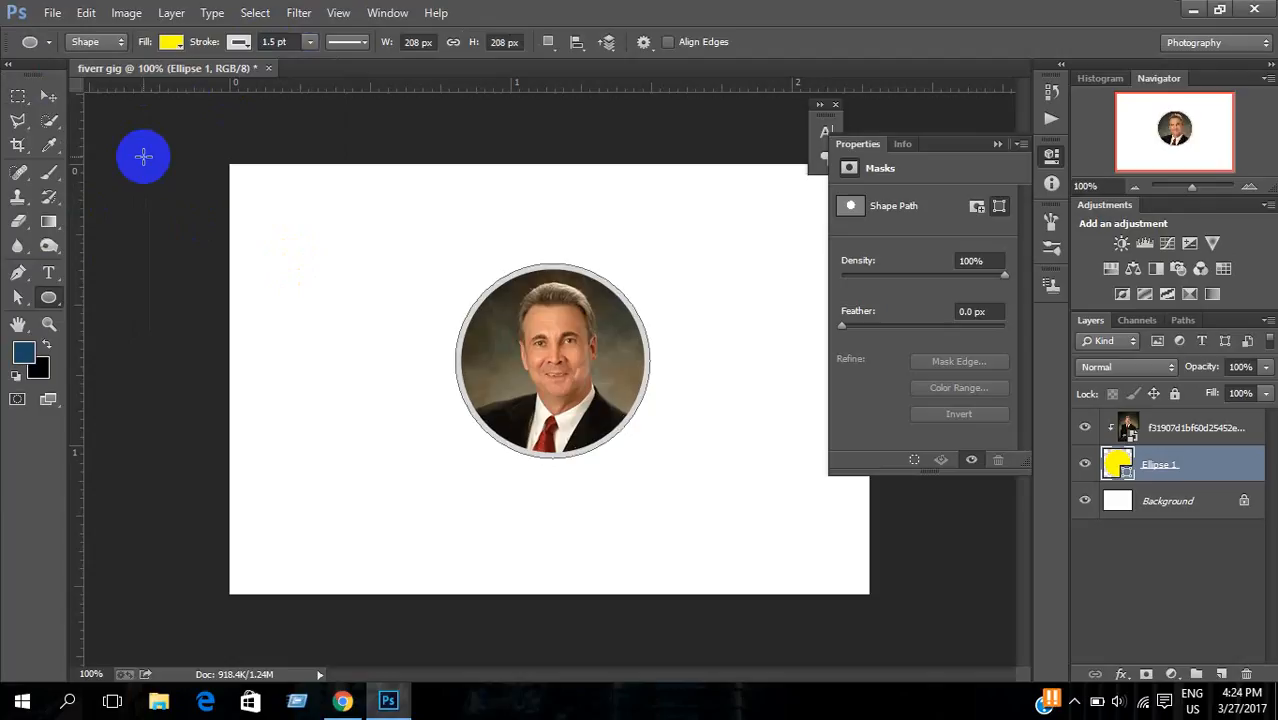
Step: Select both the portrait layer and the circle layer and group them
{"action": "left_click", "coordinate": [48, 96]}
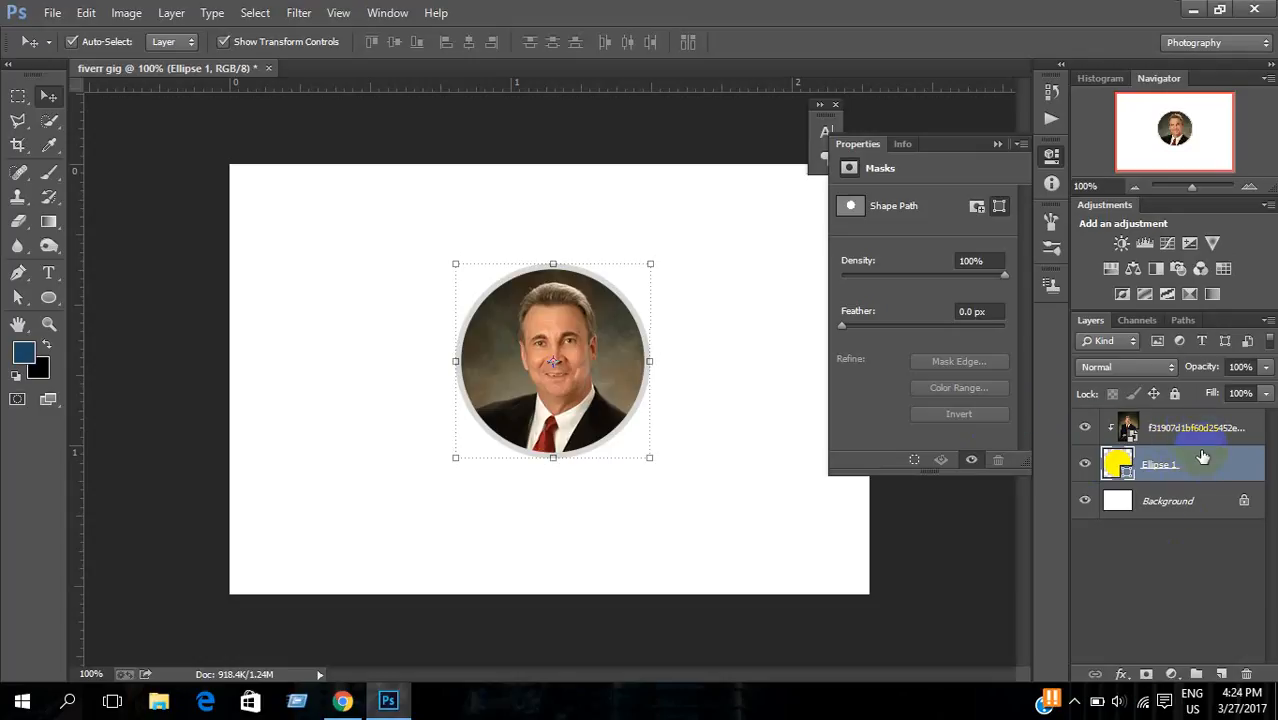
{"action": "left_click", "coordinate": [1199, 443], "text": "shift"}
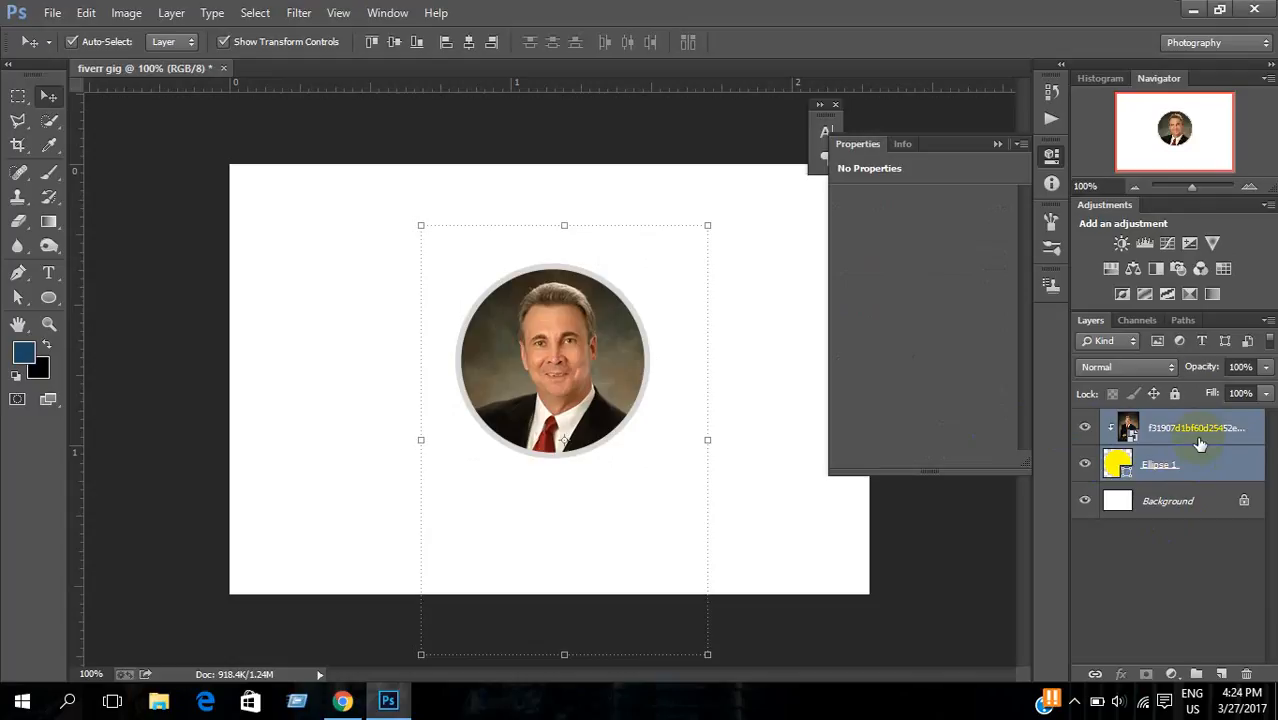
{"action": "right_click", "coordinate": [1178, 452]}
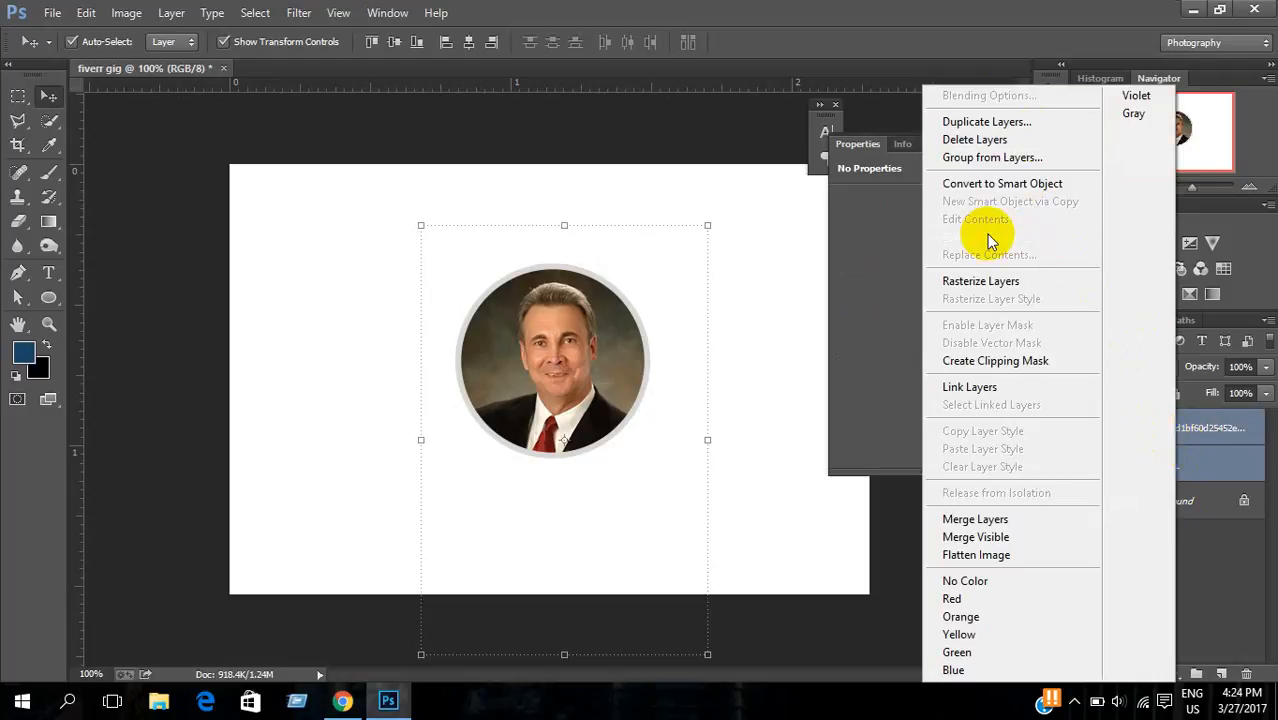
{"action": "left_click", "coordinate": [1244, 474]}
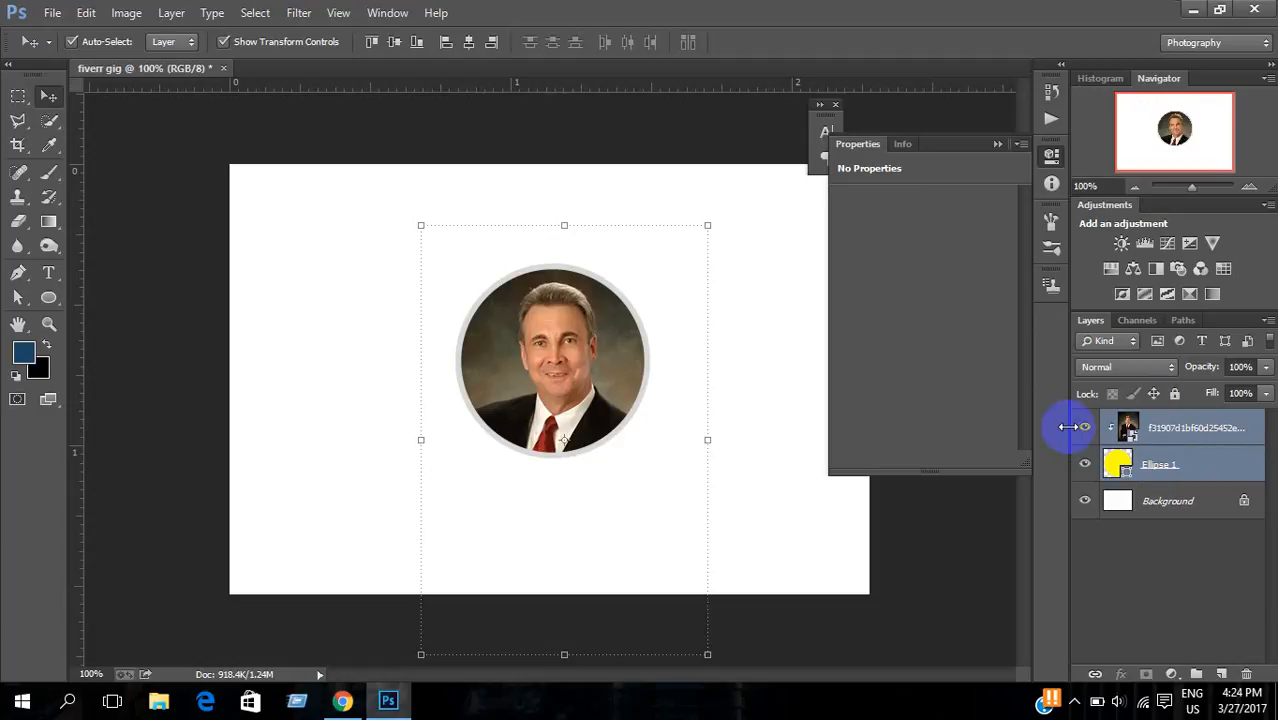
{"action": "key", "text": "ctrl+g"}
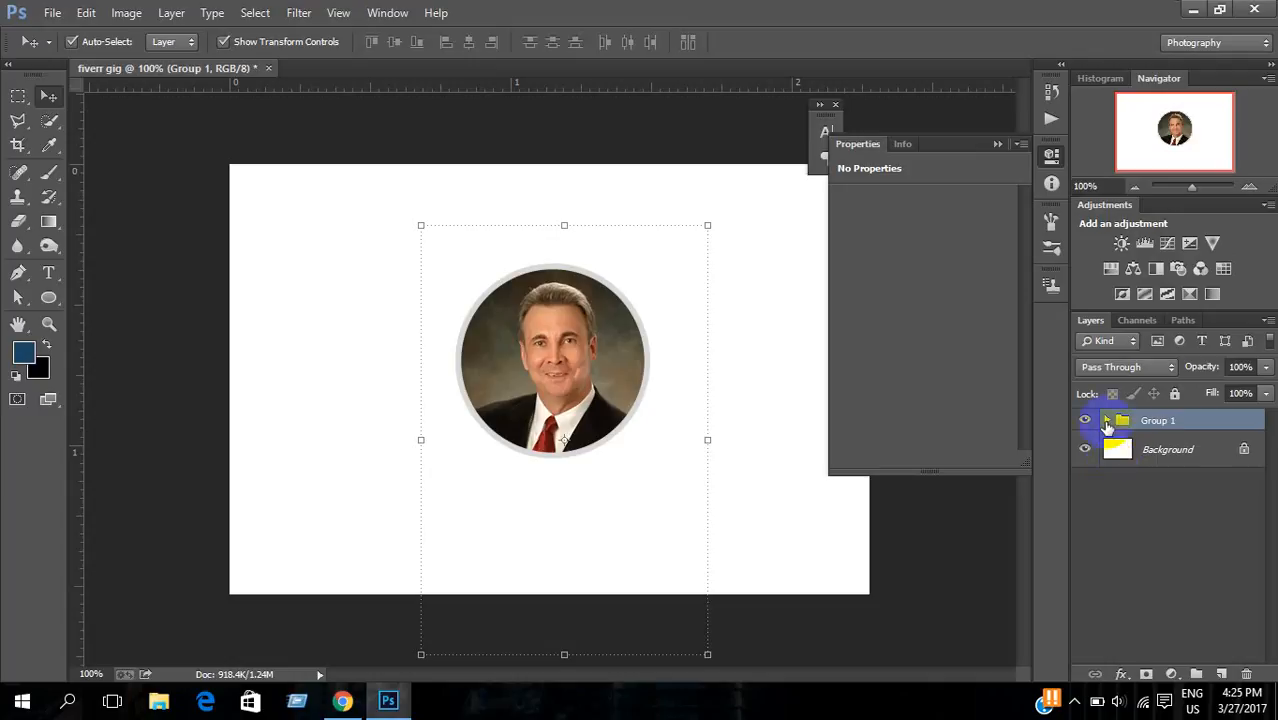
Step: Expand and collapse the new group repeatedly to examine the layers it contains
{"action": "left_click", "coordinate": [1106, 421]}
{"action": "left_click", "coordinate": [1106, 421]}
{"action": "left_click", "coordinate": [1106, 421]}
{"action": "left_click", "coordinate": [1106, 421]}
{"action": "left_click", "coordinate": [1106, 421]}
{"action": "left_click", "coordinate": [1106, 421]}
{"action": "left_click", "coordinate": [1106, 421]}
{"action": "left_click", "coordinate": [1106, 421]}
{"action": "left_click", "coordinate": [1106, 421]}
{"action": "left_click", "coordinate": [1106, 421]}
{"action": "left_click", "coordinate": [1106, 421]}
{"action": "left_click", "coordinate": [1106, 421]}
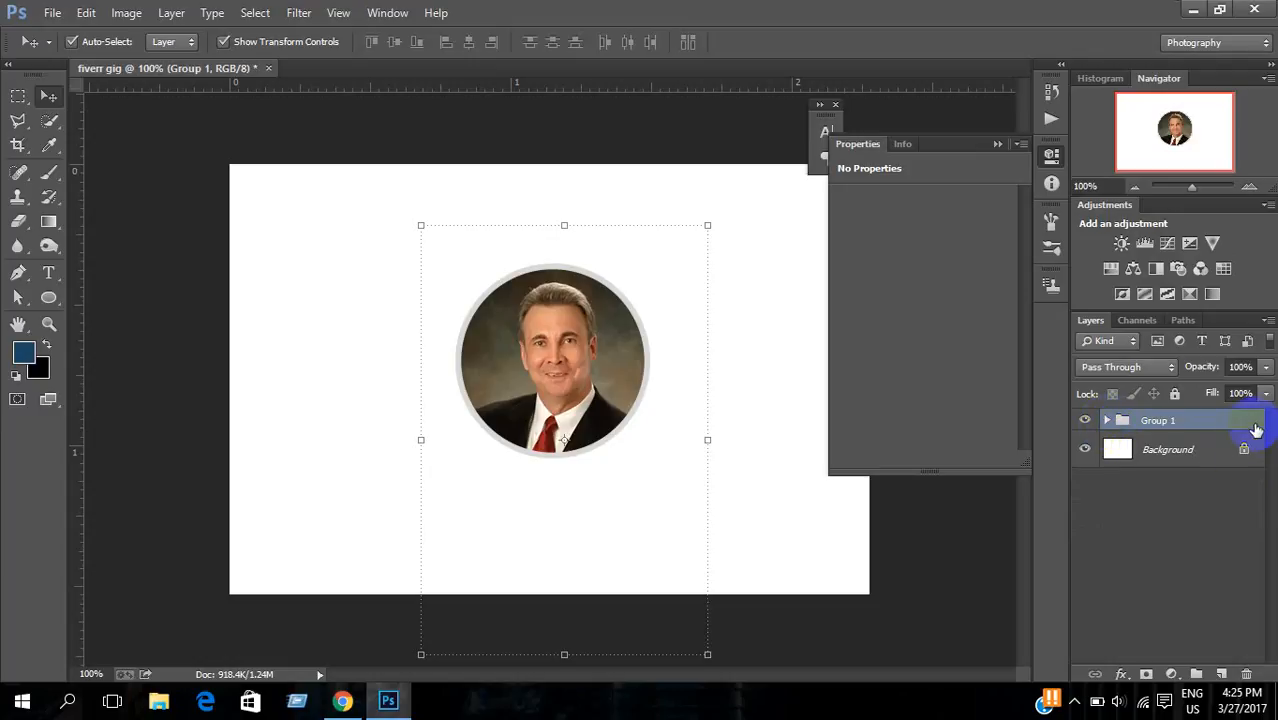
Step: Rename the group of portrait and circle as "clipping Mask"
{"action": "right_click", "coordinate": [1160, 425]}
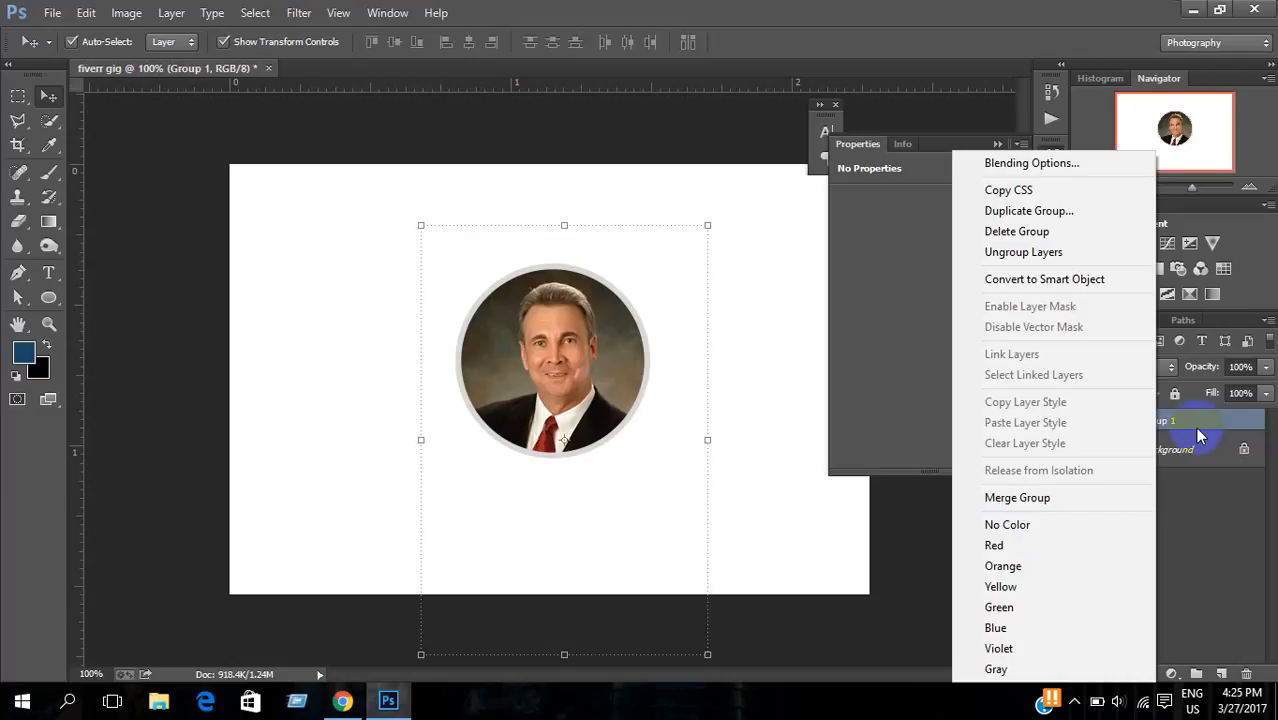
{"action": "left_click", "coordinate": [1198, 428]}
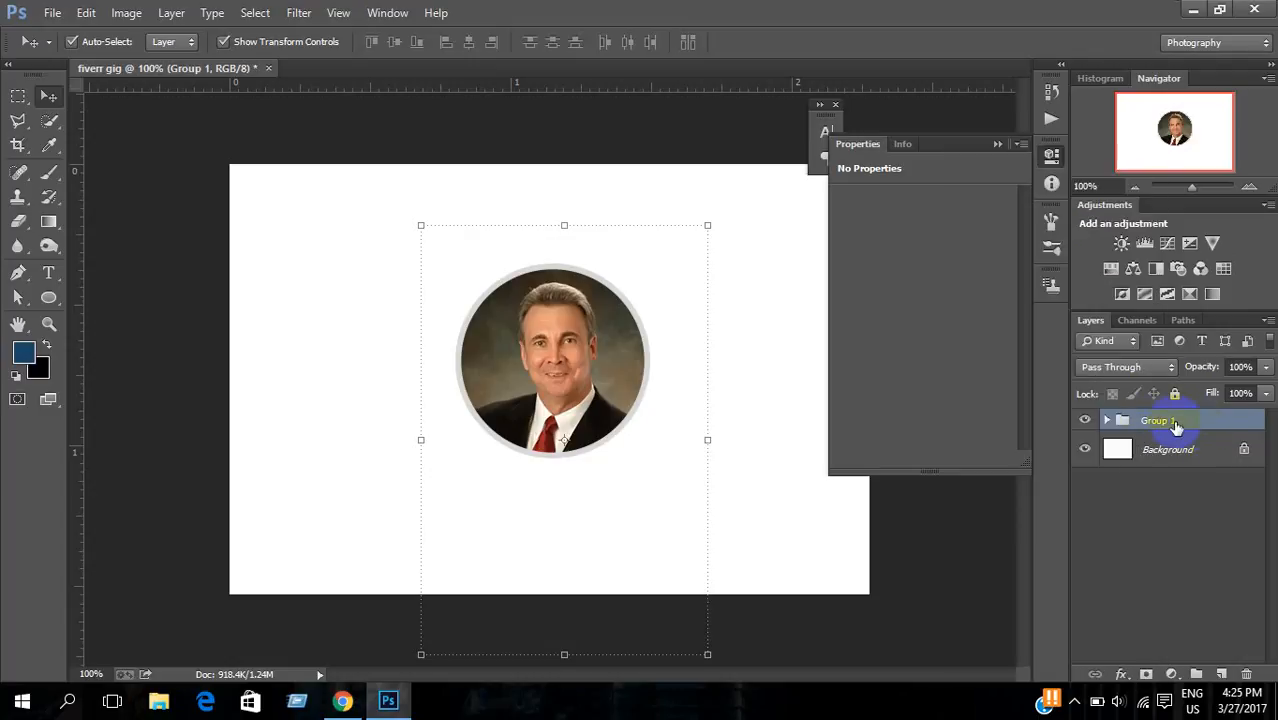
{"action": "left_click", "coordinate": [1153, 426], "text": "ctrl"}
{"action": "left_click", "coordinate": [1187, 427]}
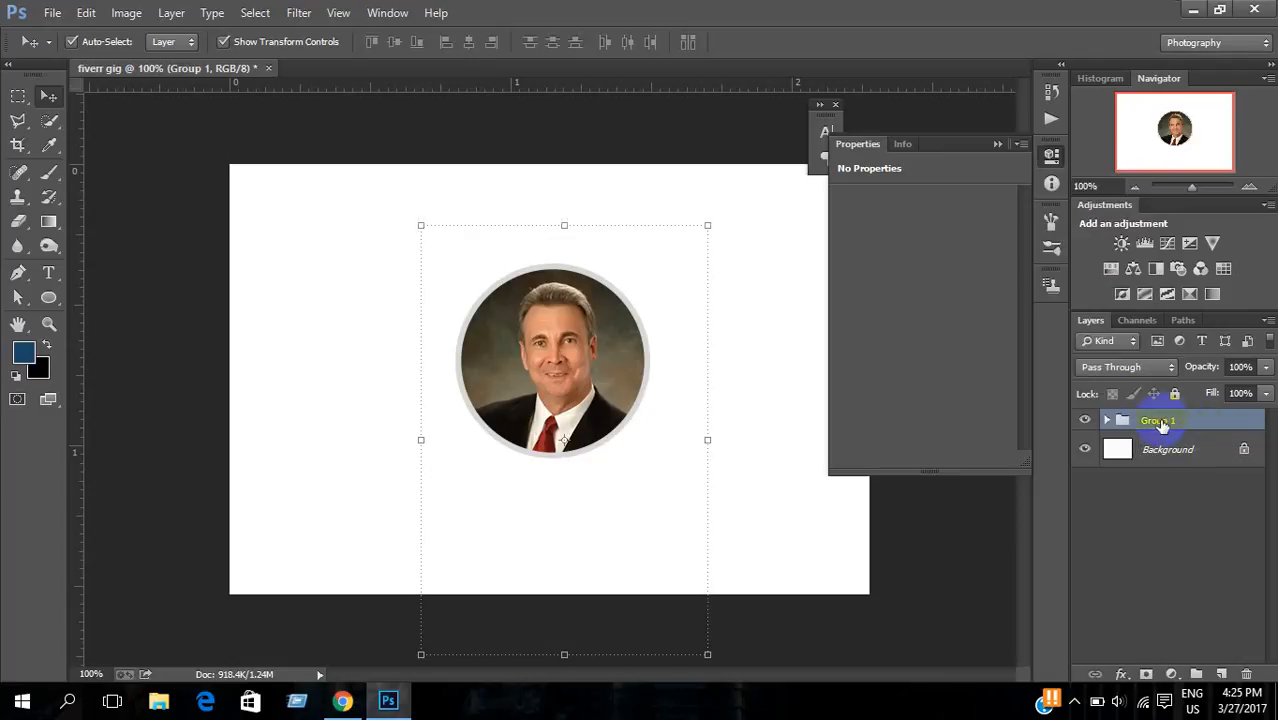
{"action": "double_click", "coordinate": [1153, 424]}
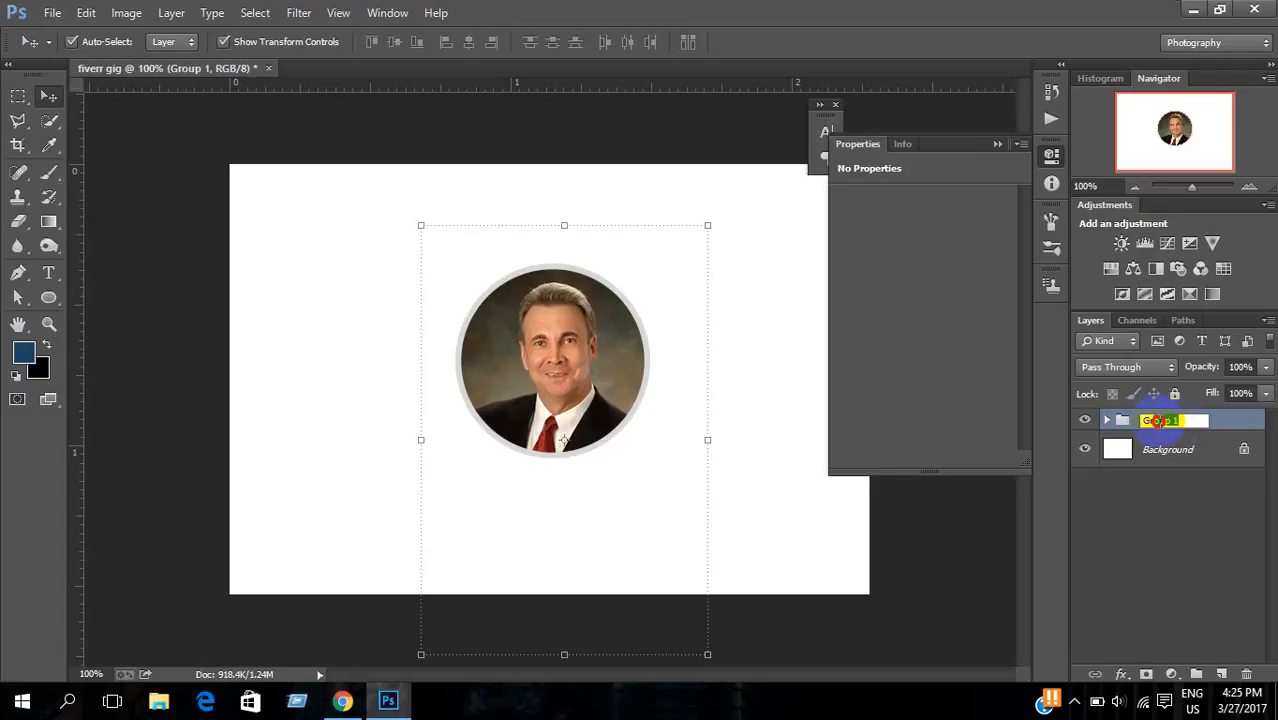
{"action": "type", "text": "c"}
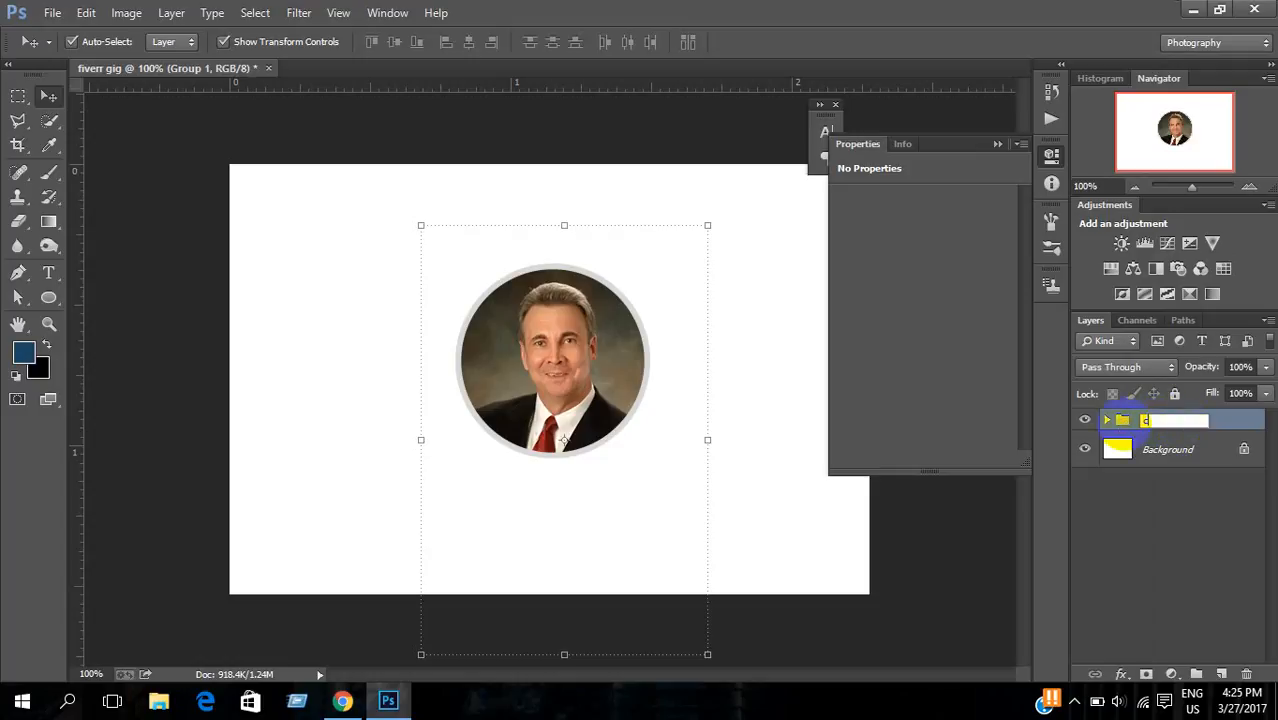
{"action": "type", "text": "lipping Mask"}
{"action": "key", "text": "Return"}
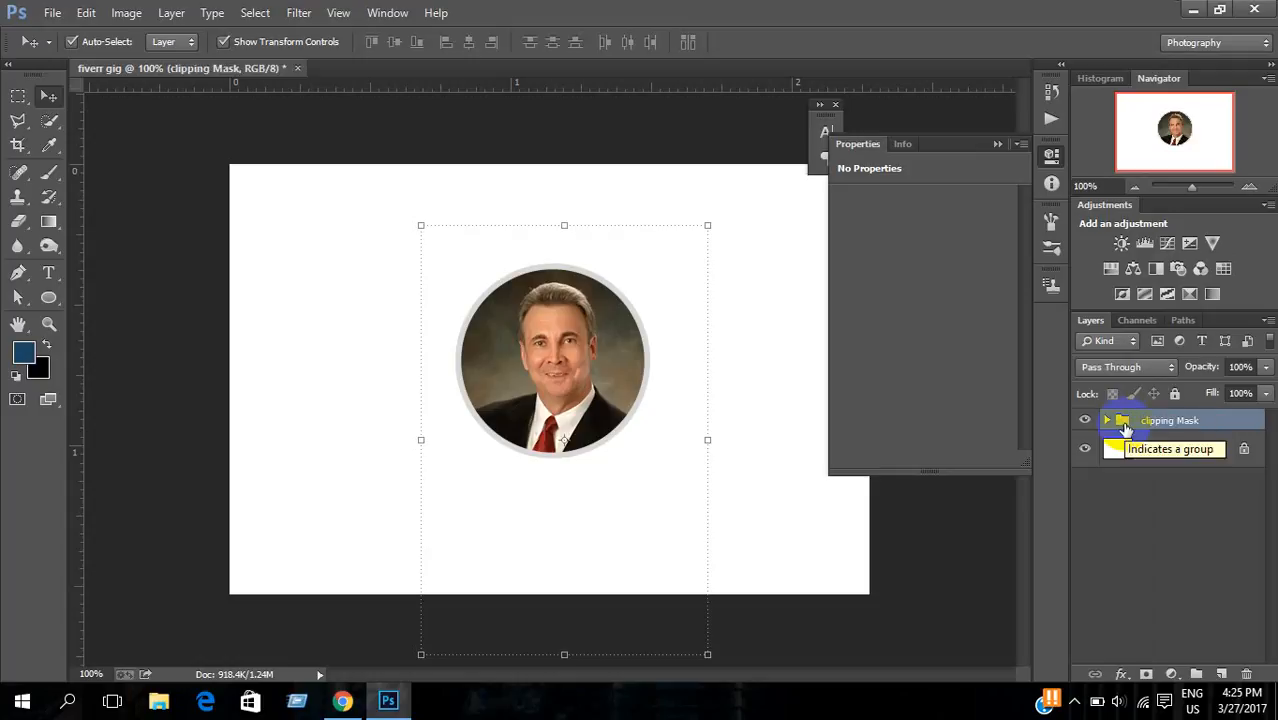
Step: Add a number to the group's name so that it reads "clipping Mask-1"
{"action": "double_click", "coordinate": [1190, 421]}
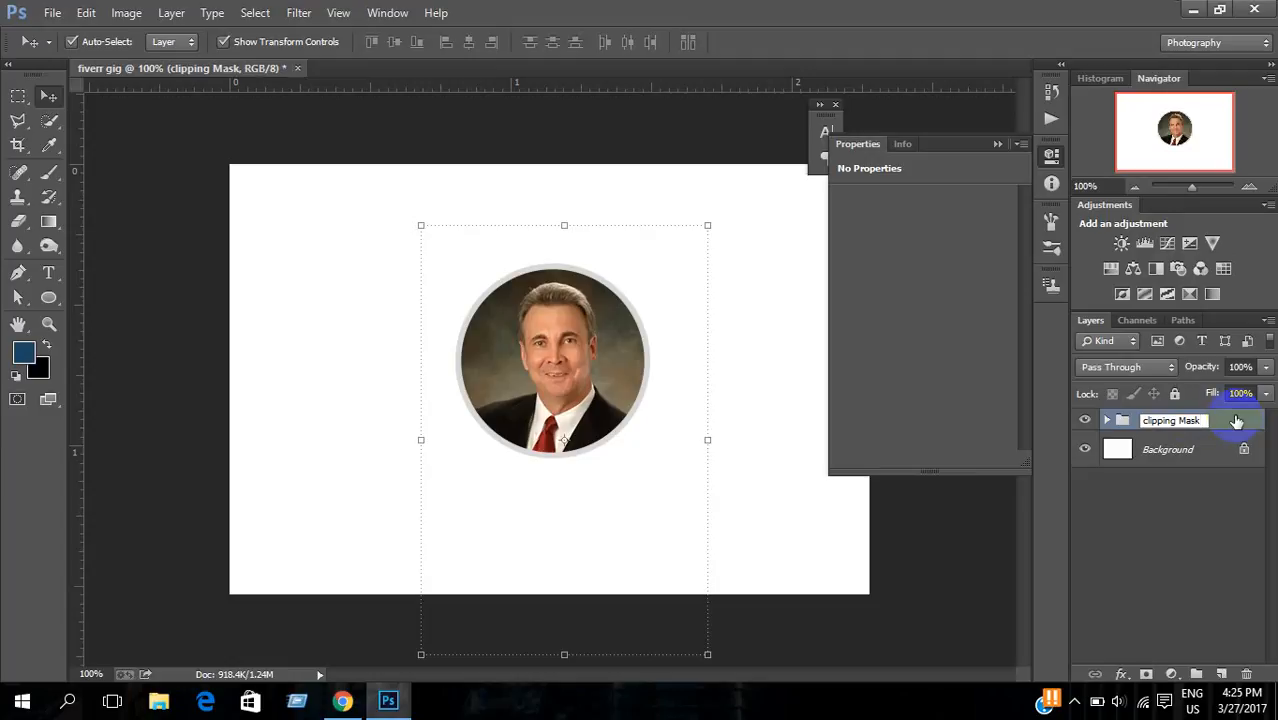
{"action": "type", "text": "-2"}
{"action": "key", "text": "BackSpace"}
{"action": "type", "text": "1"}
{"action": "key", "text": "Return"}
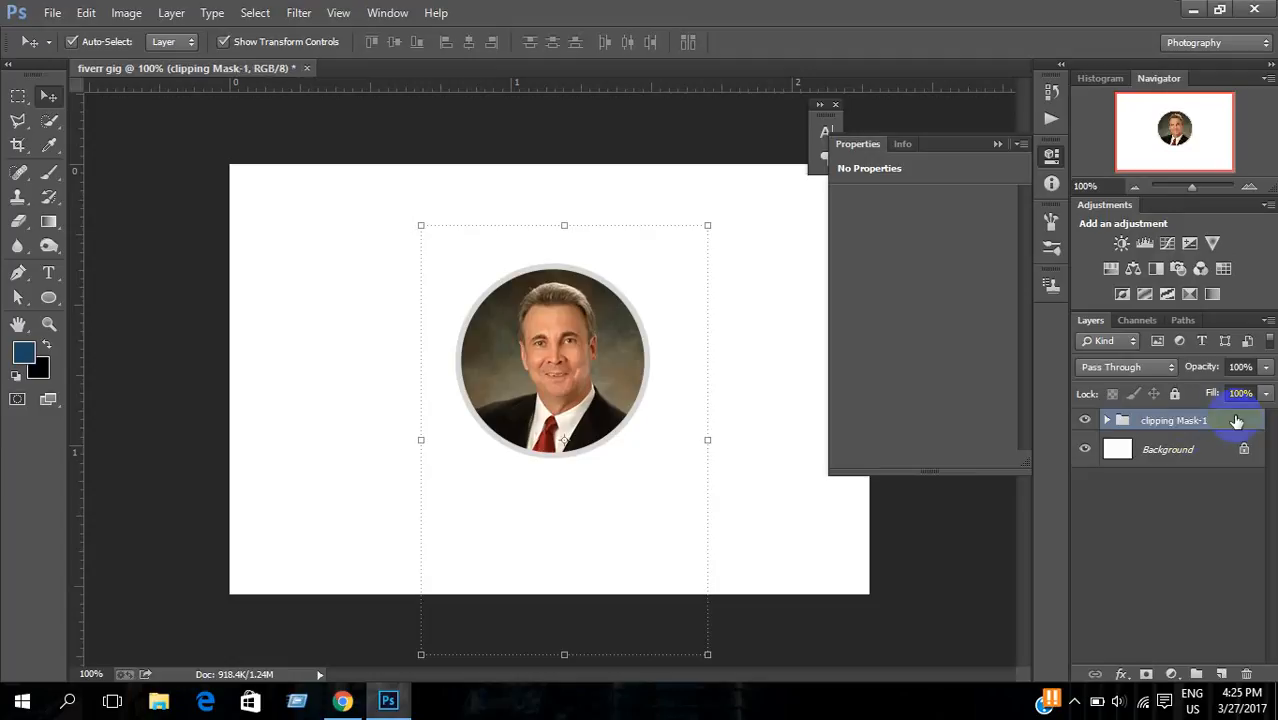
{"action": "left_click", "coordinate": [1236, 421]}
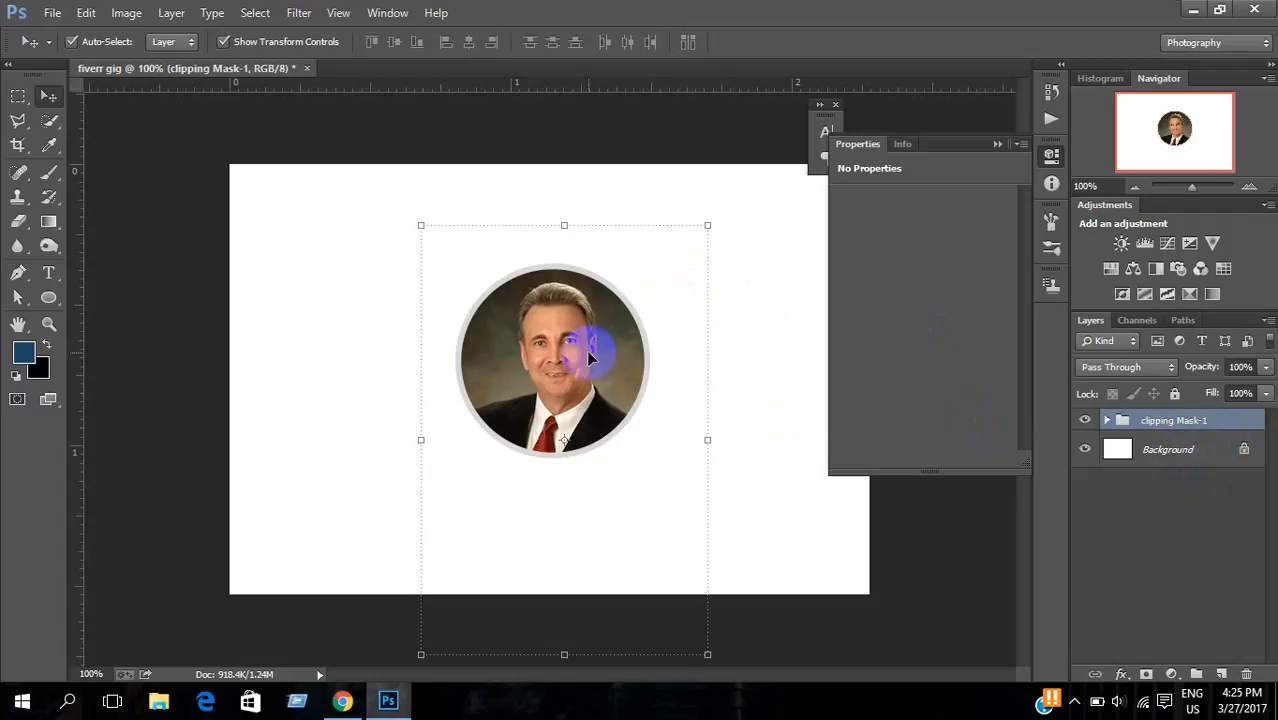
Step: Scale the "clipping Mask-1" group down, place it in the canvas's upper-left corner and apply the transform
{"action": "left_click_drag", "start_coordinate": [590, 358], "coordinate": [375, 290]}
{"action": "left_click_drag", "start_coordinate": [493, 139], "coordinate": [442, 214]}
{"action": "left_click_drag", "start_coordinate": [399, 277], "coordinate": [351, 218]}
{"action": "key", "text": "Return"}
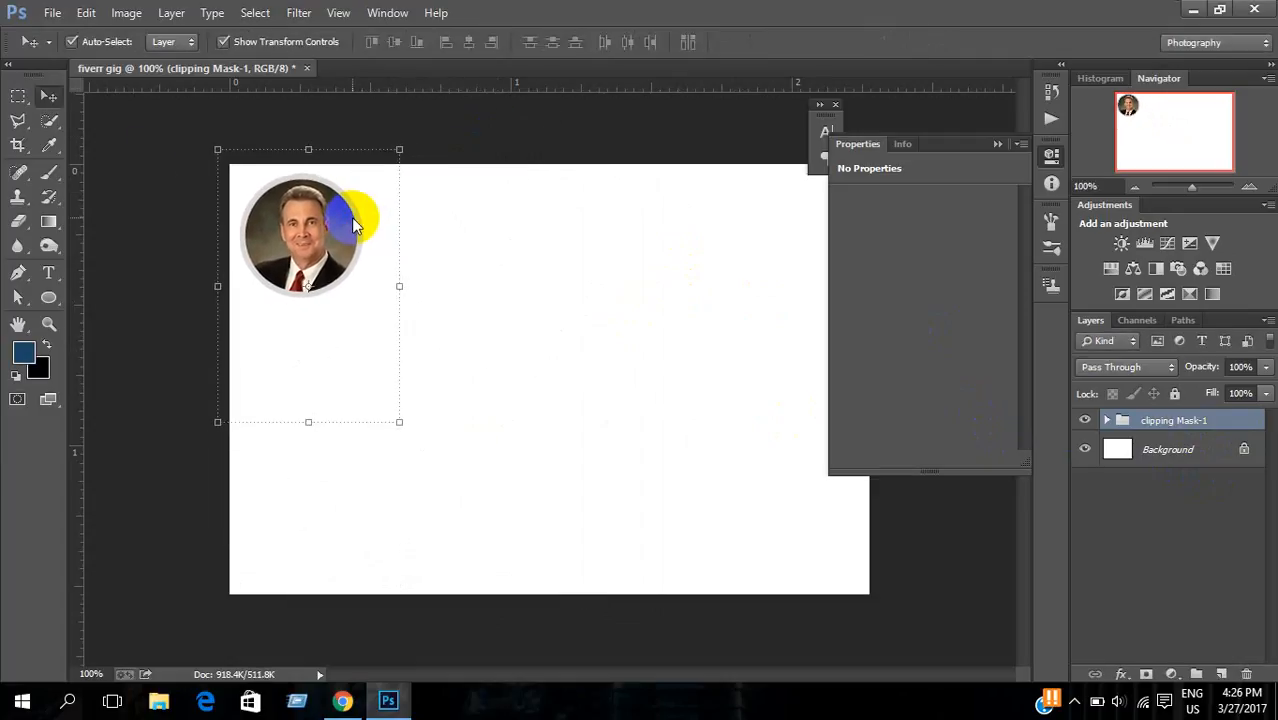
{"action": "left_click", "coordinate": [15, 96]}
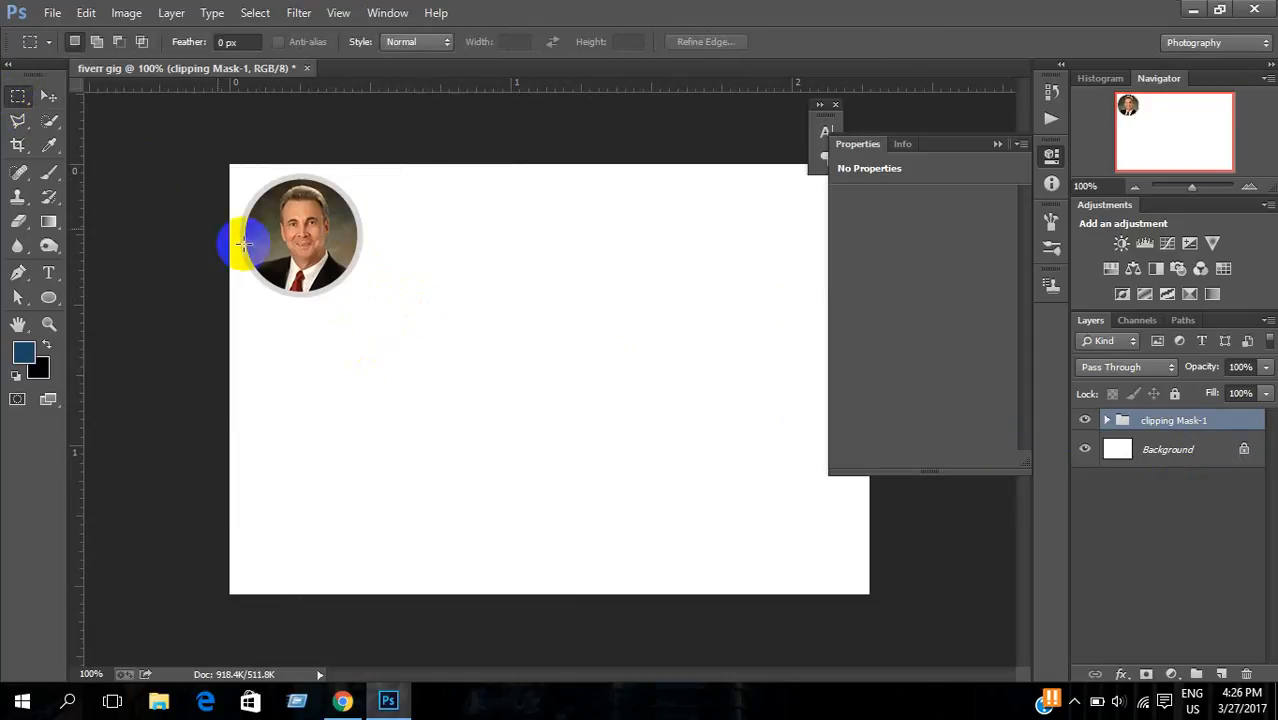
{"action": "left_click", "coordinate": [50, 97]}
{"action": "left_click_drag", "start_coordinate": [326, 233], "coordinate": [343, 267]}
{"action": "key", "text": "ctrl+t"}
{"action": "key", "text": "Return"}
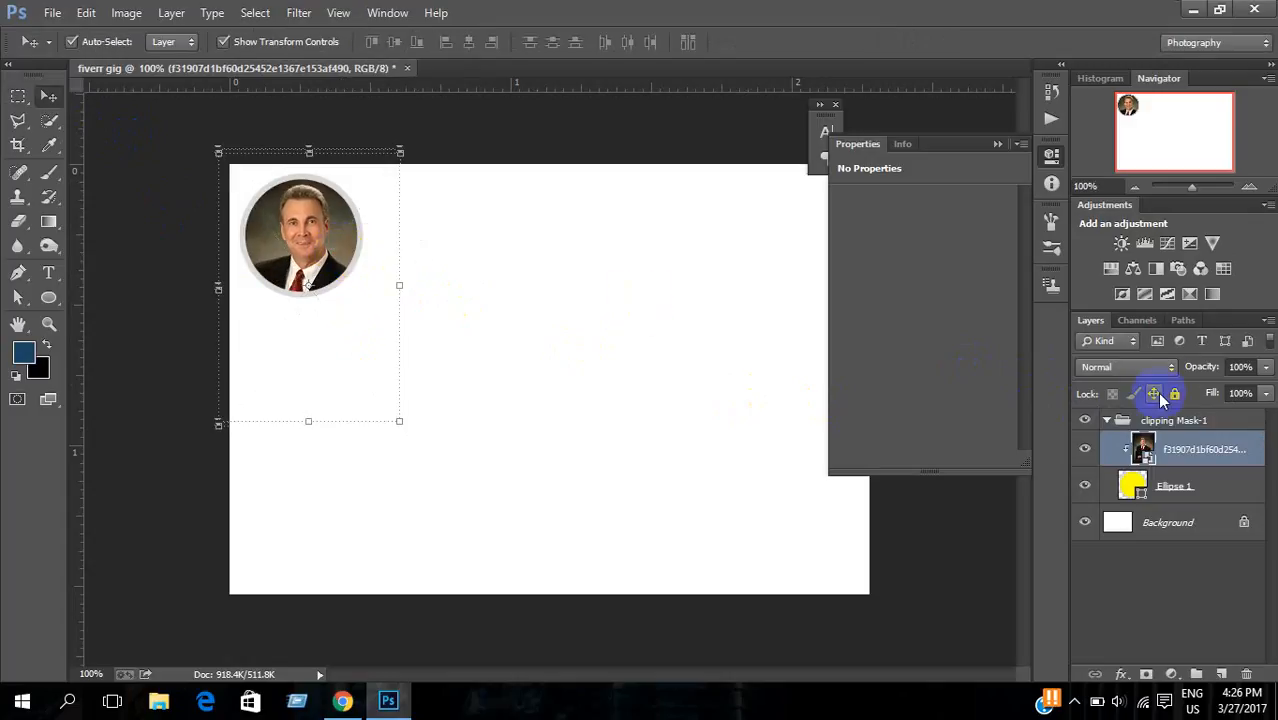
Step: Collapse the "clipping Mask-1" group, shift it slightly down and right on the canvas and apply the transform
{"action": "left_click", "coordinate": [1116, 421]}
{"action": "left_click", "coordinate": [1107, 421]}
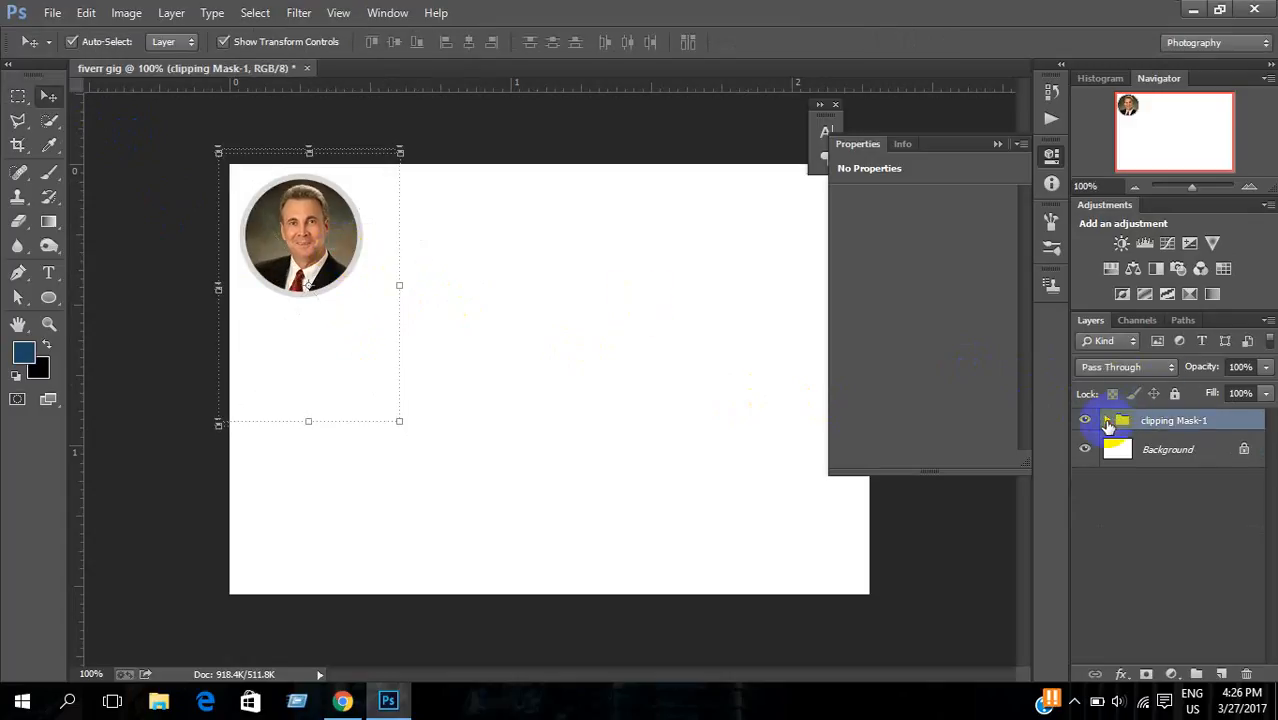
{"action": "key", "text": "ctrl+t"}
{"action": "left_click_drag", "start_coordinate": [330, 252], "coordinate": [345, 273]}
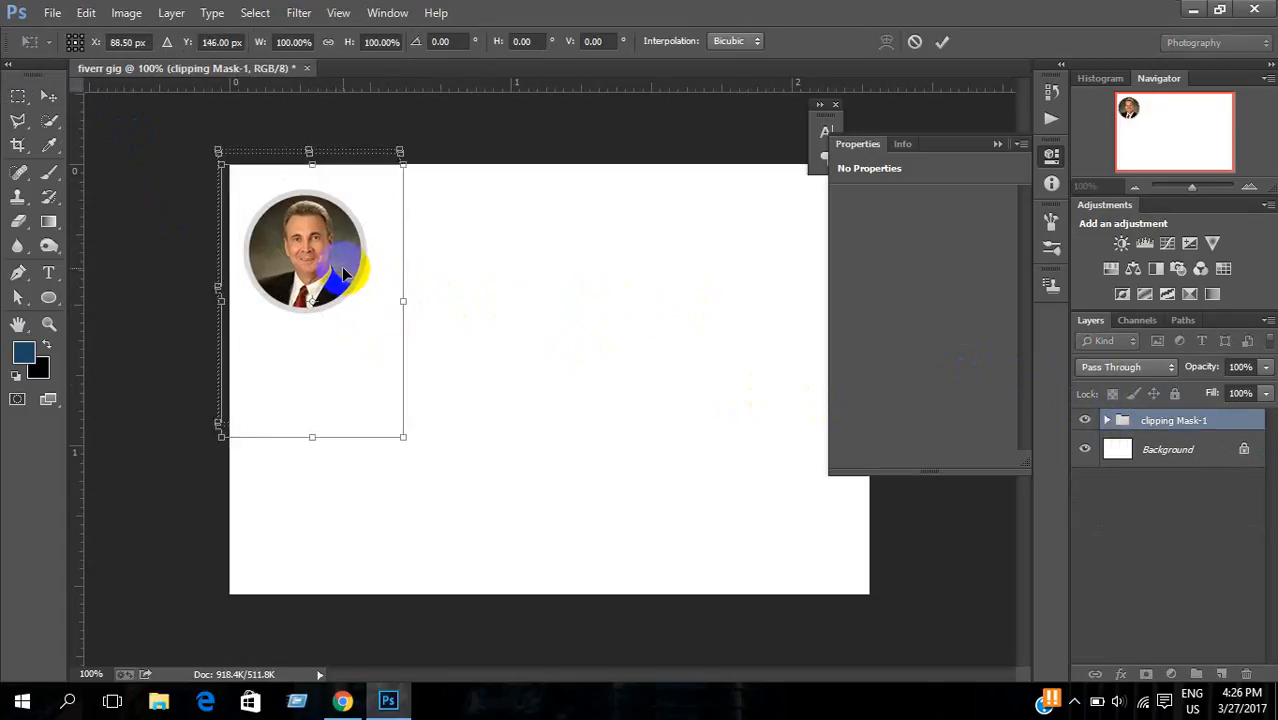
{"action": "key", "text": "Return"}
{"action": "left_click", "coordinate": [17, 98]}
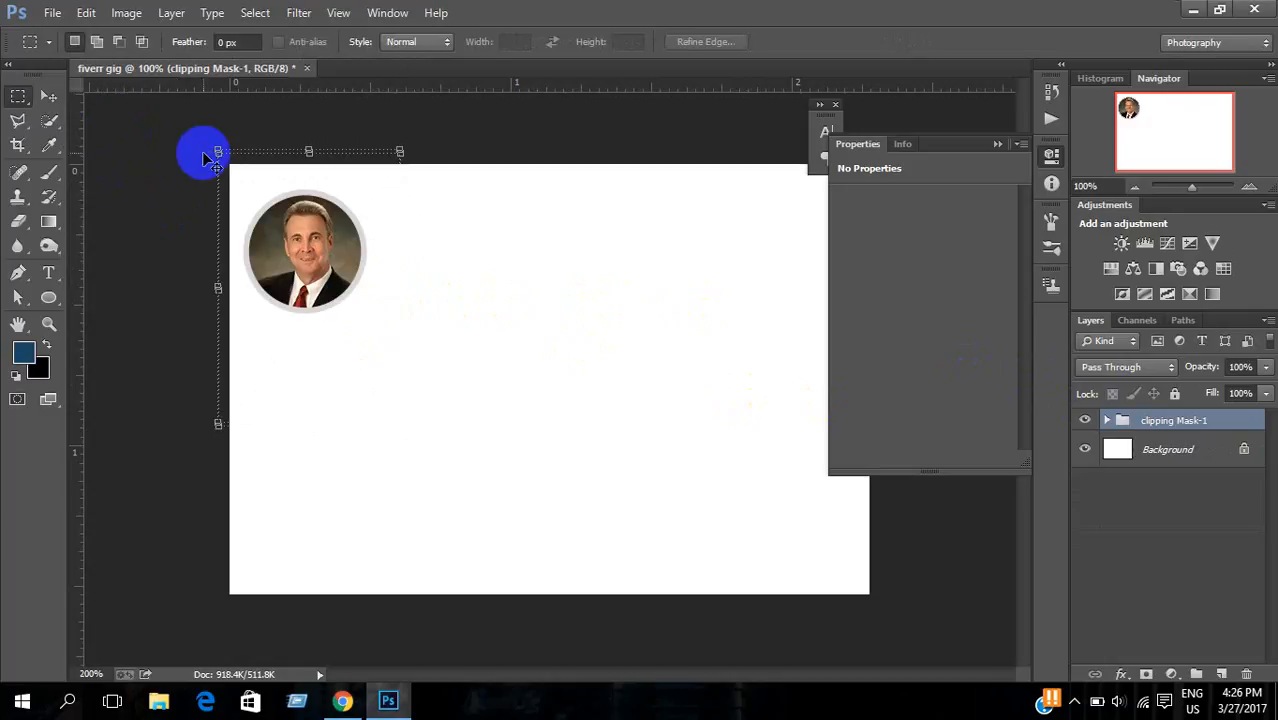
{"action": "key", "text": "ctrl+plus"}
{"action": "key", "text": "ctrl+minus"}
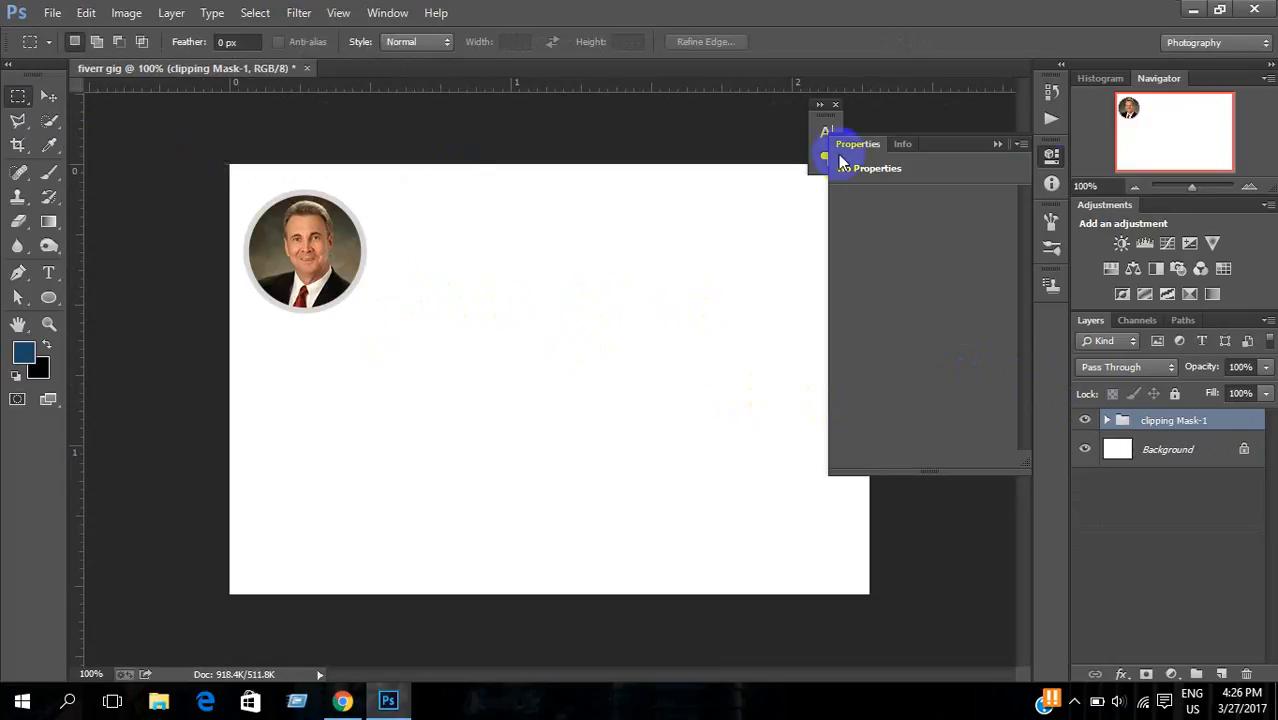
Step: Add a new layer and draw a yellow square about 58 px wide with the Rectangle Tool in the canvas's lower-right corner
{"action": "left_click", "coordinate": [998, 144]}
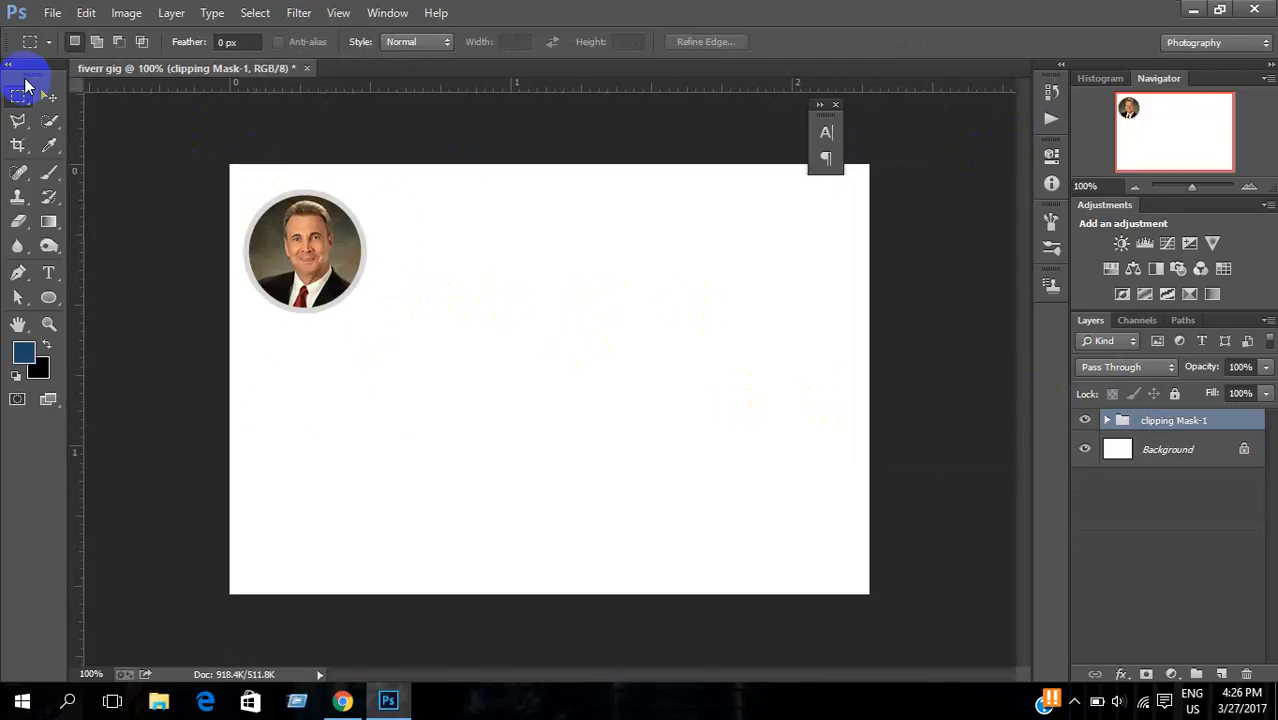
{"action": "left_click", "coordinate": [48, 297]}
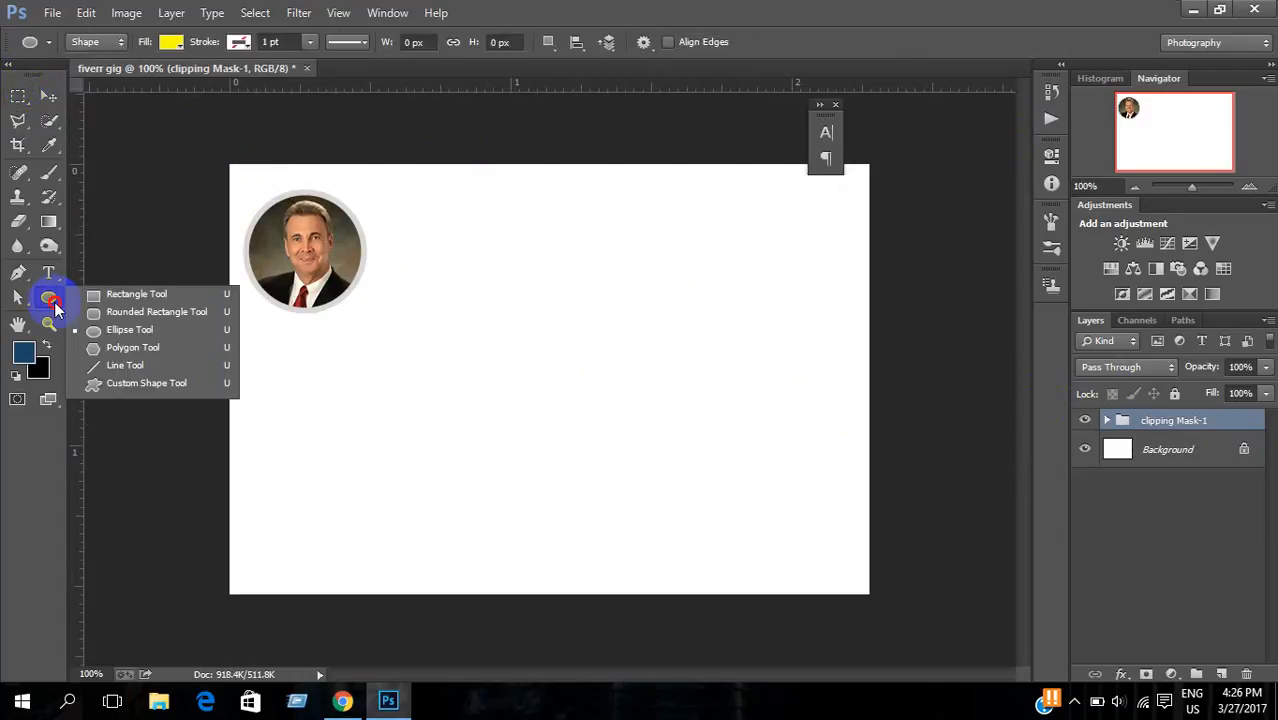
{"action": "left_click", "coordinate": [134, 294]}
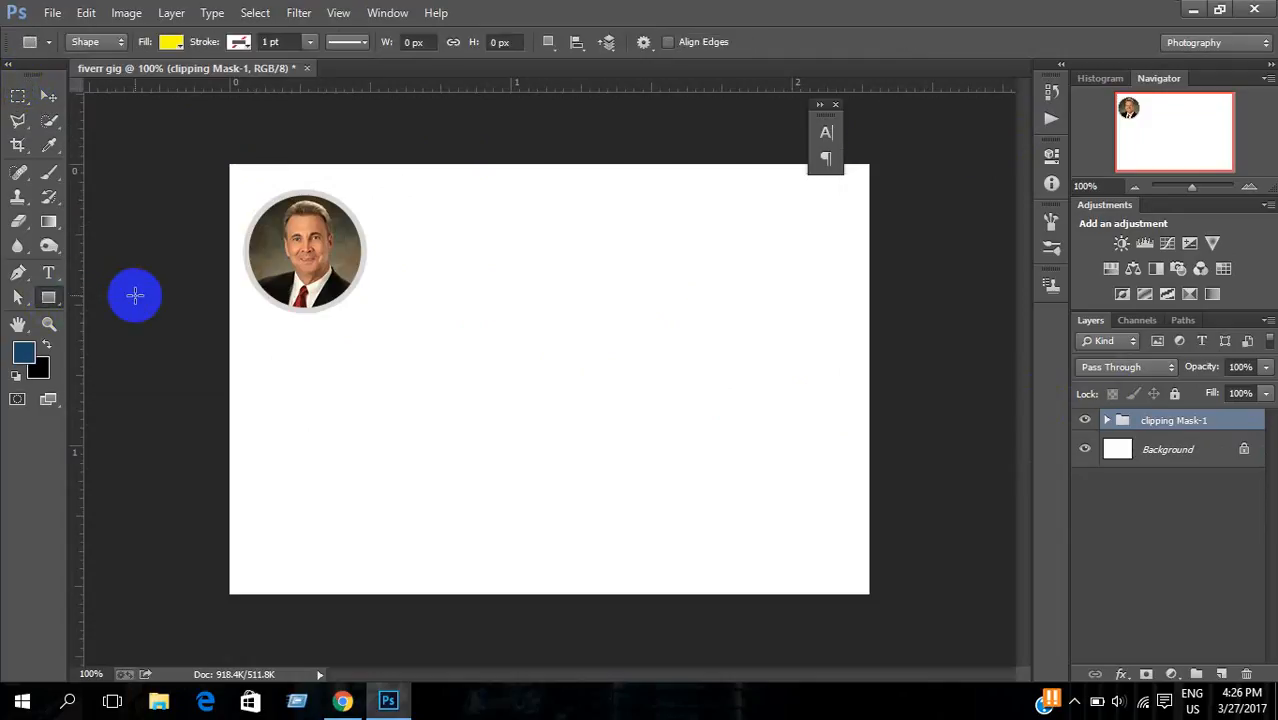
{"action": "key", "text": "ctrl+shift+n"}
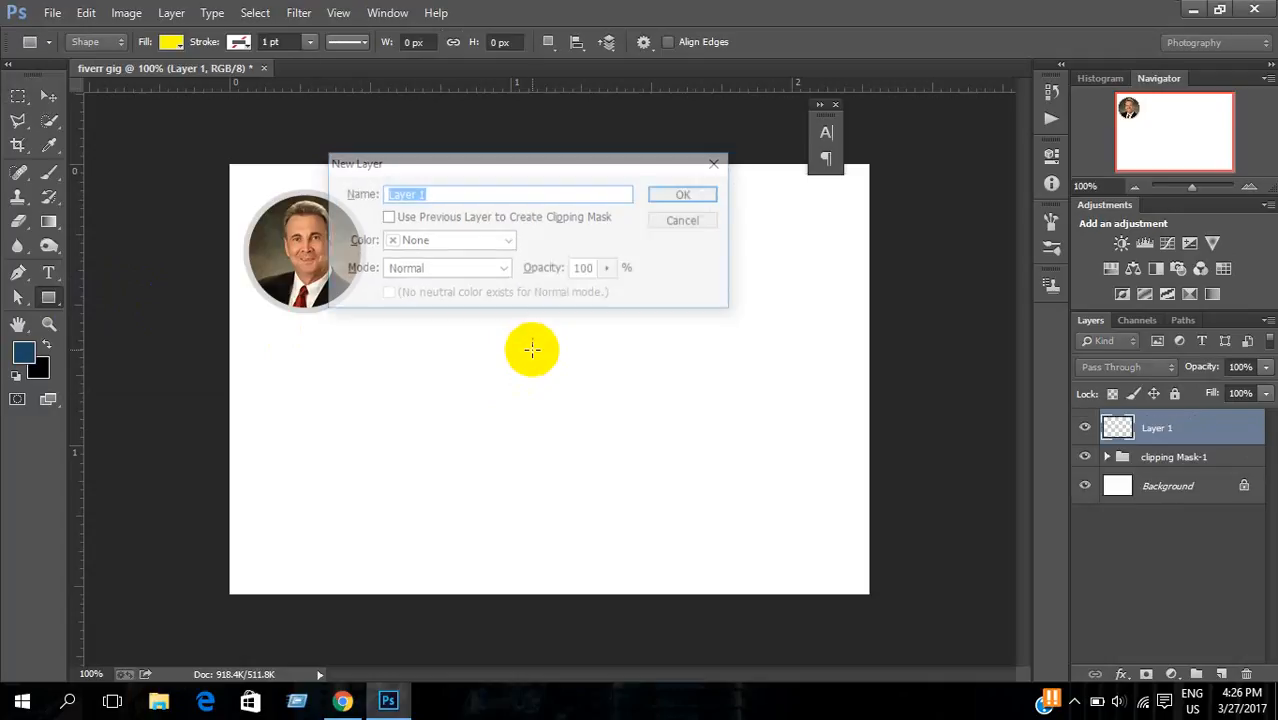
{"action": "key", "text": "Return"}
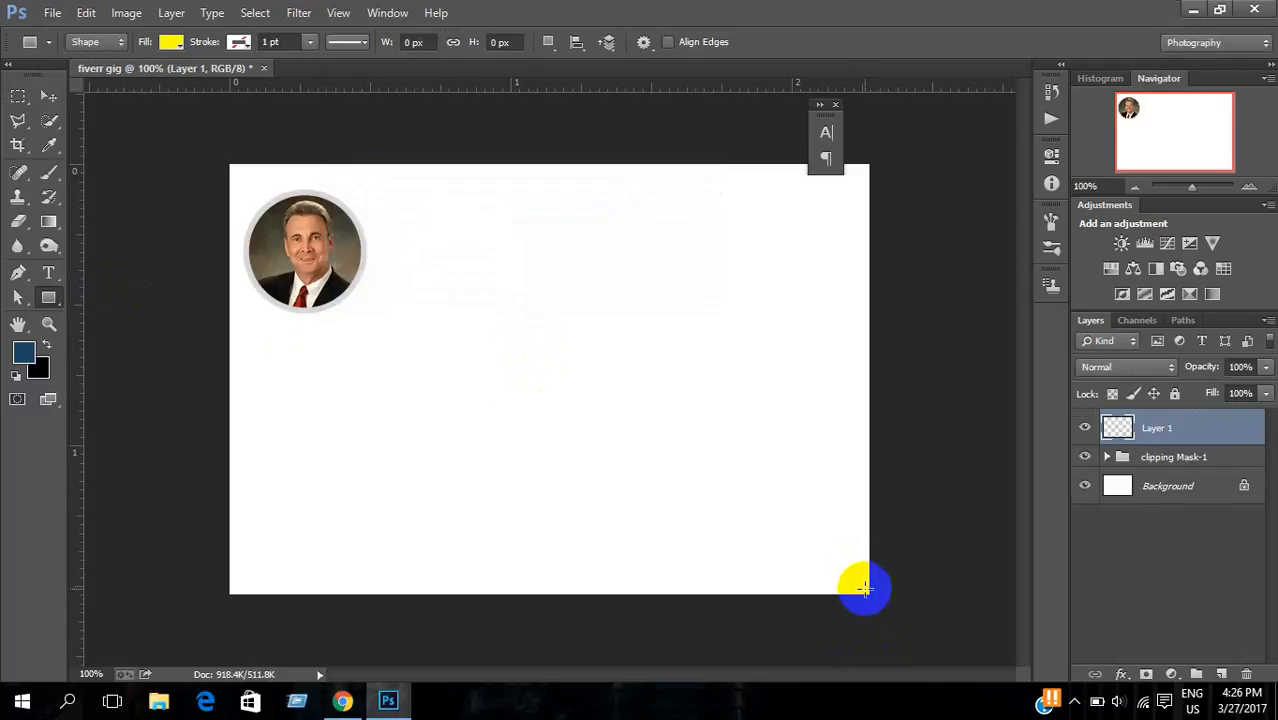
{"action": "left_click_drag", "start_coordinate": [869, 592], "coordinate": [793, 536]}
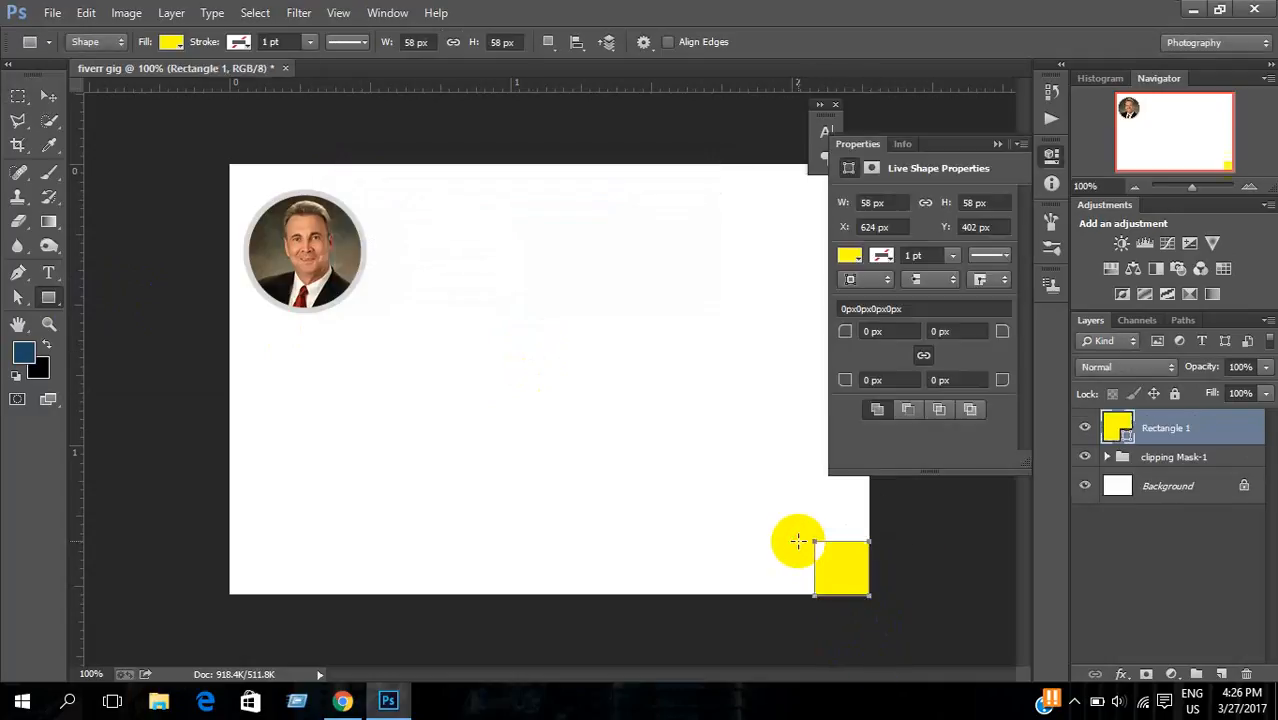
Step: Fill the square with dark blue and give it a light grey stroke 0.18 pt wide
{"action": "left_click", "coordinate": [849, 255]}
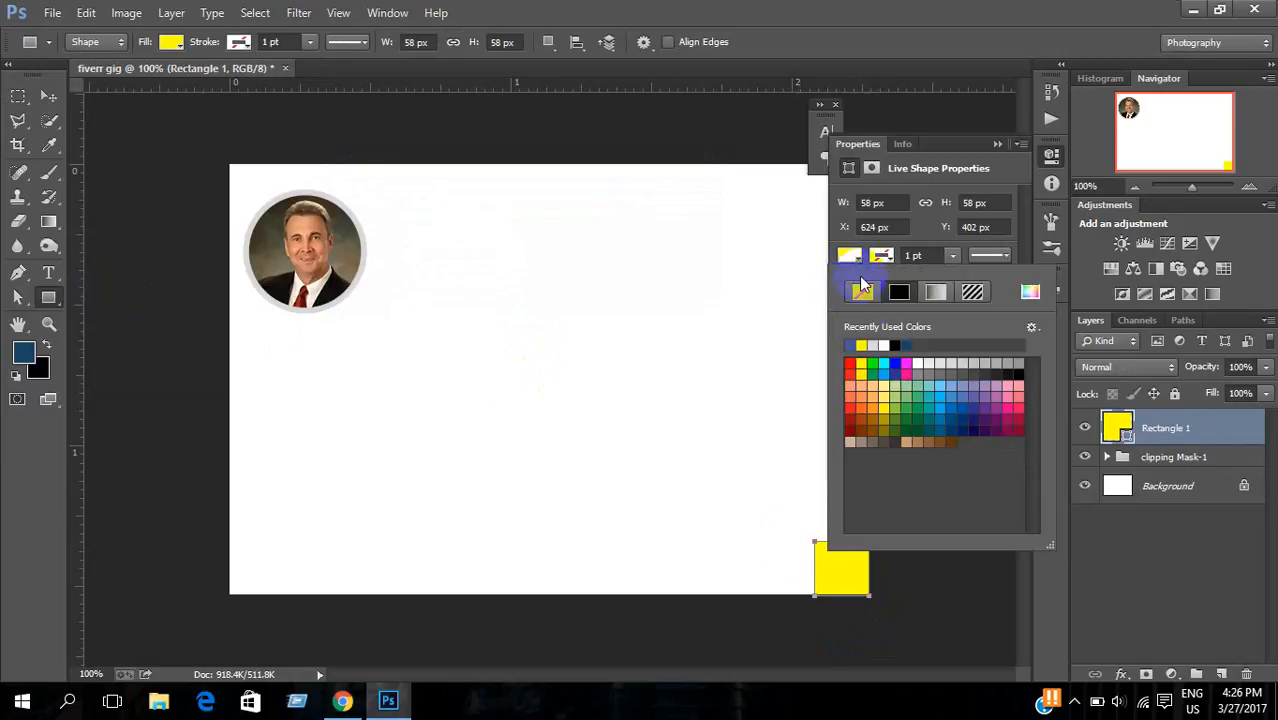
{"action": "left_click", "coordinate": [909, 347]}
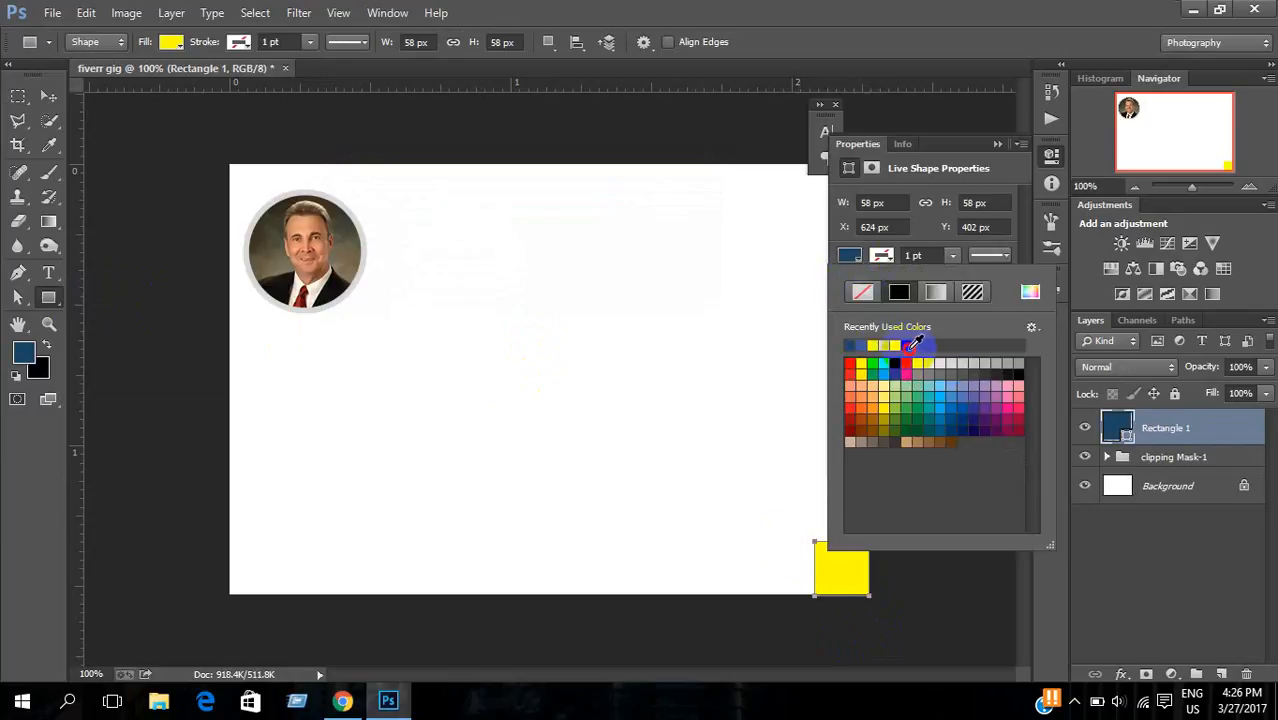
{"action": "left_click", "coordinate": [891, 257]}
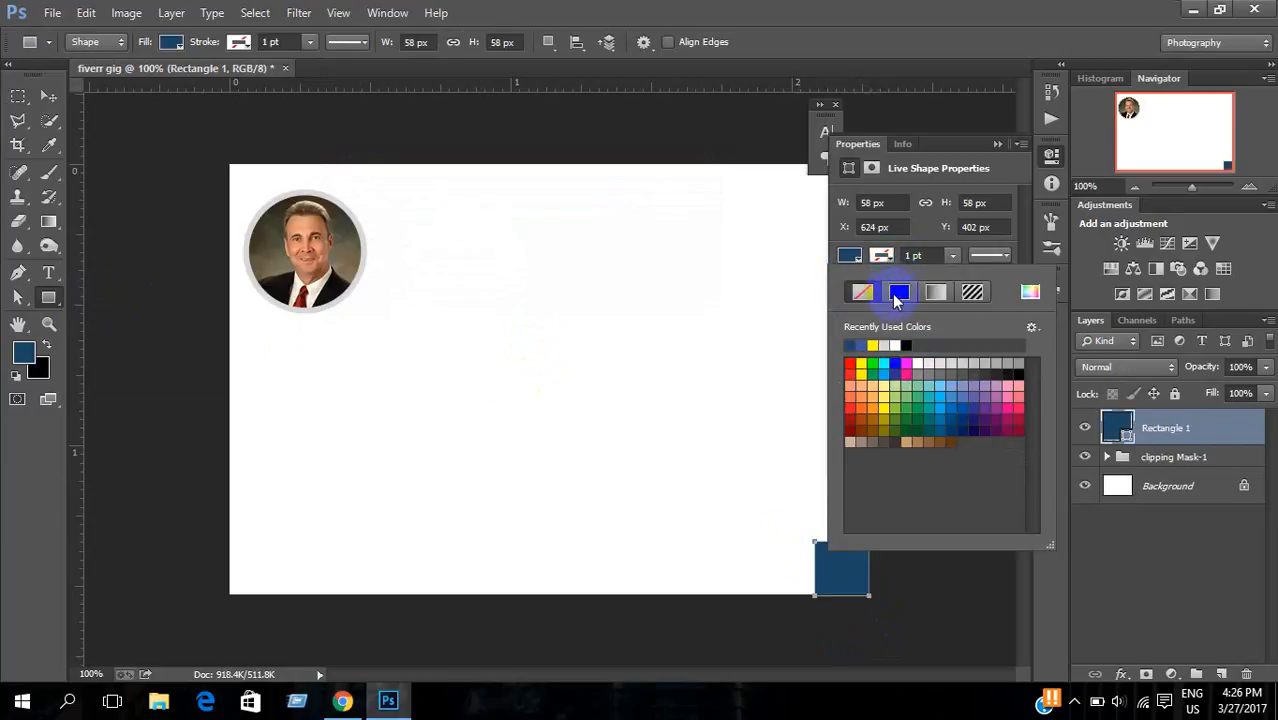
{"action": "left_click", "coordinate": [886, 341]}
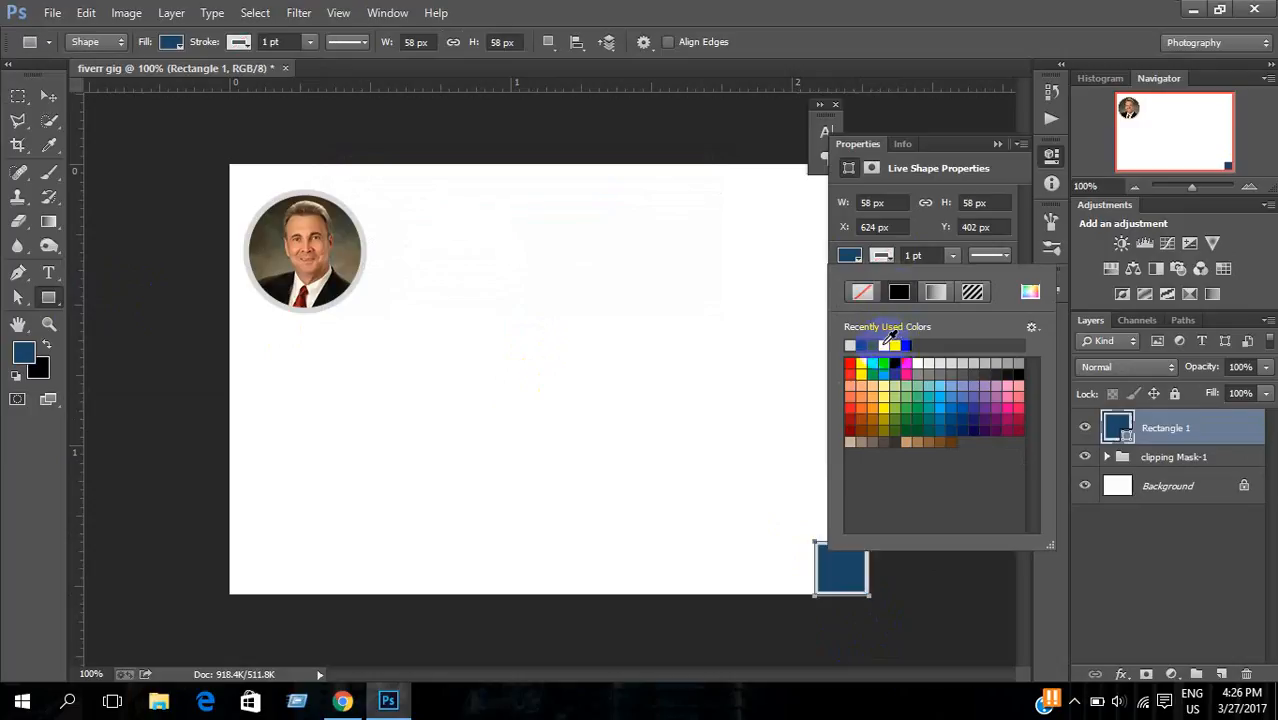
{"action": "left_click", "coordinate": [953, 257]}
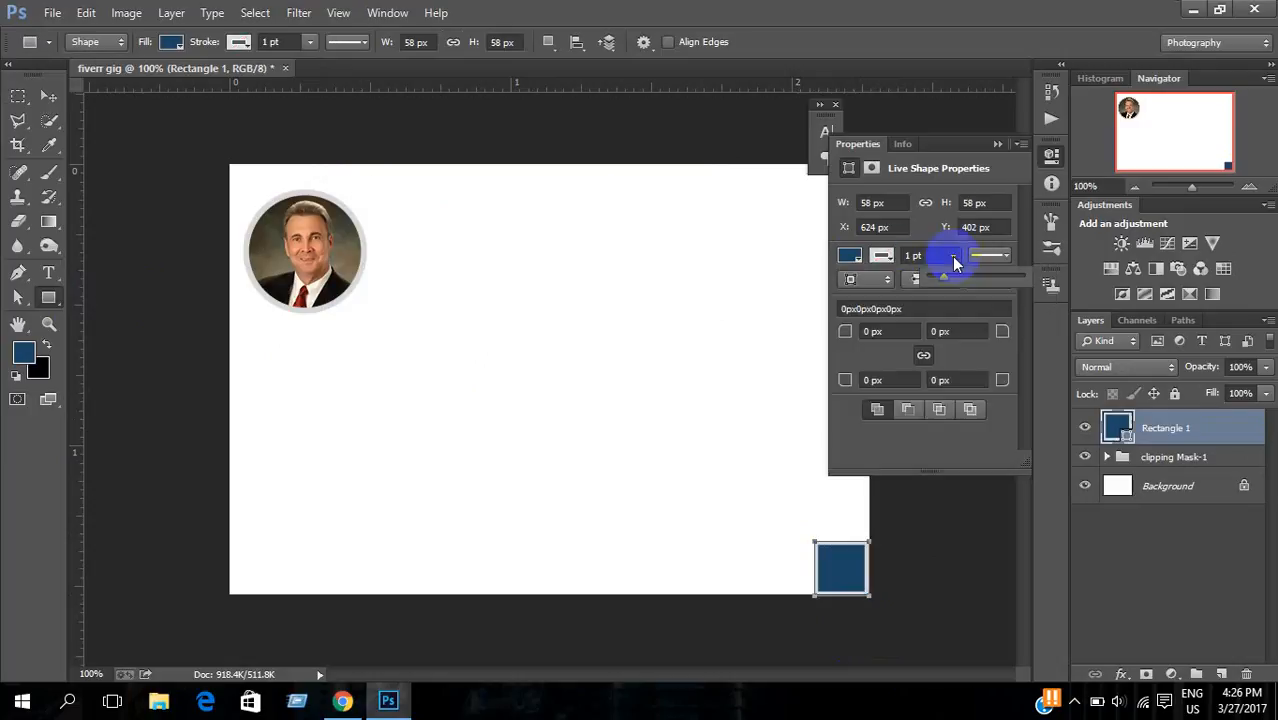
{"action": "left_click_drag", "start_coordinate": [955, 262], "coordinate": [935, 280]}
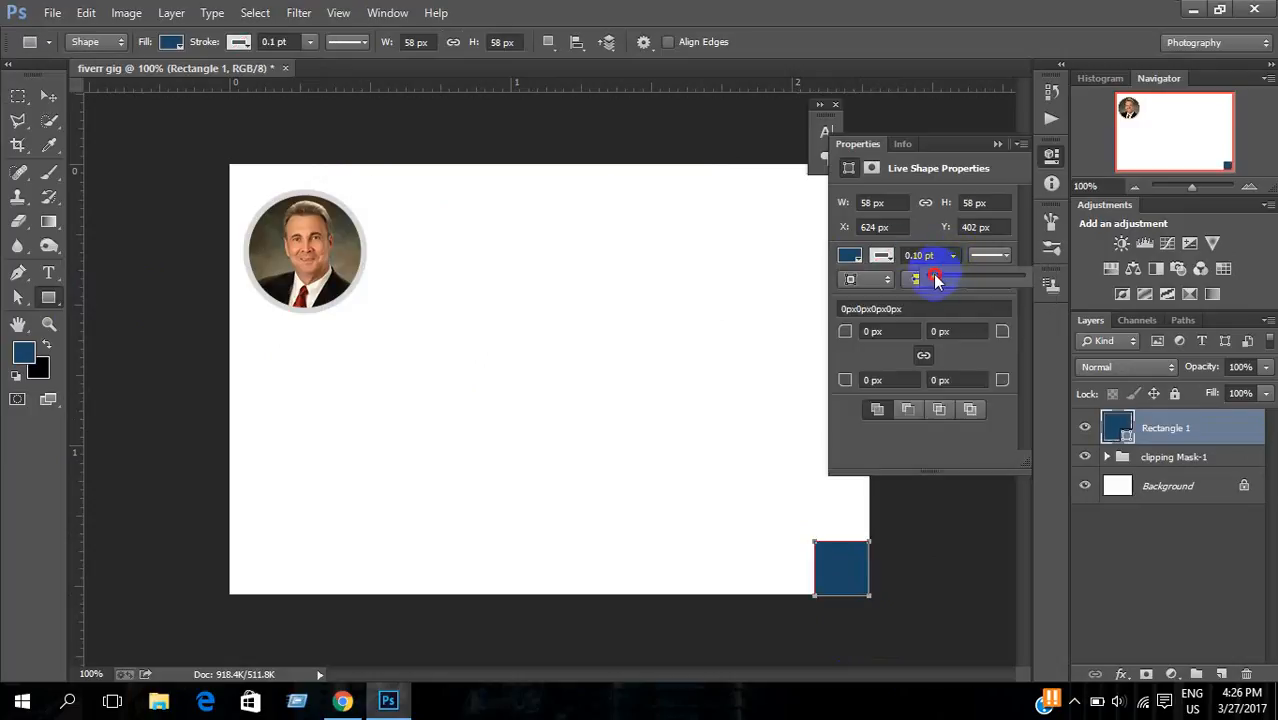
{"action": "left_click", "coordinate": [998, 144]}
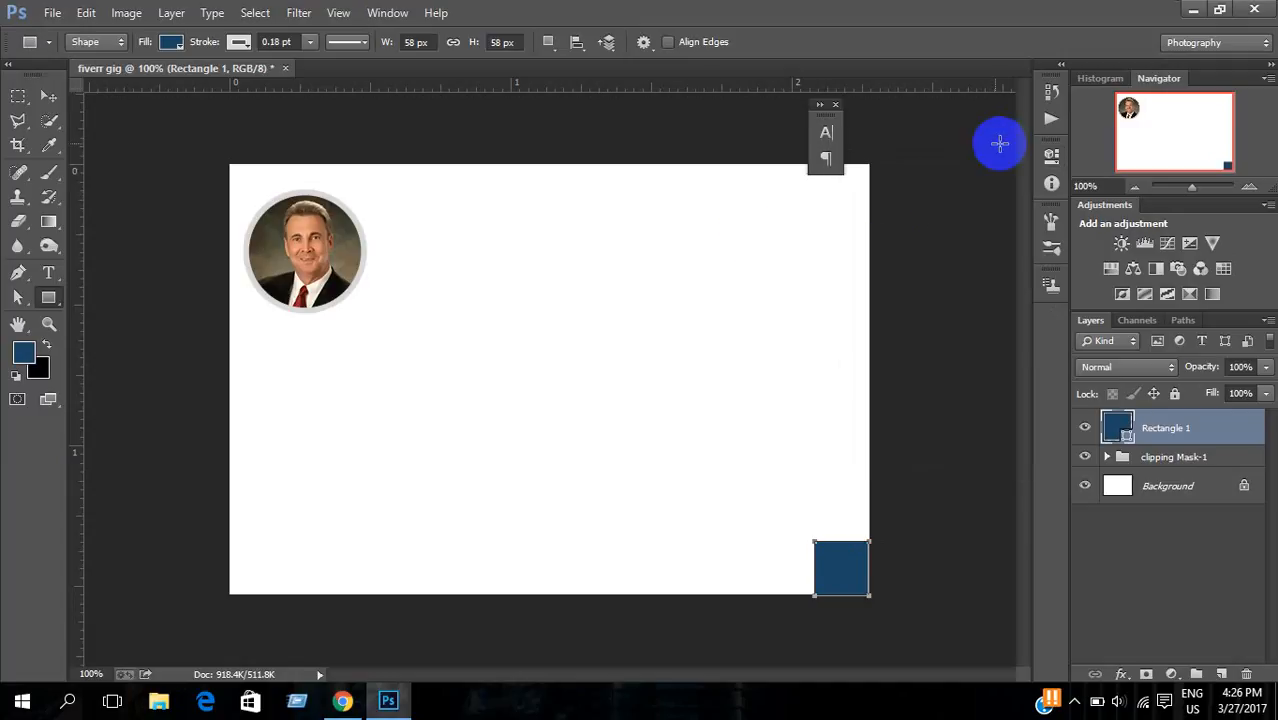
Step: Duplicate the blue square twice and stack the copies above it along the canvas's right edge
{"action": "left_click", "coordinate": [48, 96]}
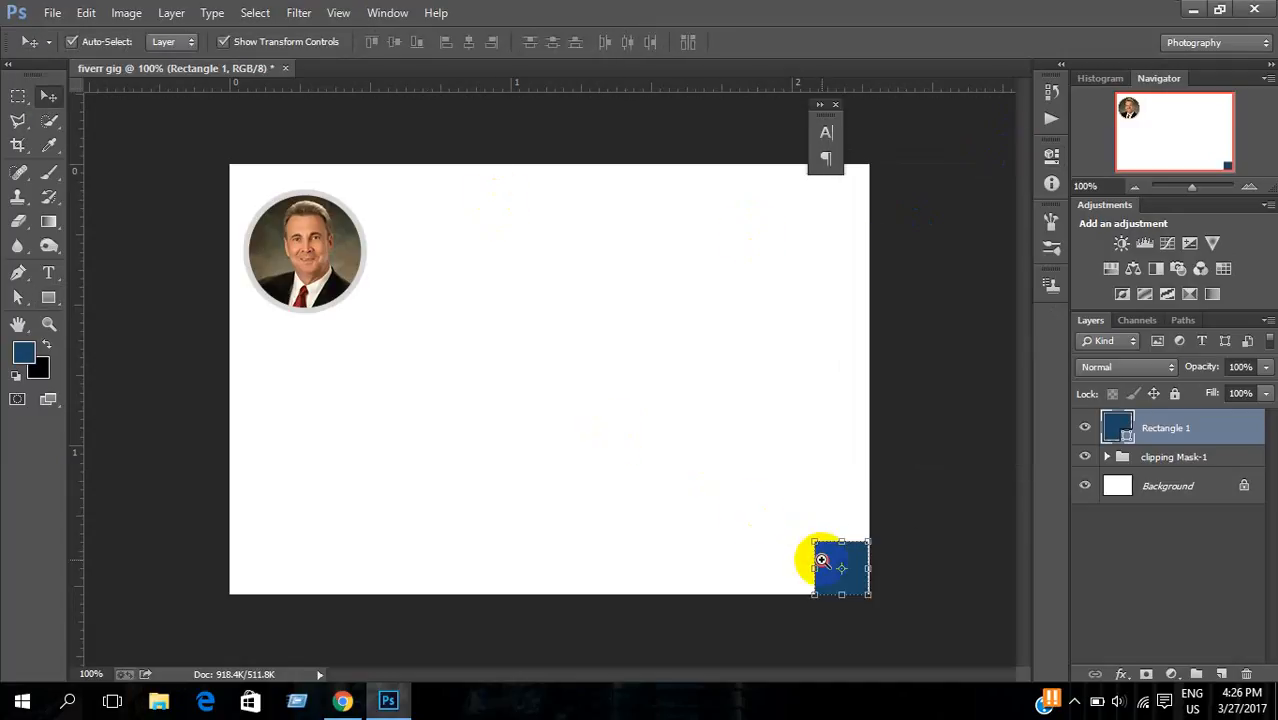
{"action": "left_click_drag", "start_coordinate": [868, 595], "coordinate": [897, 476]}
{"action": "key", "text": "ctrl+0"}
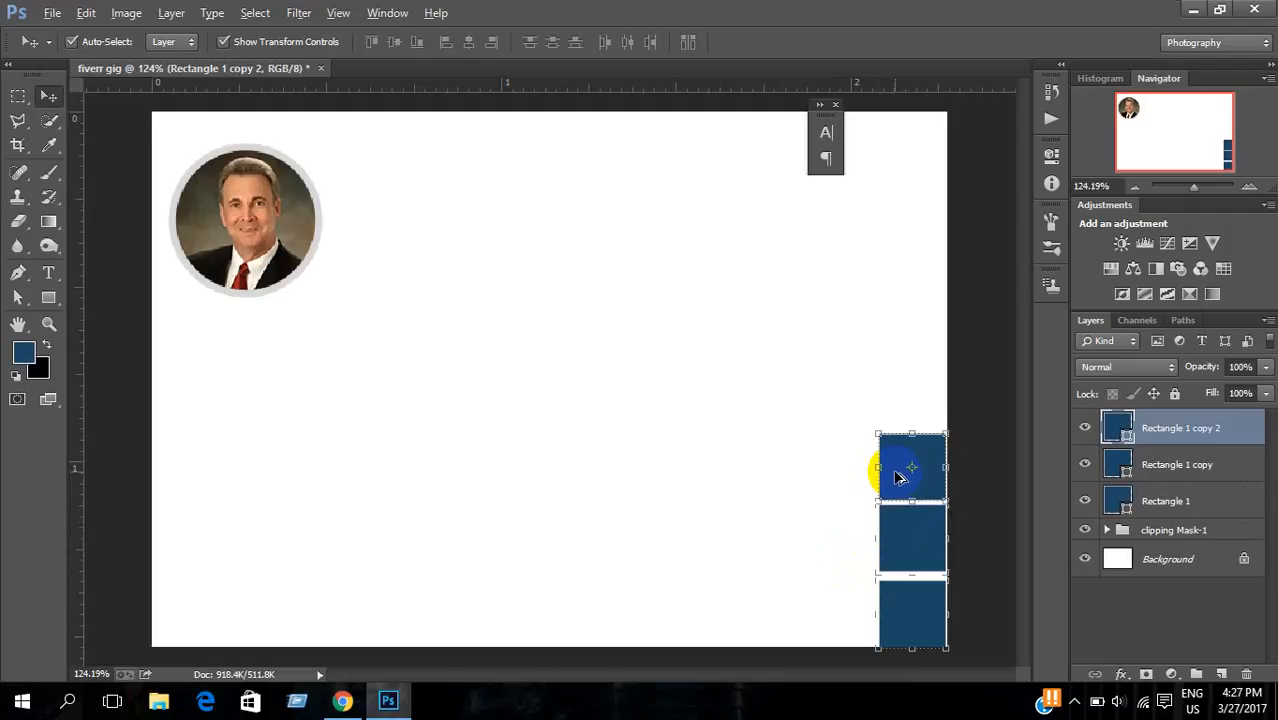
Step: Duplicate the blue square ten more times, arranging the copies in staggered columns leftward along the canvas's lower edge
{"action": "key", "text": "alt"}
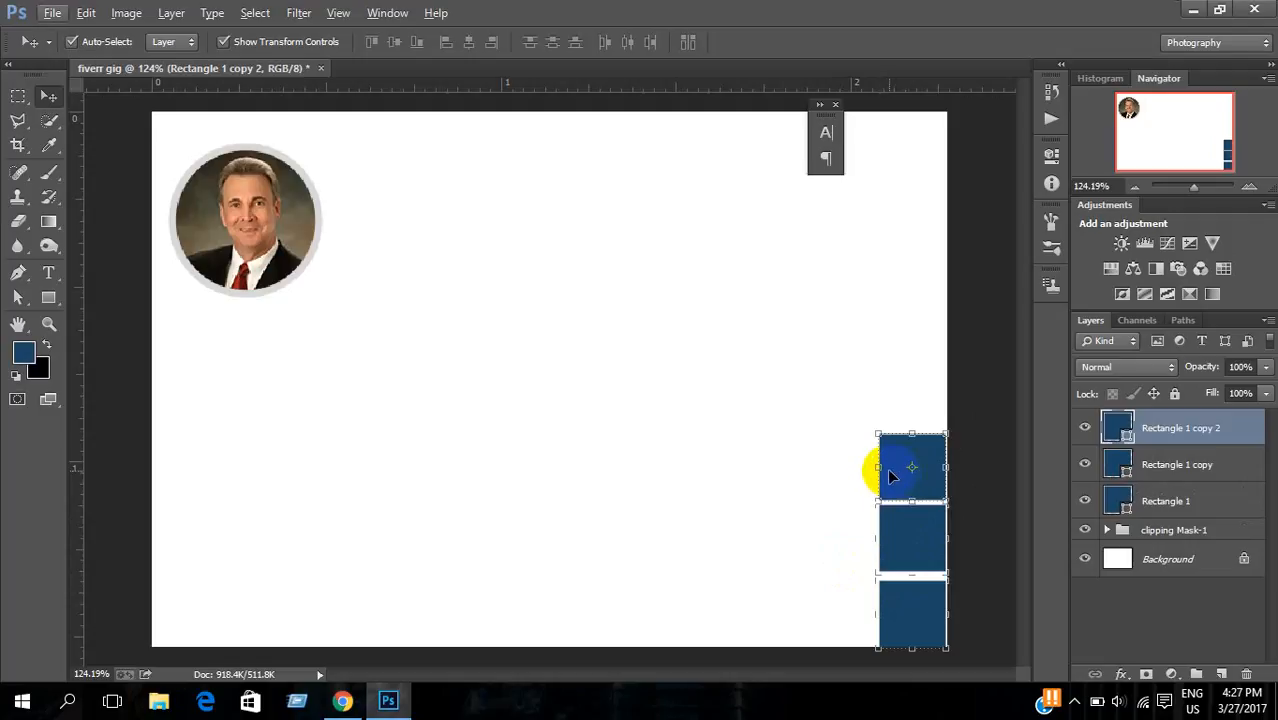
{"action": "left_click_drag", "start_coordinate": [895, 476], "coordinate": [825, 570]}
{"action": "left_click_drag", "start_coordinate": [822, 607], "coordinate": [606, 533]}
{"action": "left_click_drag", "start_coordinate": [606, 533], "coordinate": [764, 441]}
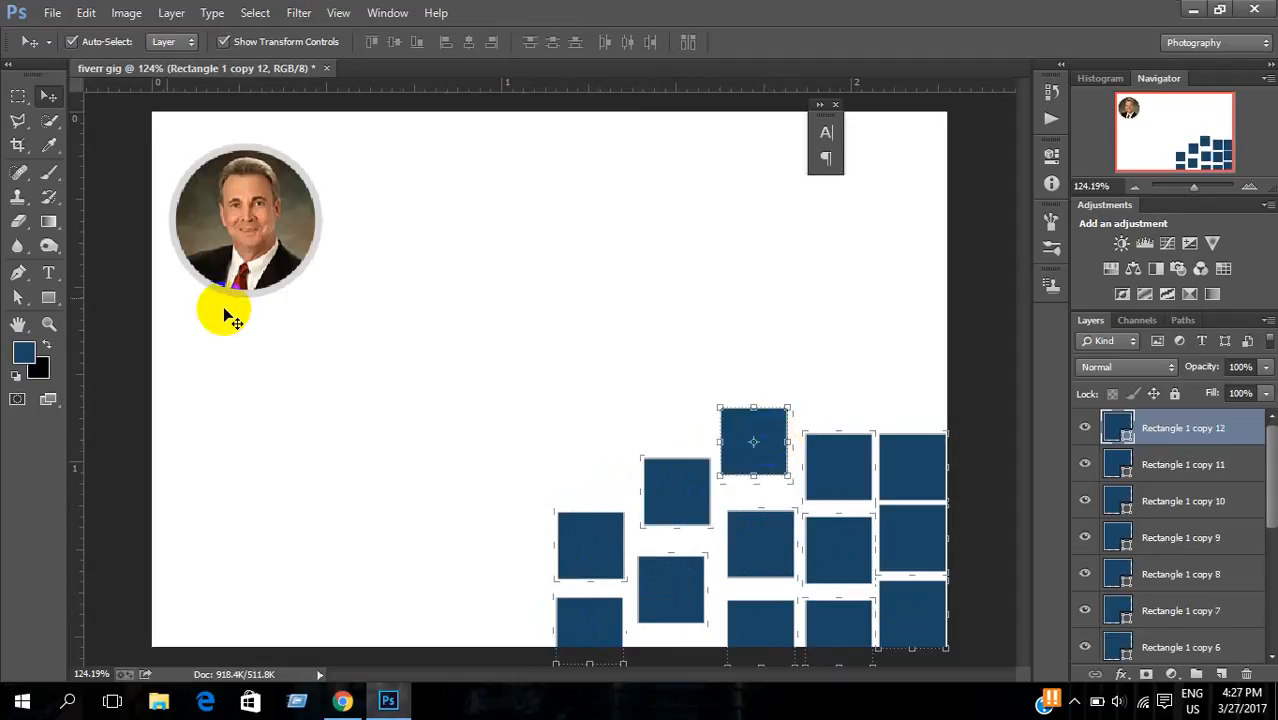
Step: Set the foreground colour to light grey and fill the Background layer with it
{"action": "left_click", "coordinate": [18, 96]}
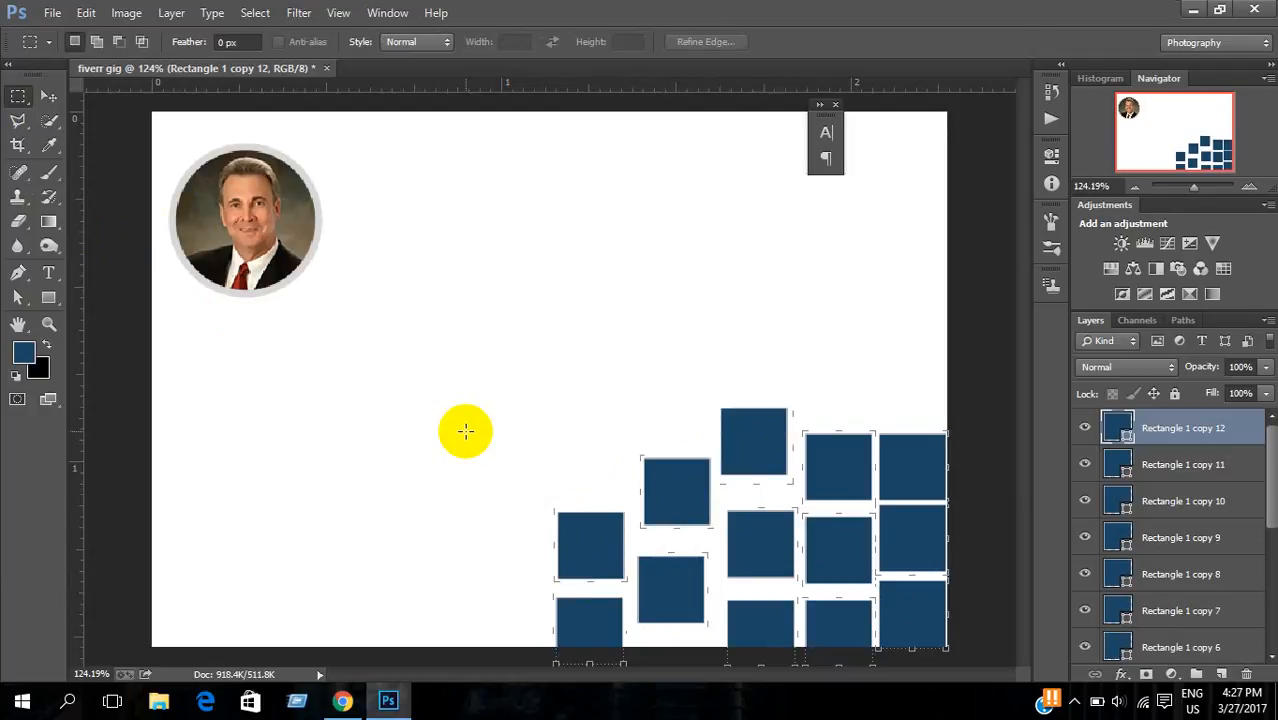
{"action": "scroll", "coordinate": [1150, 600], "scroll_direction": "down", "scroll_amount": 5}
{"action": "left_click", "coordinate": [1177, 646]}
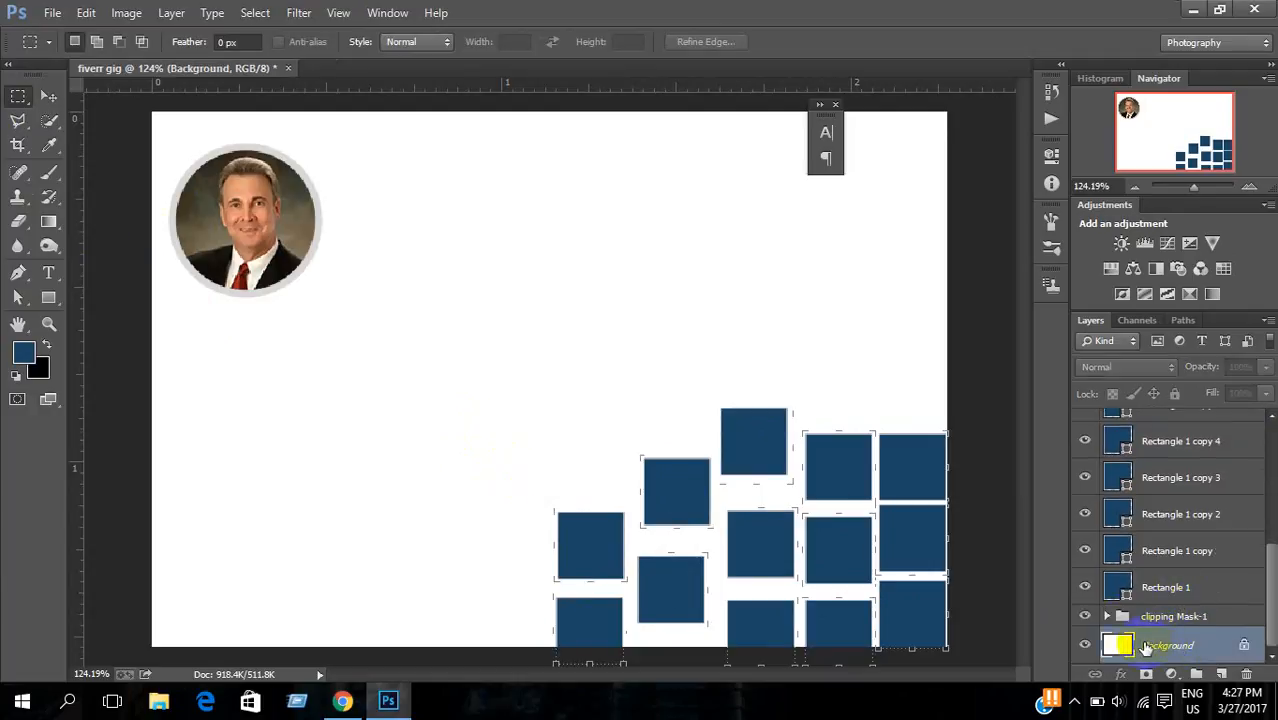
{"action": "left_click", "coordinate": [23, 352]}
{"action": "left_click_drag", "start_coordinate": [317, 357], "coordinate": [314, 373]}
{"action": "key", "text": "Return"}
{"action": "key", "text": "alt+BackSpace"}
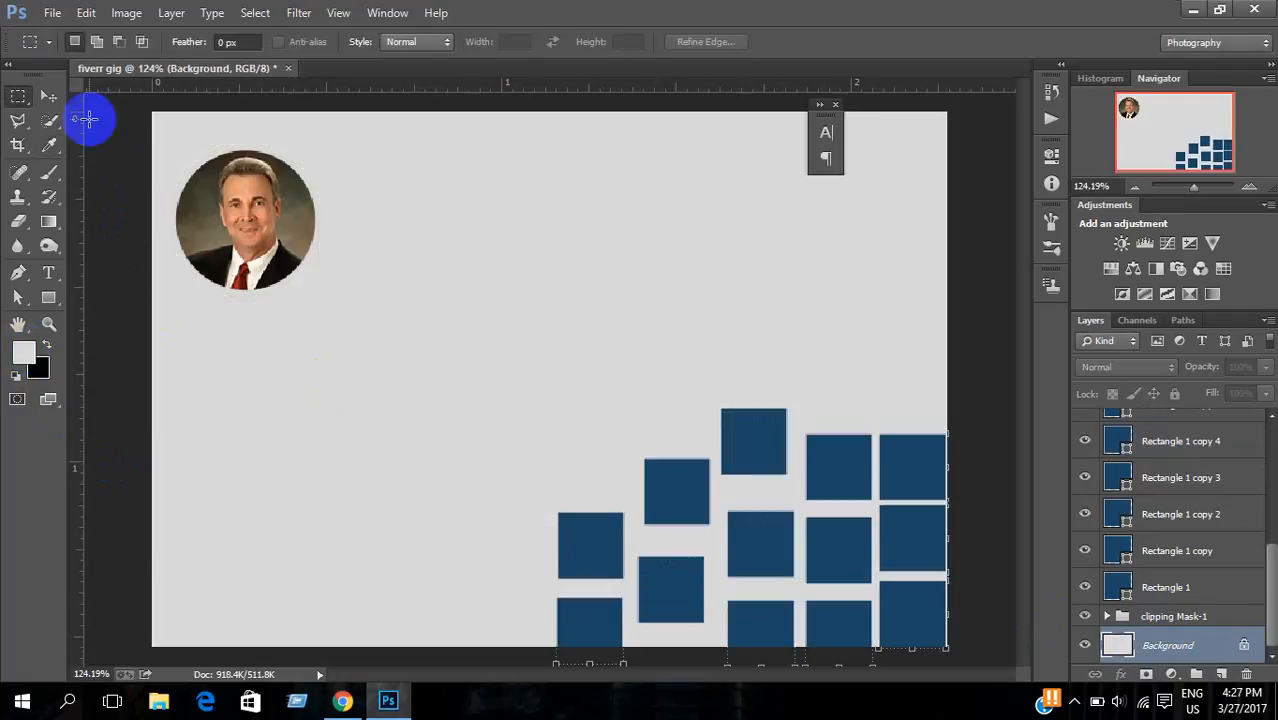
{"action": "left_click", "coordinate": [48, 94]}
{"action": "left_click", "coordinate": [17, 95]}
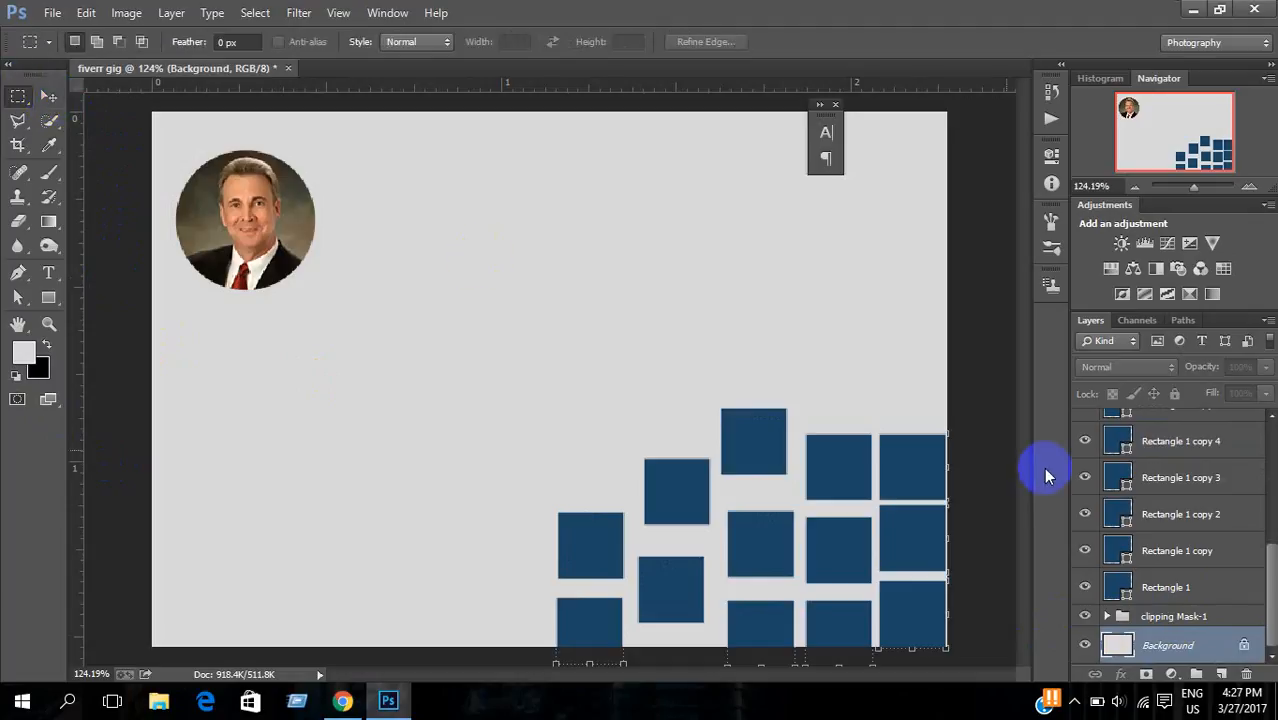
Step: Place the "skyline-buildings-new-york-skyscrapers" image directly above the "Rectangle 1" layer
{"action": "scroll", "coordinate": [1182, 580], "scroll_direction": "up", "scroll_amount": 5}
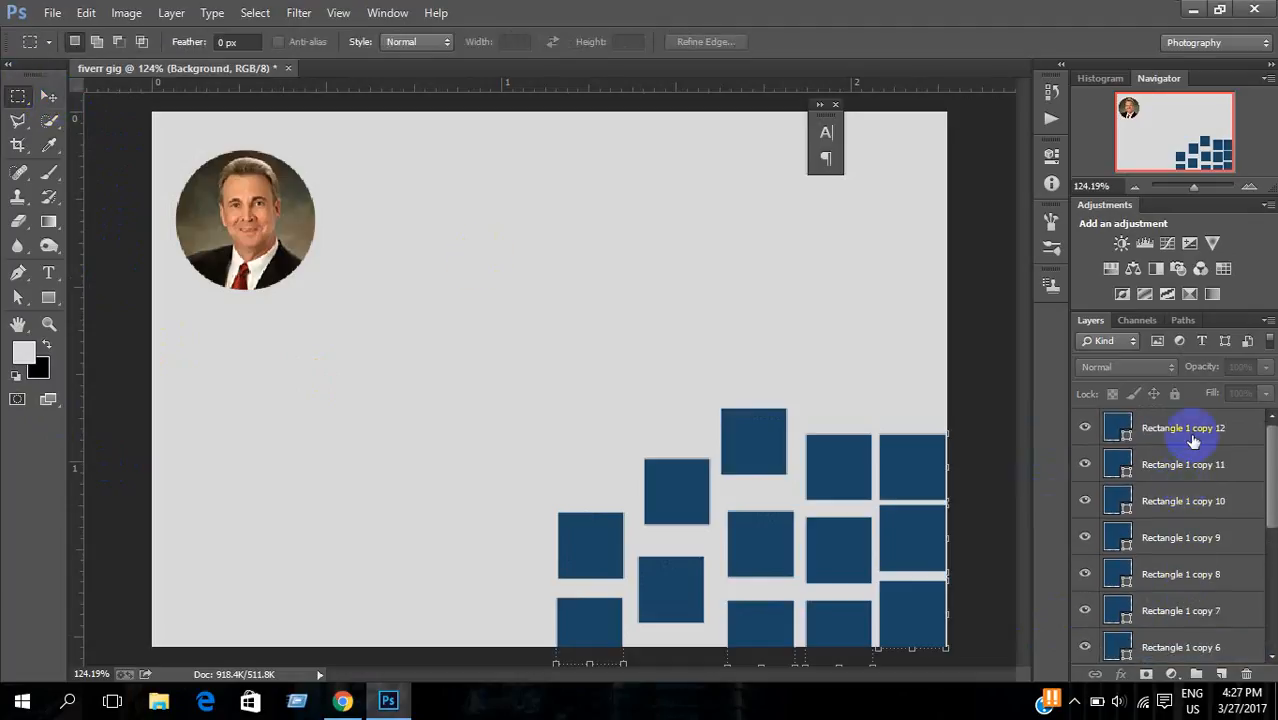
{"action": "left_click", "coordinate": [1193, 441]}
{"action": "scroll", "coordinate": [1190, 480], "scroll_direction": "down", "scroll_amount": 5}
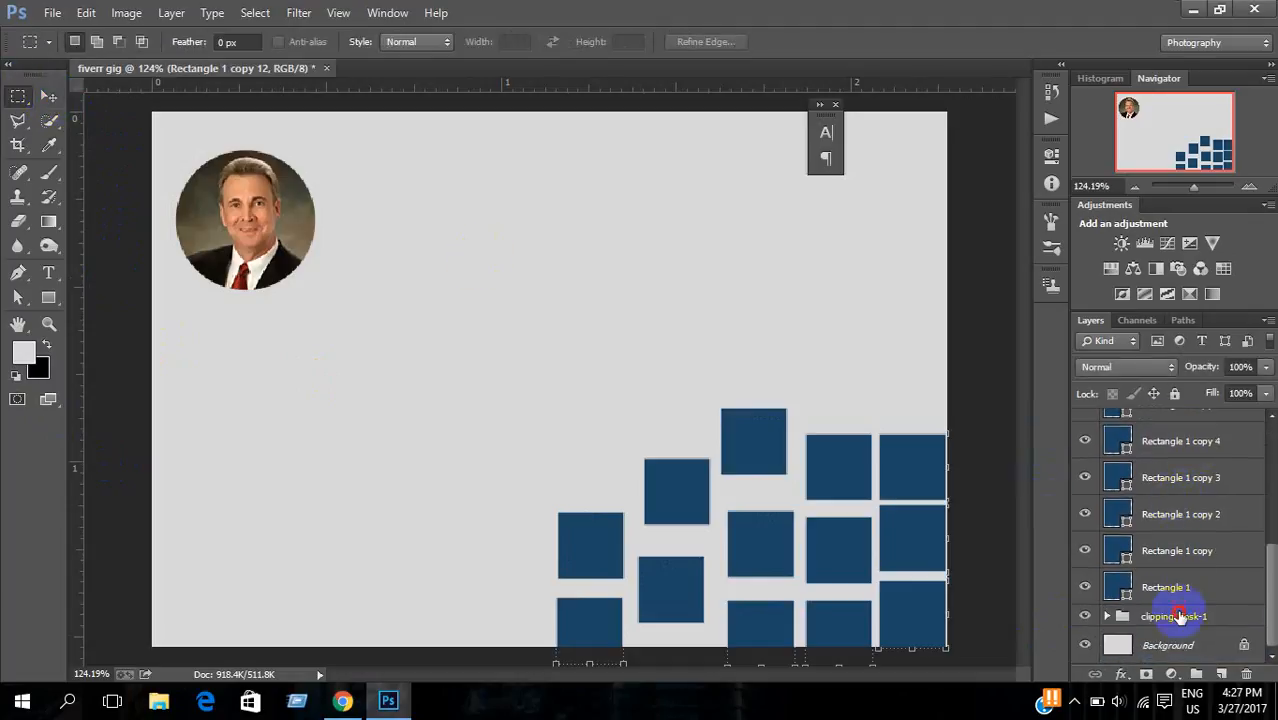
{"action": "left_click", "coordinate": [1180, 616]}
{"action": "left_click", "coordinate": [1160, 587]}
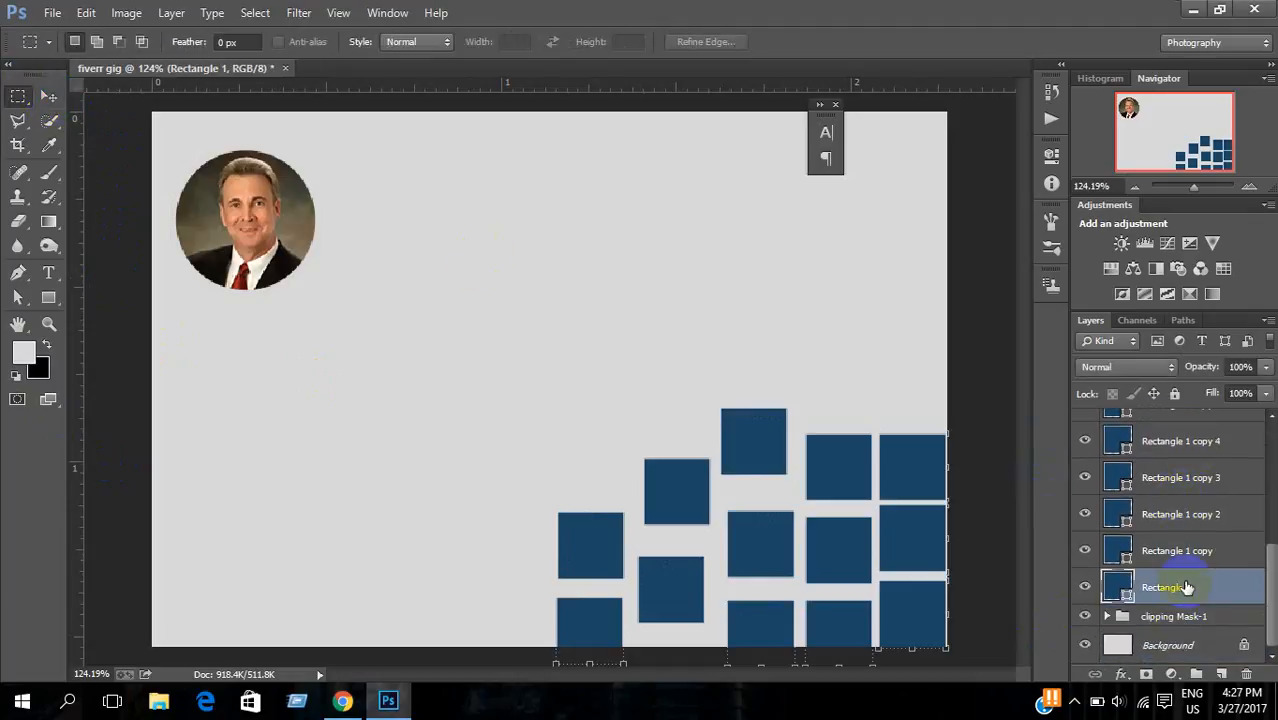
{"action": "left_click", "coordinate": [52, 14]}
{"action": "left_click", "coordinate": [102, 312]}
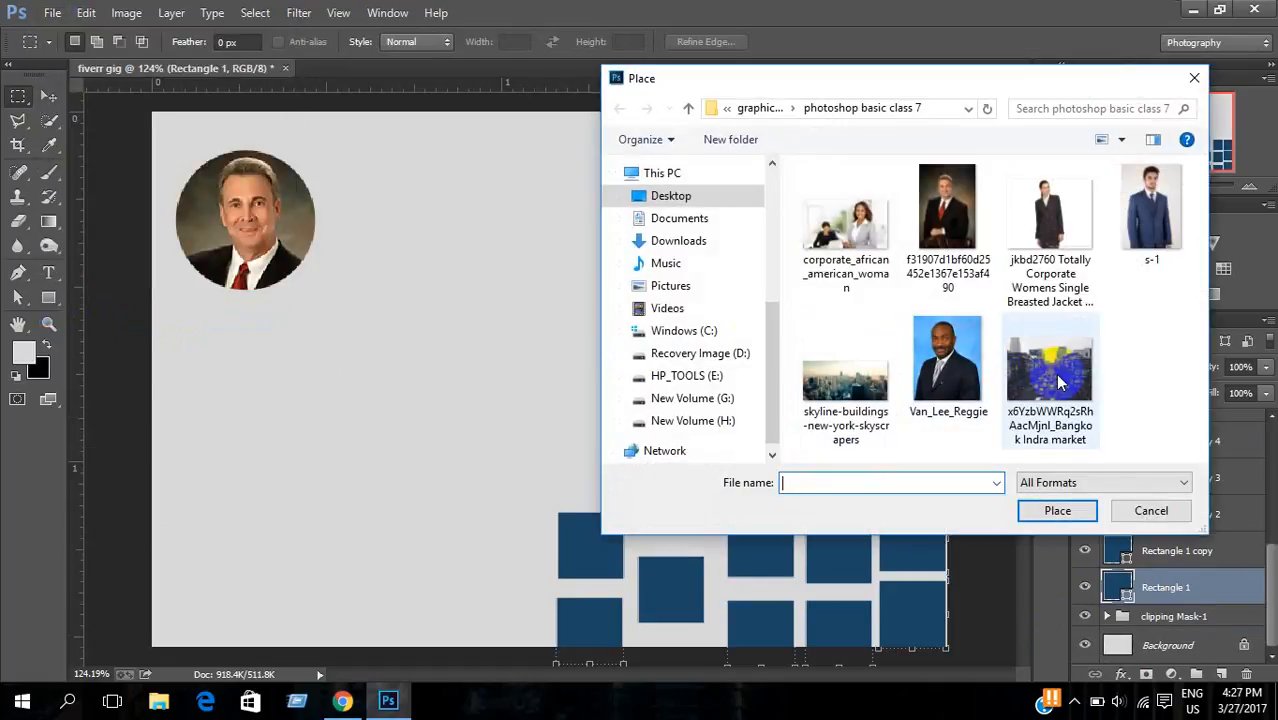
{"action": "double_click", "coordinate": [830, 385]}
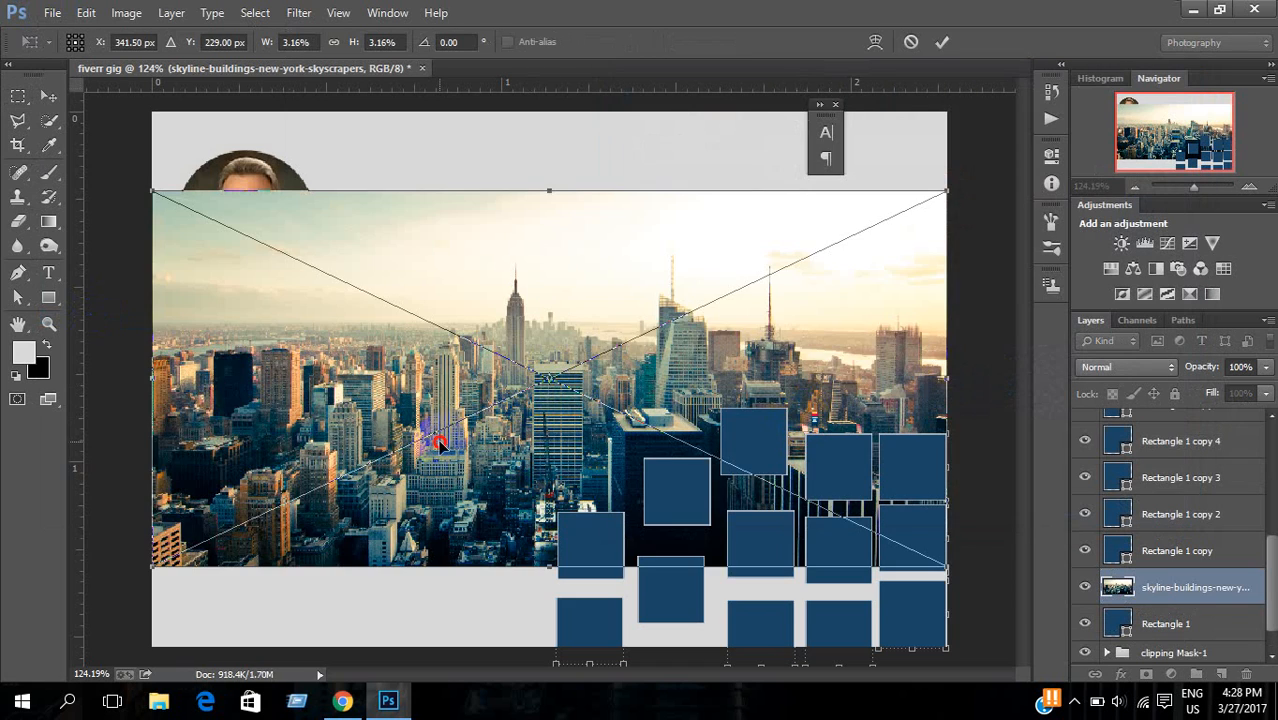
Step: Move the skyline image to the canvas's lower-right corner, scale it to about 2.04% around the squares and apply the placement
{"action": "left_click_drag", "start_coordinate": [440, 443], "coordinate": [458, 527]}
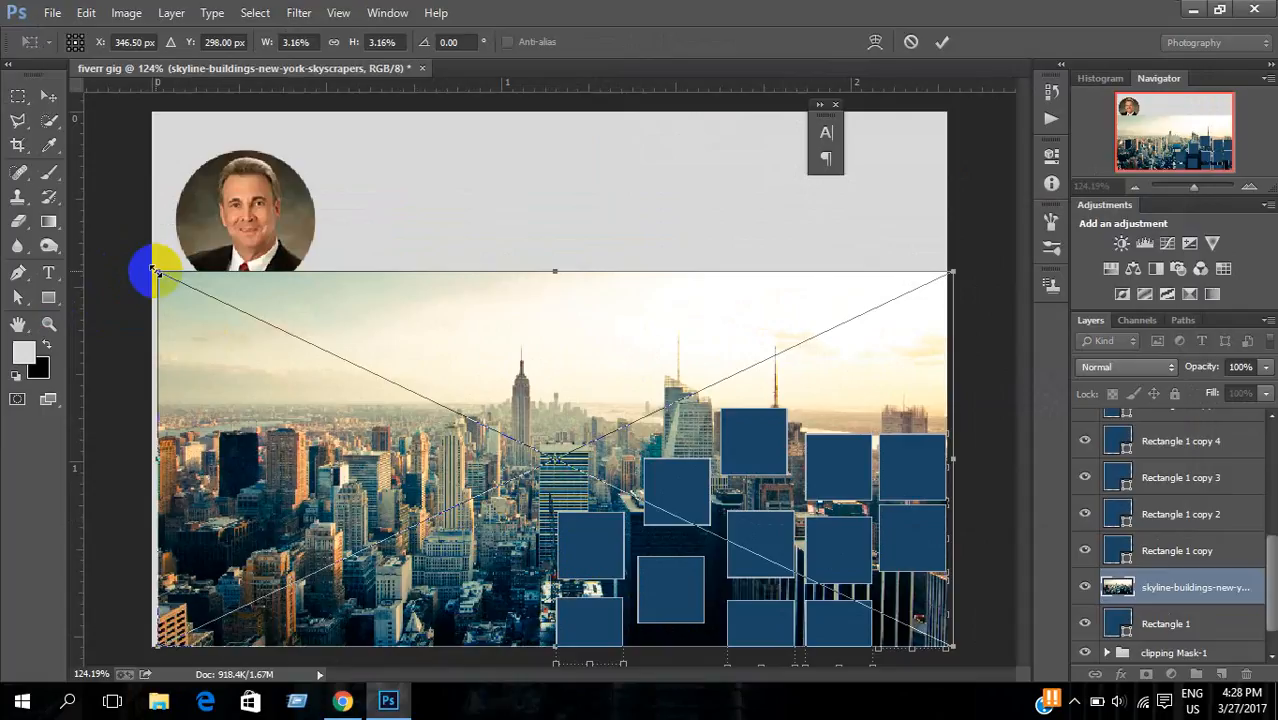
{"action": "left_click_drag", "start_coordinate": [155, 270], "coordinate": [443, 405]}
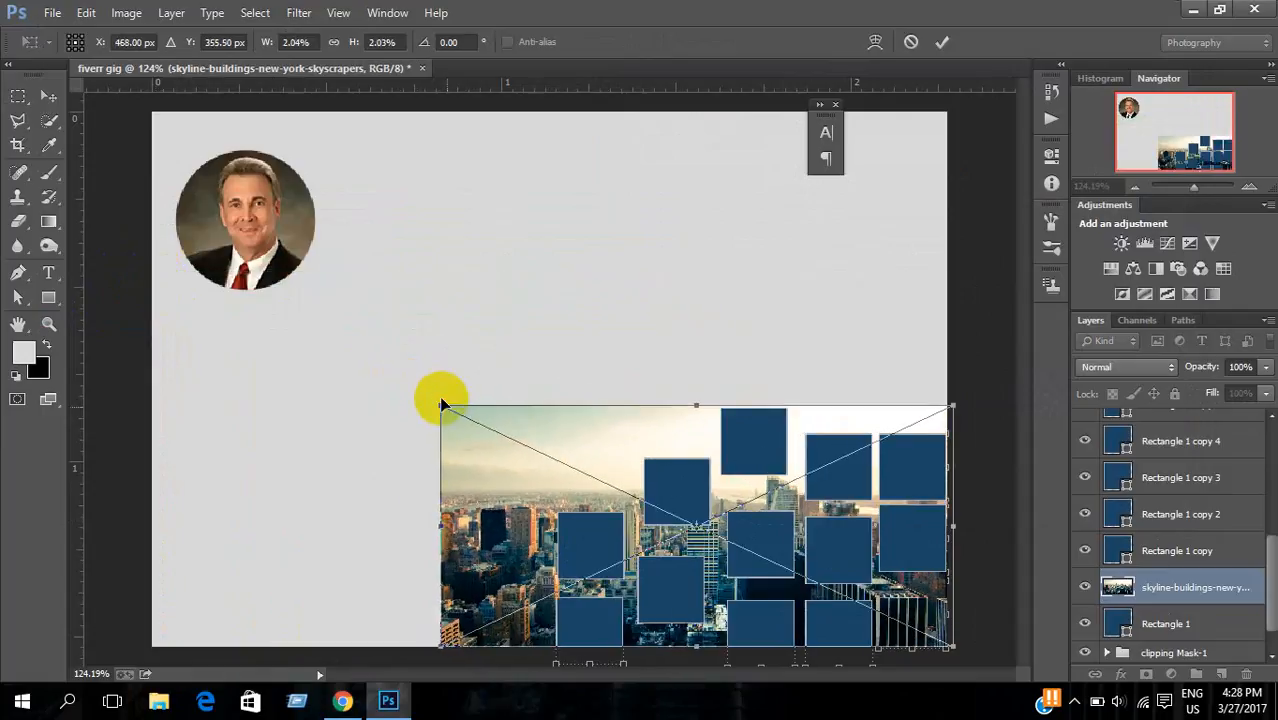
{"action": "double_click", "coordinate": [741, 512]}
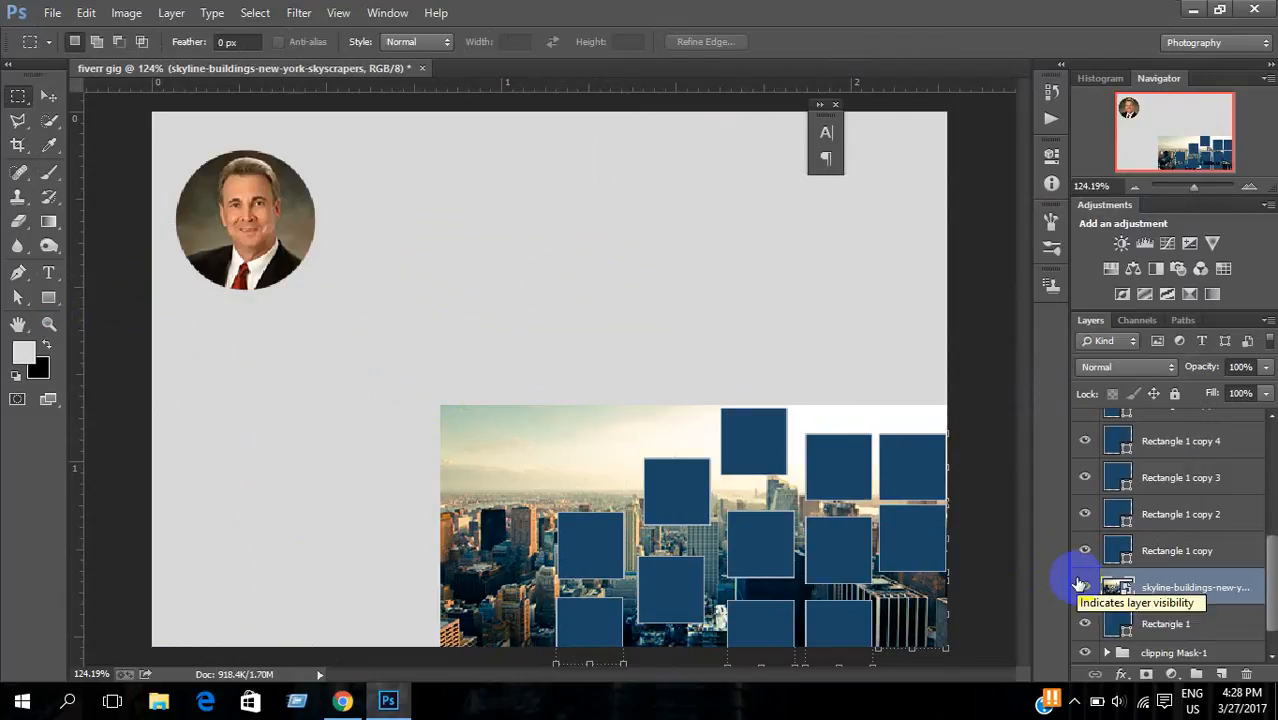
Step: Move the skyline image layer up to the top of the layer stack, above "Rectangle 1 copy 12"
{"action": "key", "text": "v"}
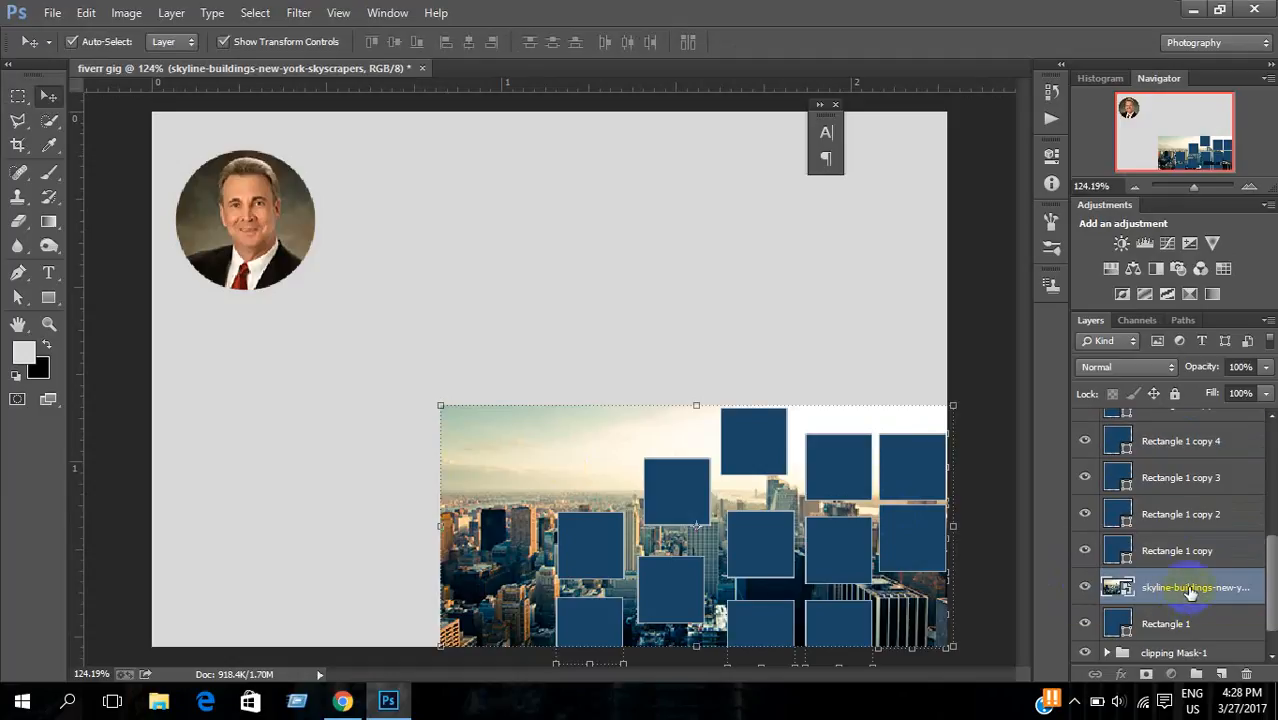
{"action": "key", "text": "ctrl+bracketright"}
{"action": "key", "text": "ctrl+bracketright"}
{"action": "key", "text": "ctrl+bracketright"}
{"action": "key", "text": "ctrl+bracketright"}
{"action": "key", "text": "ctrl+bracketright"}
{"action": "key", "text": "ctrl+bracketright"}
{"action": "key", "text": "ctrl+bracketright"}
{"action": "key", "text": "ctrl+bracketright"}
{"action": "key", "text": "ctrl+bracketright"}
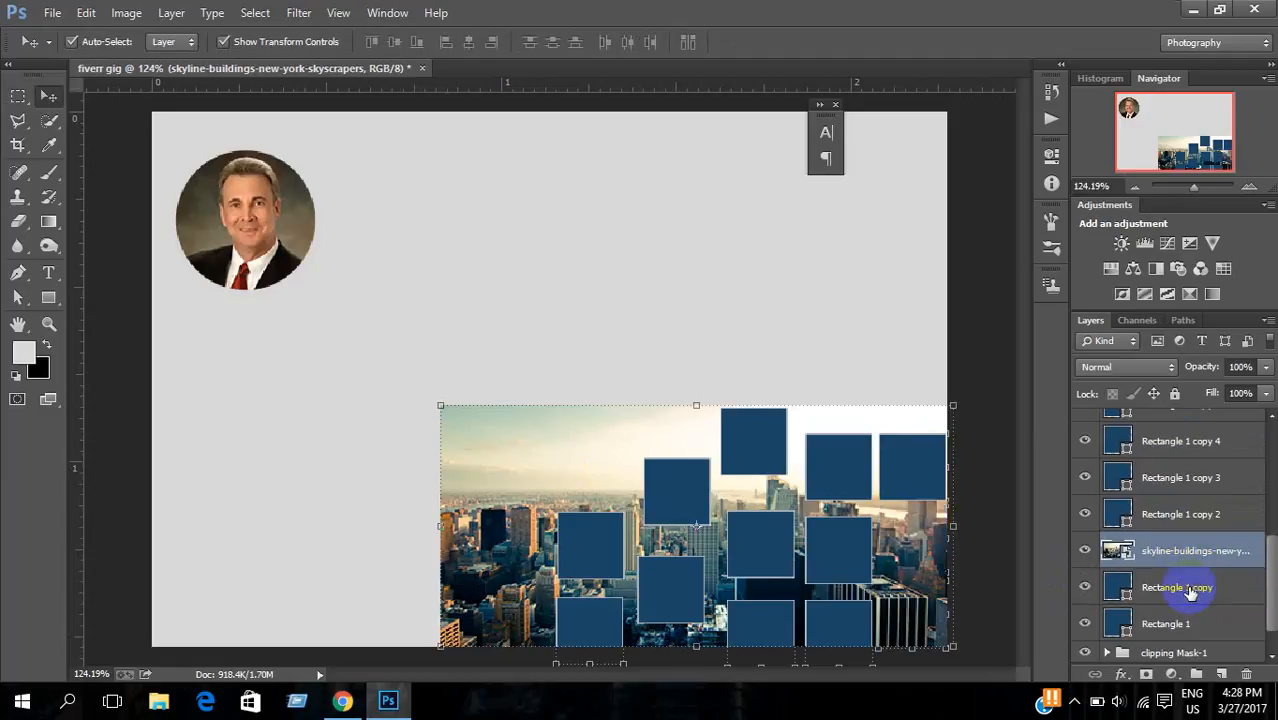
{"action": "key", "text": "ctrl+bracketright"}
{"action": "key", "text": "ctrl+bracketright"}
{"action": "key", "text": "ctrl+bracketright"}
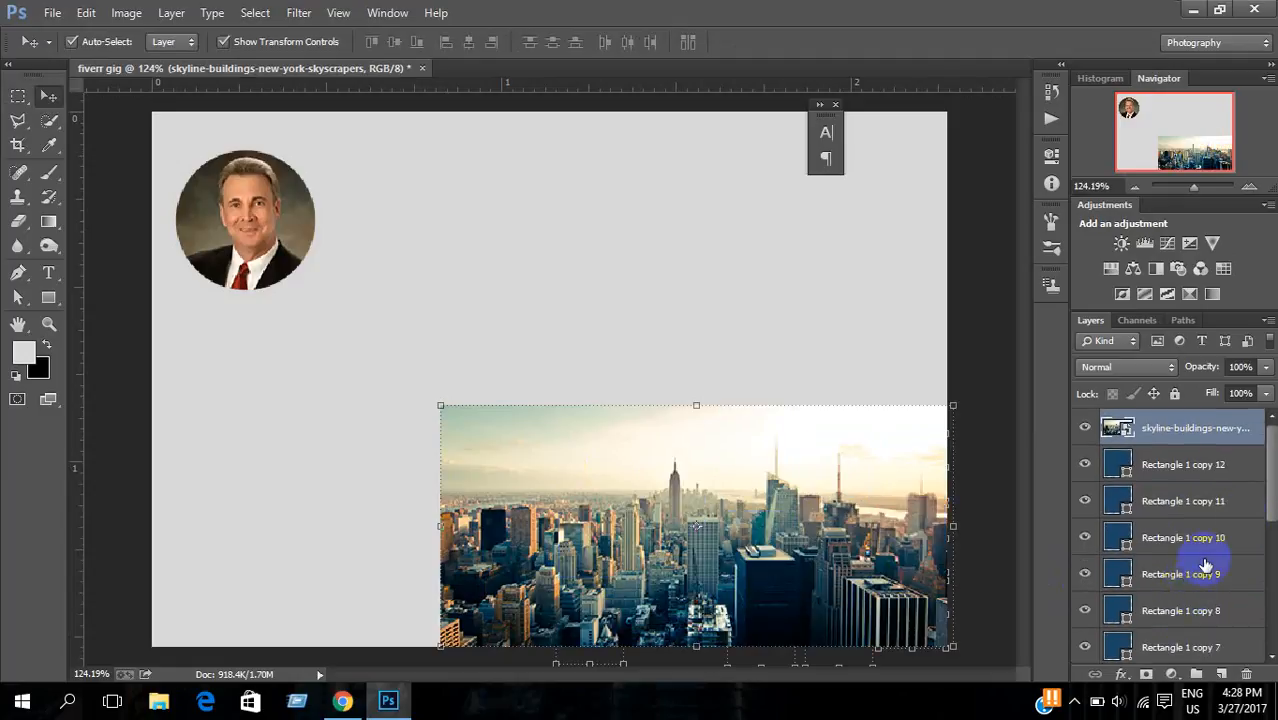
Step: Try to clip the skyline image to the "Rectangle 1 copy 12" square and release that clipping mask
{"action": "right_click", "coordinate": [1198, 430]}
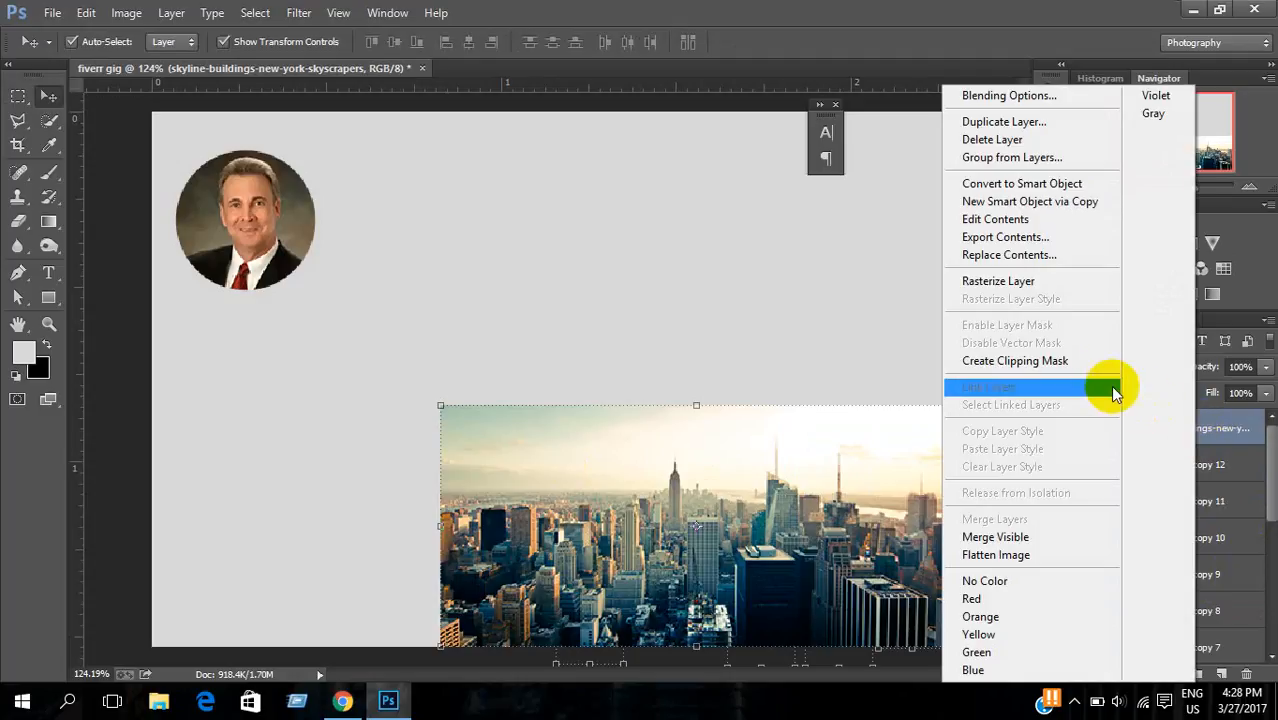
{"action": "left_click", "coordinate": [1068, 362]}
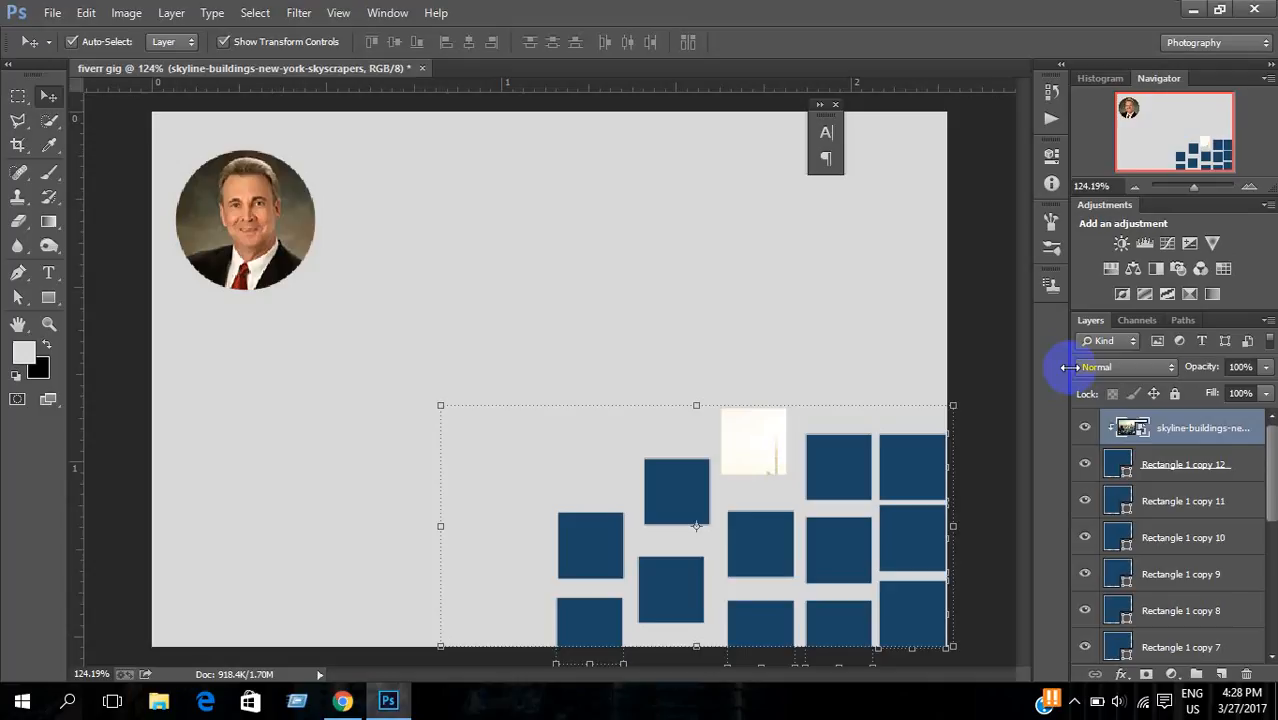
{"action": "key", "text": "ctrl+alt+g"}
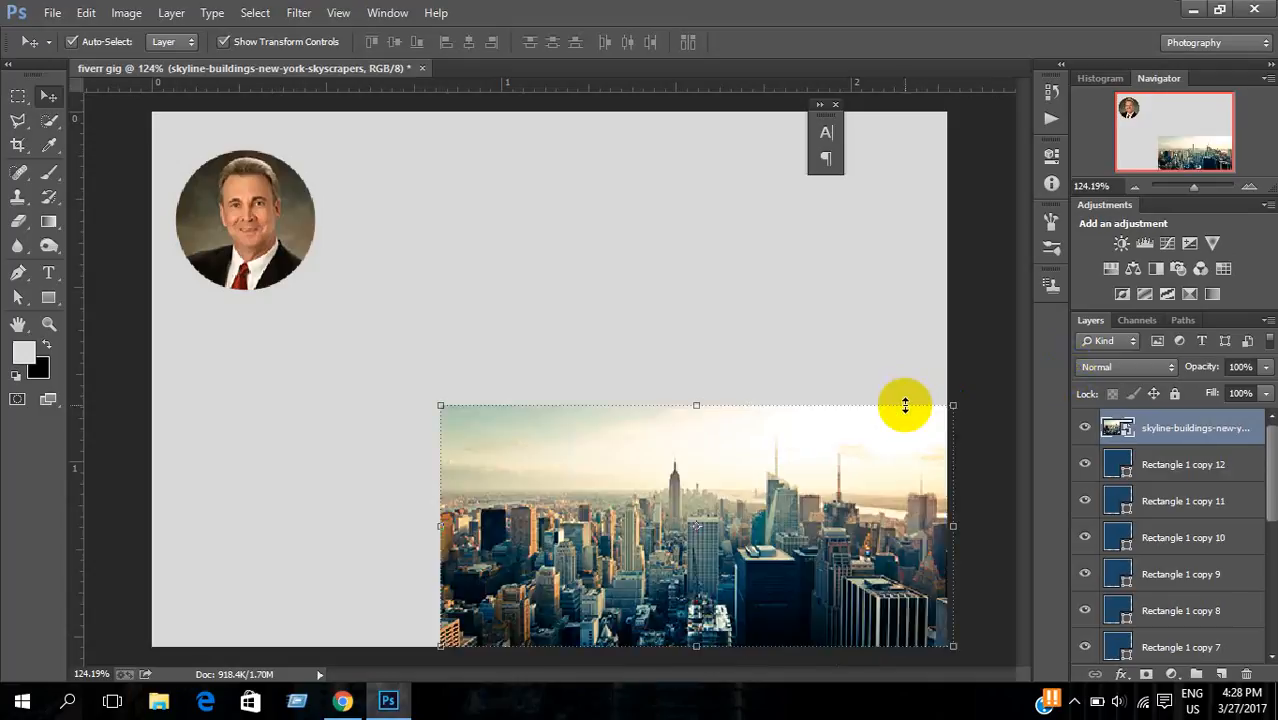
Step: Merge all the blue square layers from "Rectangle 1 copy 12" through "Rectangle 1" into one shape layer
{"action": "left_click", "coordinate": [1160, 472]}
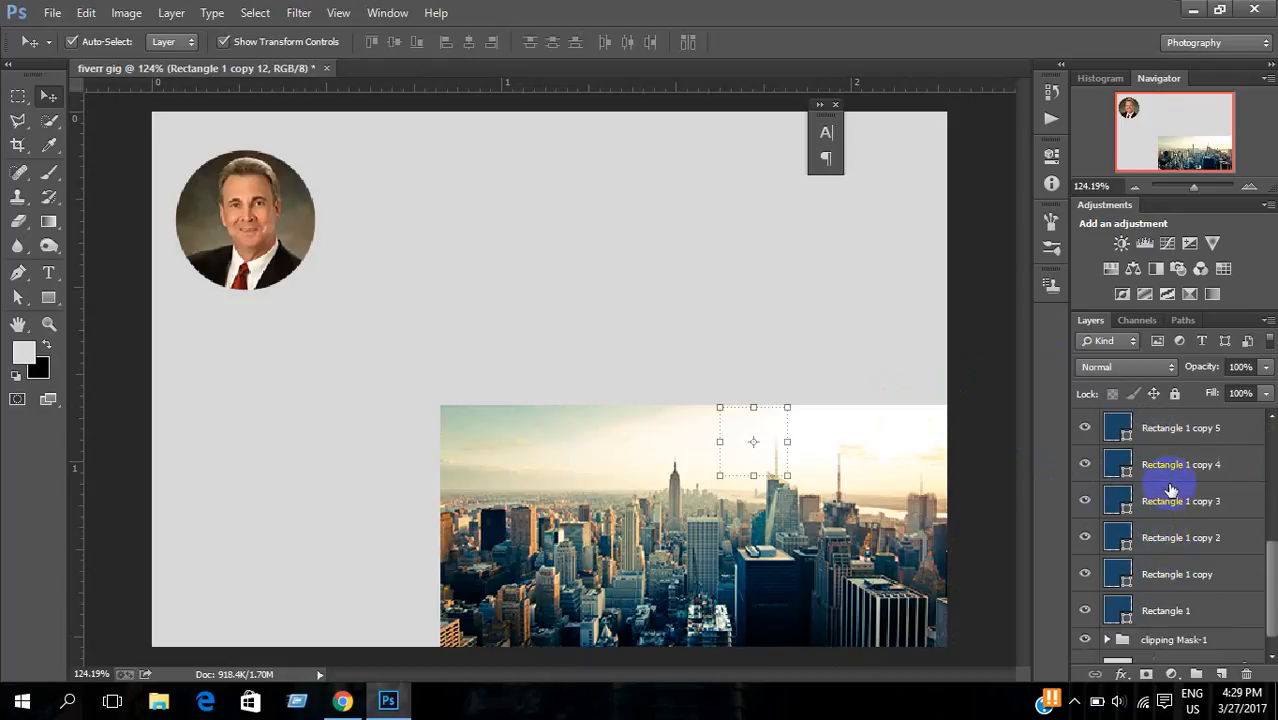
{"action": "scroll", "coordinate": [1170, 517], "scroll_direction": "down", "scroll_amount": 5}
{"action": "left_click", "coordinate": [1168, 587], "text": "shift"}
{"action": "scroll", "coordinate": [1170, 540], "scroll_direction": "up", "scroll_amount": 5}
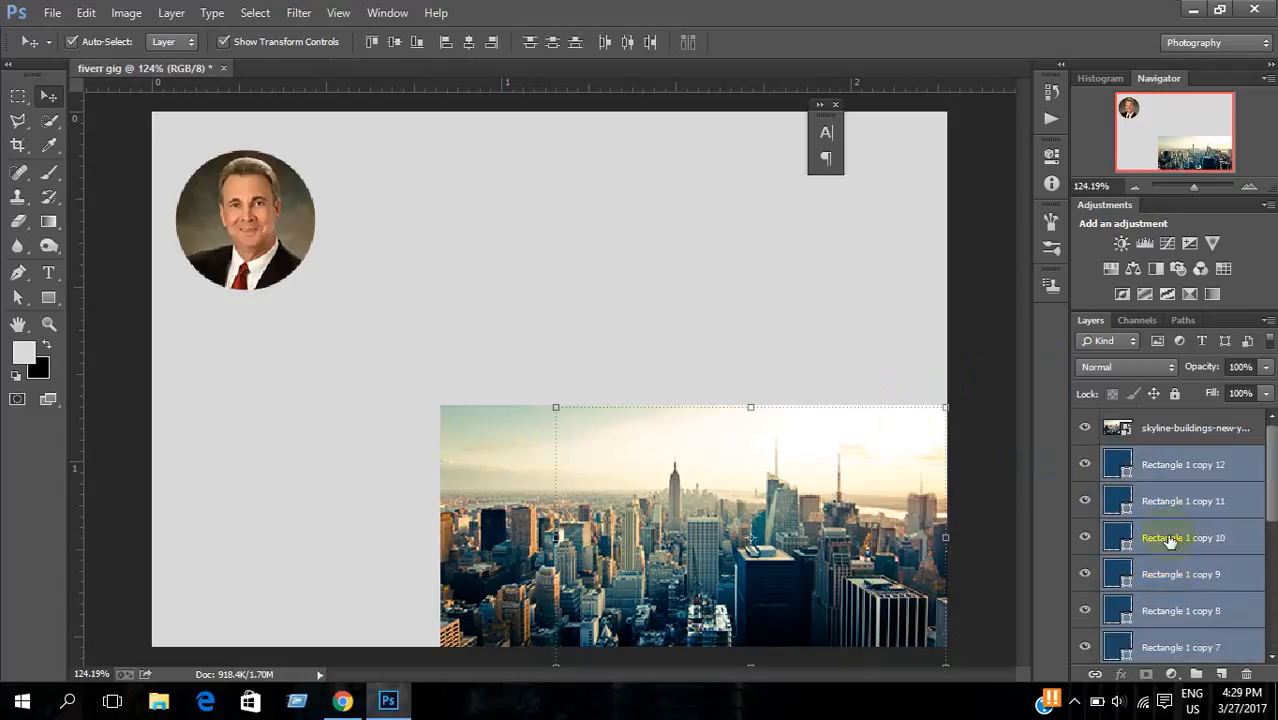
{"action": "key", "text": "ctrl+e"}
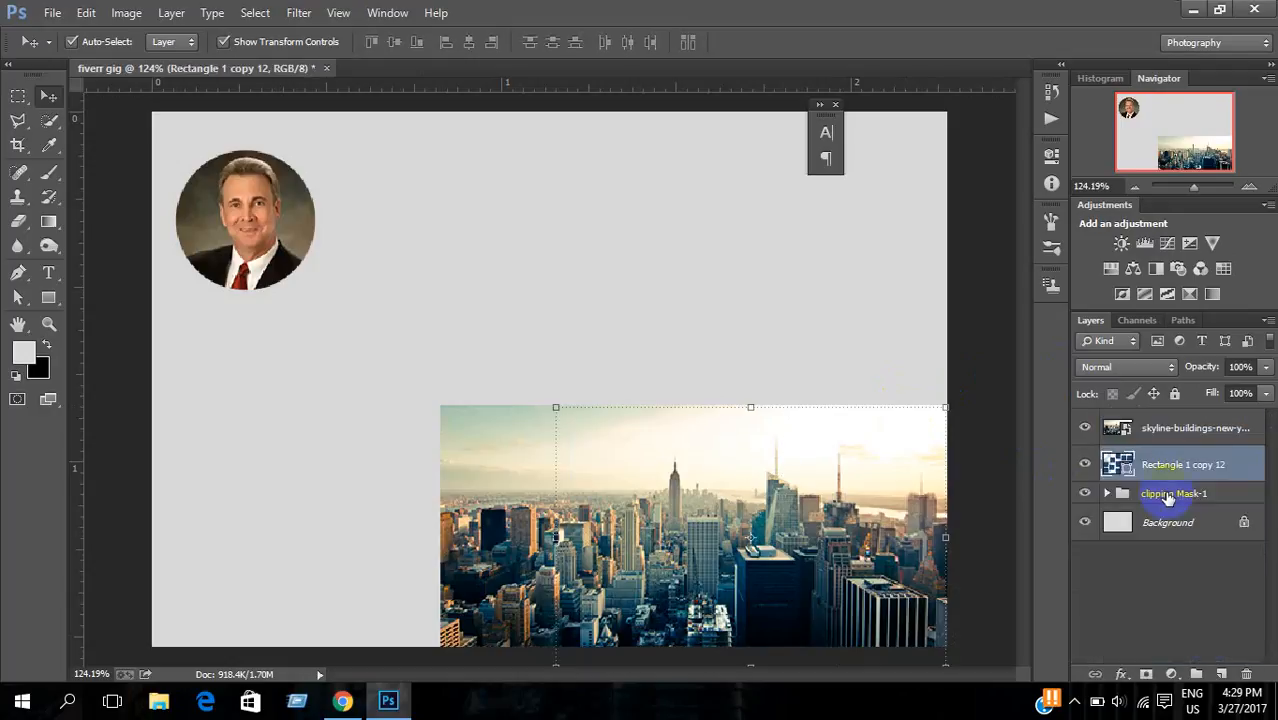
Step: Create a clipping mask from the skyline image onto the merged squares layer
{"action": "left_click", "coordinate": [1178, 428]}
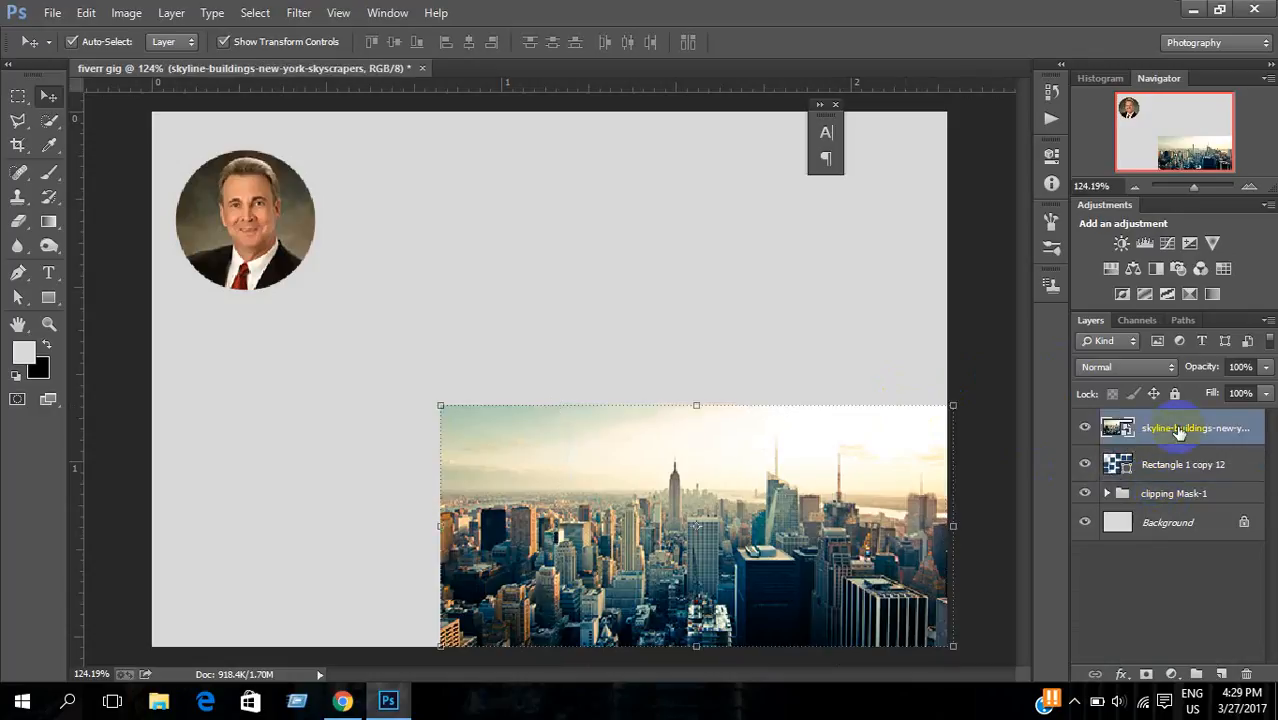
{"action": "right_click", "coordinate": [1172, 428]}
{"action": "left_click", "coordinate": [1019, 360]}
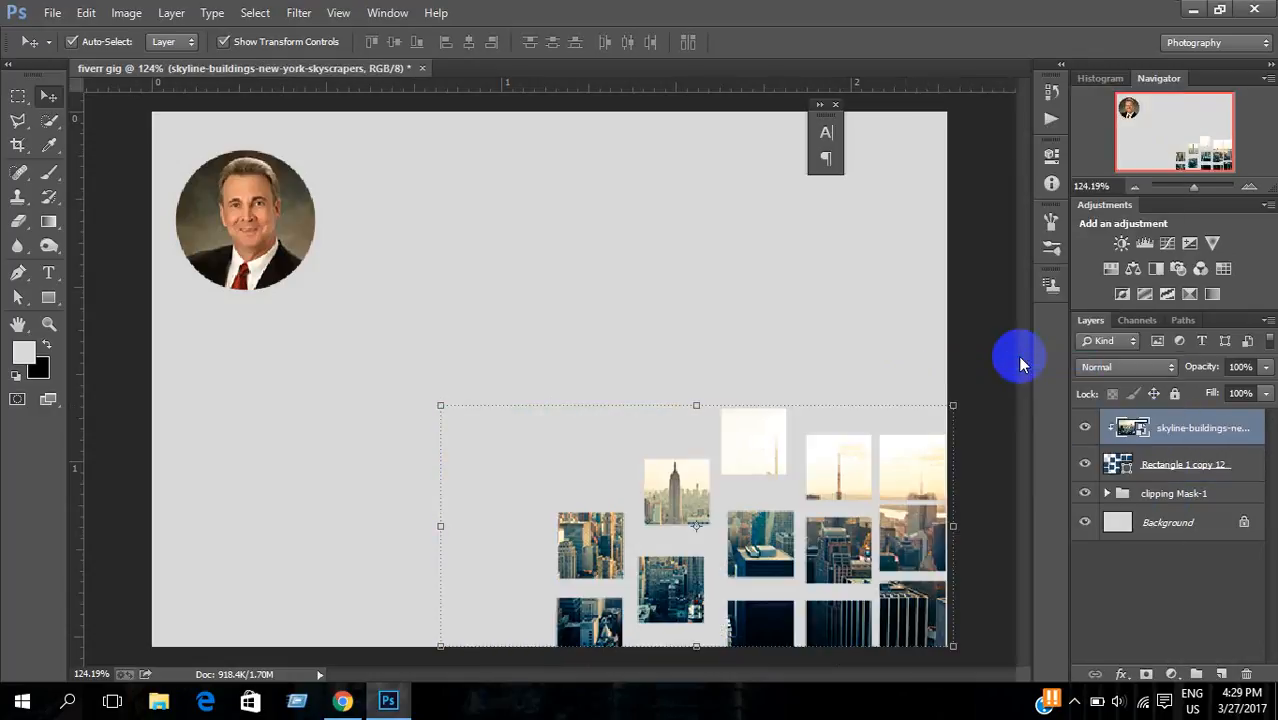
Step: Shift the clipped skyline image slightly rightward within the squares, centring it at about X 504 px, Y 356.5 px
{"action": "left_click_drag", "start_coordinate": [770, 537], "coordinate": [801, 521]}
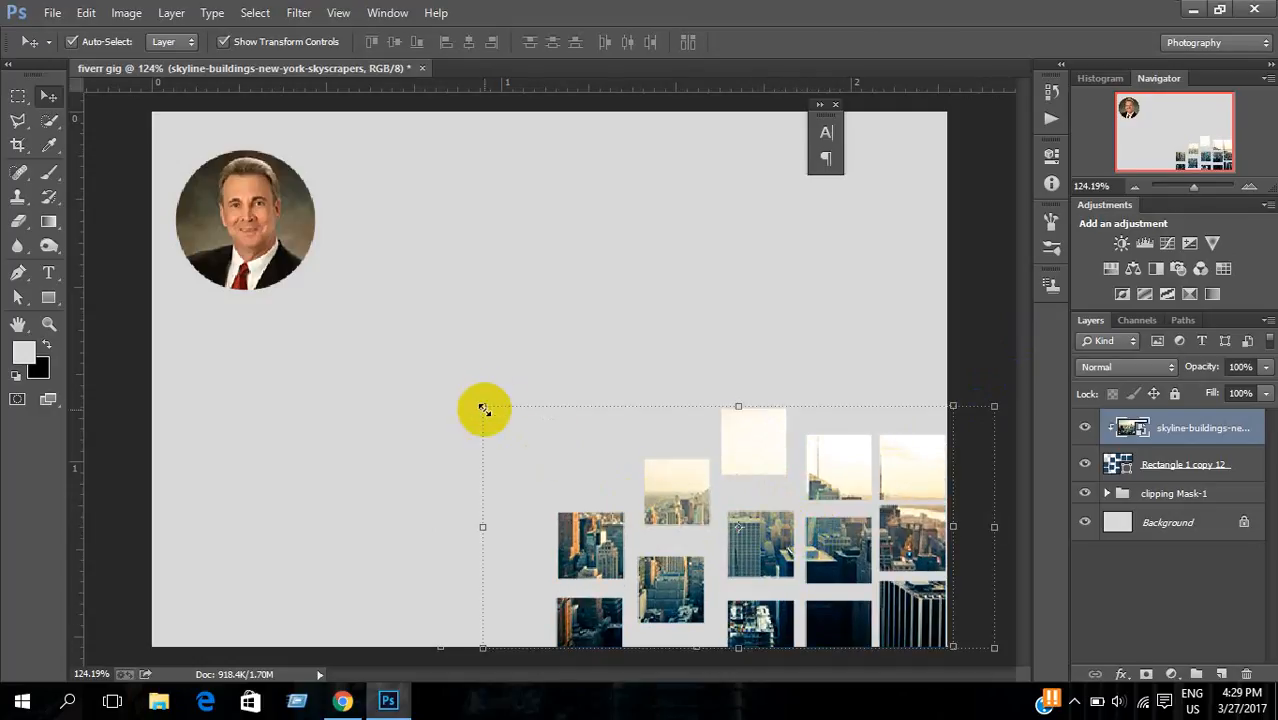
{"action": "mouse_move", "coordinate": [483, 409]}
{"action": "left_mouse_down"}
{"action": "mouse_move", "coordinate": [448, 374]}
{"action": "mouse_move", "coordinate": [565, 416]}
{"action": "mouse_move", "coordinate": [488, 397]}
{"action": "left_mouse_up"}
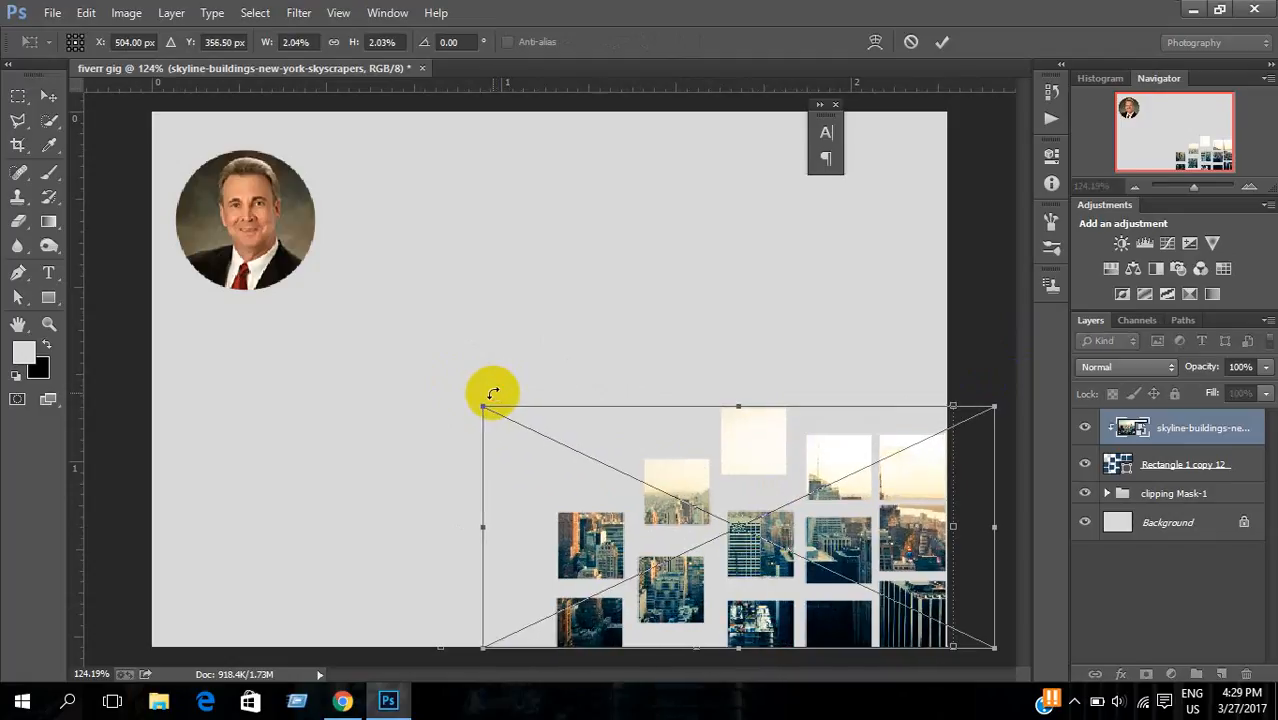
{"action": "double_click", "coordinate": [693, 508]}
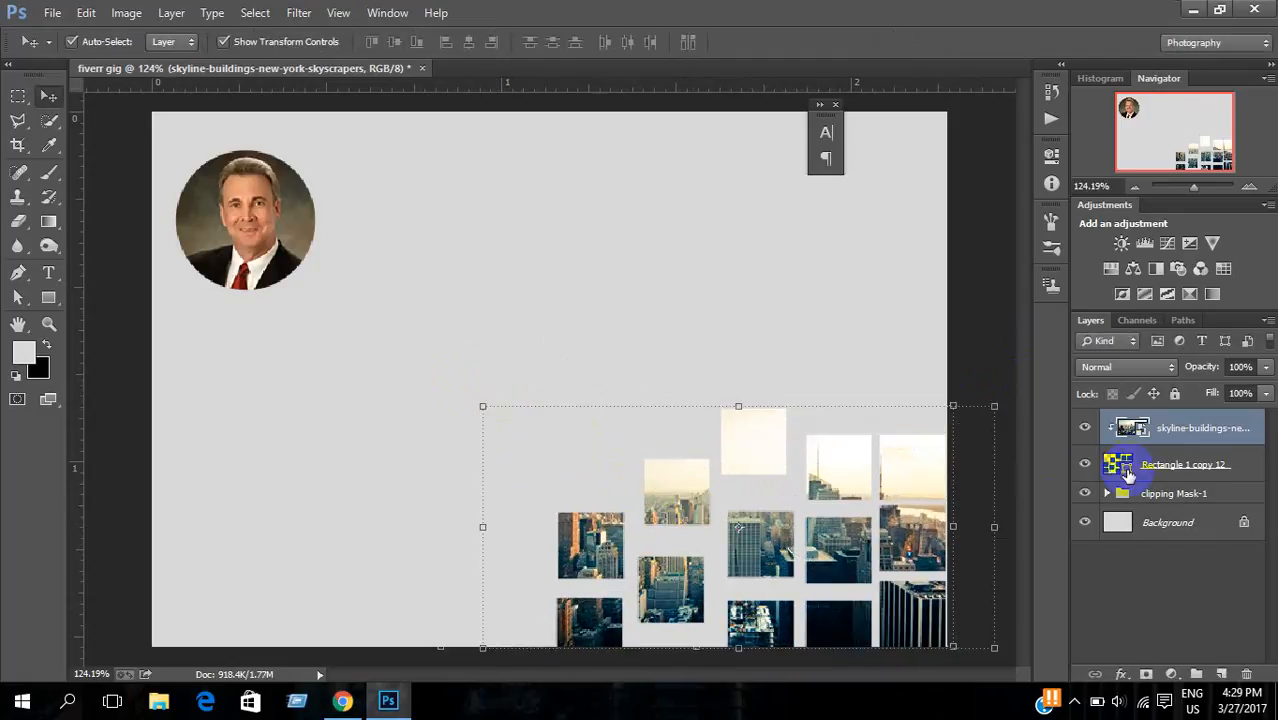
Step: Draw two rectangles beside the leftmost squares, about 43 × 52 px at the canvas's lower edge and about 40 × 39 px above it
{"action": "left_click", "coordinate": [1118, 479]}
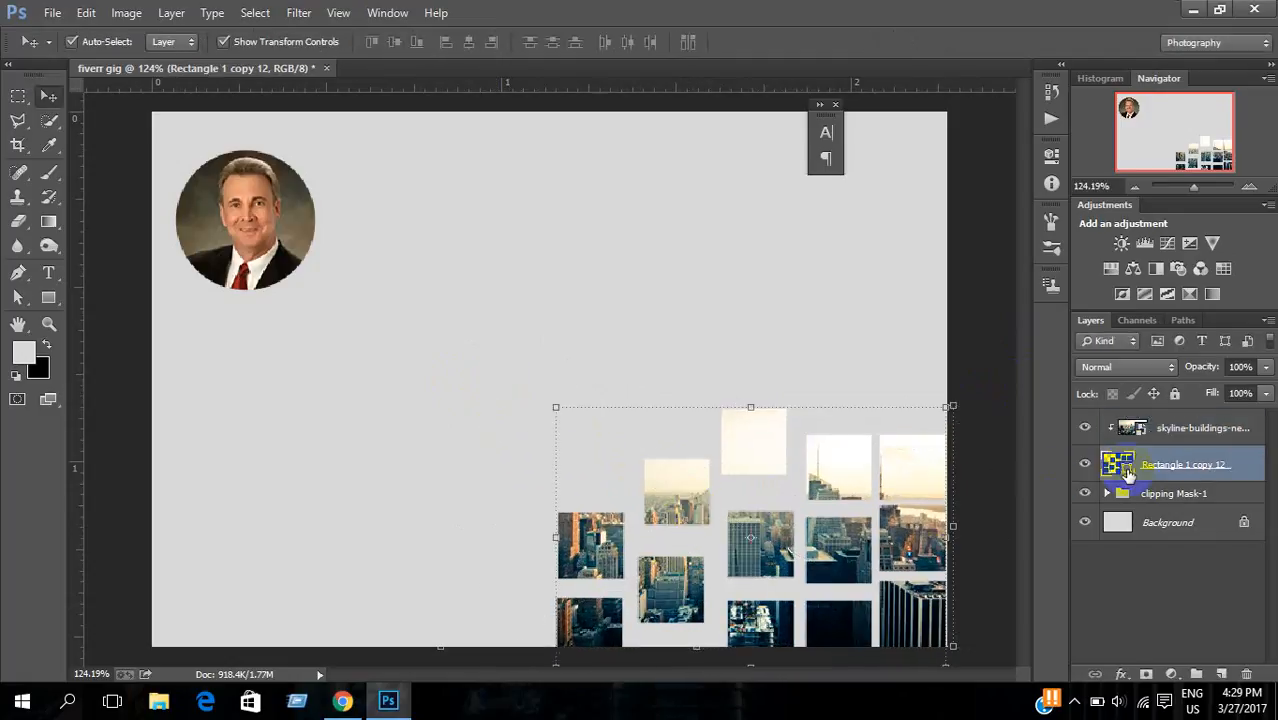
{"action": "left_click", "coordinate": [48, 297]}
{"action": "left_click_drag", "start_coordinate": [546, 644], "coordinate": [495, 584]}
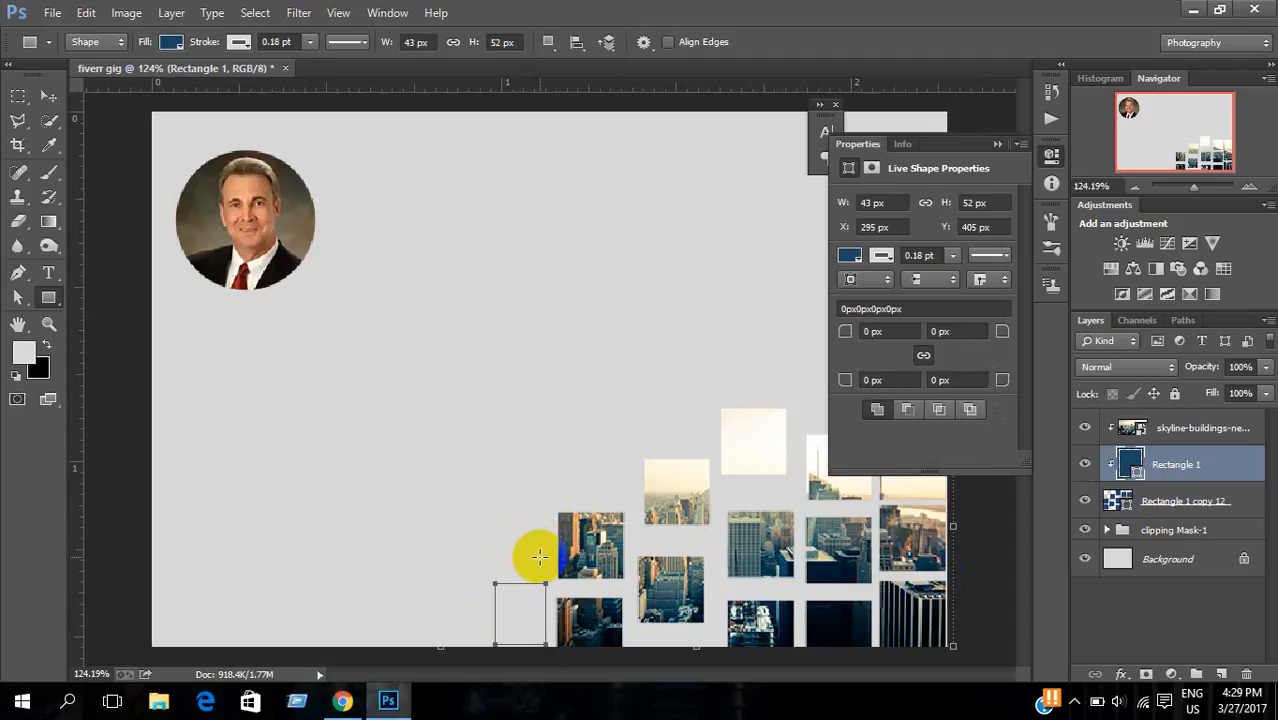
{"action": "left_click_drag", "start_coordinate": [545, 559], "coordinate": [499, 515]}
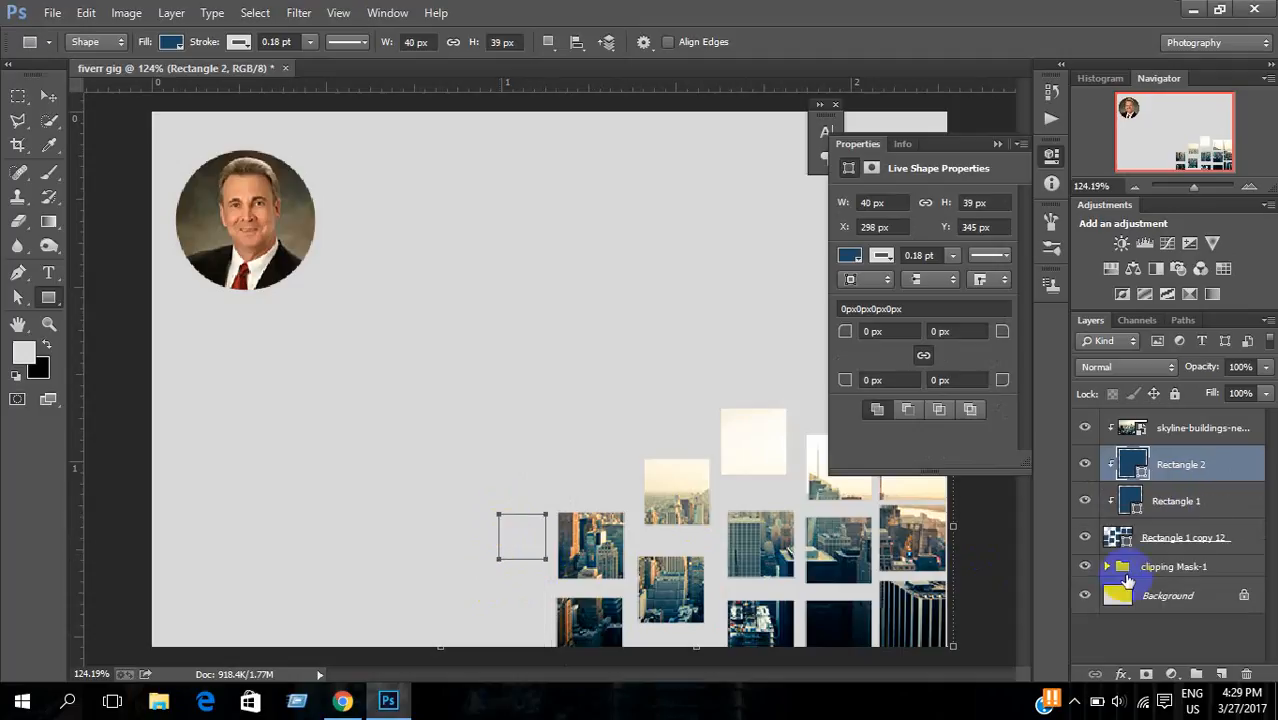
Step: Release the "Rectangle 1" and "Rectangle 2" layers from the clipping mask and merge "Rectangle 1" with "Rectangle 1 copy 12"
{"action": "left_click", "coordinate": [1210, 501], "text": "shift"}
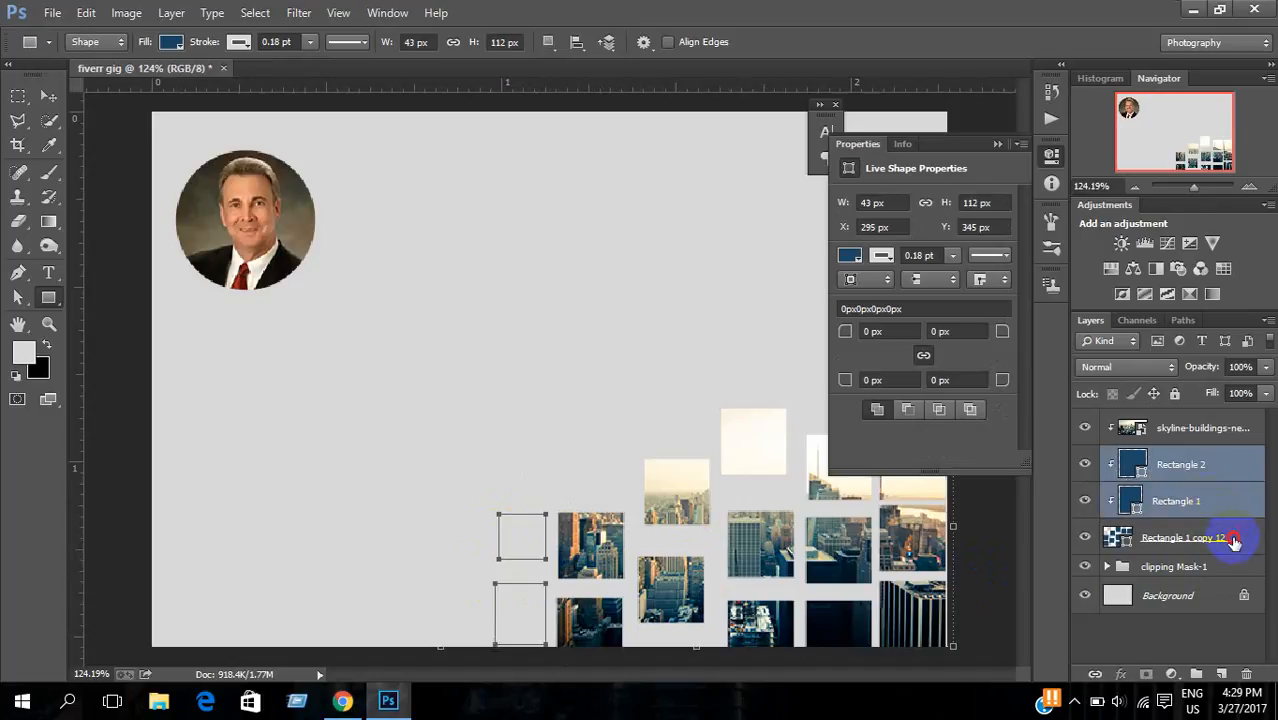
{"action": "left_click", "coordinate": [1234, 540], "text": "shift"}
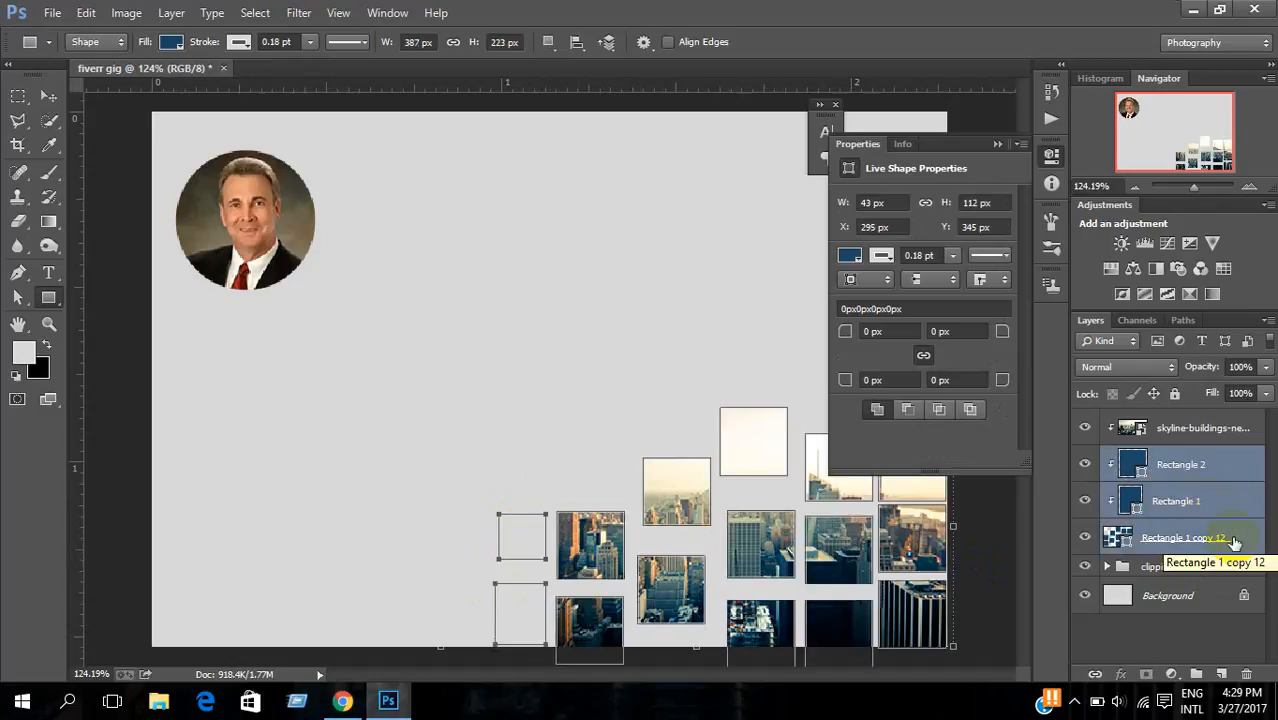
{"action": "left_click", "coordinate": [1213, 537]}
{"action": "left_click", "coordinate": [1222, 512]}
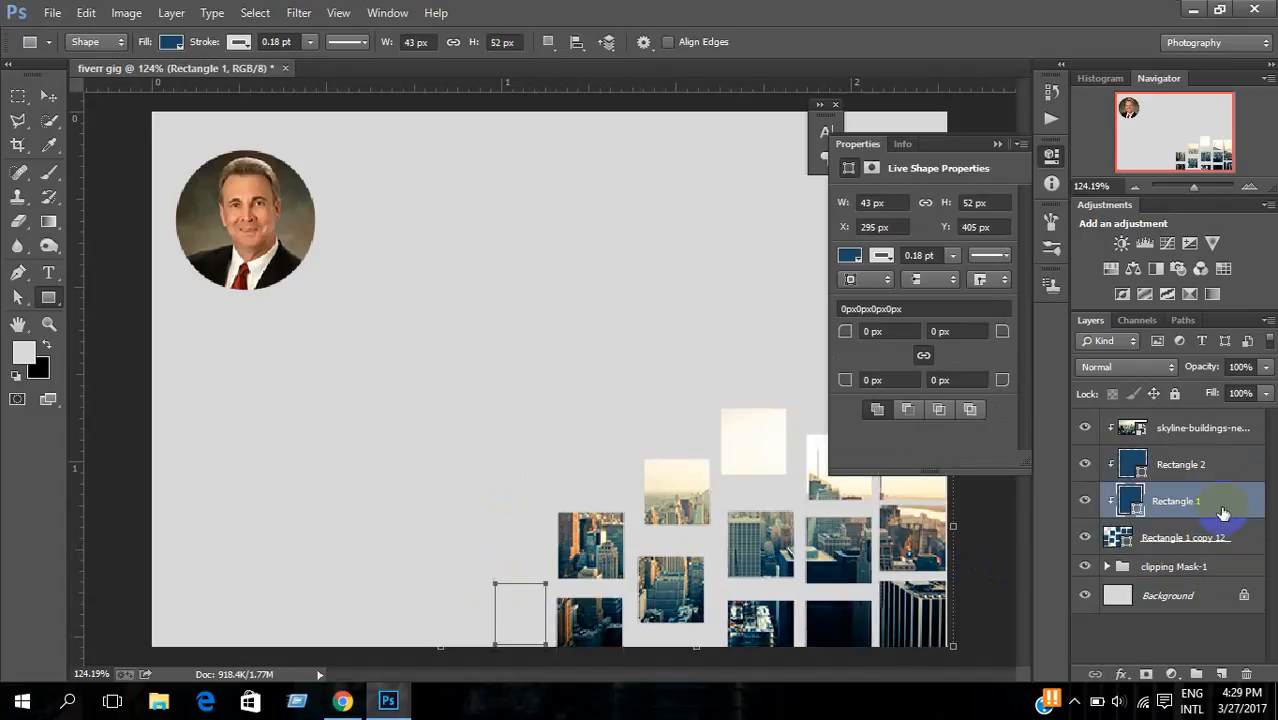
{"action": "left_click", "coordinate": [1215, 478], "text": "shift"}
{"action": "right_click", "coordinate": [1212, 467]}
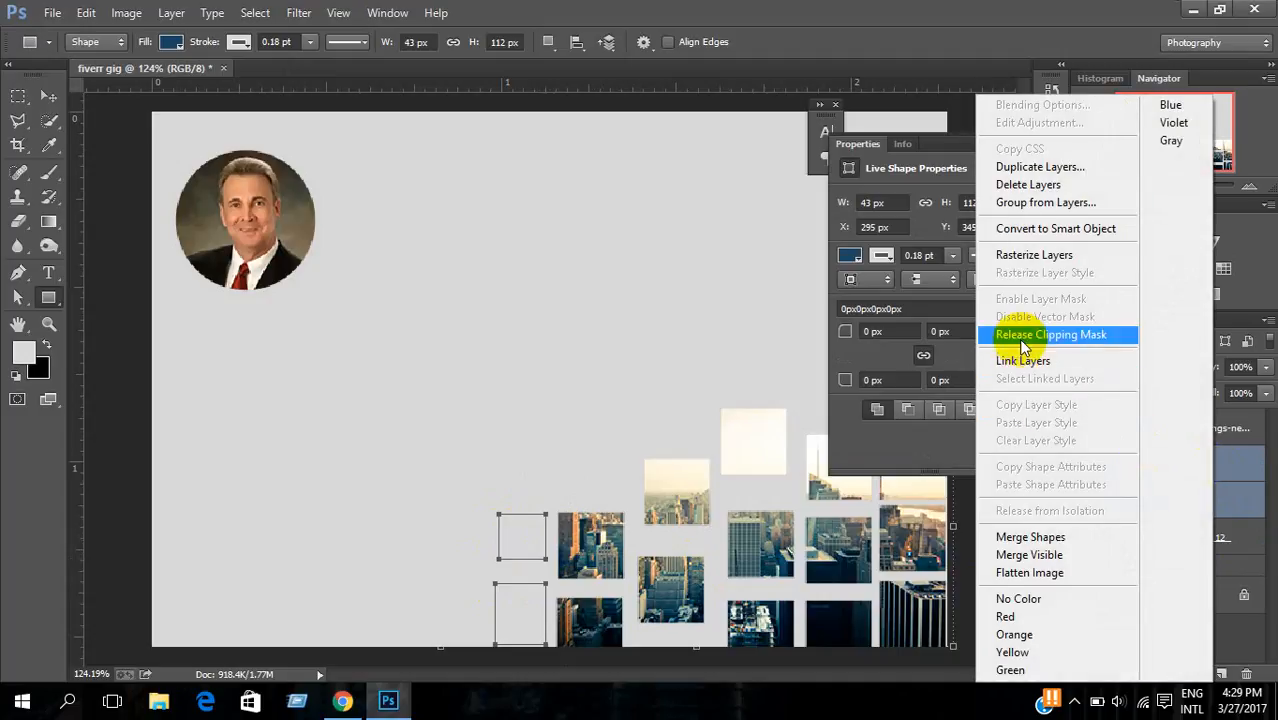
{"action": "left_click", "coordinate": [1090, 334]}
{"action": "left_click", "coordinate": [1230, 542], "text": "shift"}
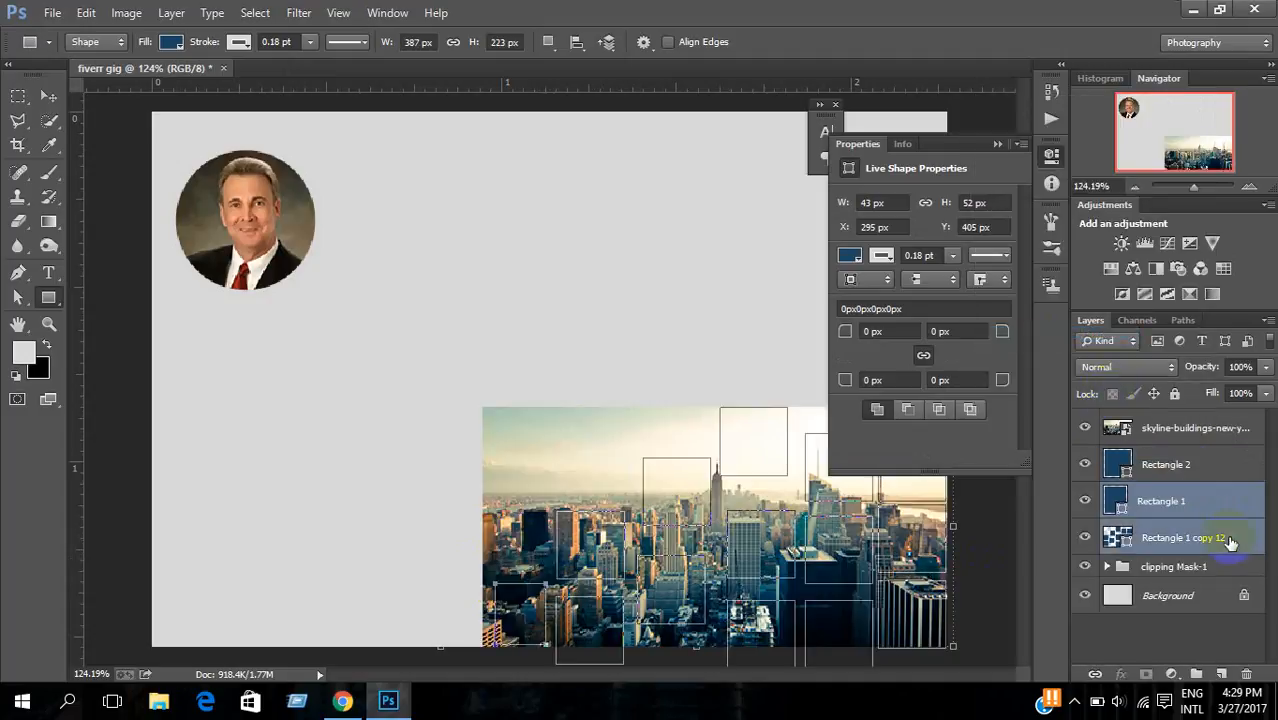
{"action": "key", "text": "ctrl+e"}
Step: Delete the "Rectangle 2" layer
{"action": "left_click", "coordinate": [1198, 479]}
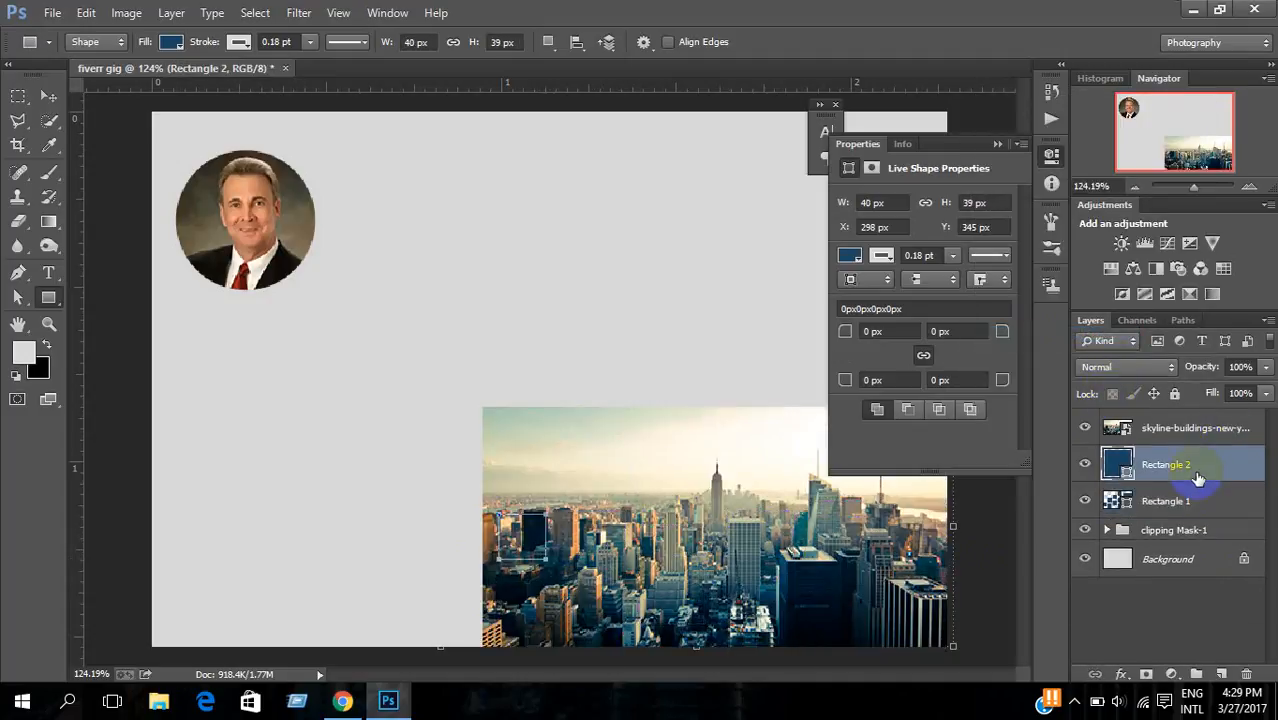
{"action": "left_click", "coordinate": [1198, 479], "text": "ctrl"}
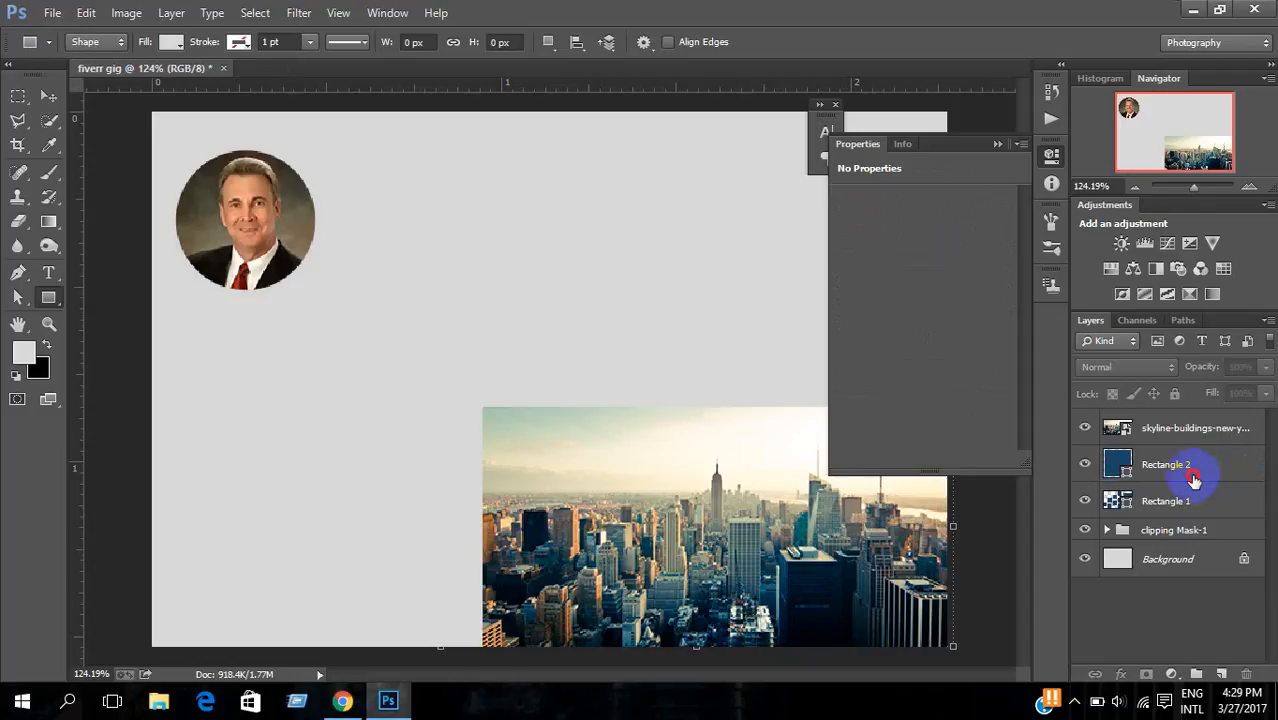
{"action": "left_click", "coordinate": [1193, 479]}
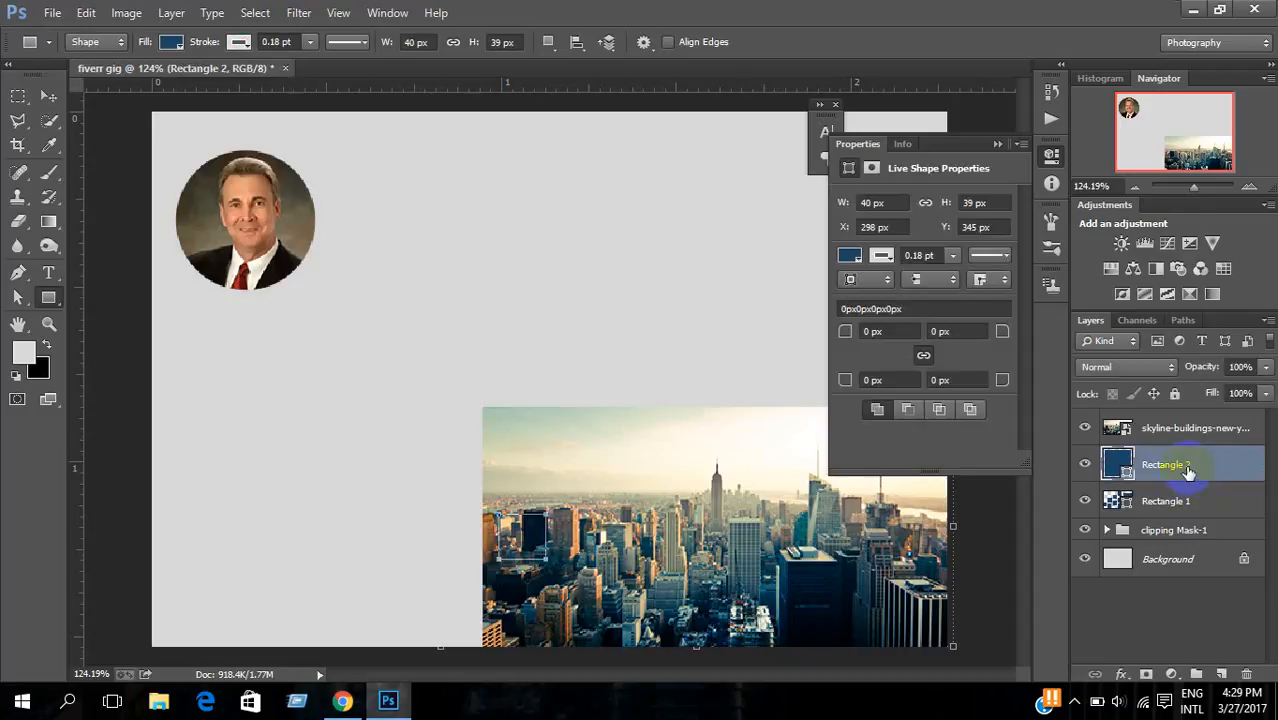
{"action": "left_click", "coordinate": [1198, 501]}
{"action": "left_click", "coordinate": [1193, 477]}
{"action": "left_click", "coordinate": [45, 94]}
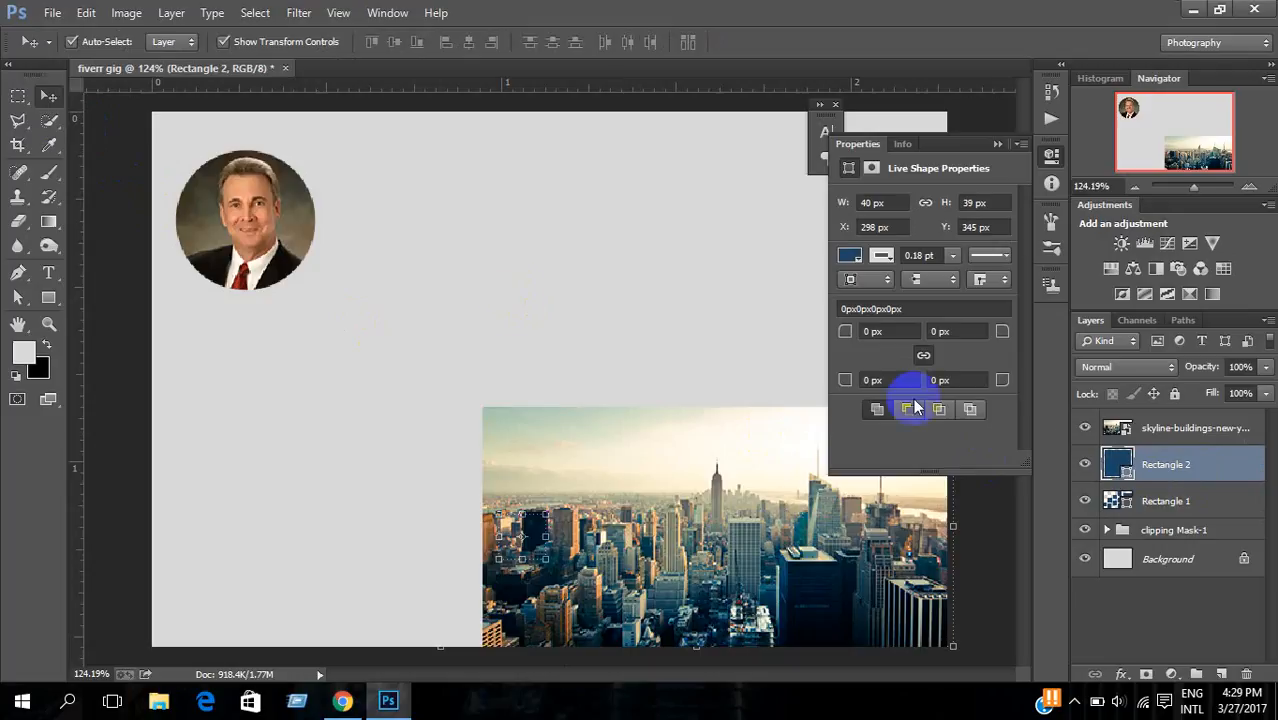
{"action": "left_click", "coordinate": [1172, 502]}
{"action": "left_click", "coordinate": [1186, 478]}
{"action": "key", "text": "Delete"}
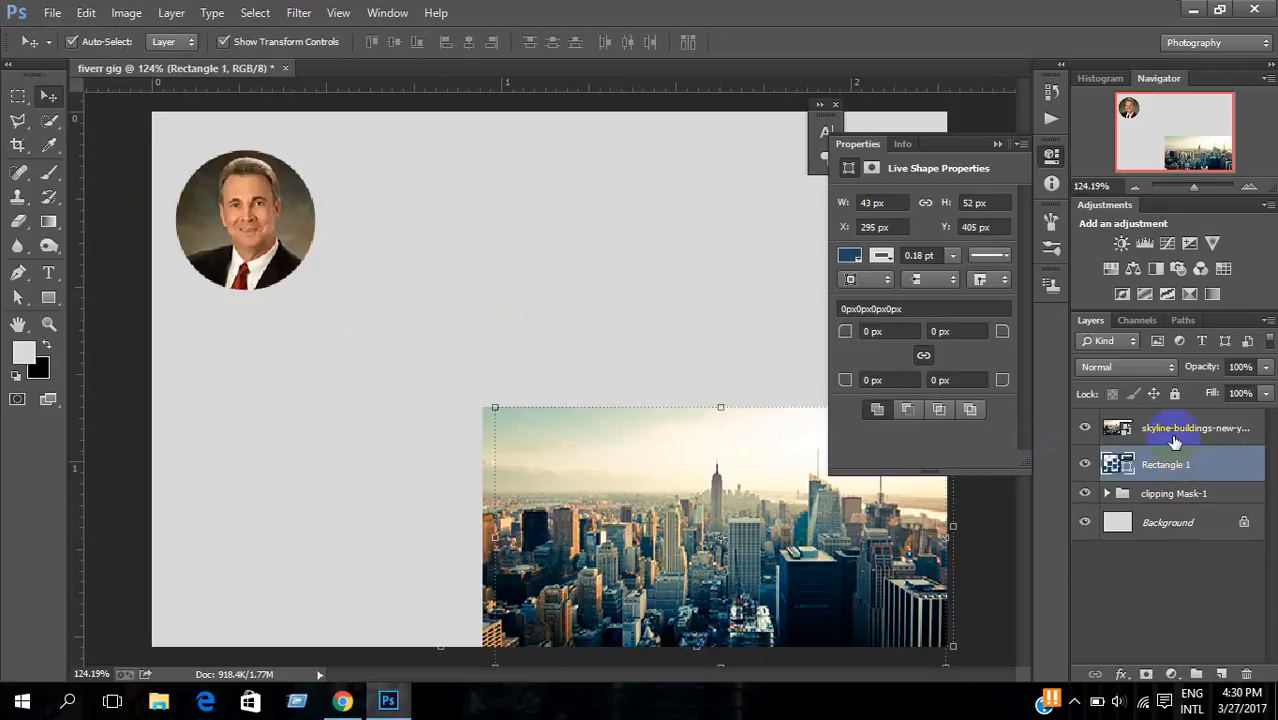
Step: Clip the skyline image to the merged "Rectangle 1" layer and collapse the shape properties
{"action": "left_click", "coordinate": [1172, 434]}
{"action": "right_click", "coordinate": [1175, 432]}
{"action": "left_click", "coordinate": [975, 360]}
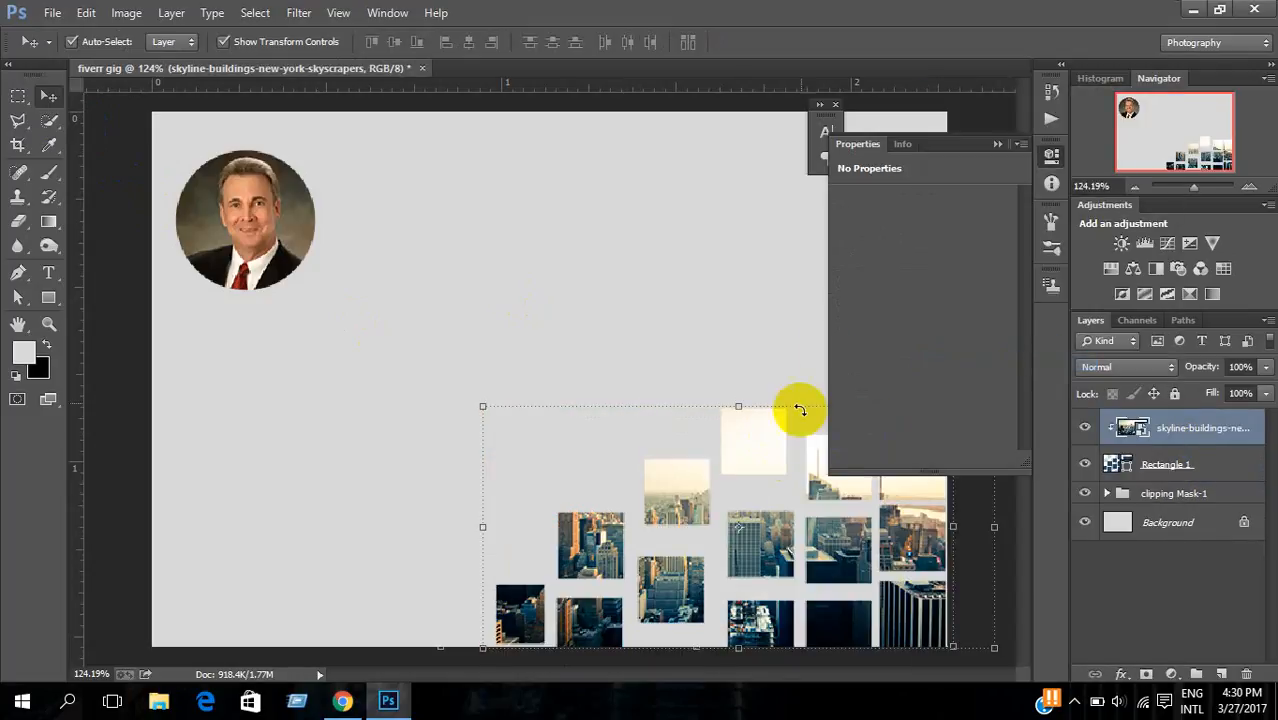
{"action": "left_click", "coordinate": [997, 144]}
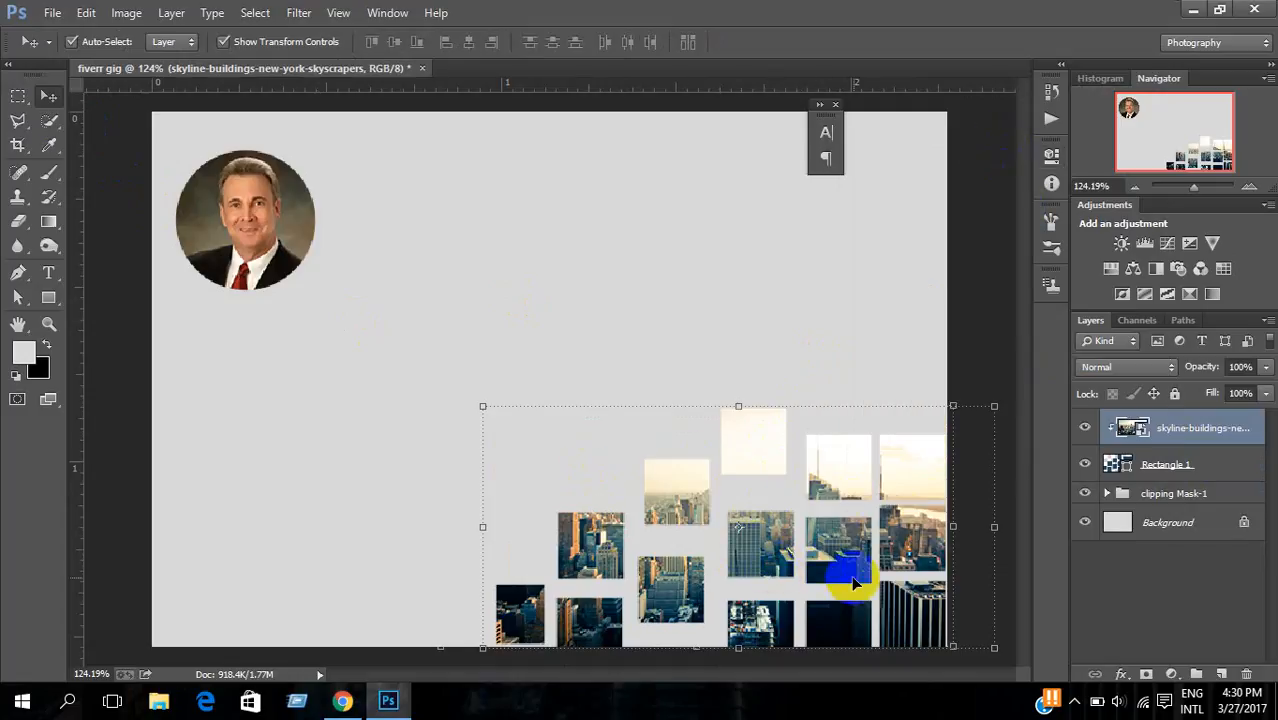
Step: Set the foreground colour to a near-black grey
{"action": "left_click", "coordinate": [18, 95]}
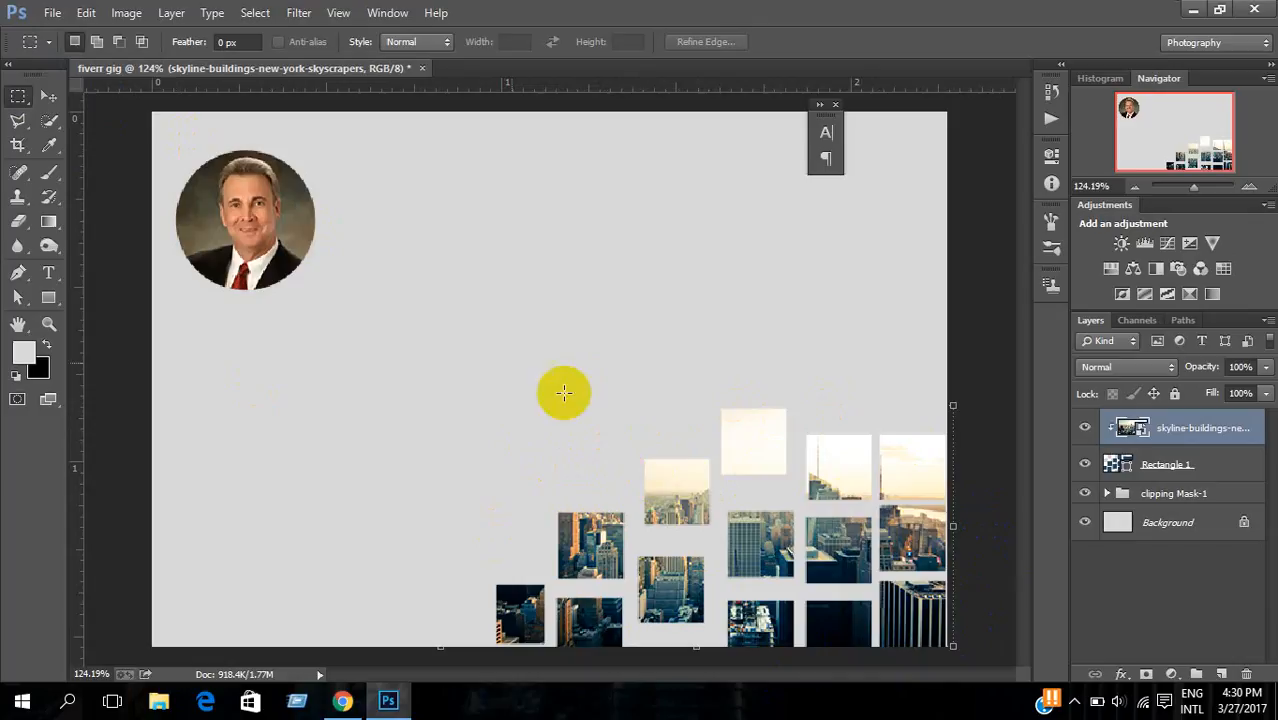
{"action": "left_click", "coordinate": [48, 95]}
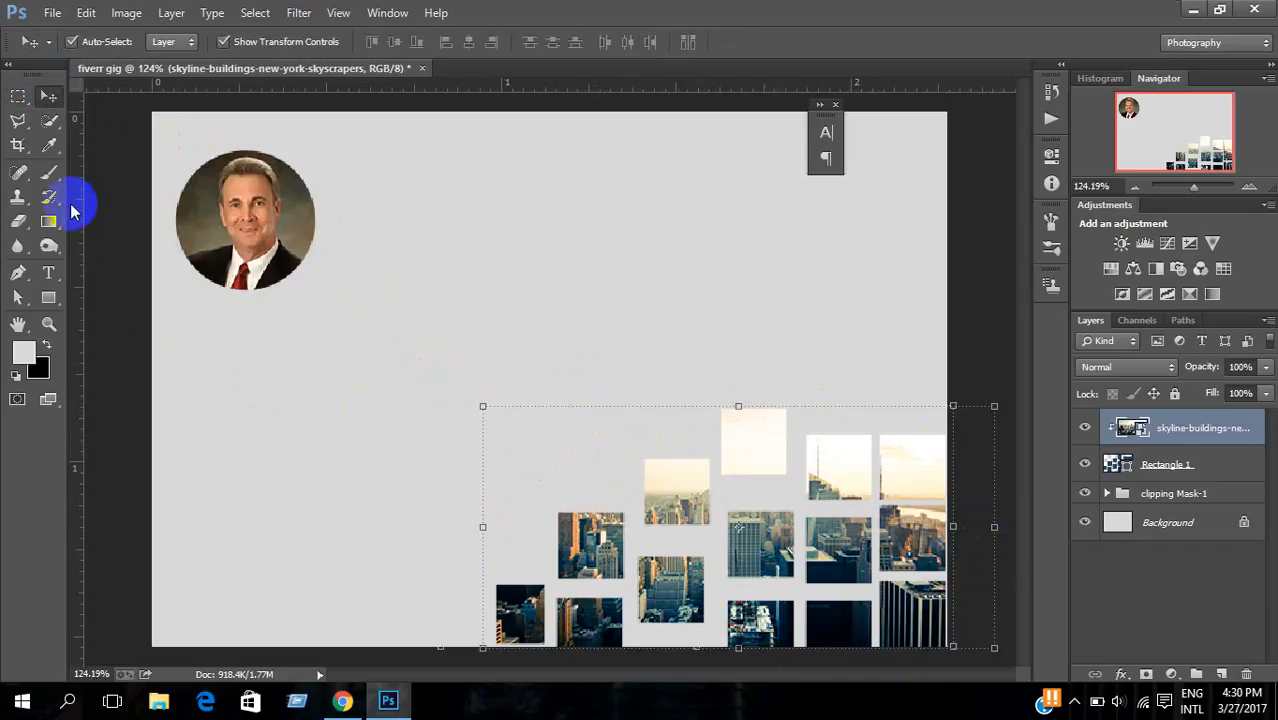
{"action": "left_click", "coordinate": [48, 147]}
{"action": "left_click", "coordinate": [24, 352]}
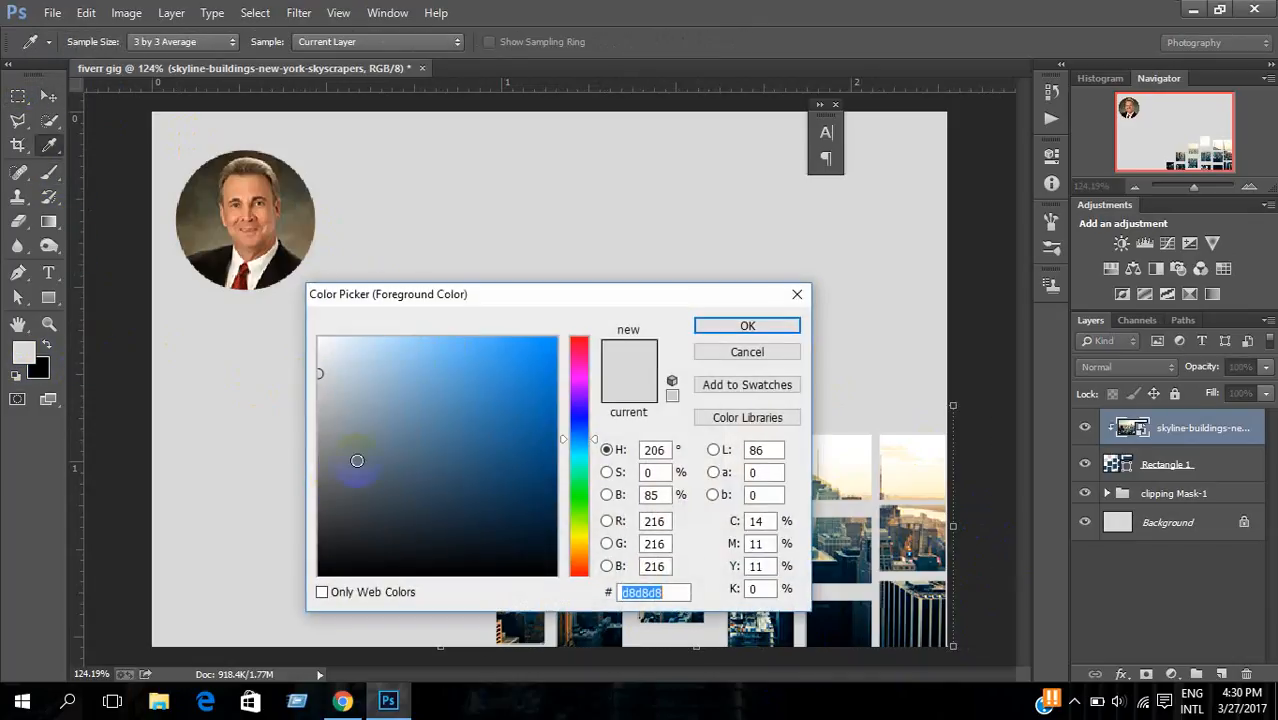
{"action": "left_click", "coordinate": [319, 545]}
{"action": "left_click", "coordinate": [747, 326]}
Step: Set the Brush tool's opacity to 64%, declining to rasterize the skyline smart object
{"action": "key", "text": "b"}
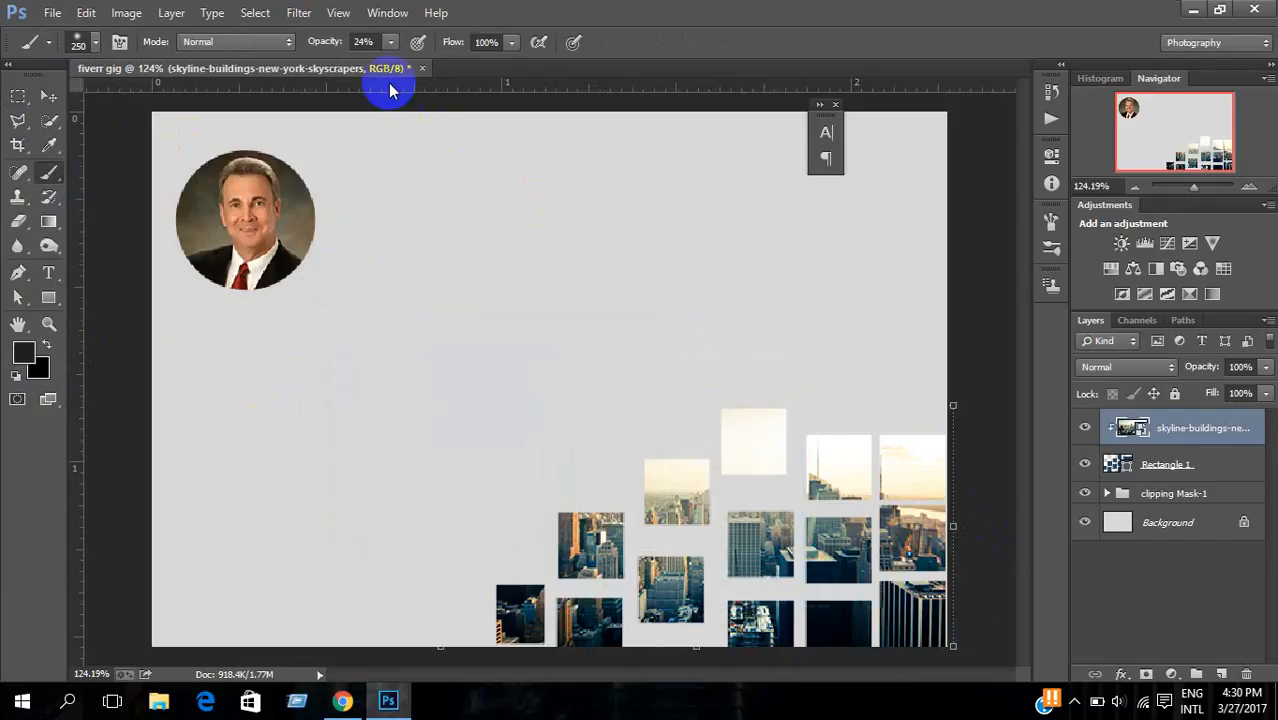
{"action": "left_click", "coordinate": [389, 42]}
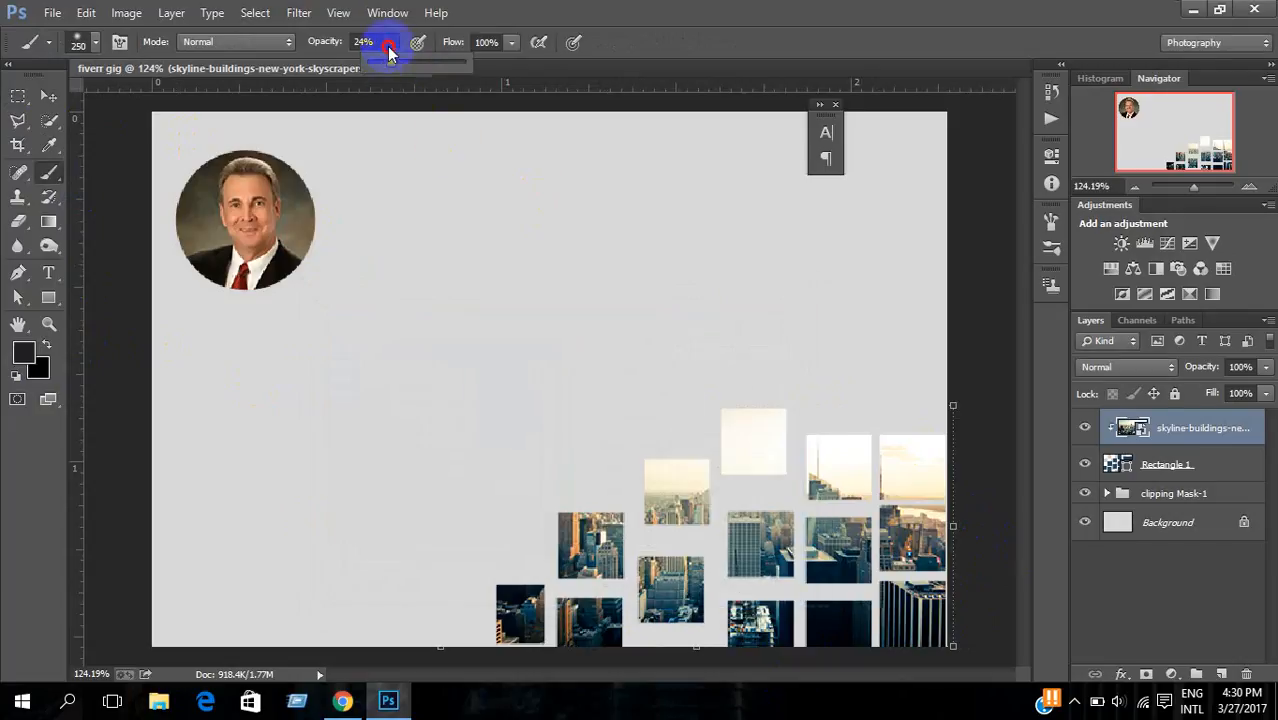
{"action": "left_click", "coordinate": [513, 232]}
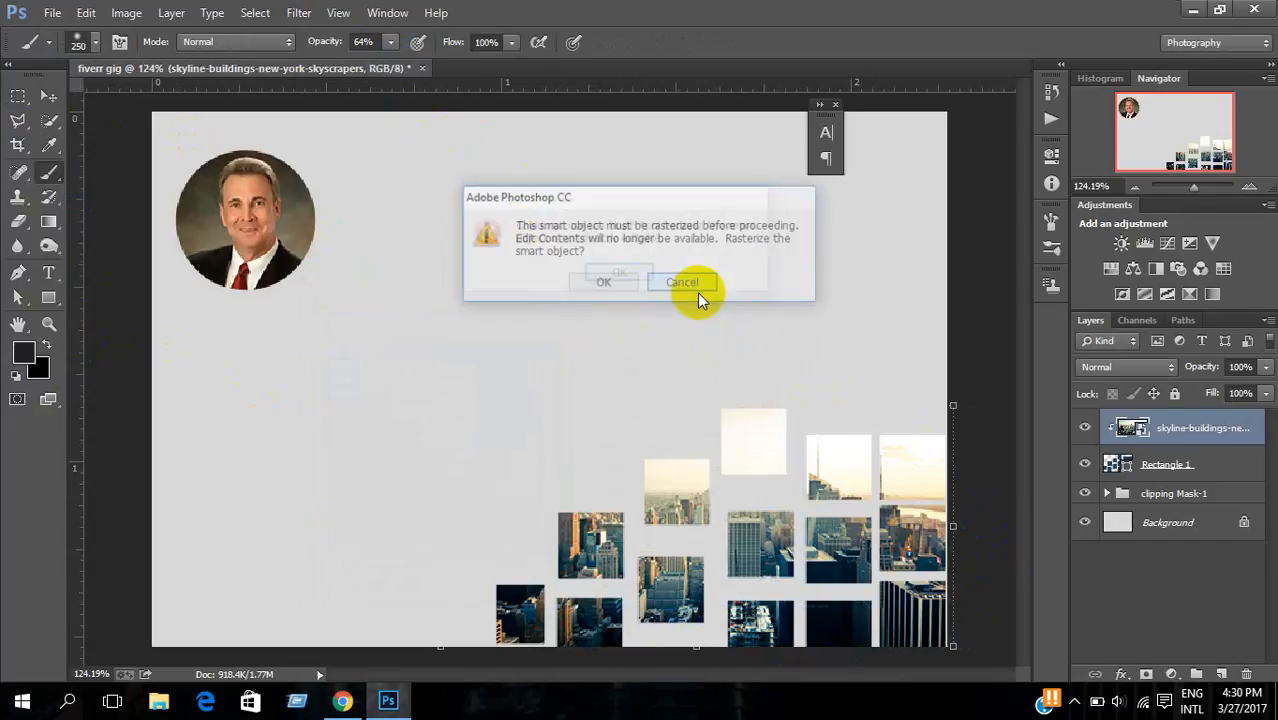
{"action": "left_click", "coordinate": [697, 290]}
{"action": "left_click", "coordinate": [617, 274]}
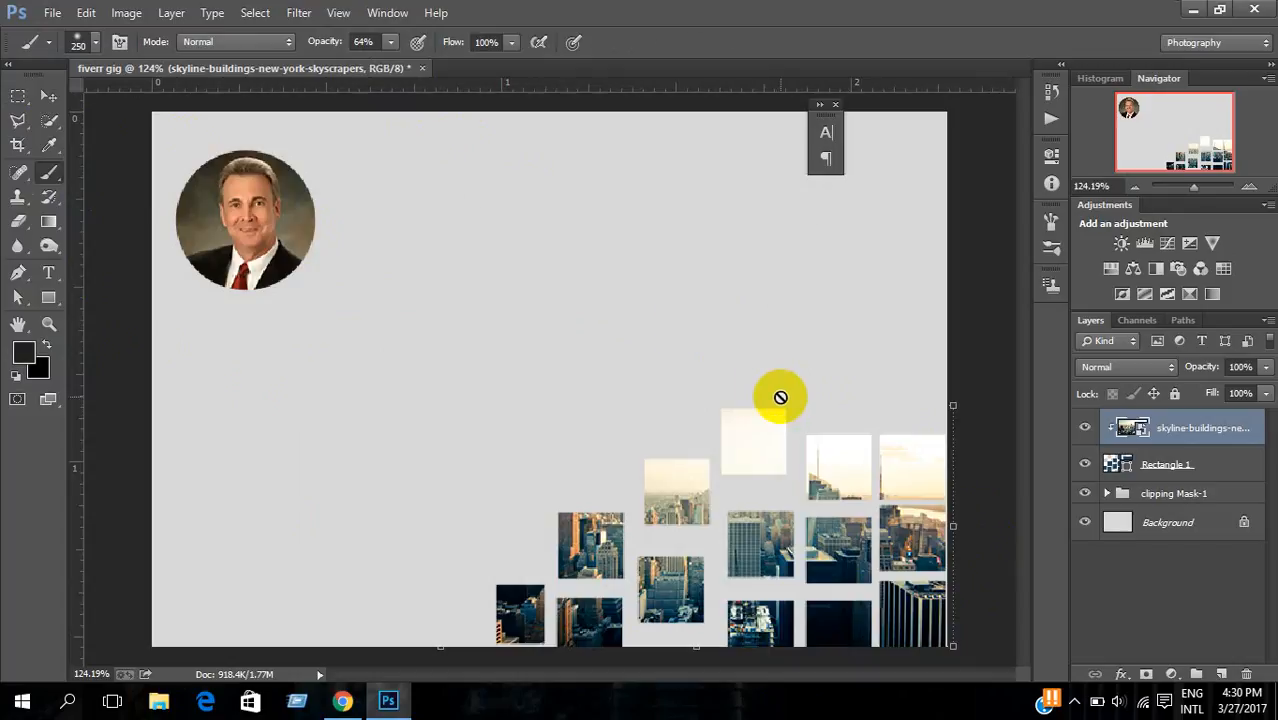
Step: Paint soft dark shading around the skyline squares on a new layer and place it below "Rectangle 1"
{"action": "key", "text": "ctrl+shift+n"}
{"action": "key", "text": "Return"}
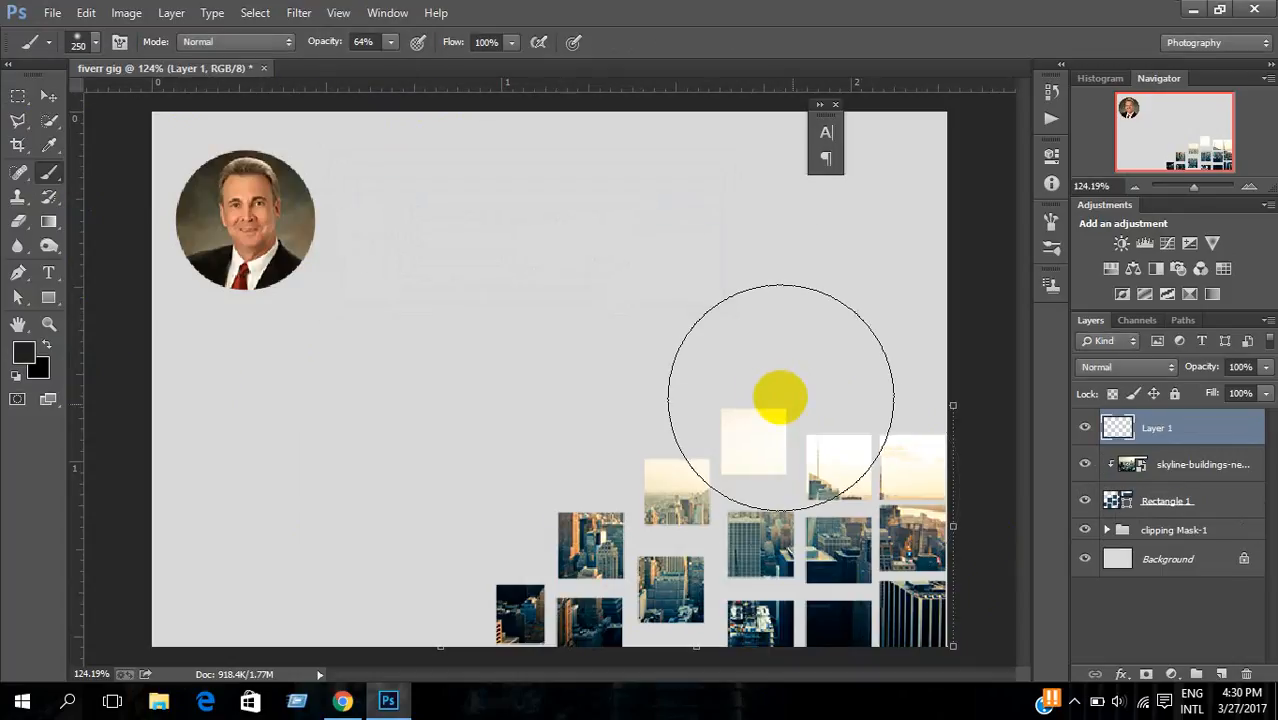
{"action": "mouse_move", "coordinate": [952, 525]}
{"action": "left_mouse_down"}
{"action": "mouse_move", "coordinate": [683, 580]}
{"action": "mouse_move", "coordinate": [510, 663]}
{"action": "mouse_move", "coordinate": [470, 600]}
{"action": "left_mouse_up"}
{"action": "key", "text": "ctrl+bracketleft"}
{"action": "key", "text": "ctrl+bracketleft"}
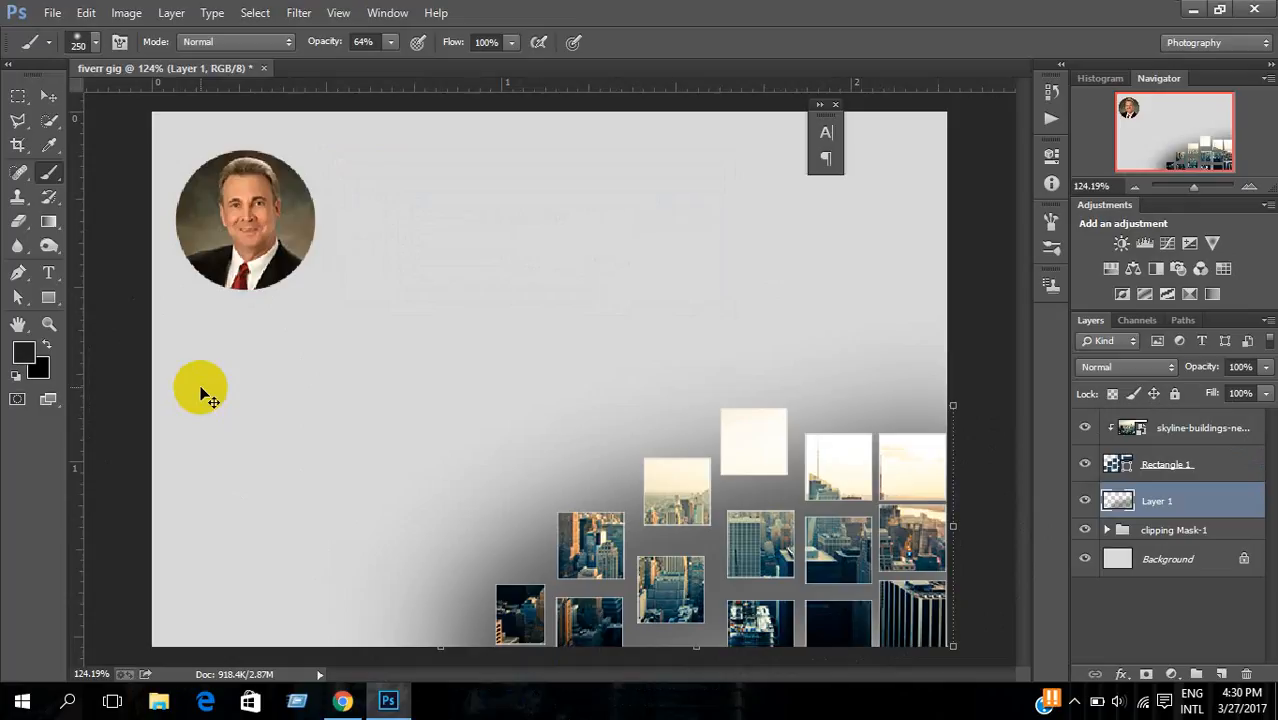
Step: Try the shading layer clipped between the skyline image and "Rectangle 1", painting across the squares
{"action": "key", "text": "ctrl+minus"}
{"action": "key", "text": "ctrl+minus"}
{"action": "key", "text": "ctrl+minus"}
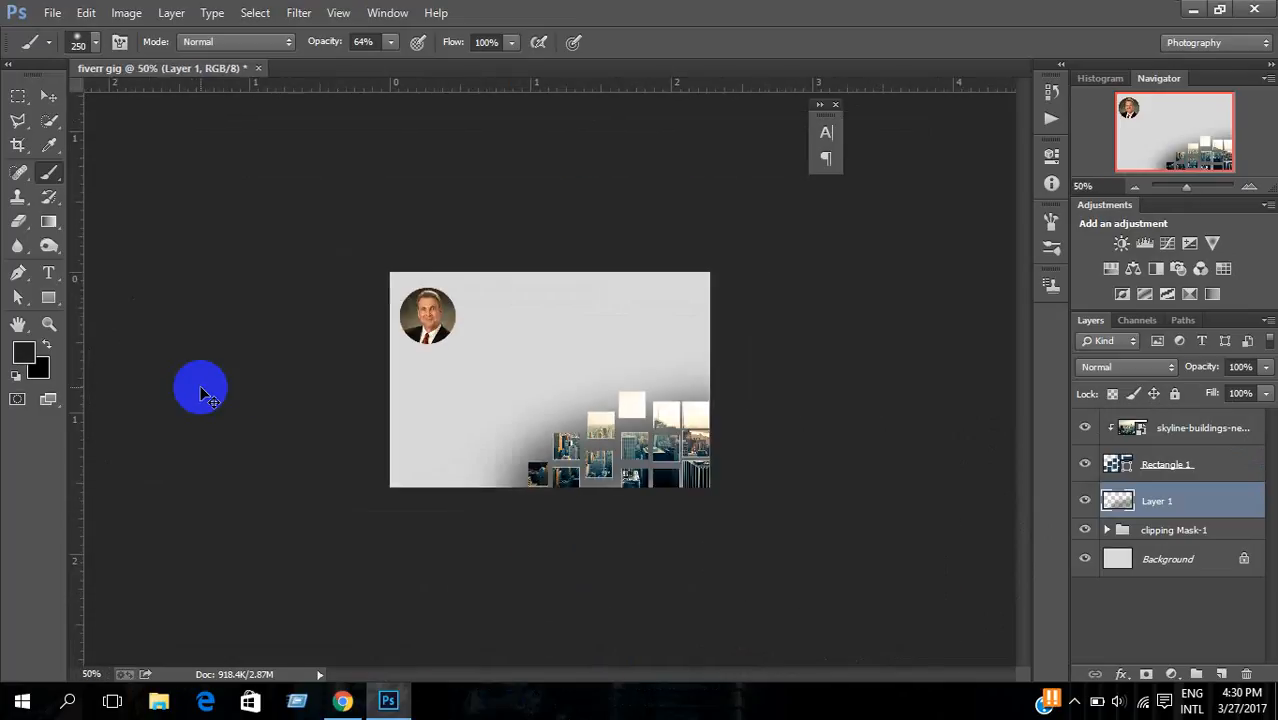
{"action": "key", "text": "ctrl+plus"}
{"action": "key", "text": "ctrl+plus"}
{"action": "key", "text": "ctrl+bracketright"}
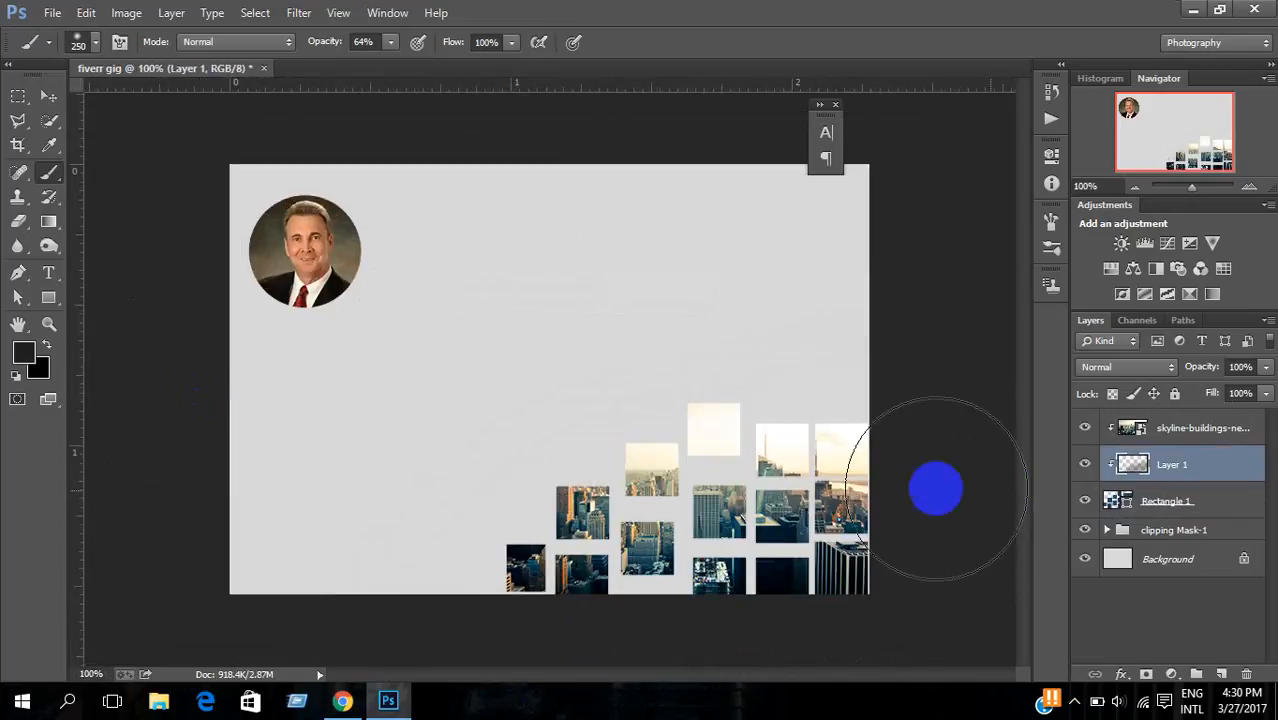
{"action": "key", "text": "ctrl+minus"}
{"action": "key", "text": "ctrl+minus"}
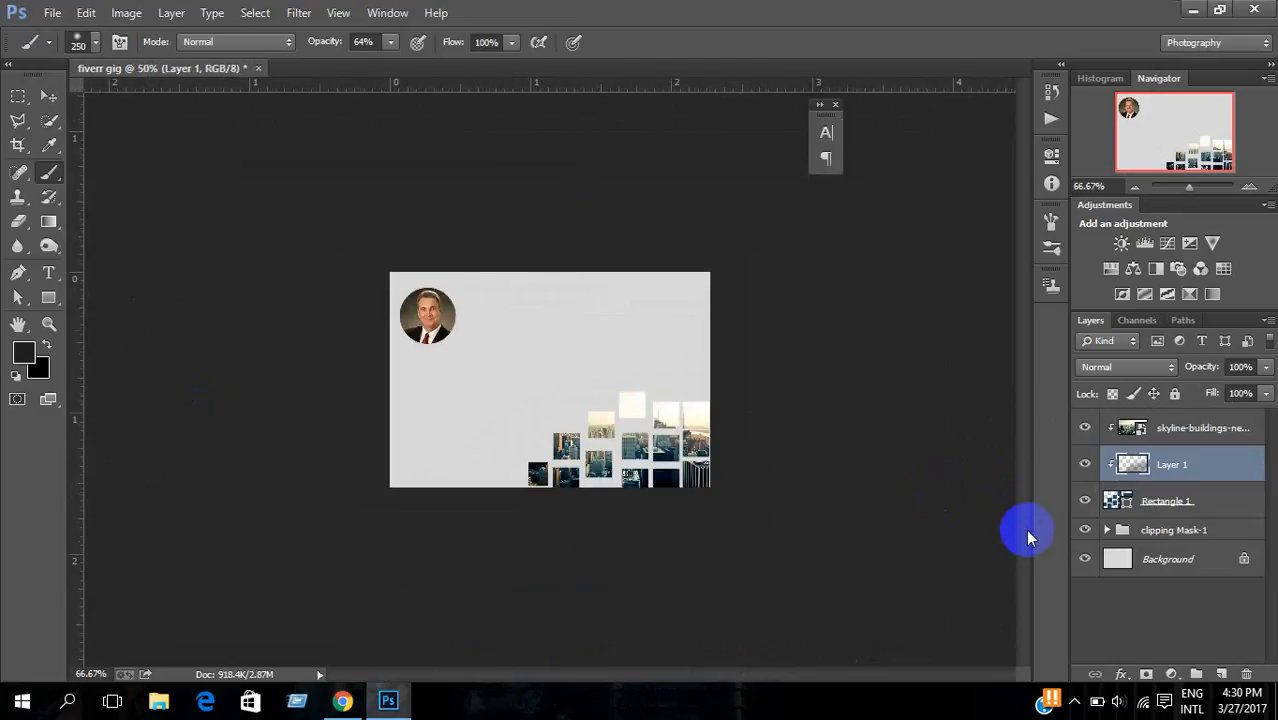
{"action": "key", "text": "ctrl+plus"}
{"action": "mouse_move", "coordinate": [826, 420]}
{"action": "left_mouse_down"}
{"action": "mouse_move", "coordinate": [726, 516]}
{"action": "mouse_move", "coordinate": [528, 565]}
{"action": "left_mouse_up"}
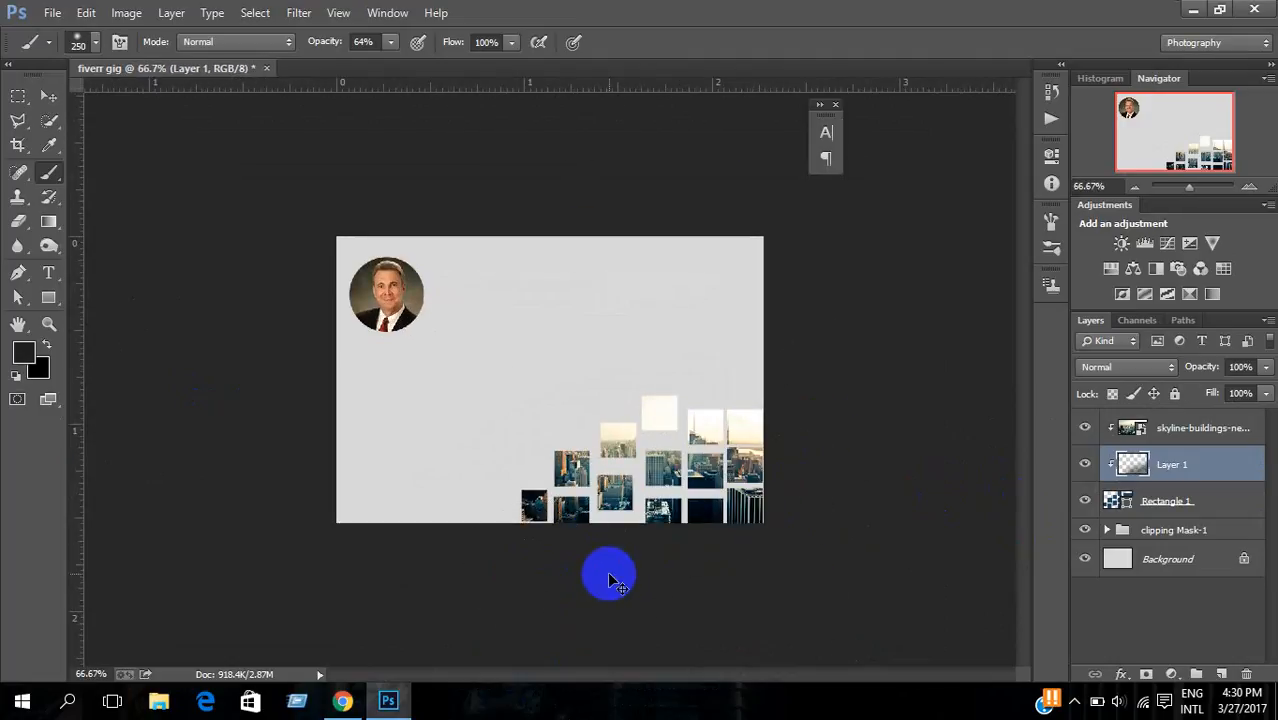
Step: Try the shading layer above the skyline and below the portrait group, and delete it
{"action": "key", "text": "ctrl+bracketright"}
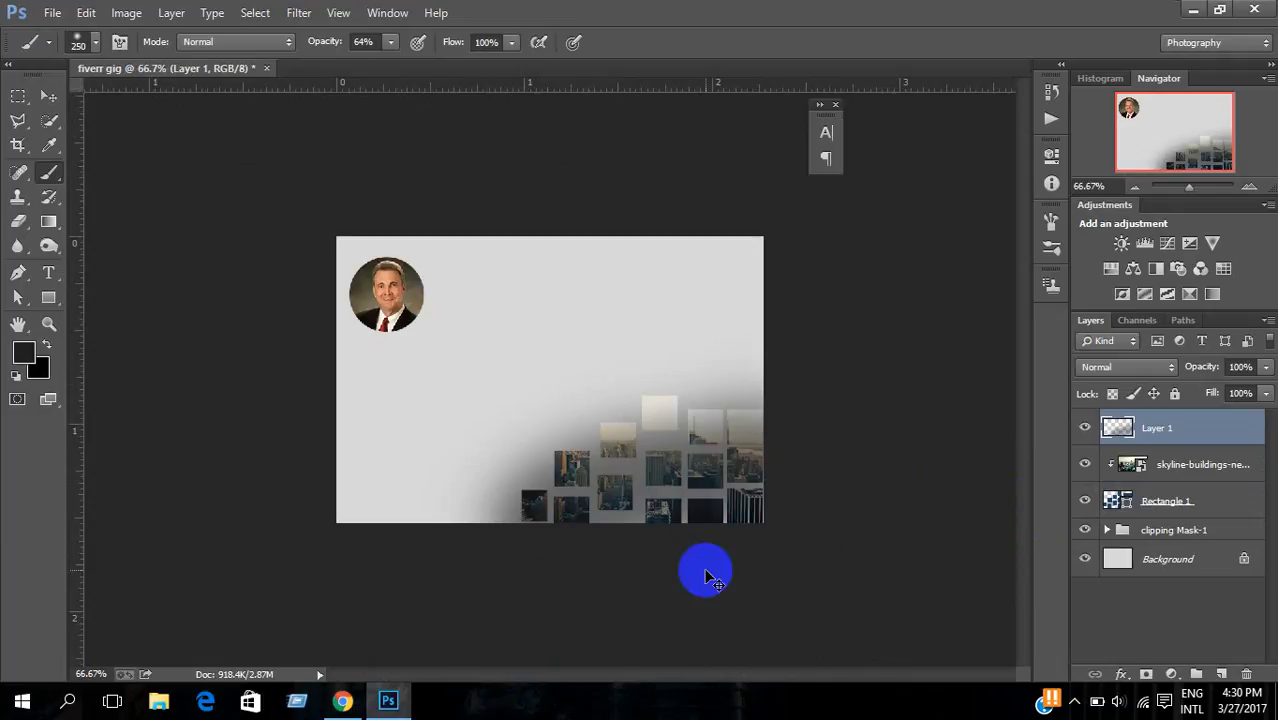
{"action": "key", "text": "ctrl+bracketleft"}
{"action": "key", "text": "ctrl+bracketleft"}
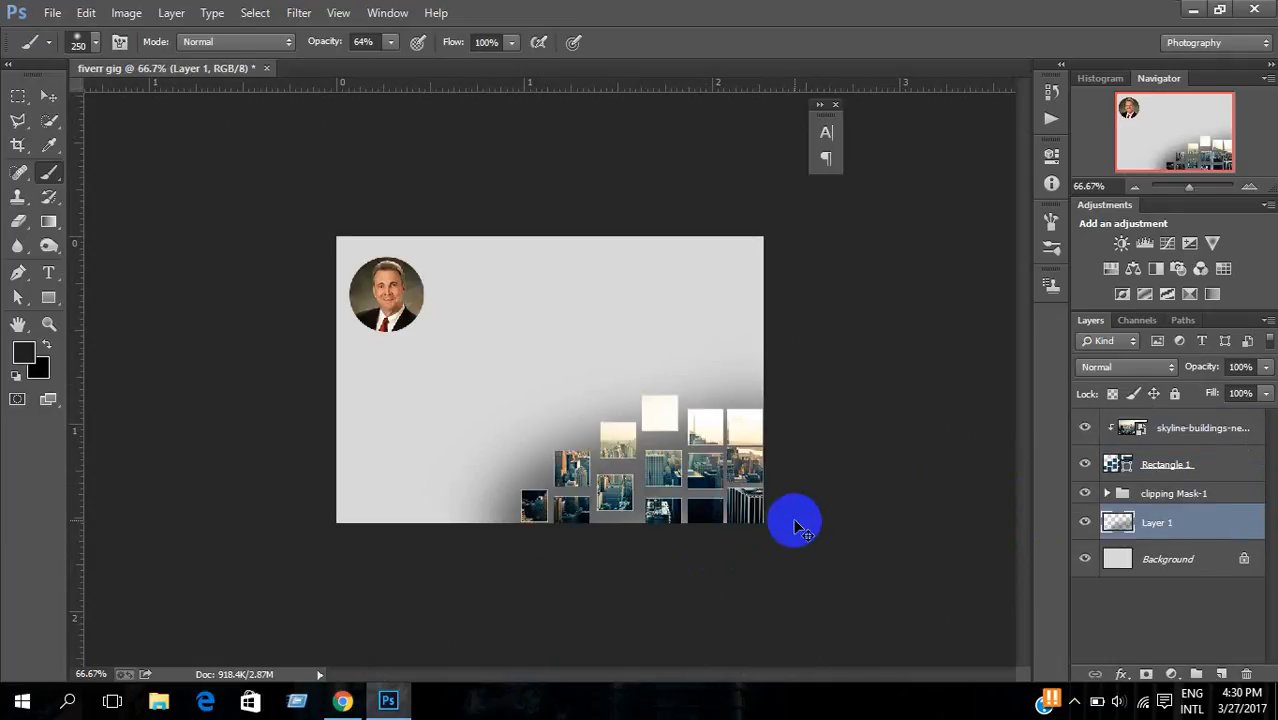
{"action": "key", "text": "ctrl+bracketright"}
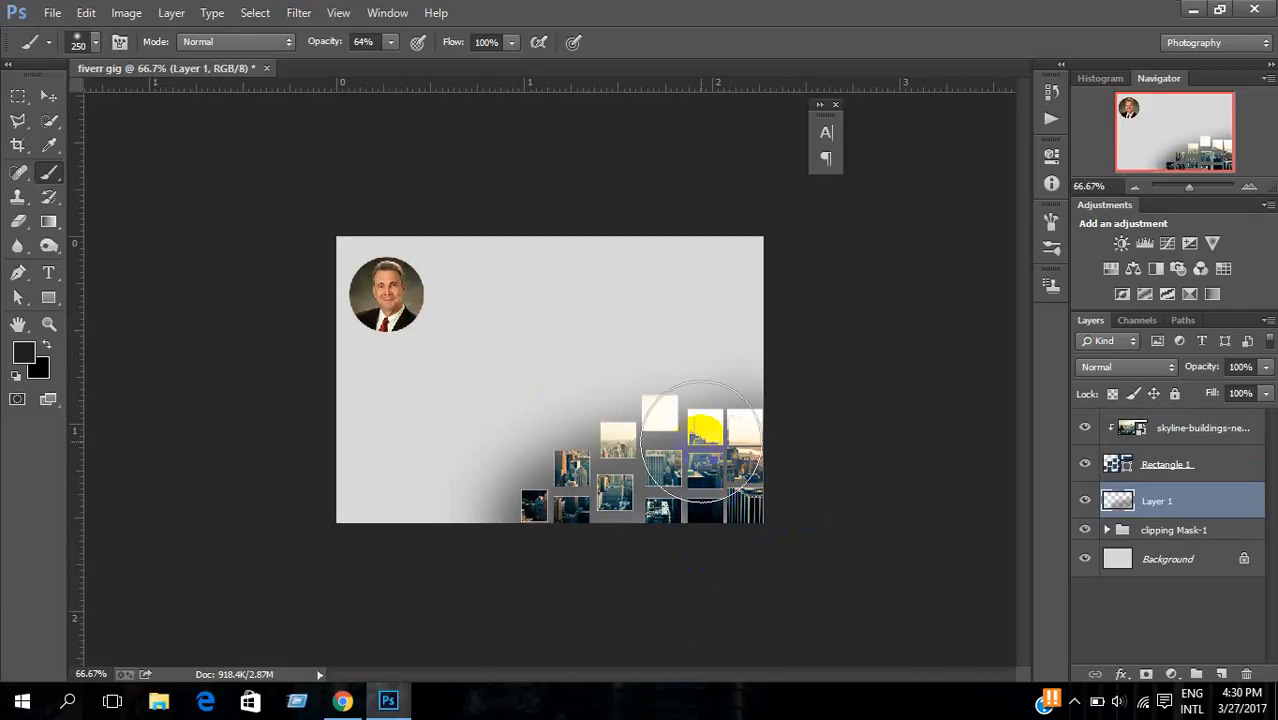
{"action": "key", "text": "Delete"}
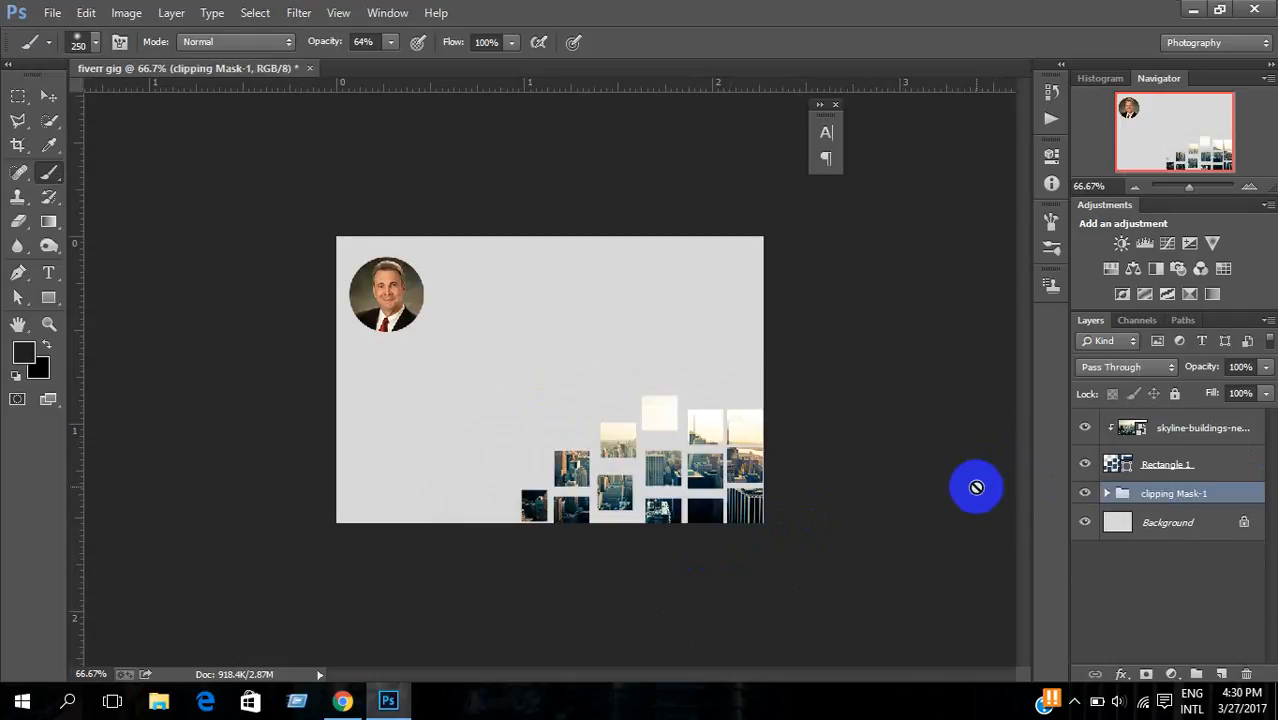
Step: Add a new layer below "Rectangle 1" and paint soft dark shading around the canvas edges and its upper-left and lower-right corners
{"action": "key", "text": "ctrl+shift+n"}
{"action": "key", "text": "Return"}
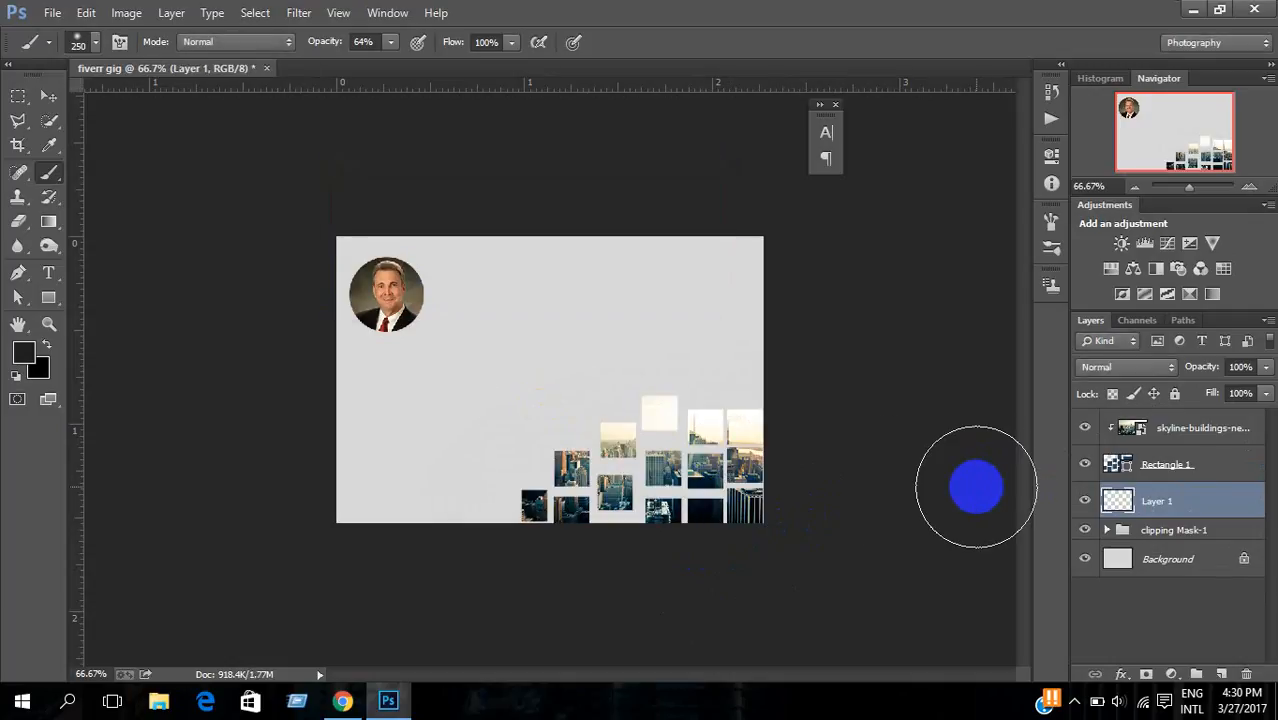
{"action": "mouse_move", "coordinate": [785, 460]}
{"action": "left_mouse_down"}
{"action": "mouse_move", "coordinate": [819, 456]}
{"action": "mouse_move", "coordinate": [702, 516]}
{"action": "mouse_move", "coordinate": [582, 545]}
{"action": "mouse_move", "coordinate": [380, 570]}
{"action": "mouse_move", "coordinate": [280, 536]}
{"action": "mouse_move", "coordinate": [228, 559]}
{"action": "mouse_move", "coordinate": [254, 357]}
{"action": "mouse_move", "coordinate": [308, 260]}
{"action": "mouse_move", "coordinate": [474, 157]}
{"action": "mouse_move", "coordinate": [613, 111]}
{"action": "mouse_move", "coordinate": [725, 434]}
{"action": "mouse_move", "coordinate": [866, 617]}
{"action": "left_mouse_up"}
{"action": "left_click_drag", "start_coordinate": [500, 405], "coordinate": [950, 483]}
{"action": "key", "text": "ctrl+0"}
{"action": "key", "text": "ctrl+plus"}
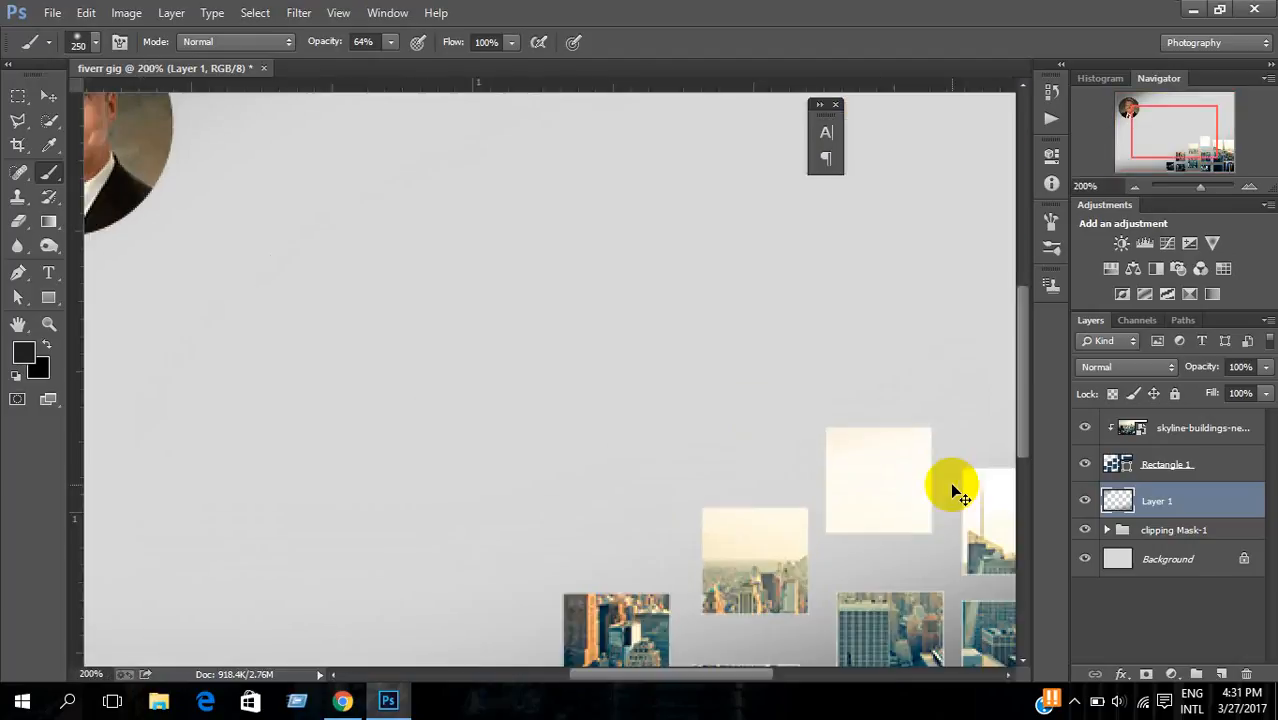
{"action": "key", "text": "ctrl+minus"}
{"action": "key", "text": "ctrl+minus"}
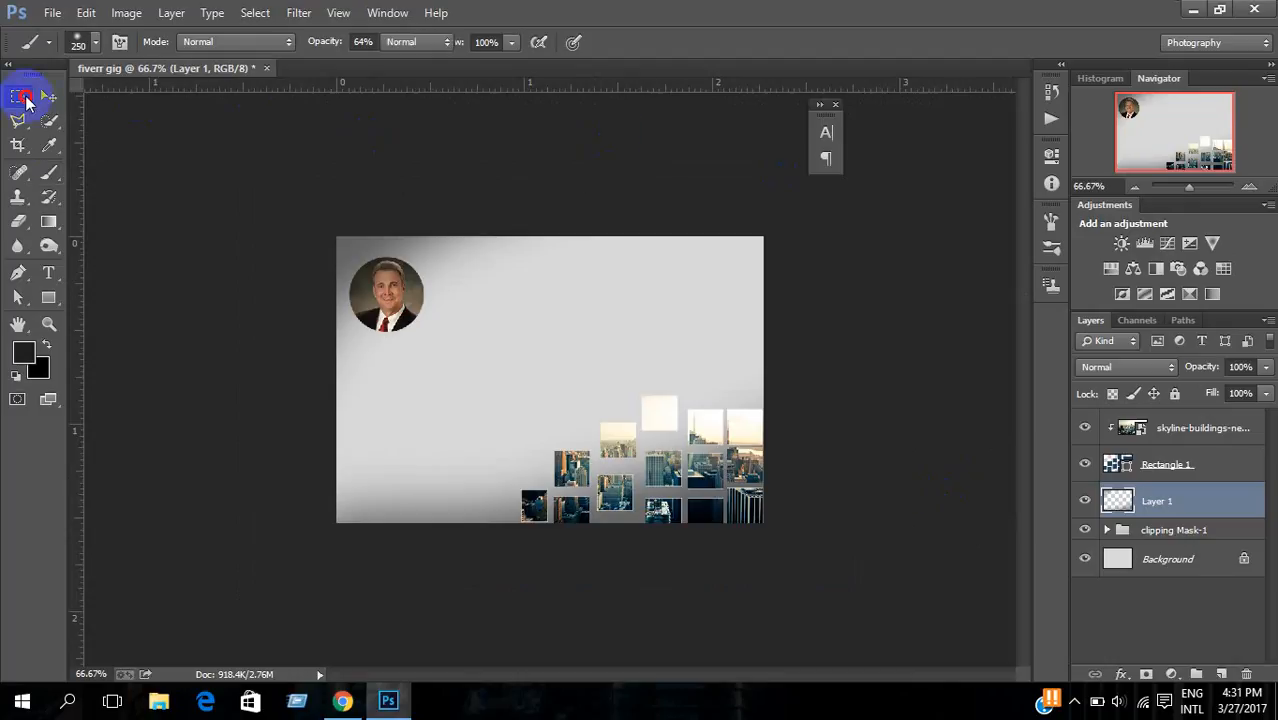
Step: Expand the "clipping Mask-1" group and select the portrait's "Ellipse 1" layer
{"action": "left_click", "coordinate": [18, 96]}
{"action": "left_click", "coordinate": [50, 298]}
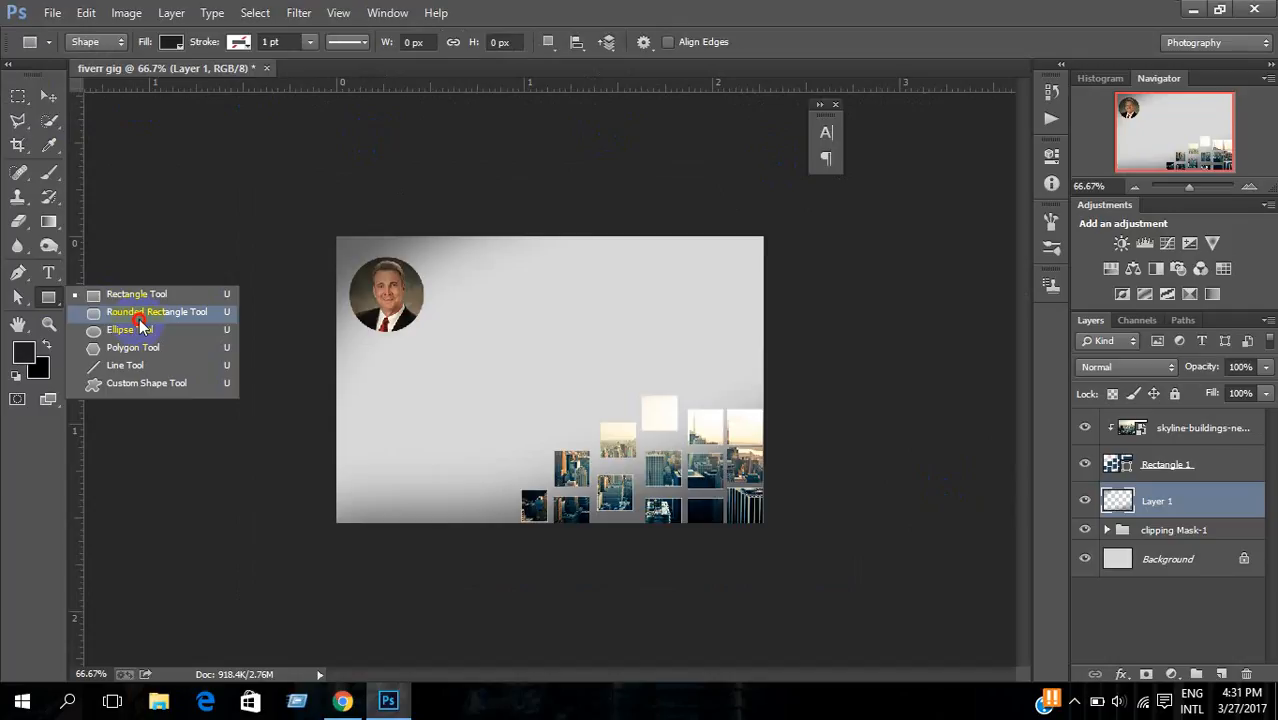
{"action": "left_click", "coordinate": [160, 332]}
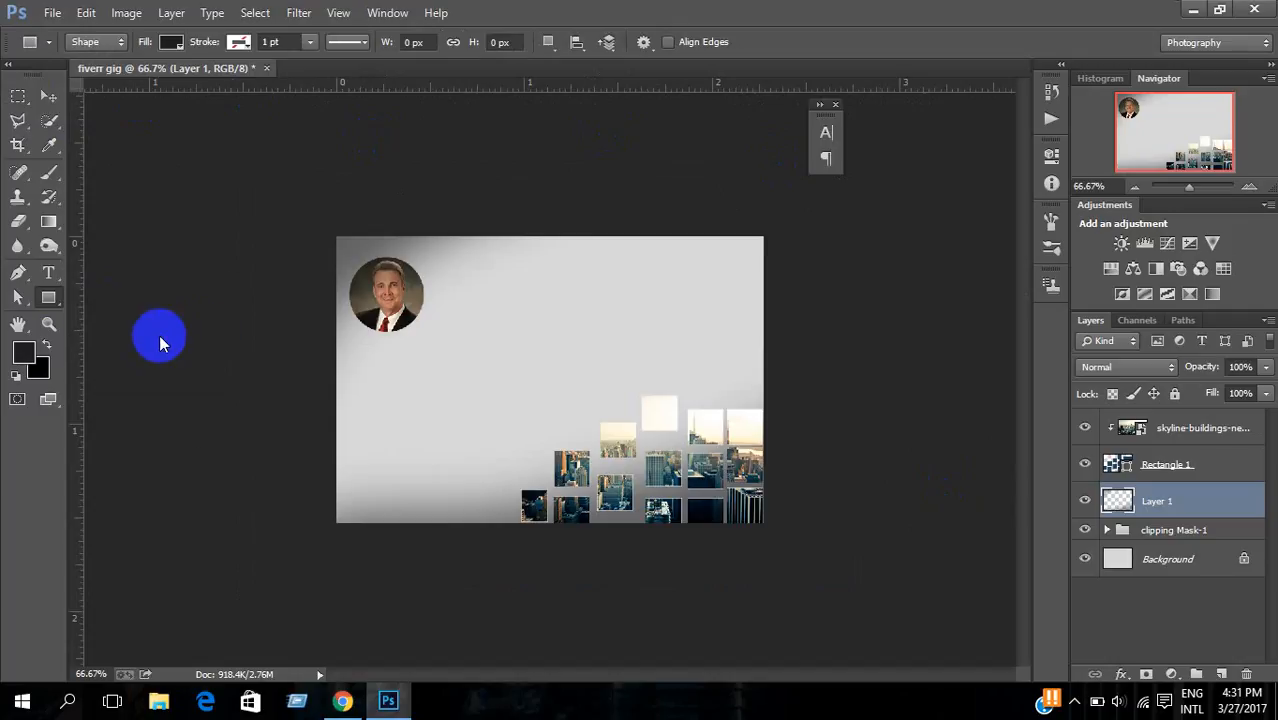
{"action": "left_click_drag", "start_coordinate": [456, 271], "coordinate": [611, 438]}
{"action": "left_click_drag", "start_coordinate": [513, 334], "coordinate": [626, 431]}
{"action": "left_click", "coordinate": [49, 96]}
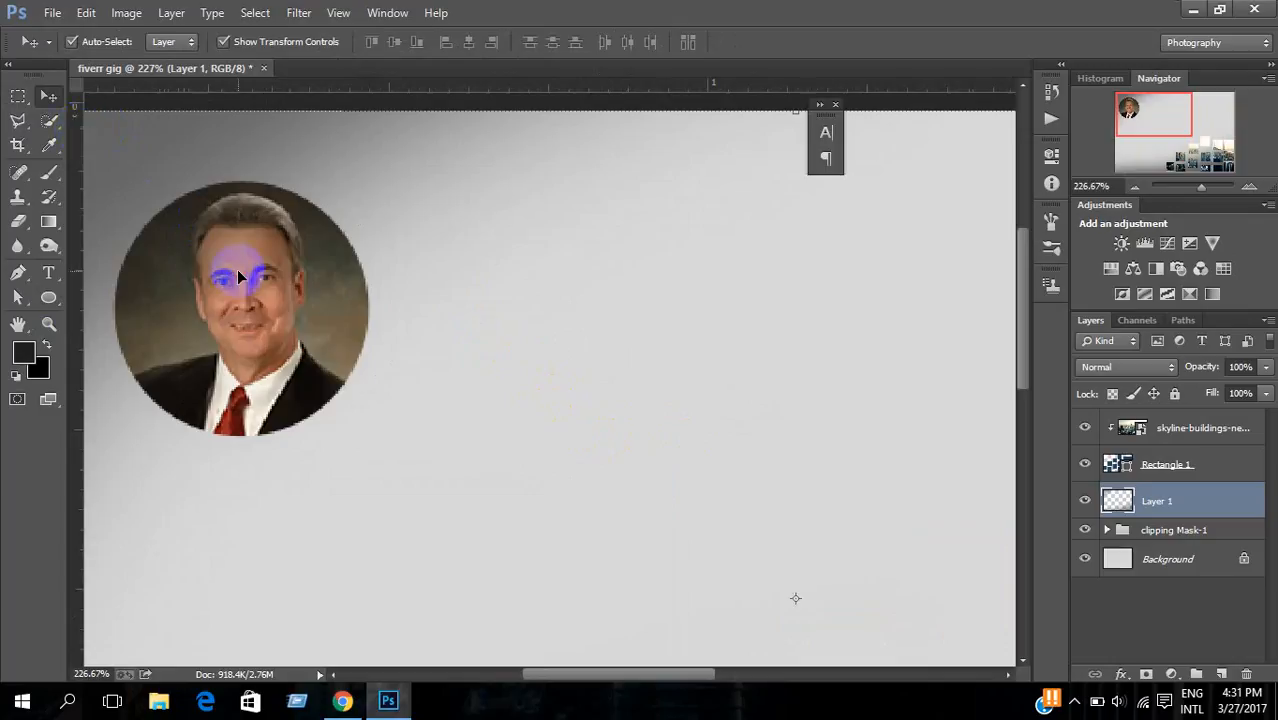
{"action": "left_click", "coordinate": [1121, 530]}
{"action": "left_click", "coordinate": [1107, 530]}
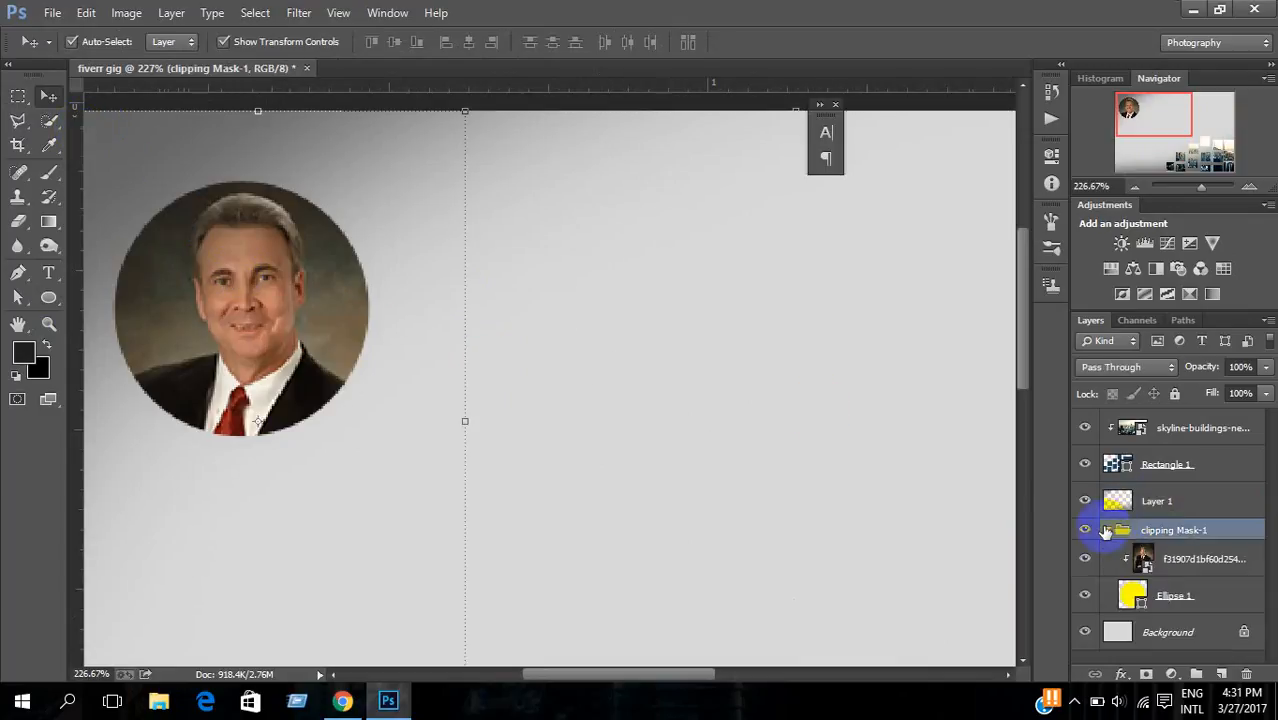
{"action": "left_click", "coordinate": [1186, 597]}
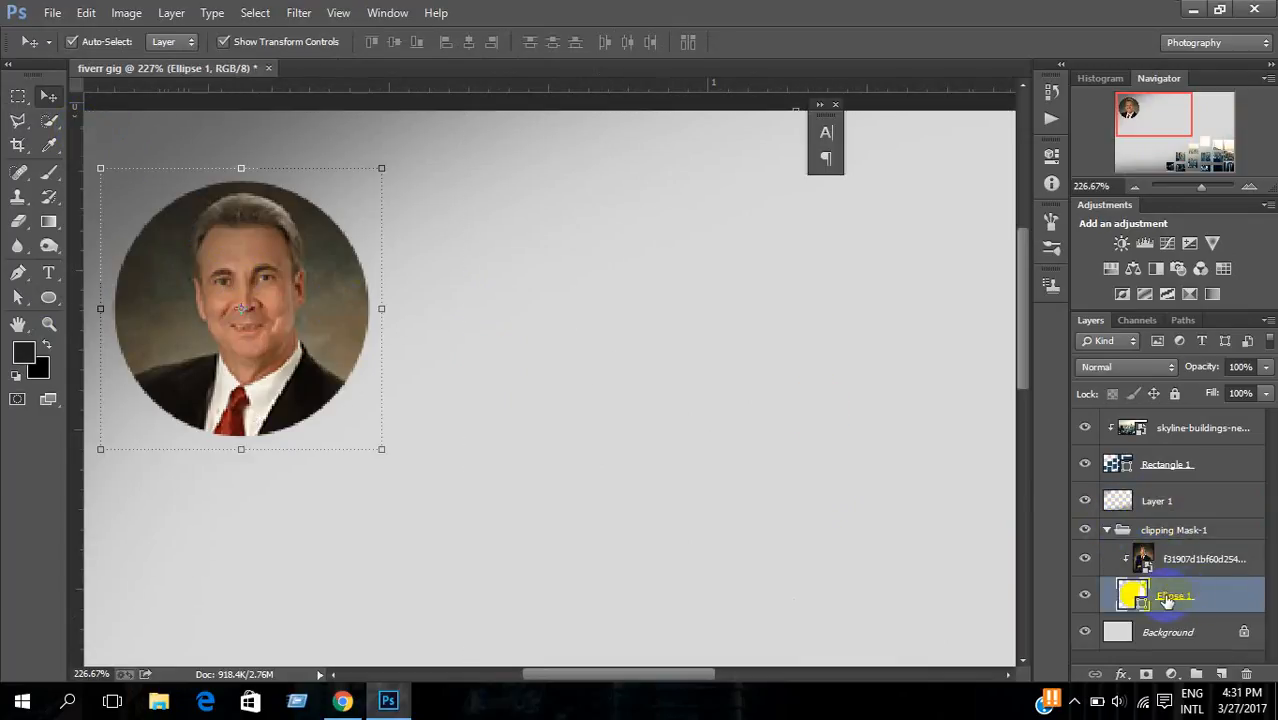
Step: Change the stroke colour of "Ellipse 1" to a medium grey, trying black first
{"action": "left_click", "coordinate": [57, 299]}
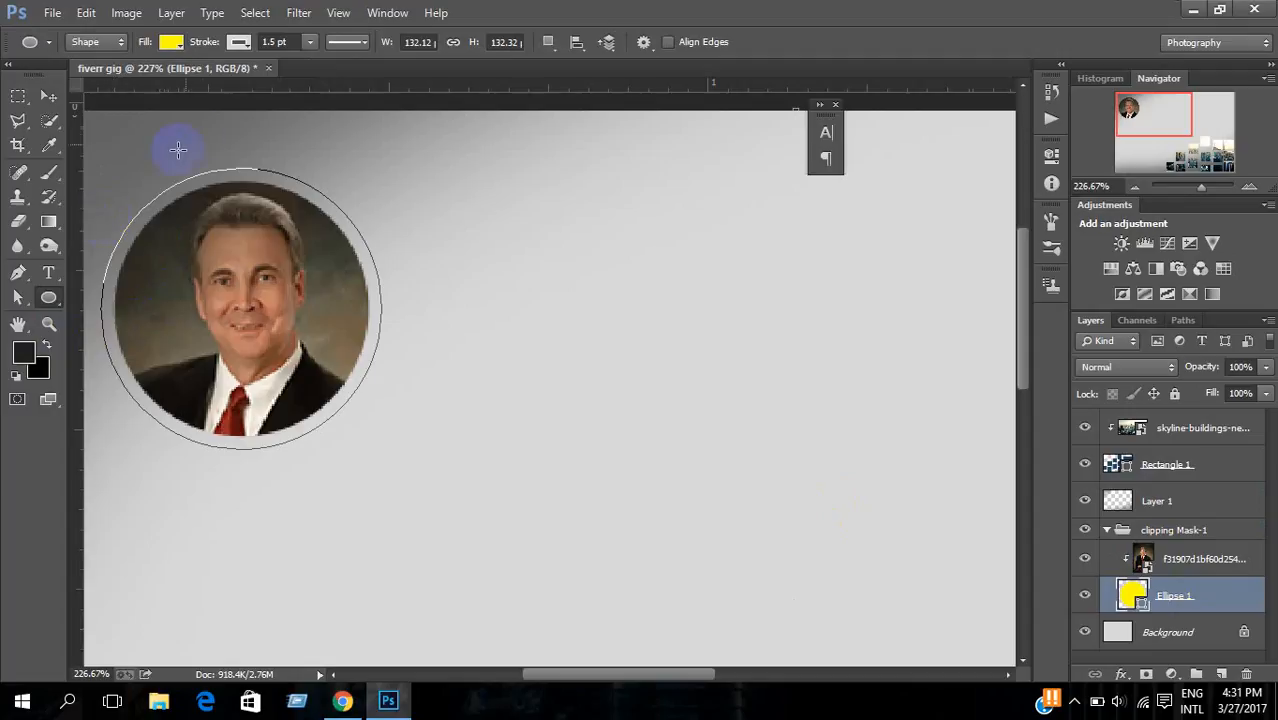
{"action": "left_click", "coordinate": [240, 43]}
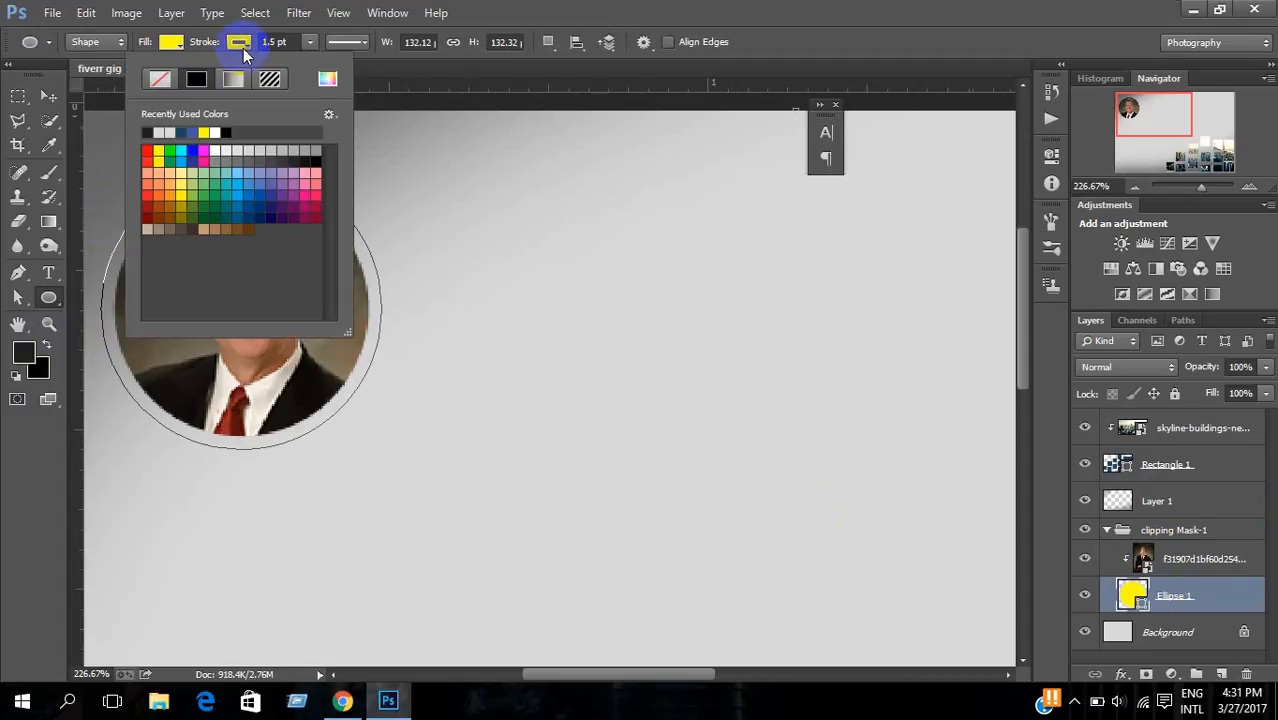
{"action": "left_click", "coordinate": [226, 131]}
{"action": "left_click", "coordinate": [235, 78]}
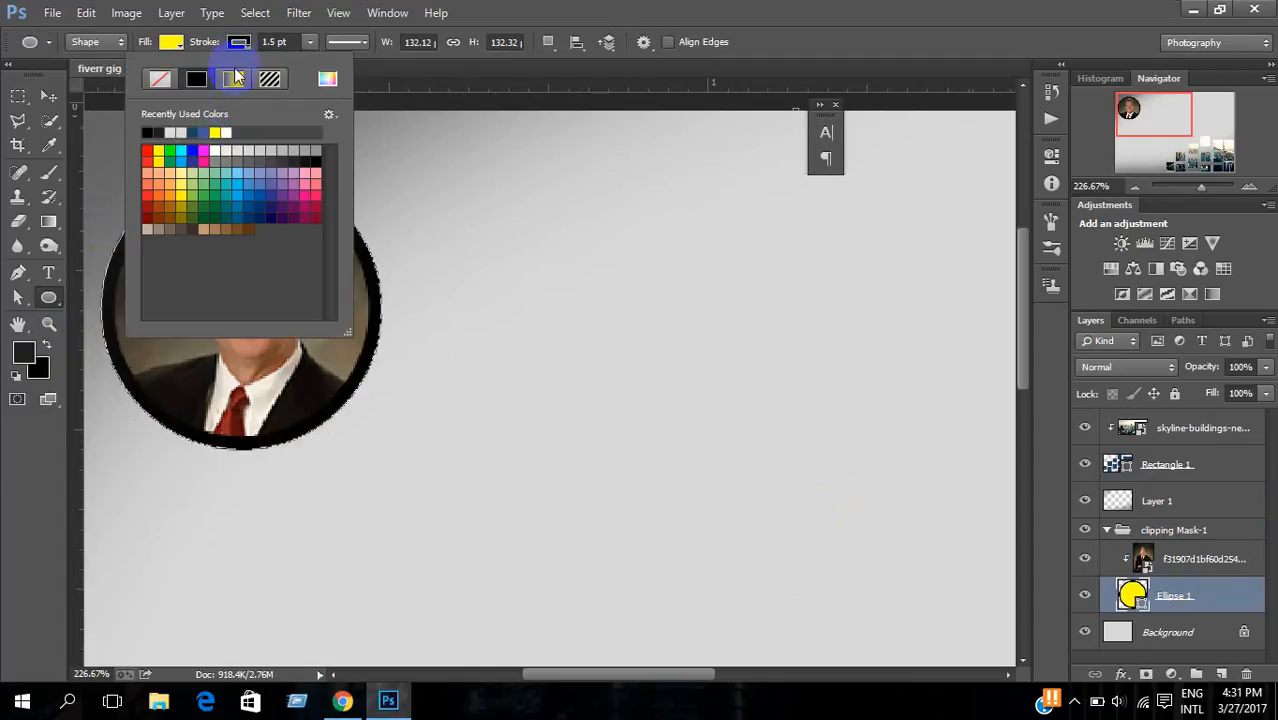
{"action": "left_click", "coordinate": [256, 155]}
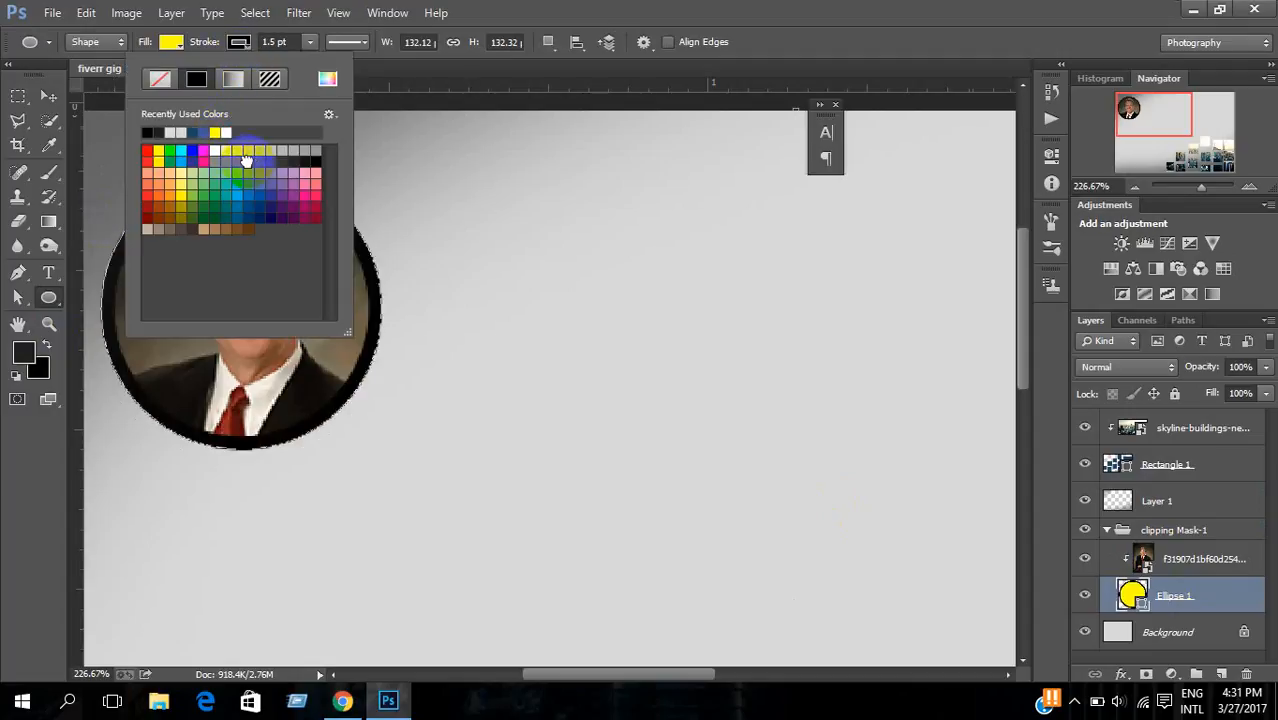
{"action": "left_click", "coordinate": [219, 160]}
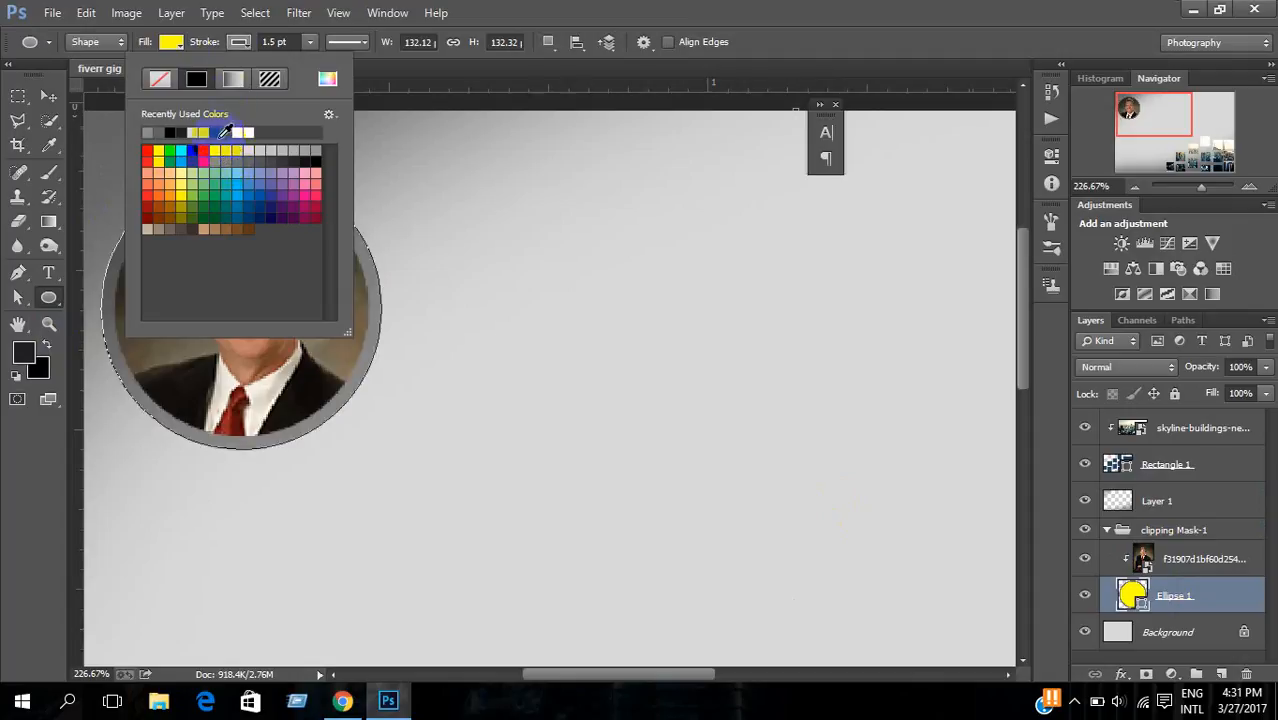
Step: Reduce the stroke width of the grey ring around the portrait and deselect the shape tool
{"action": "left_click", "coordinate": [270, 43]}
{"action": "left_click", "coordinate": [272, 41]}
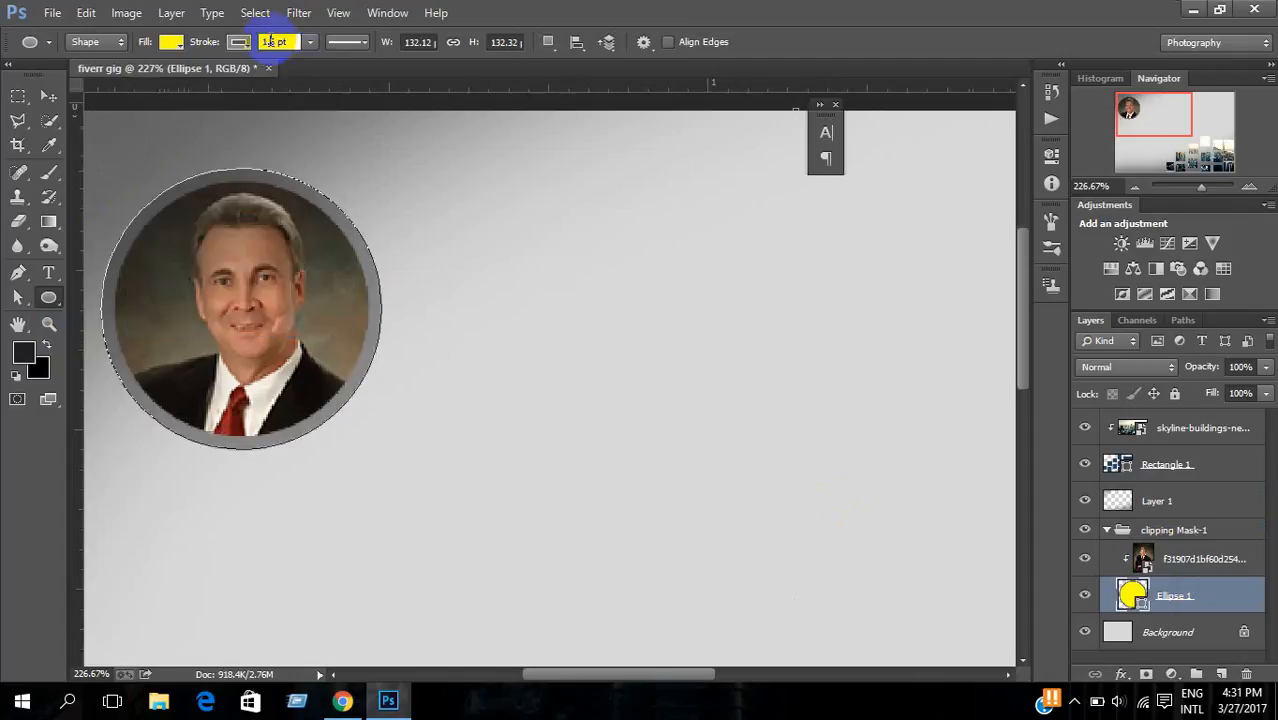
{"action": "left_click_drag", "start_coordinate": [277, 42], "coordinate": [249, 44]}
{"action": "key", "text": "Return"}
{"action": "left_click", "coordinate": [14, 96]}
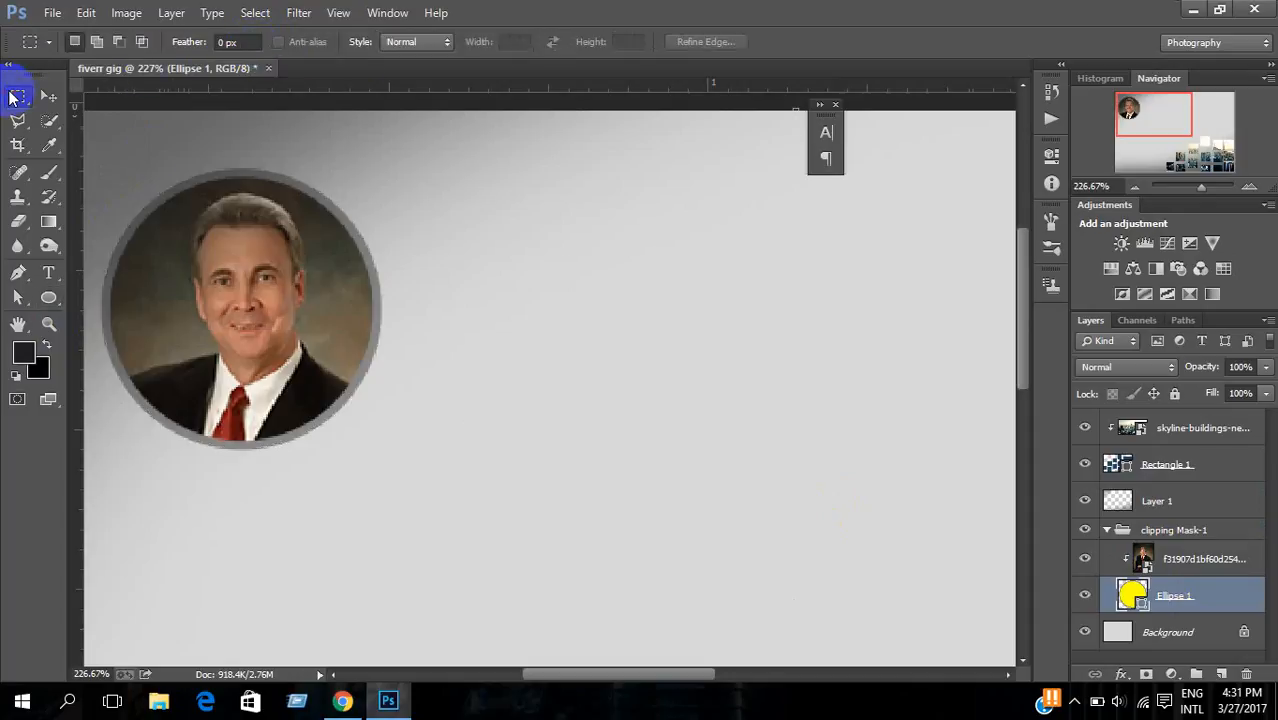
{"action": "key", "text": "ctrl+0"}
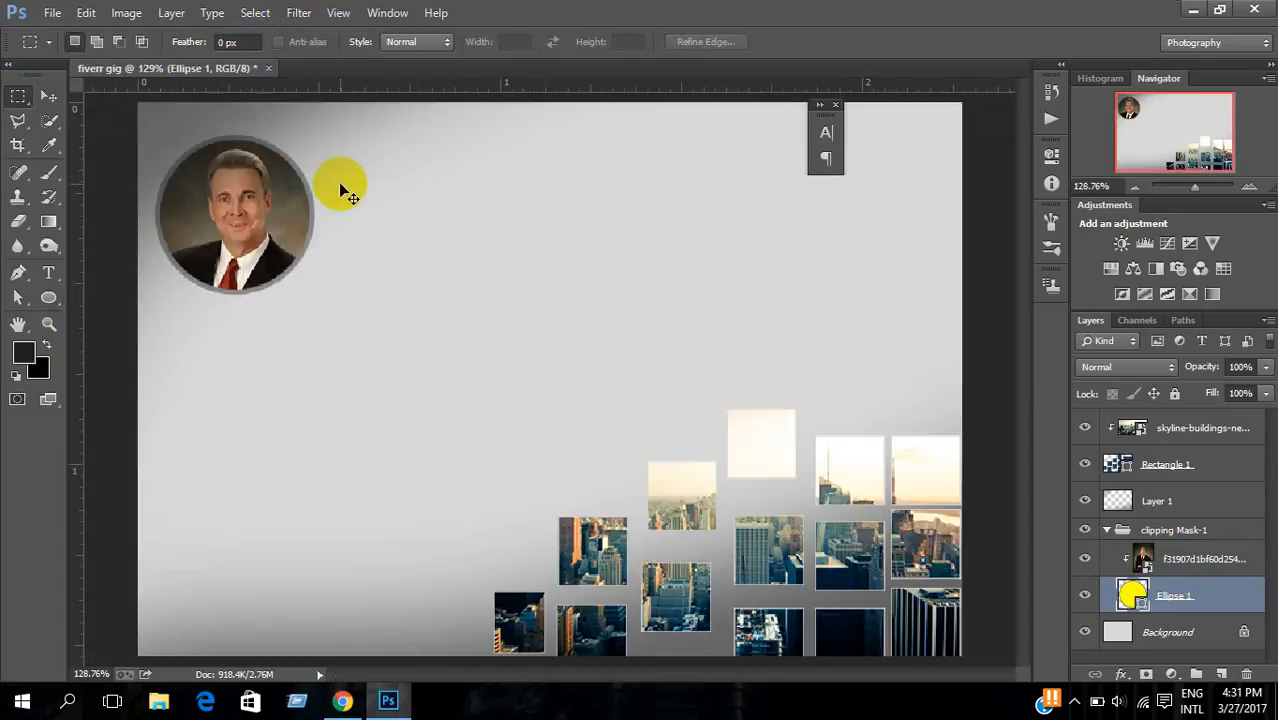
{"action": "left_click", "coordinate": [104, 222]}
Step: Group the skyline, "Rectangle 1" and "Layer 1" layers as "clipping mask-2" and collapse the "clipping Mask-1" group
{"action": "left_click", "coordinate": [1203, 430]}
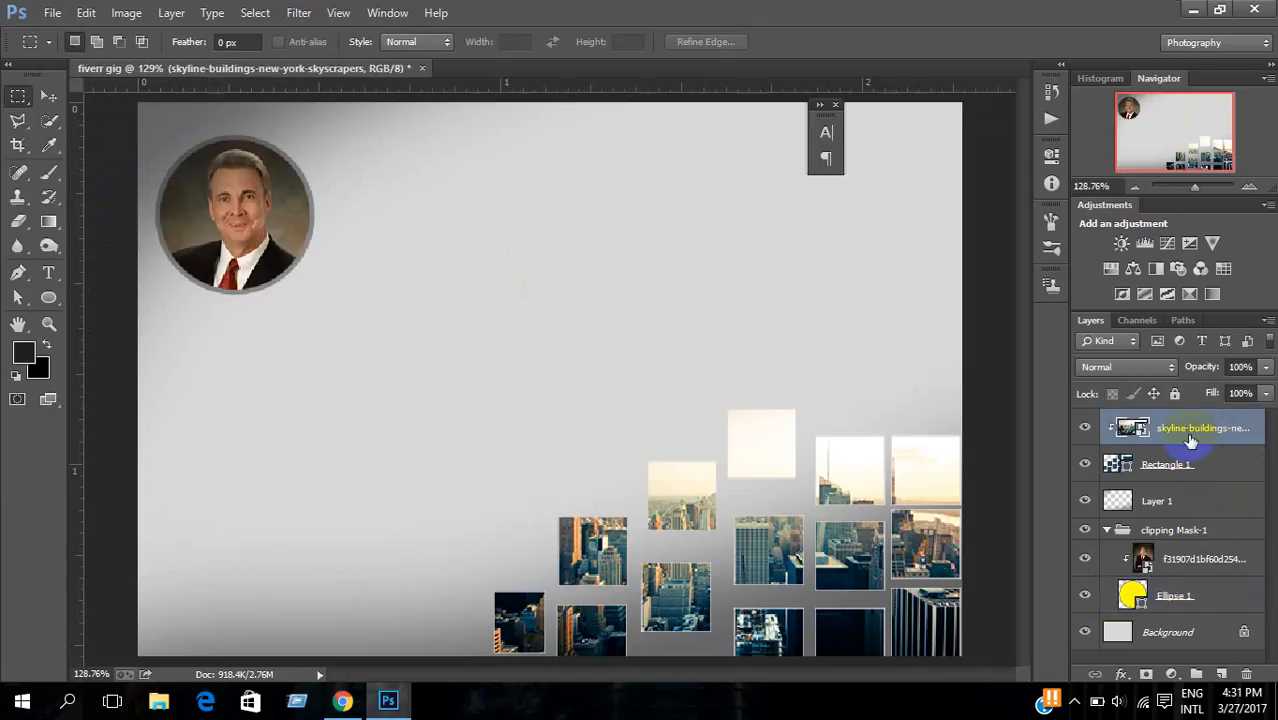
{"action": "left_click", "coordinate": [1212, 465], "text": "shift"}
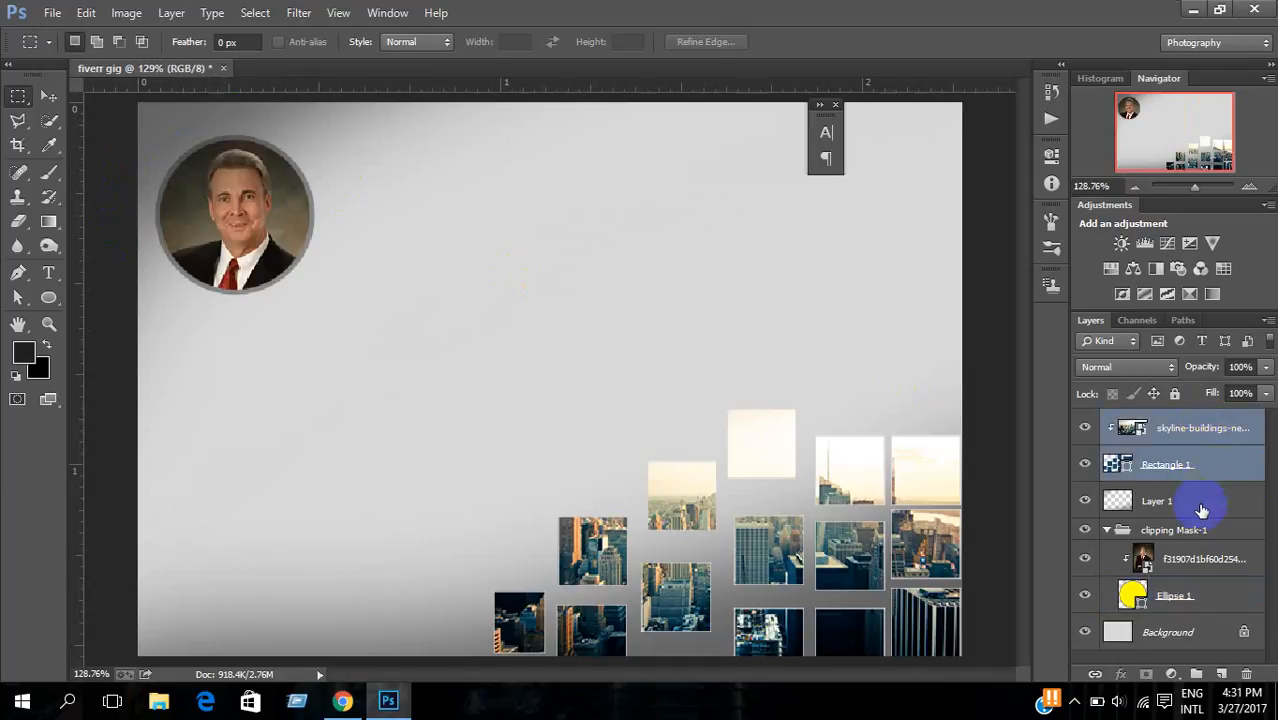
{"action": "left_click", "coordinate": [1201, 511], "text": "shift"}
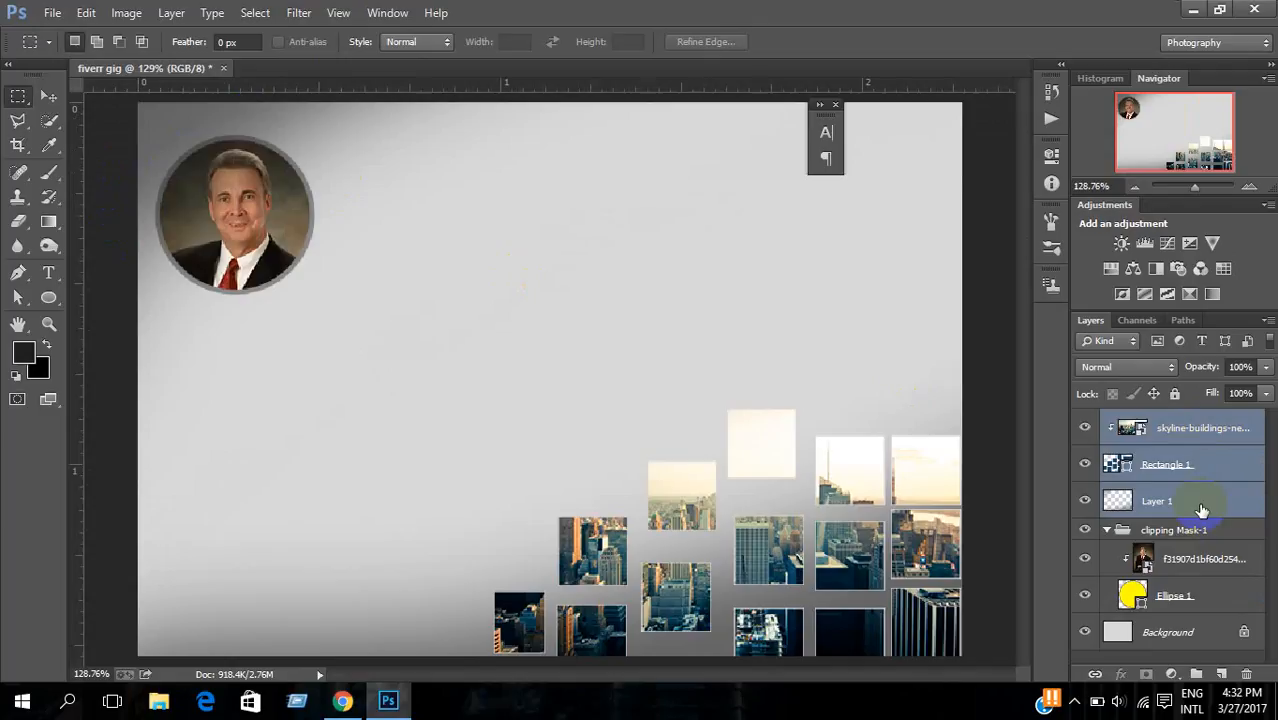
{"action": "key", "text": "ctrl+g"}
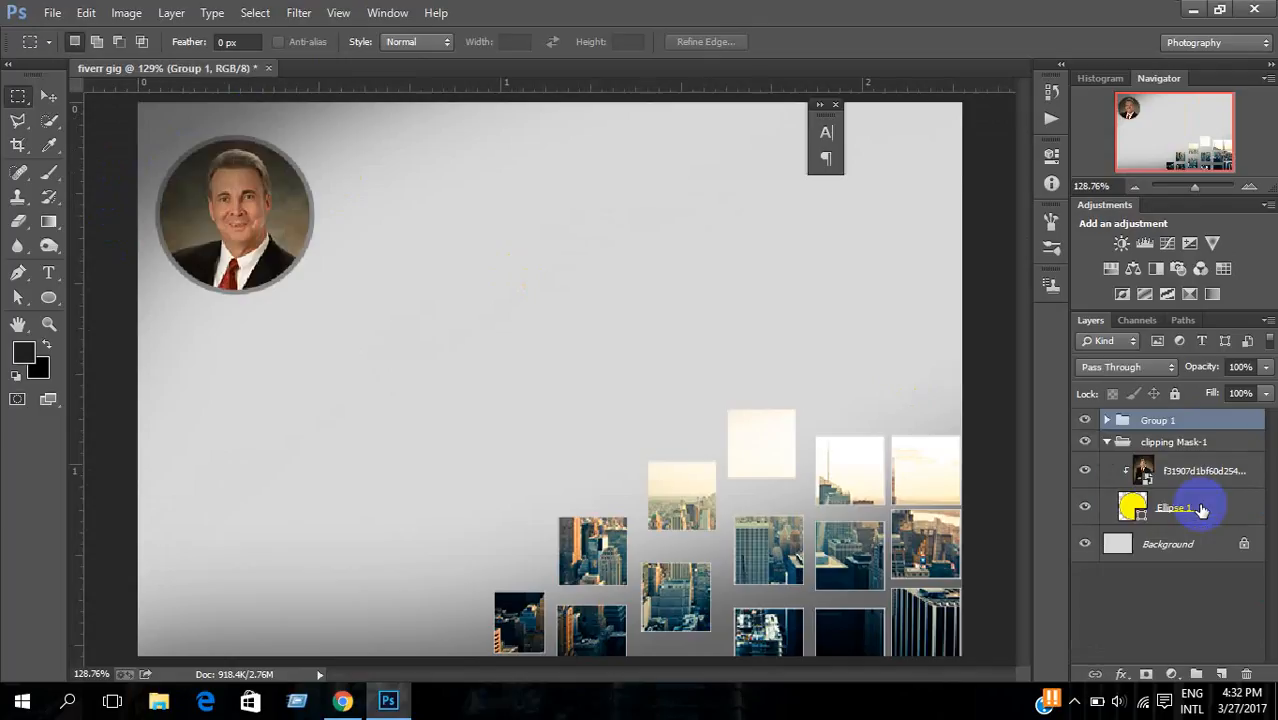
{"action": "double_click", "coordinate": [1164, 423]}
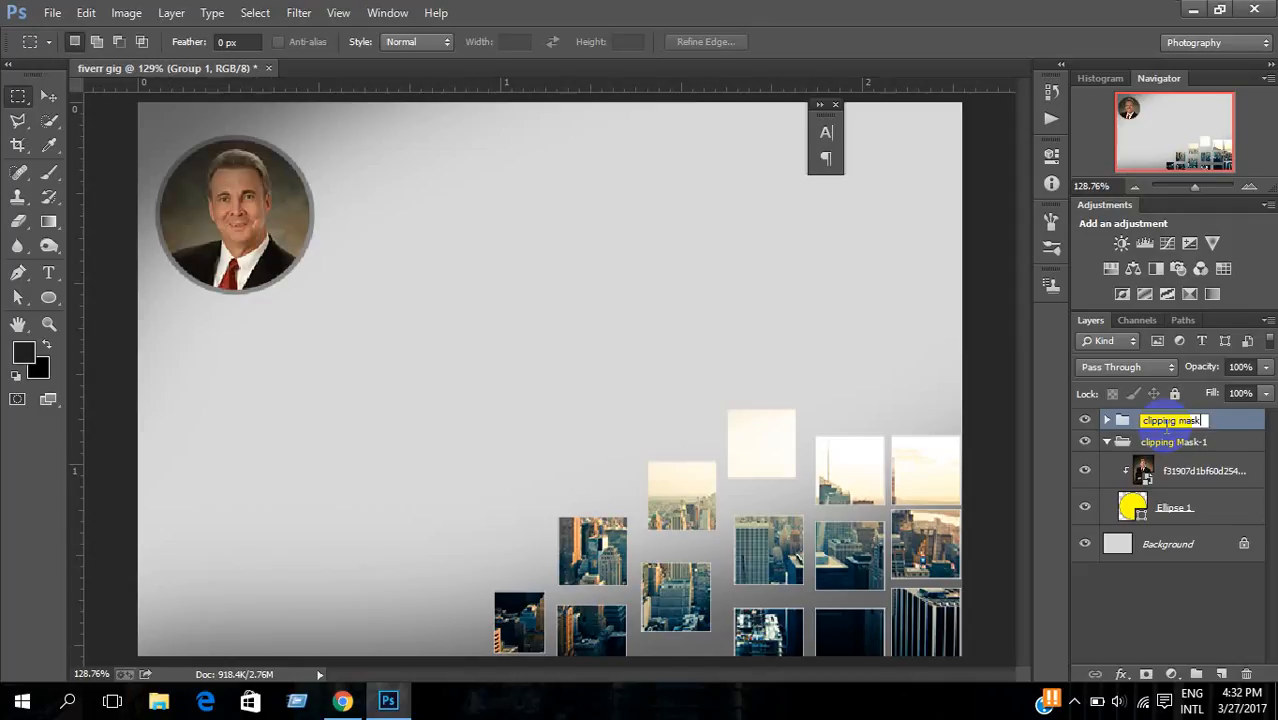
{"action": "key", "text": "Return"}
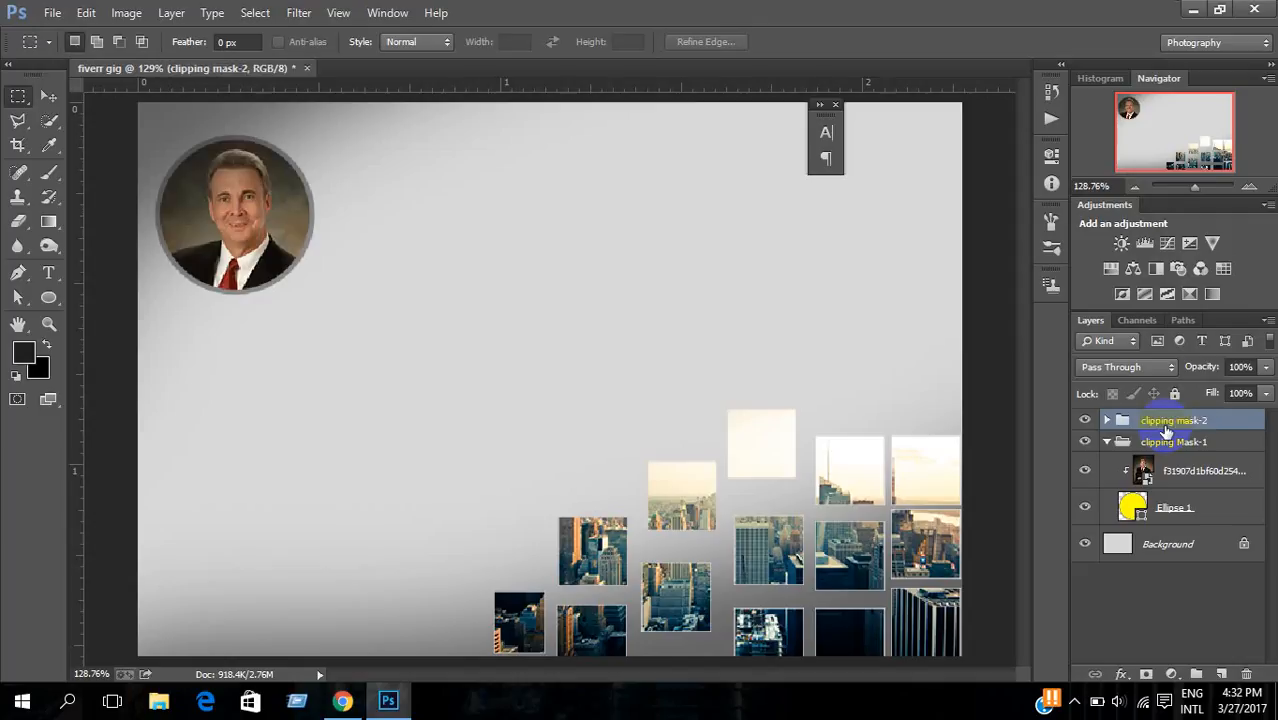
{"action": "left_click", "coordinate": [1104, 443]}
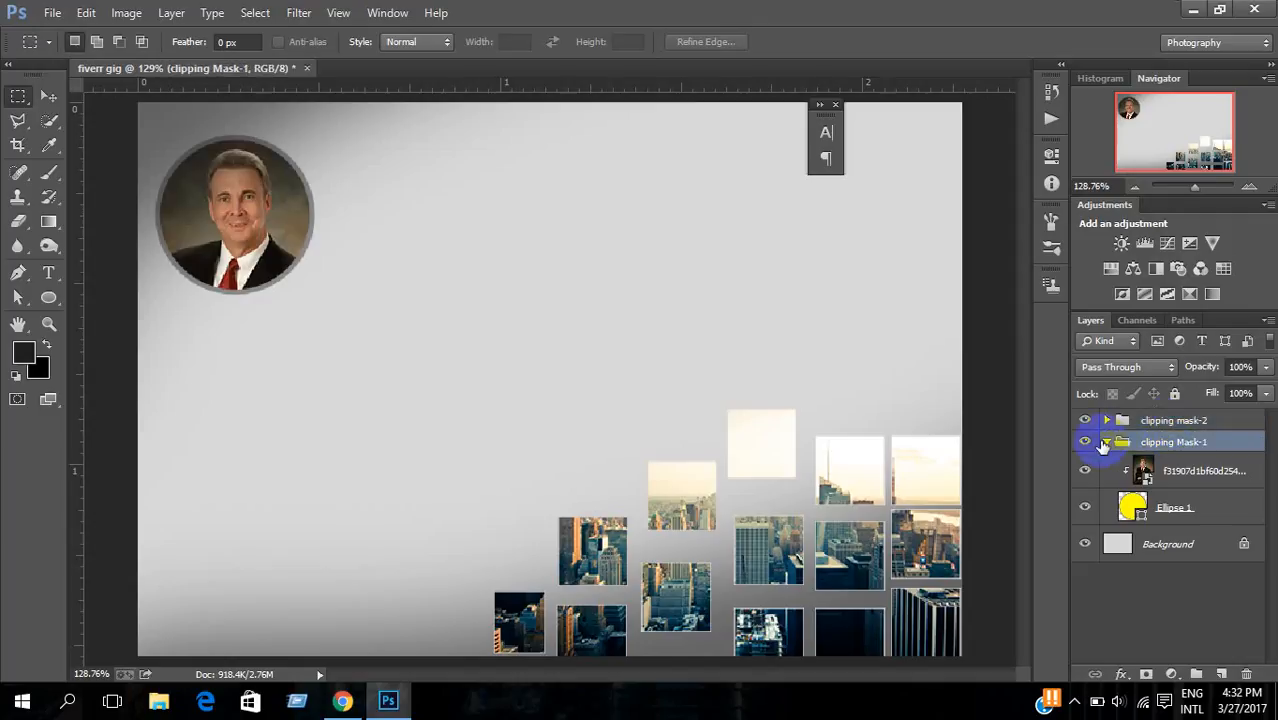
{"action": "left_click", "coordinate": [1105, 446]}
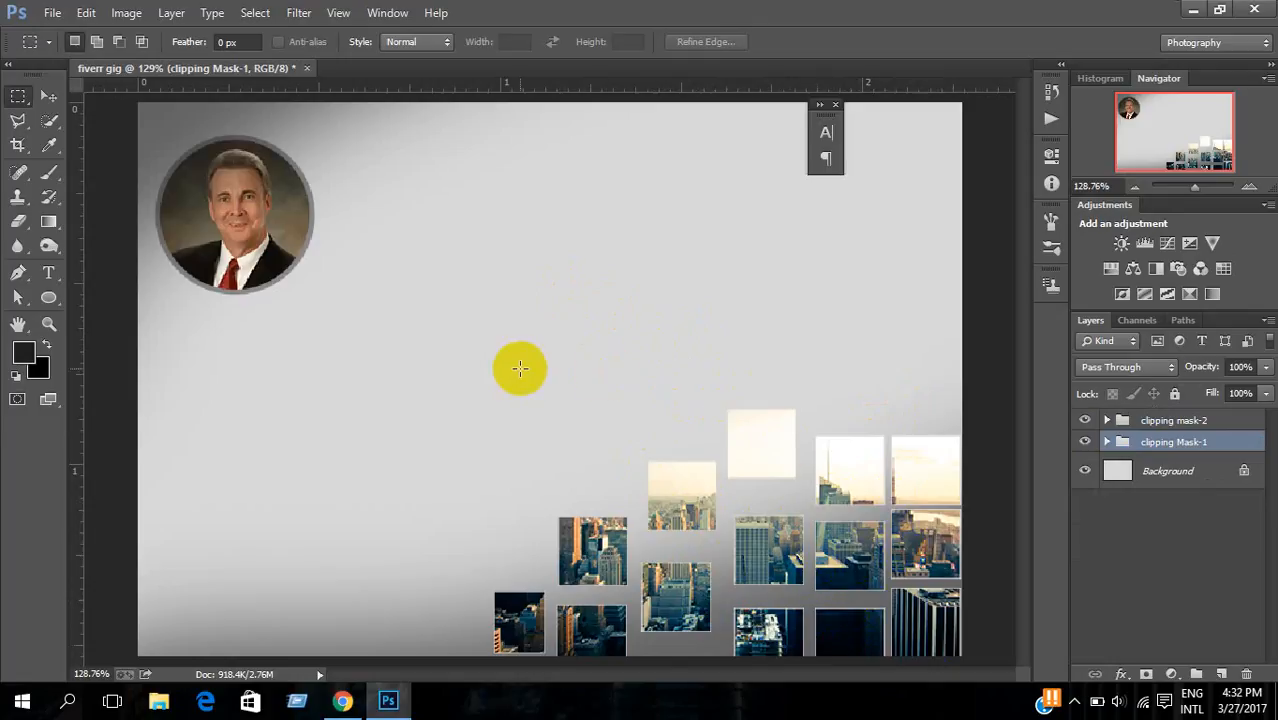
Step: Add a new layer above "clipping Mask-1" and draw an ellipse-shape circle about 74 px wide near the canvas's upper-right corner
{"action": "key", "text": "ctrl+minus"}
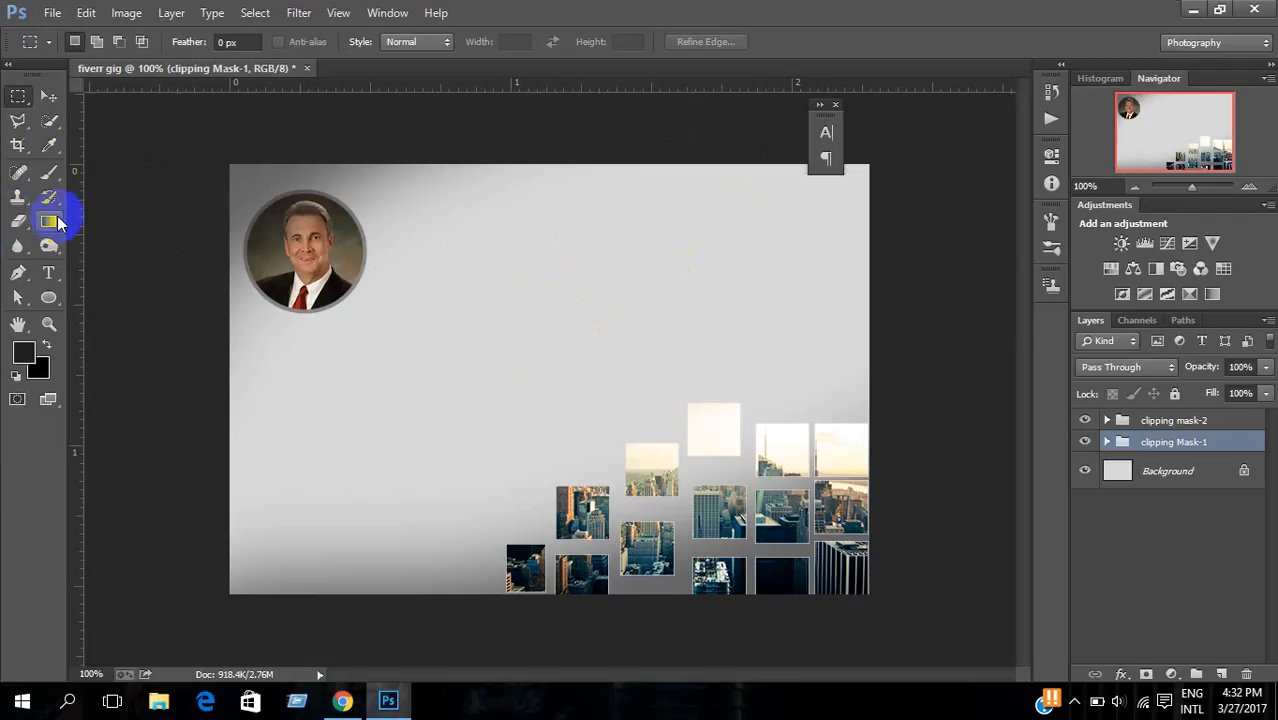
{"action": "left_click_drag", "start_coordinate": [51, 295], "coordinate": [124, 340]}
{"action": "left_click", "coordinate": [834, 104]}
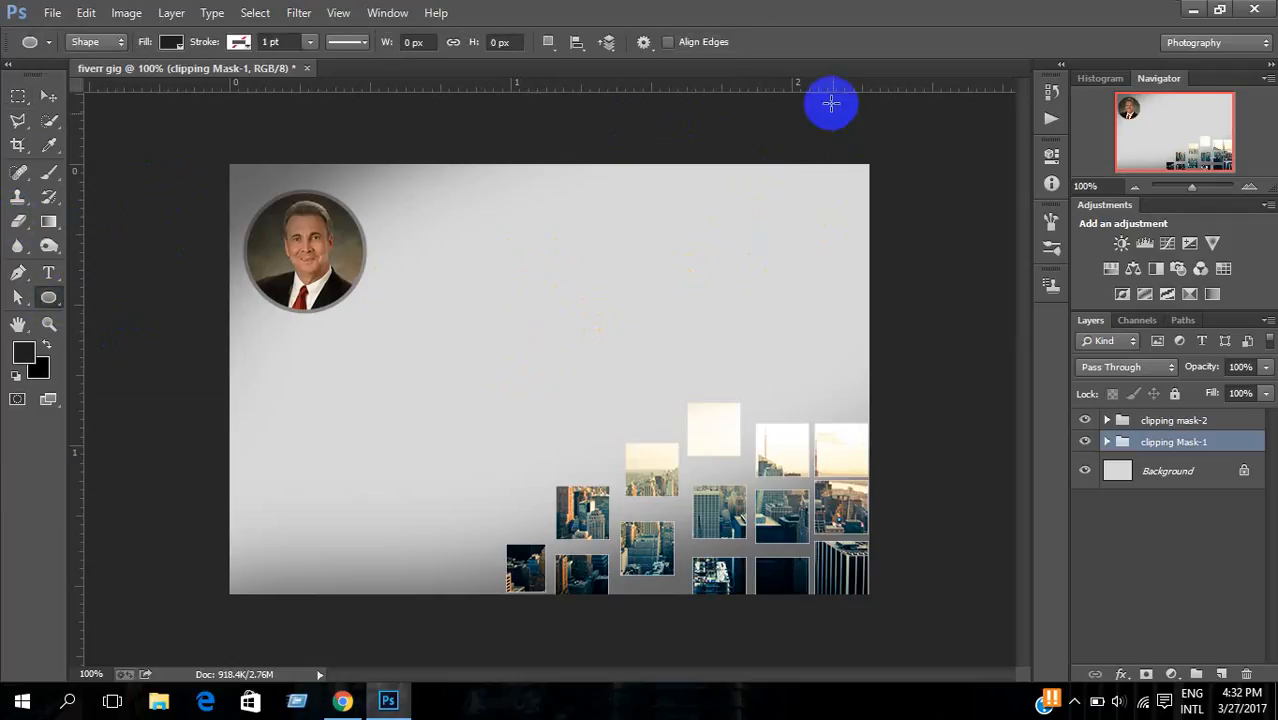
{"action": "key", "text": "ctrl+shift+n"}
{"action": "key", "text": "Return"}
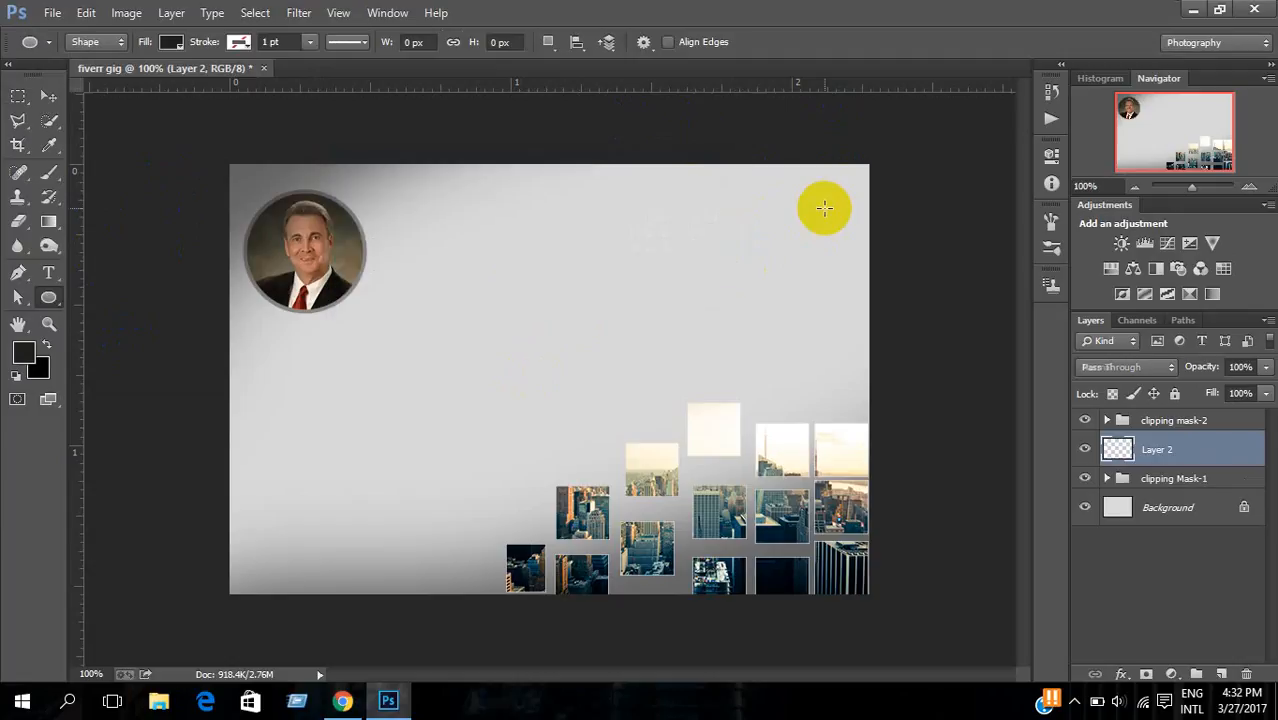
{"action": "left_click_drag", "start_coordinate": [779, 187], "coordinate": [850, 278]}
Step: Change the new circle's fill to the light background grey and give it a medium grey stroke
{"action": "left_click", "coordinate": [1001, 147]}
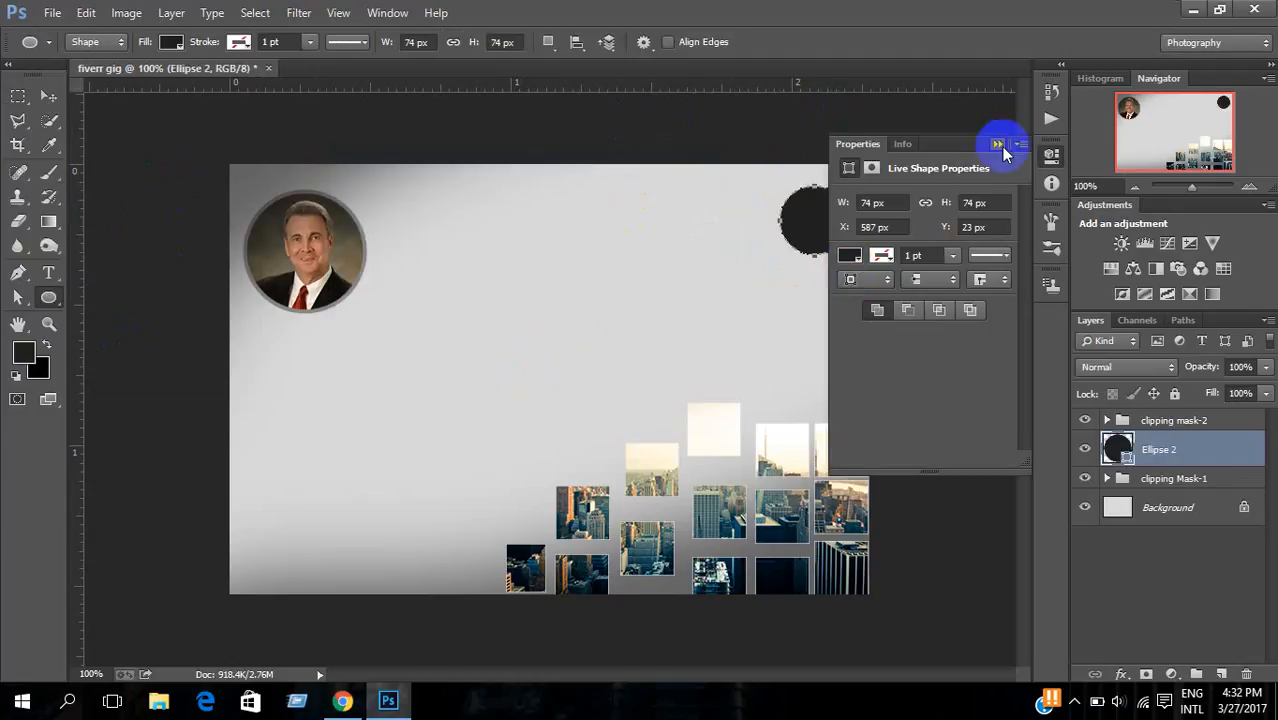
{"action": "left_click_drag", "start_coordinate": [952, 145], "coordinate": [1066, 164]}
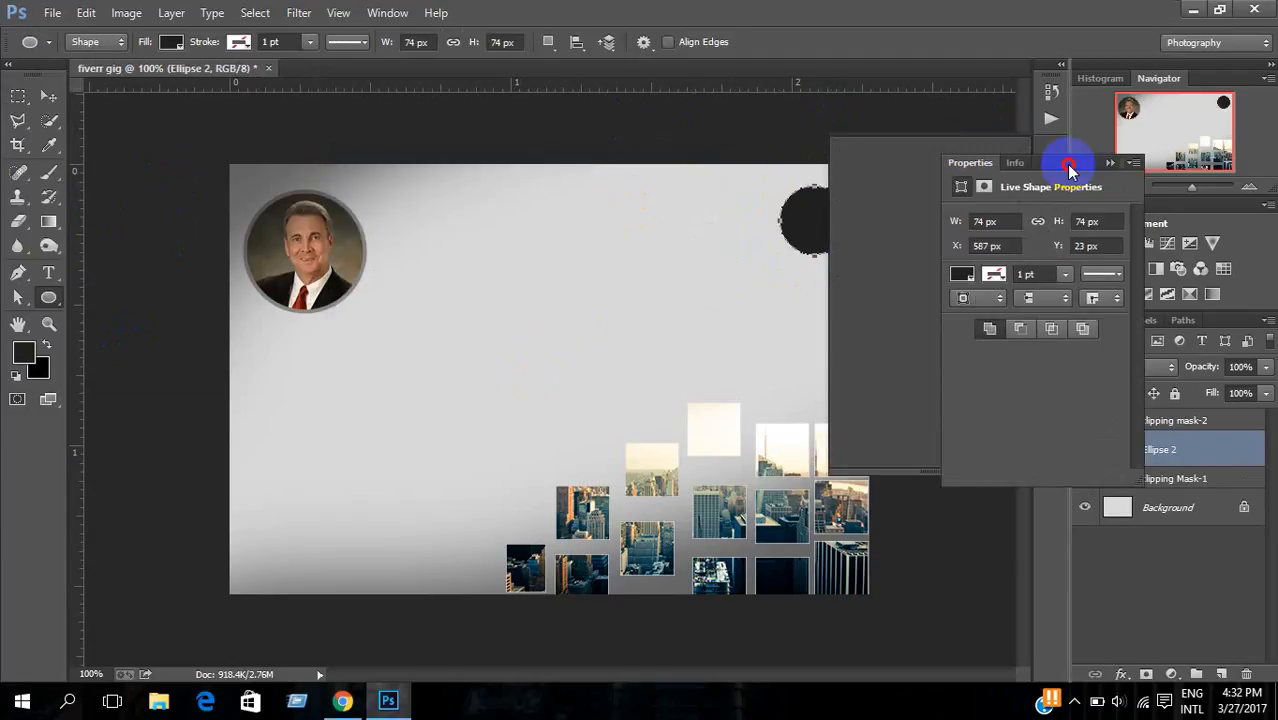
{"action": "left_click", "coordinate": [963, 278]}
{"action": "left_click", "coordinate": [1007, 362]}
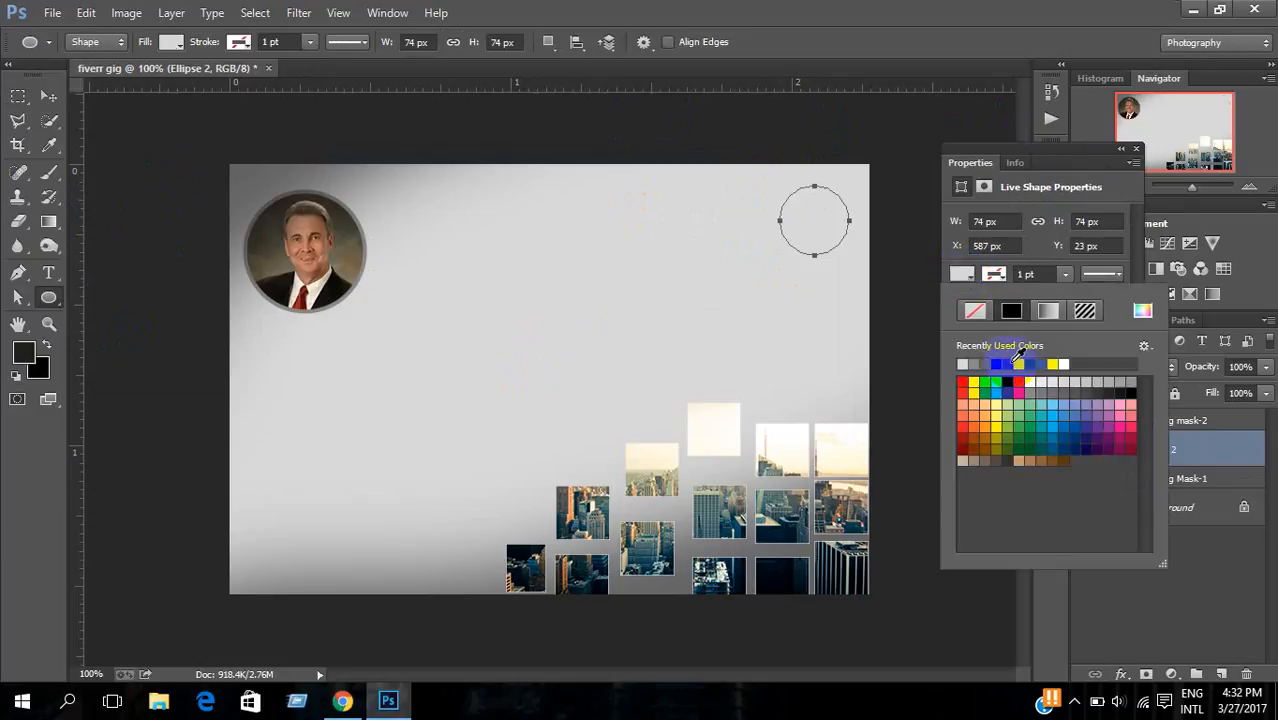
{"action": "left_click", "coordinate": [1000, 279]}
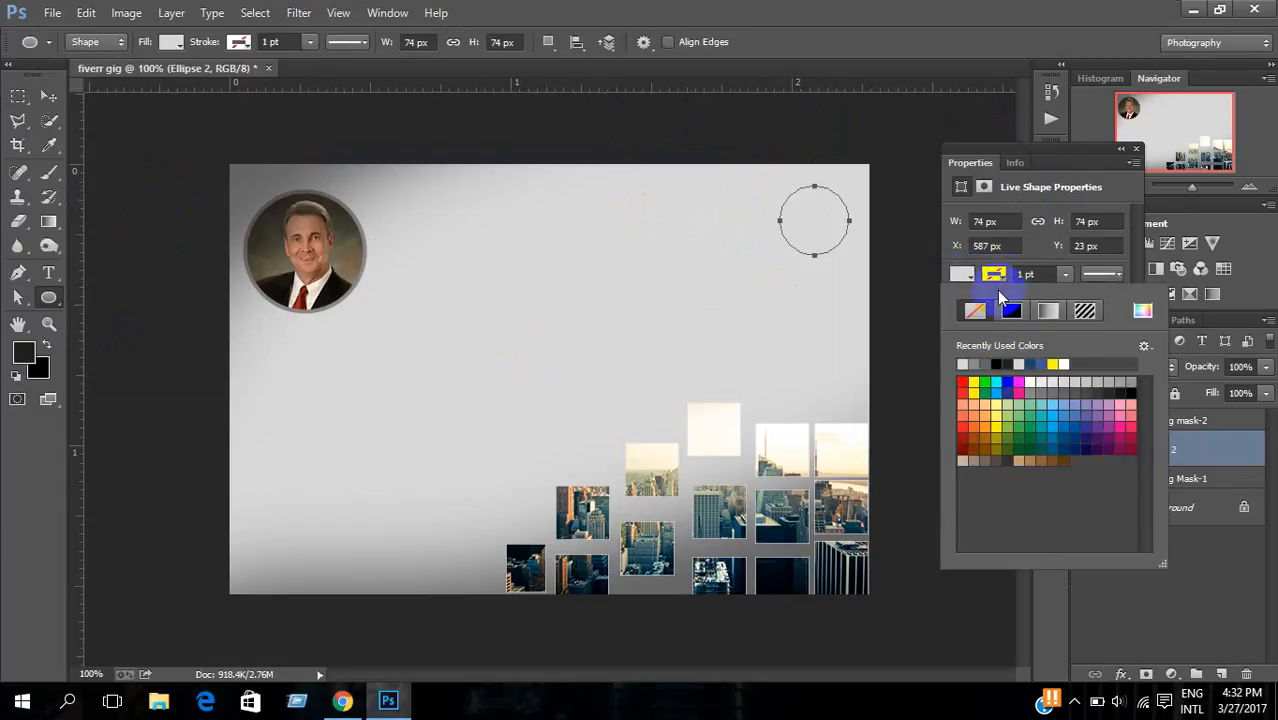
{"action": "left_click", "coordinate": [1125, 383]}
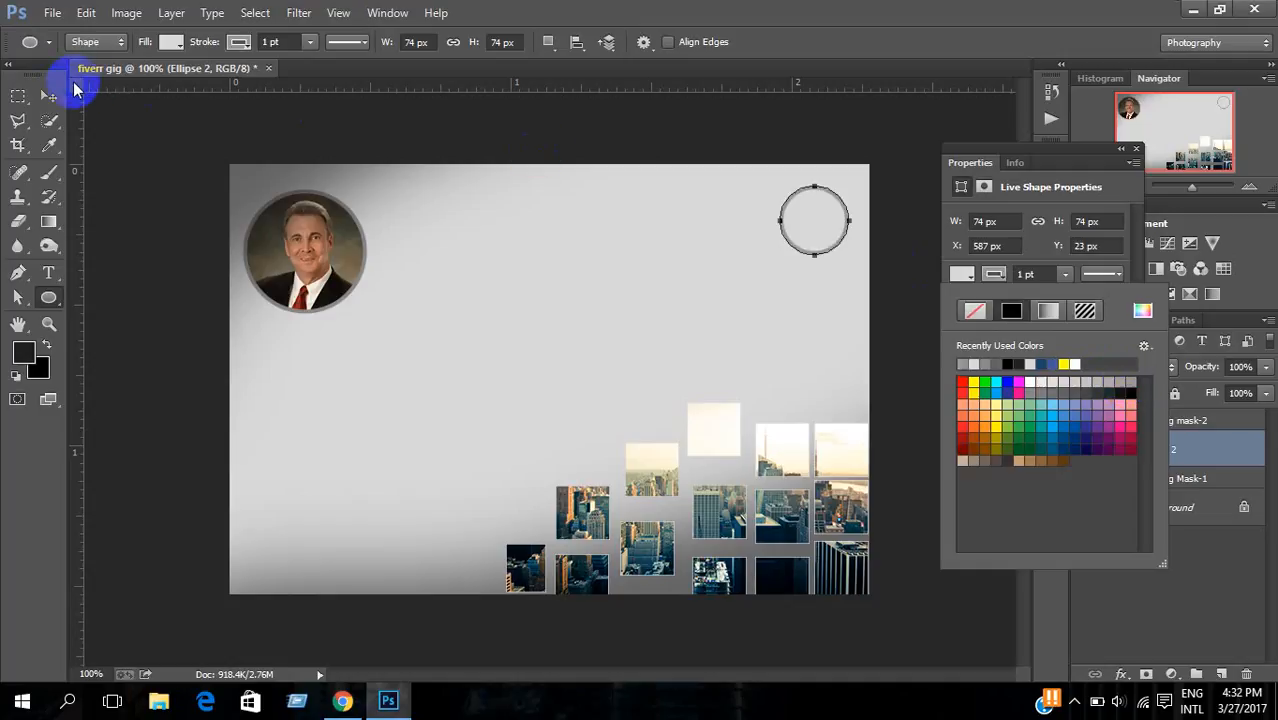
Step: Duplicate the grey-ringed circle repeatedly around the canvas's upper-right area and scale the leftmost lower copy to about 82% (61 px wide)
{"action": "left_click", "coordinate": [50, 96]}
{"action": "left_click_drag", "start_coordinate": [806, 240], "coordinate": [622, 270]}
{"action": "key", "text": "ctrl+t"}
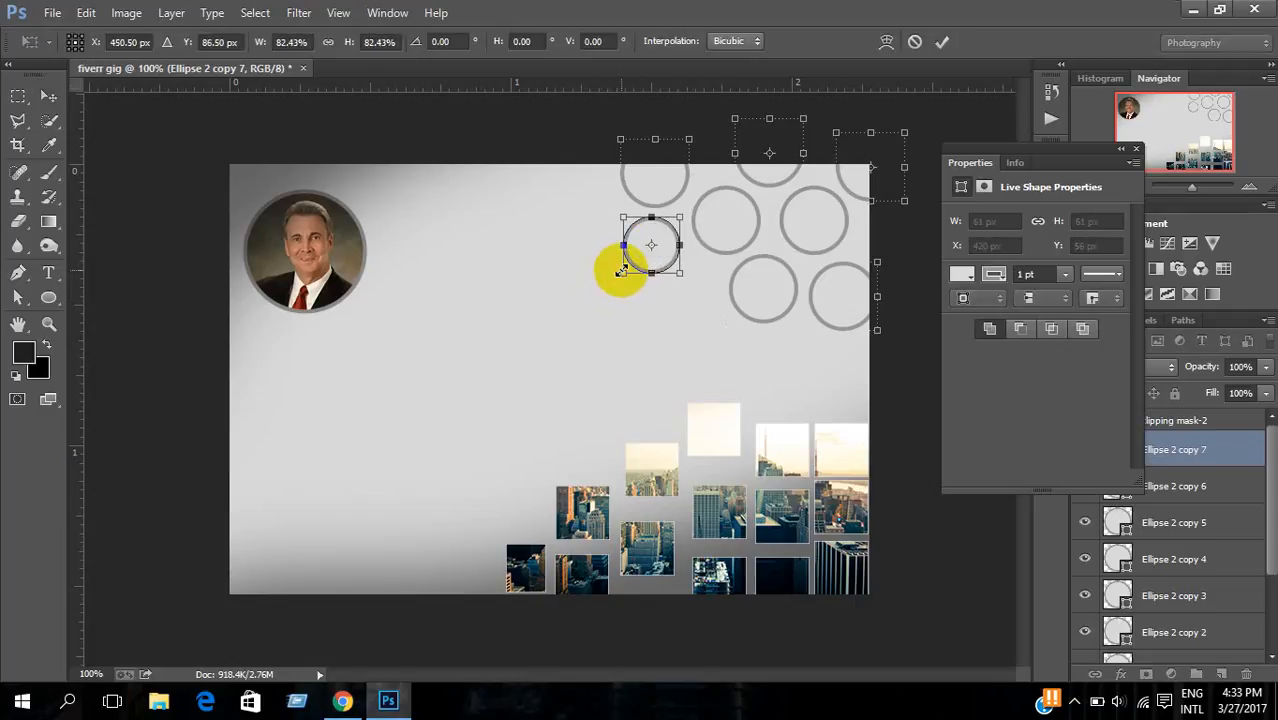
{"action": "key", "text": "Return"}
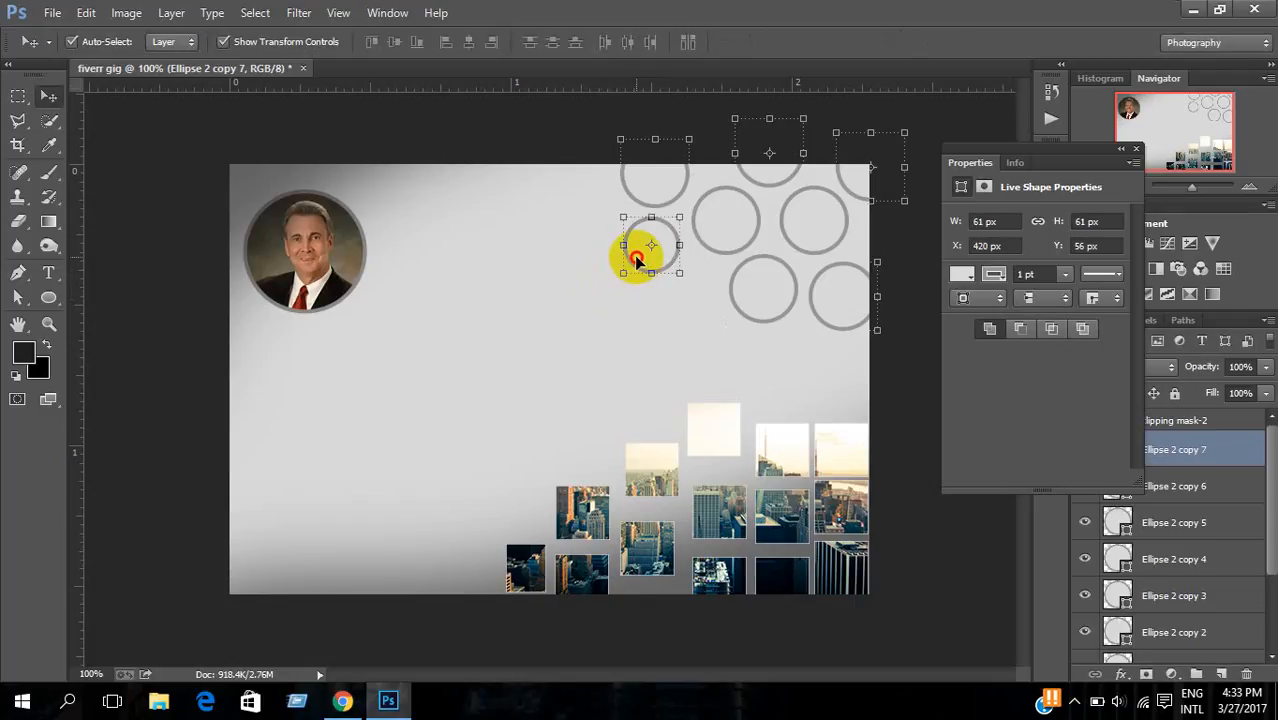
Step: Duplicate the 61 px circle five times, placing three copies below the larger rings and two near the upper edge left of them
{"action": "left_click_drag", "start_coordinate": [633, 262], "coordinate": [805, 364]}
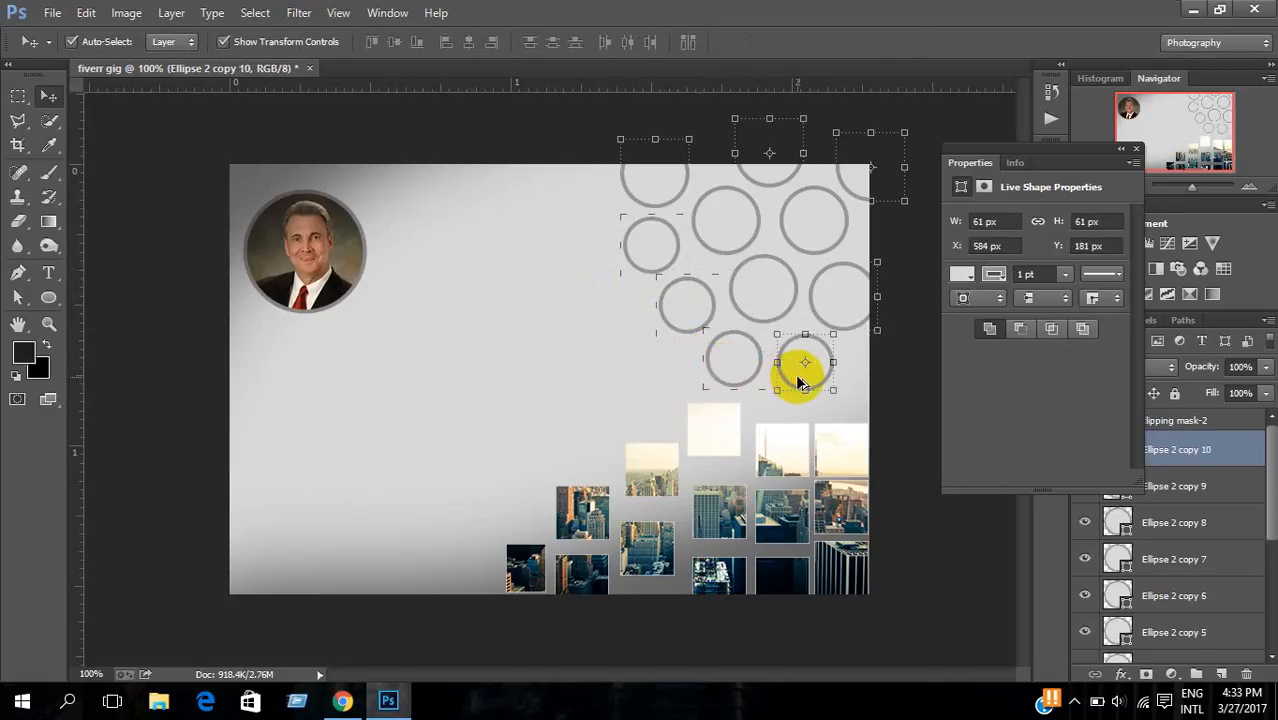
{"action": "left_click", "coordinate": [645, 246], "text": "alt"}
{"action": "left_click_drag", "start_coordinate": [643, 250], "coordinate": [527, 176]}
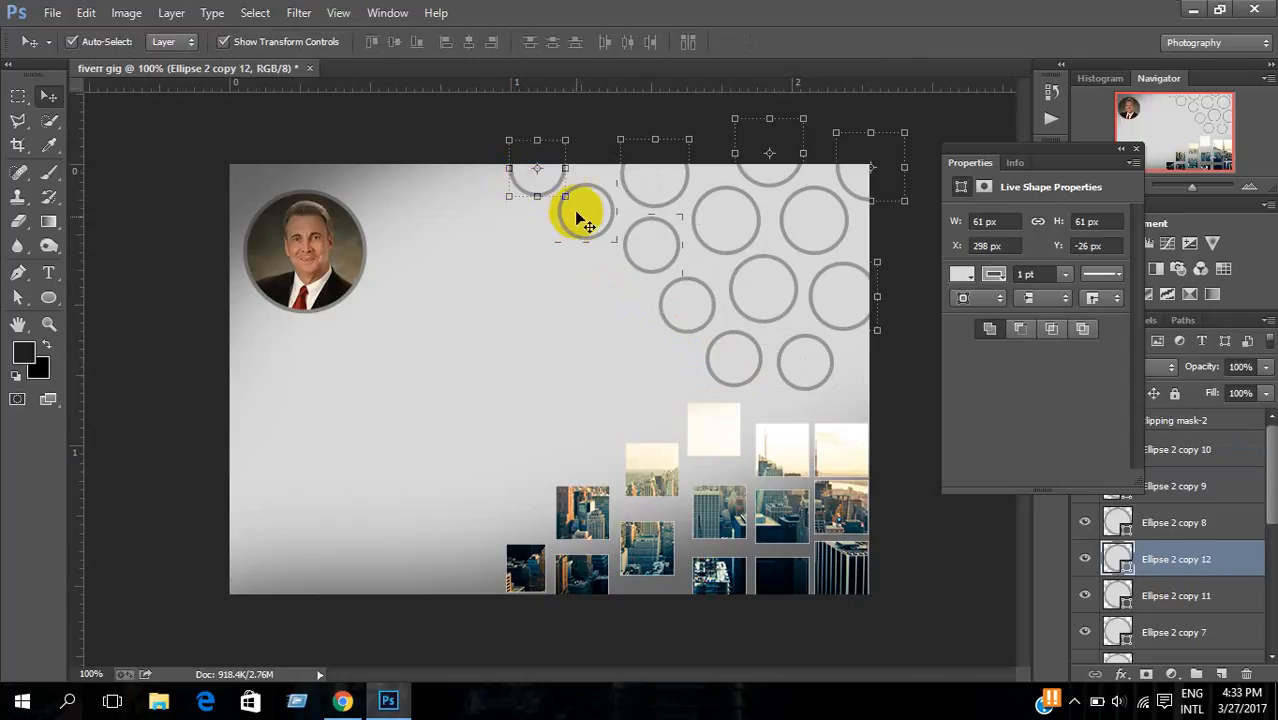
{"action": "left_click_drag", "start_coordinate": [580, 223], "coordinate": [573, 229]}
{"action": "left_click_drag", "start_coordinate": [528, 163], "coordinate": [576, 168]}
{"action": "left_click", "coordinate": [18, 96]}
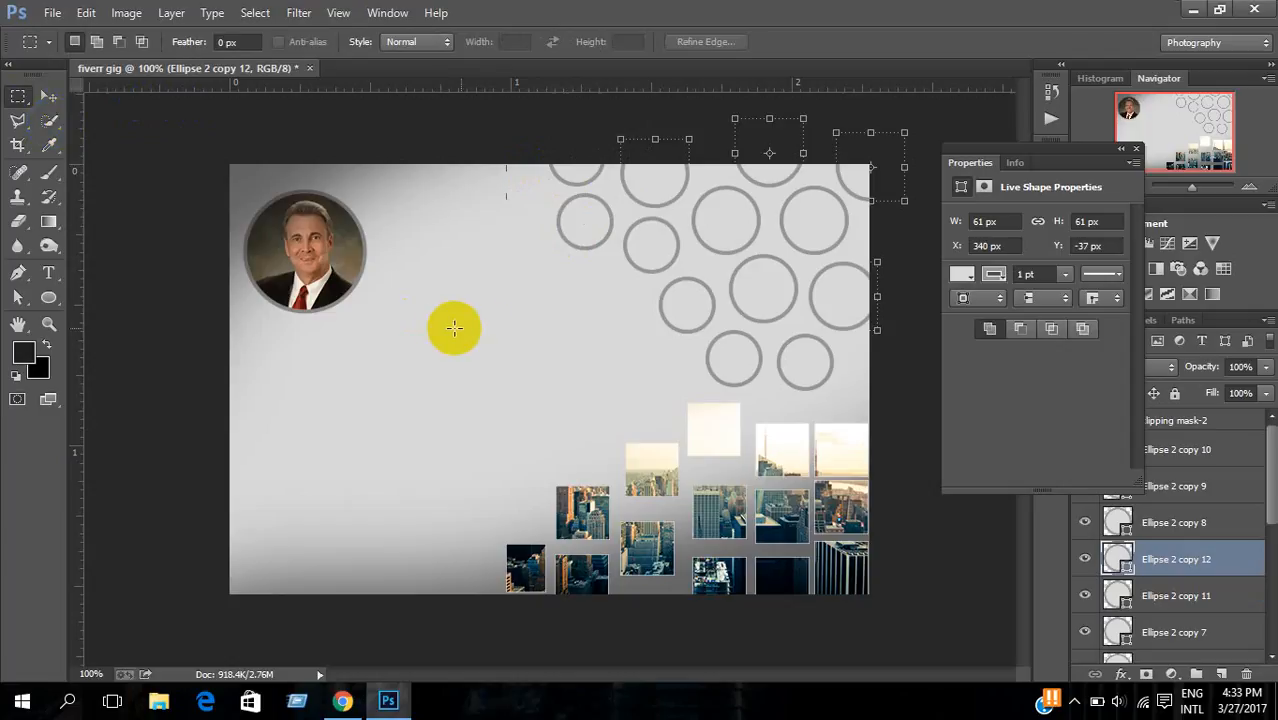
Step: Select all the circle layers from "Ellipse 2 copy 10" down to "Ellipse 2" and merge them into one layer
{"action": "key", "text": "ctrl+minus"}
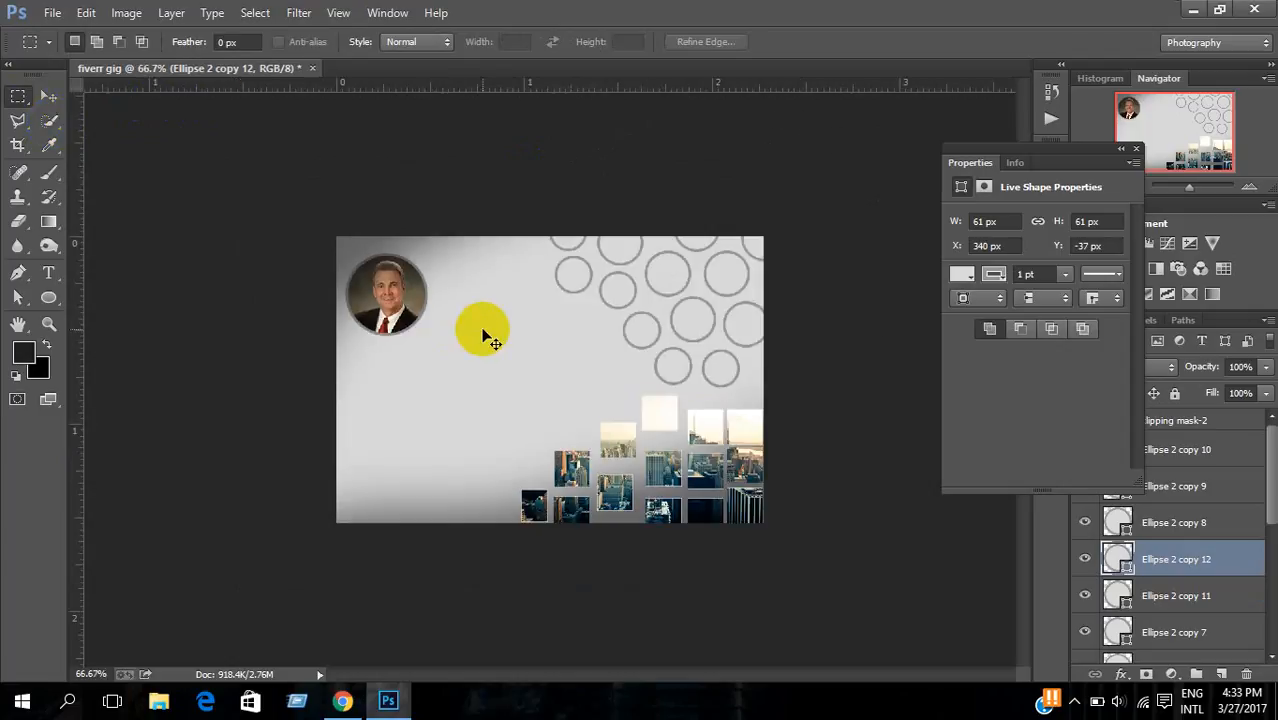
{"action": "key", "text": "ctrl+plus"}
{"action": "key", "text": "ctrl+minus"}
{"action": "left_click", "coordinate": [1124, 149]}
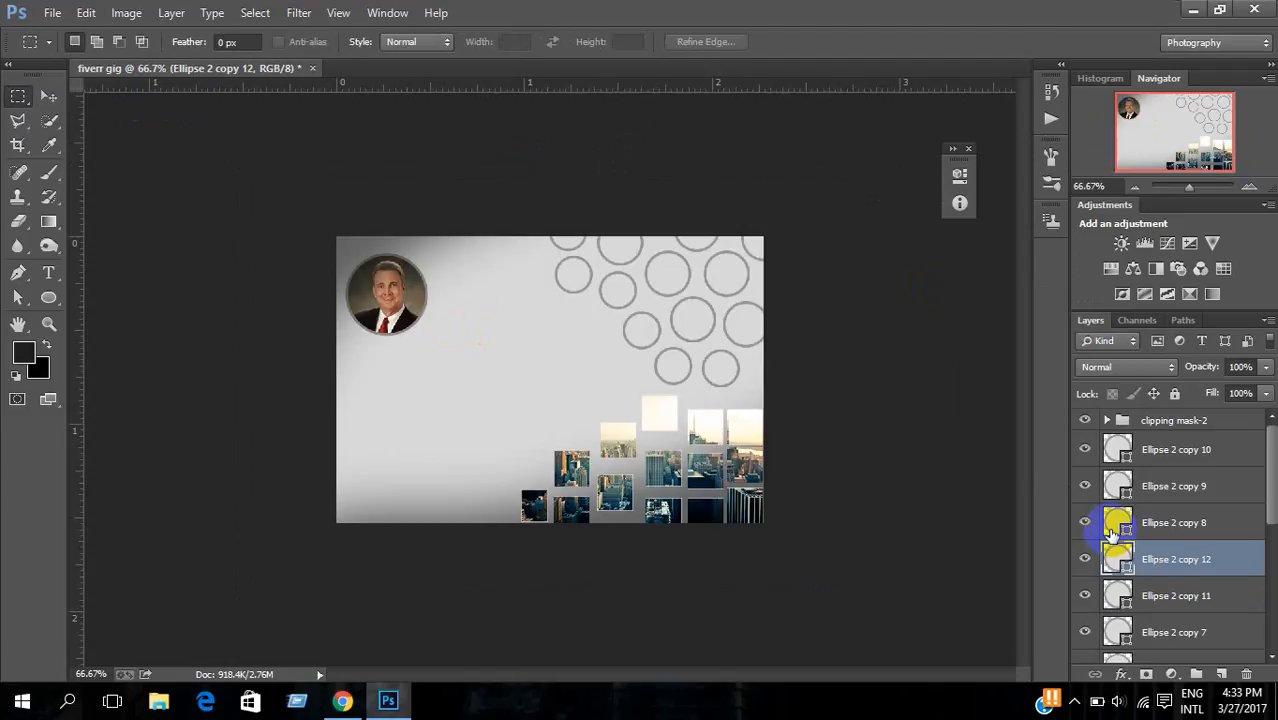
{"action": "scroll", "coordinate": [1218, 528], "scroll_direction": "down", "scroll_amount": 6}
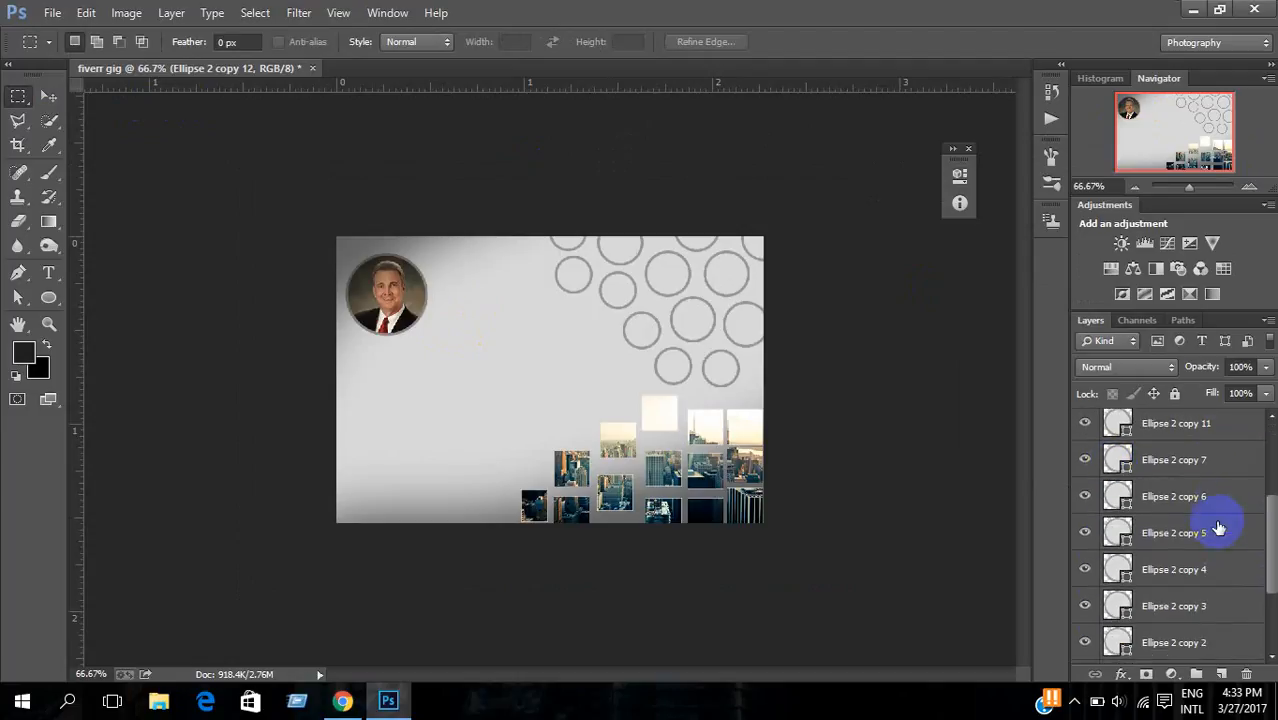
{"action": "scroll", "coordinate": [1218, 528], "scroll_direction": "down", "scroll_amount": 2}
{"action": "scroll", "coordinate": [1218, 528], "scroll_direction": "up", "scroll_amount": 4}
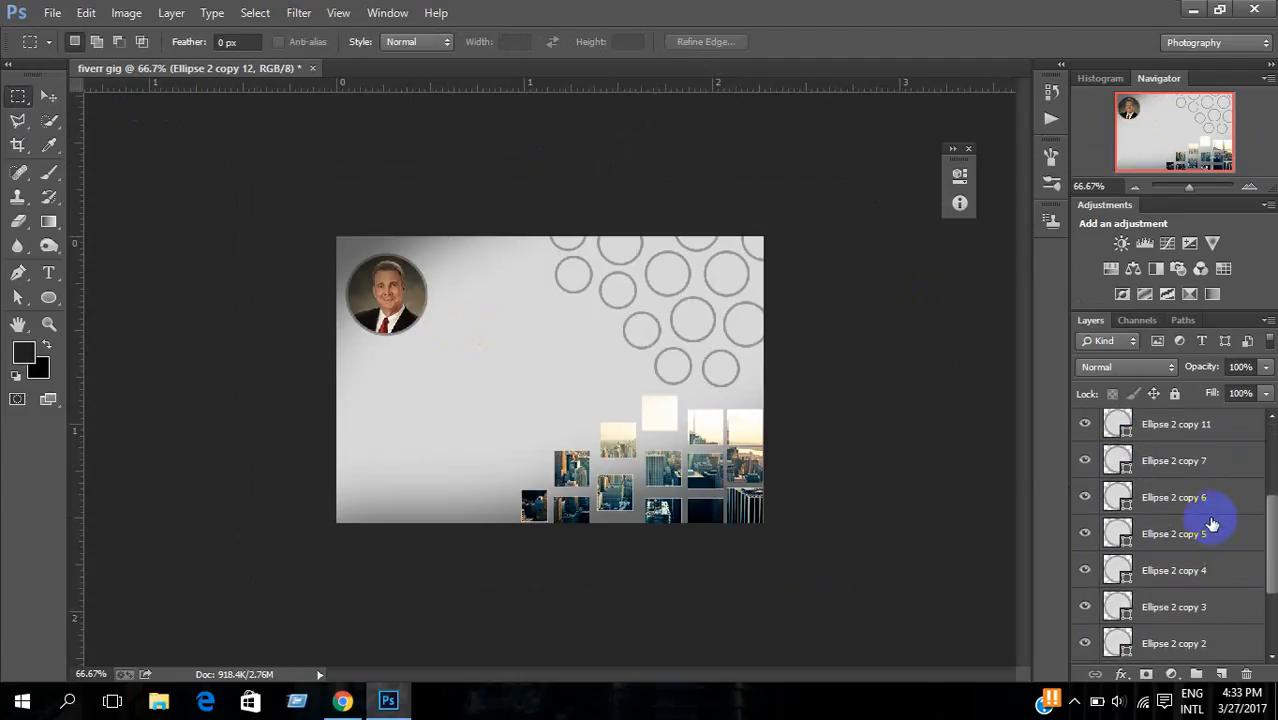
{"action": "scroll", "coordinate": [1212, 523], "scroll_direction": "up", "scroll_amount": 5}
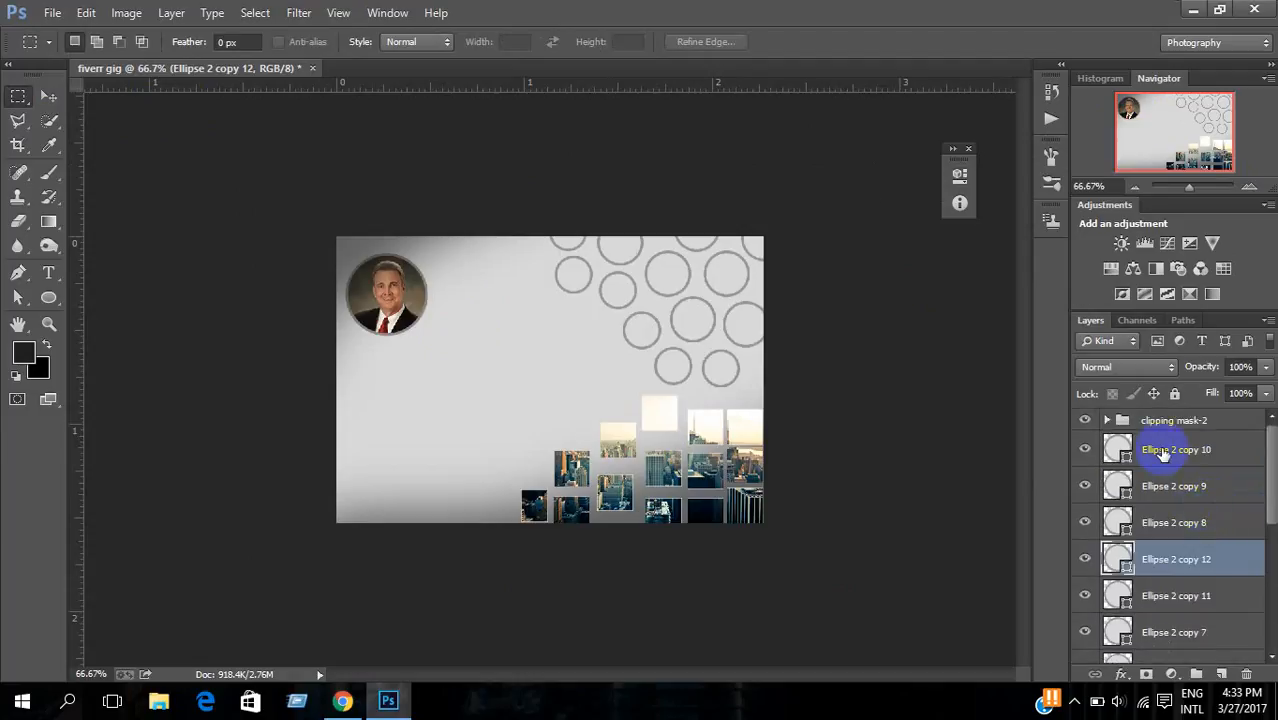
{"action": "left_click", "coordinate": [1163, 454]}
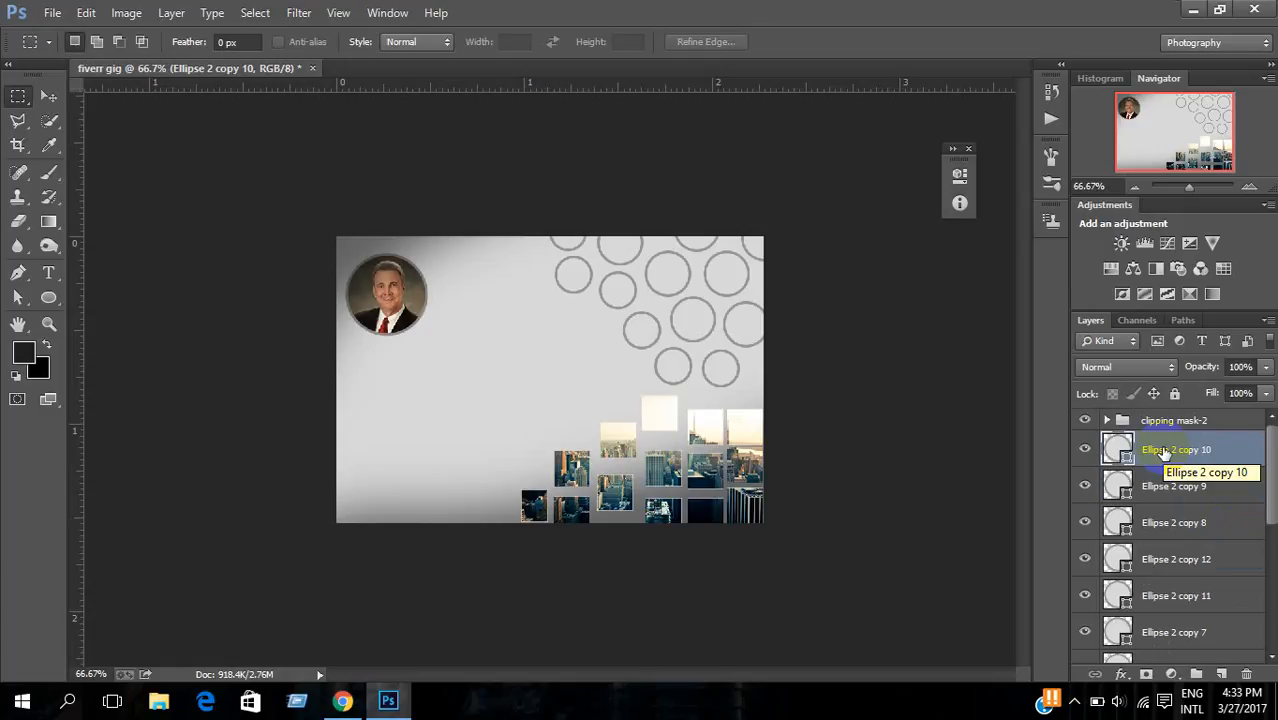
{"action": "scroll", "coordinate": [1200, 560], "scroll_direction": "down", "scroll_amount": 6}
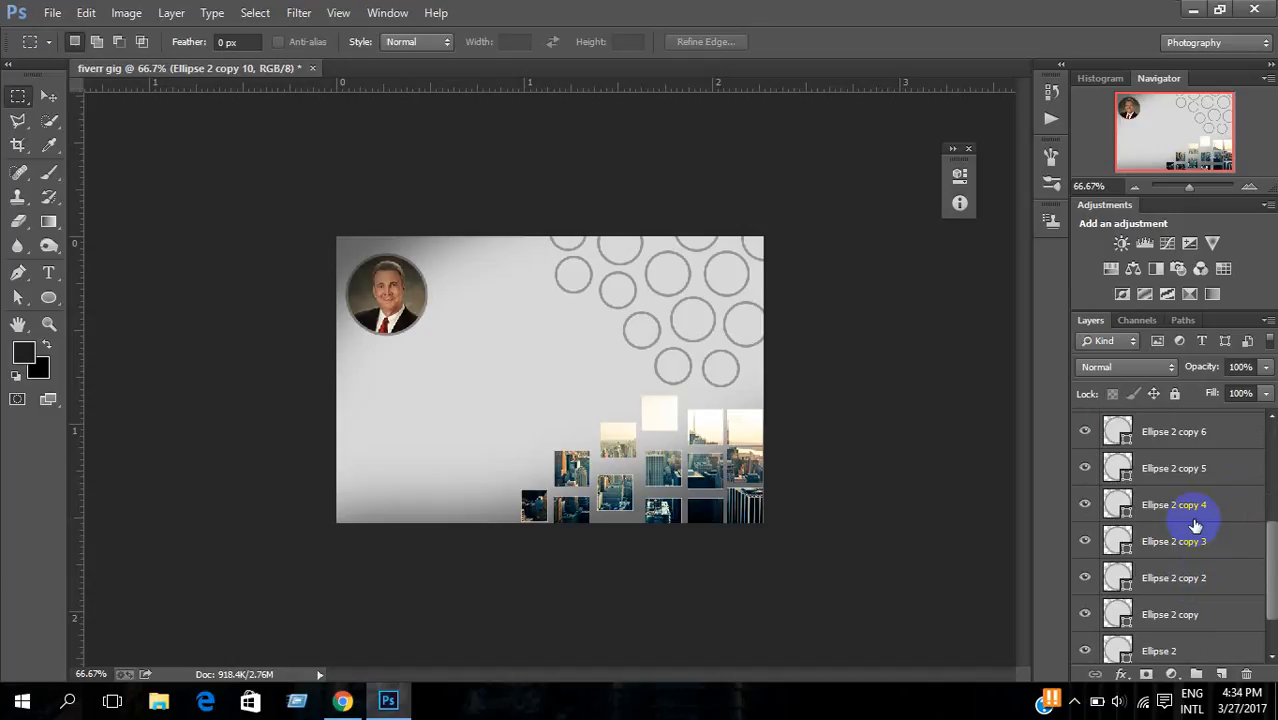
{"action": "left_click_drag", "start_coordinate": [1195, 525], "coordinate": [1168, 602]}
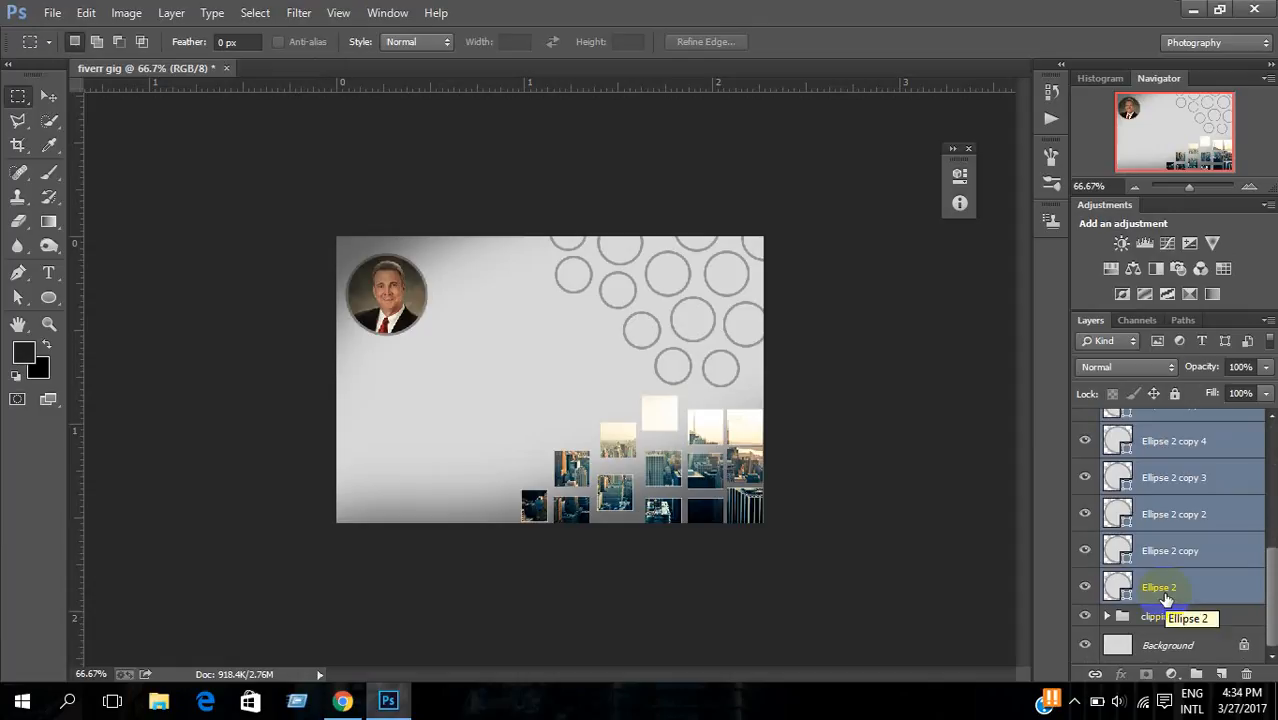
{"action": "scroll", "coordinate": [1185, 495], "scroll_direction": "up", "scroll_amount": 5}
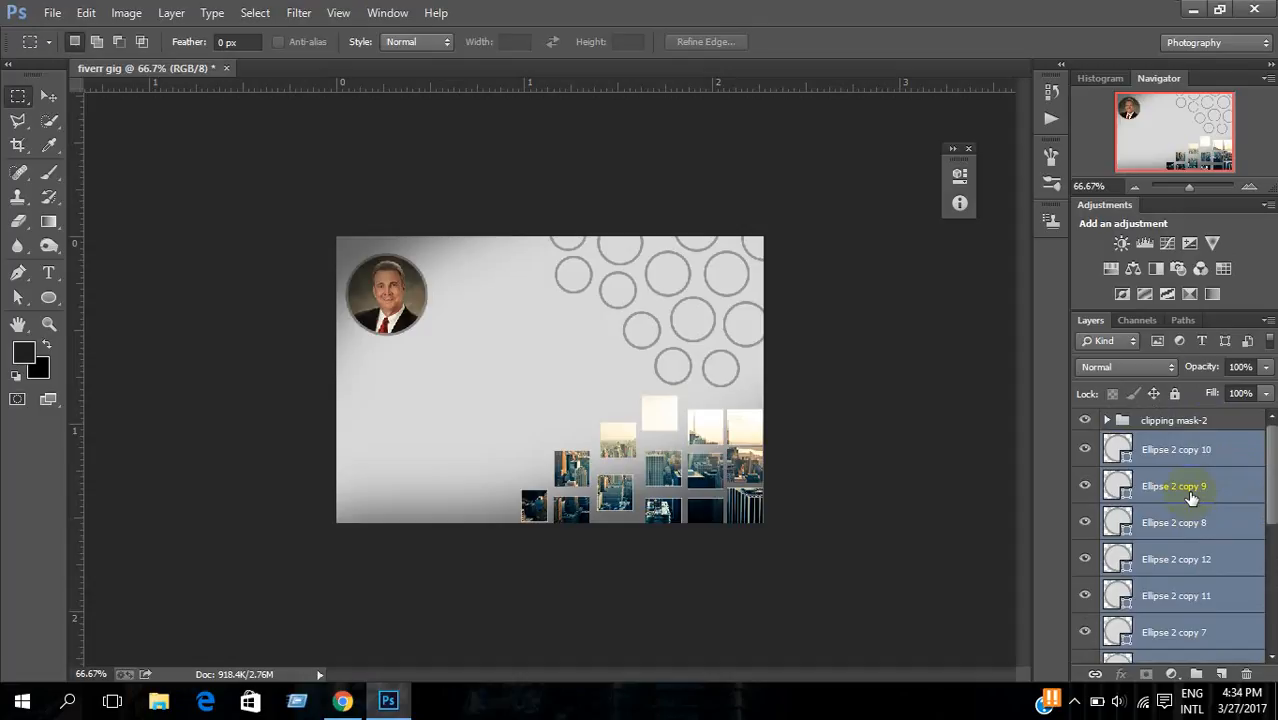
{"action": "key", "text": "ctrl+e"}
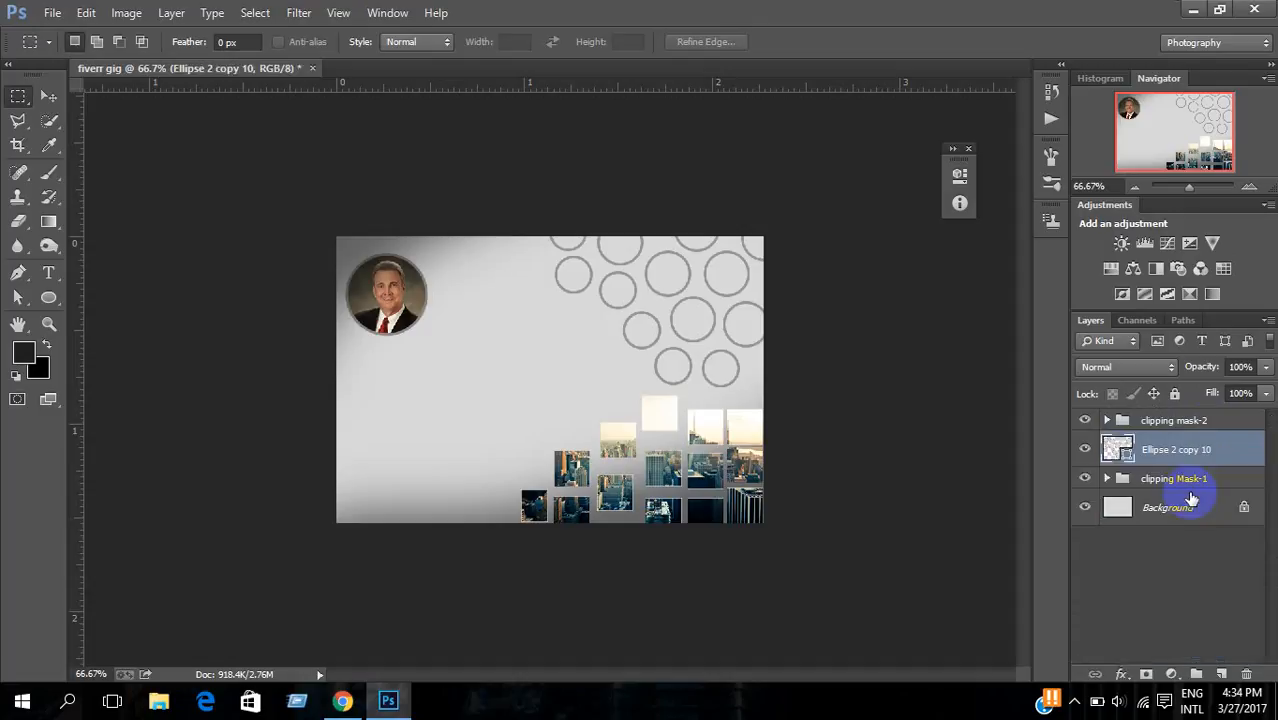
Step: Toggle the visibility of the merged "Ellipse 2 copy 10" layer off and on to check which circles it holds
{"action": "left_click", "coordinate": [1085, 450]}
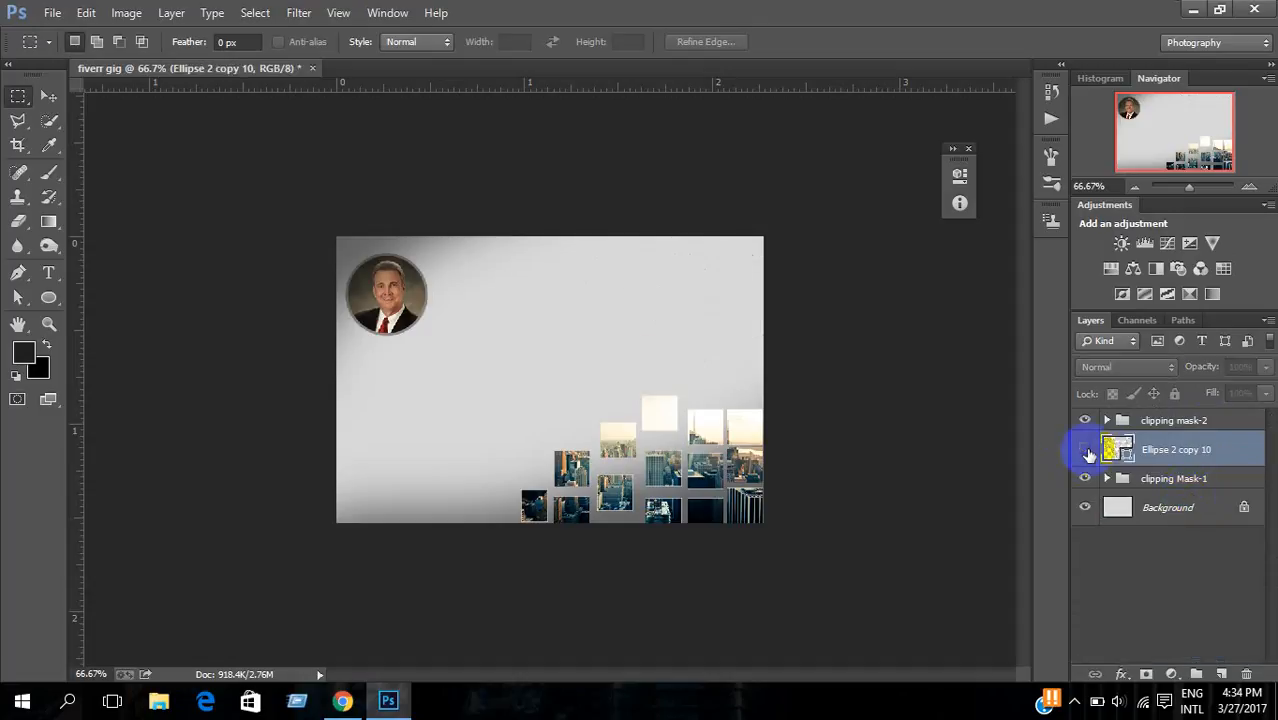
{"action": "left_click", "coordinate": [1085, 450]}
{"action": "left_click", "coordinate": [1085, 450]}
{"action": "left_click", "coordinate": [1085, 450]}
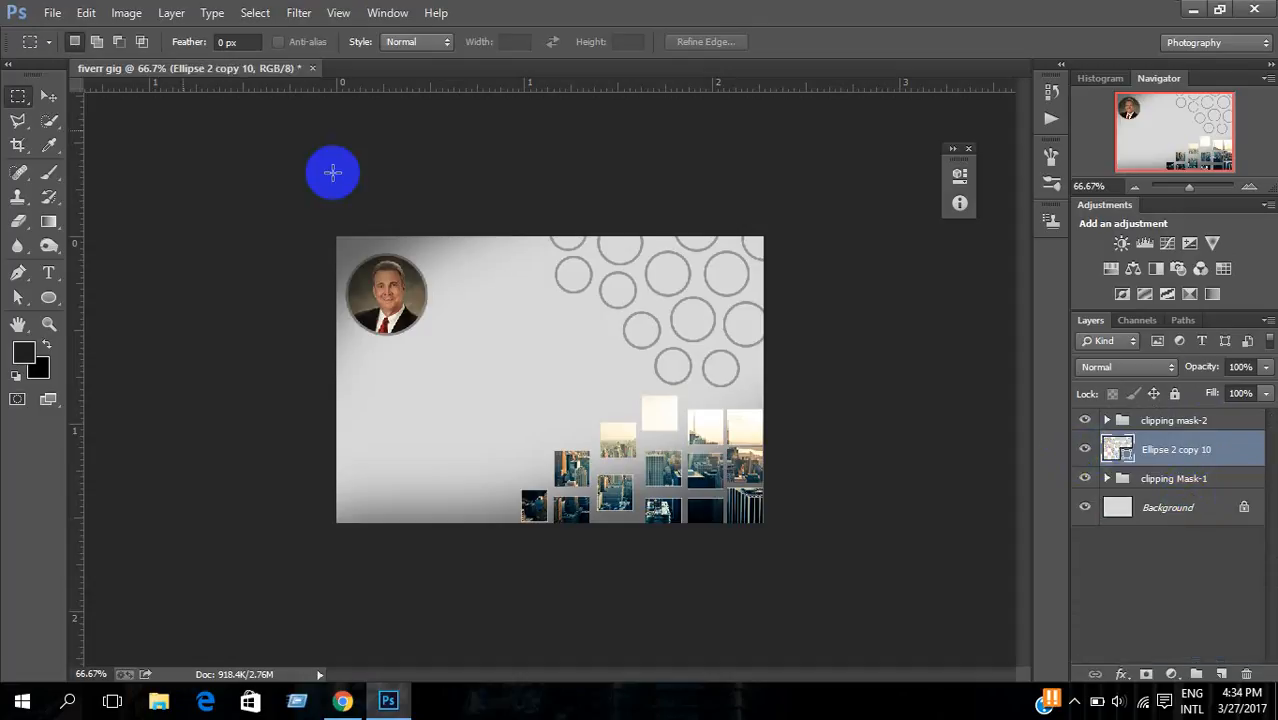
Step: Place the Bangkok Indra market photo over the upper-right circles and clip it to the "Ellipse 2 copy 10" layer
{"action": "left_click", "coordinate": [52, 12]}
{"action": "left_click", "coordinate": [100, 319]}
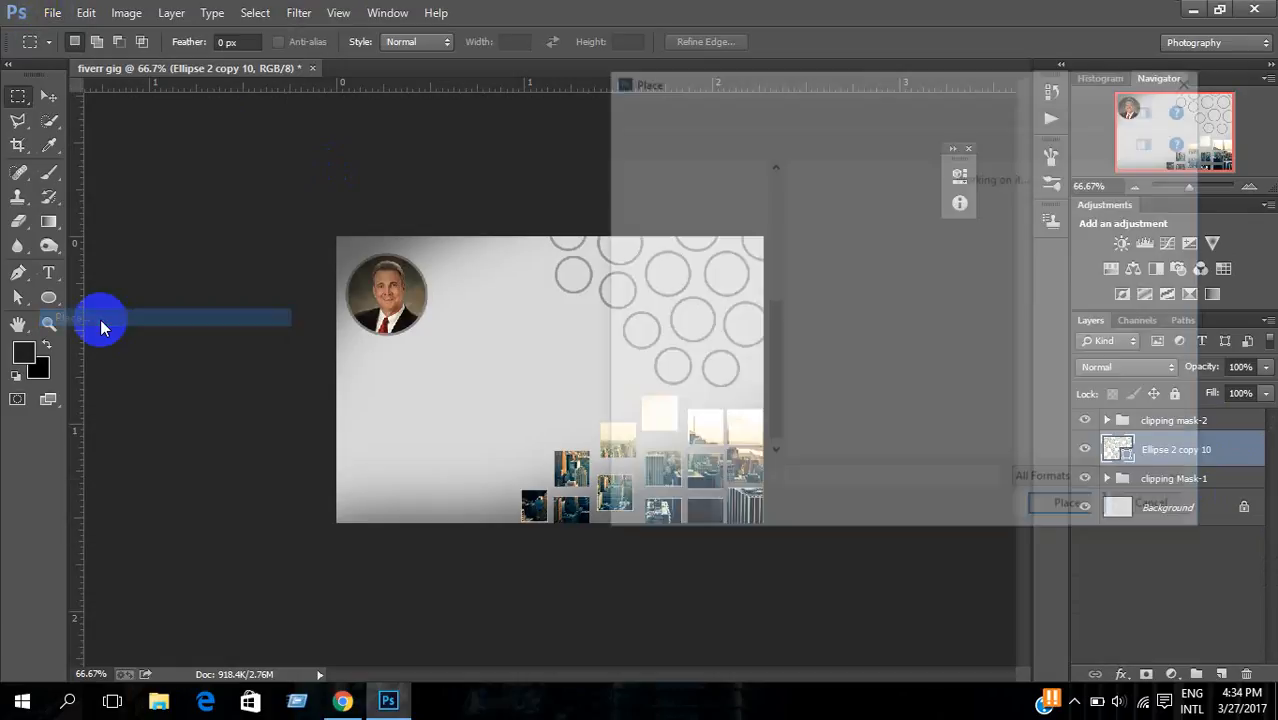
{"action": "double_click", "coordinate": [1053, 378]}
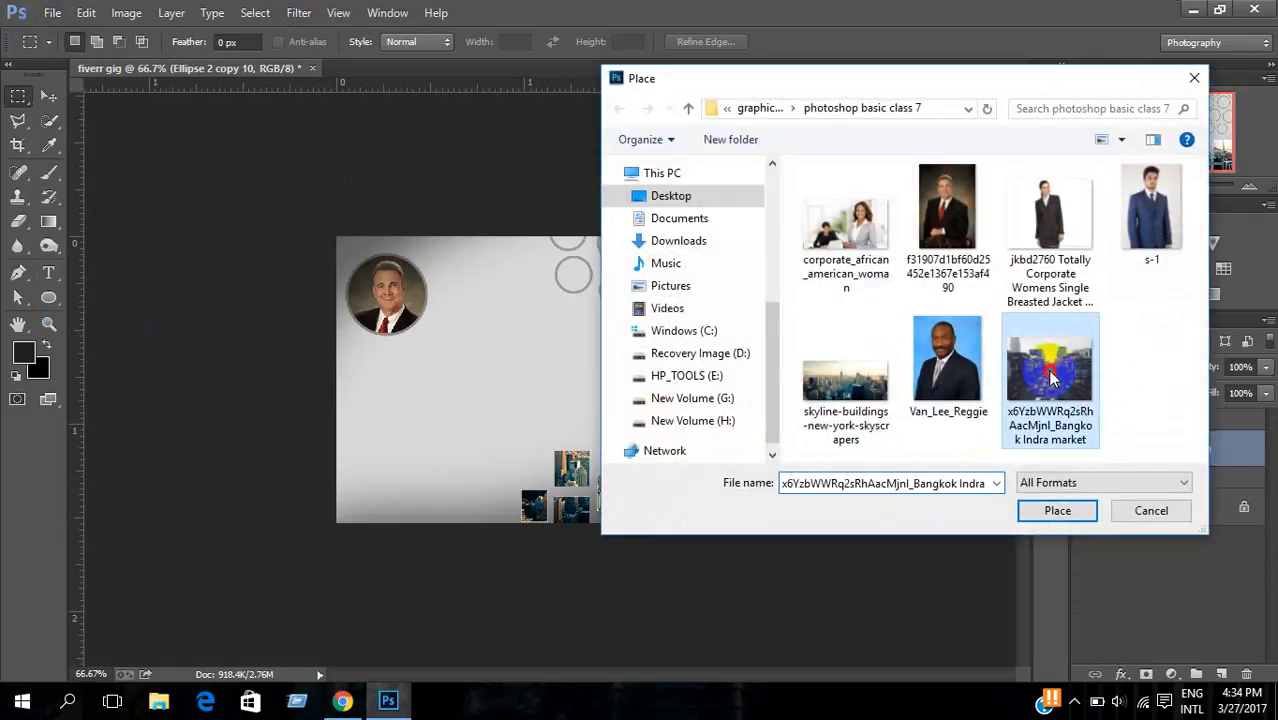
{"action": "left_click_drag", "start_coordinate": [630, 408], "coordinate": [698, 330]}
{"action": "key", "text": "Return"}
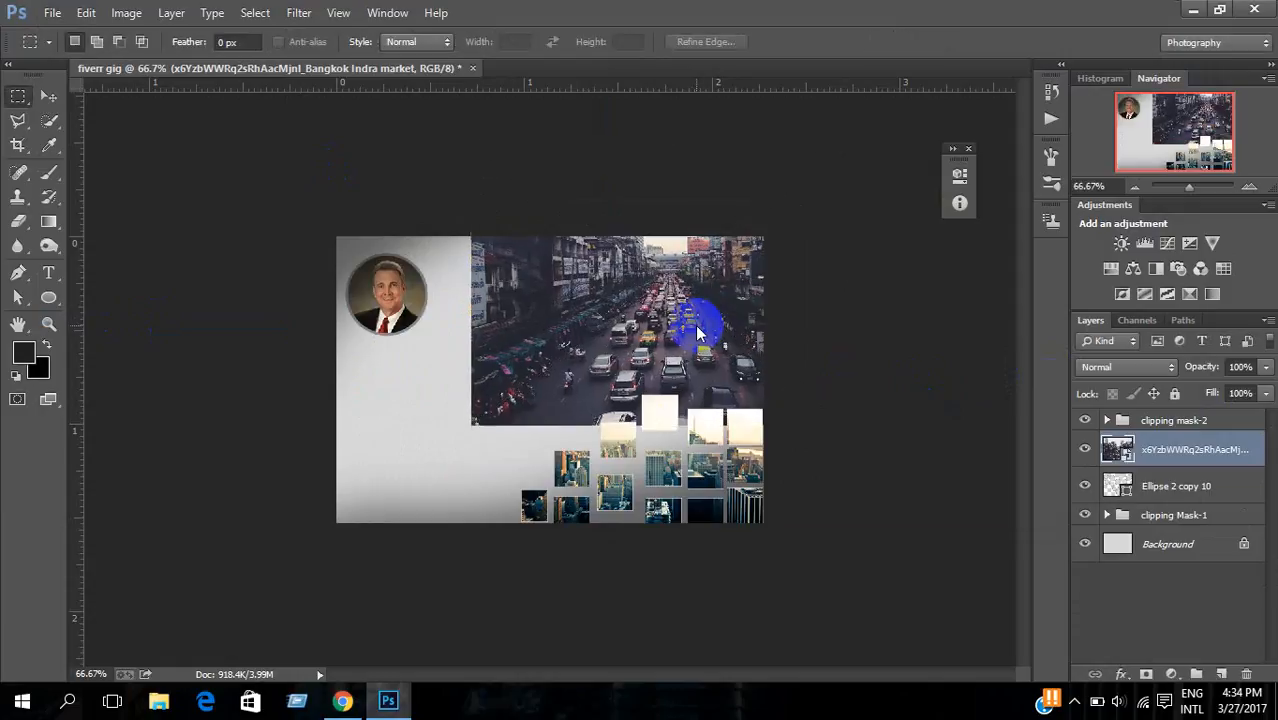
{"action": "right_click", "coordinate": [1205, 455]}
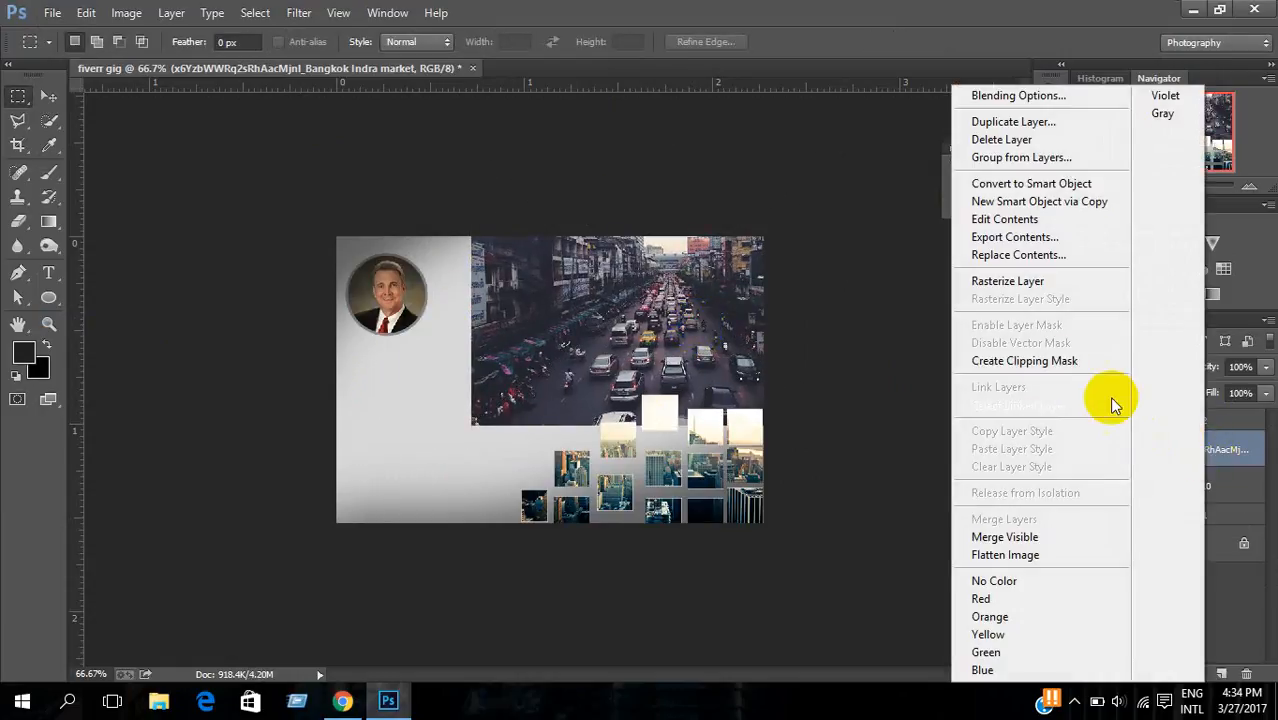
{"action": "left_click", "coordinate": [1050, 363]}
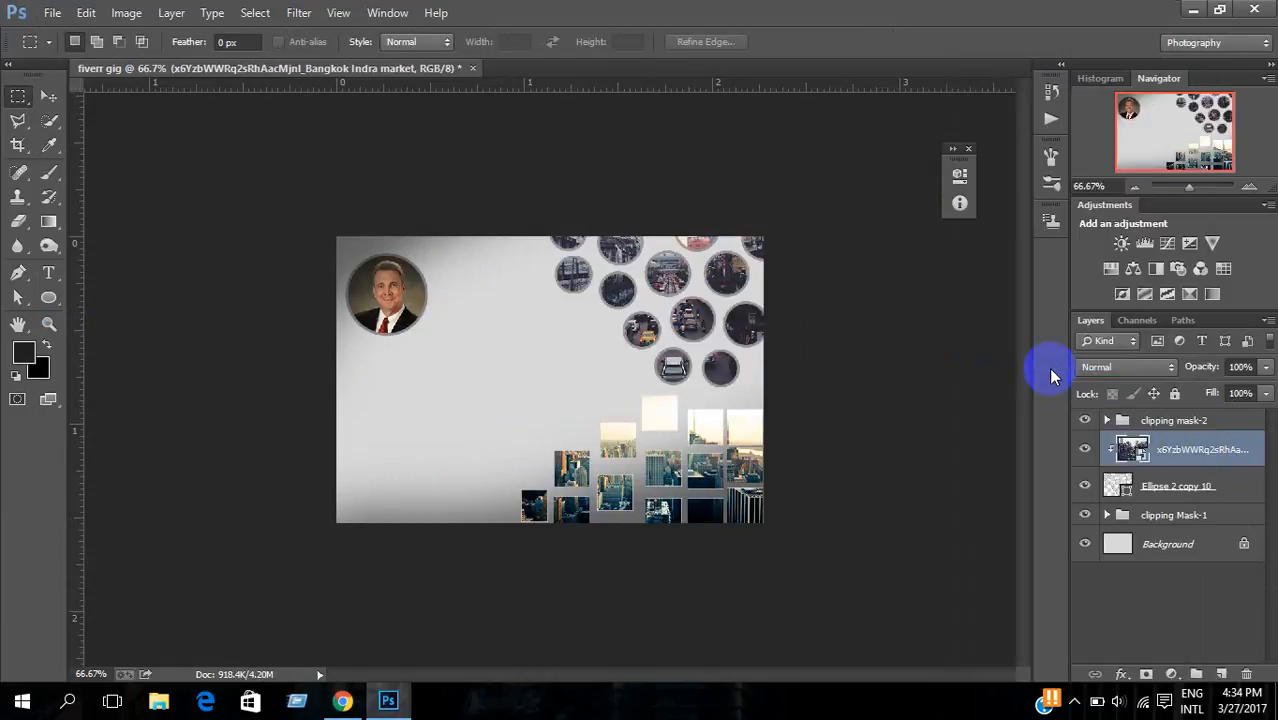
Step: Examine up close how the clipped street photo fills the grey-ringed circles
{"action": "left_click_drag", "start_coordinate": [685, 314], "coordinate": [765, 414]}
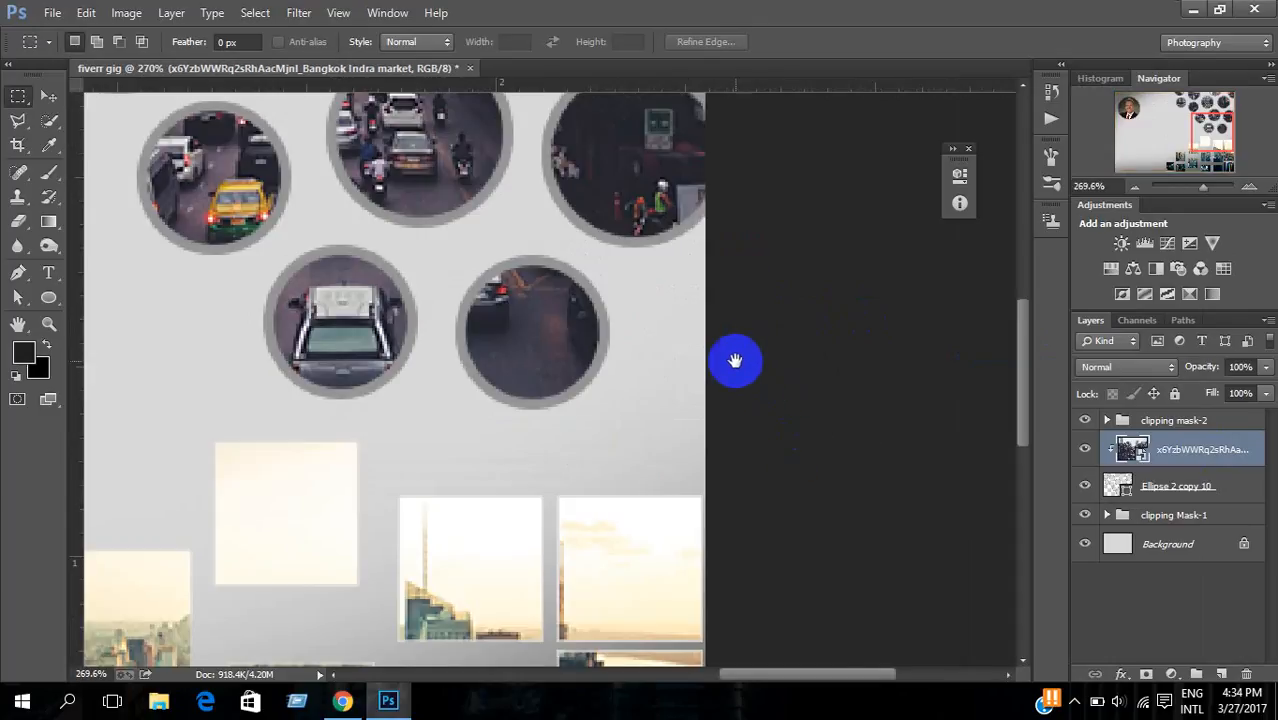
{"action": "left_click_drag", "start_coordinate": [735, 361], "coordinate": [736, 546]}
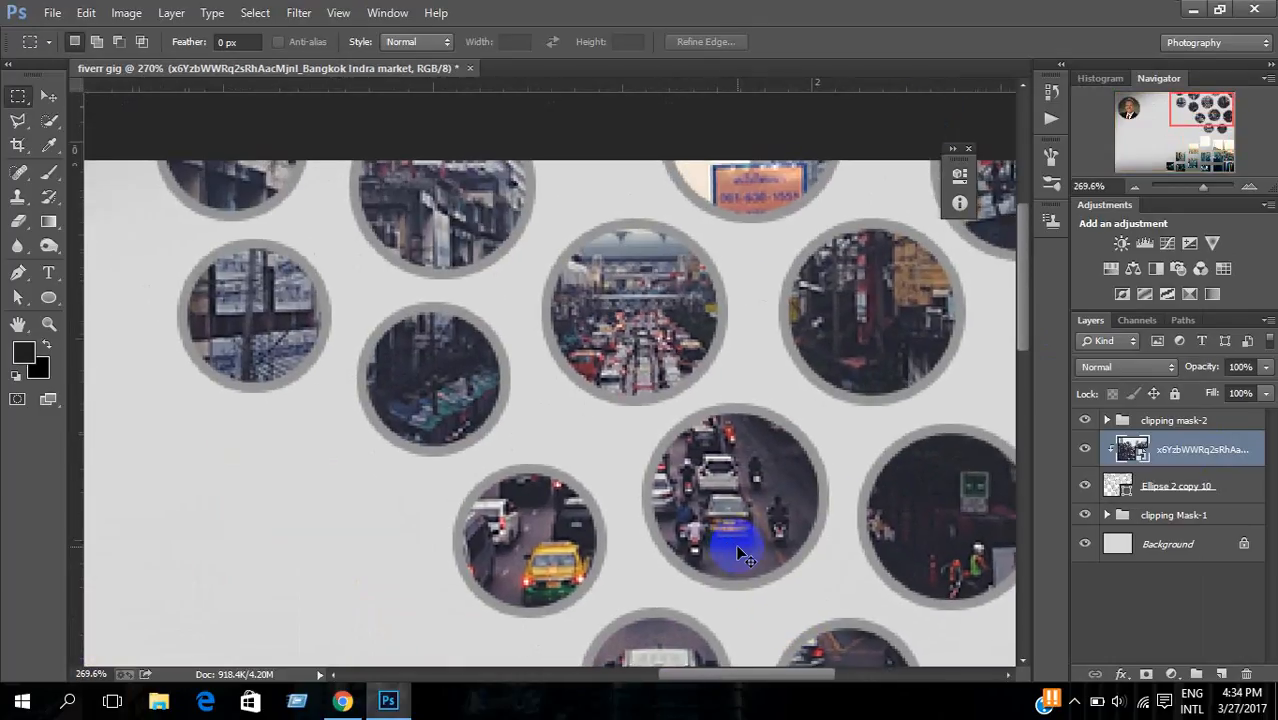
{"action": "key", "text": "ctrl+0"}
{"action": "left_click_drag", "start_coordinate": [650, 285], "coordinate": [787, 362]}
{"action": "left_click_drag", "start_coordinate": [787, 414], "coordinate": [907, 584]}
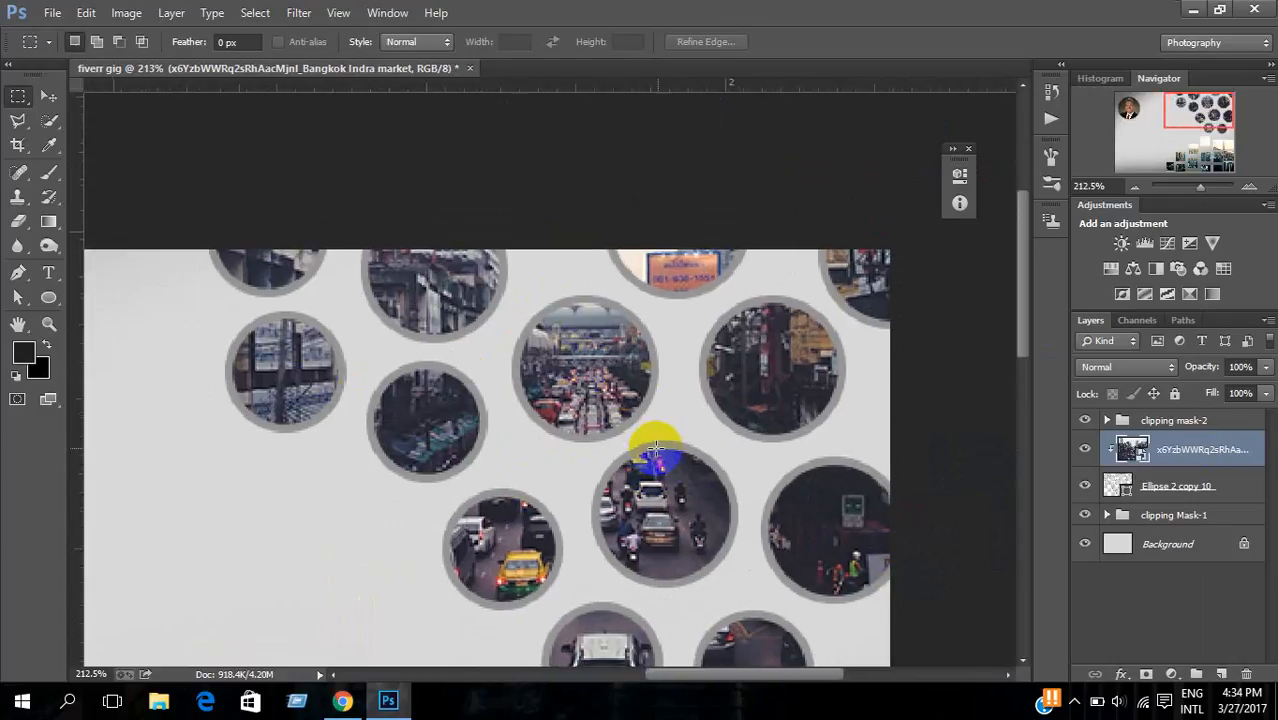
{"action": "key", "text": "ctrl+1"}
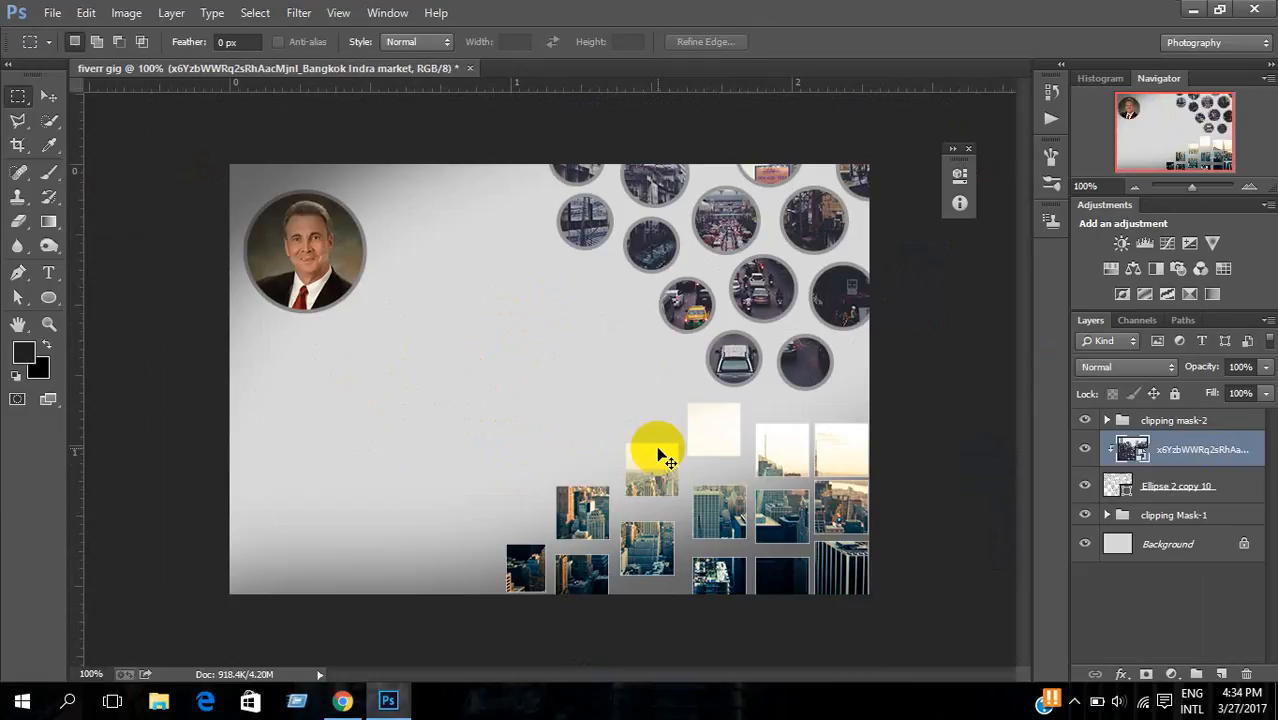
{"action": "key", "text": "ctrl+minus"}
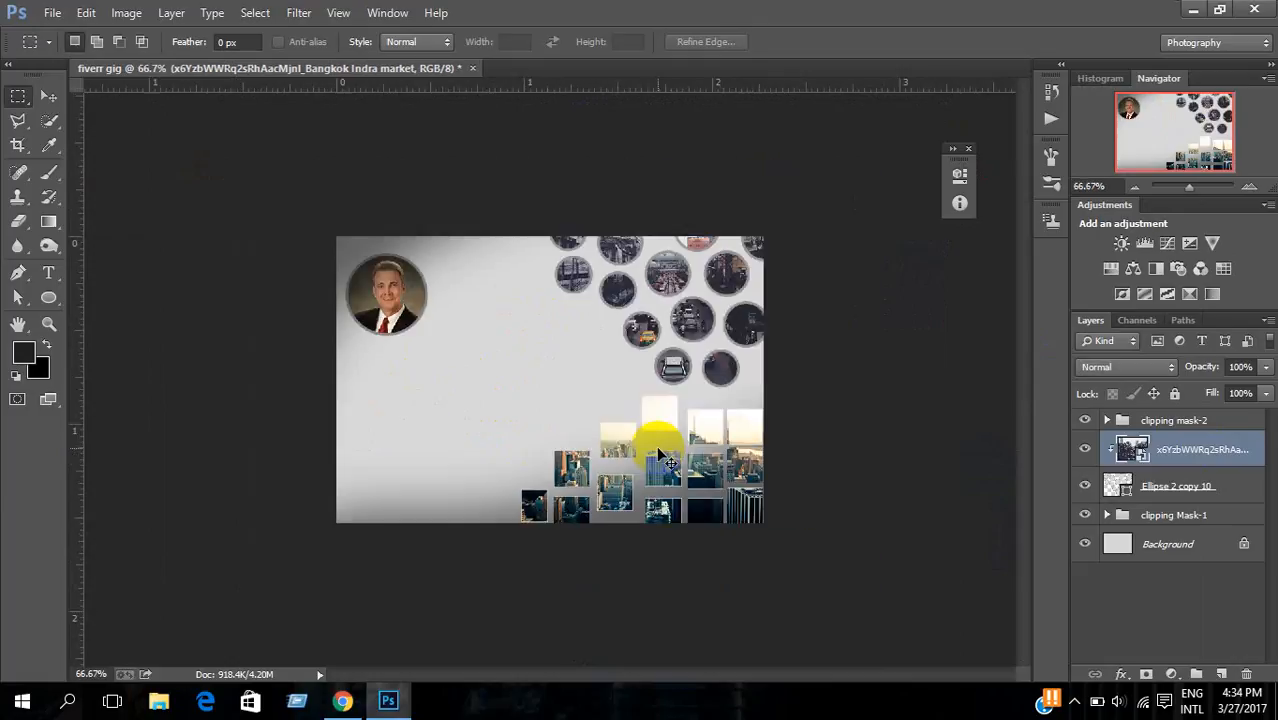
Step: Scale the clipped street photo down to 3.54% and reposition it behind the circles so more of the scene falls inside them
{"action": "key", "text": "ctrl+t"}
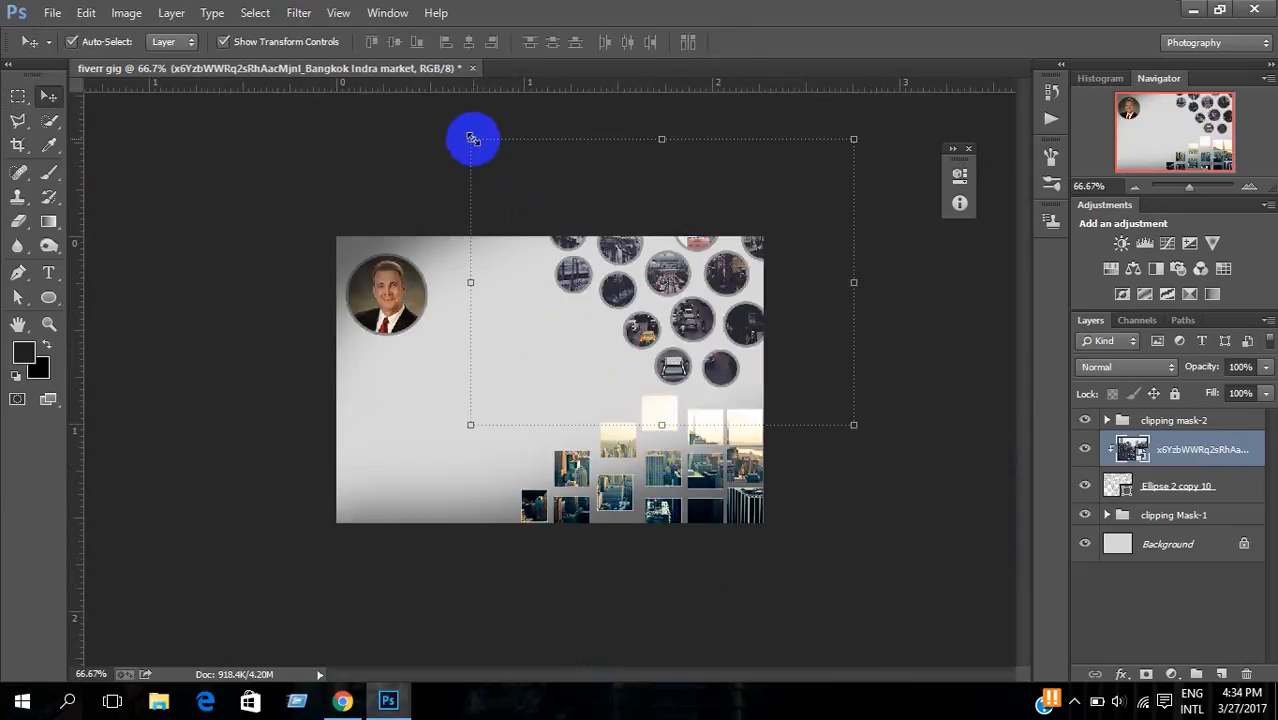
{"action": "left_click_drag", "start_coordinate": [473, 139], "coordinate": [551, 198]}
{"action": "mouse_move", "coordinate": [660, 312]}
{"action": "left_mouse_down"}
{"action": "mouse_move", "coordinate": [630, 302]}
{"action": "mouse_move", "coordinate": [640, 308]}
{"action": "left_mouse_up"}
{"action": "key", "text": "Return"}
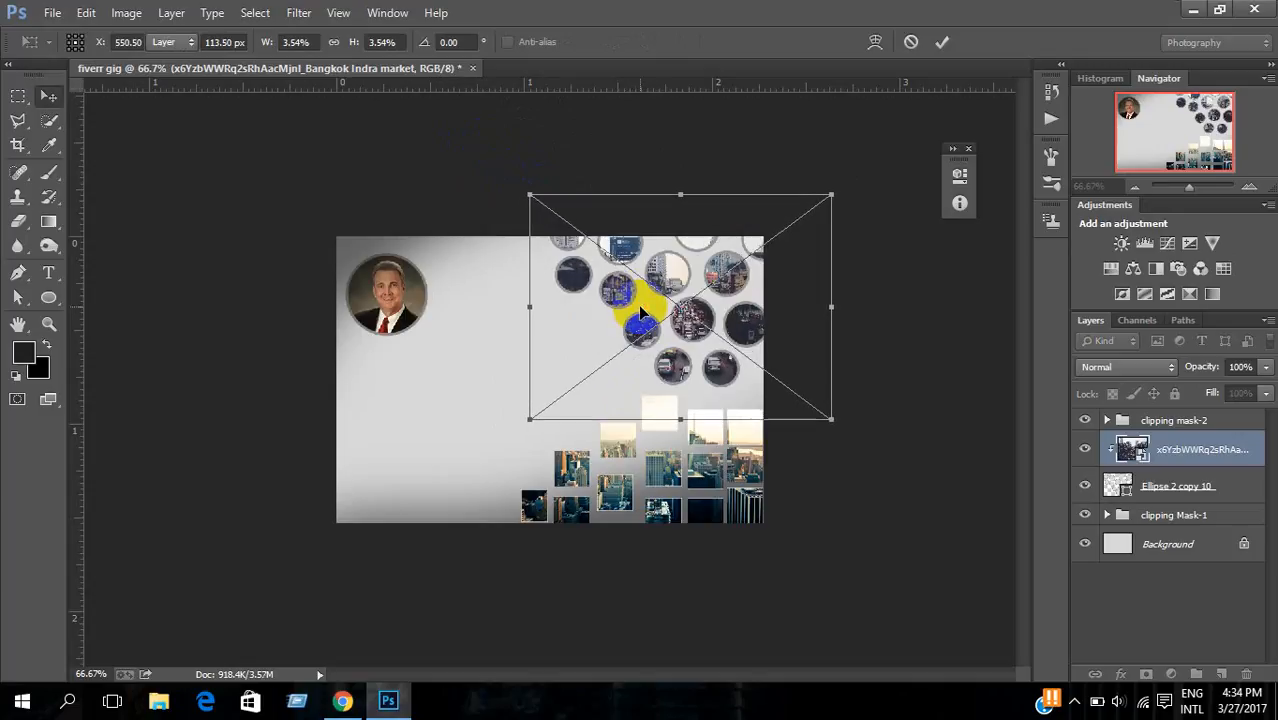
Step: Reduce the stroke width of the merged "Ellipse 2 copy 10" circles to 0.05 pt and check the circle edges
{"action": "left_click", "coordinate": [1133, 487]}
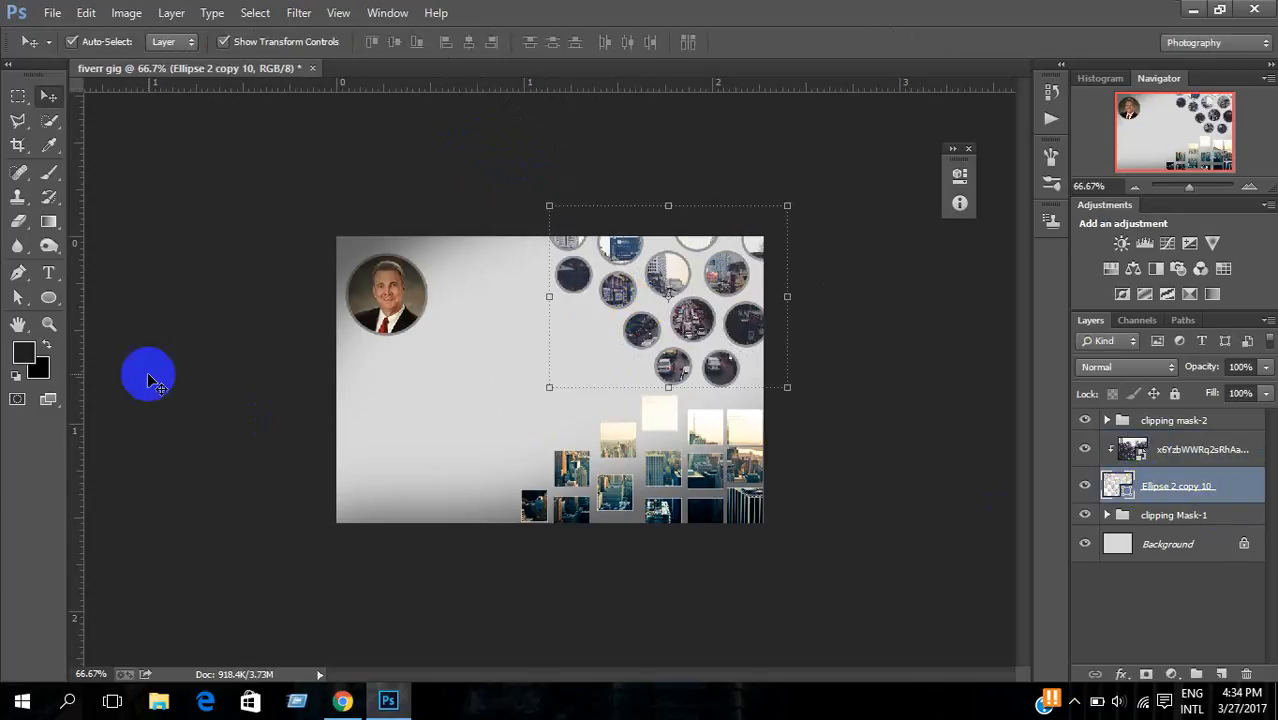
{"action": "left_click", "coordinate": [49, 297]}
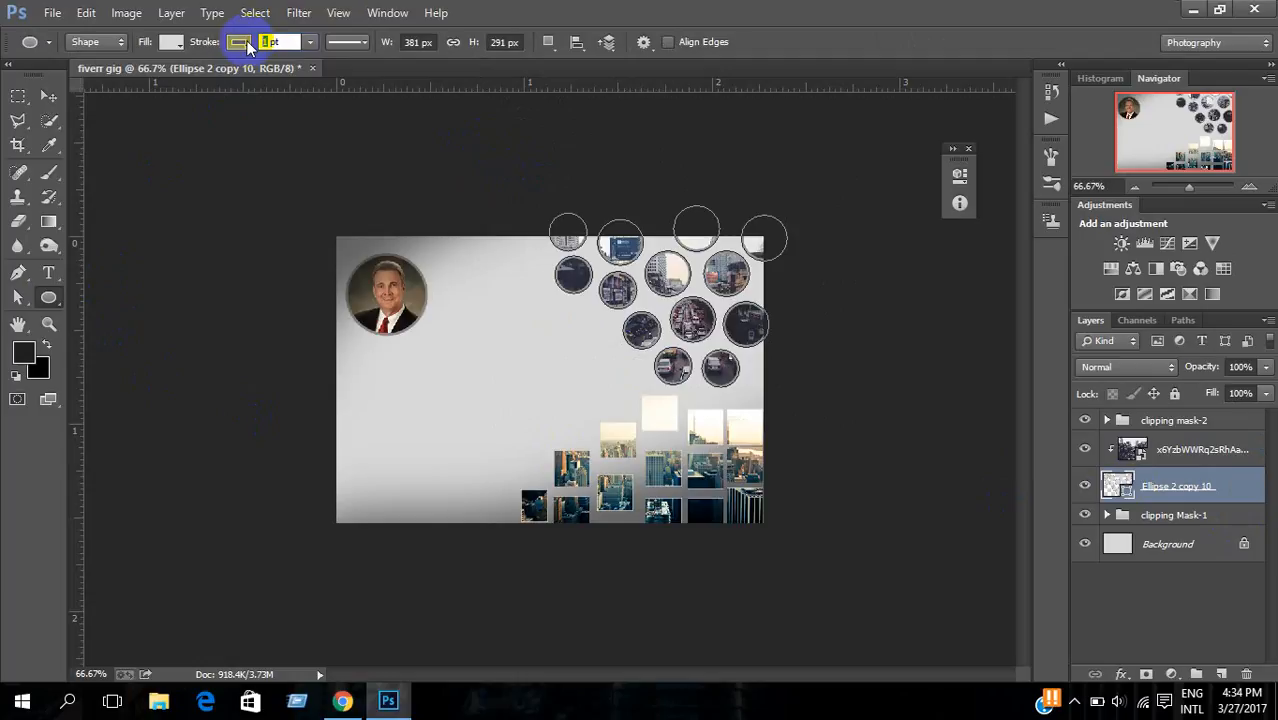
{"action": "left_click", "coordinate": [310, 42]}
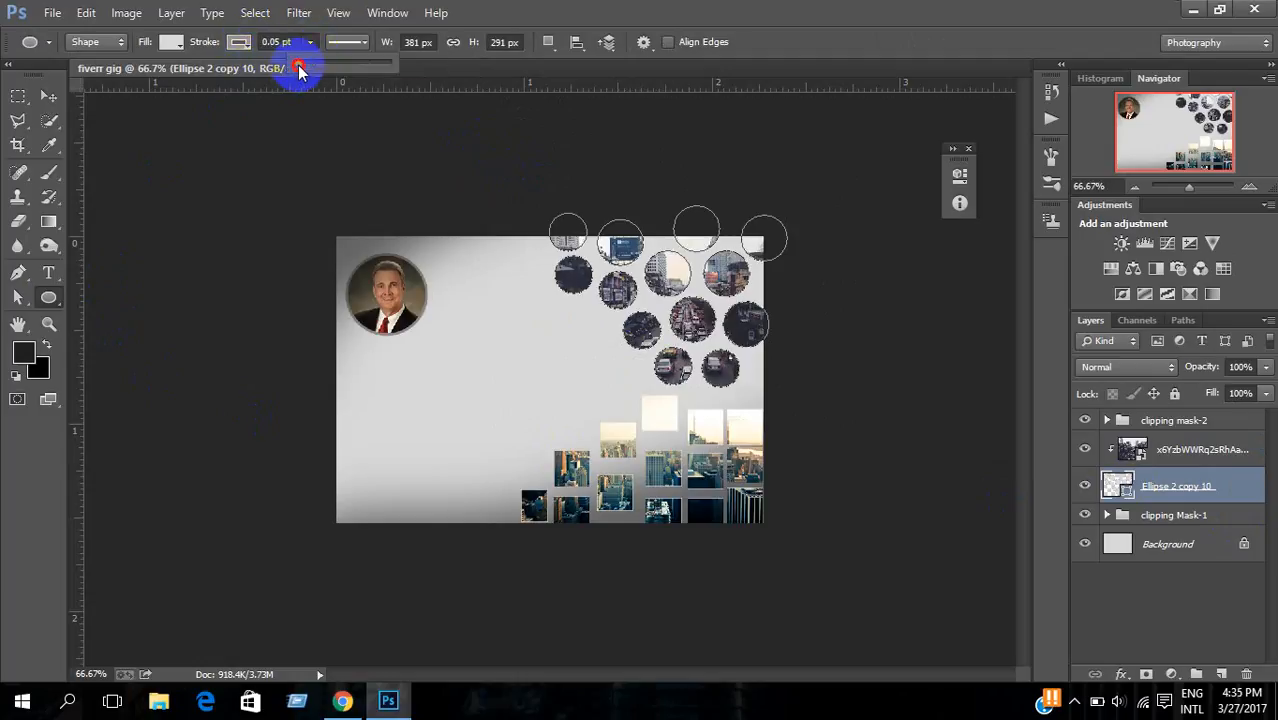
{"action": "left_click", "coordinate": [18, 96]}
{"action": "left_click_drag", "start_coordinate": [641, 222], "coordinate": [833, 411]}
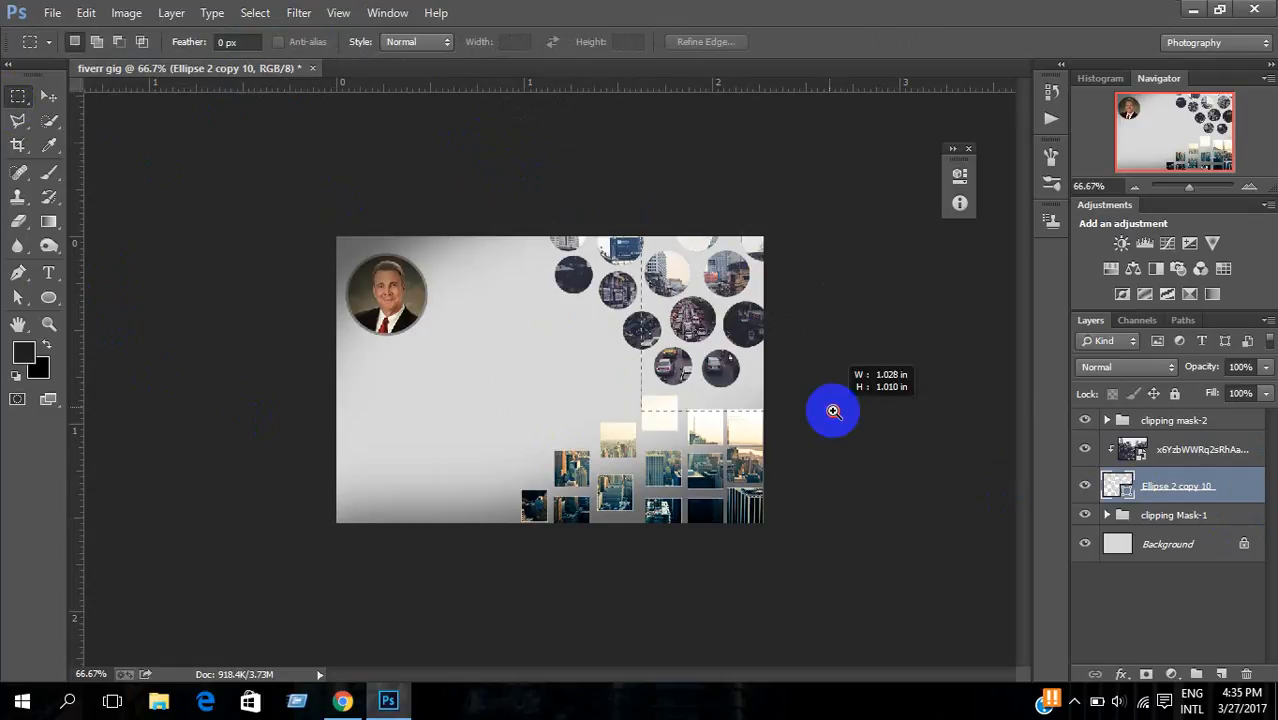
{"action": "left_click_drag", "start_coordinate": [679, 376], "coordinate": [818, 423]}
{"action": "key", "text": "ctrl+minus"}
{"action": "key", "text": "ctrl+minus"}
{"action": "key", "text": "ctrl+minus"}
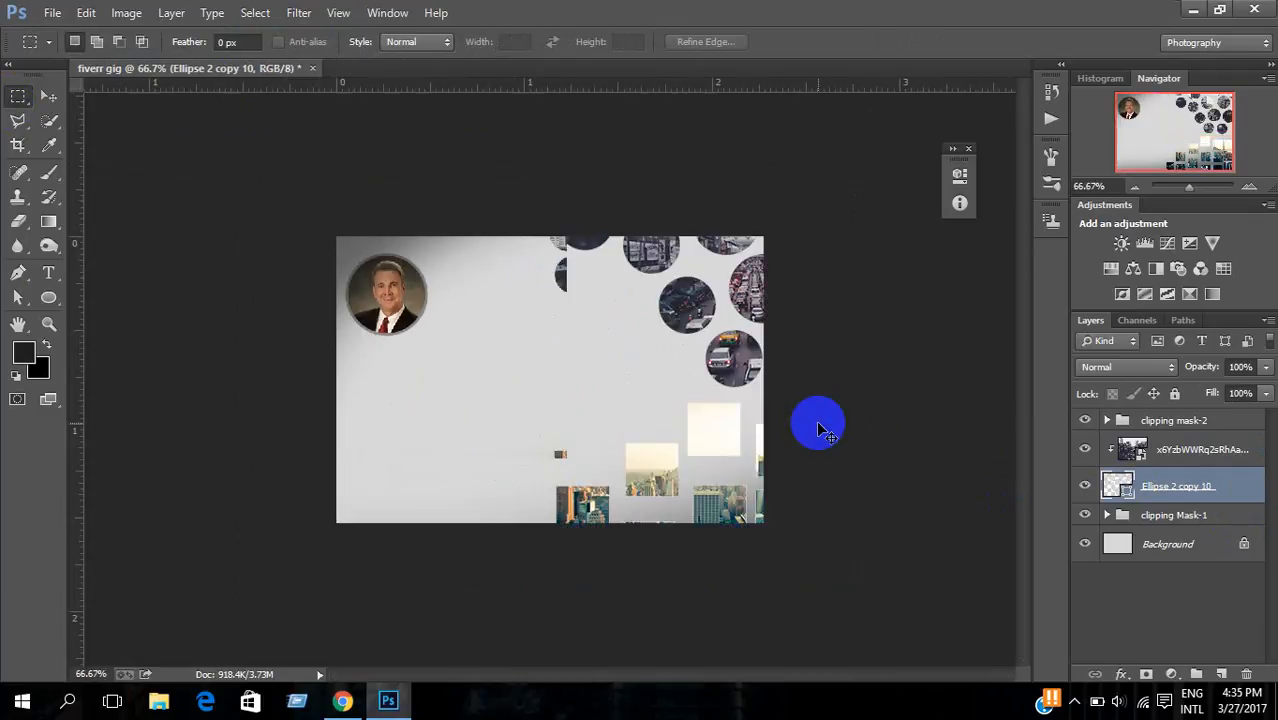
Step: Release the street photo from its clipping mask and rasterize its layer
{"action": "left_click", "coordinate": [1170, 450]}
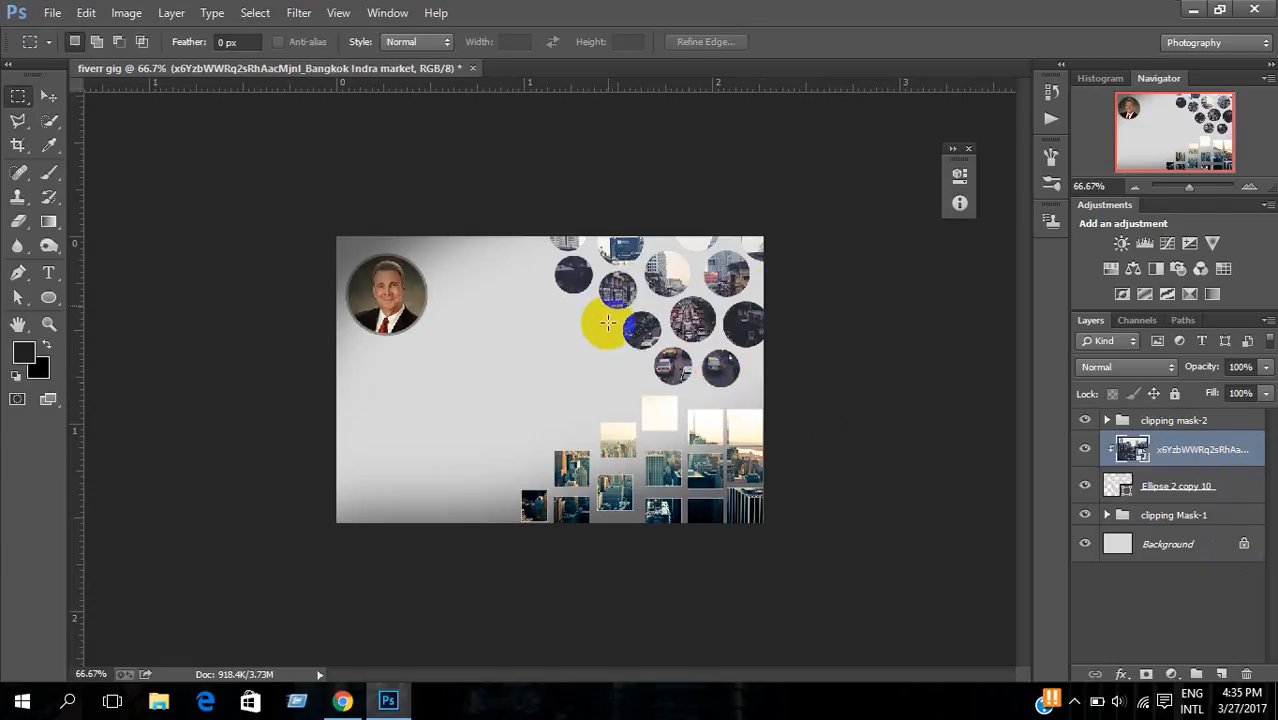
{"action": "left_click_drag", "start_coordinate": [1236, 477], "coordinate": [1205, 467]}
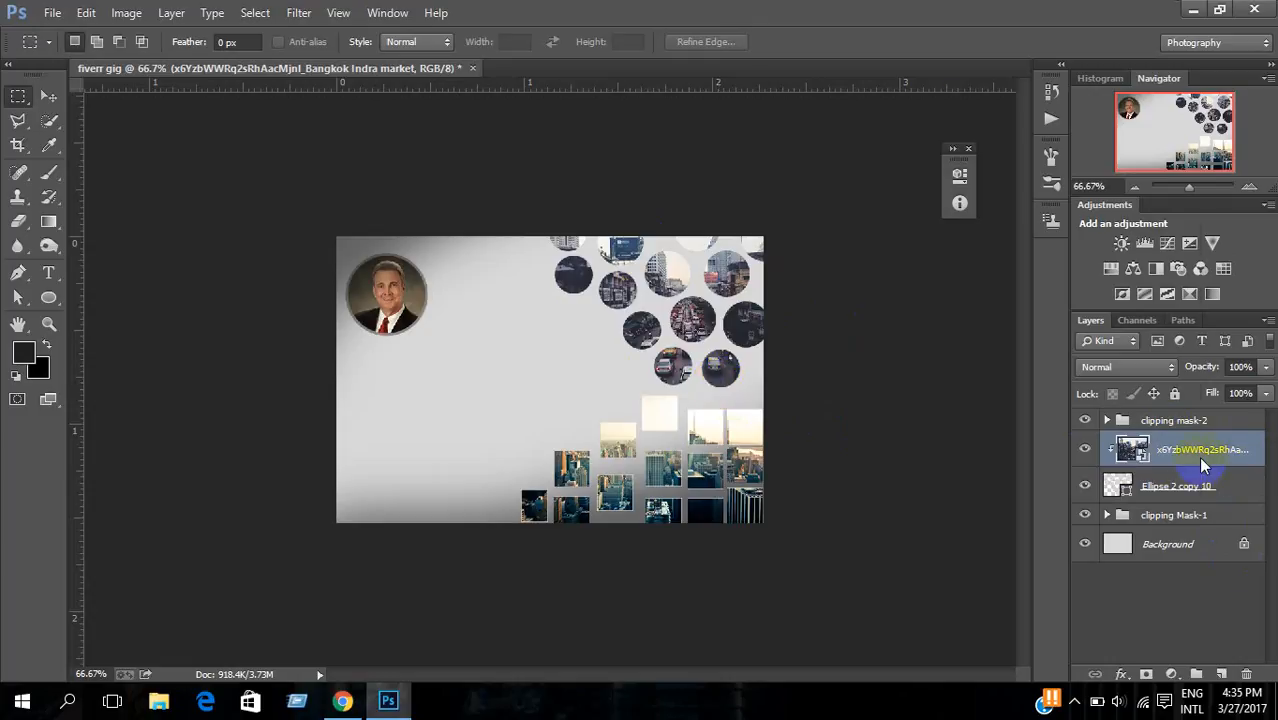
{"action": "right_click", "coordinate": [1205, 467]}
{"action": "left_click", "coordinate": [1058, 362]}
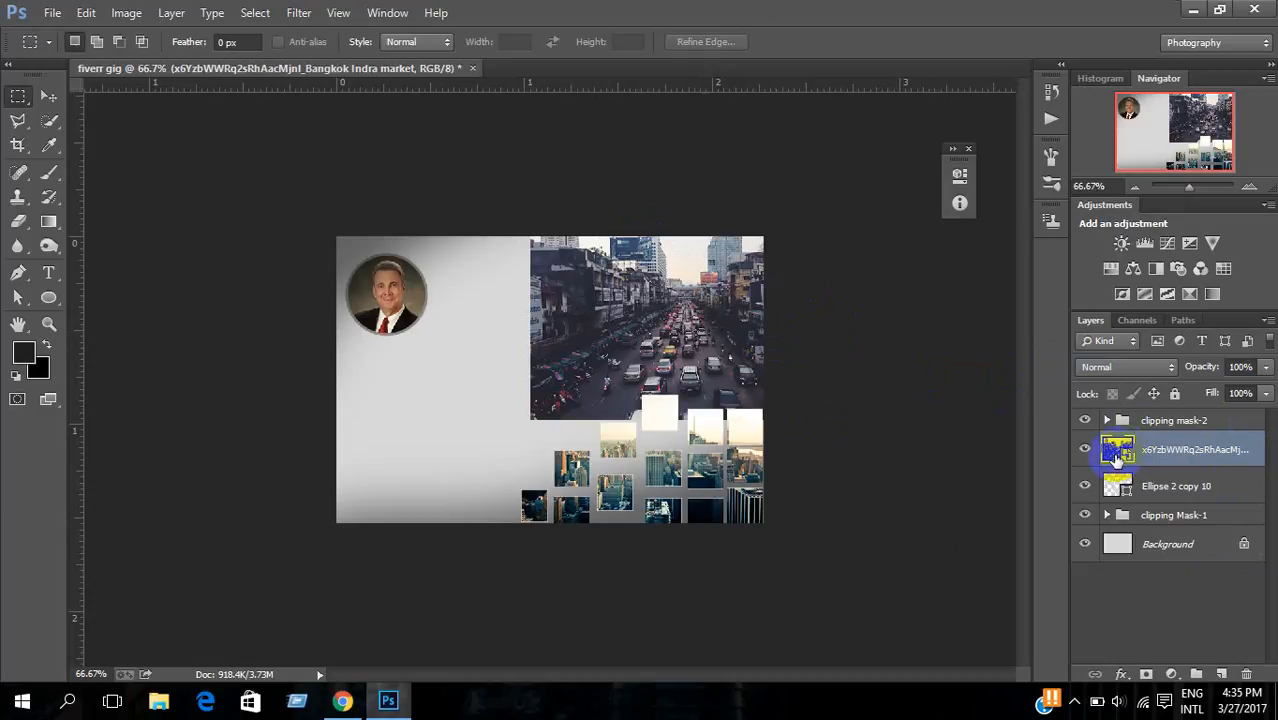
{"action": "right_click", "coordinate": [1166, 451]}
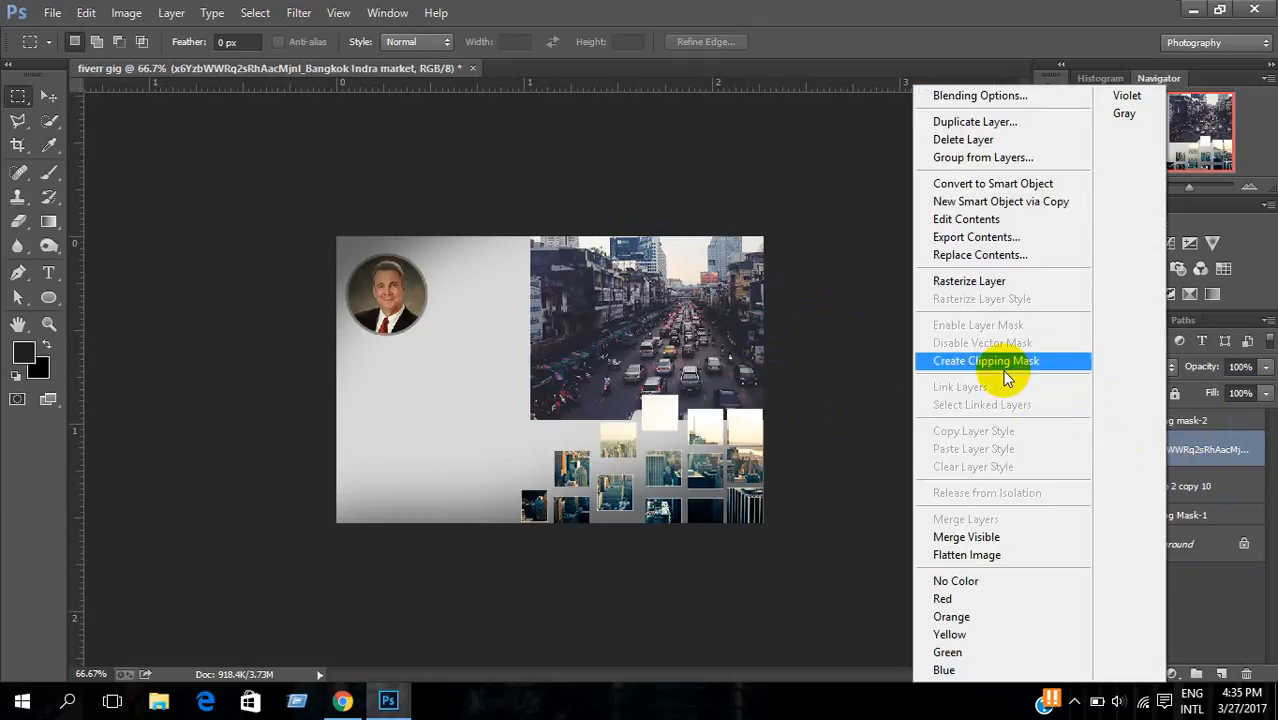
{"action": "left_click", "coordinate": [992, 285]}
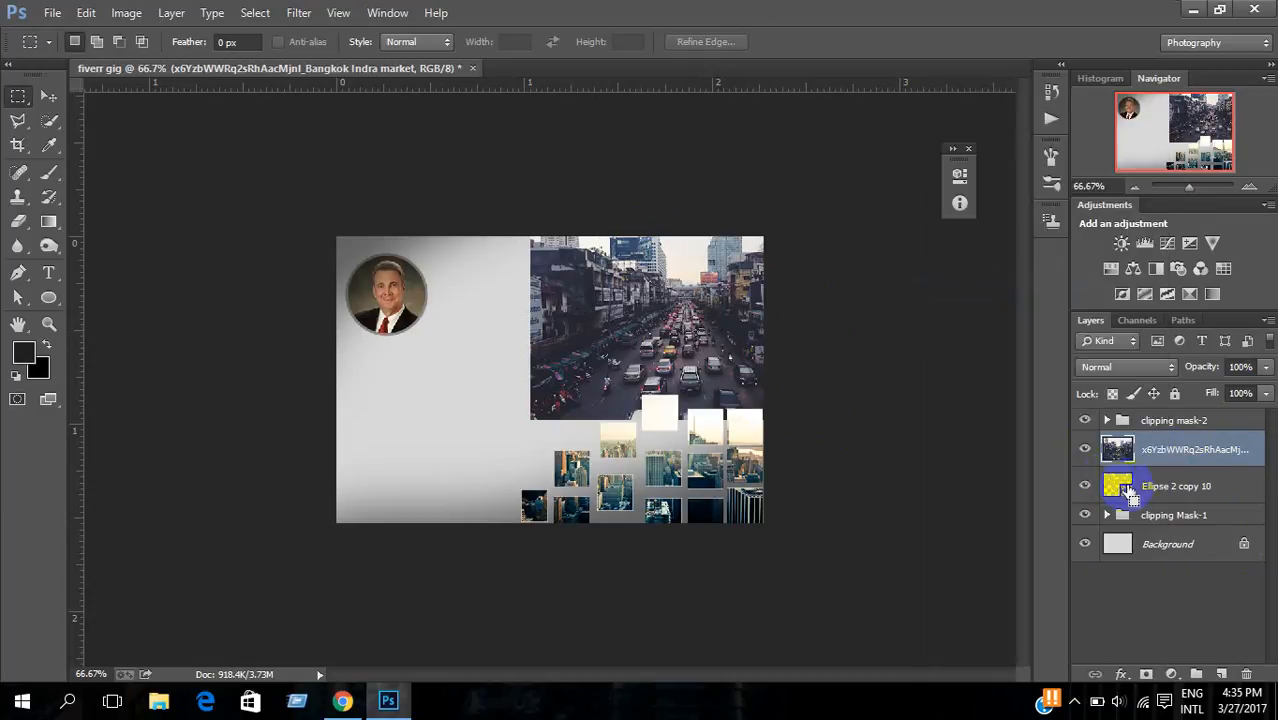
Step: Brighten the street photo with a Curves point at input 105, output 148, and clip it to the circles again
{"action": "key", "text": "ctrl+m"}
{"action": "left_click_drag", "start_coordinate": [944, 281], "coordinate": [928, 259]}
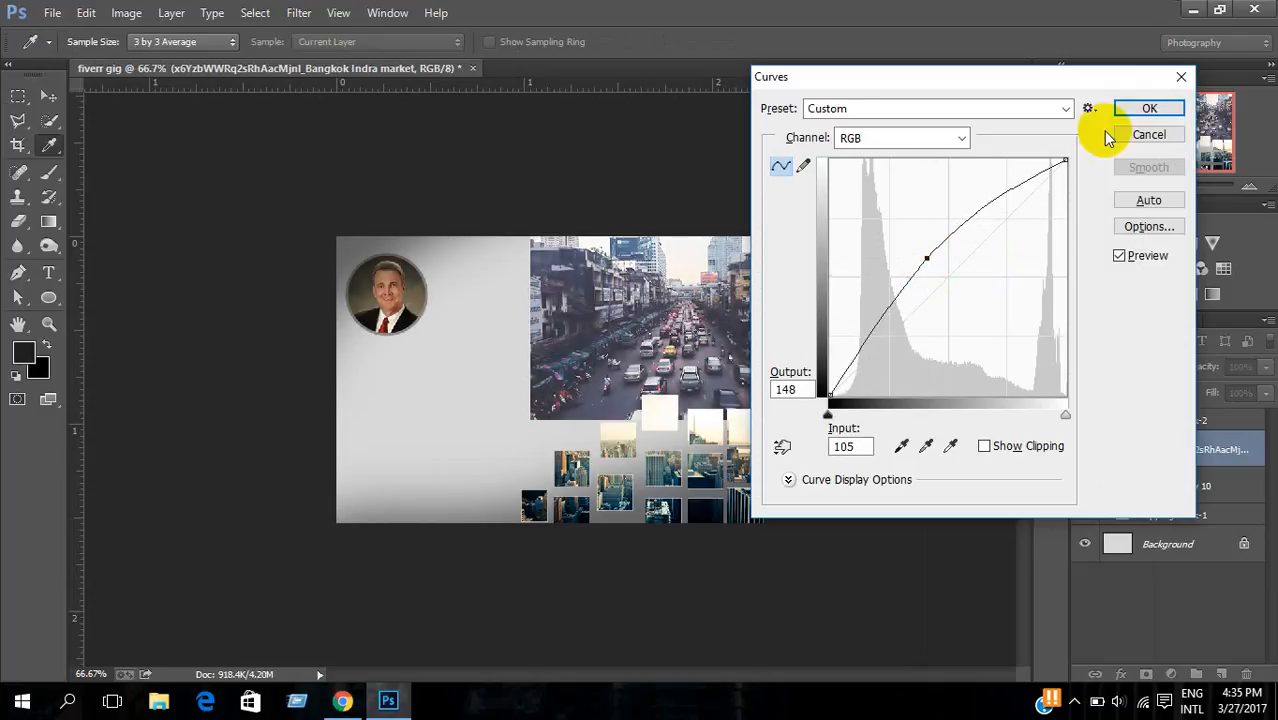
{"action": "left_click", "coordinate": [1149, 108]}
{"action": "right_click", "coordinate": [1216, 455]}
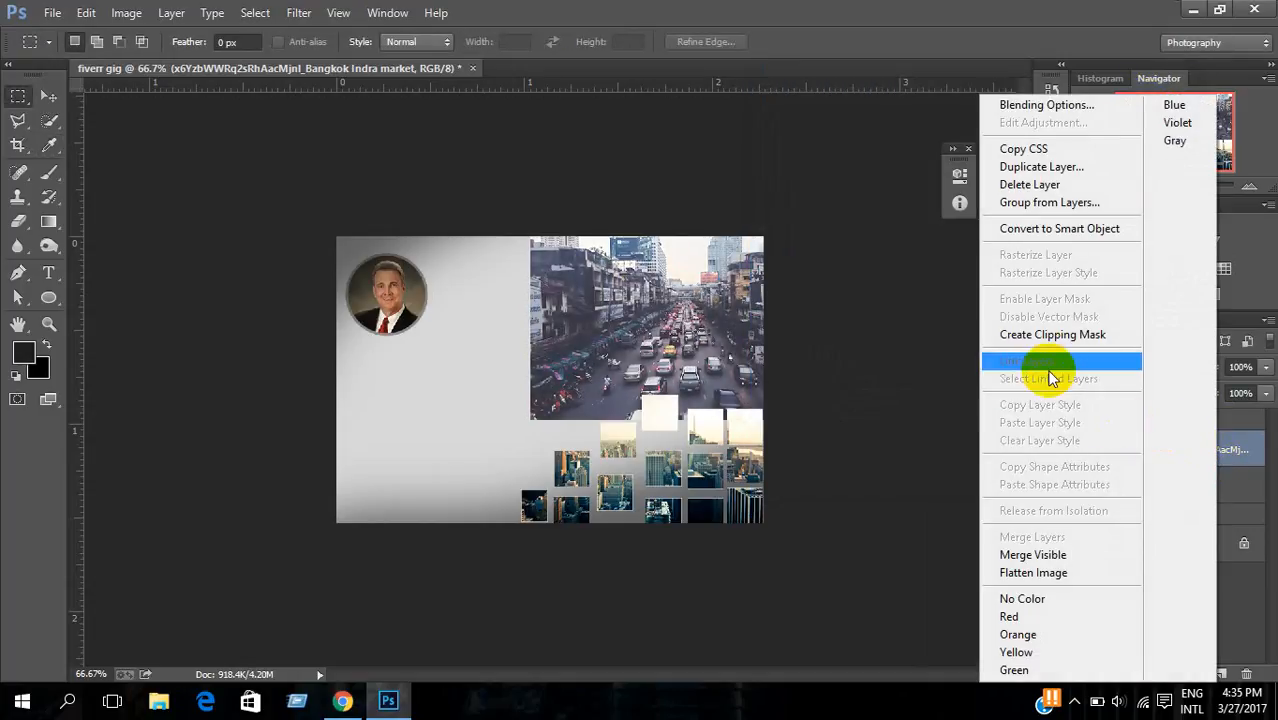
{"action": "left_click", "coordinate": [1047, 337]}
{"action": "left_click", "coordinate": [114, 162]}
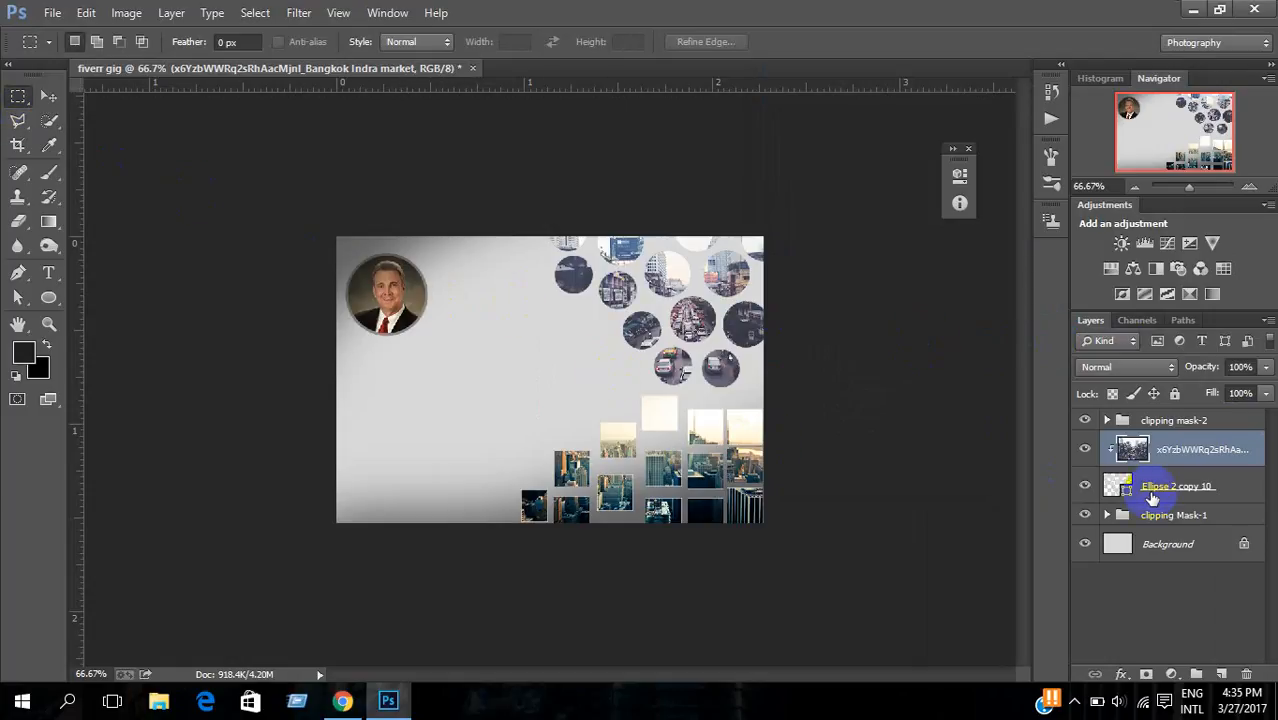
Step: Add a new empty layer directly above the Background layer
{"action": "left_click", "coordinate": [1186, 548]}
{"action": "key", "text": "ctrl+shift+n"}
{"action": "key", "text": "Return"}
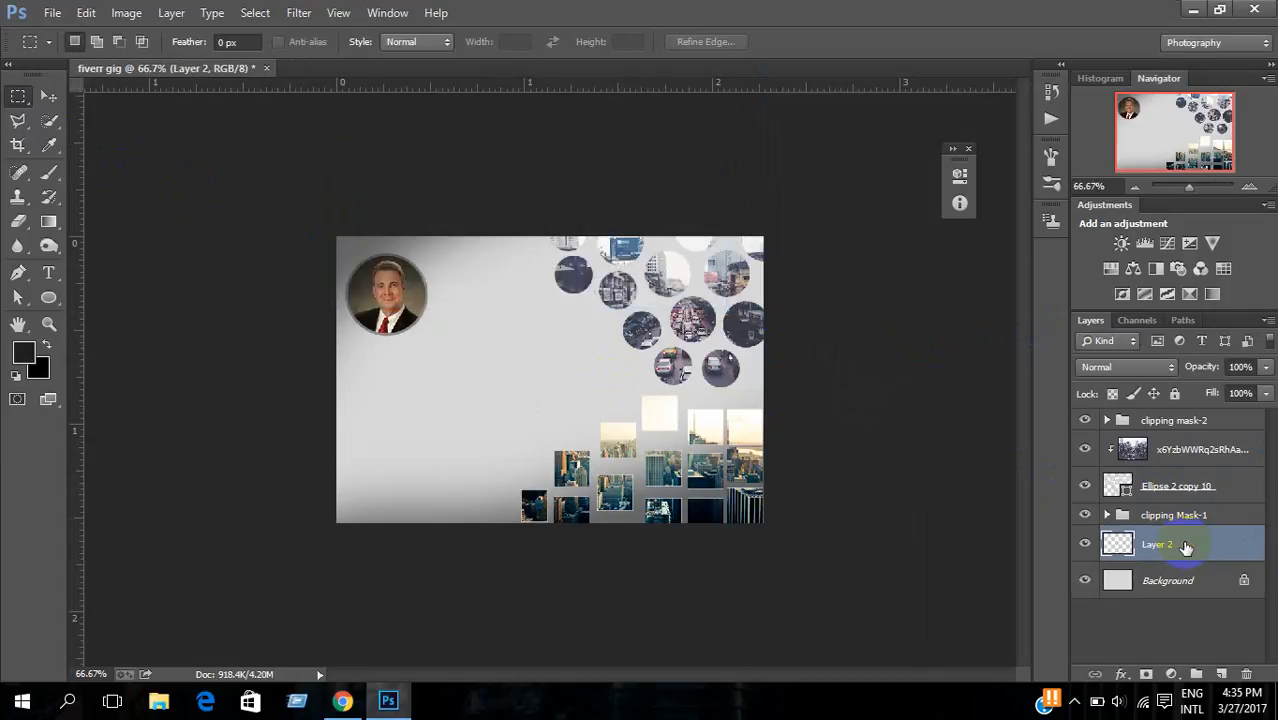
Step: Paint soft dark shading along the canvas's right edge on the new layer with a 400 px brush and check the result
{"action": "left_click", "coordinate": [49, 172]}
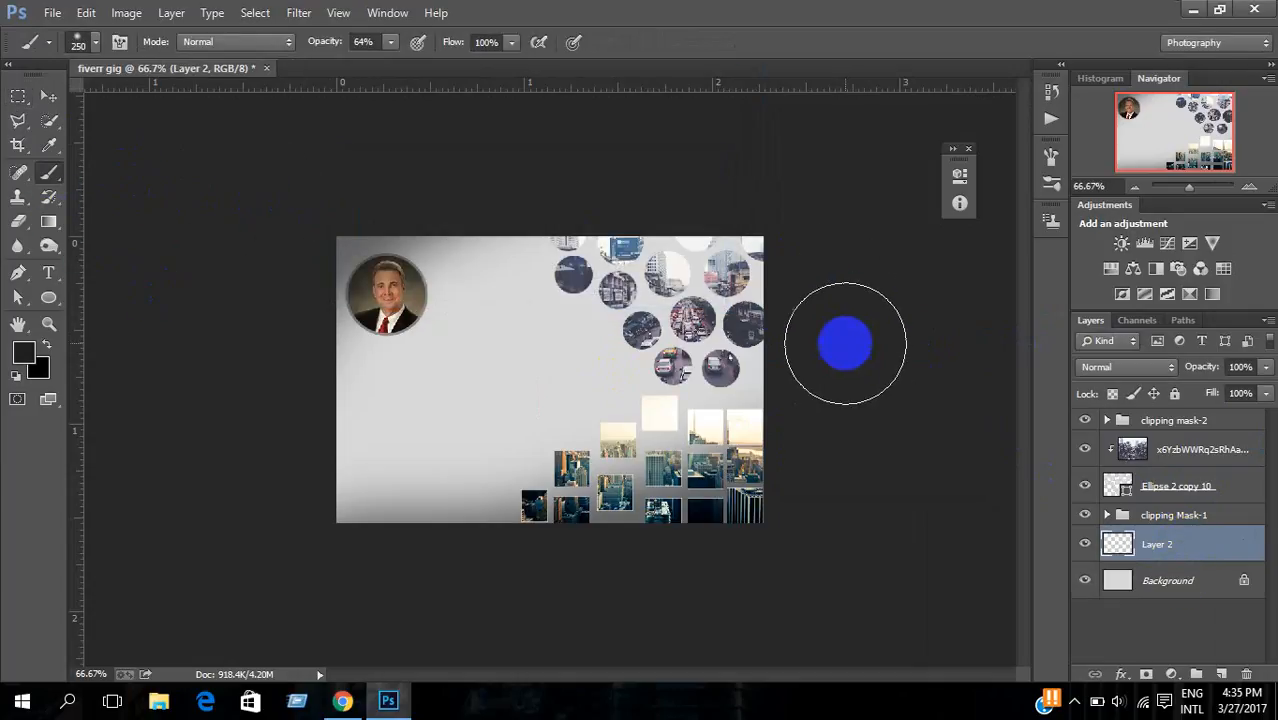
{"action": "key", "text": "bracketright"}
{"action": "key", "text": "bracketright"}
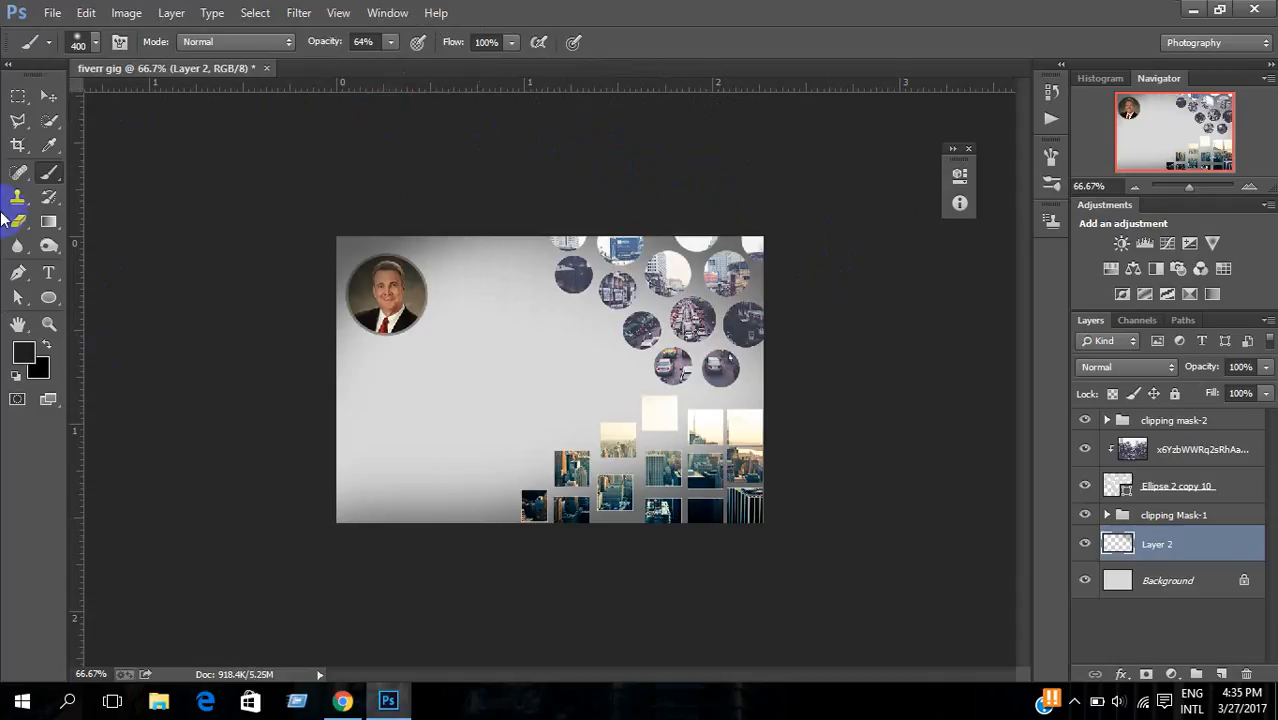
{"action": "mouse_move", "coordinate": [716, 565]}
{"action": "left_mouse_down"}
{"action": "mouse_move", "coordinate": [764, 495]}
{"action": "mouse_move", "coordinate": [862, 97]}
{"action": "left_mouse_up"}
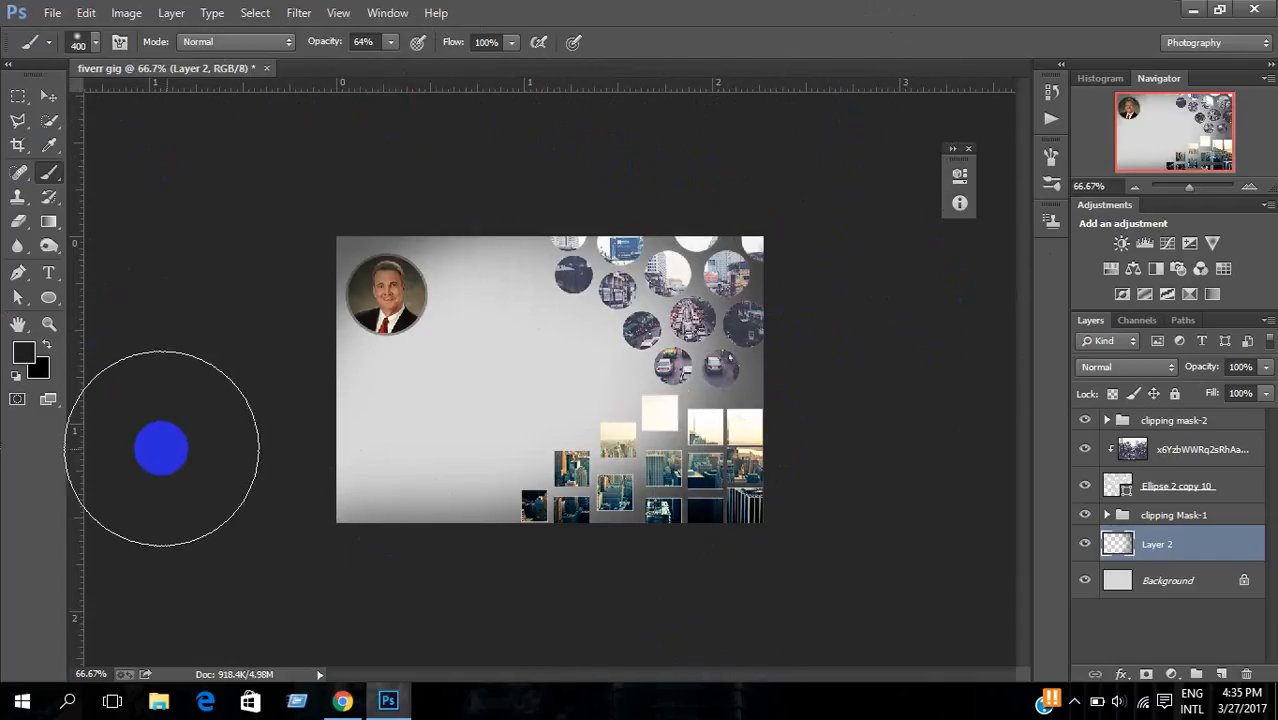
{"action": "left_click", "coordinate": [24, 93]}
{"action": "left_click_drag", "start_coordinate": [553, 243], "coordinate": [767, 518]}
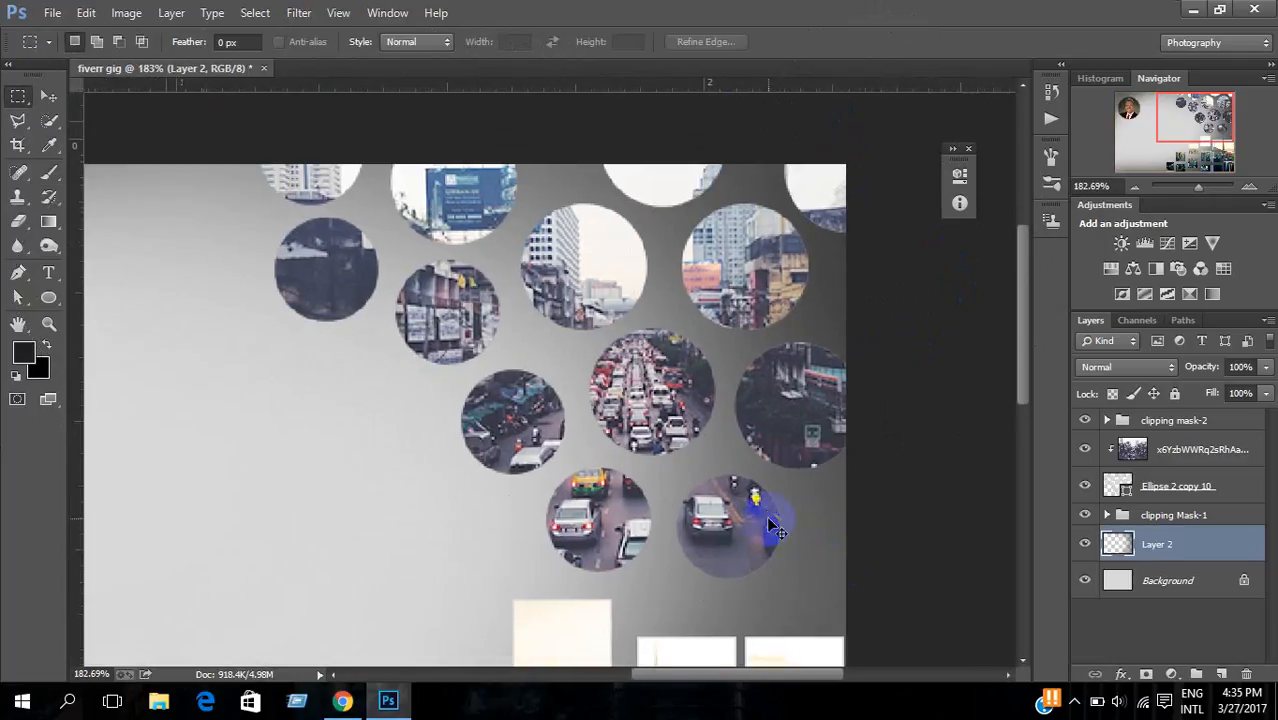
{"action": "key", "text": "ctrl+minus"}
{"action": "key", "text": "ctrl+minus"}
{"action": "key", "text": "ctrl+minus"}
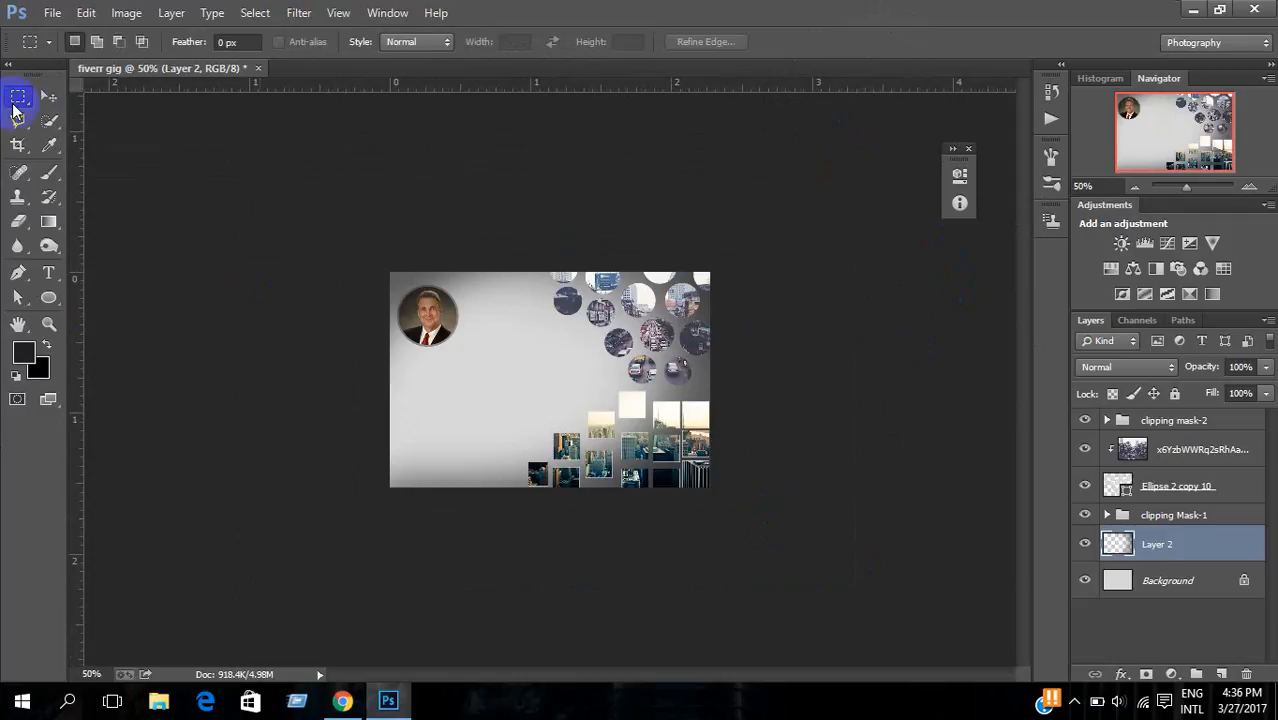
Step: Locate the portrait's layer from the canvas, then select and collapse its "clipping Mask-1" group
{"action": "left_click", "coordinate": [46, 96]}
{"action": "left_click", "coordinate": [427, 330]}
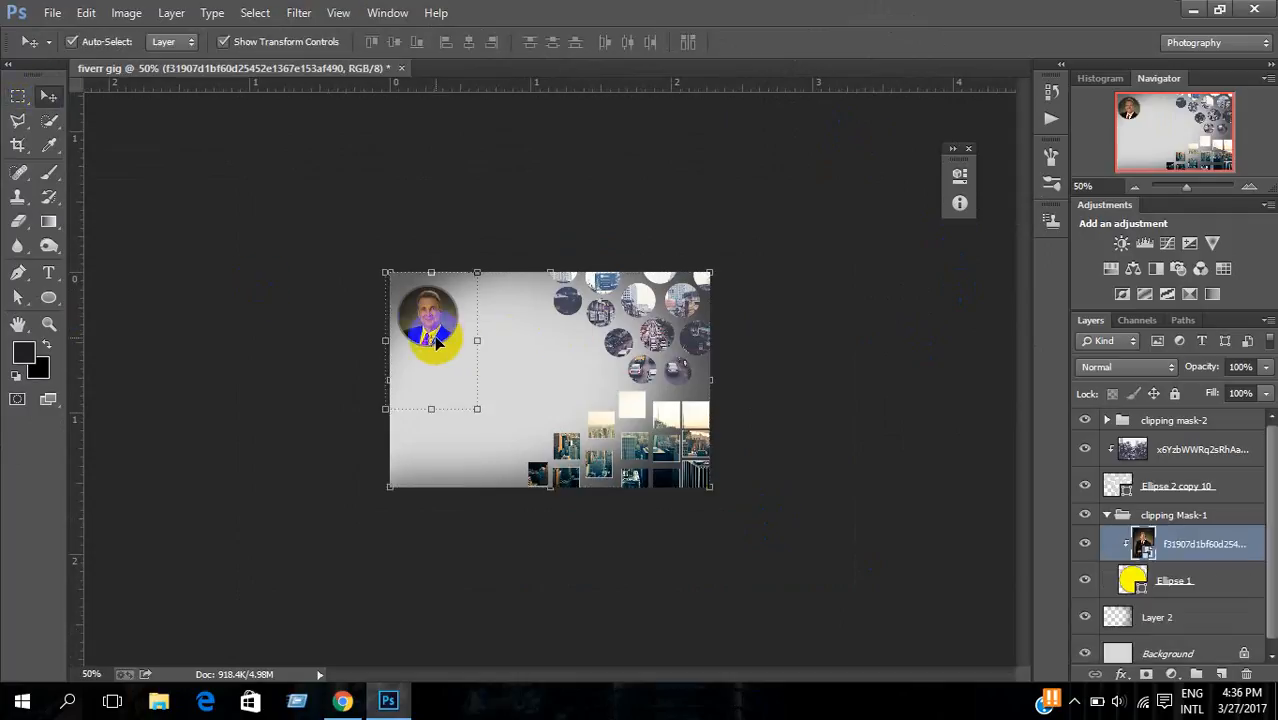
{"action": "mouse_move", "coordinate": [420, 335]}
{"action": "left_mouse_down"}
{"action": "mouse_move", "coordinate": [431, 344]}
{"action": "mouse_move", "coordinate": [417, 333]}
{"action": "left_mouse_up"}
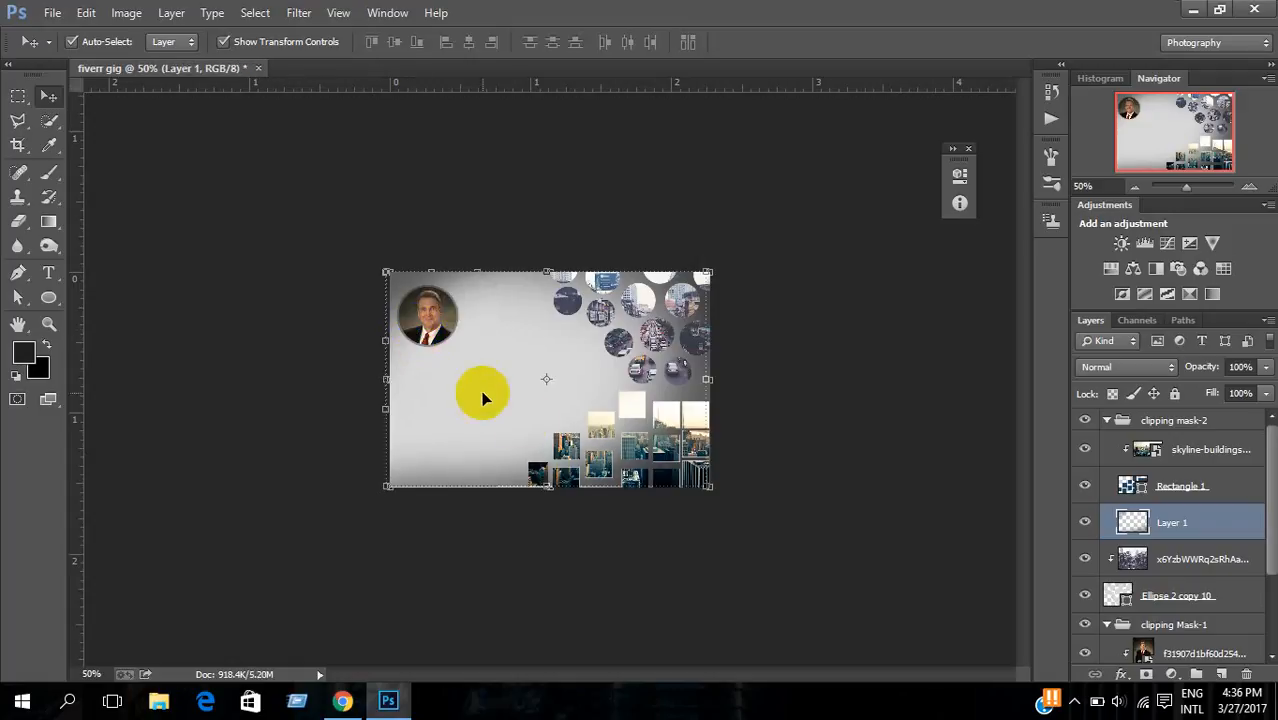
{"action": "scroll", "coordinate": [1178, 605], "scroll_direction": "down", "scroll_amount": 1}
{"action": "left_click", "coordinate": [1190, 632]}
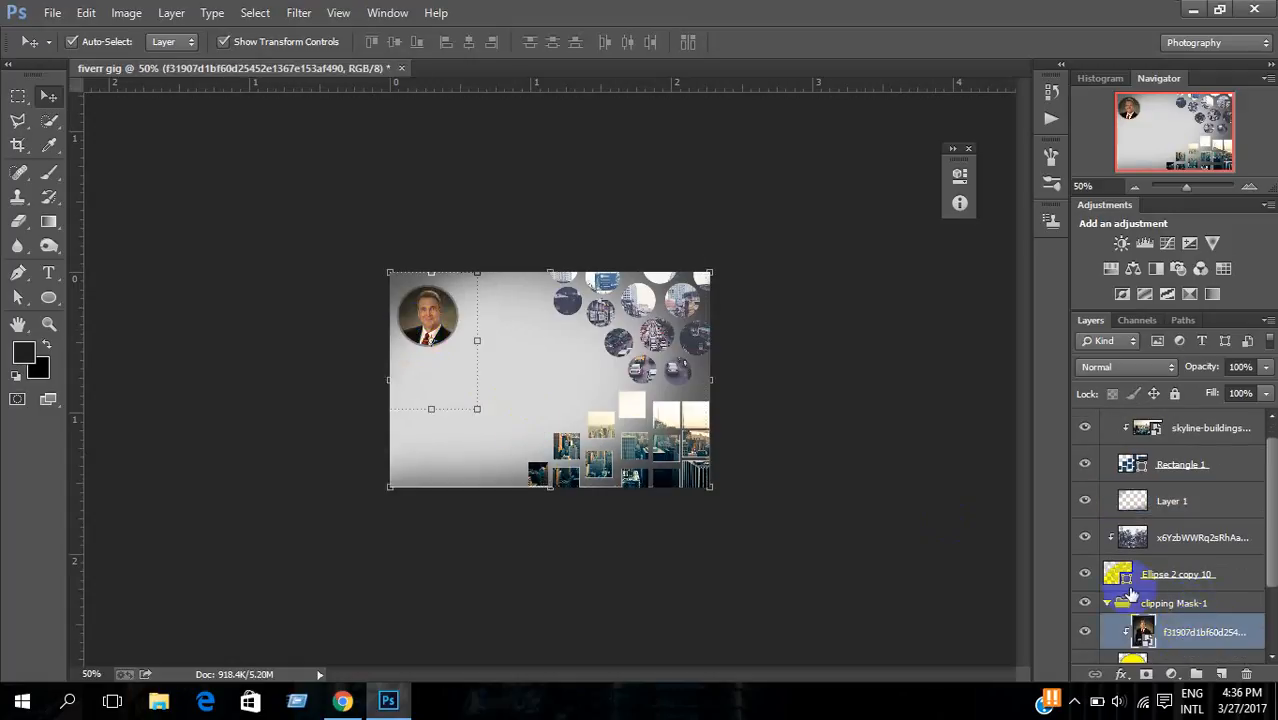
{"action": "left_click", "coordinate": [1163, 604]}
{"action": "left_click", "coordinate": [1106, 603]}
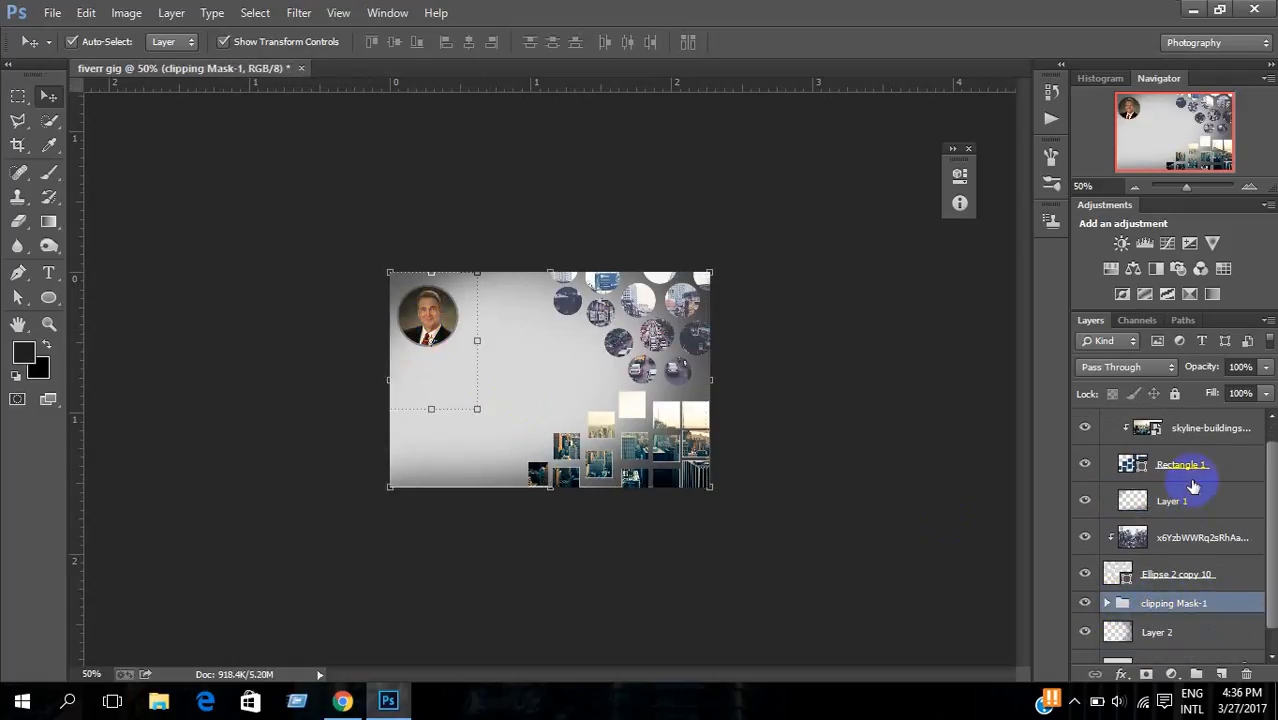
Step: Collapse the "clipping mask-2" group, then group the street photo with its circles layer as "clipping mask-3"
{"action": "scroll", "coordinate": [1196, 467], "scroll_direction": "up", "scroll_amount": 1}
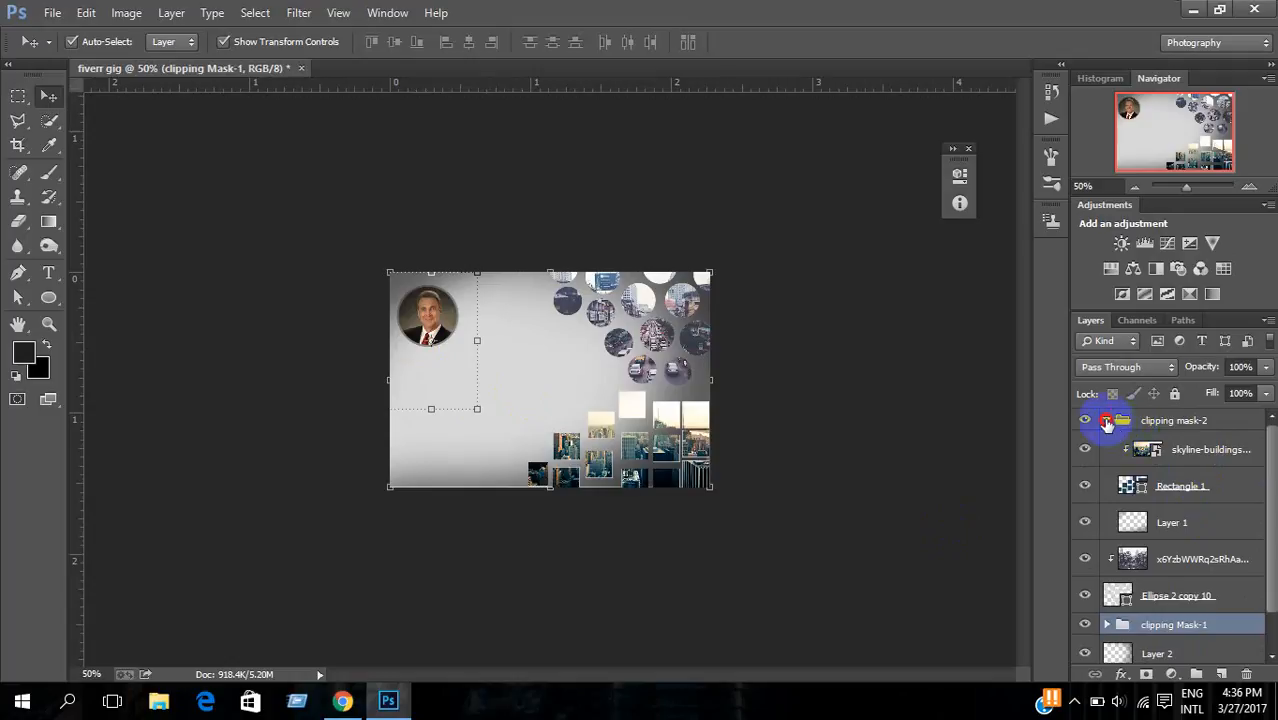
{"action": "left_click", "coordinate": [1106, 421]}
{"action": "left_click", "coordinate": [1210, 463]}
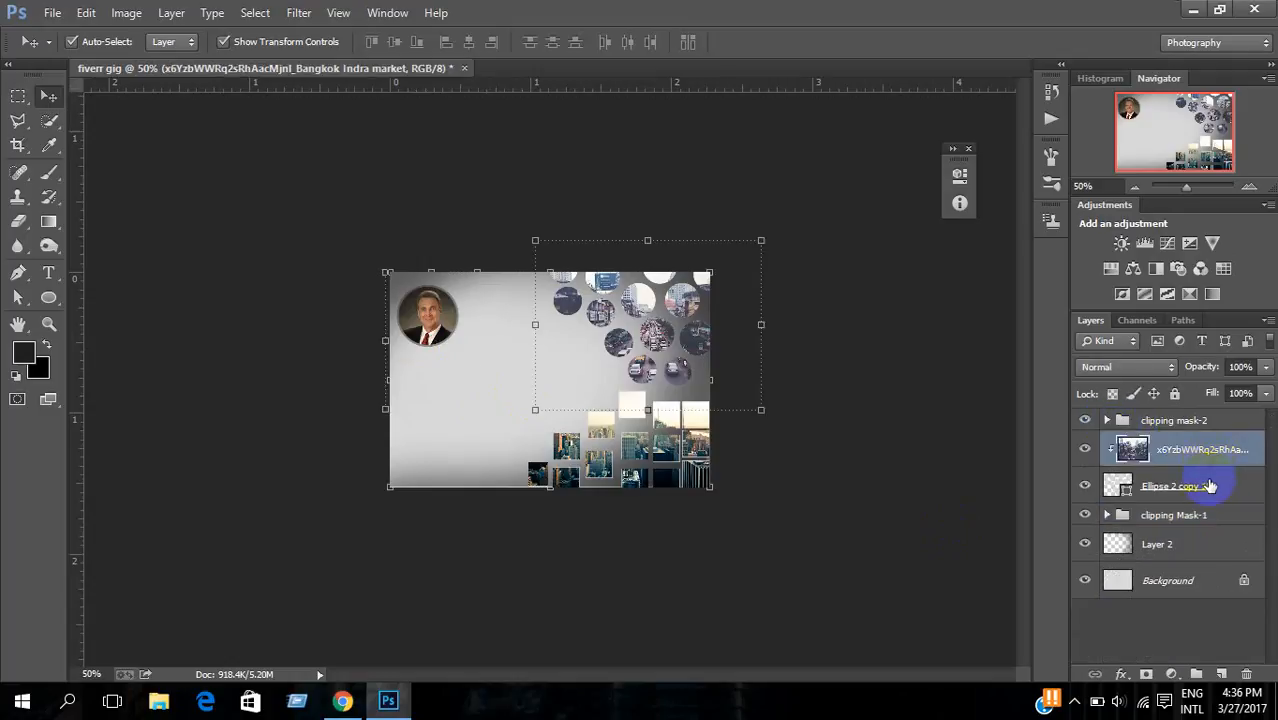
{"action": "left_click", "coordinate": [1212, 486], "text": "shift"}
{"action": "key", "text": "ctrl+g"}
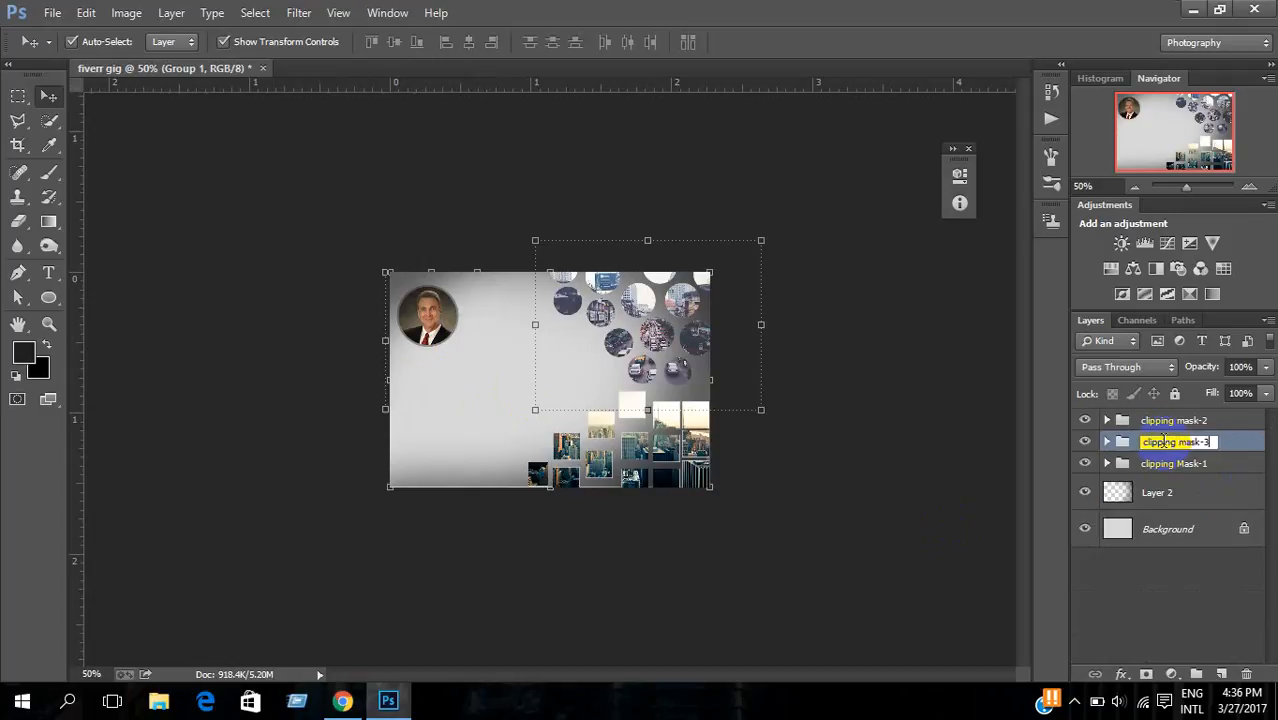
{"action": "key", "text": "Return"}
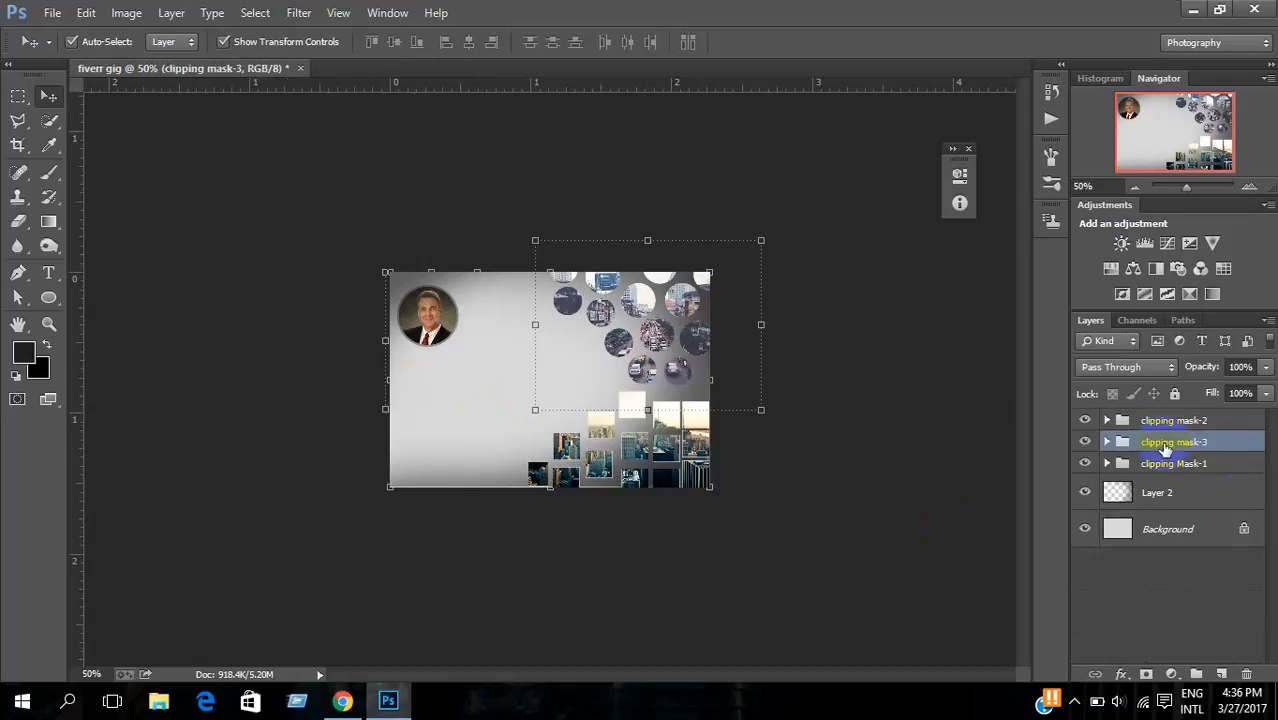
{"action": "left_click", "coordinate": [18, 96]}
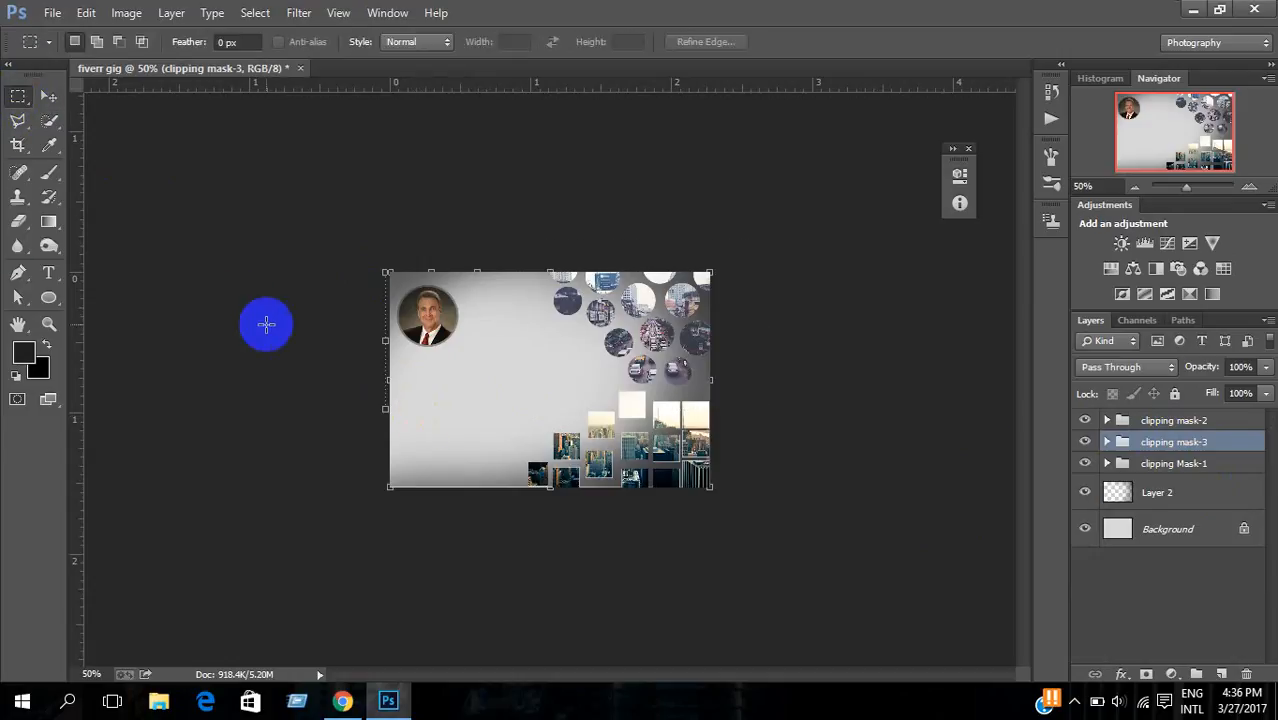
{"action": "left_click_drag", "start_coordinate": [48, 297], "coordinate": [130, 313]}
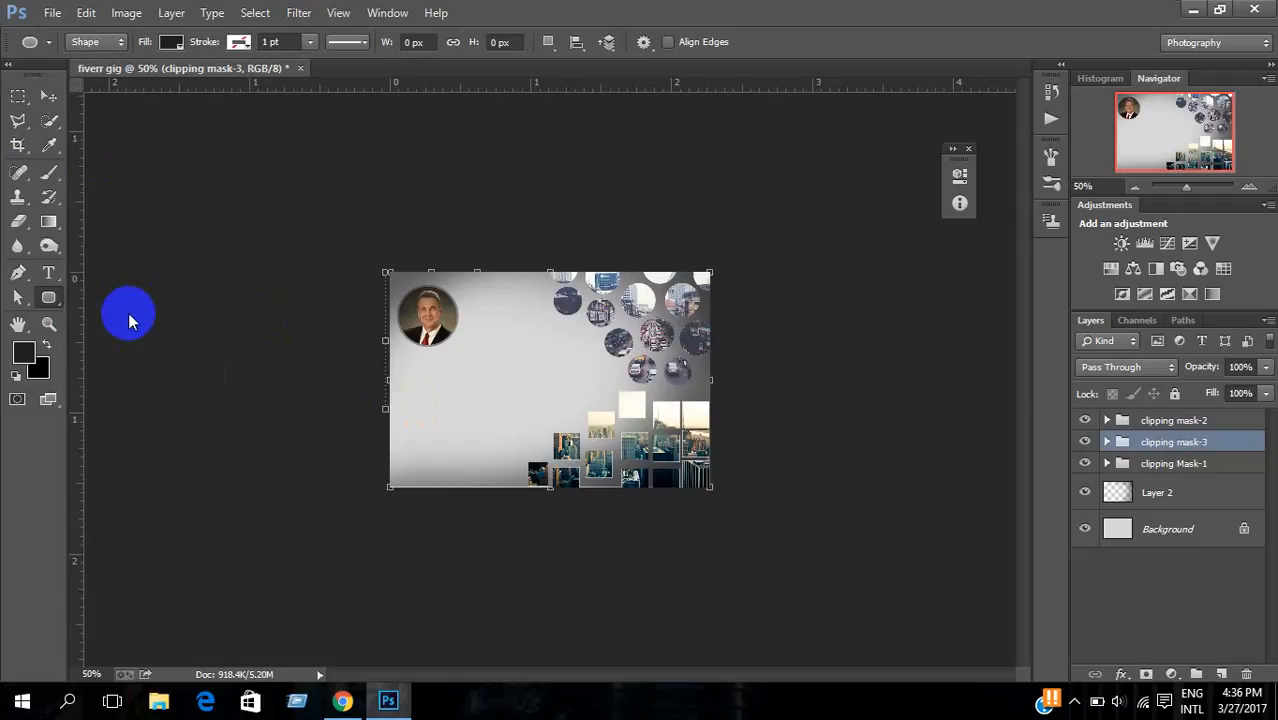
{"action": "left_click", "coordinate": [18, 97]}
{"action": "left_click", "coordinate": [22, 286]}
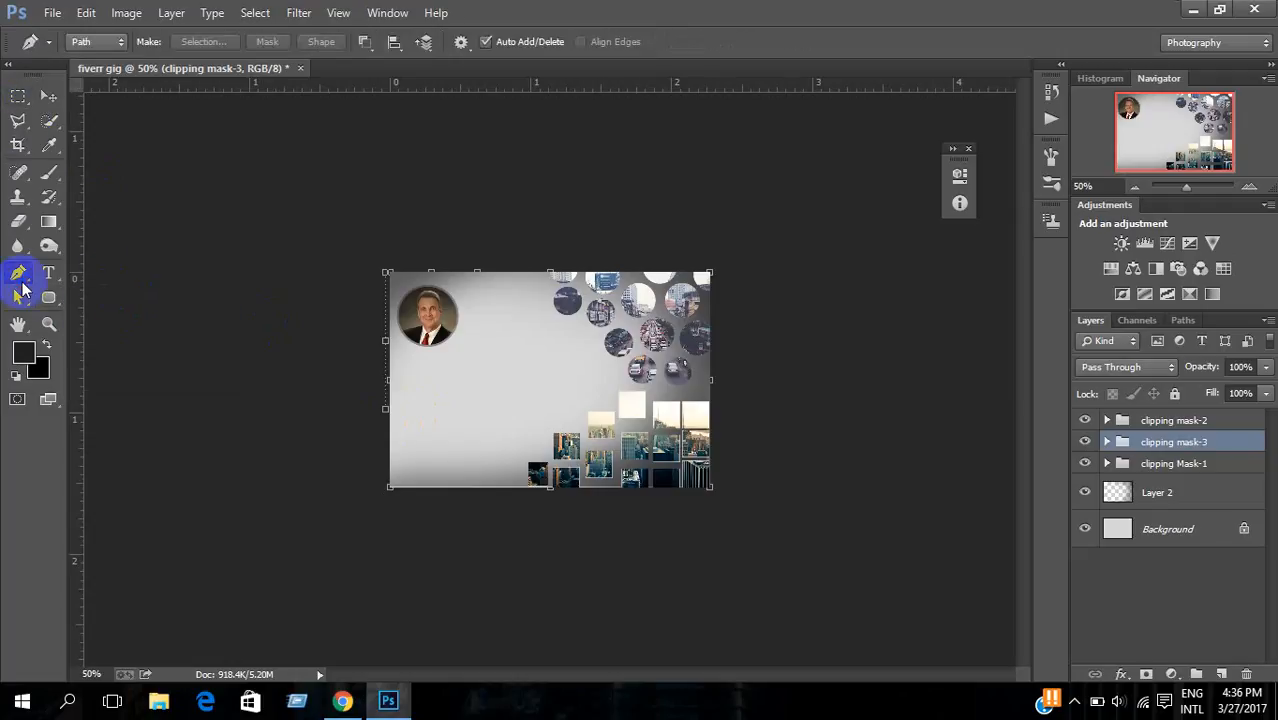
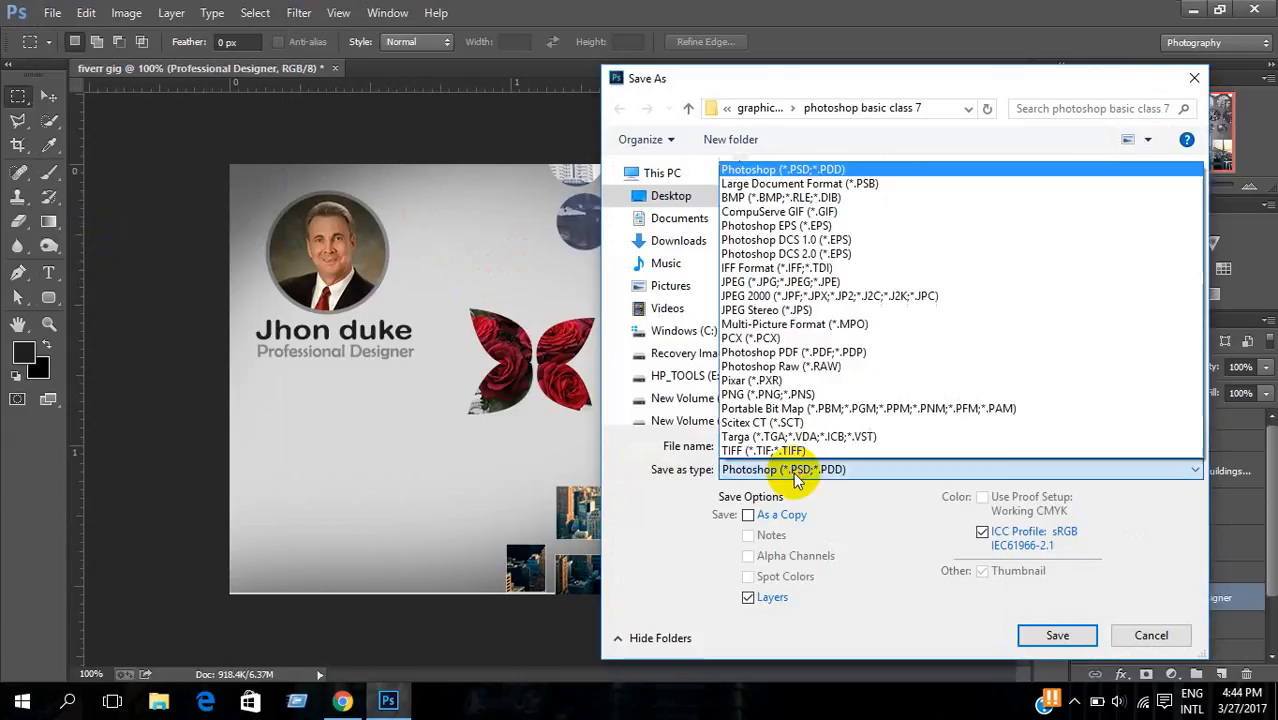
Step: Save the gig image in JPEG format as "clipping mask for fiverr" with the default JPEG options
{"action": "left_click", "coordinate": [808, 278]}
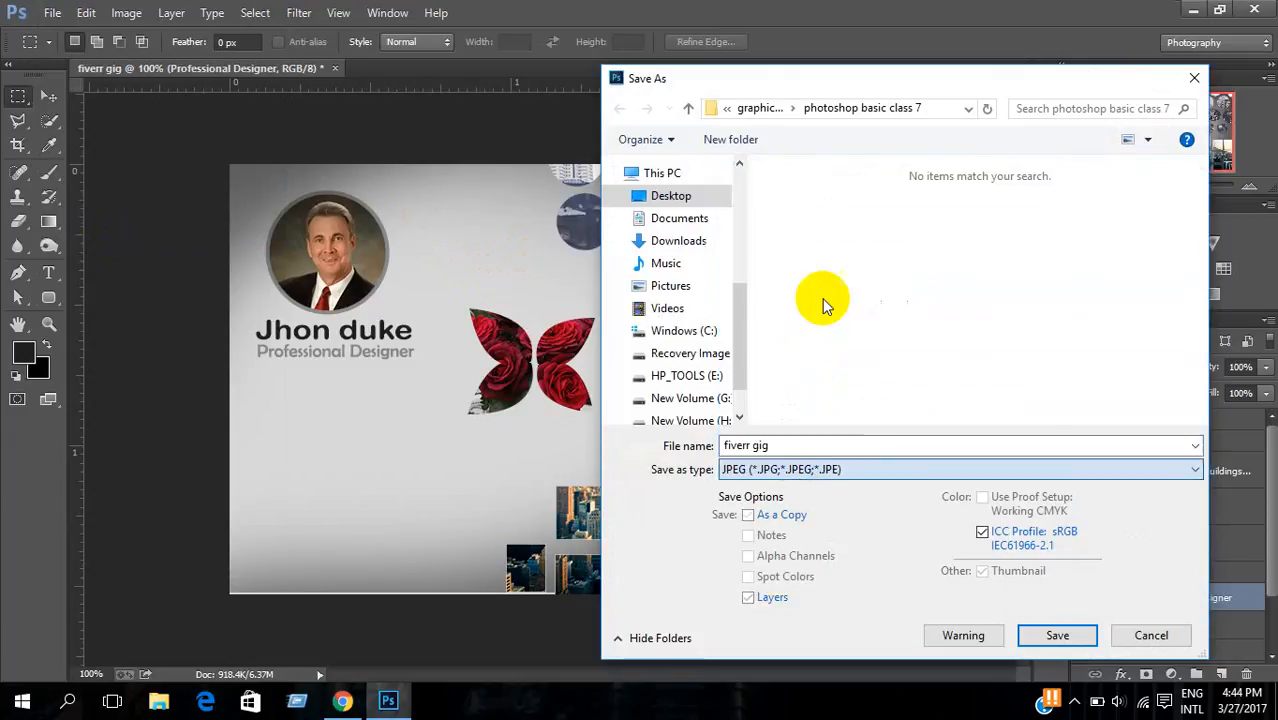
{"action": "left_click", "coordinate": [824, 442]}
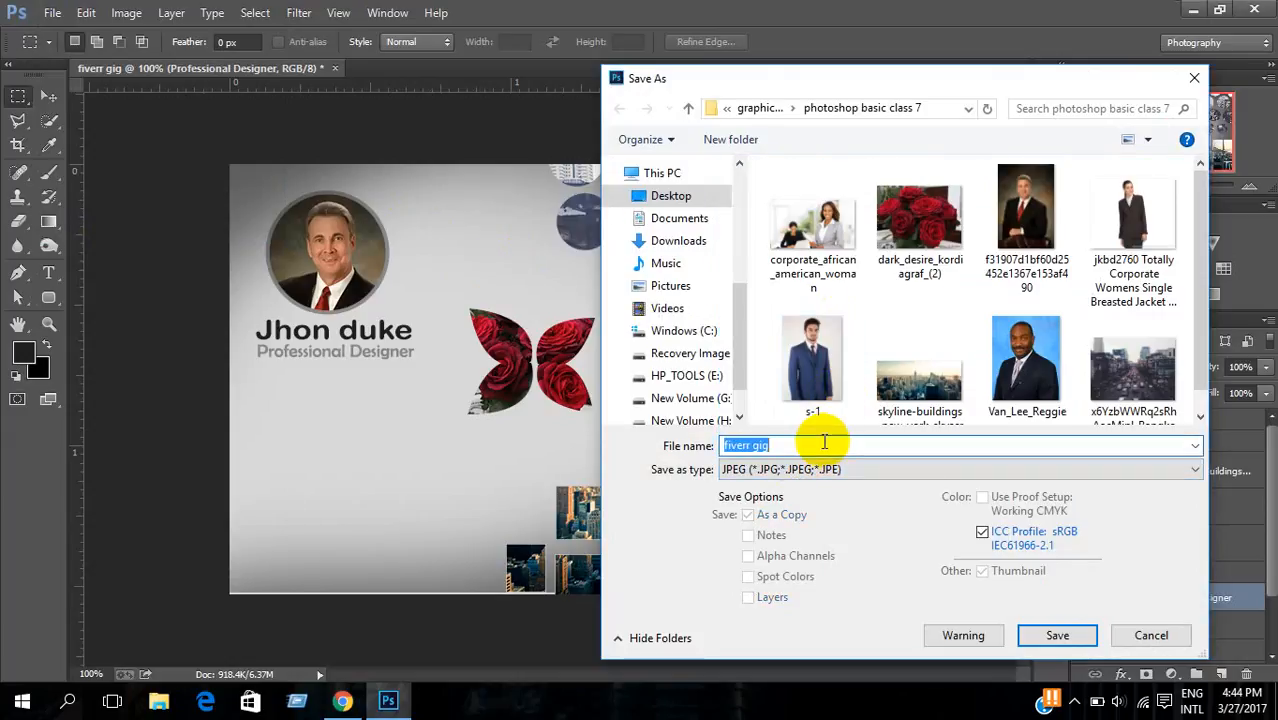
{"action": "type", "text": "clipping mask for"}
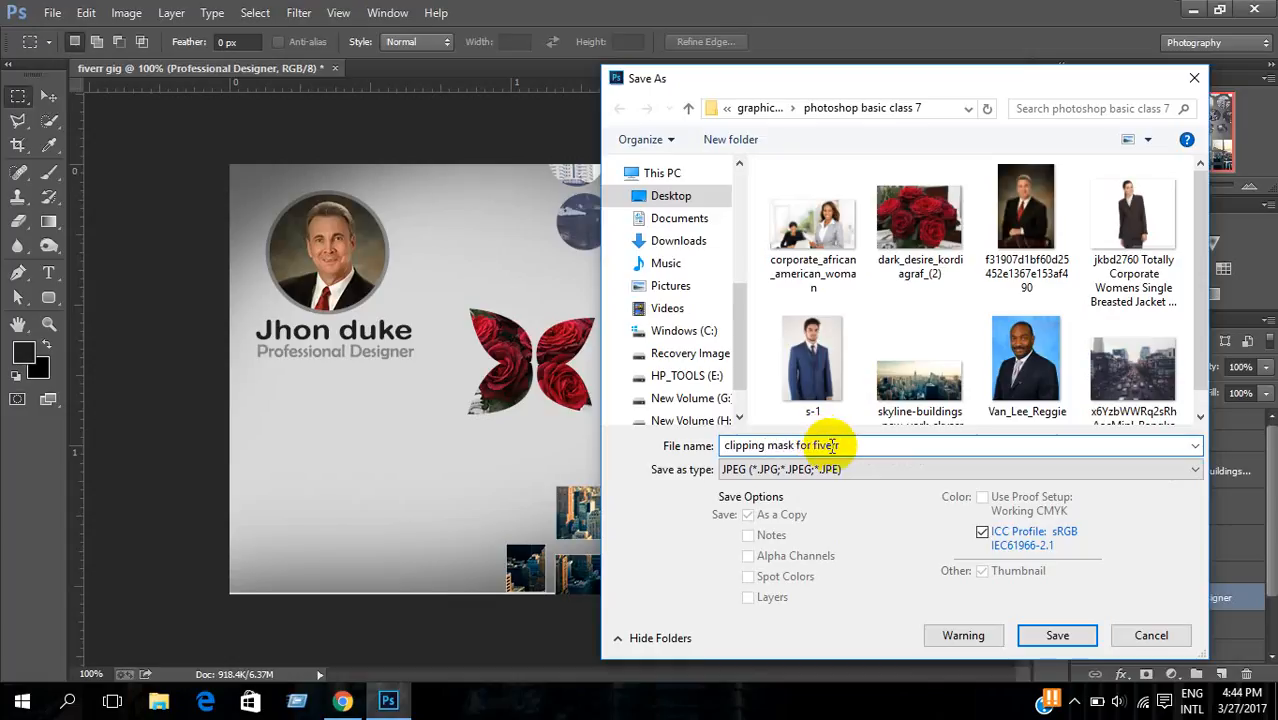
{"action": "type", "text": " fiverr"}
{"action": "key", "text": "Return"}
{"action": "key", "text": "Return"}
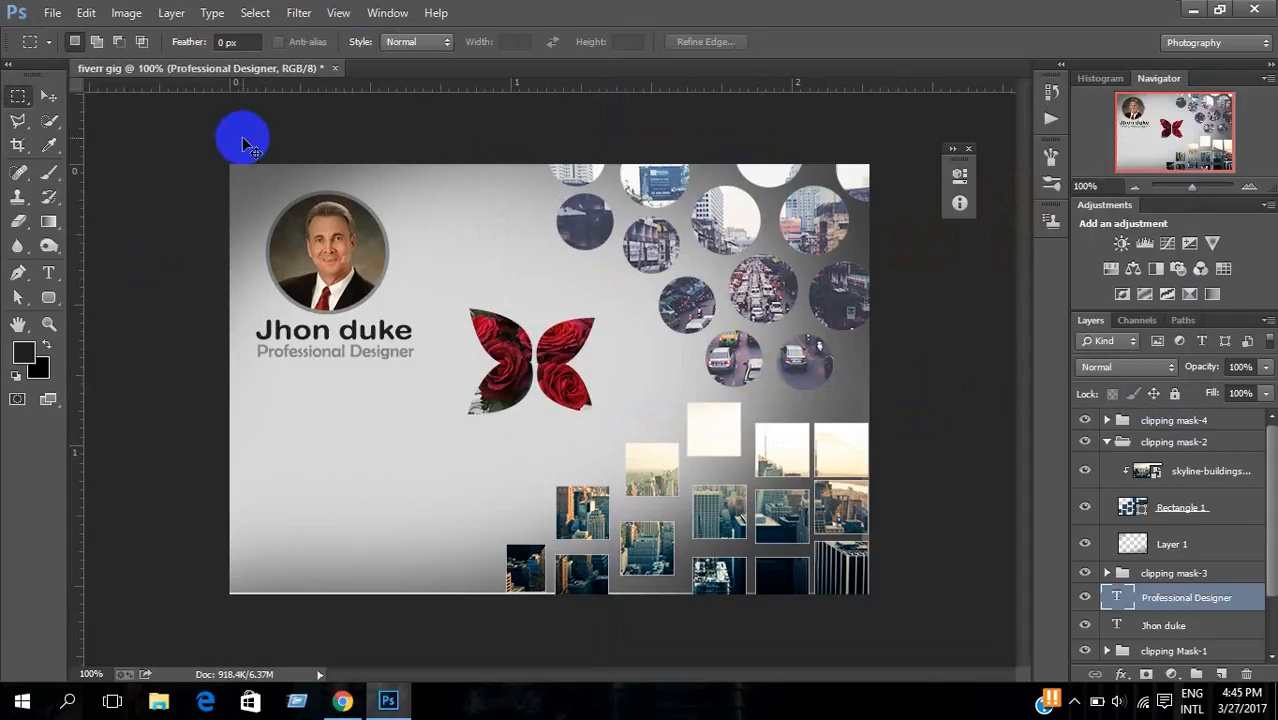
Step: Save the gig document with its layers in Photoshop PSD format as "clipping mask for fiverrr"
{"action": "key", "text": "ctrl+s"}
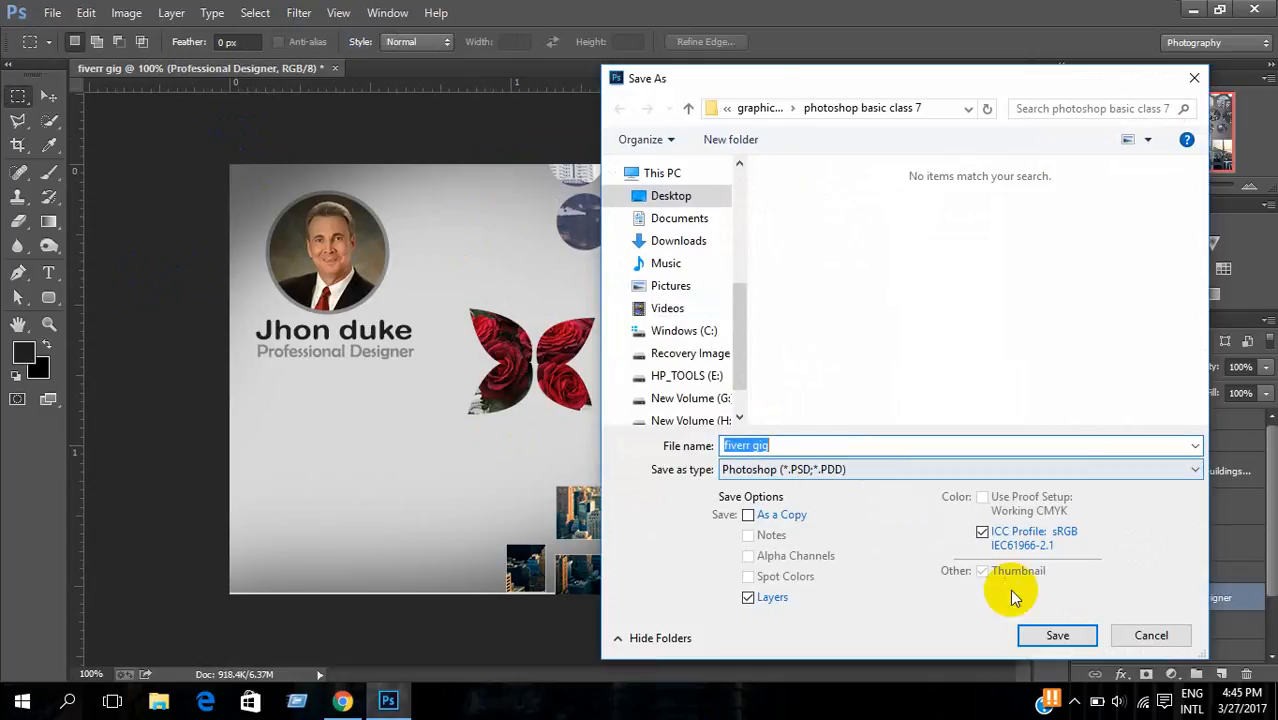
{"action": "left_click", "coordinate": [846, 469]}
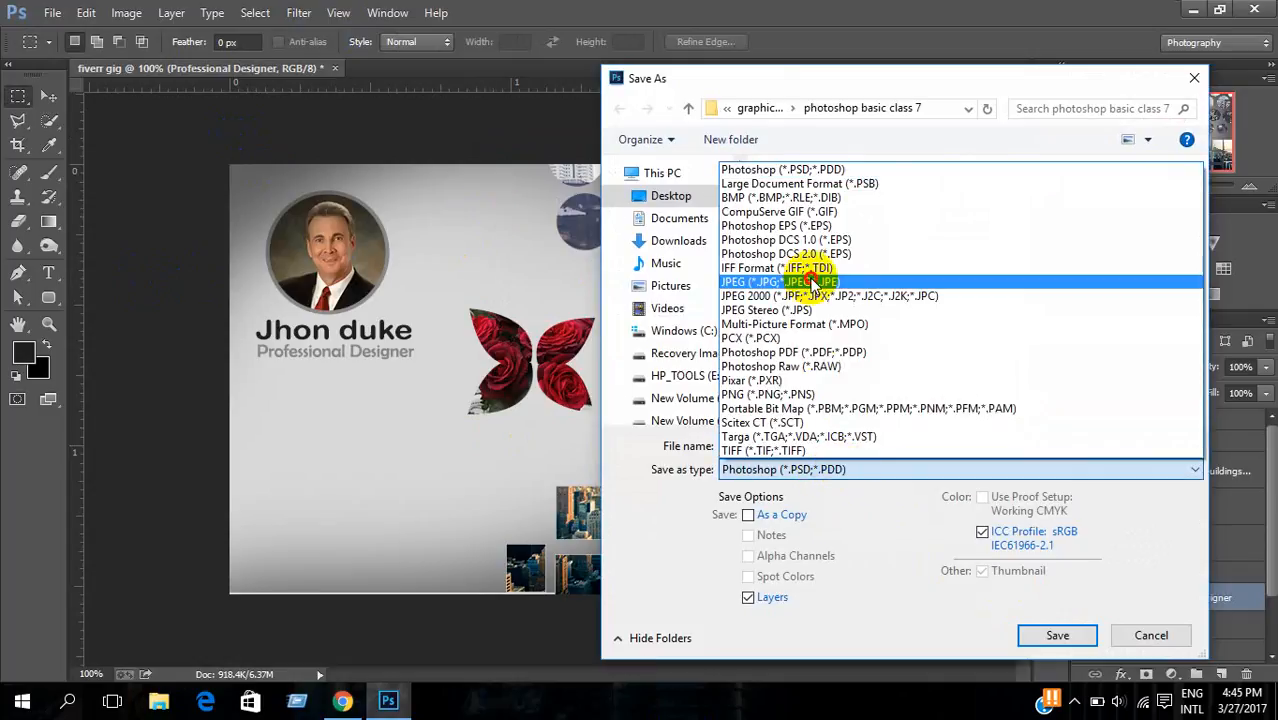
{"action": "left_click", "coordinate": [812, 283]}
{"action": "left_click", "coordinate": [830, 268]}
{"action": "left_click", "coordinate": [845, 472]}
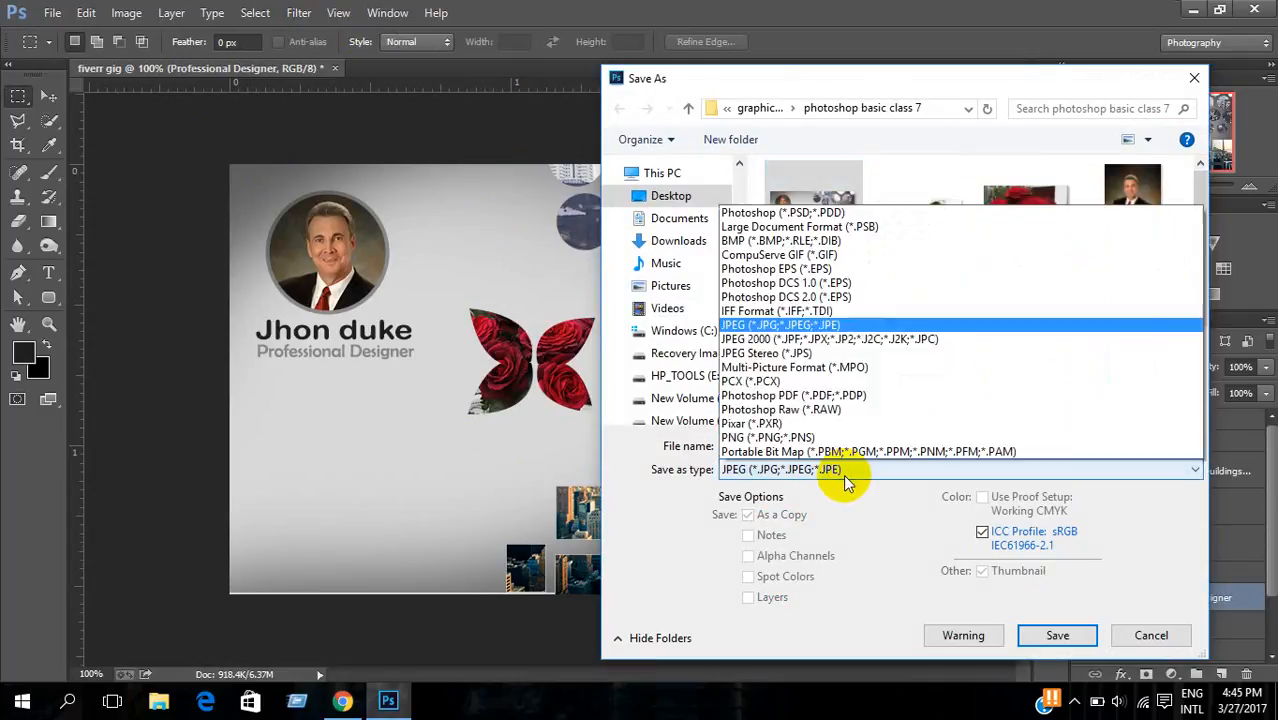
{"action": "left_click", "coordinate": [810, 170]}
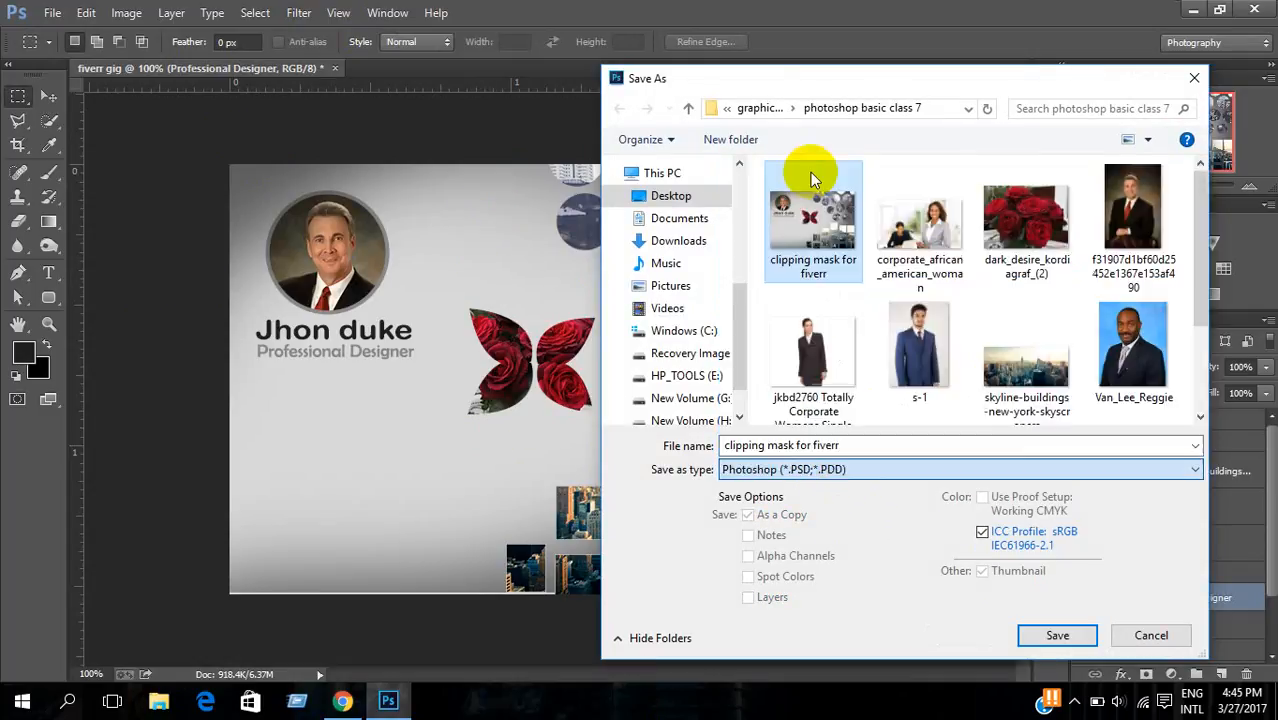
{"action": "left_click", "coordinate": [1058, 636]}
{"action": "left_click", "coordinate": [766, 353]}
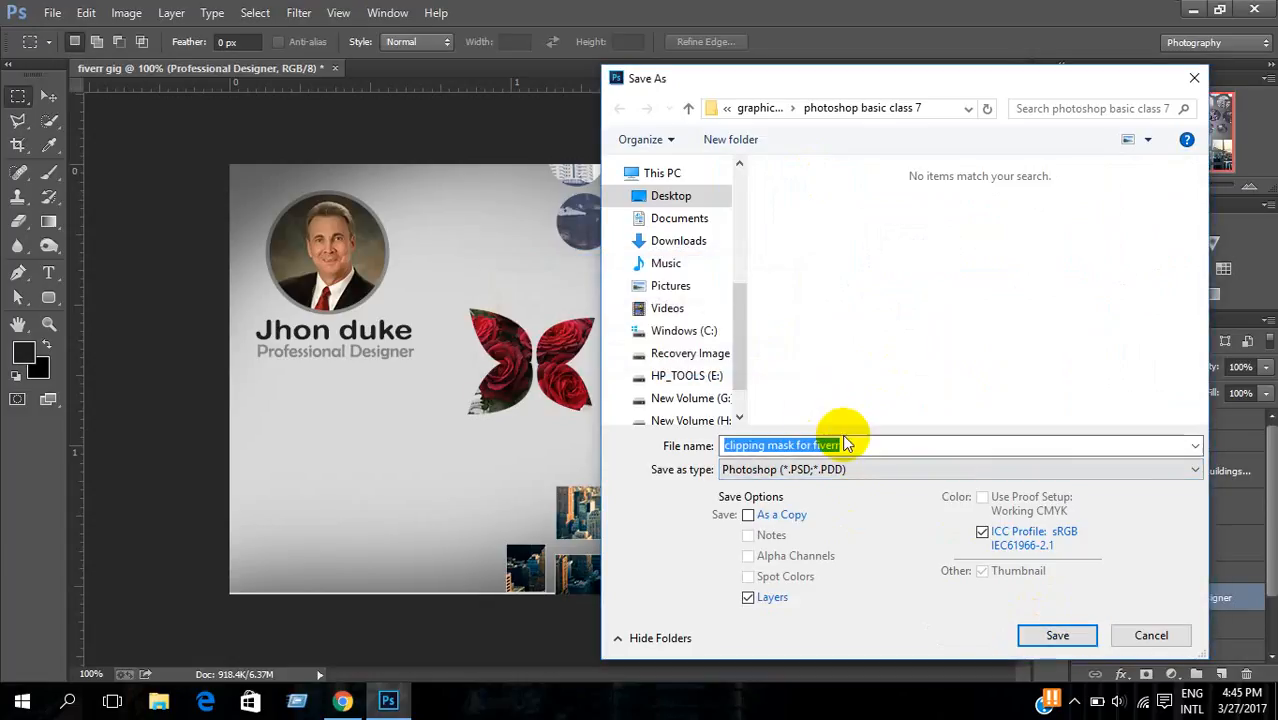
{"action": "left_click", "coordinate": [857, 447]}
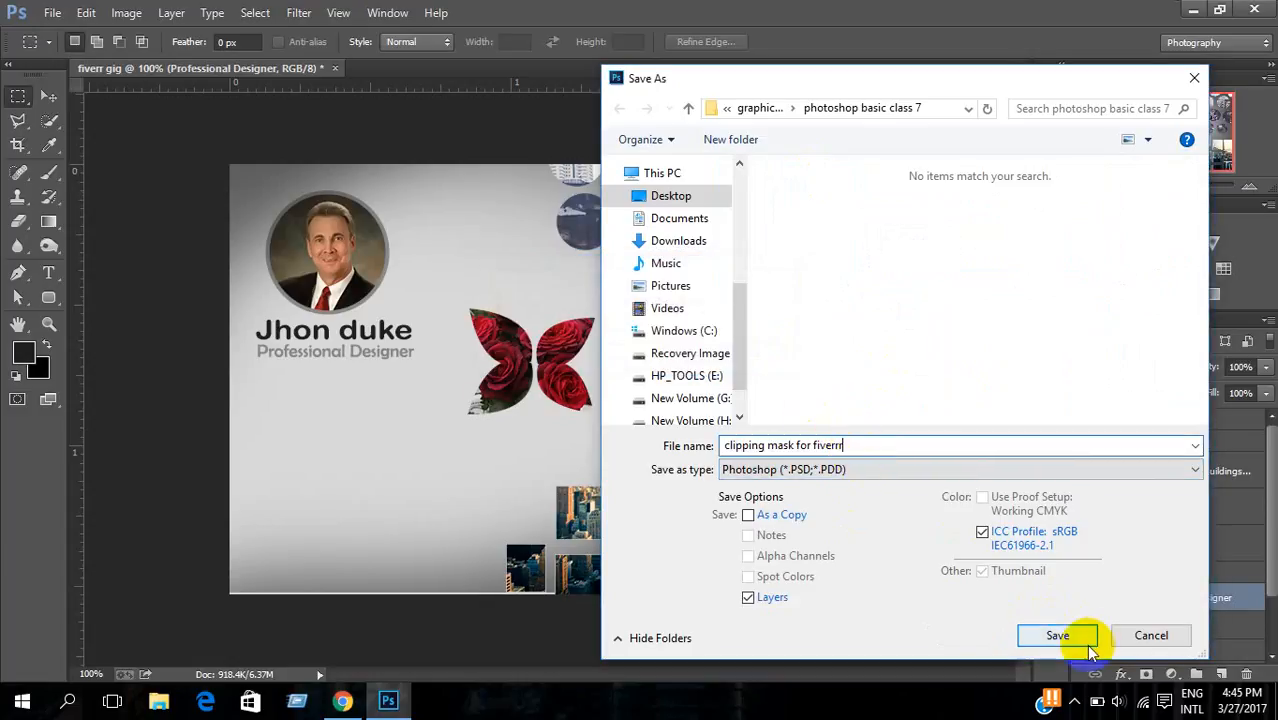
{"action": "left_click", "coordinate": [1057, 635]}
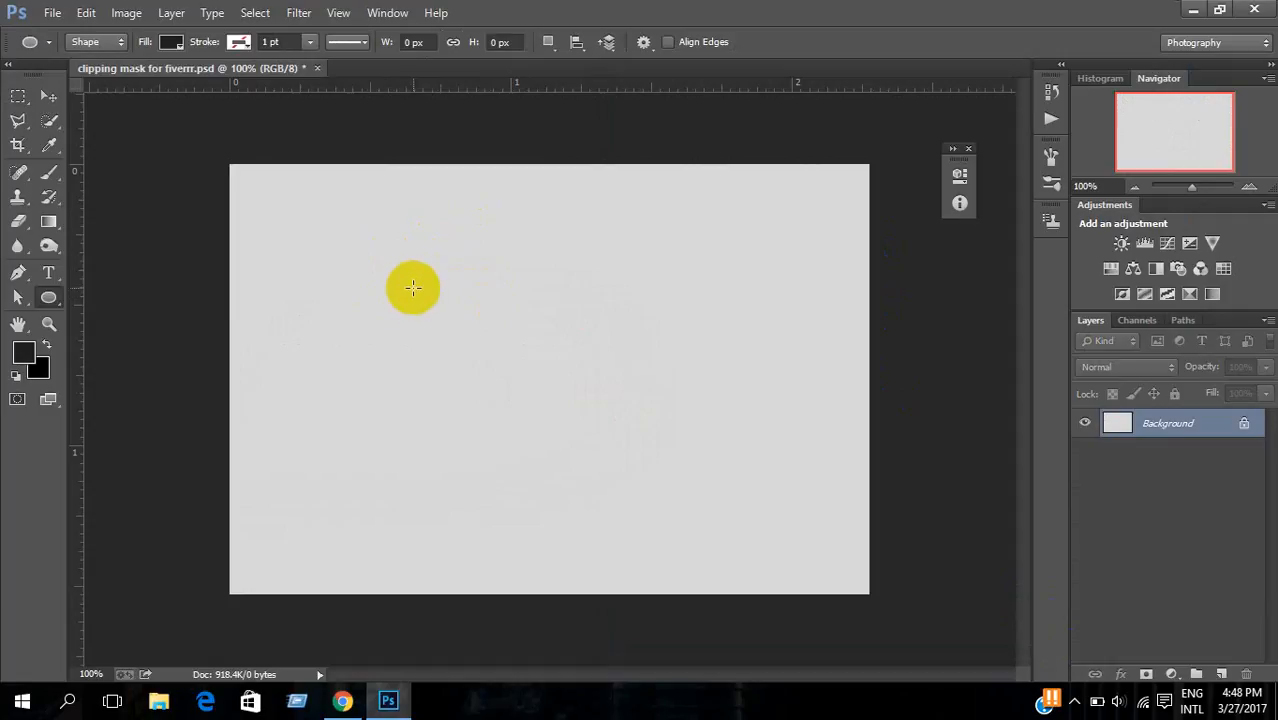
Step: Draw a dark circle shape about 190 px wide on the blank canvas and move it to about X 156 px, Y 134 px
{"action": "left_click_drag", "start_coordinate": [413, 283], "coordinate": [590, 514]}
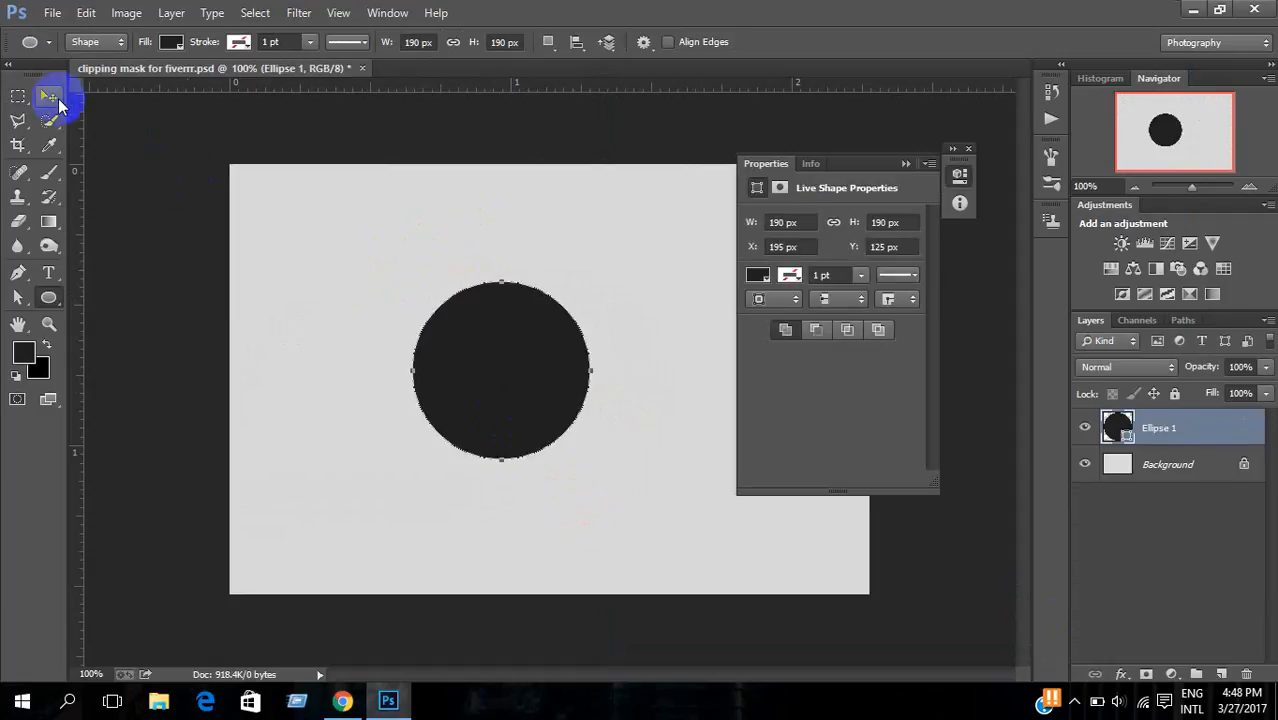
{"action": "left_click", "coordinate": [48, 96]}
{"action": "left_click_drag", "start_coordinate": [887, 157], "coordinate": [984, 165]}
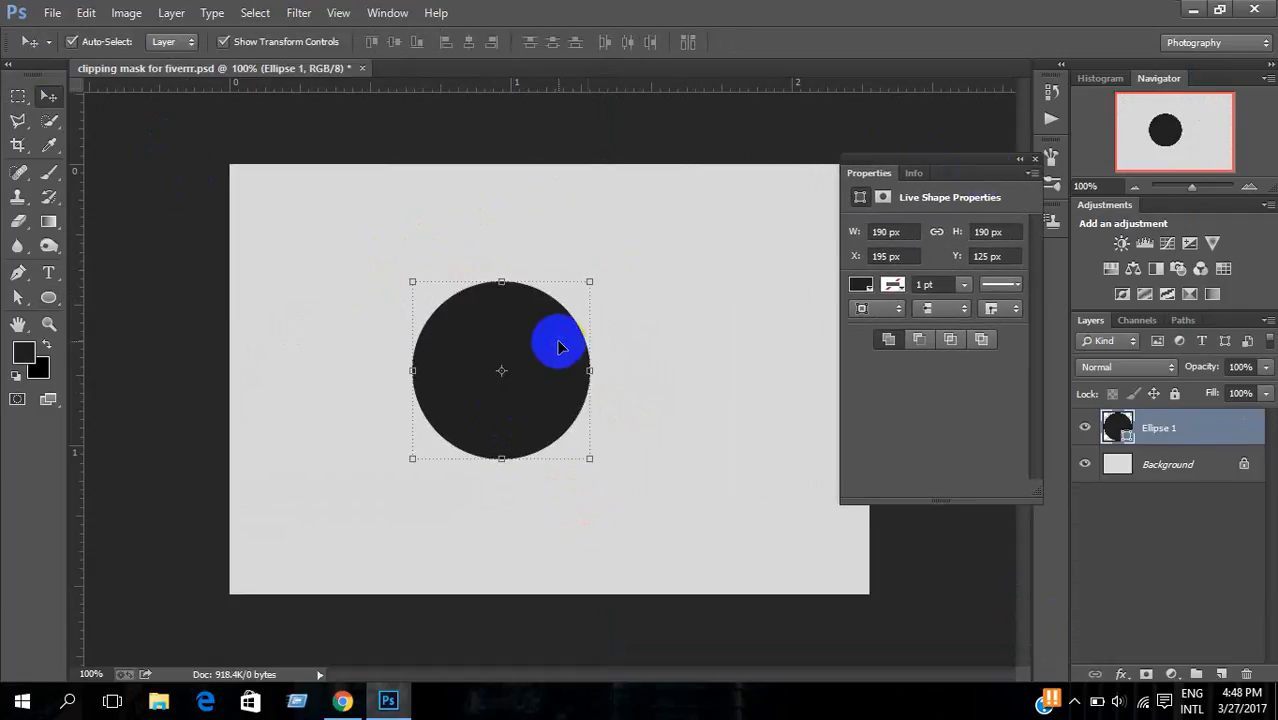
{"action": "left_click_drag", "start_coordinate": [556, 342], "coordinate": [523, 353]}
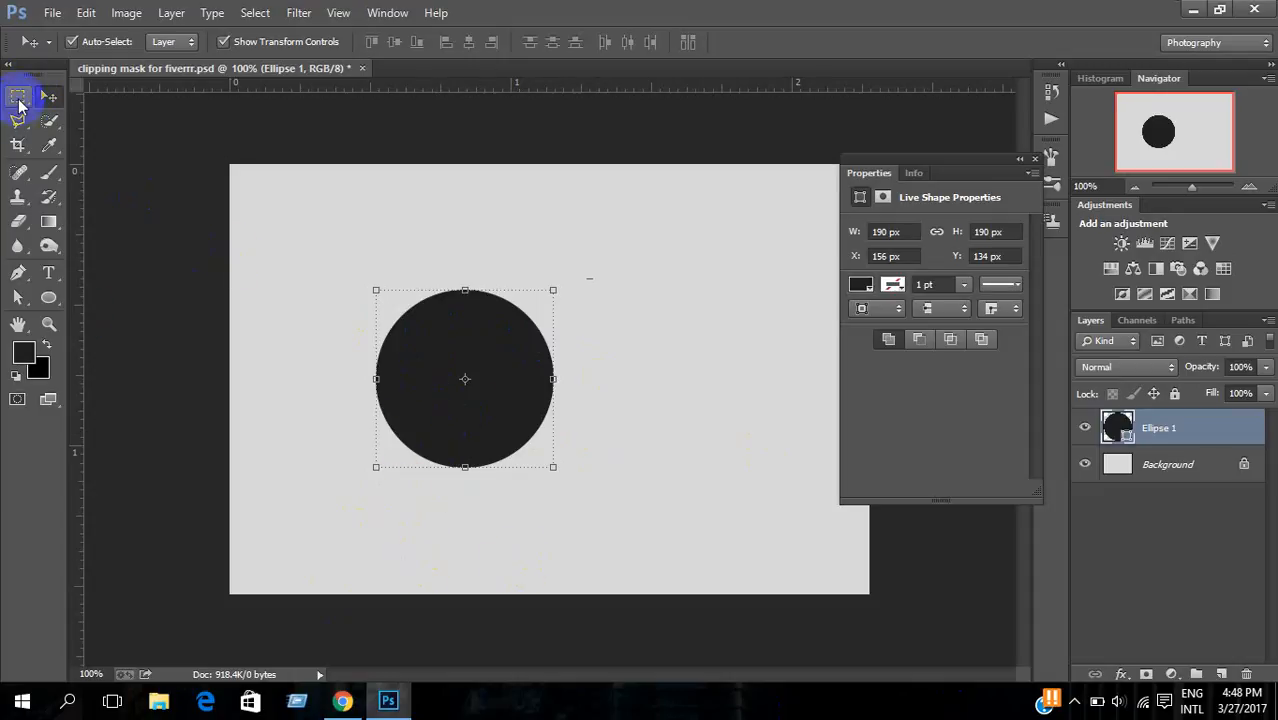
Step: Add a new empty layer above the ellipse and make a slightly larger circular marquee selection to the right of the dark circle
{"action": "left_click", "coordinate": [19, 97]}
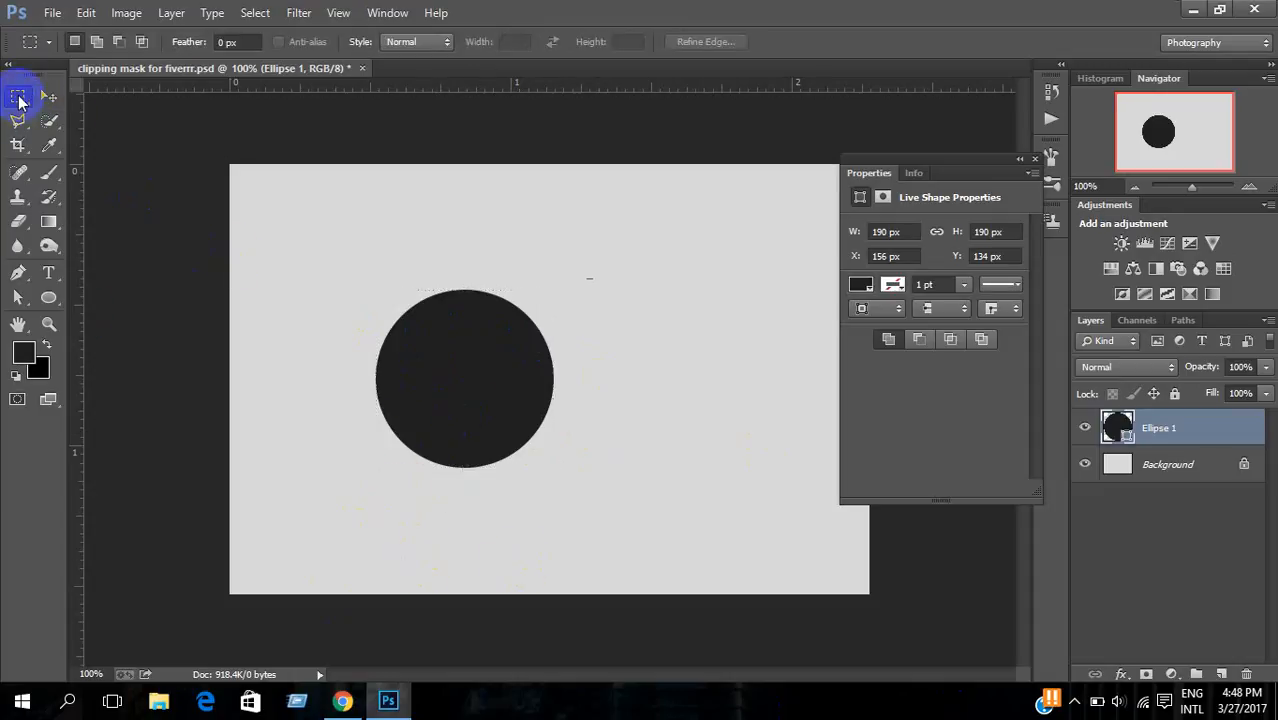
{"action": "left_click", "coordinate": [1221, 674]}
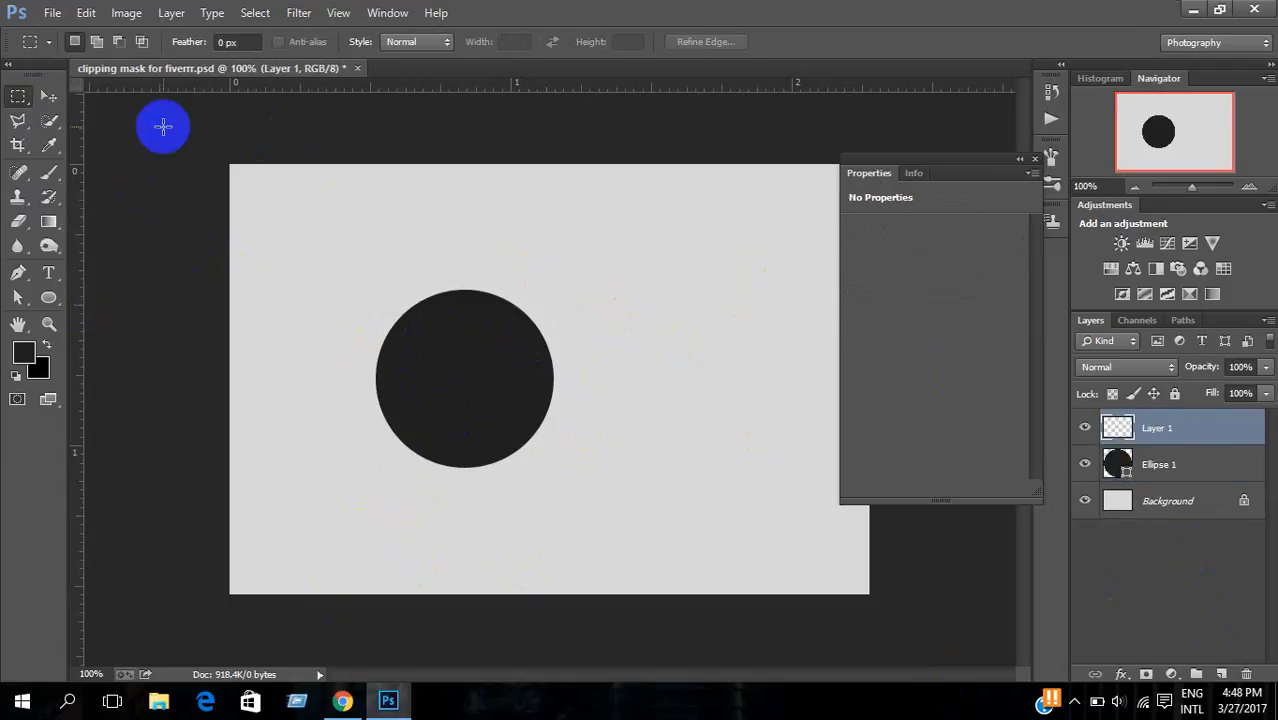
{"action": "left_click", "coordinate": [10, 103]}
{"action": "left_click", "coordinate": [80, 101]}
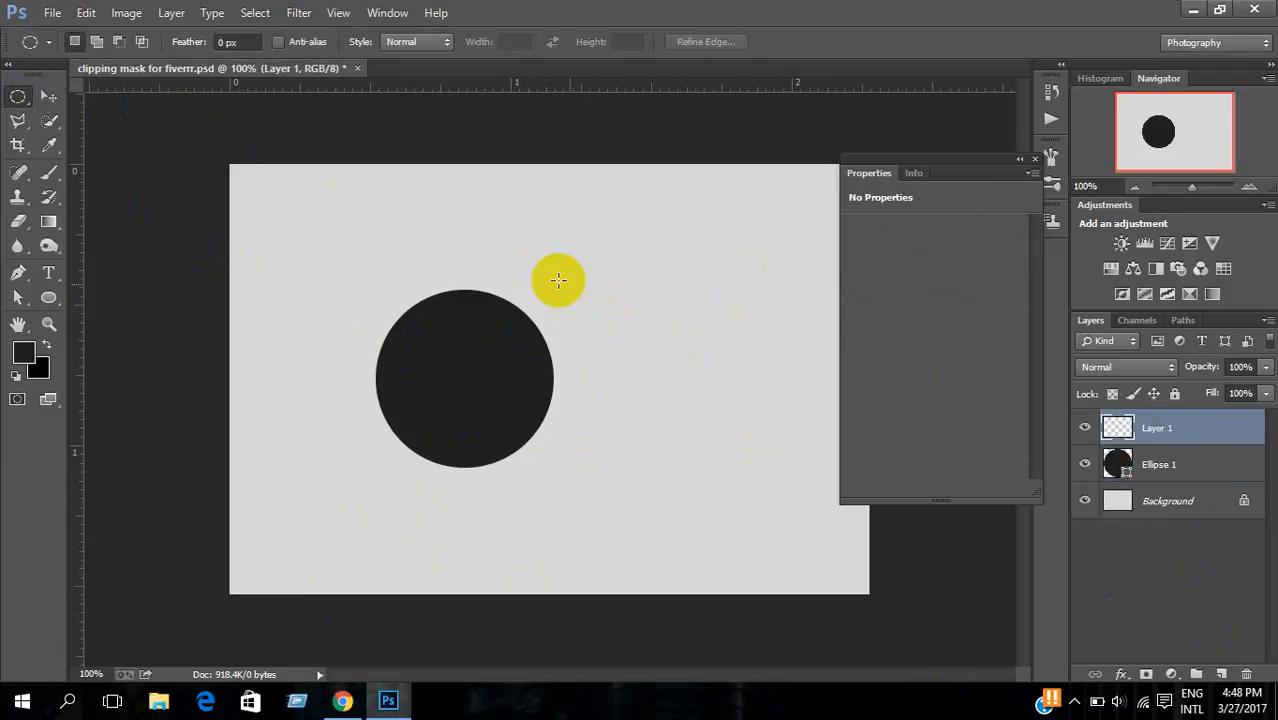
{"action": "left_click_drag", "start_coordinate": [638, 256], "coordinate": [833, 462]}
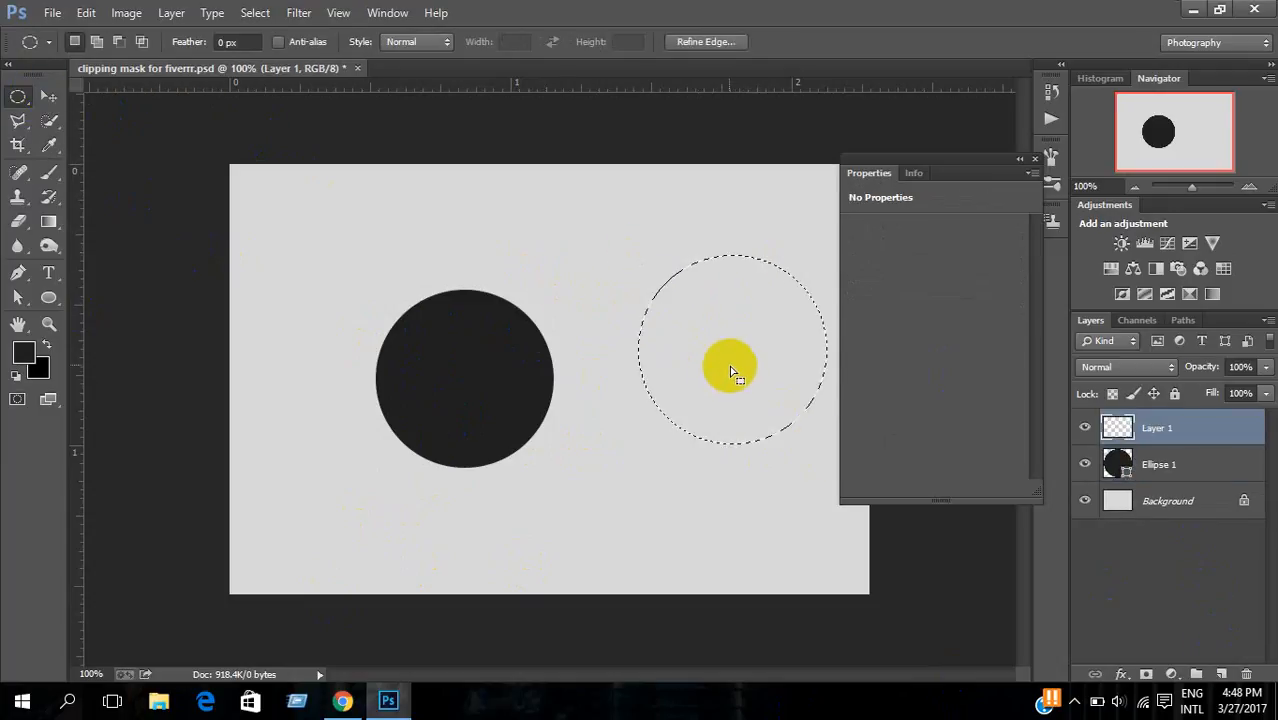
{"action": "left_click_drag", "start_coordinate": [730, 365], "coordinate": [711, 408]}
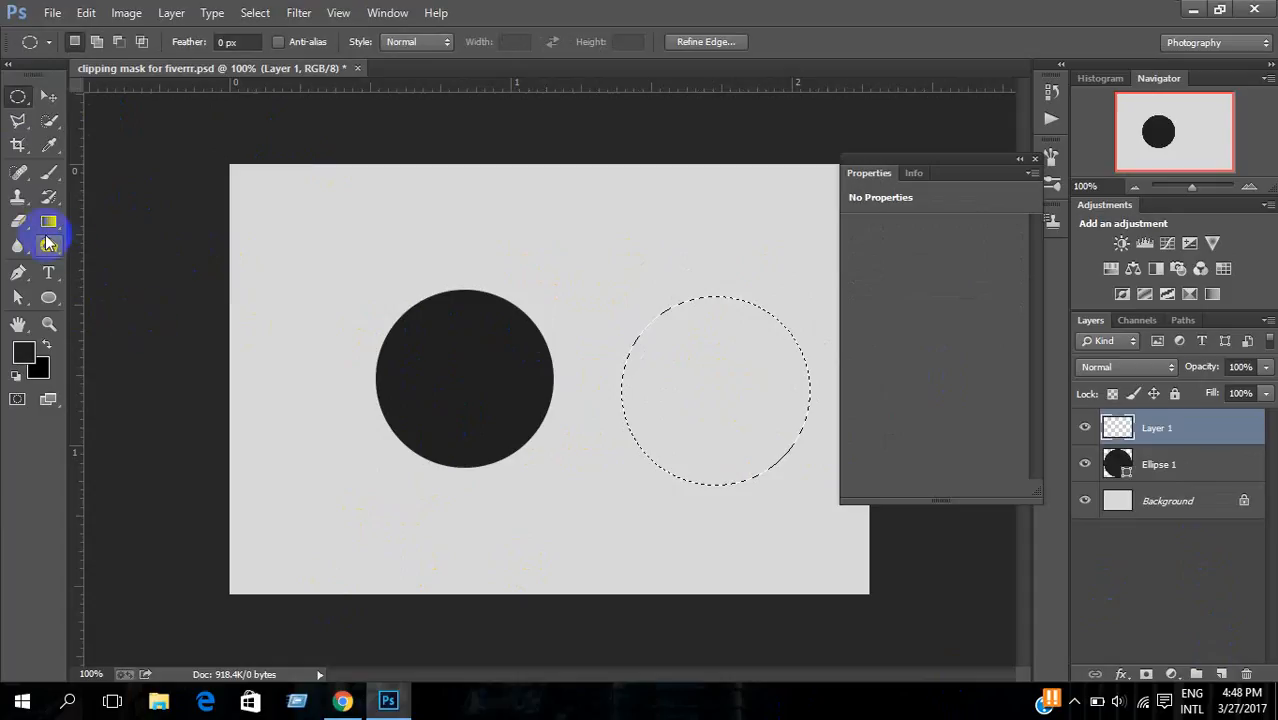
Step: Fill the circular selection on Layer 1 with the dark foreground color using the Paint Bucket, and deselect it
{"action": "left_click", "coordinate": [47, 240]}
{"action": "right_click", "coordinate": [63, 243]}
{"action": "left_click", "coordinate": [48, 221]}
{"action": "right_click", "coordinate": [48, 221]}
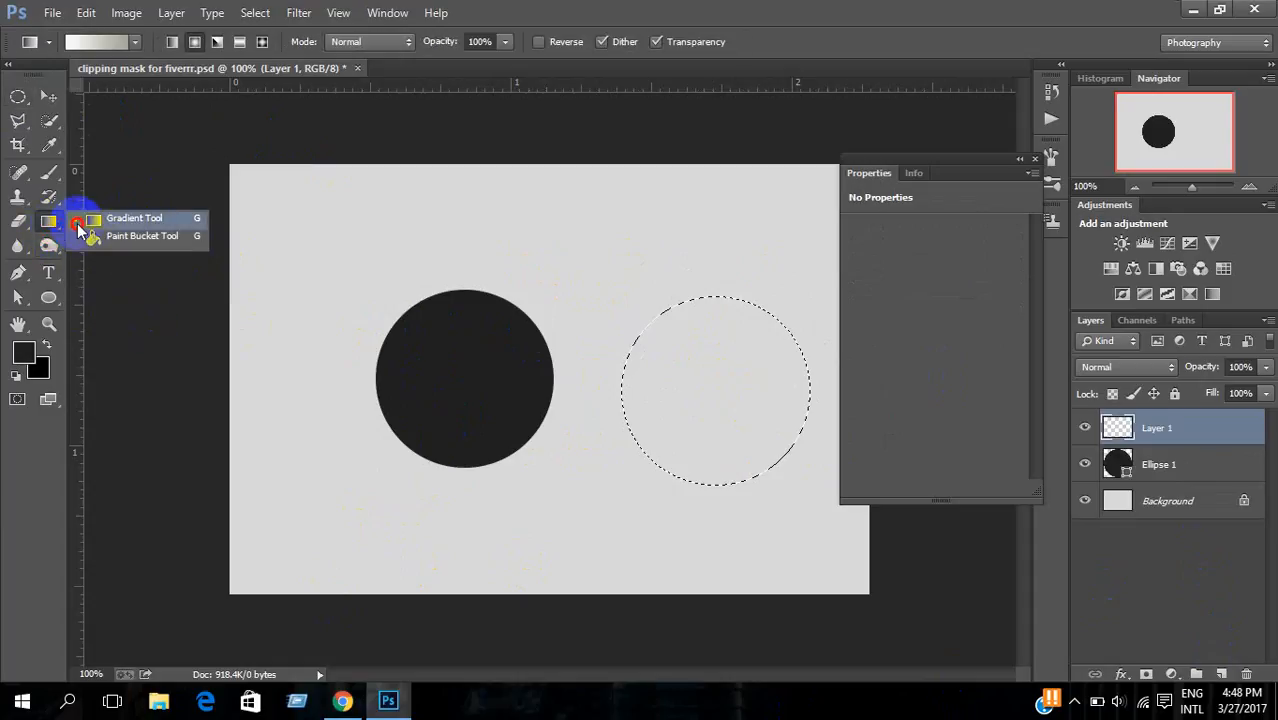
{"action": "left_click", "coordinate": [95, 216]}
{"action": "right_click", "coordinate": [55, 228]}
{"action": "left_click", "coordinate": [110, 238]}
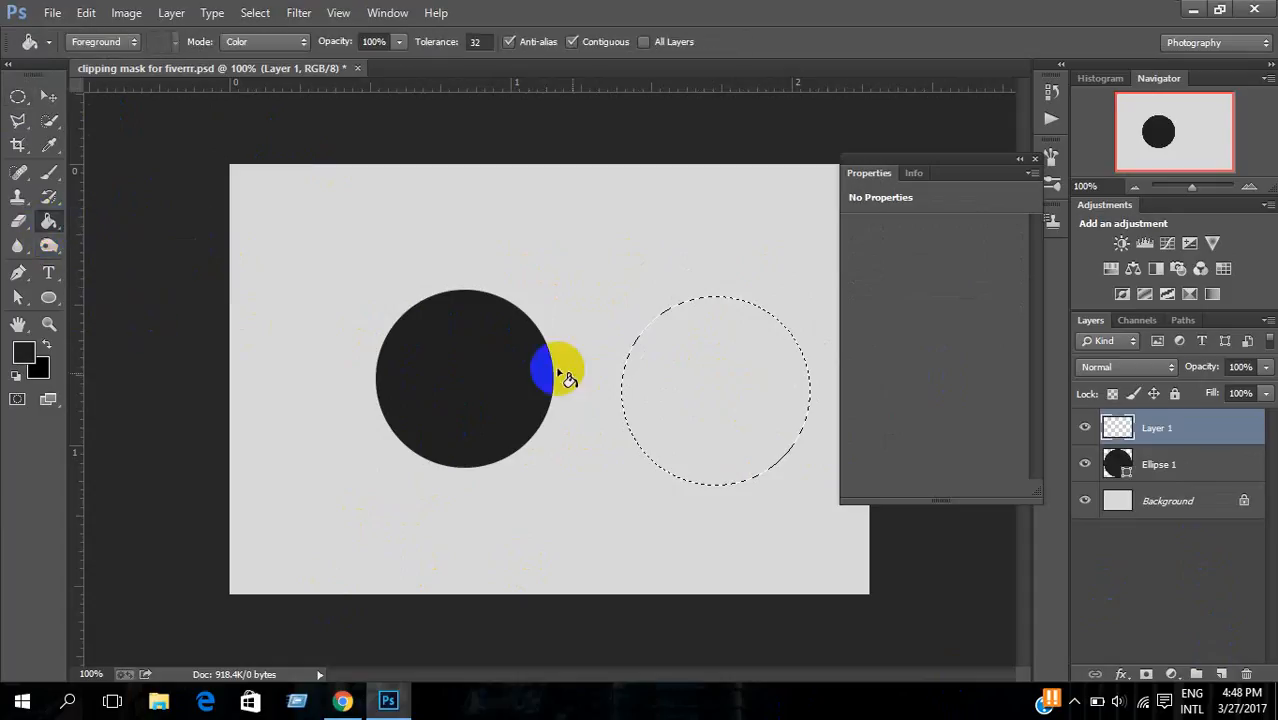
{"action": "left_click", "coordinate": [663, 398]}
{"action": "left_click", "coordinate": [18, 96]}
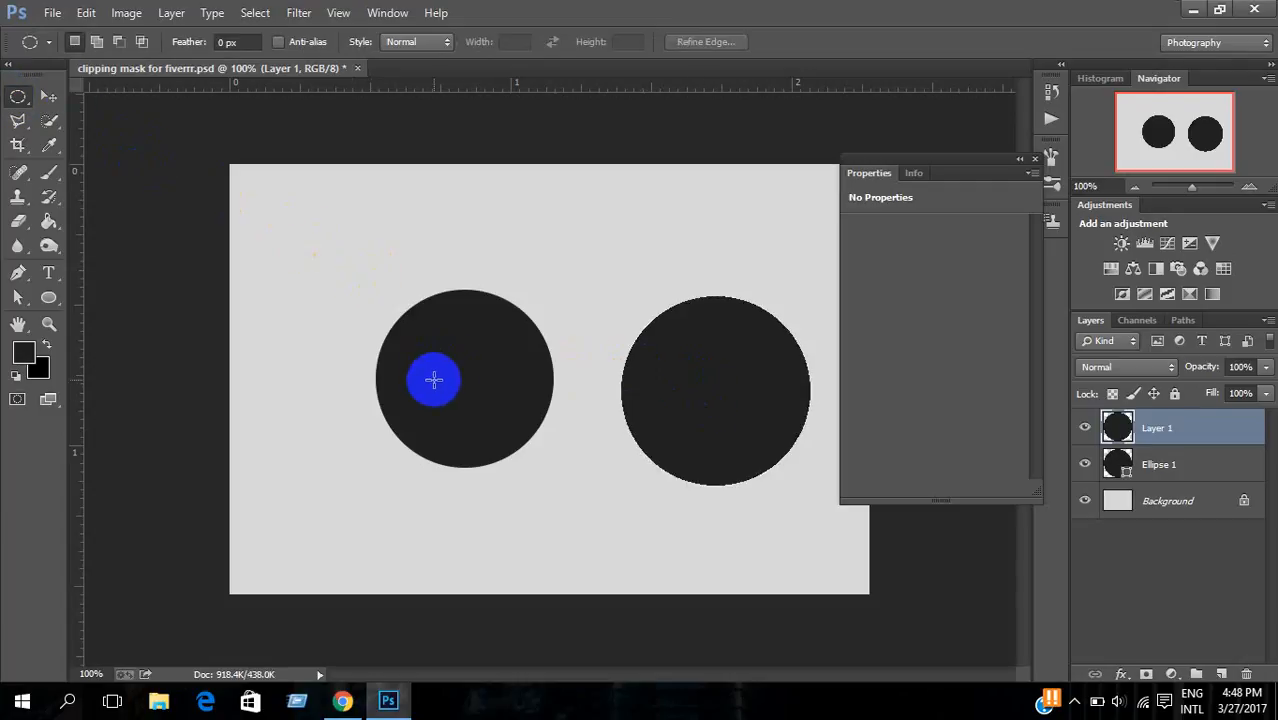
Step: Change the fill color of the Ellipse 1 shape to dark red 853434
{"action": "left_click", "coordinate": [48, 96]}
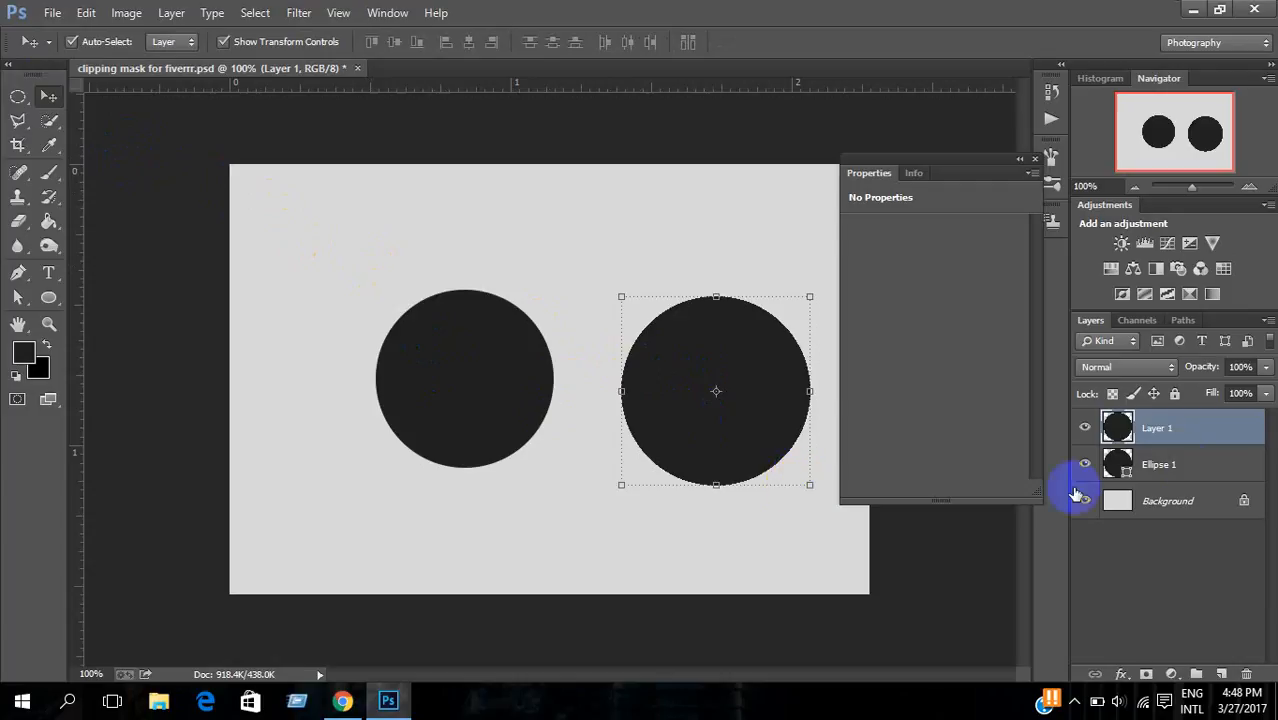
{"action": "double_click", "coordinate": [1118, 464]}
{"action": "left_click", "coordinate": [833, 289]}
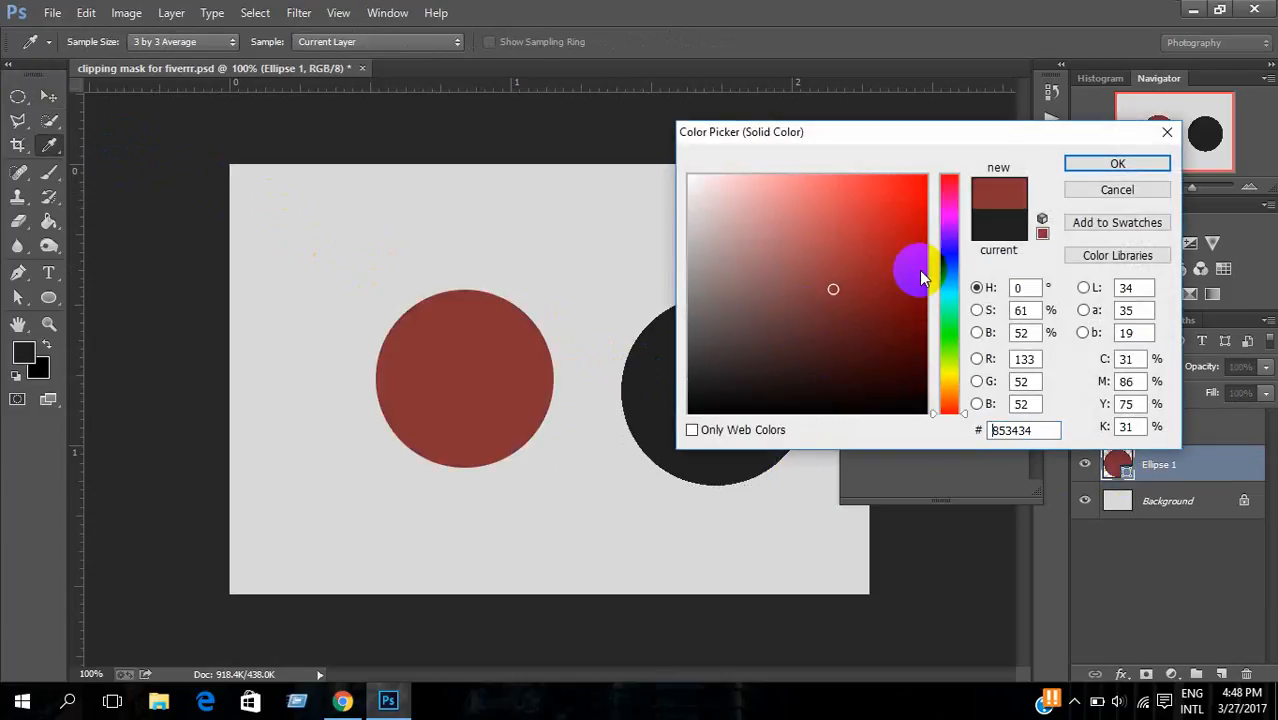
{"action": "left_click", "coordinate": [1120, 165]}
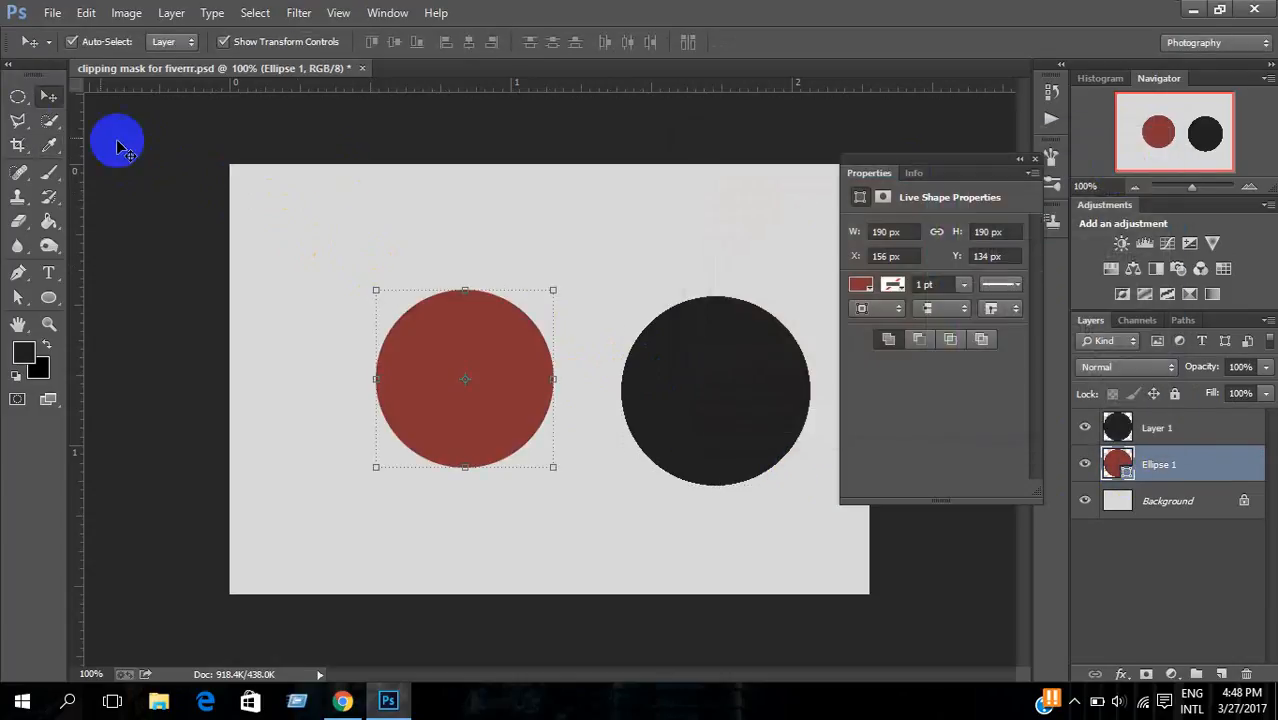
Step: Select the dark filled circle on Layer 1 and move it upward toward the canvas's upper right
{"action": "left_click", "coordinate": [670, 391]}
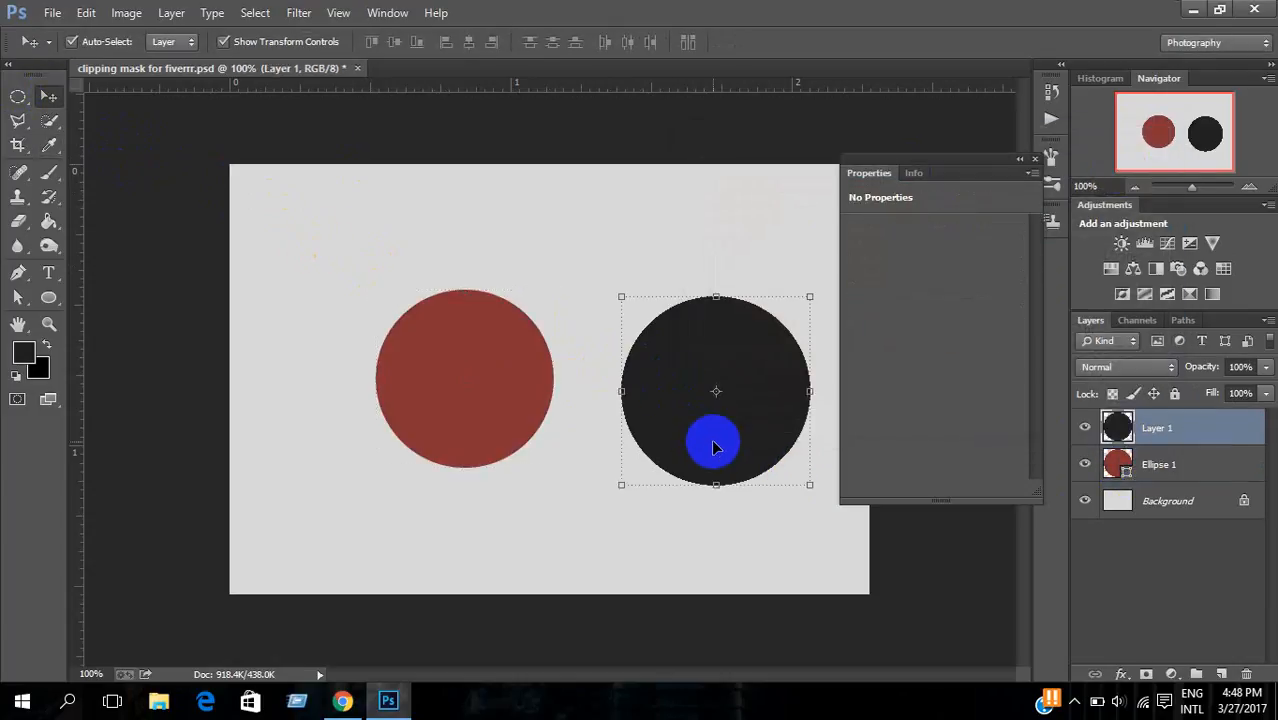
{"action": "left_click_drag", "start_coordinate": [713, 443], "coordinate": [720, 357]}
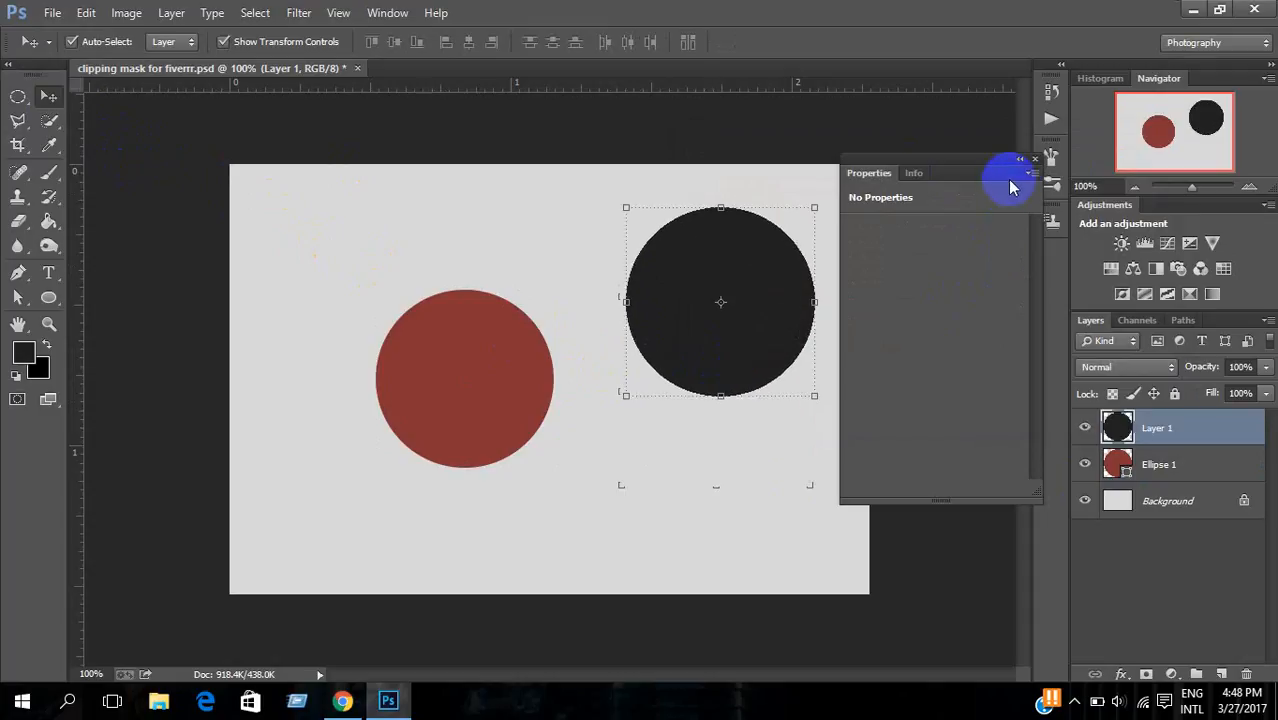
Step: Try erasing a round bite from the lower-left edge of the dark circle on Layer 1 with the 300 px eraser
{"action": "left_click", "coordinate": [1020, 159]}
{"action": "left_click", "coordinate": [24, 98]}
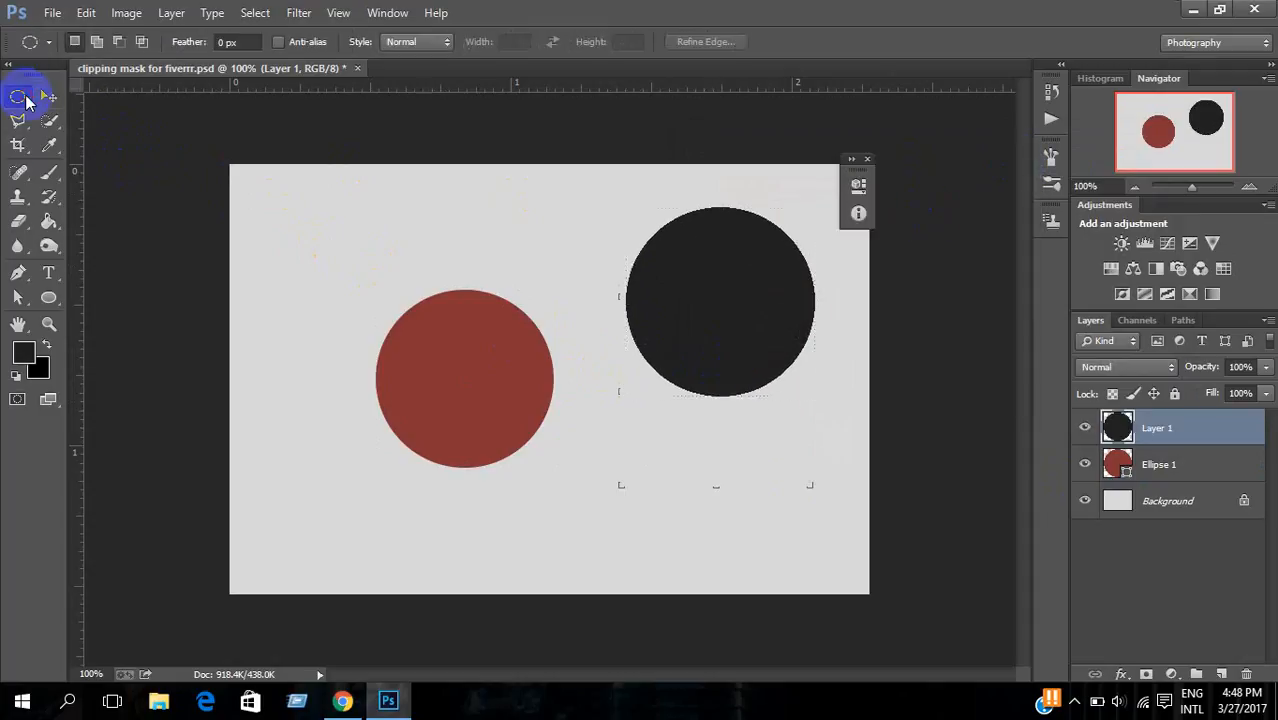
{"action": "left_click", "coordinate": [15, 228]}
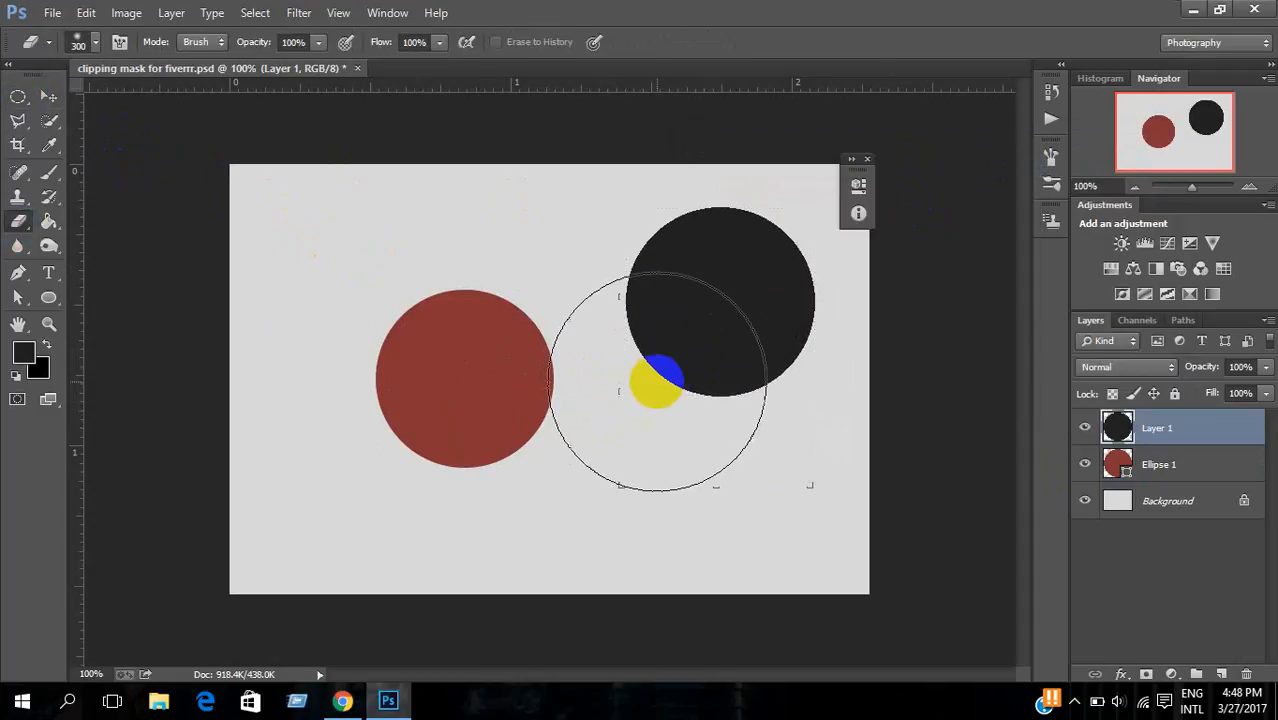
{"action": "left_click", "coordinate": [655, 375]}
{"action": "key", "text": "ctrl+z"}
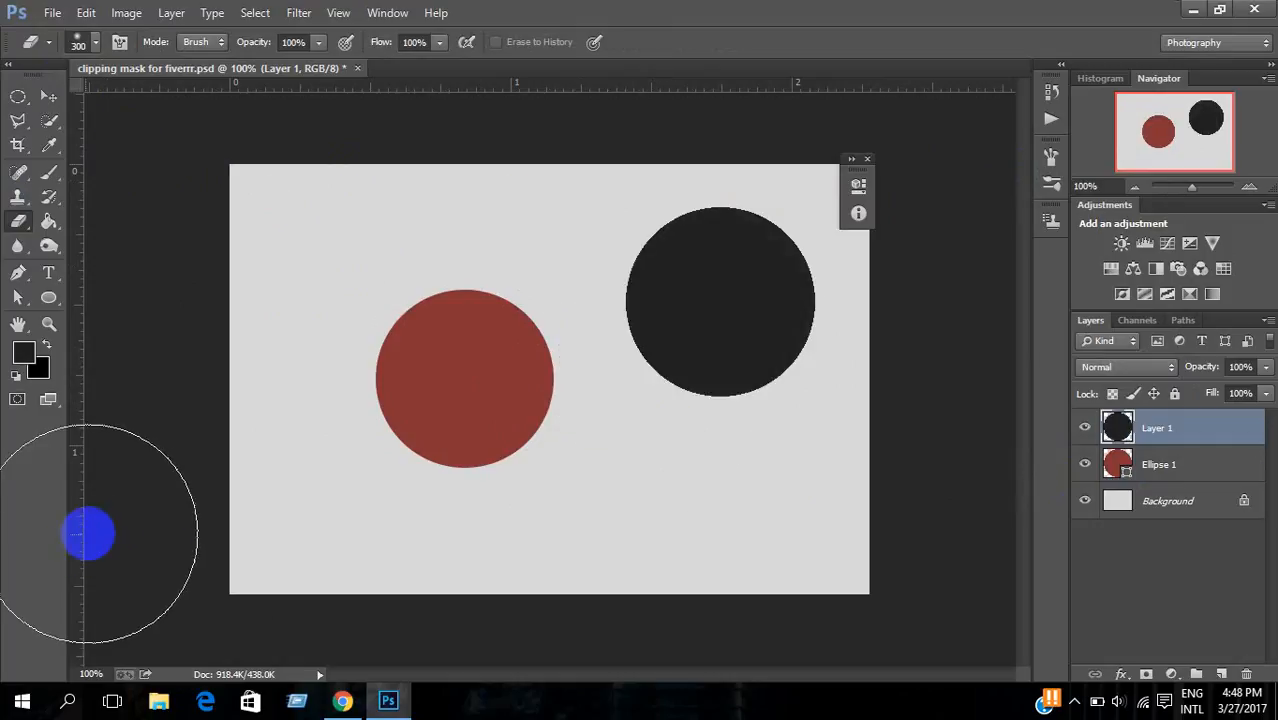
{"action": "key", "text": "bracketright"}
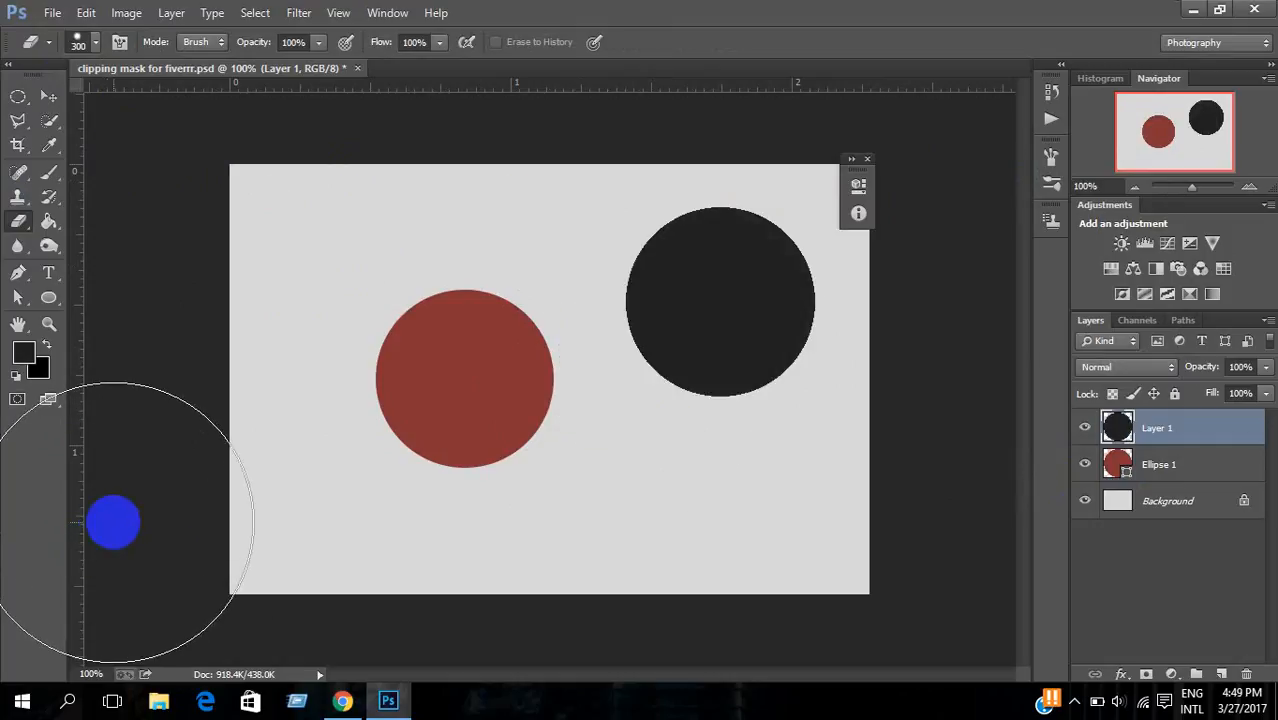
{"action": "left_click", "coordinate": [630, 410]}
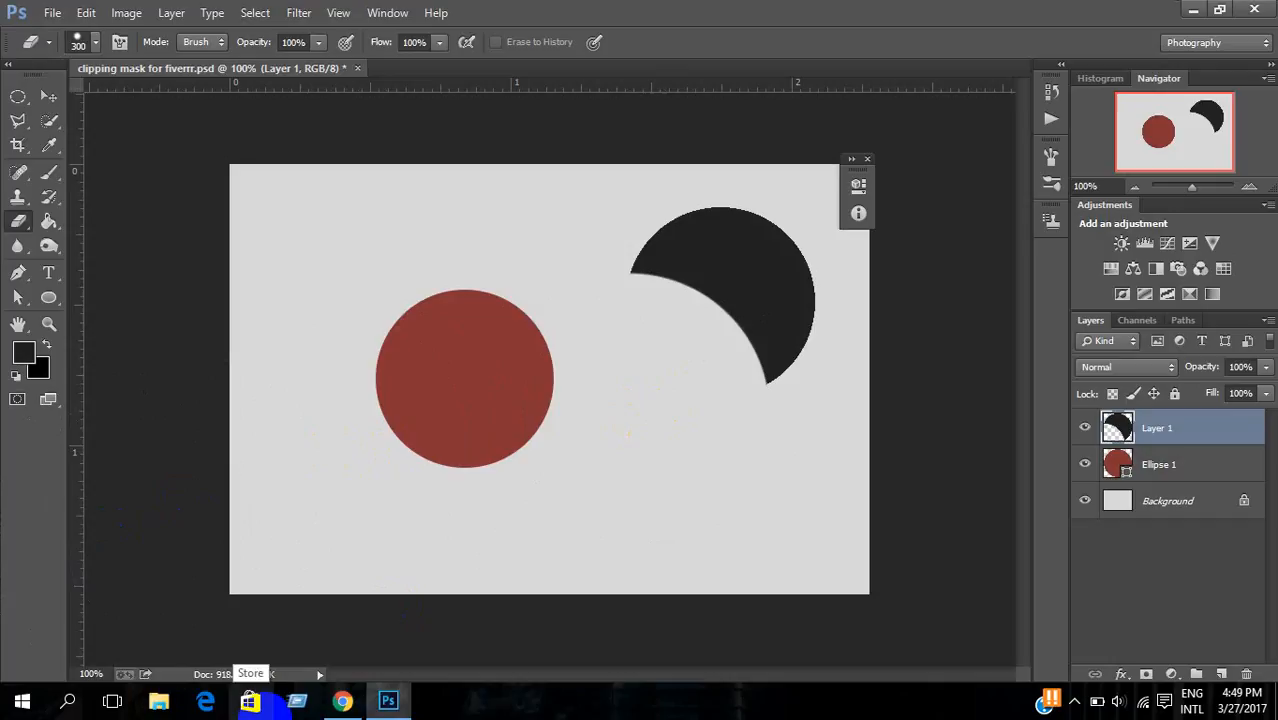
Step: Undo the erasure, the dark circle's move and the red fill of Ellipse 1
{"action": "key", "text": "ctrl+alt+z"}
{"action": "key", "text": "ctrl+alt+z"}
{"action": "key", "text": "ctrl+alt+z"}
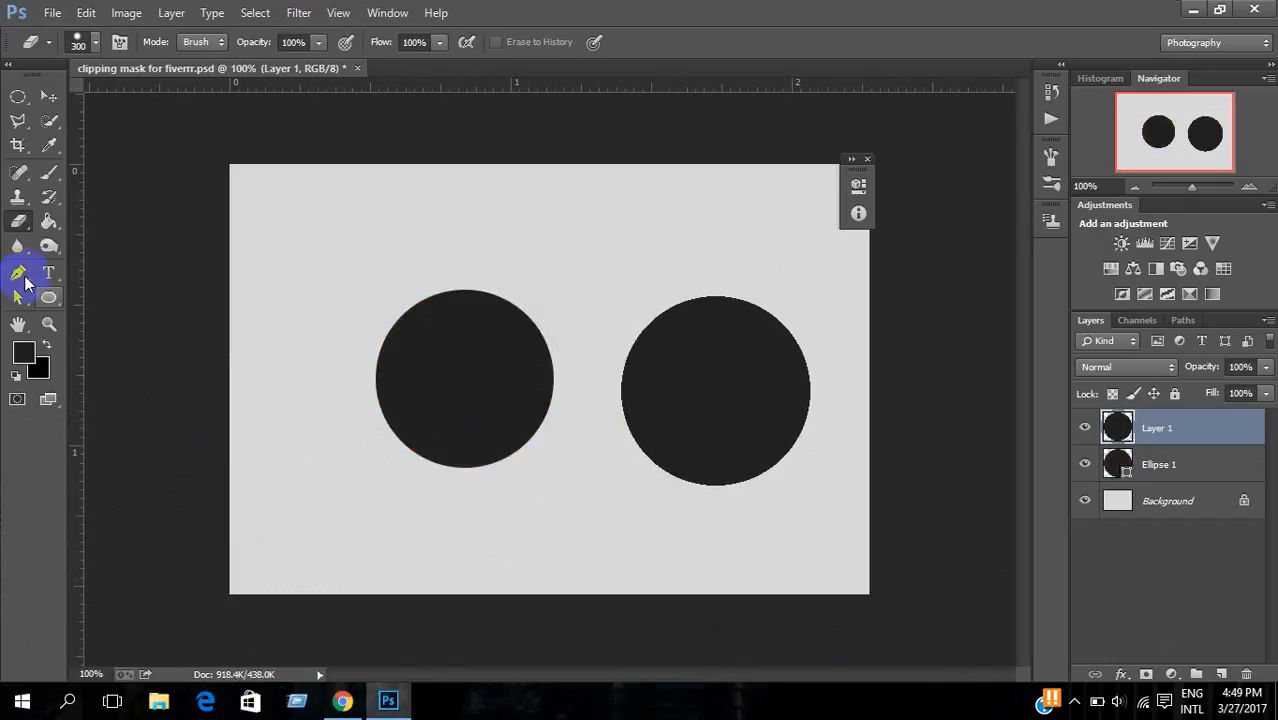
Step: Try the eraser on the Ellipse 1 shape layer, and delete Layer 1 with its filled circle
{"action": "left_click", "coordinate": [1202, 460]}
{"action": "mouse_move", "coordinate": [456, 250]}
{"action": "left_mouse_down"}
{"action": "mouse_move", "coordinate": [459, 308]}
{"action": "mouse_move", "coordinate": [414, 311]}
{"action": "mouse_move", "coordinate": [416, 368]}
{"action": "mouse_move", "coordinate": [508, 370]}
{"action": "left_mouse_up"}
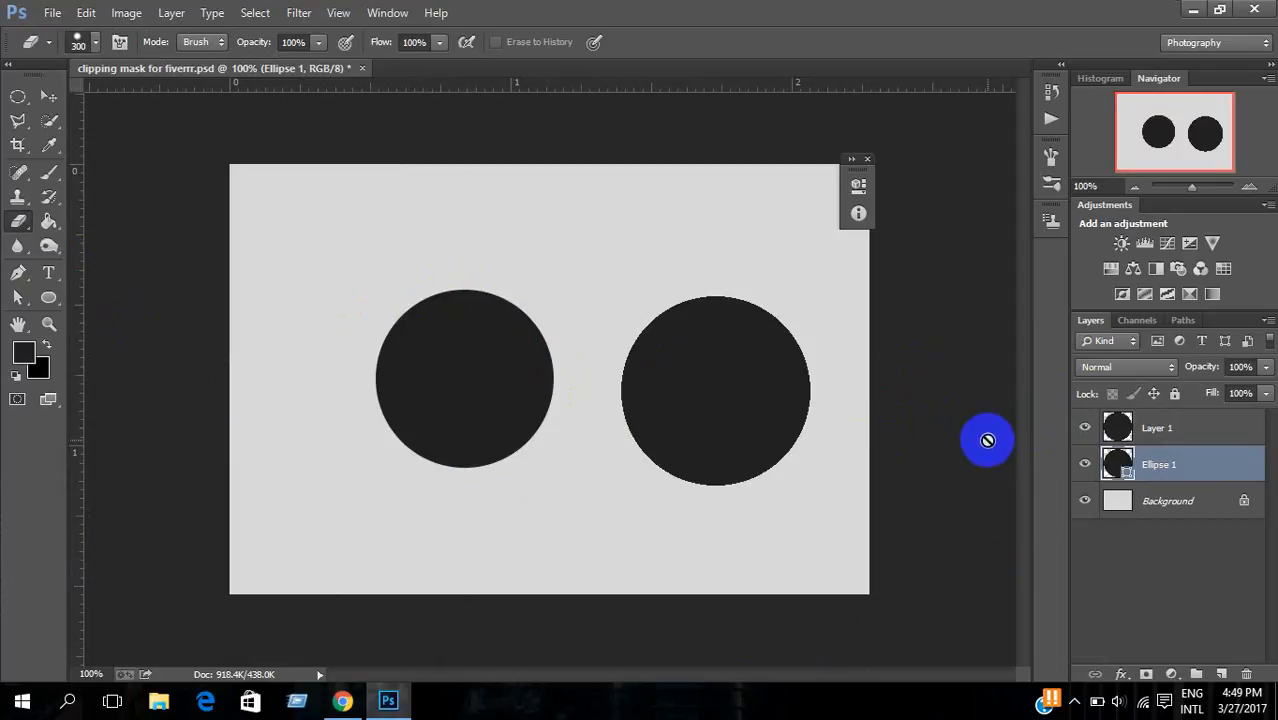
{"action": "left_click", "coordinate": [1208, 440]}
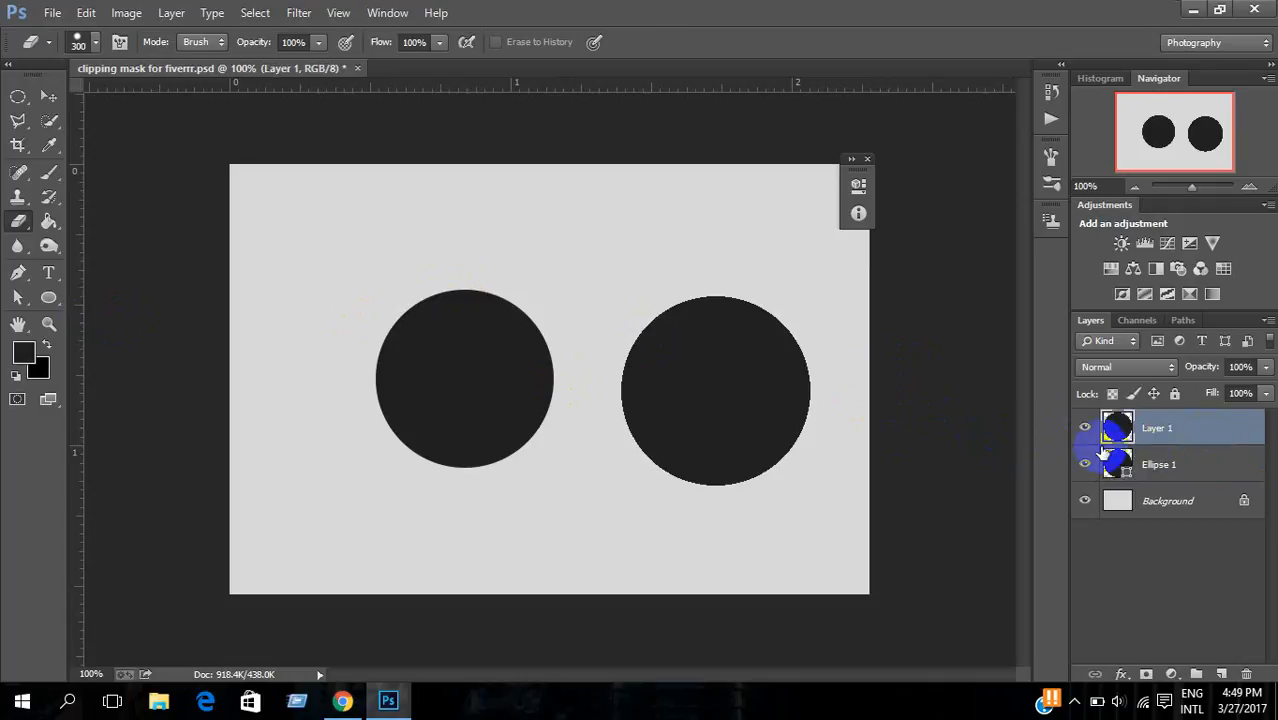
{"action": "key", "text": "Delete"}
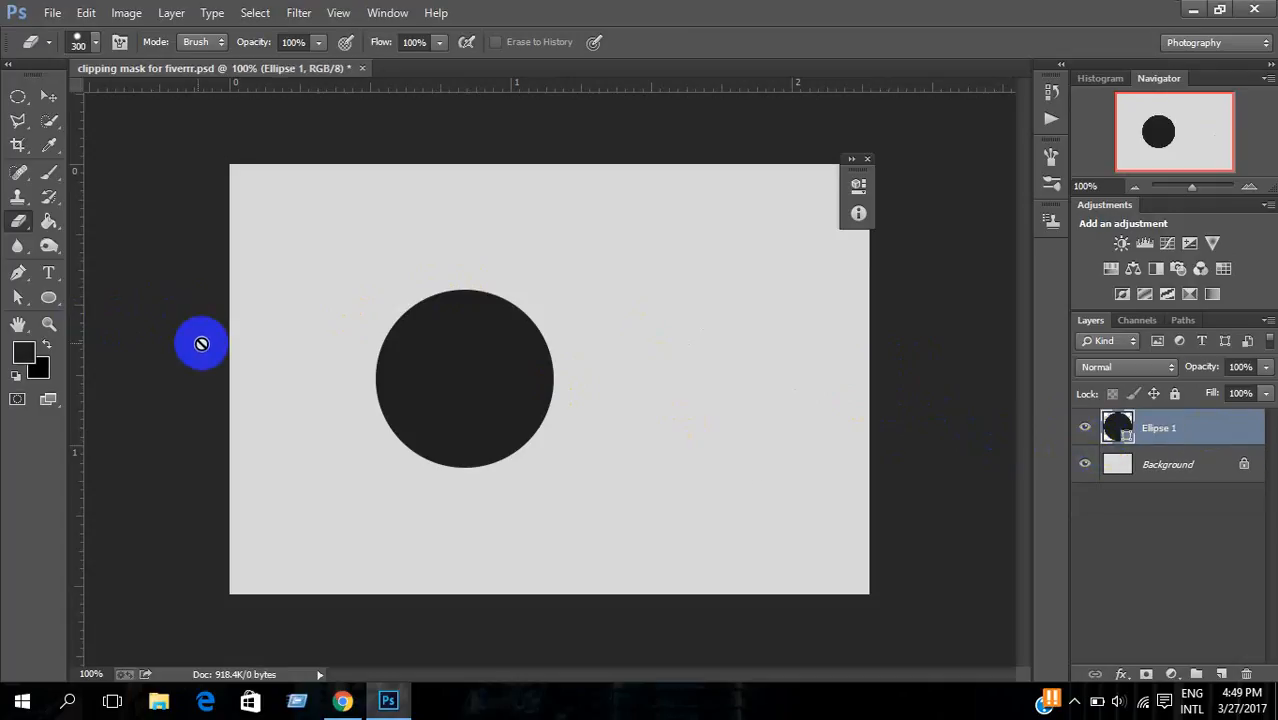
Step: Set the Ellipse tool to Subtract Front Shape and draw a circle about 206 px wide overlapping the upper right of the Ellipse 1 circle
{"action": "left_click", "coordinate": [10, 98]}
{"action": "left_click_drag", "start_coordinate": [41, 300], "coordinate": [205, 333]}
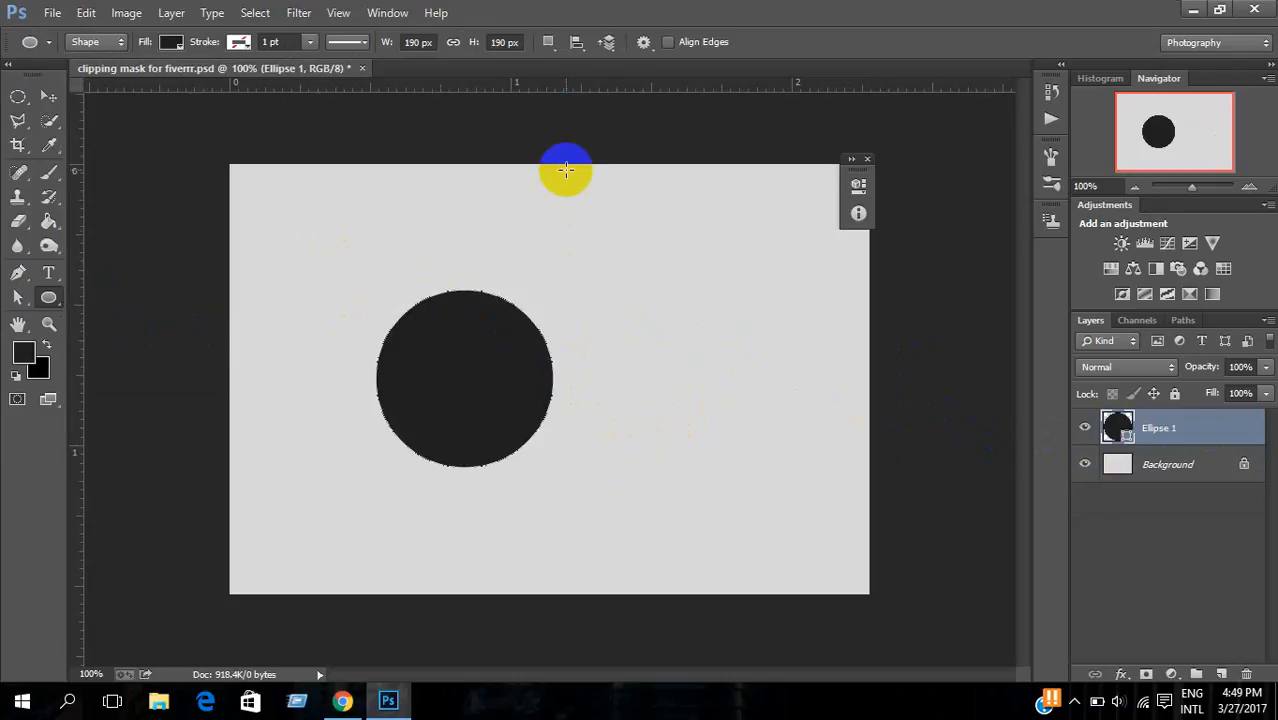
{"action": "left_click", "coordinate": [549, 43]}
{"action": "left_click", "coordinate": [551, 44]}
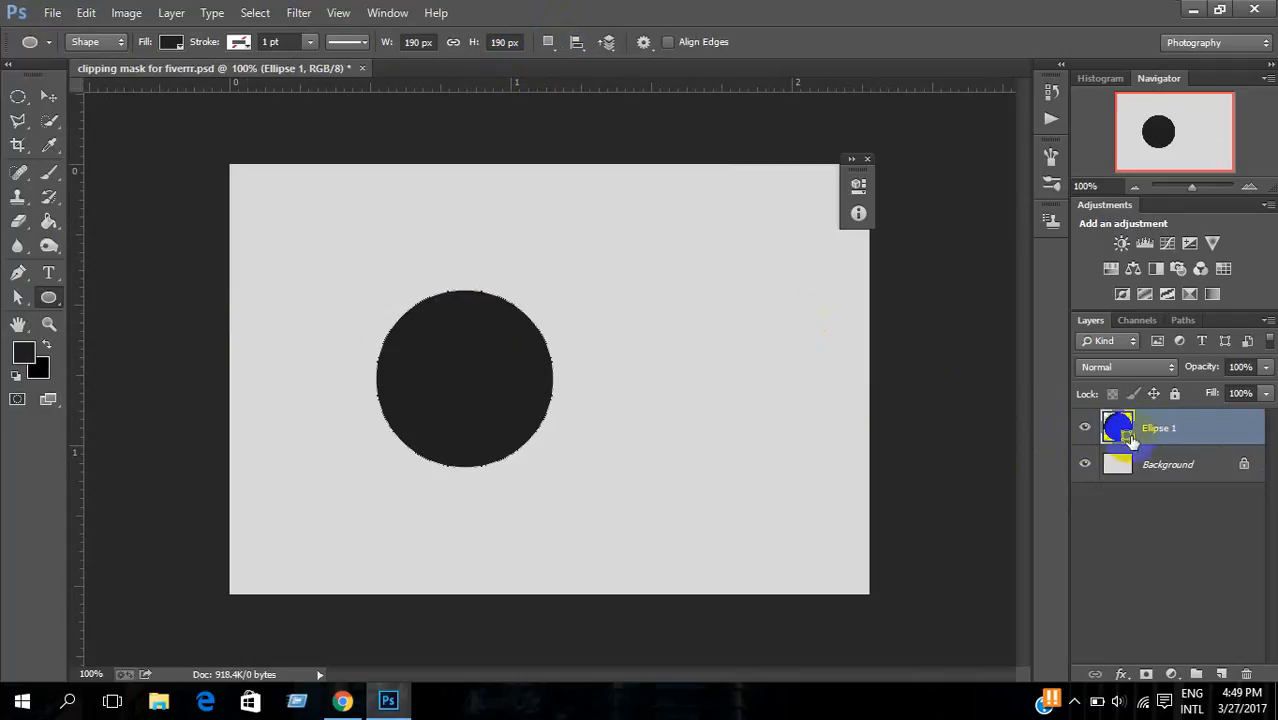
{"action": "left_click", "coordinate": [548, 42]}
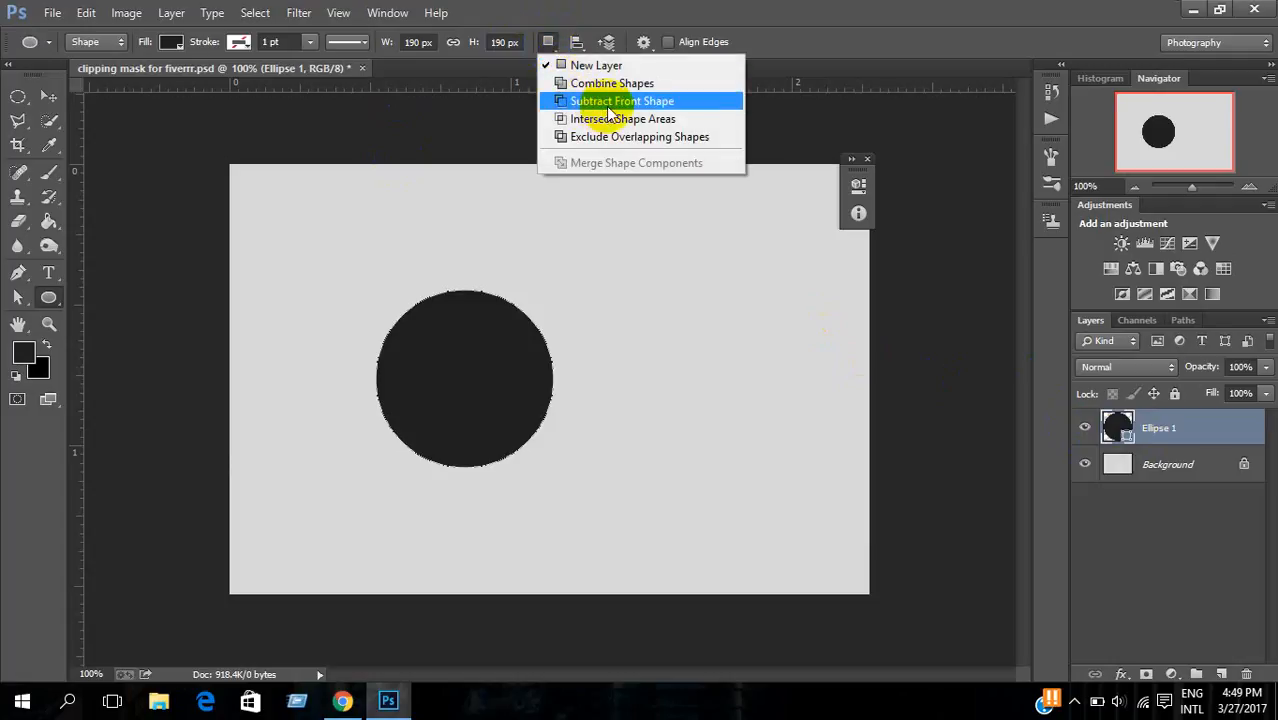
{"action": "left_click", "coordinate": [608, 107]}
{"action": "left_click", "coordinate": [551, 47]}
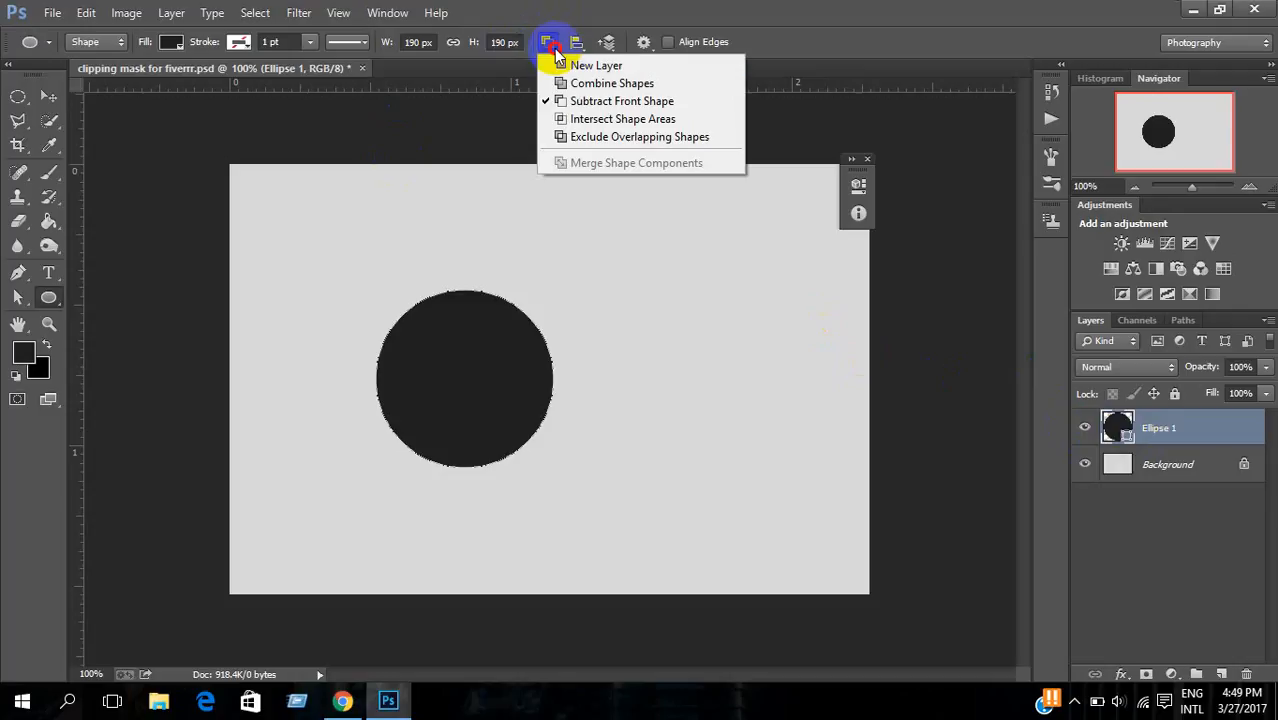
{"action": "left_click", "coordinate": [573, 100]}
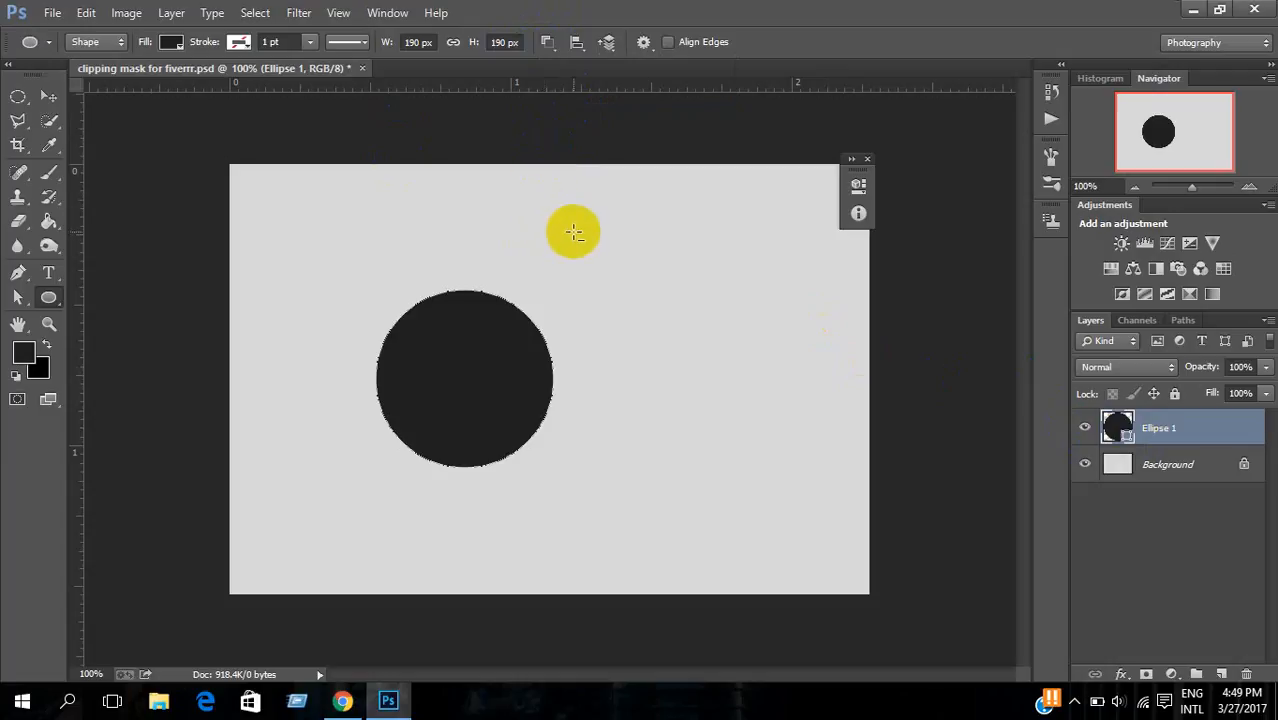
{"action": "left_click_drag", "start_coordinate": [587, 219], "coordinate": [397, 457]}
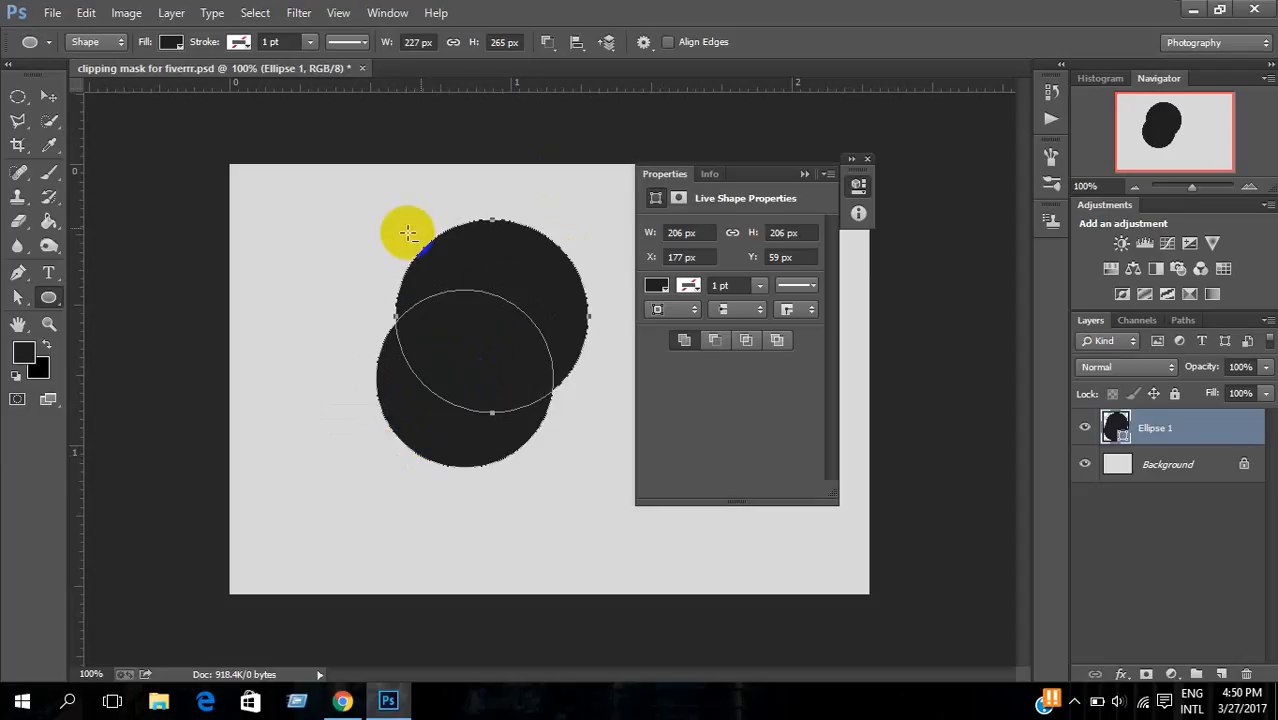
Step: Try merging the shape components of the two overlapping circles, and undo the merge
{"action": "left_click", "coordinate": [549, 43]}
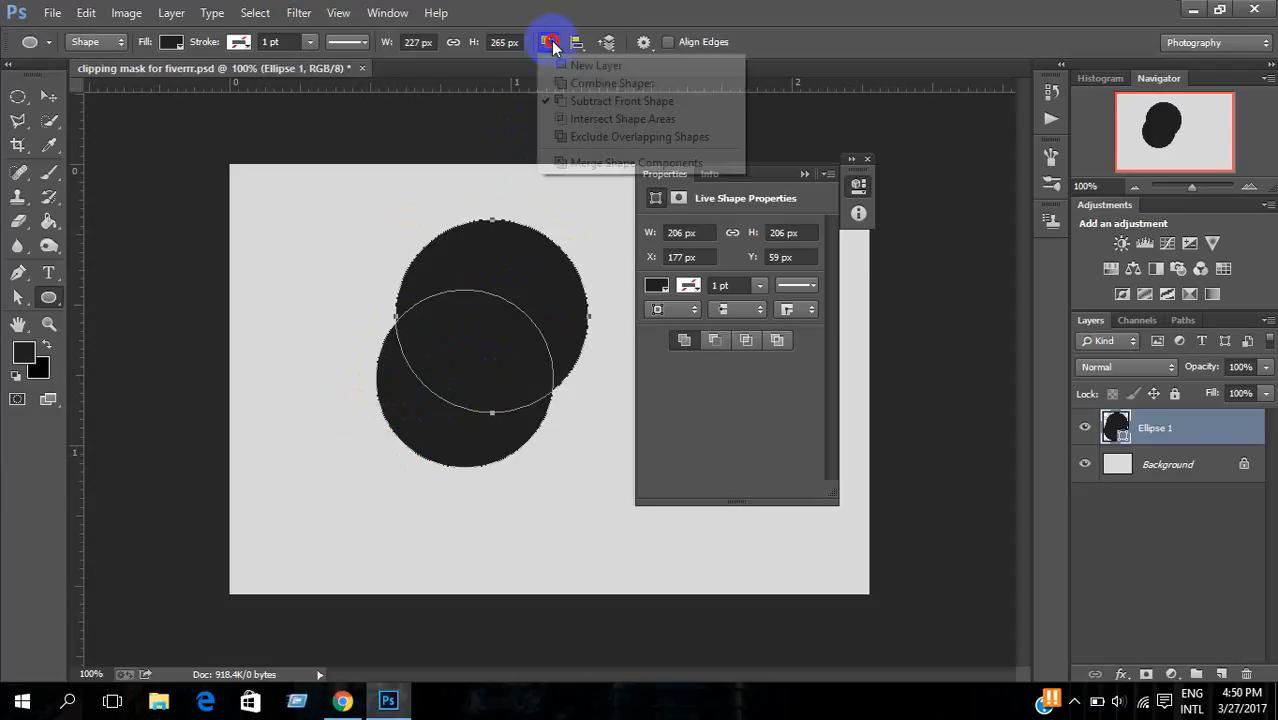
{"action": "left_click", "coordinate": [552, 44]}
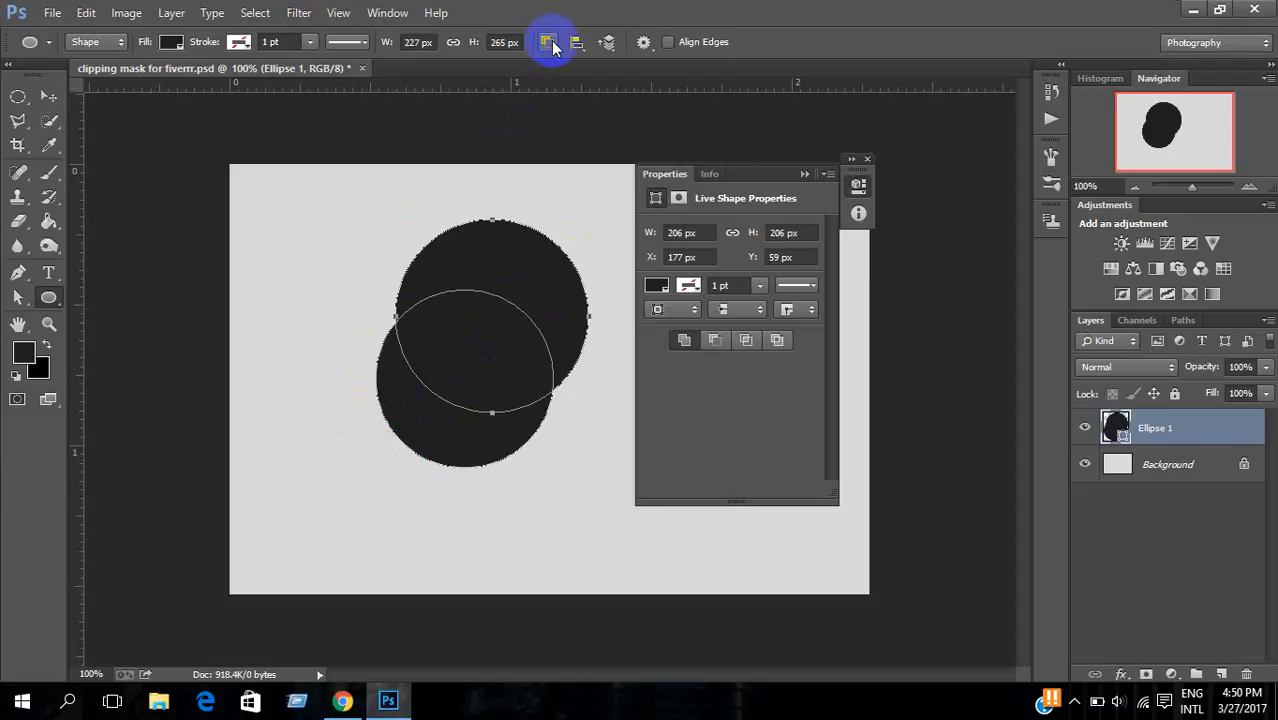
{"action": "left_click", "coordinate": [549, 43]}
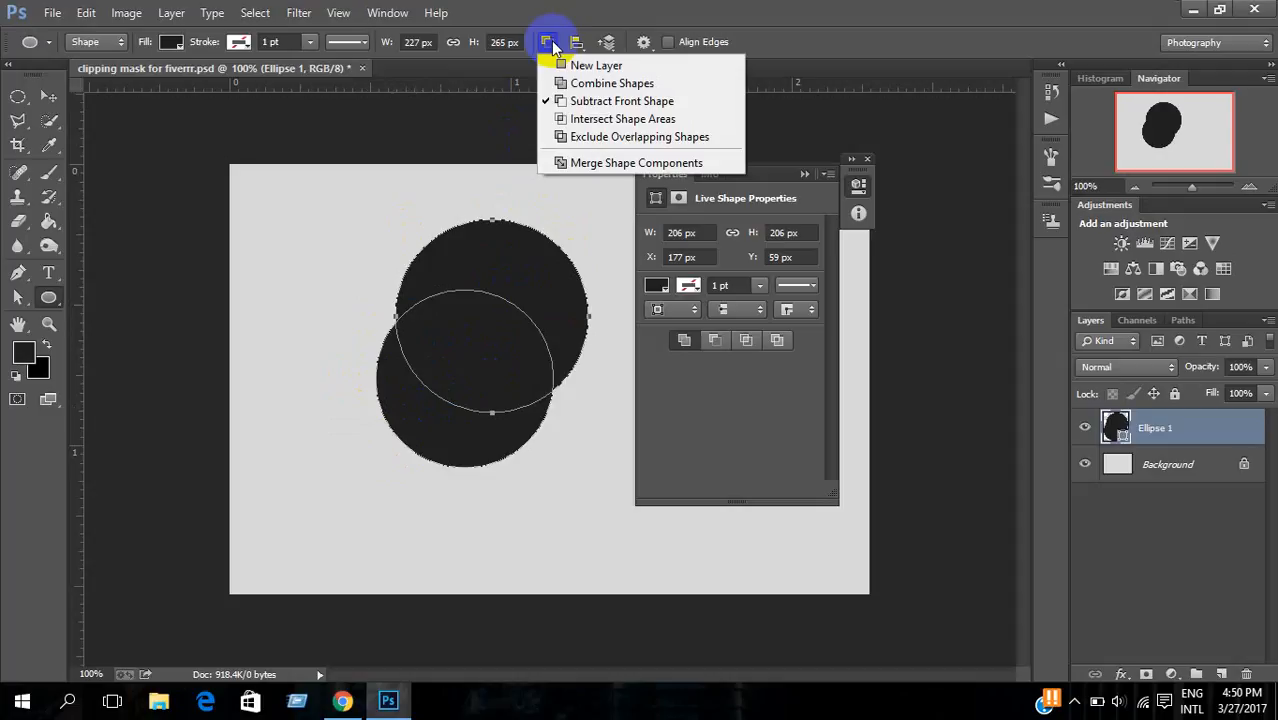
{"action": "left_click", "coordinate": [615, 165]}
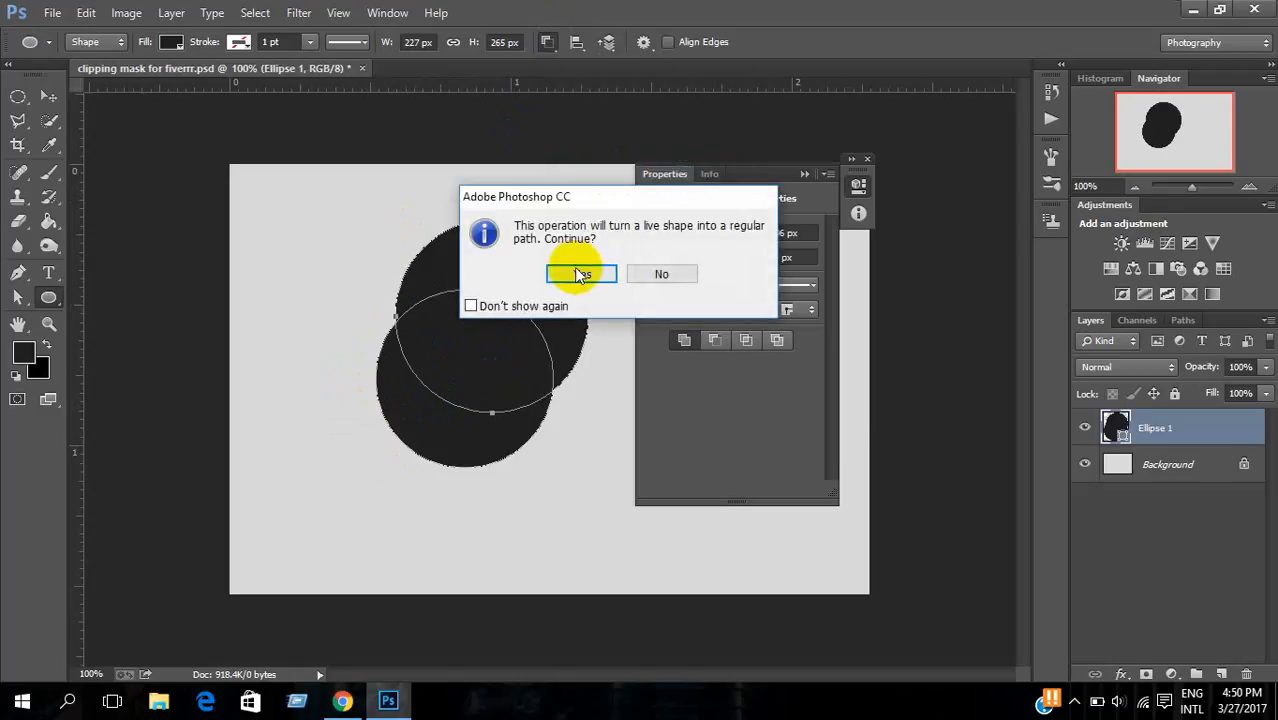
{"action": "left_click", "coordinate": [576, 274]}
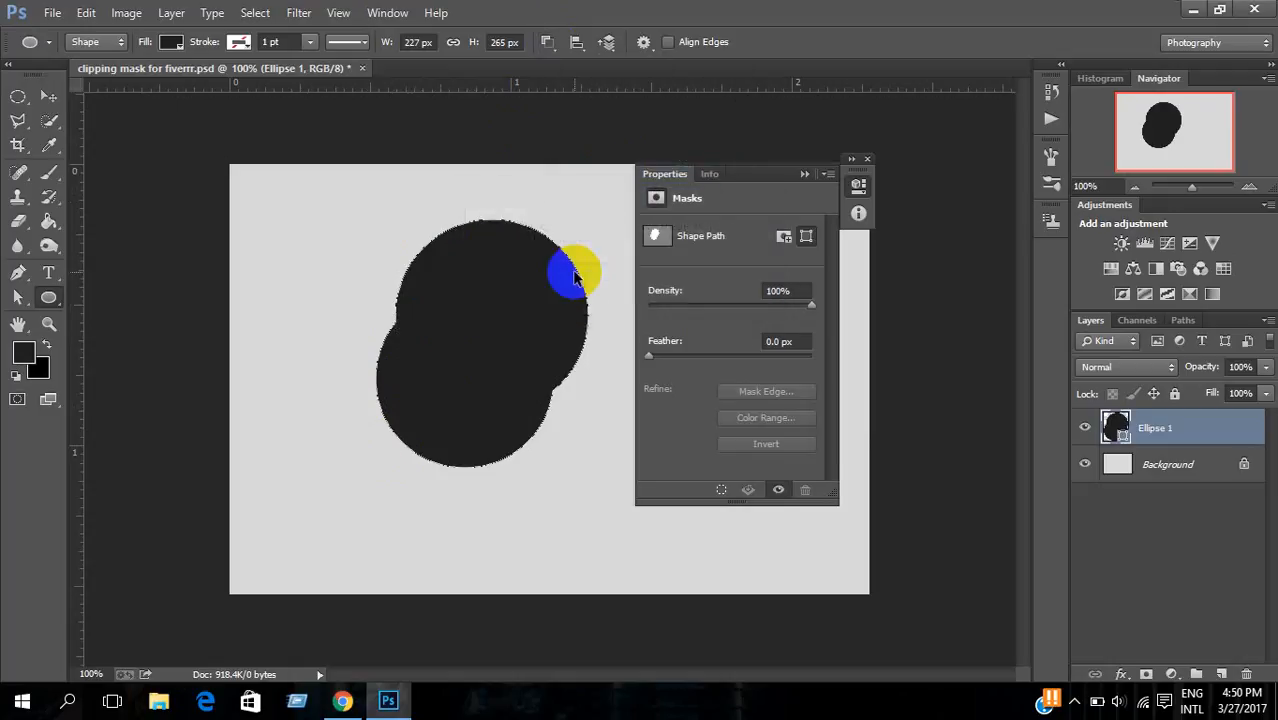
{"action": "key", "text": "ctrl+z"}
{"action": "key", "text": "ctrl+z"}
{"action": "key", "text": "ctrl+z"}
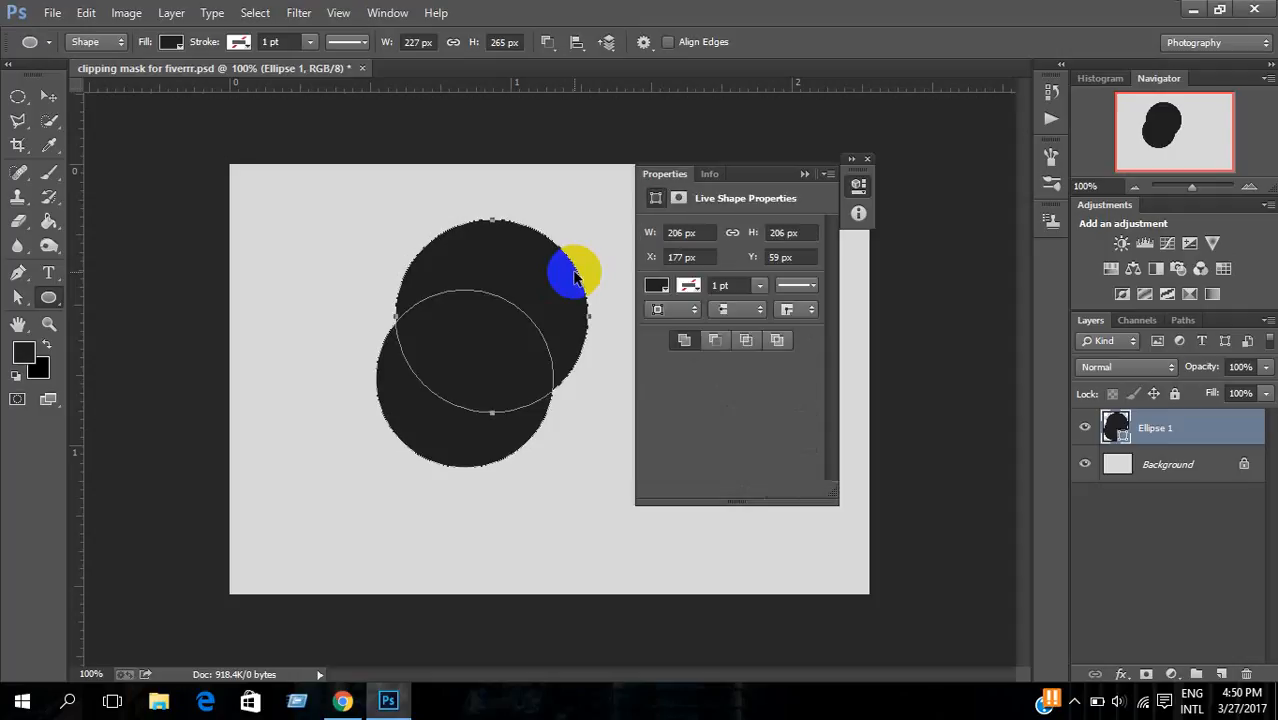
Step: Subtract the upper circle from the lower one to form a crescent, and merge the shape components into a regular path
{"action": "left_click_drag", "start_coordinate": [756, 176], "coordinate": [913, 152]}
{"action": "left_click", "coordinate": [874, 320]}
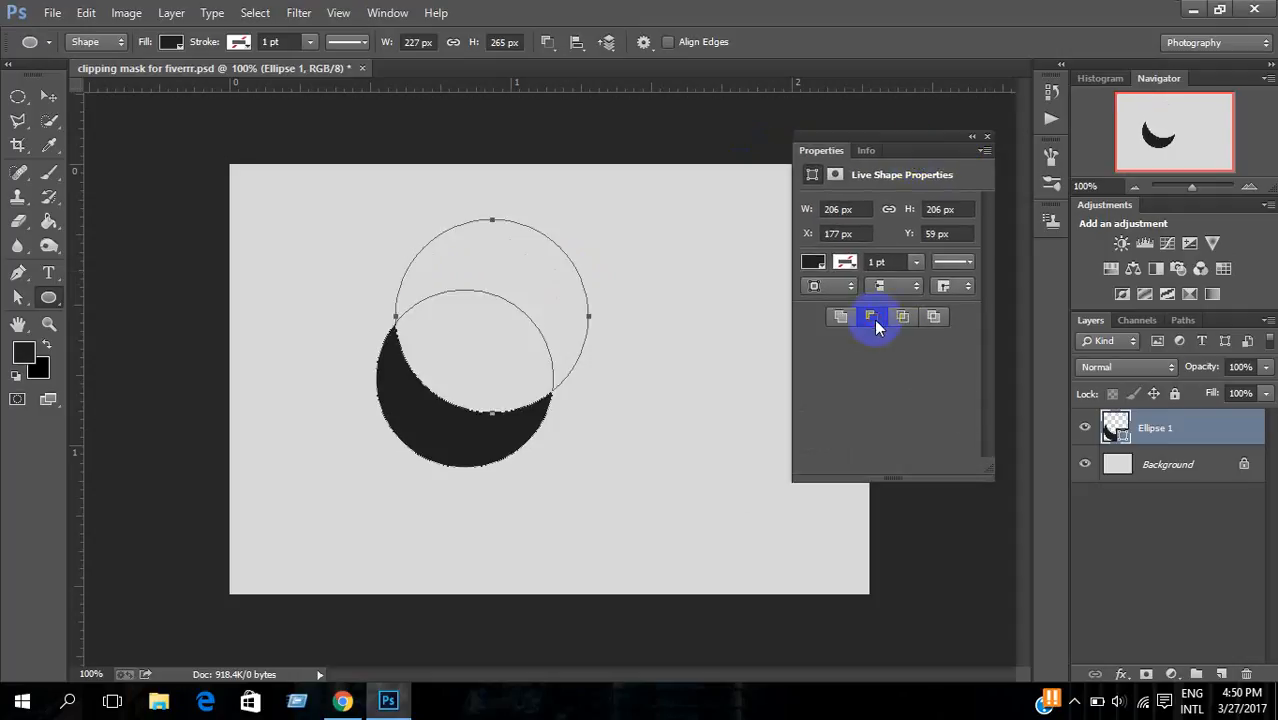
{"action": "left_click", "coordinate": [556, 45]}
{"action": "left_click", "coordinate": [582, 160]}
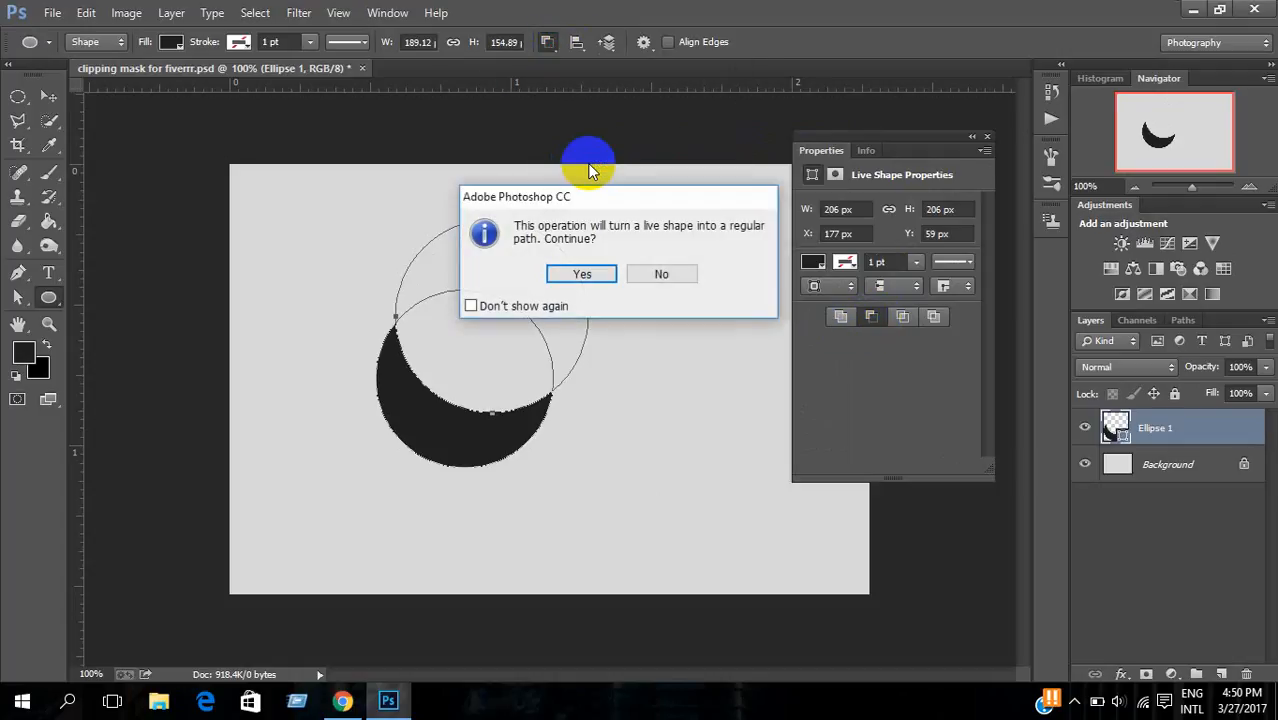
{"action": "left_click", "coordinate": [584, 271]}
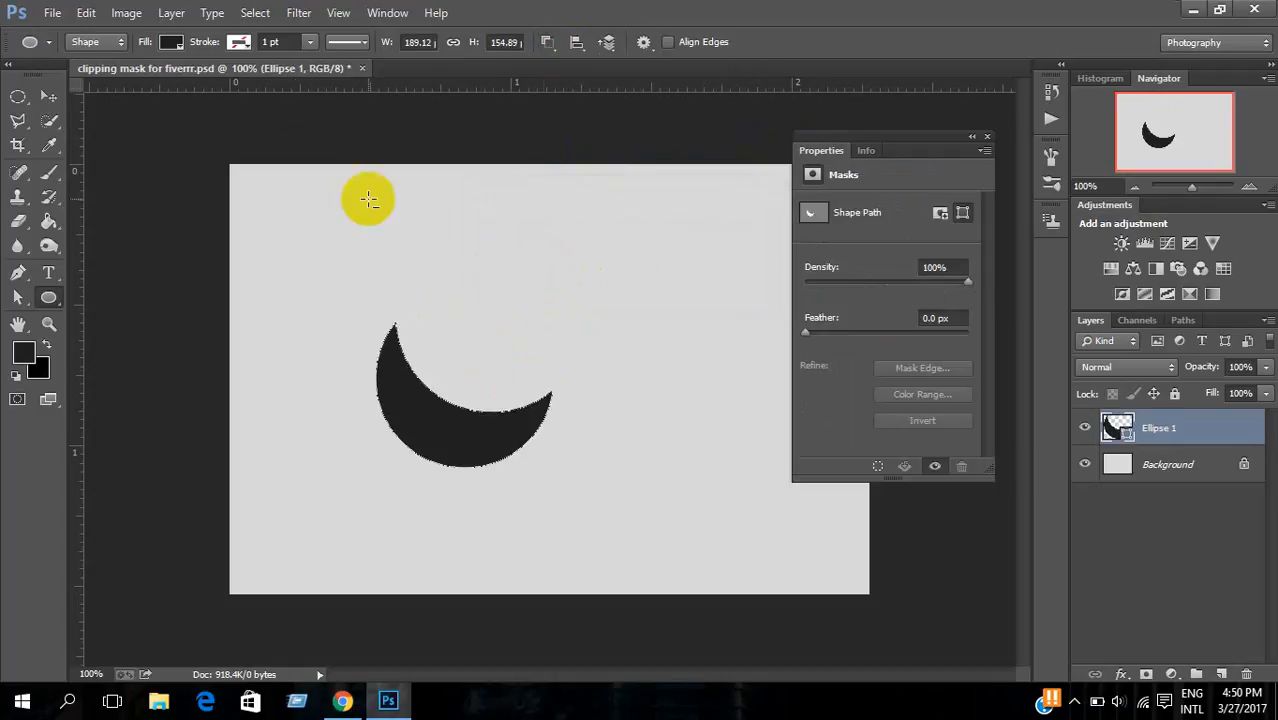
Step: Move the crescent to the upper-left corner of the canvas and shift the Properties panel out of the way
{"action": "left_click", "coordinate": [49, 96]}
{"action": "left_click_drag", "start_coordinate": [428, 422], "coordinate": [313, 266]}
{"action": "left_click_drag", "start_coordinate": [890, 143], "coordinate": [945, 40]}
Step: Add a new layer and draw an ellipse shape circle about 158 px wide below and to the right of the crescent
{"action": "left_click", "coordinate": [18, 96]}
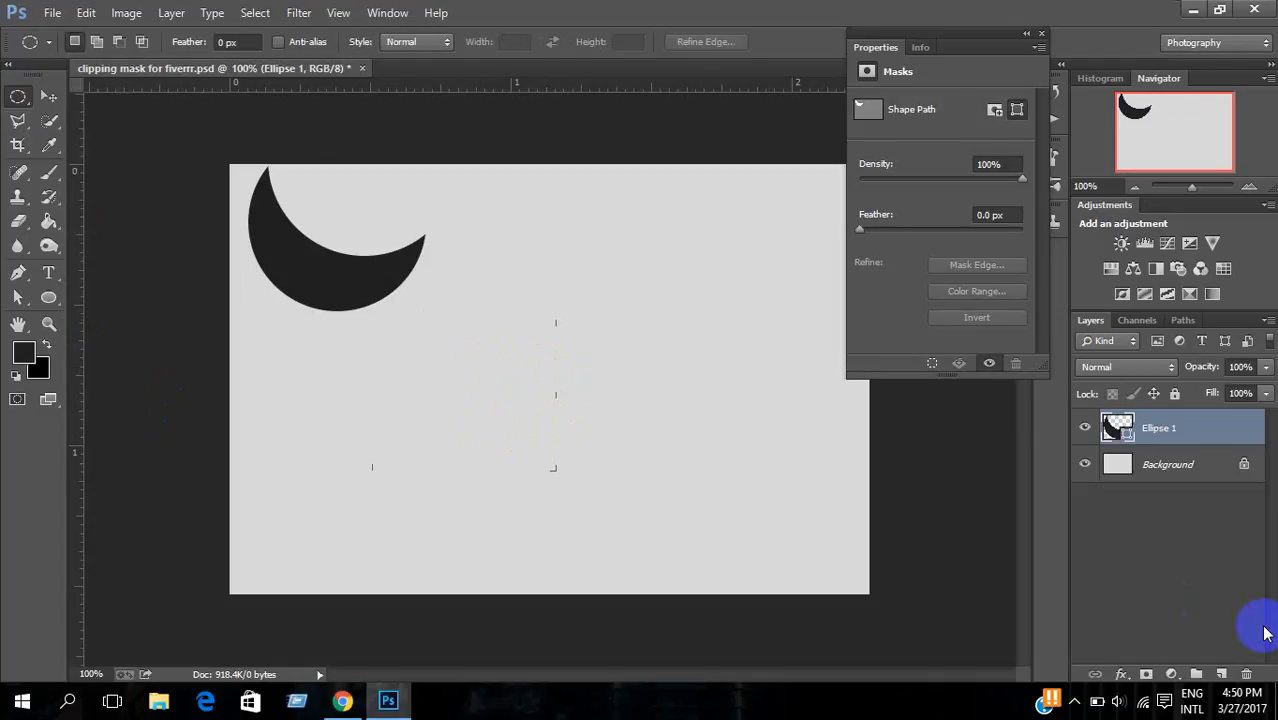
{"action": "left_click", "coordinate": [1221, 674]}
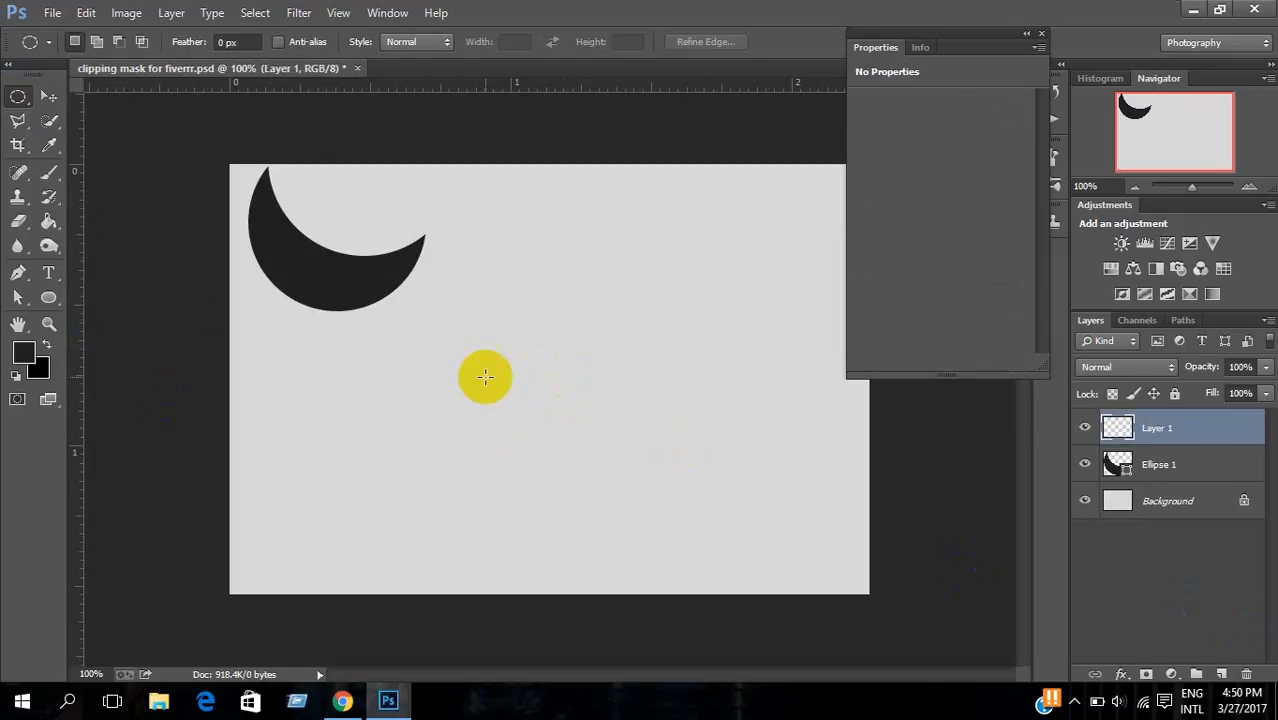
{"action": "left_click", "coordinate": [46, 298]}
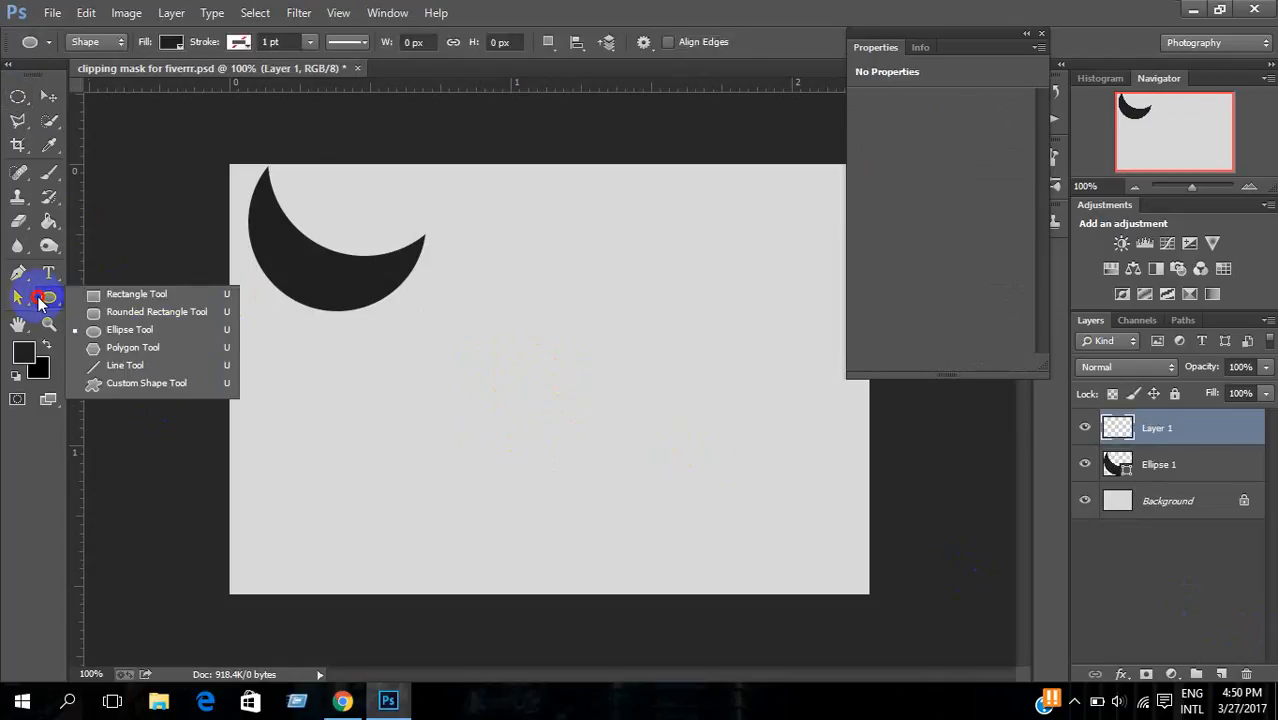
{"action": "left_click_drag", "start_coordinate": [486, 367], "coordinate": [633, 514]}
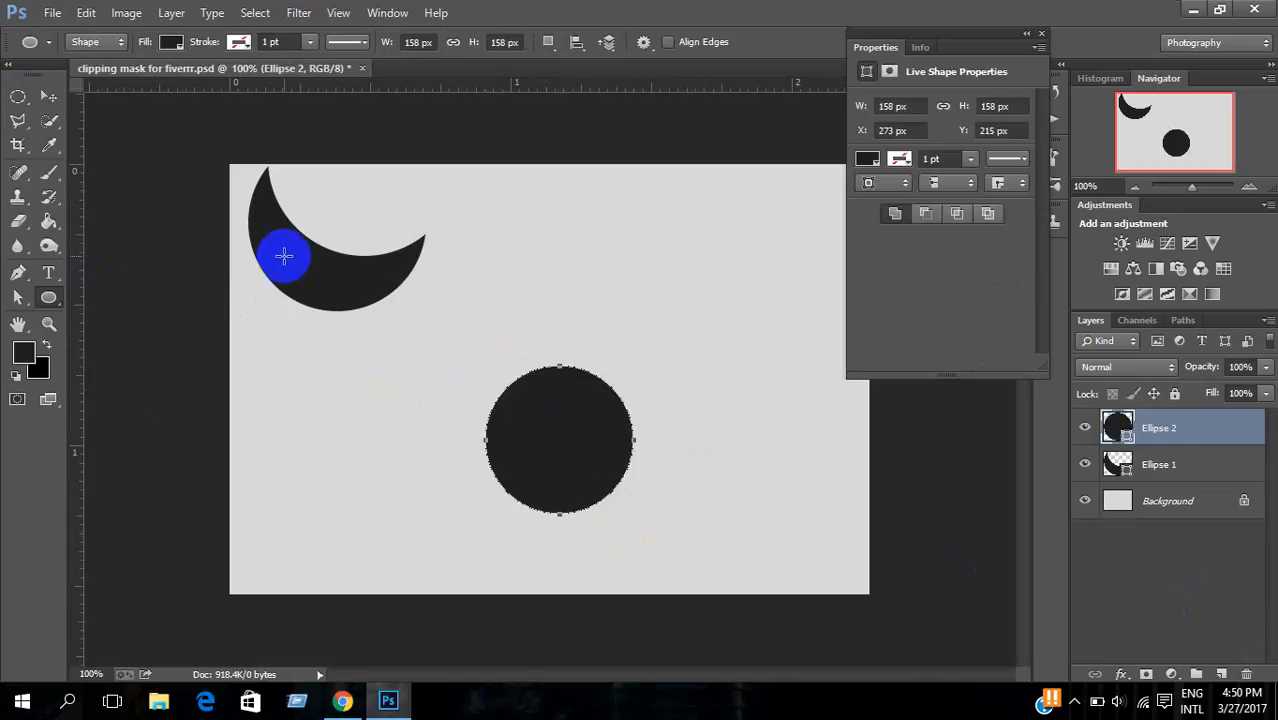
Step: Subtract a rounded rectangle of about 137 by 134 px with 10 px corner radius from the upper right of the new circle
{"action": "left_click", "coordinate": [16, 96]}
{"action": "left_click", "coordinate": [48, 297]}
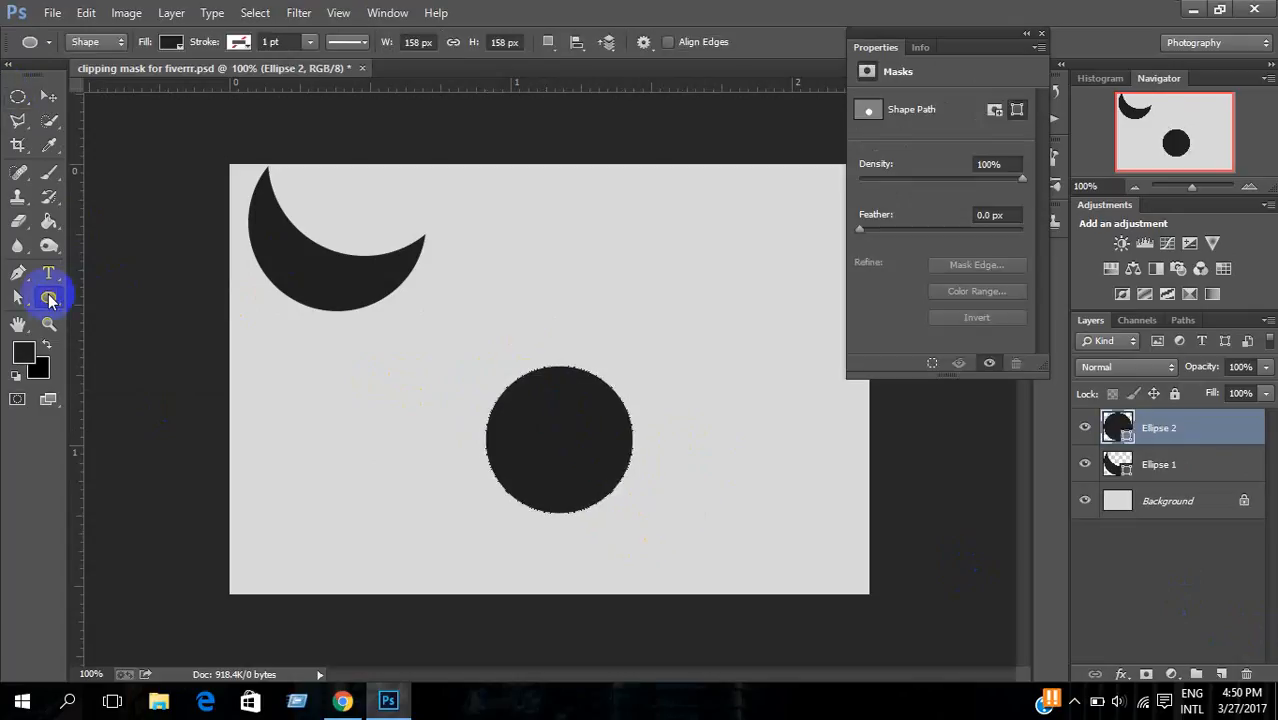
{"action": "right_click", "coordinate": [49, 298]}
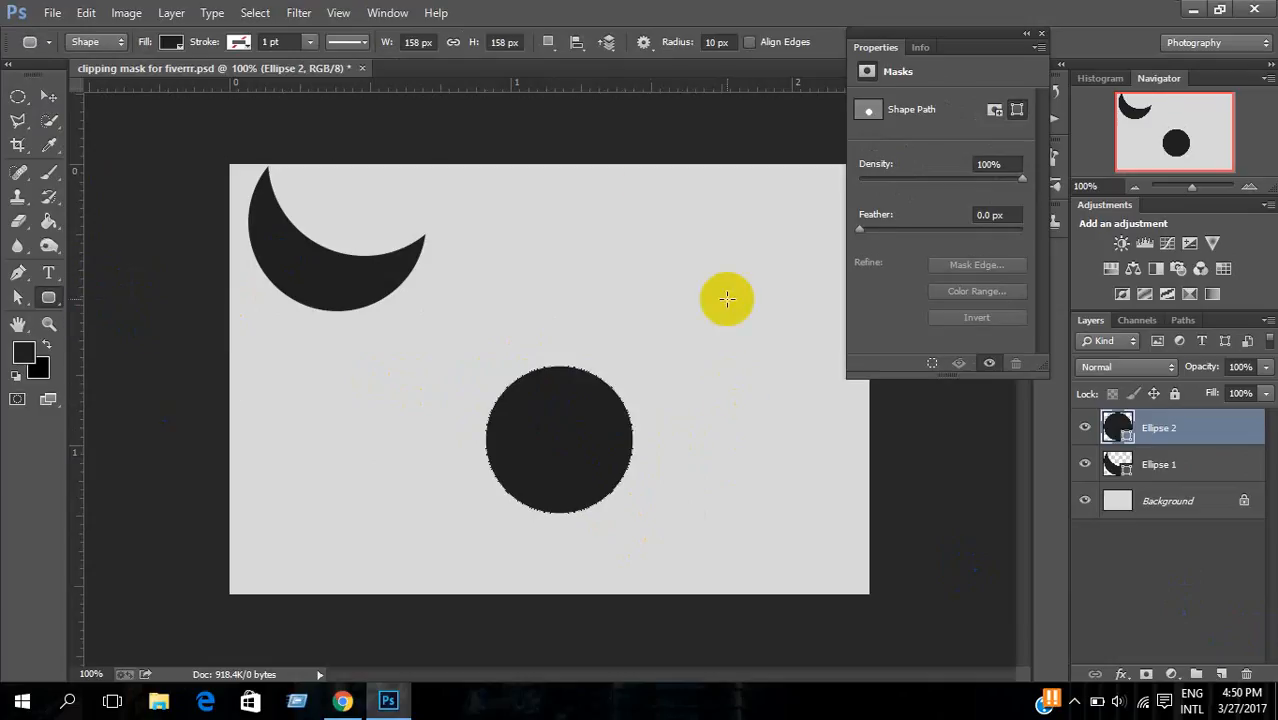
{"action": "left_click", "coordinate": [547, 42]}
{"action": "left_click", "coordinate": [596, 101]}
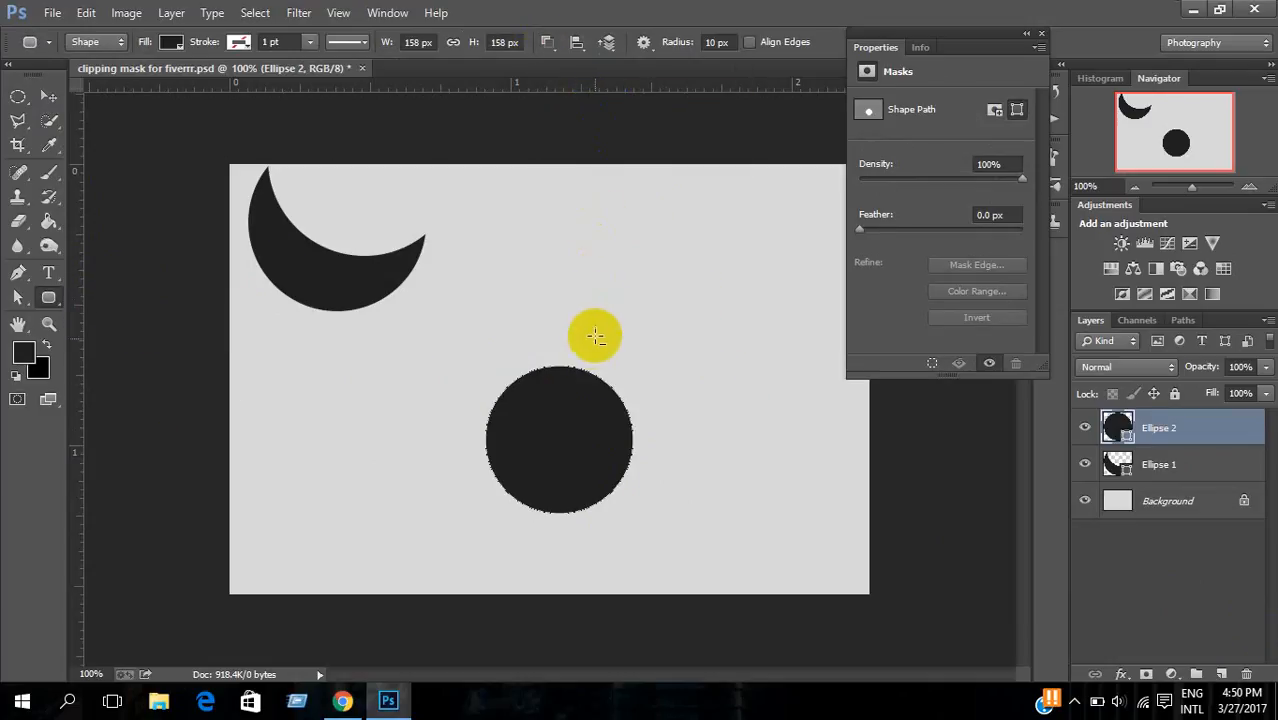
{"action": "left_click_drag", "start_coordinate": [548, 334], "coordinate": [676, 458]}
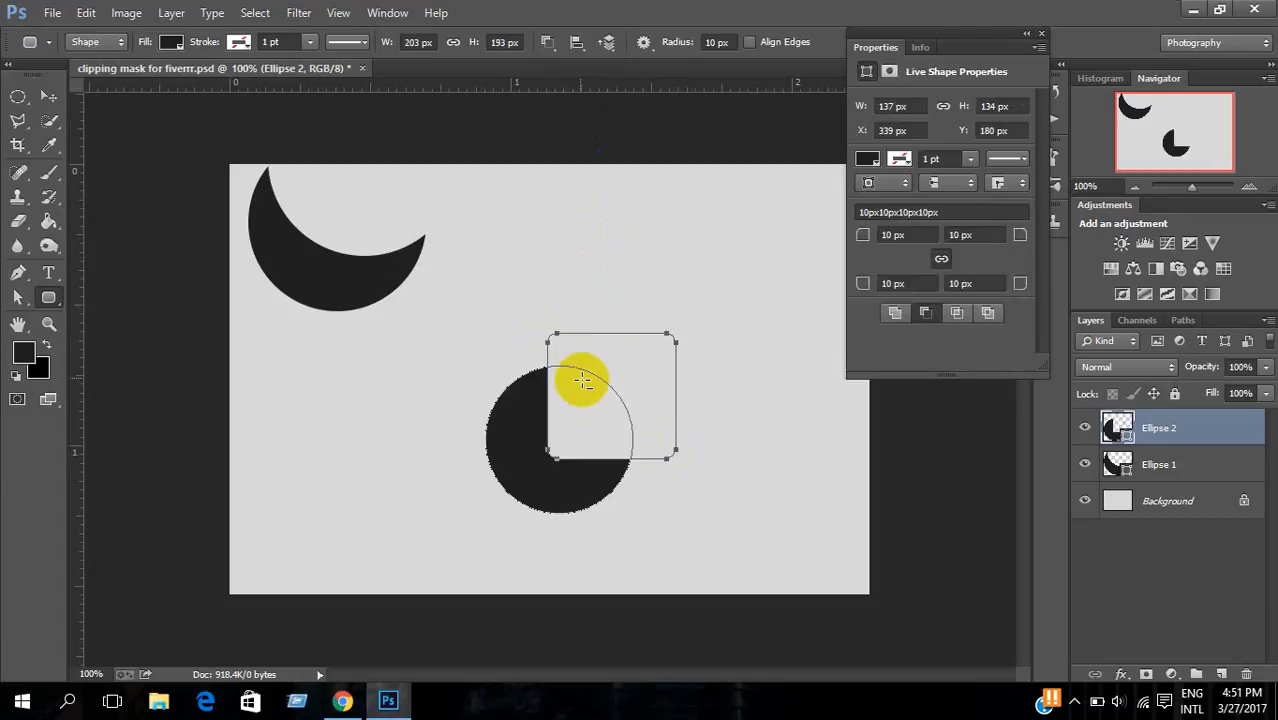
Step: Switch the rounded rectangle's path operation to Combine Shapes and back to Subtract Front Shape
{"action": "left_click", "coordinate": [927, 315]}
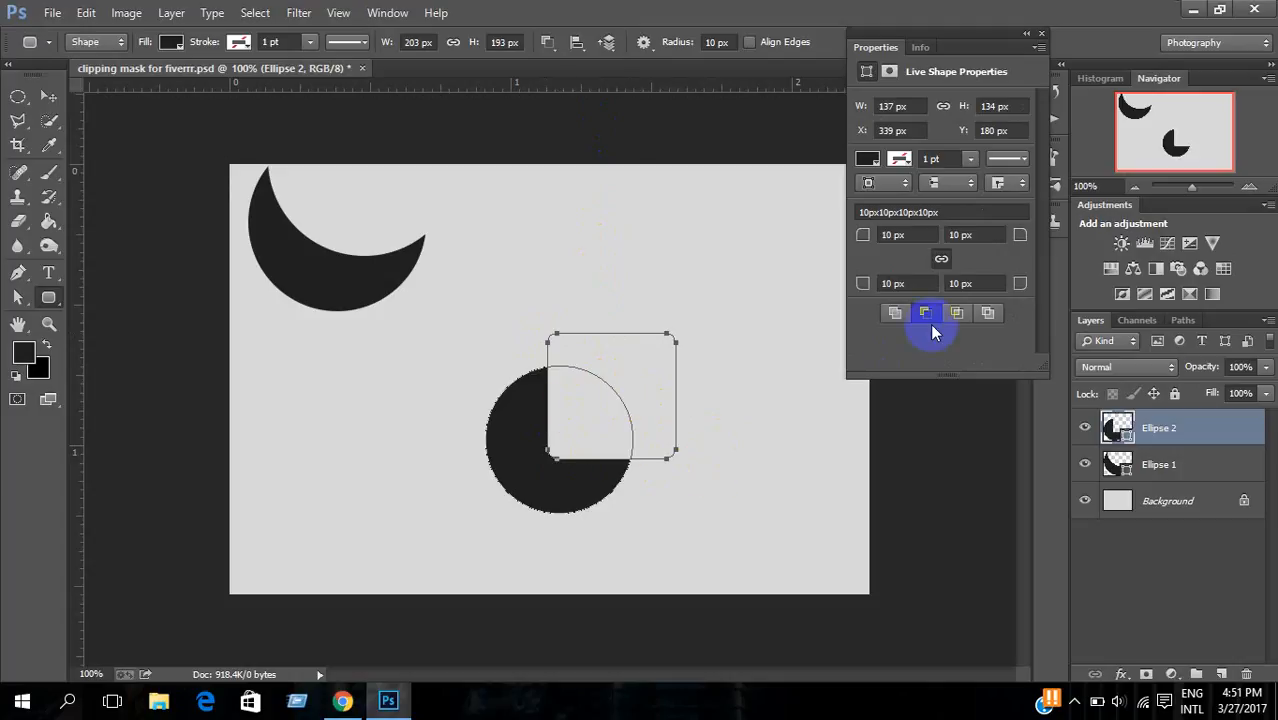
{"action": "left_click", "coordinate": [896, 313]}
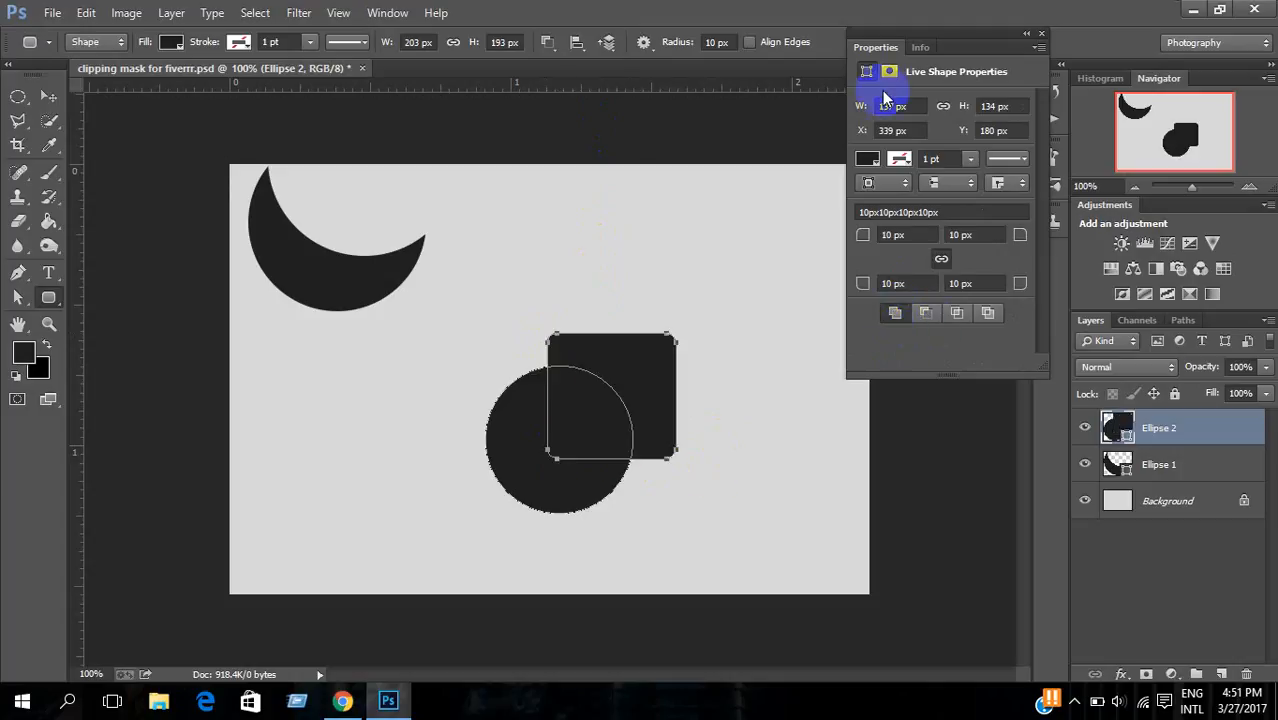
{"action": "left_click", "coordinate": [926, 313]}
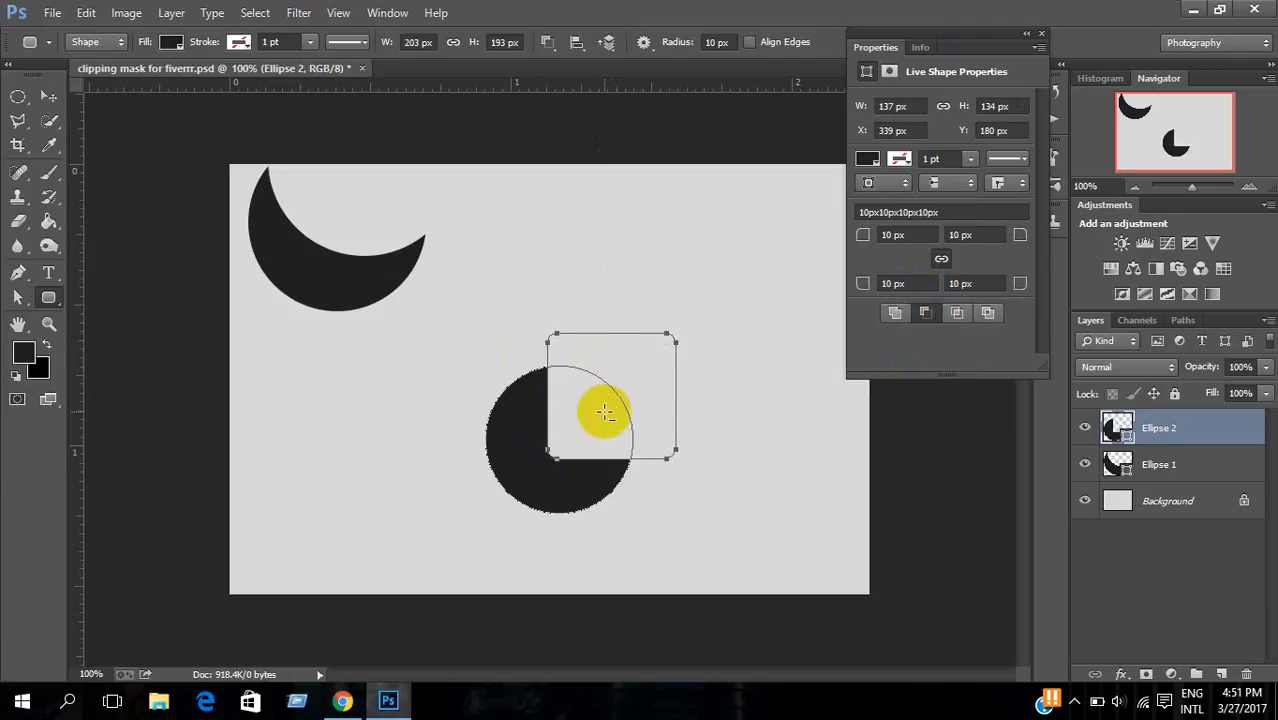
Step: Try merging the circle and the subtracted rounded rectangle into one regular path, and undo the merge
{"action": "left_click", "coordinate": [553, 50]}
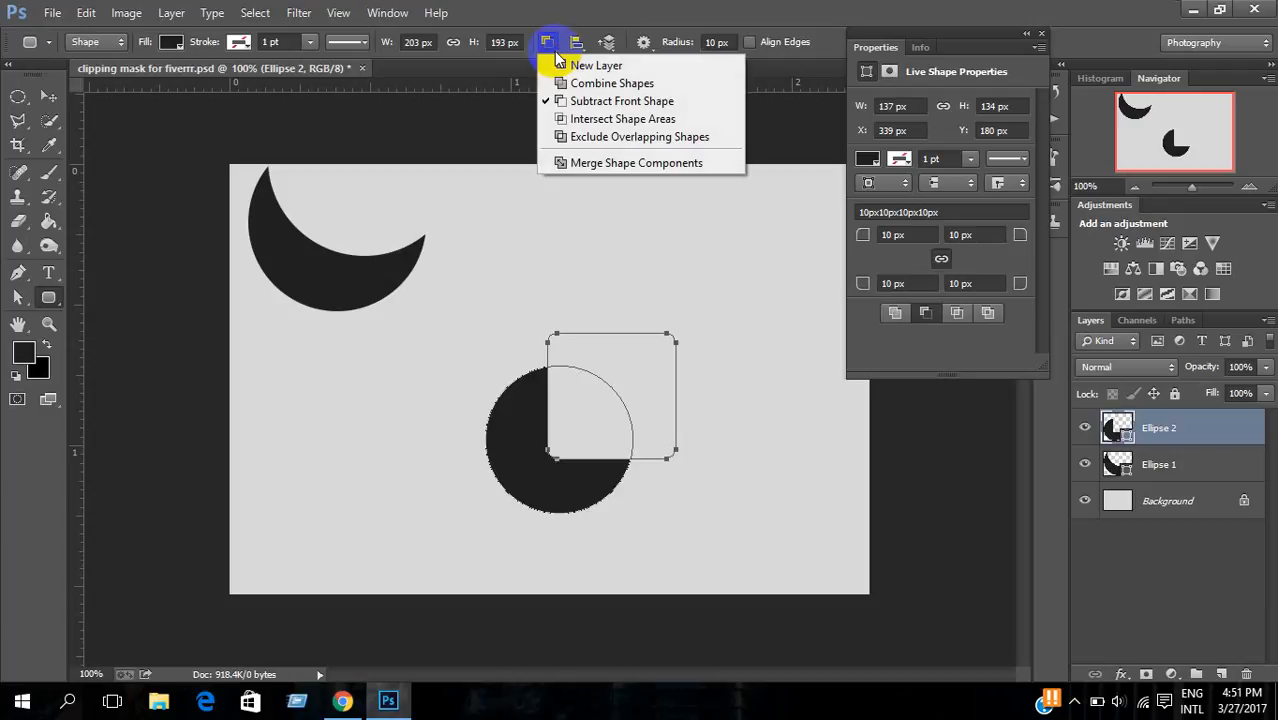
{"action": "left_click", "coordinate": [605, 163]}
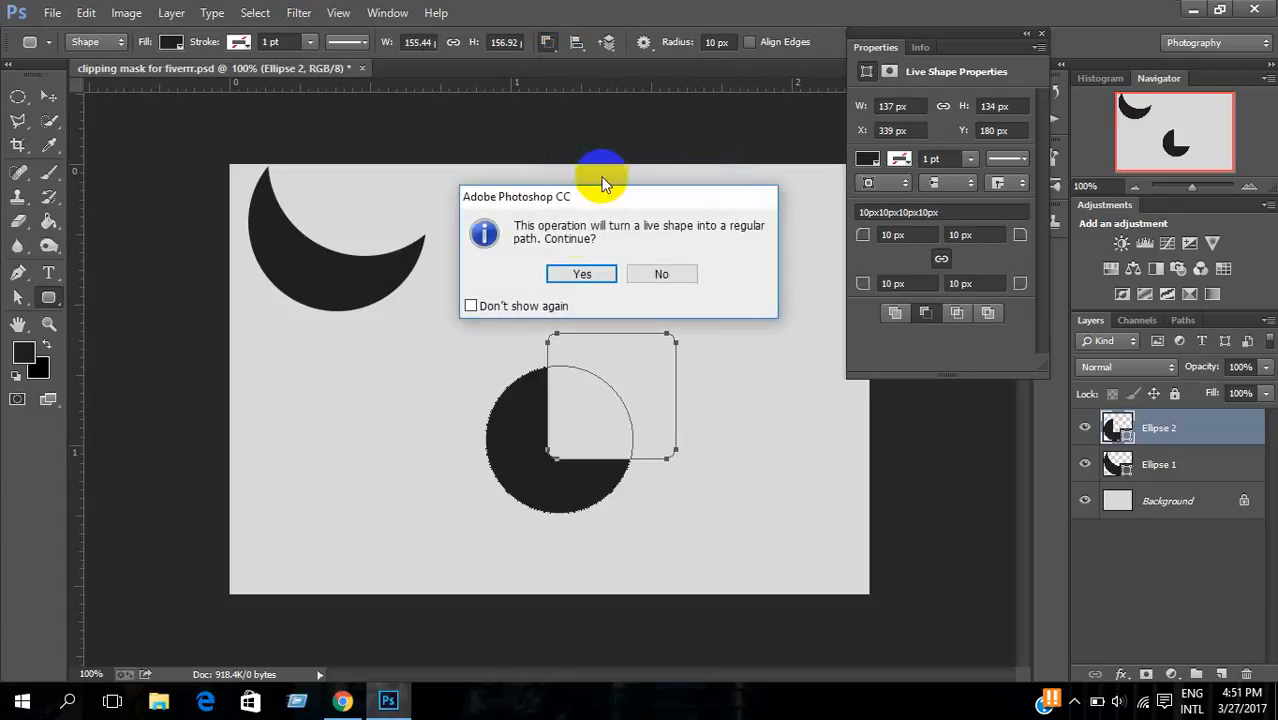
{"action": "left_click", "coordinate": [579, 271]}
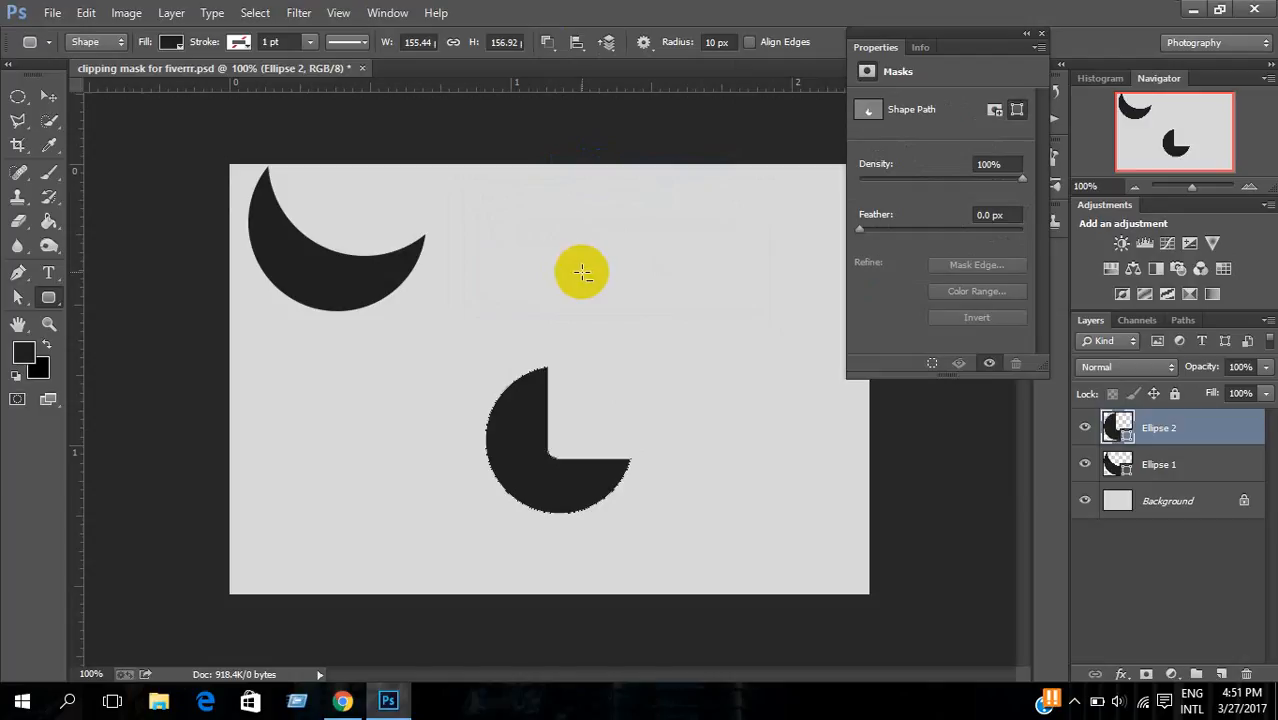
{"action": "key", "text": "ctrl+z"}
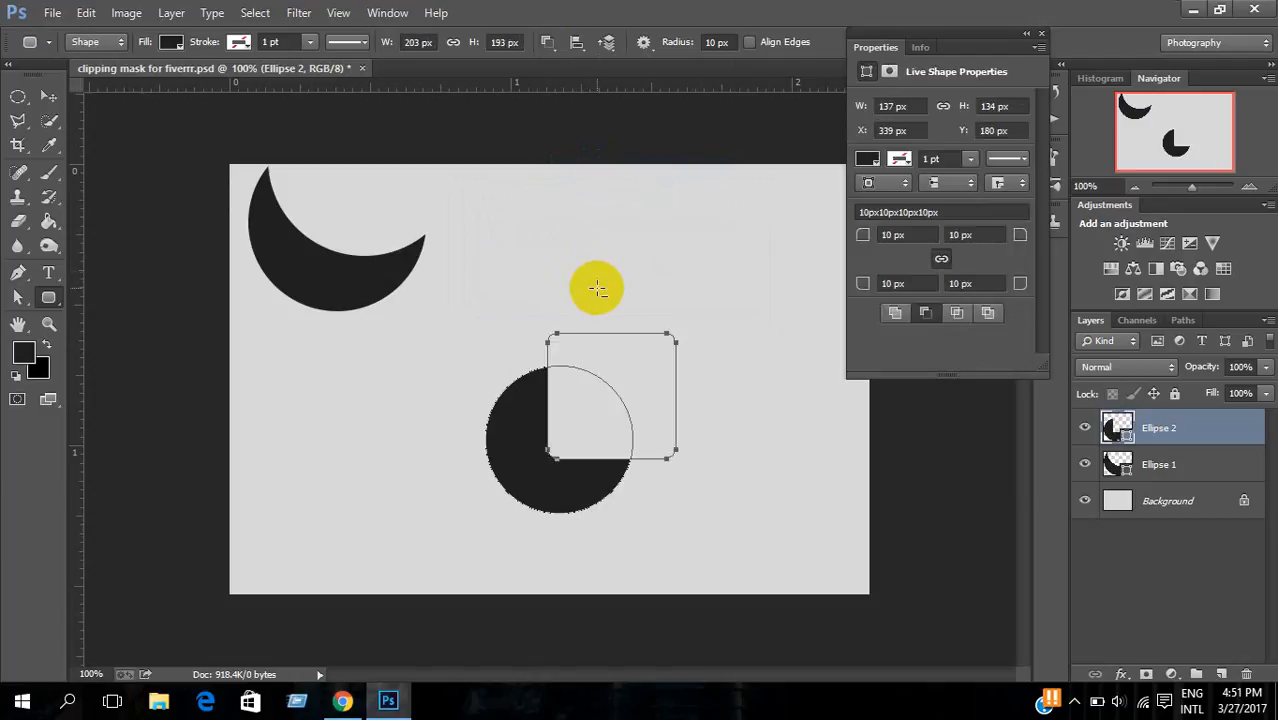
Step: Move the cut-out circle slightly down and to the left on the canvas
{"action": "left_click", "coordinate": [48, 95]}
{"action": "left_click", "coordinate": [424, 369]}
{"action": "left_click_drag", "start_coordinate": [528, 448], "coordinate": [492, 472]}
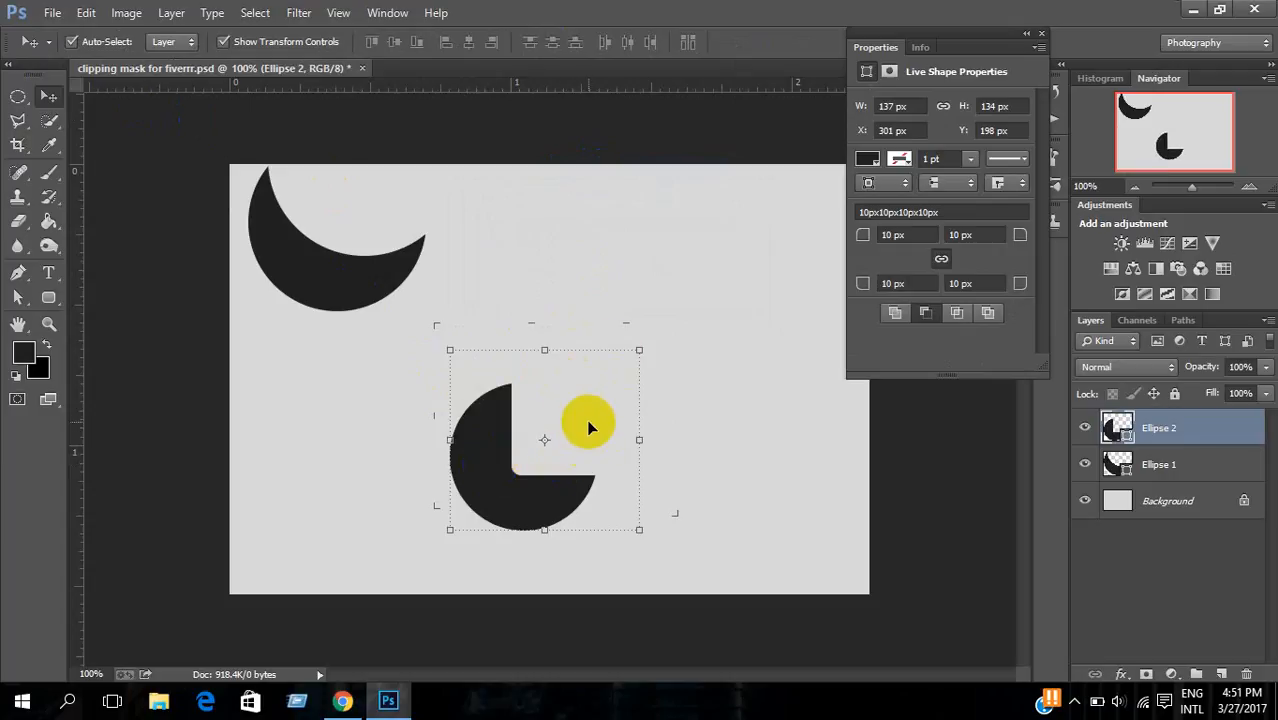
{"action": "left_click", "coordinate": [496, 472]}
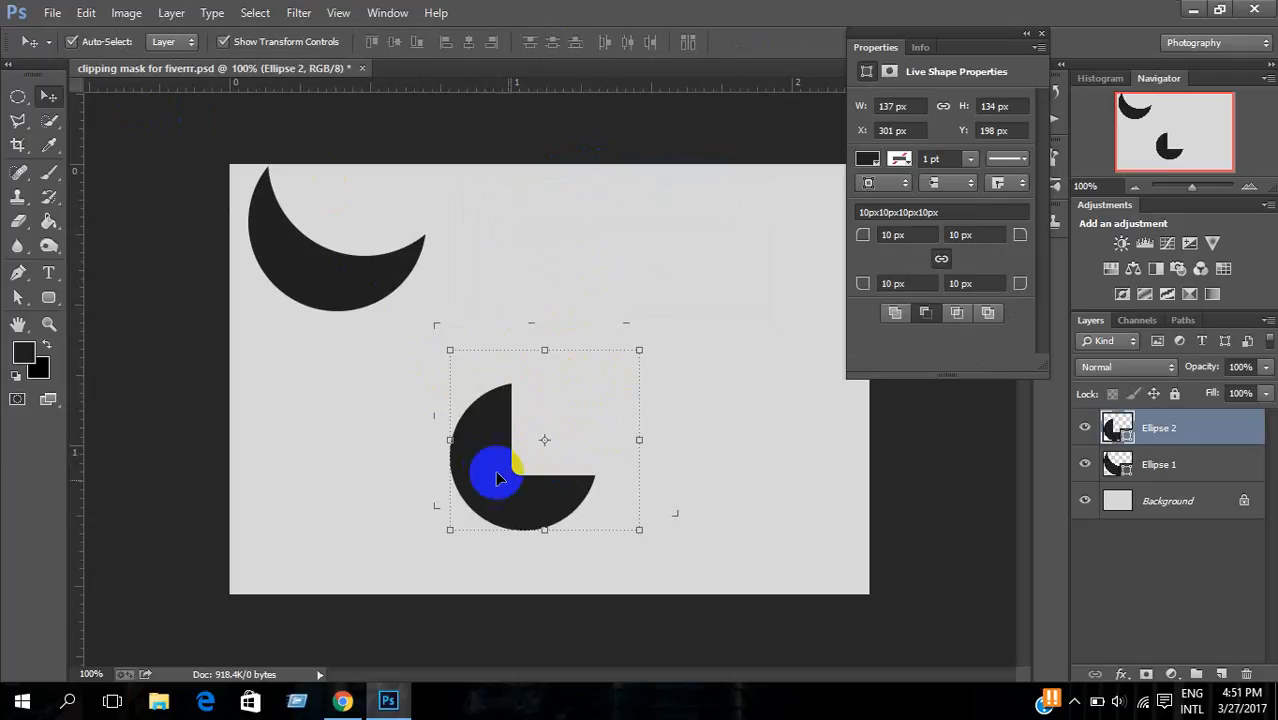
Step: Merge the cut-out circle's shape components into a regular path and move the shape up beside the crescent
{"action": "left_click", "coordinate": [48, 297]}
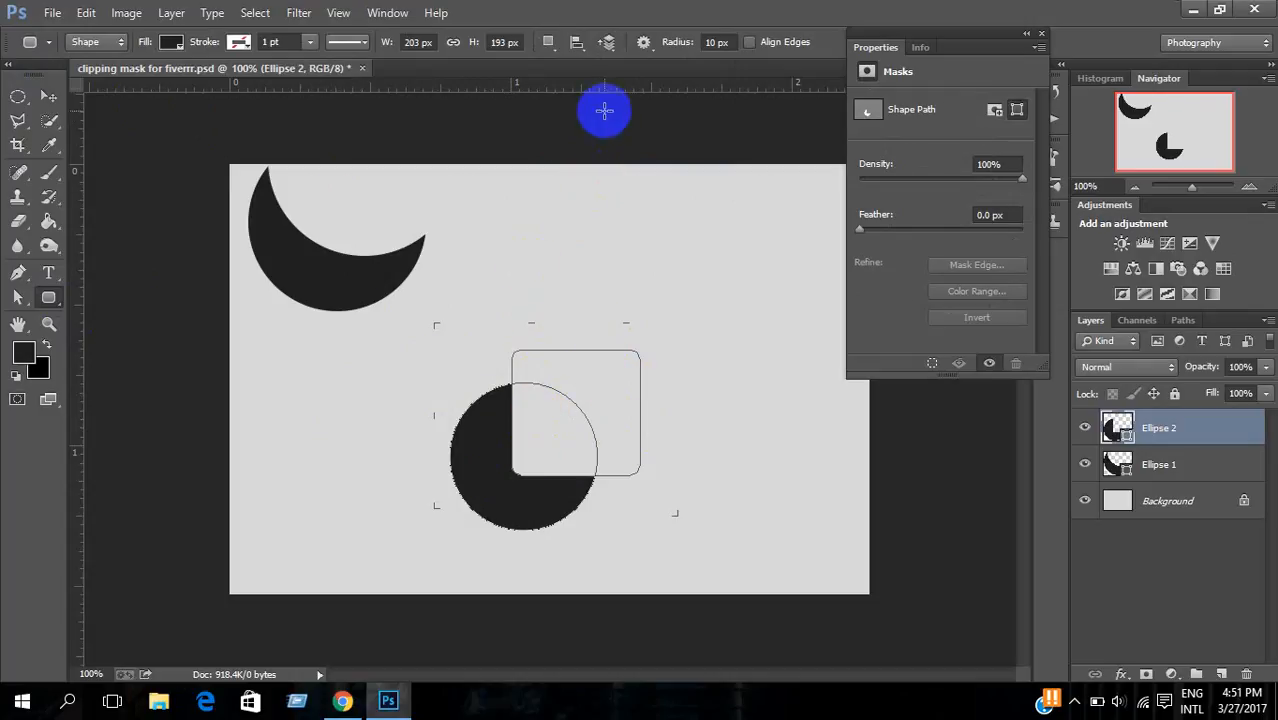
{"action": "left_click", "coordinate": [554, 57]}
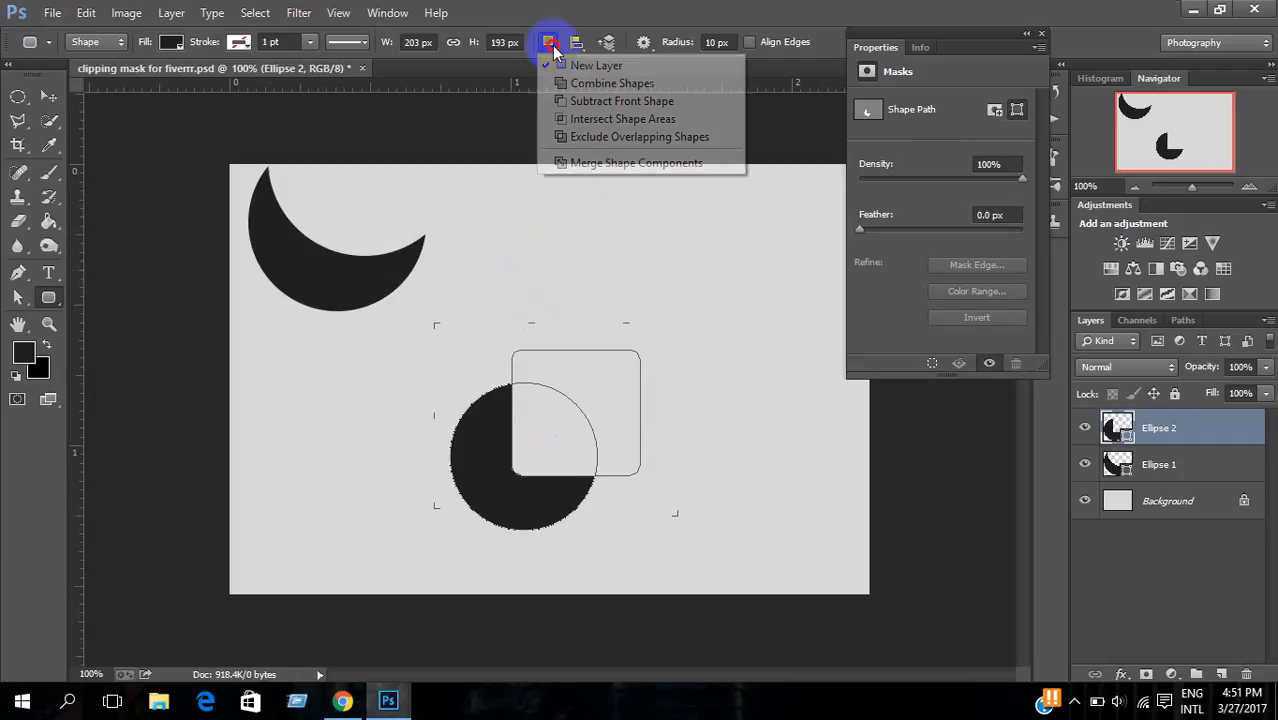
{"action": "left_click", "coordinate": [579, 162]}
{"action": "left_click", "coordinate": [580, 272]}
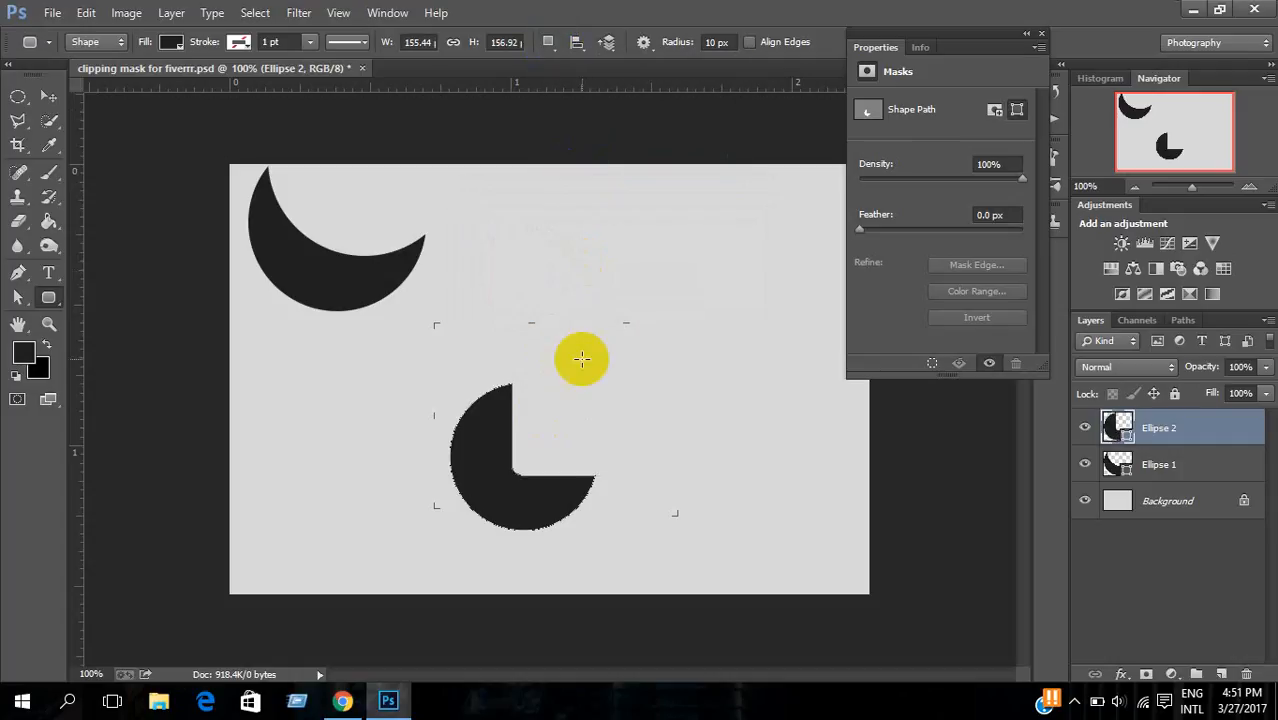
{"action": "left_click", "coordinate": [50, 97]}
{"action": "left_click_drag", "start_coordinate": [480, 457], "coordinate": [464, 375]}
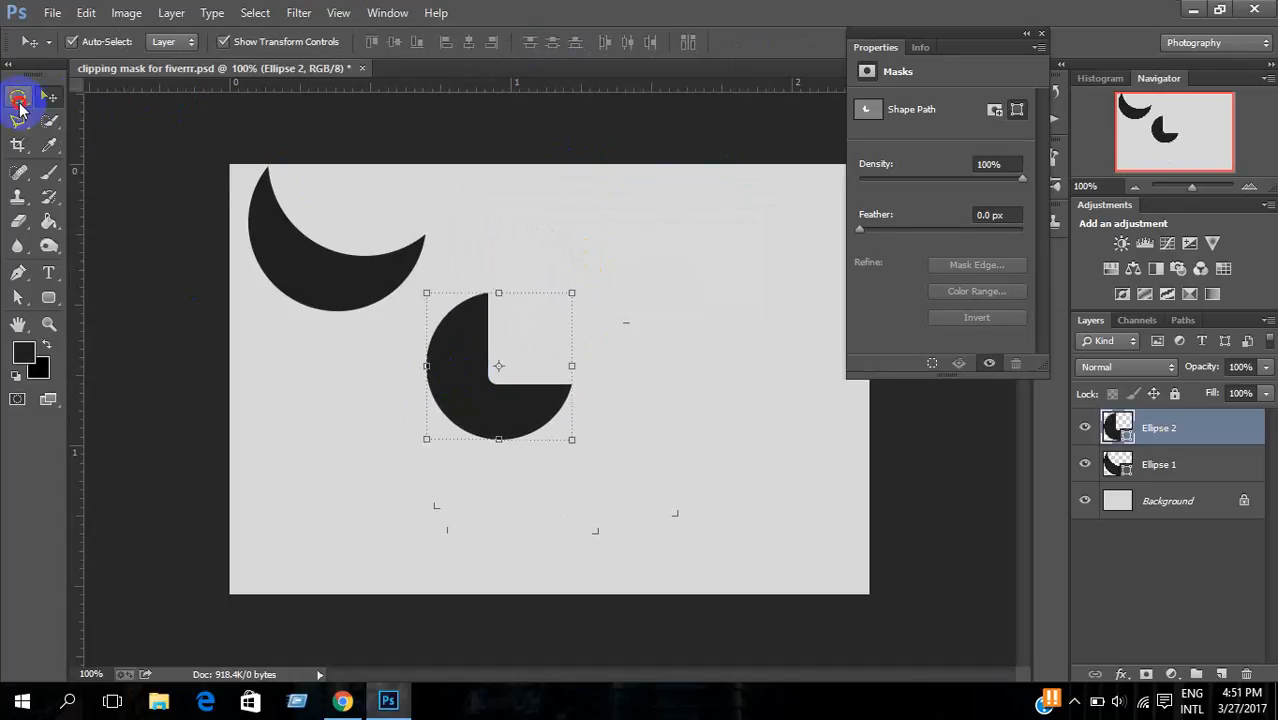
Step: Add a new layer and draw two small ellipses, about 19 by 35 px, side by side beneath the cut-out circle
{"action": "left_click_drag", "start_coordinate": [48, 296], "coordinate": [137, 330]}
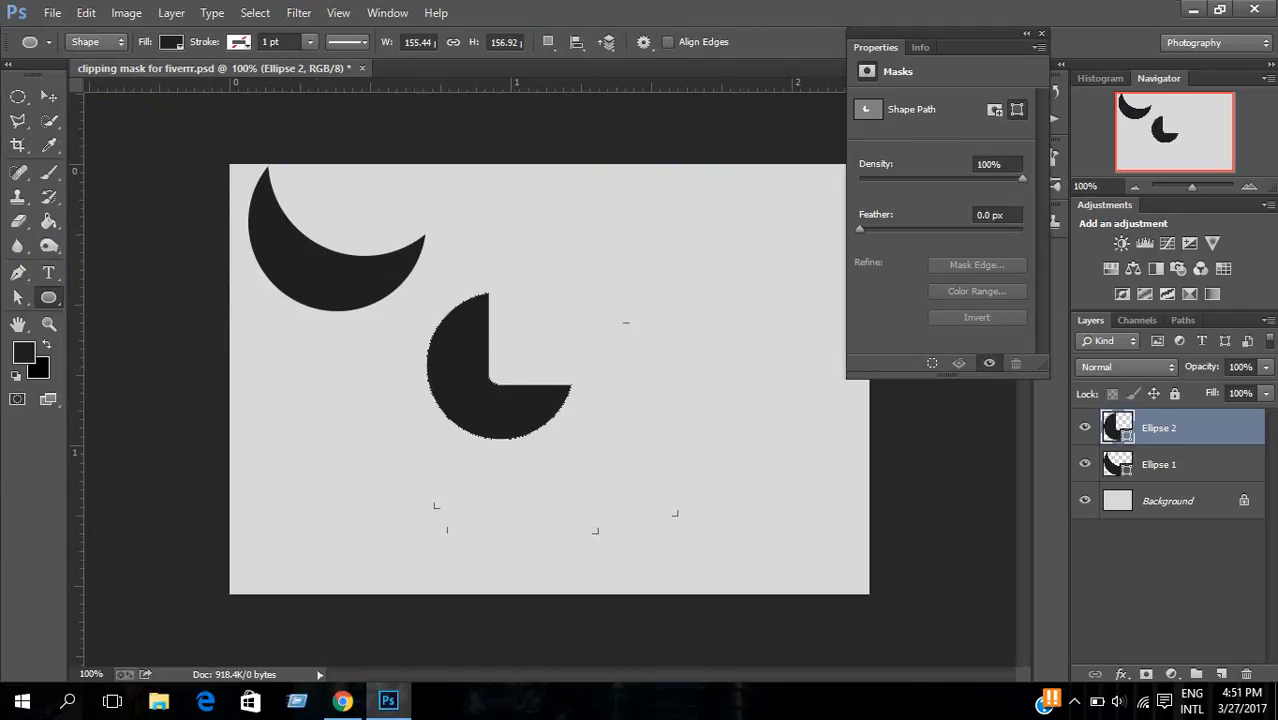
{"action": "left_click", "coordinate": [1221, 674]}
{"action": "mouse_move", "coordinate": [507, 452]}
{"action": "left_mouse_down"}
{"action": "mouse_move", "coordinate": [528, 466]}
{"action": "mouse_move", "coordinate": [465, 465]}
{"action": "mouse_move", "coordinate": [479, 471]}
{"action": "left_mouse_up"}
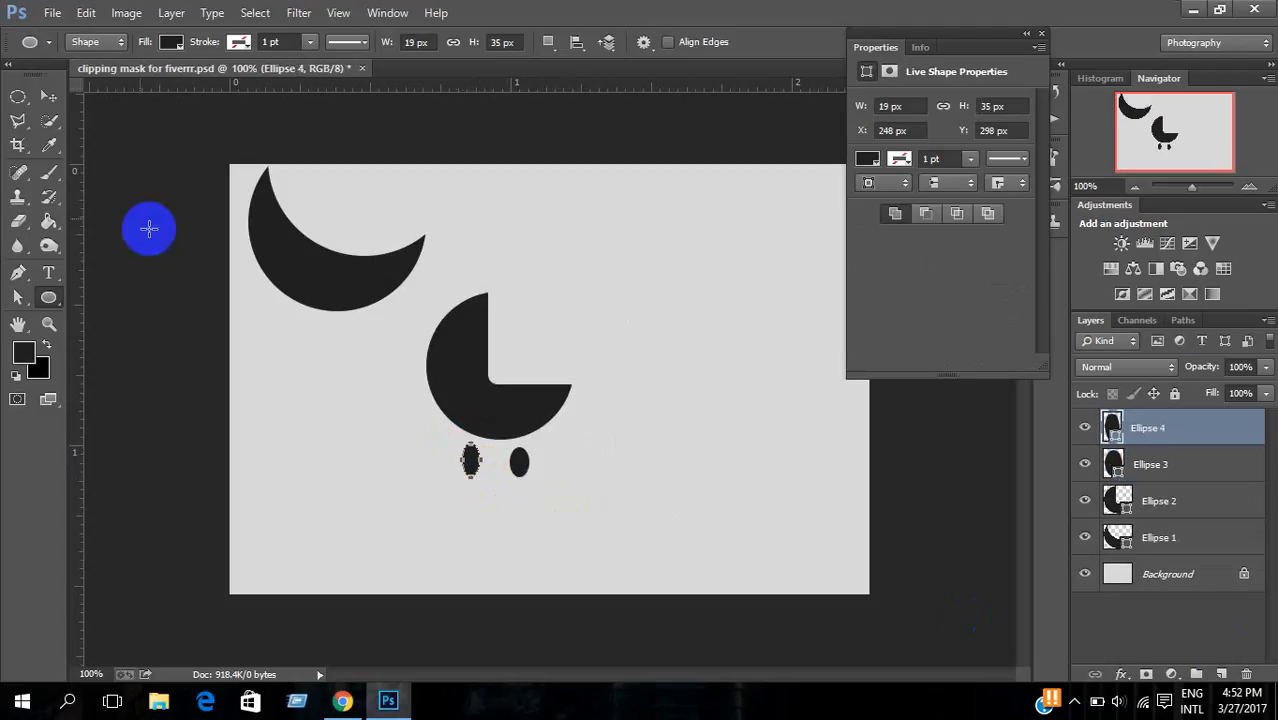
{"action": "left_click", "coordinate": [16, 97]}
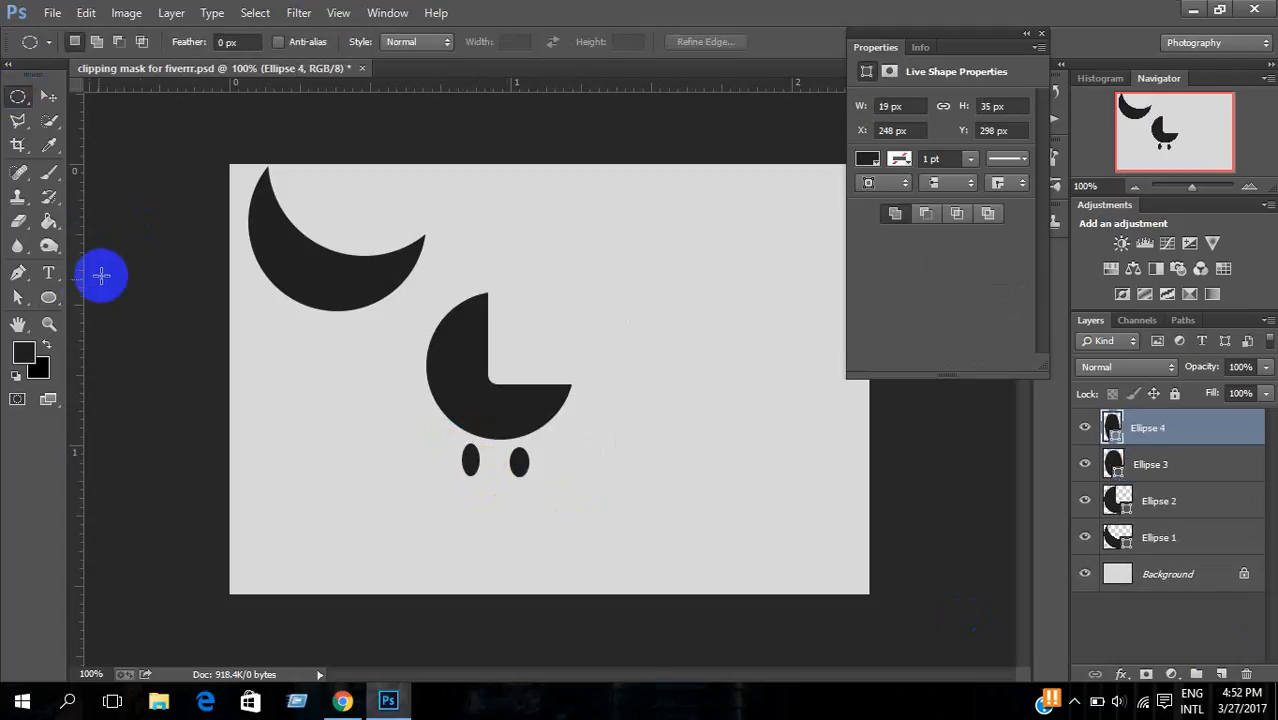
Step: Add the two-line text "ONLINE COMPANY" on a new layer and move it into the circle's cut-out corner
{"action": "left_click", "coordinate": [48, 272]}
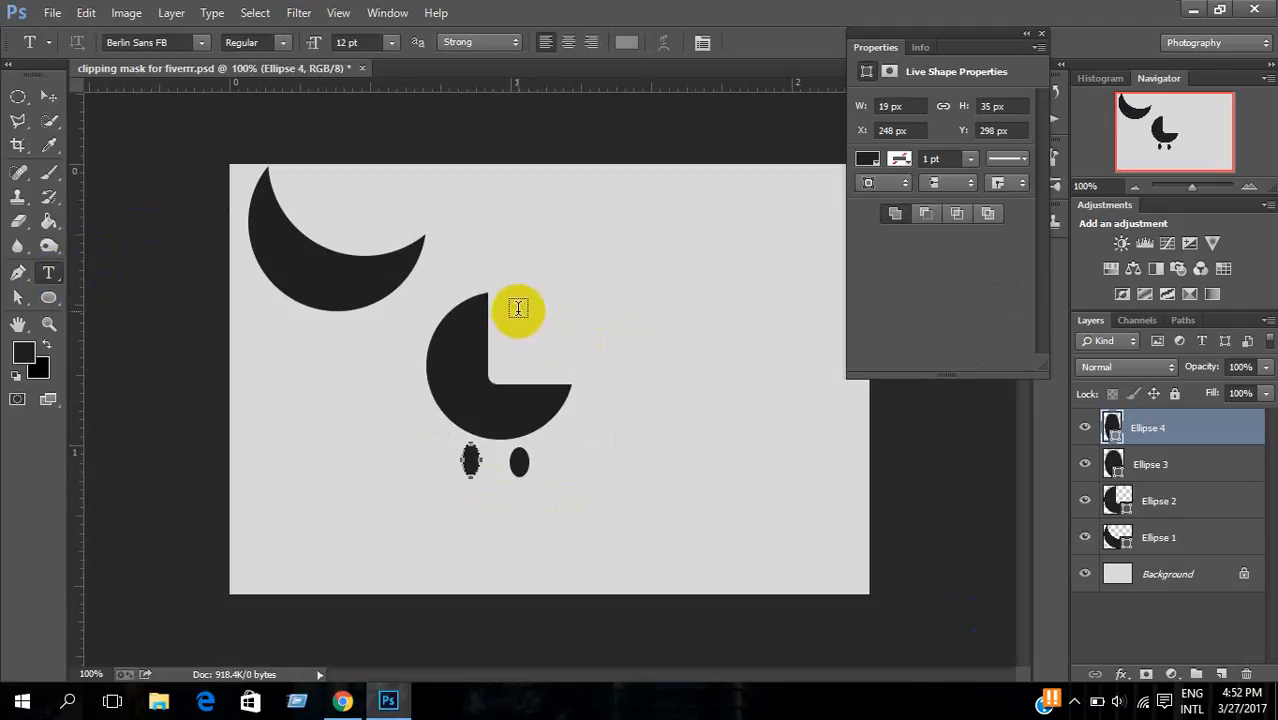
{"action": "left_click", "coordinate": [1221, 674]}
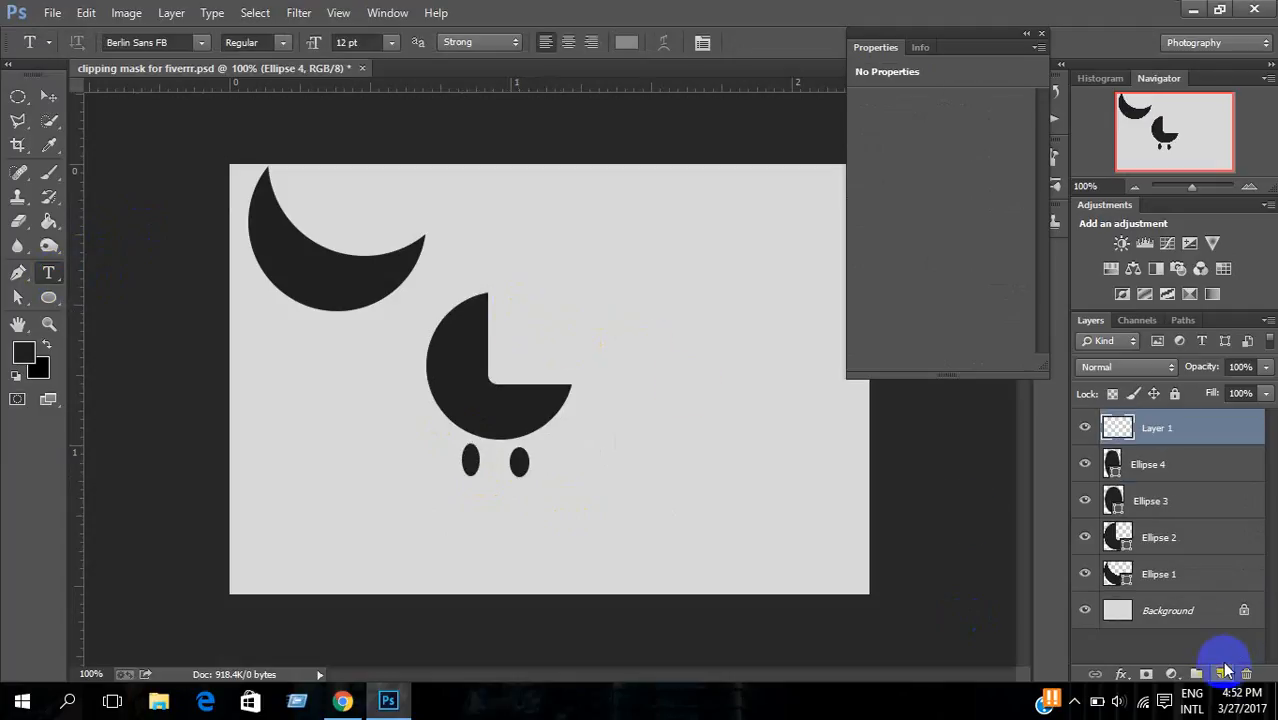
{"action": "left_click", "coordinate": [515, 303]}
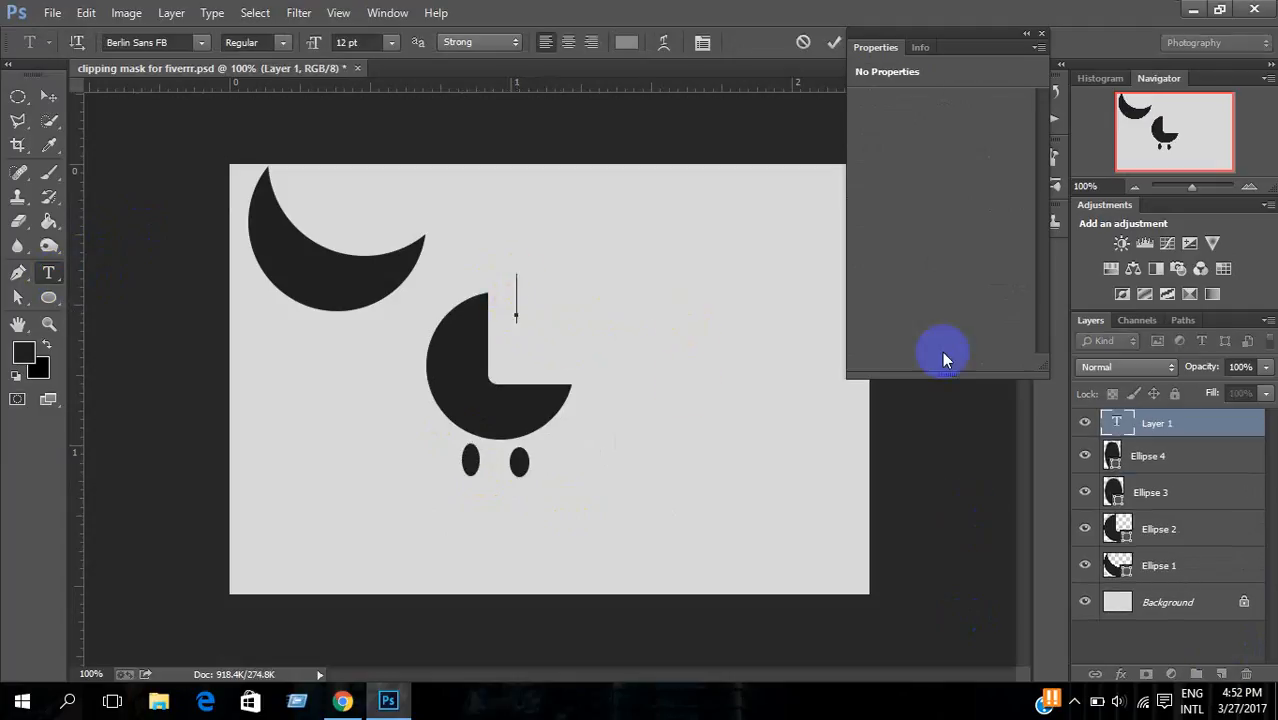
{"action": "type", "text": "ONOINE"}
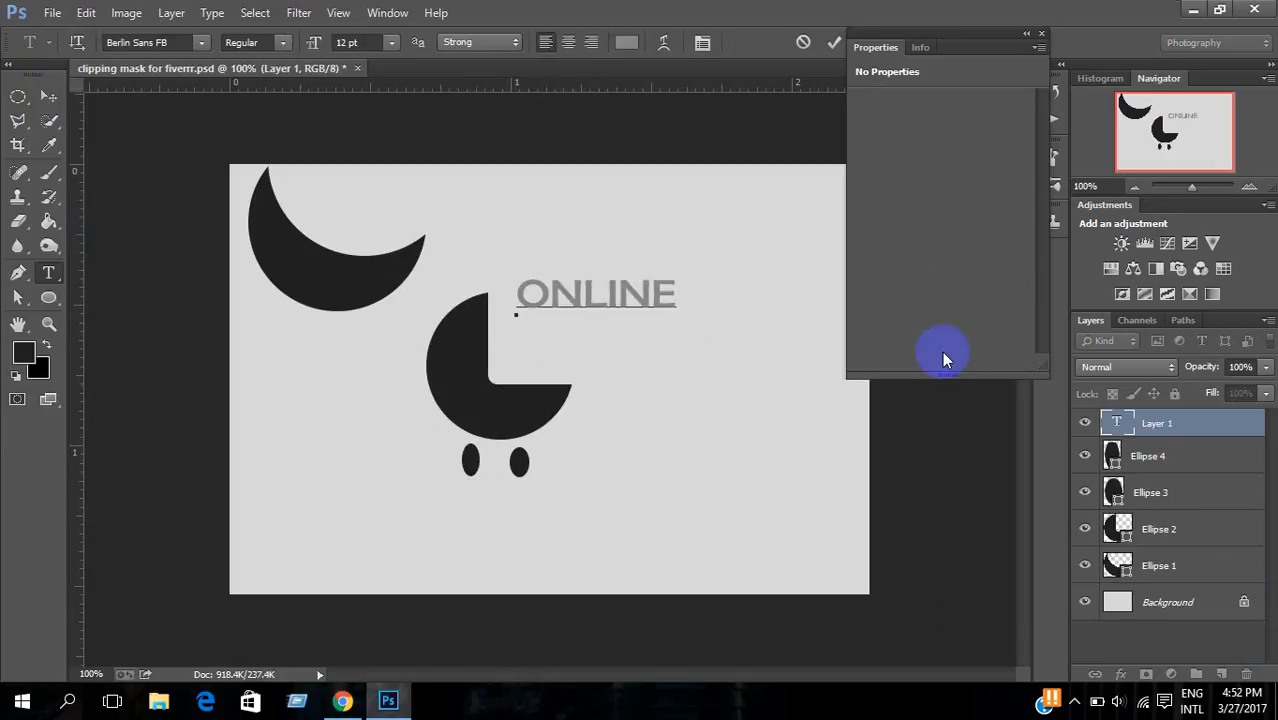
{"action": "type", "text": "COMP"}
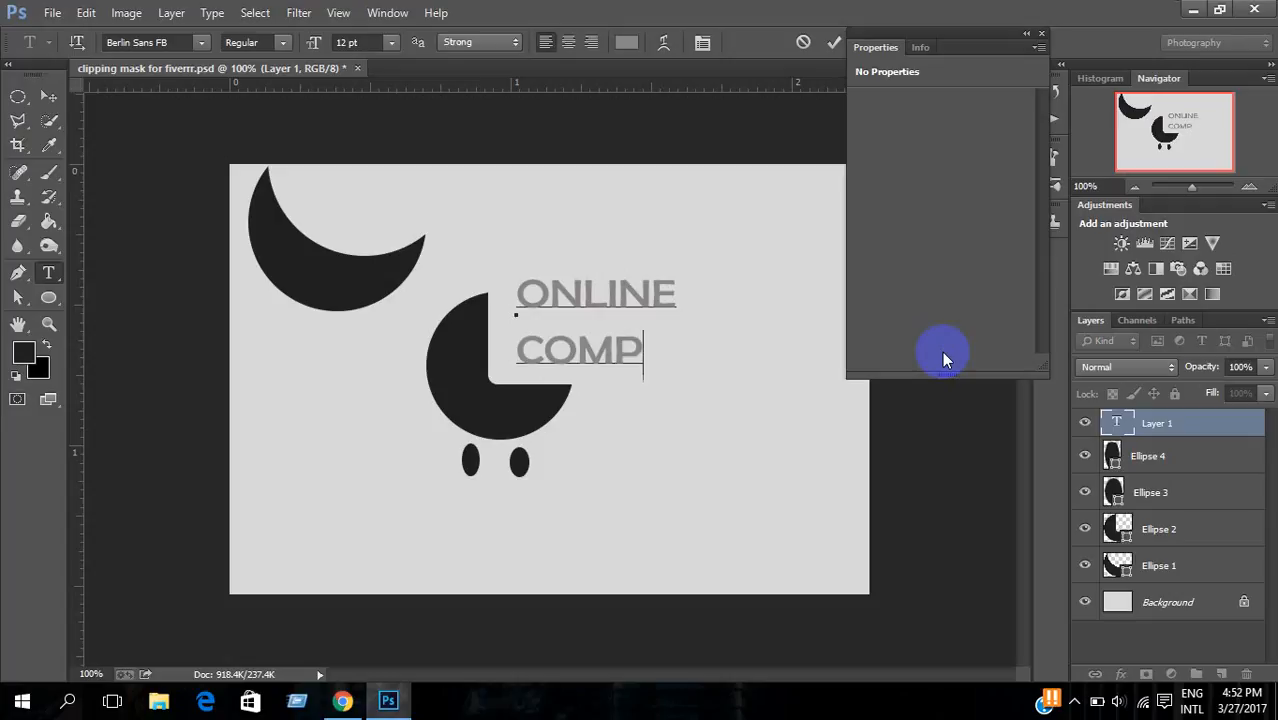
{"action": "type", "text": "ANY"}
{"action": "key", "text": "ctrl+Return"}
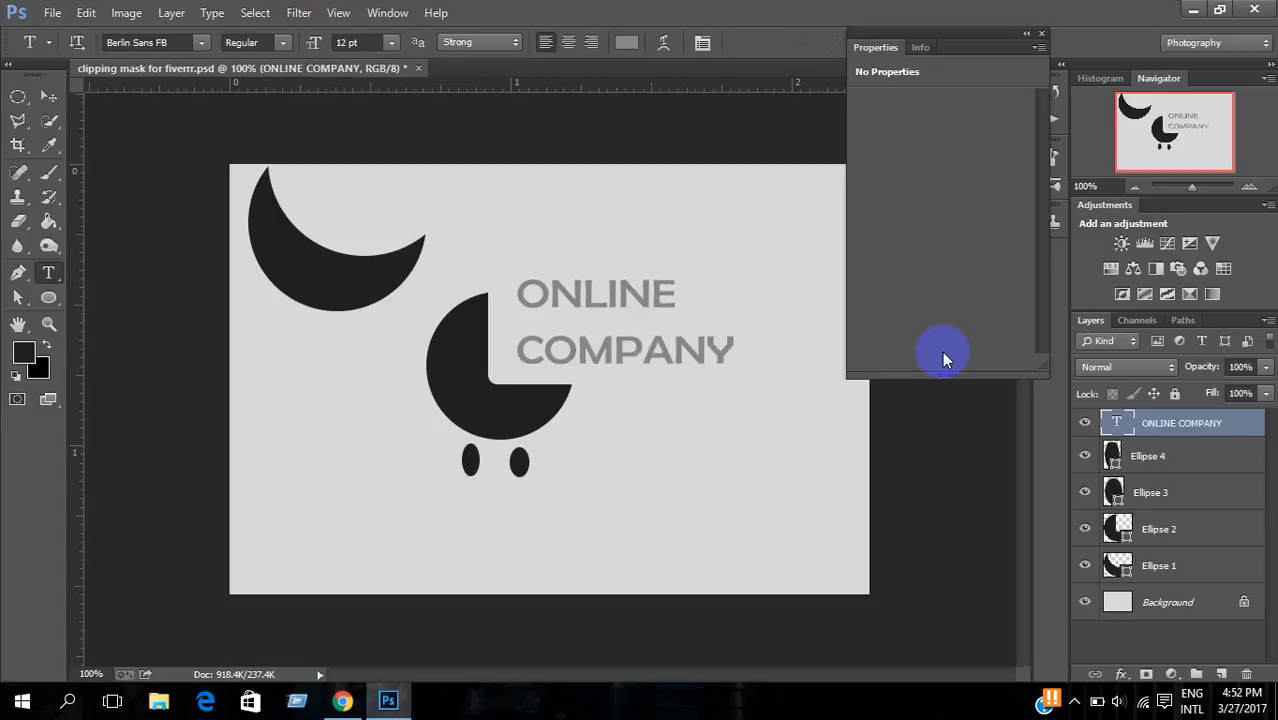
{"action": "left_click", "coordinate": [48, 96]}
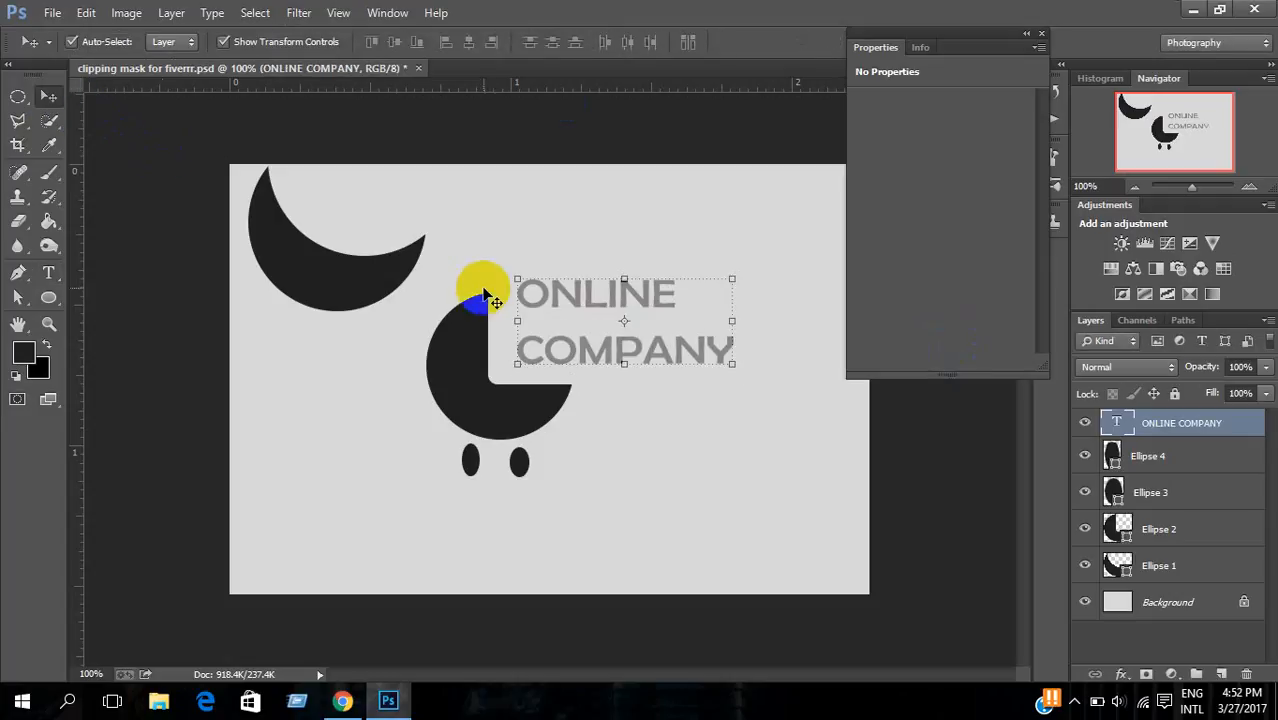
{"action": "mouse_move", "coordinate": [538, 297]}
{"action": "left_mouse_down"}
{"action": "mouse_move", "coordinate": [522, 294]}
{"action": "mouse_move", "coordinate": [528, 316]}
{"action": "left_mouse_up"}
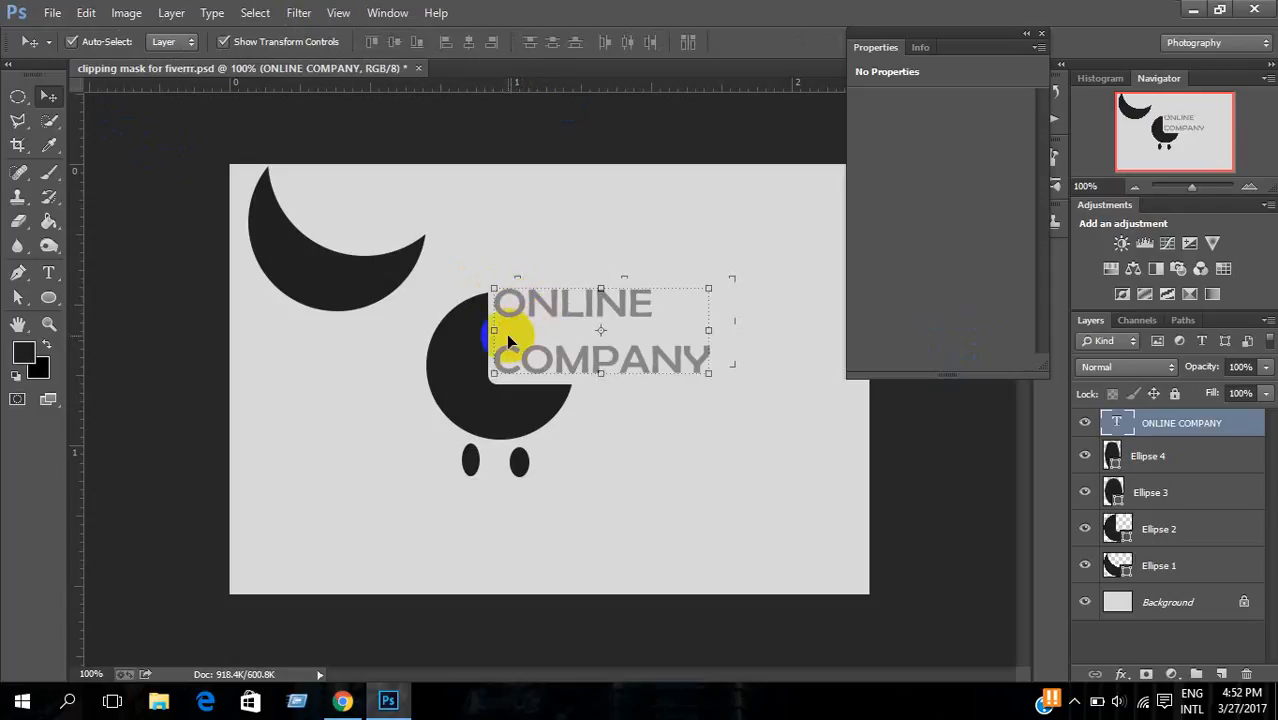
Step: Reduce the leading of the whole ONLINE COMPANY text to 8.01 pt
{"action": "left_click", "coordinate": [50, 274]}
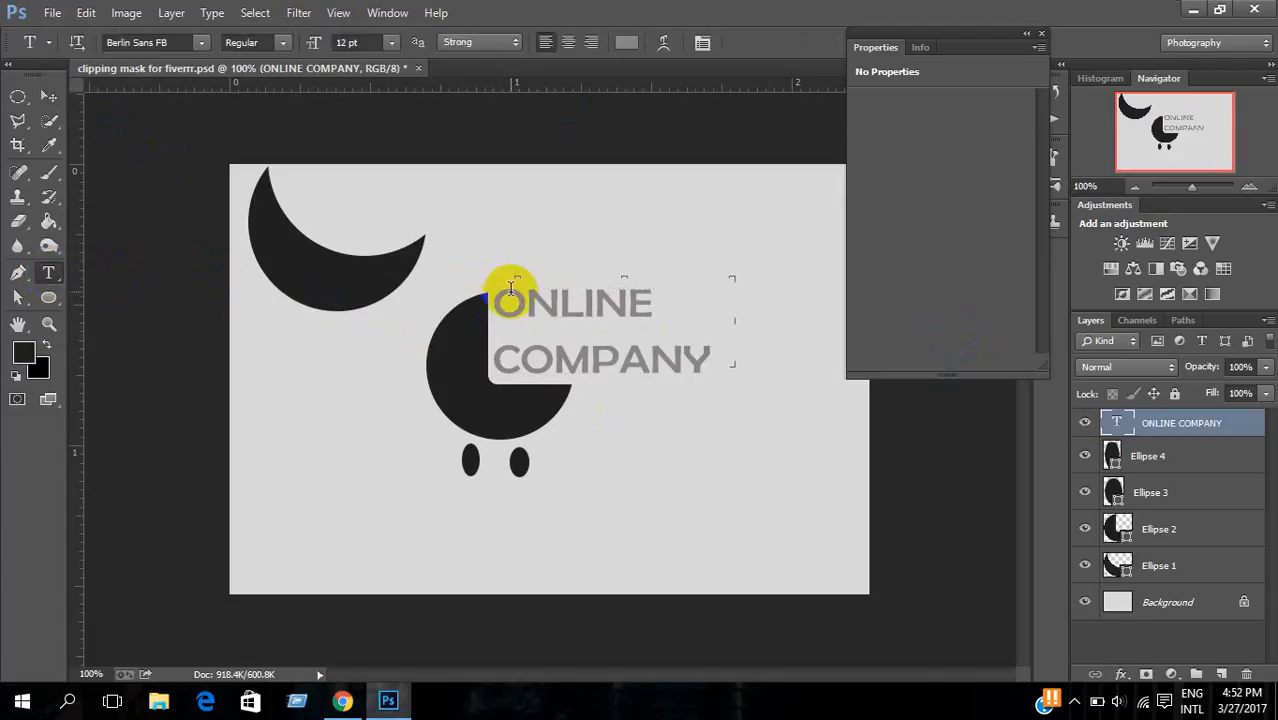
{"action": "left_click", "coordinate": [563, 306]}
{"action": "key", "text": "ctrl+a"}
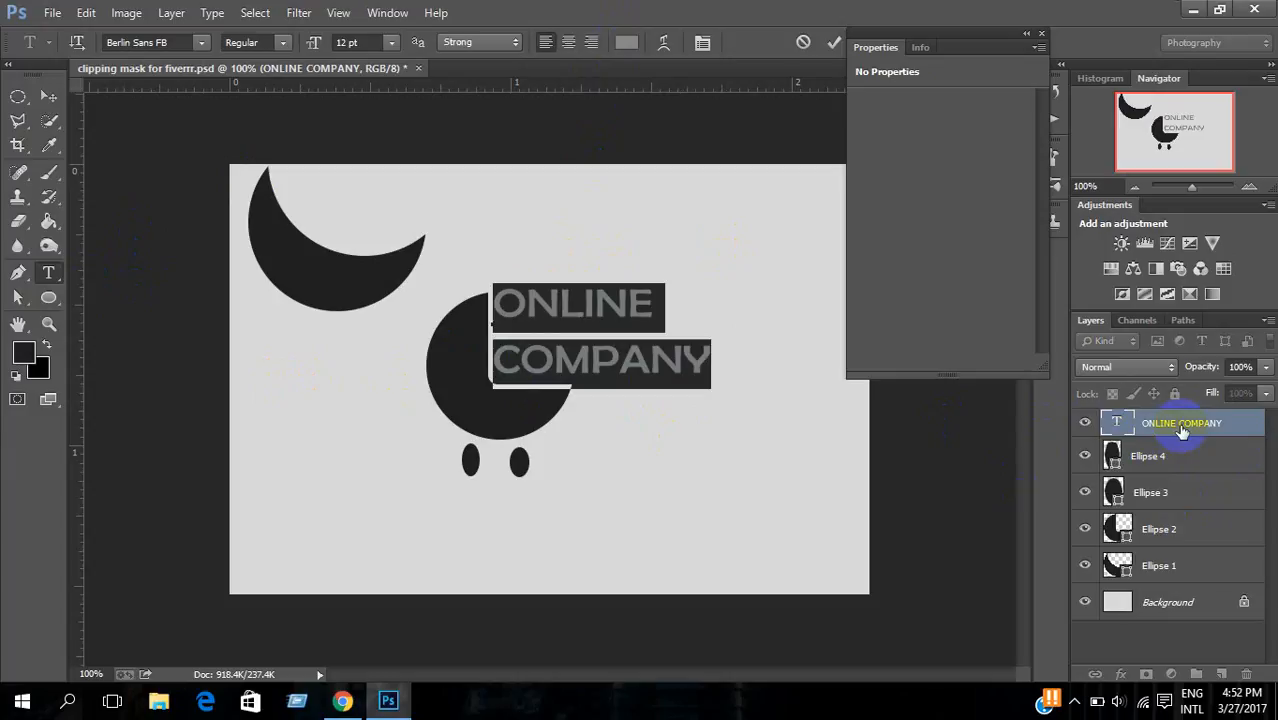
{"action": "left_click", "coordinate": [701, 44]}
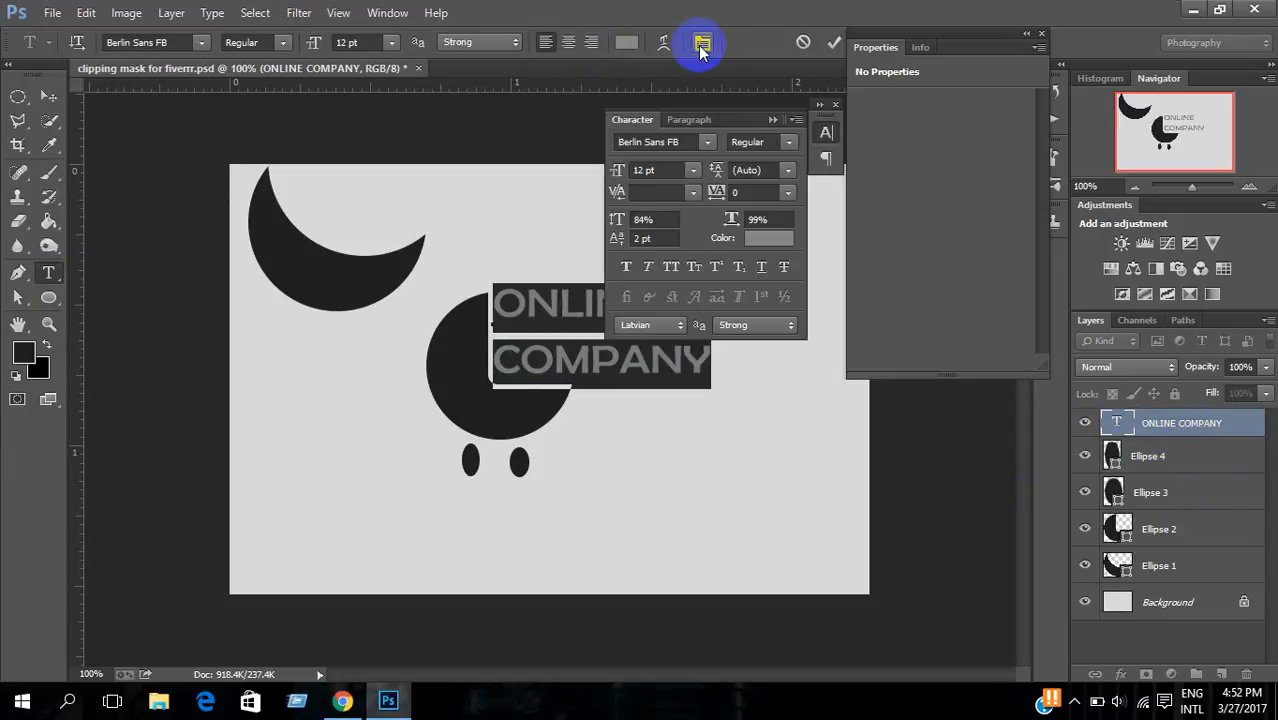
{"action": "left_click_drag", "start_coordinate": [750, 124], "coordinate": [655, 28]}
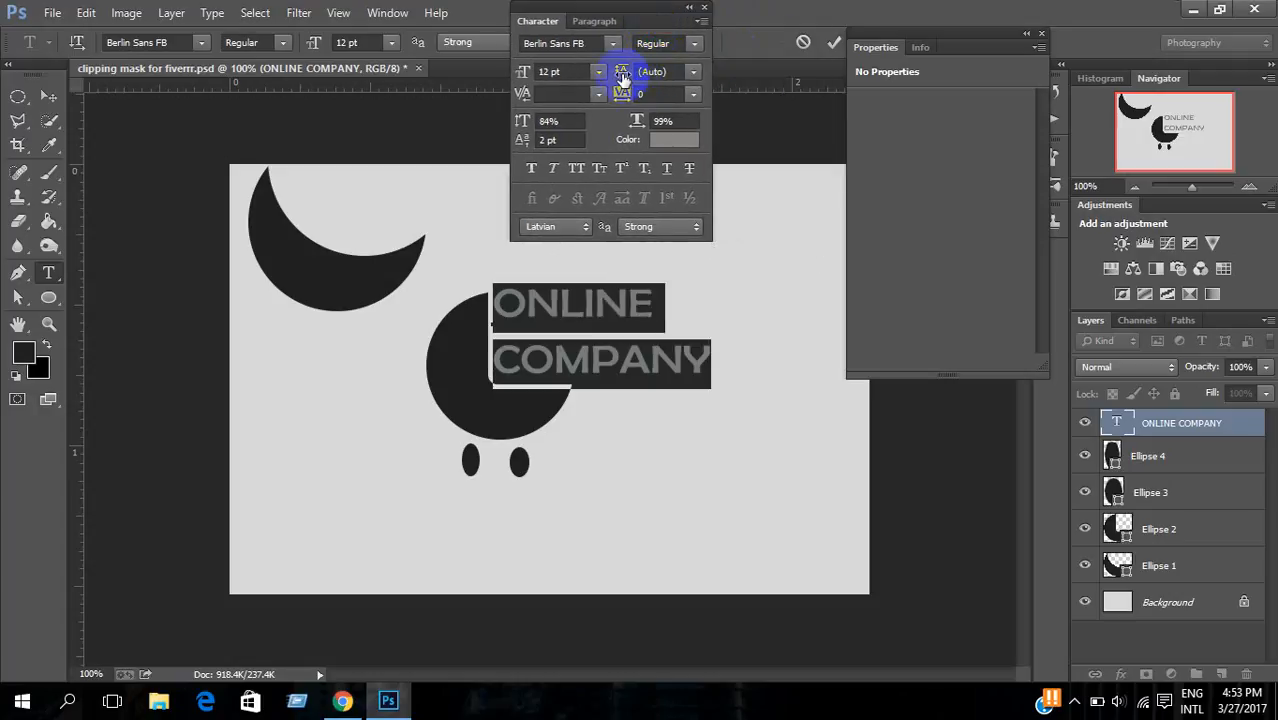
{"action": "left_click_drag", "start_coordinate": [622, 76], "coordinate": [621, 75]}
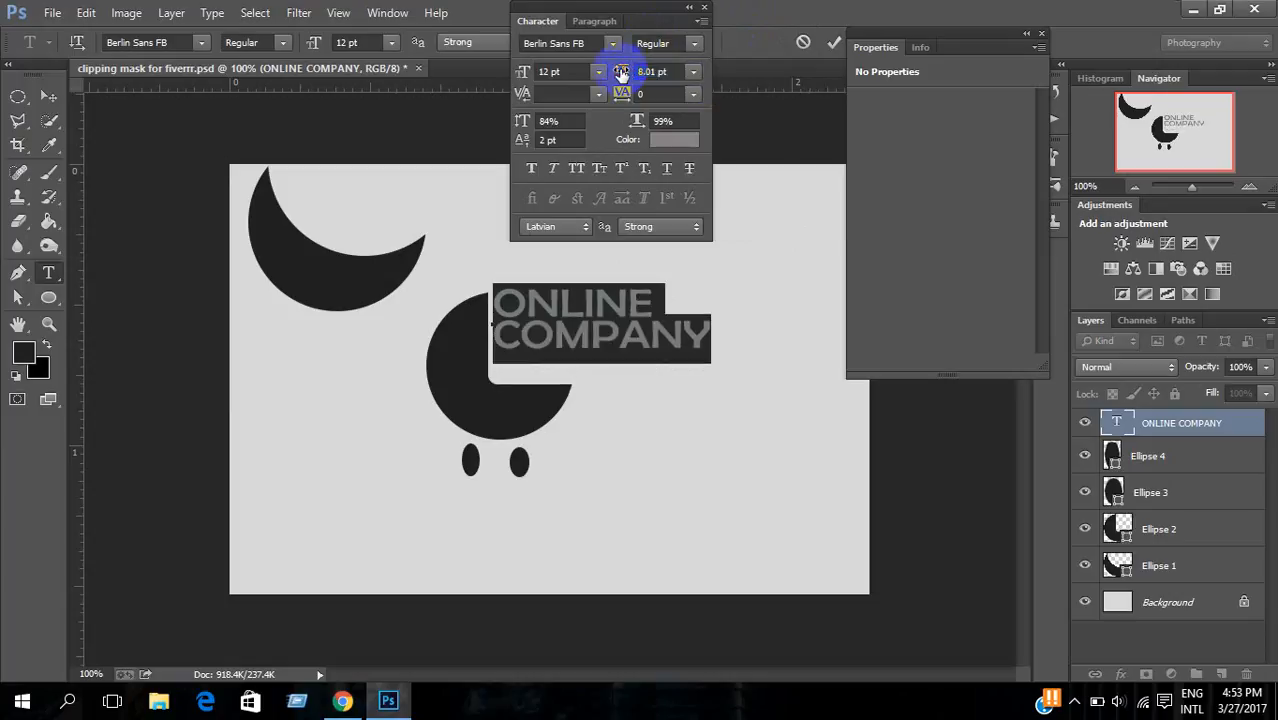
Step: Scale the ONLINE COMPANY text to about 137% to fill the circle's notch, and shift the Character panel aside
{"action": "left_click", "coordinate": [47, 95]}
{"action": "left_click_drag", "start_coordinate": [549, 312], "coordinate": [549, 337]}
{"action": "left_click_drag", "start_coordinate": [706, 316], "coordinate": [668, 328]}
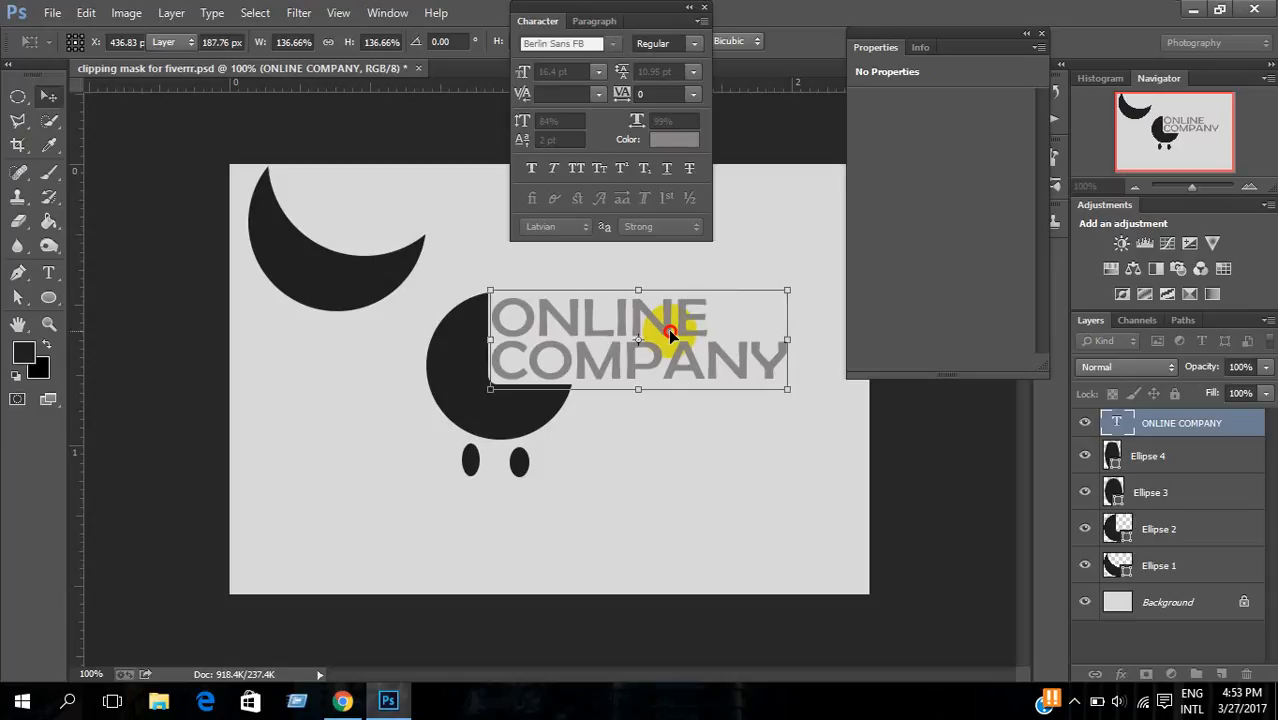
{"action": "key", "text": "Return"}
{"action": "left_click", "coordinate": [18, 97]}
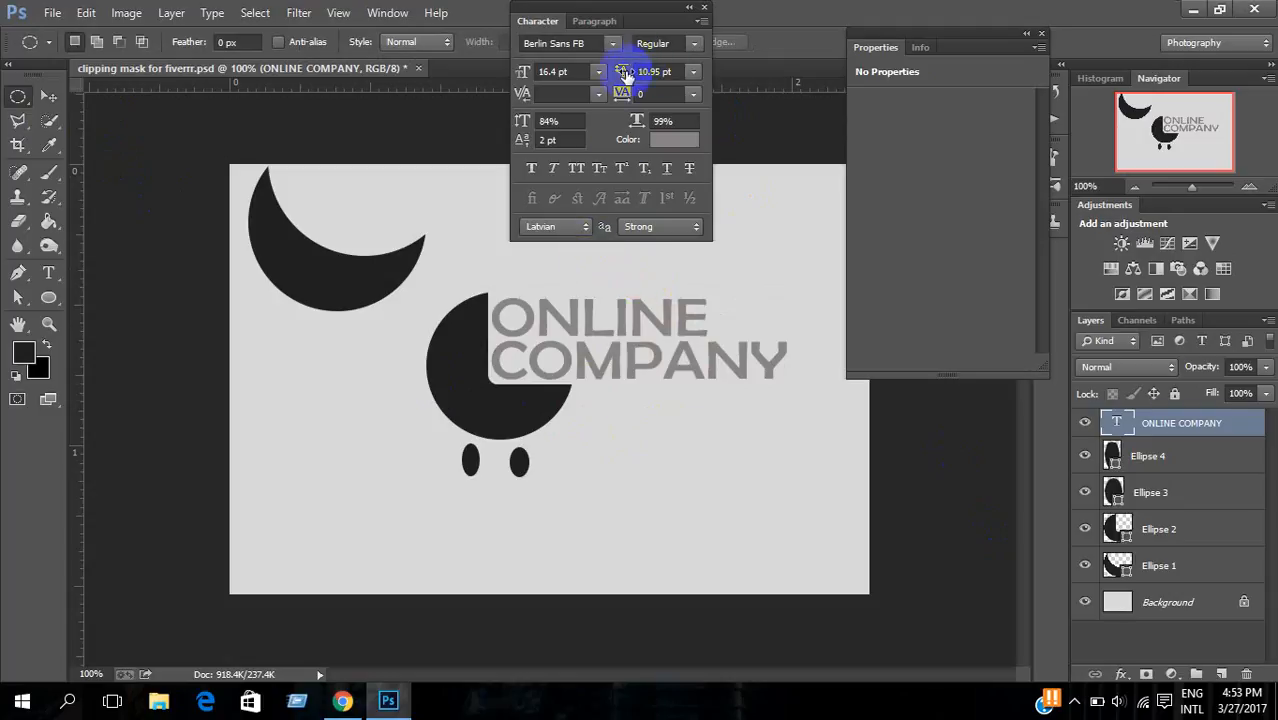
{"action": "left_click_drag", "start_coordinate": [662, 12], "coordinate": [760, 12]}
Step: Merge the cut-out circle layer and the two small ellipse layers into a single shape layer
{"action": "left_click", "coordinate": [48, 95]}
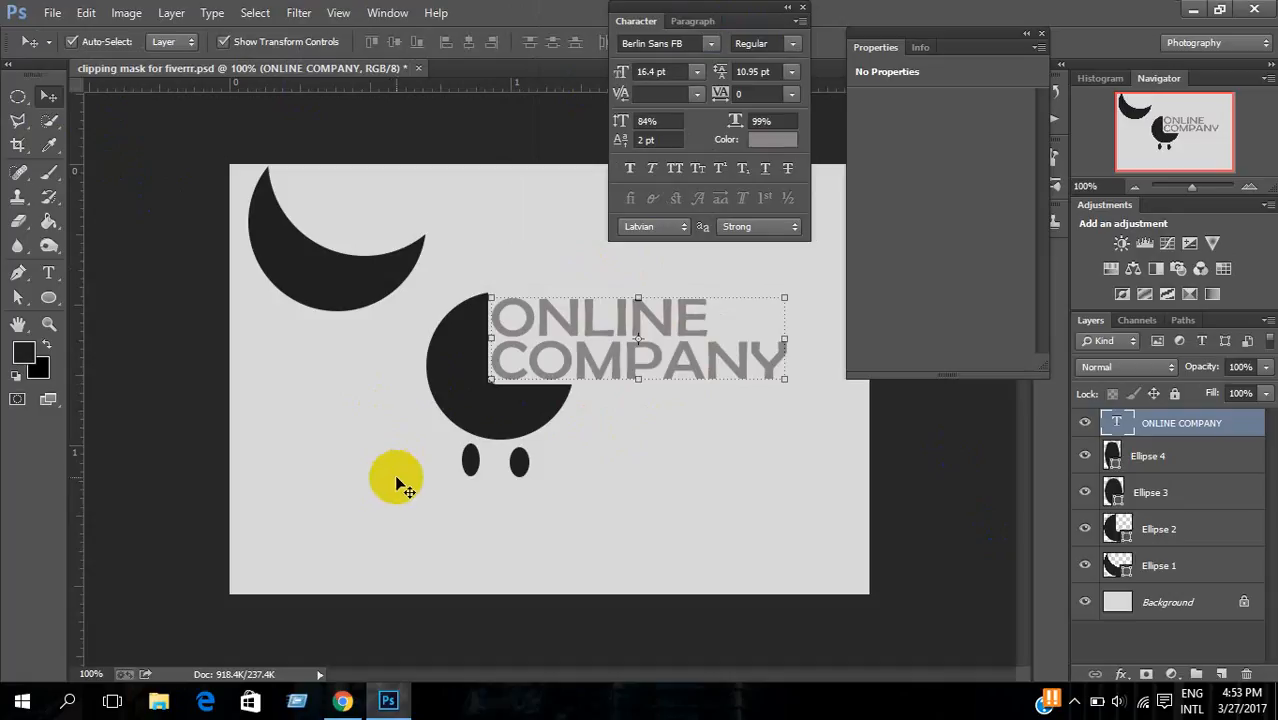
{"action": "left_click", "coordinate": [1158, 533]}
{"action": "left_click", "coordinate": [1138, 492]}
{"action": "left_click", "coordinate": [1150, 525], "text": "shift"}
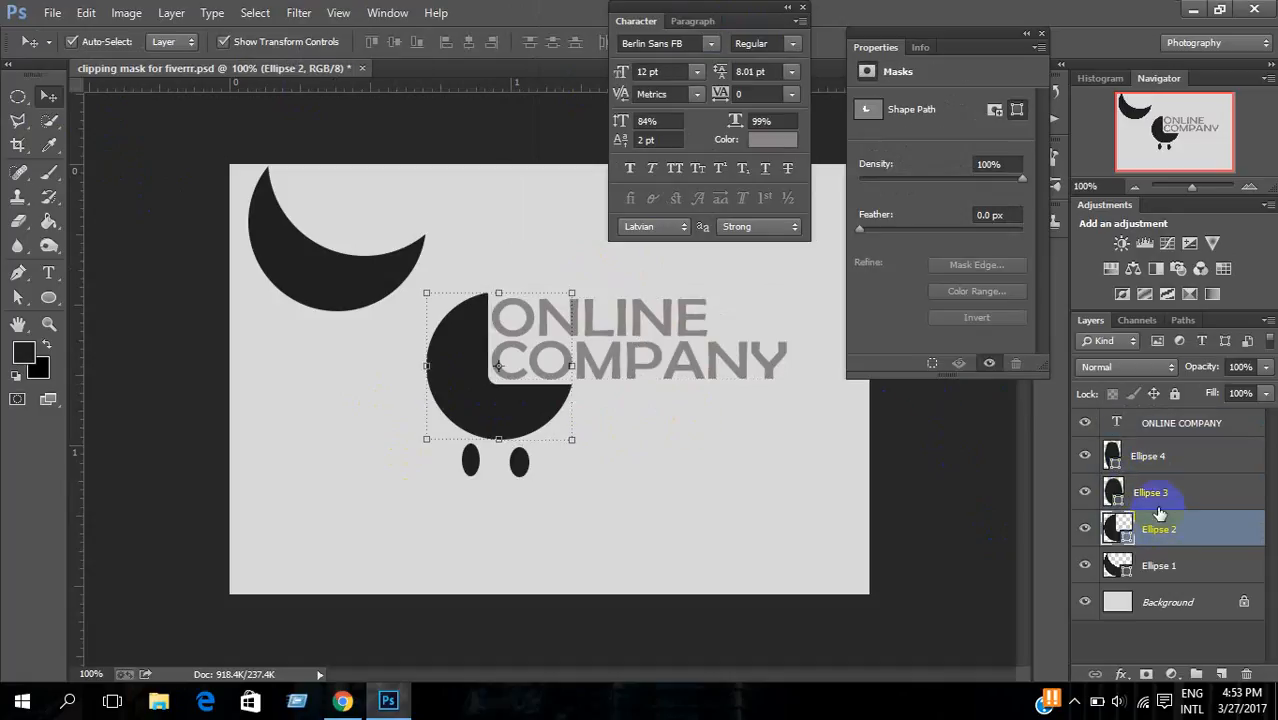
{"action": "left_click", "coordinate": [1157, 459], "text": "shift"}
{"action": "key", "text": "ctrl+e"}
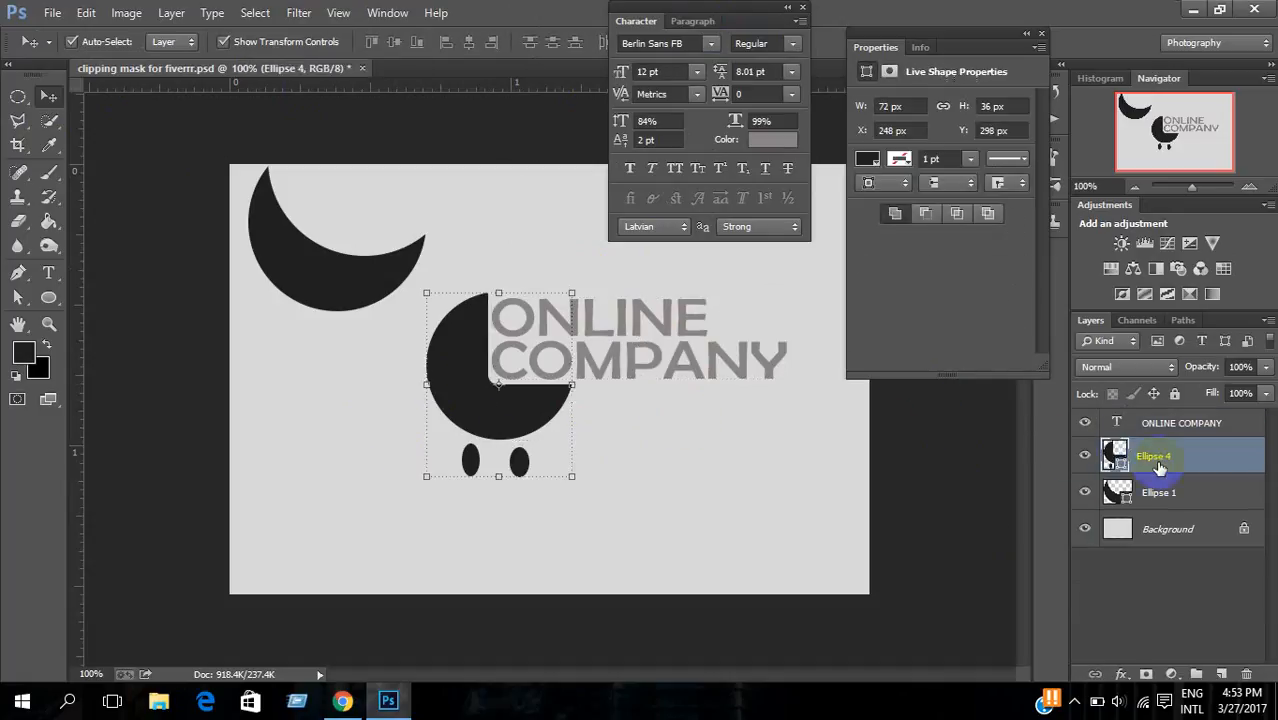
Step: Toggle the merged shape layer off and on, and select it together with the ONLINE COMPANY text layer
{"action": "left_click", "coordinate": [1084, 456]}
{"action": "left_click", "coordinate": [1084, 456]}
{"action": "left_click", "coordinate": [1122, 453]}
{"action": "left_click", "coordinate": [1168, 425], "text": "shift"}
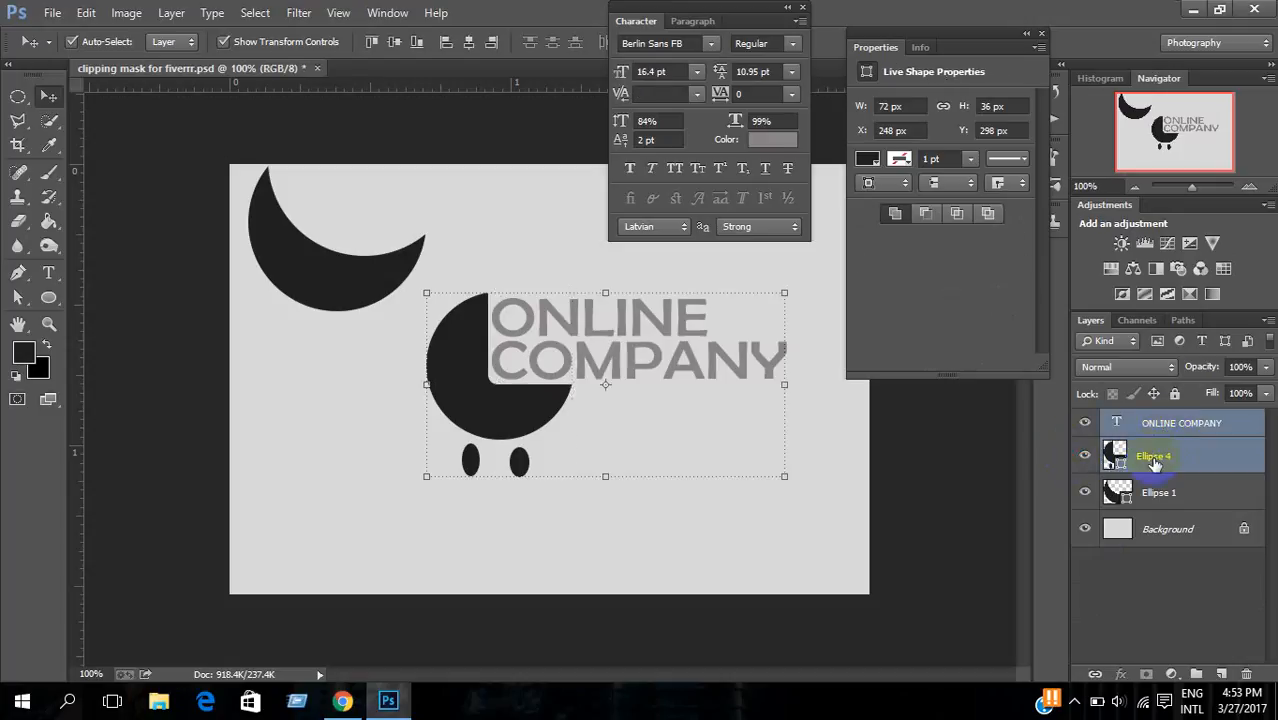
Step: Group the ONLINE COMPANY text layer with the Ellipse 4 layer and name the group loGO
{"action": "key", "text": "ctrl+g"}
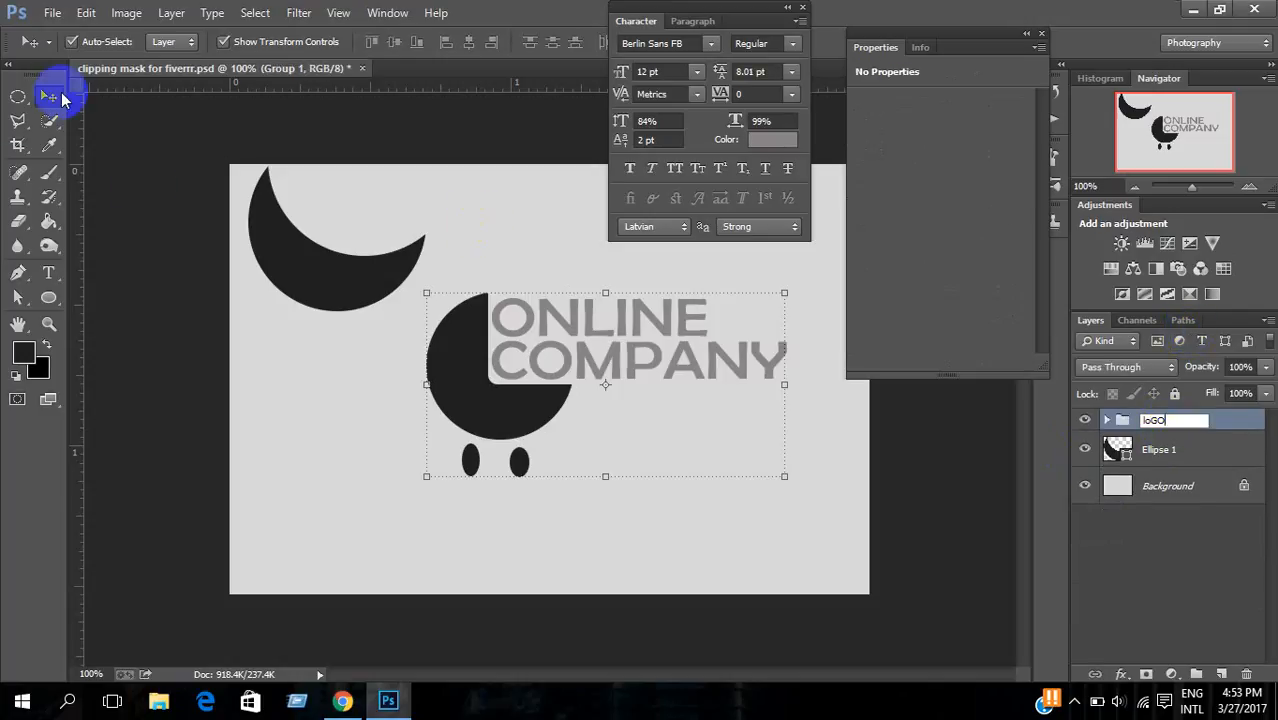
{"action": "left_click", "coordinate": [1225, 427]}
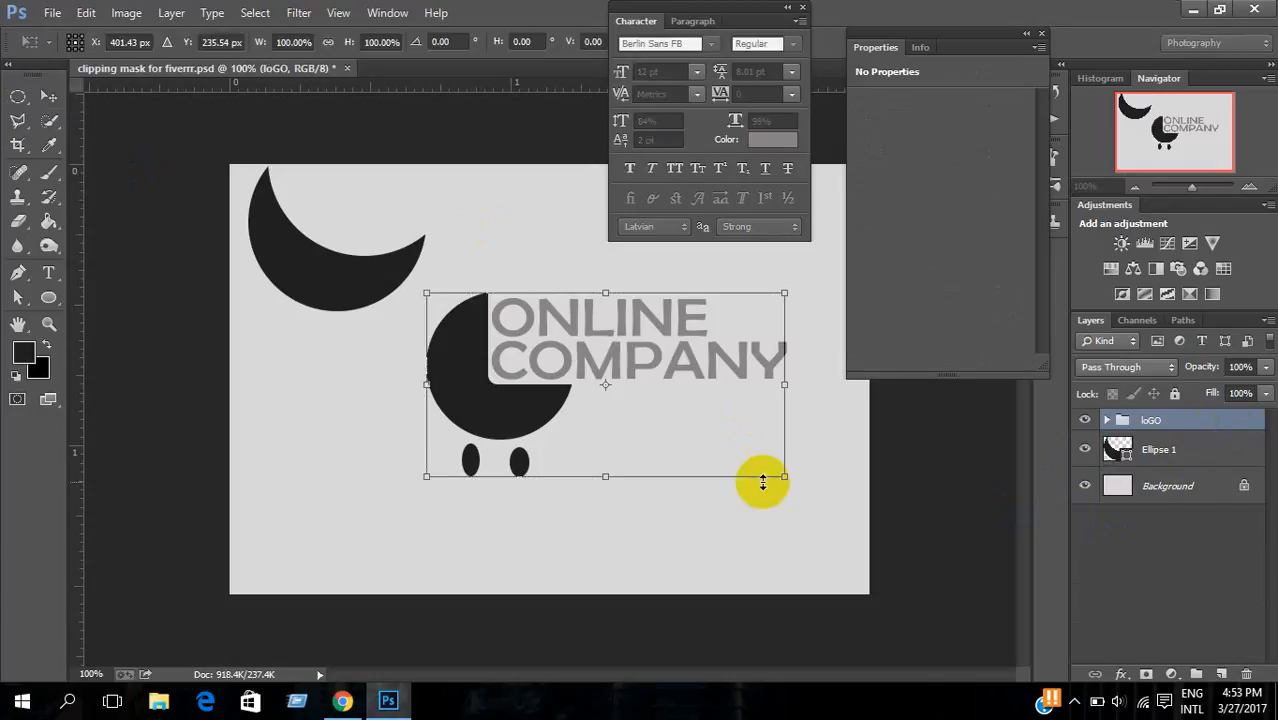
{"action": "left_click_drag", "start_coordinate": [662, 380], "coordinate": [656, 444]}
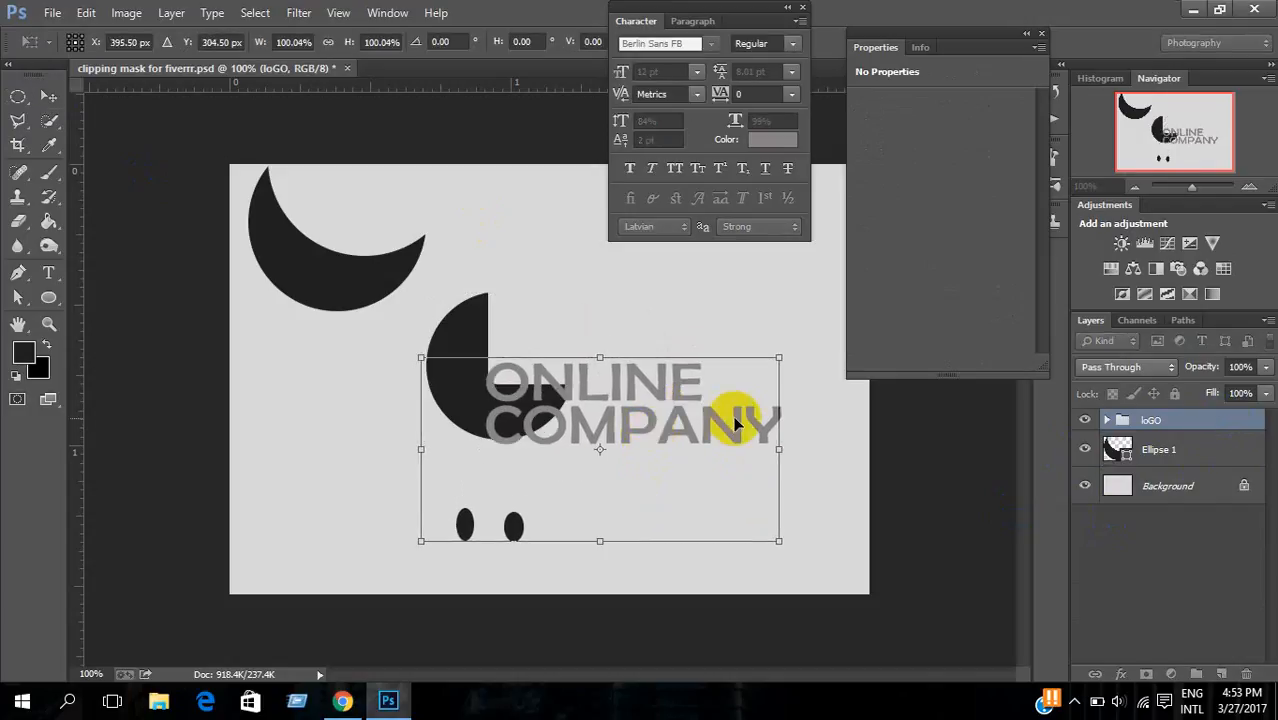
{"action": "key", "text": "ctrl+z"}
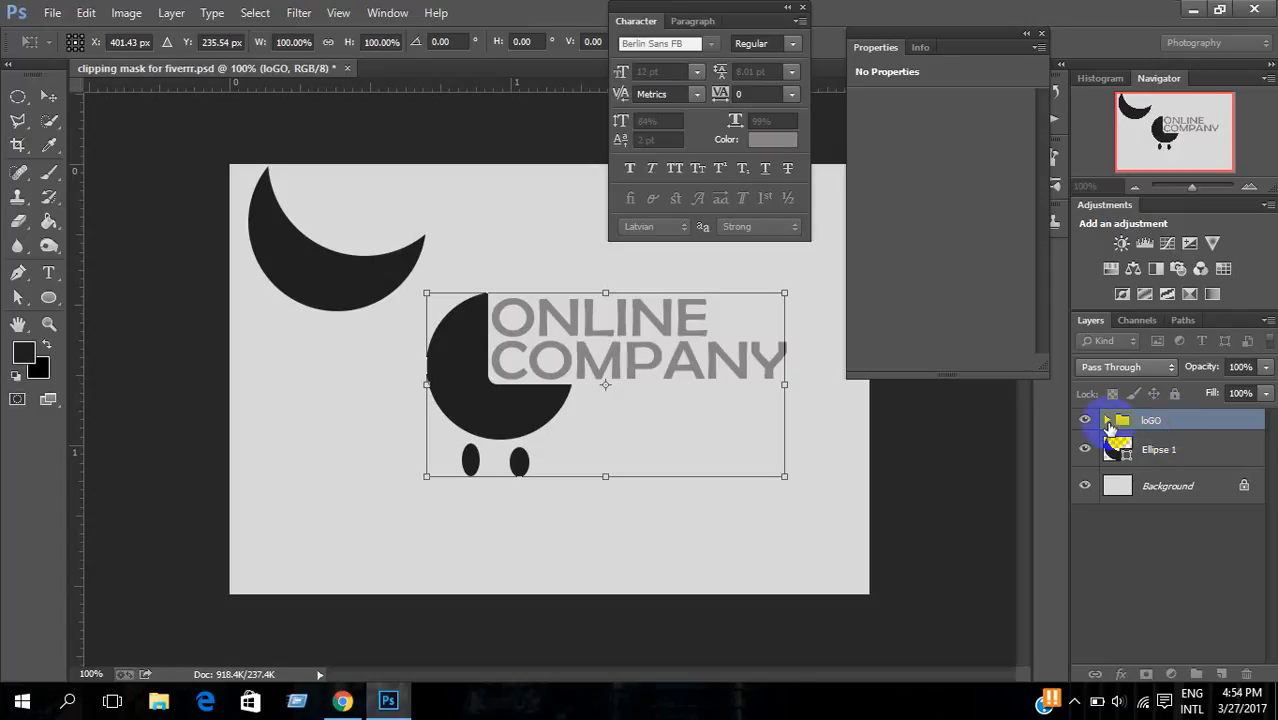
{"action": "double_click", "coordinate": [756, 397]}
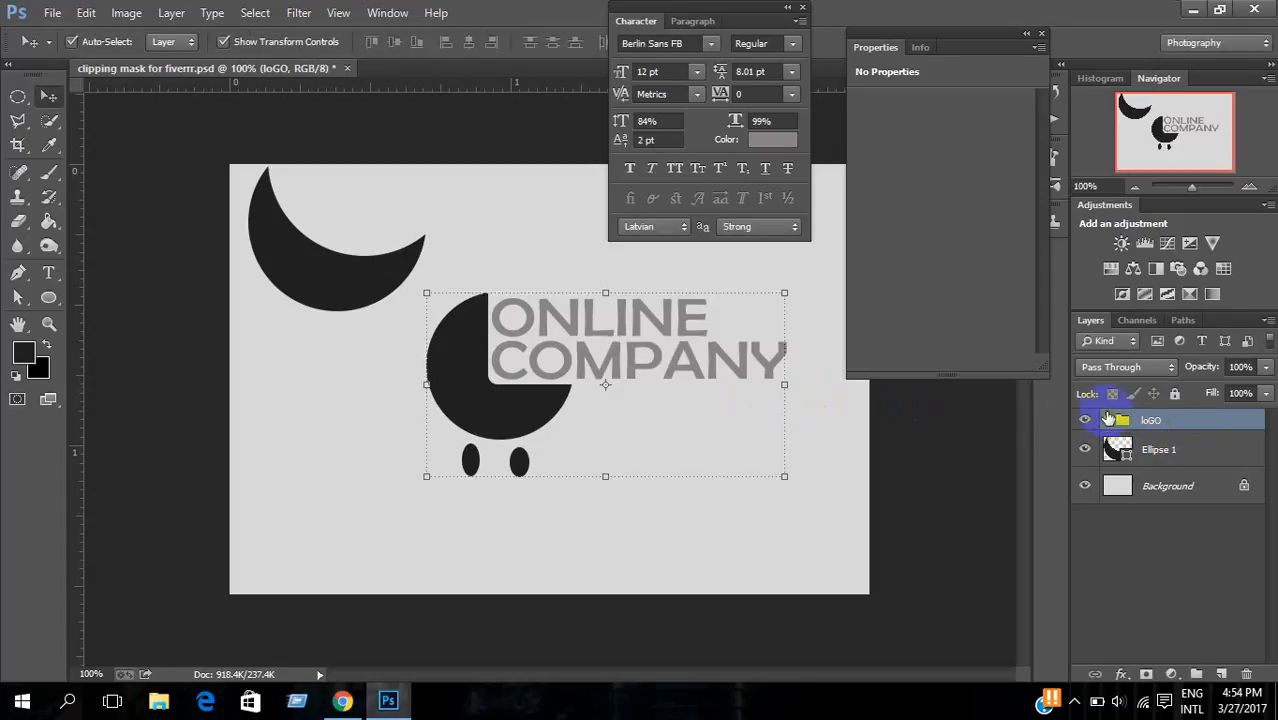
Step: Expand the loGO group and scale its ONLINE COMPANY text and Ellipse 4 layers together to about 97.5%
{"action": "left_click", "coordinate": [1086, 420]}
{"action": "left_click", "coordinate": [1085, 420]}
{"action": "left_click", "coordinate": [1106, 420]}
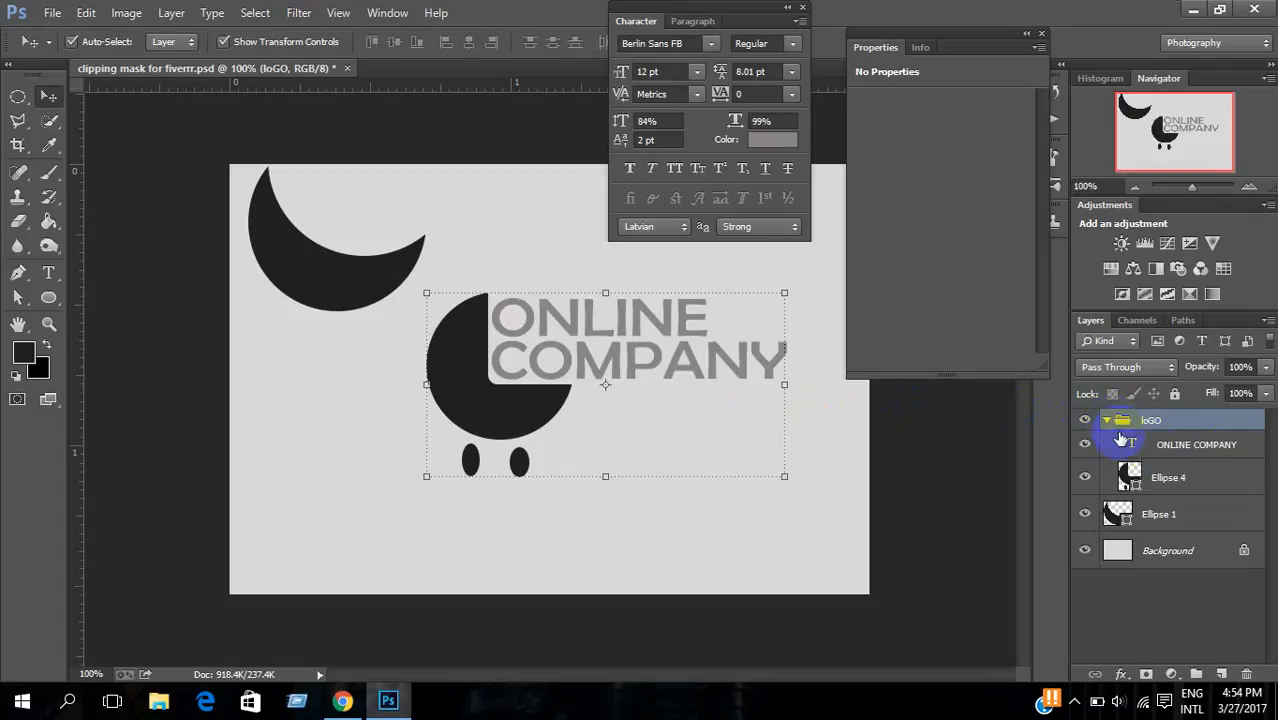
{"action": "left_click", "coordinate": [1160, 444]}
{"action": "left_click", "coordinate": [1166, 479], "text": "shift"}
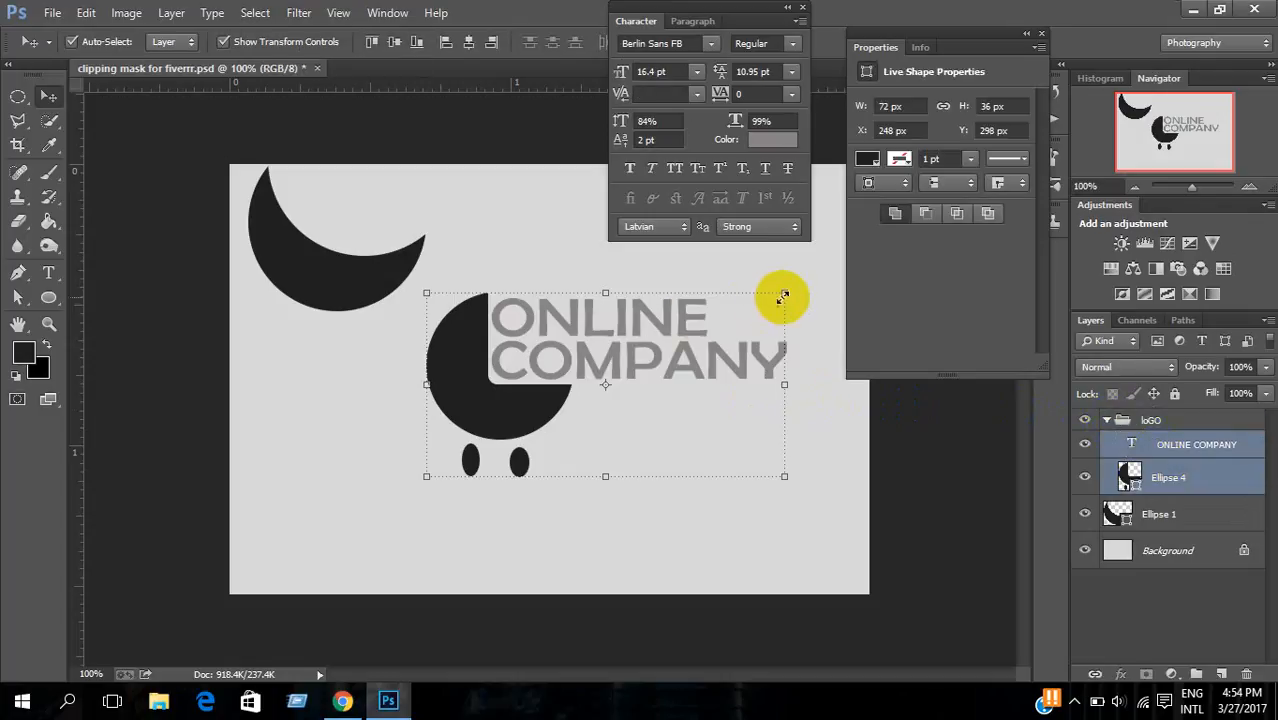
{"action": "left_click_drag", "start_coordinate": [784, 295], "coordinate": [745, 324]}
{"action": "key", "text": "ctrl+z"}
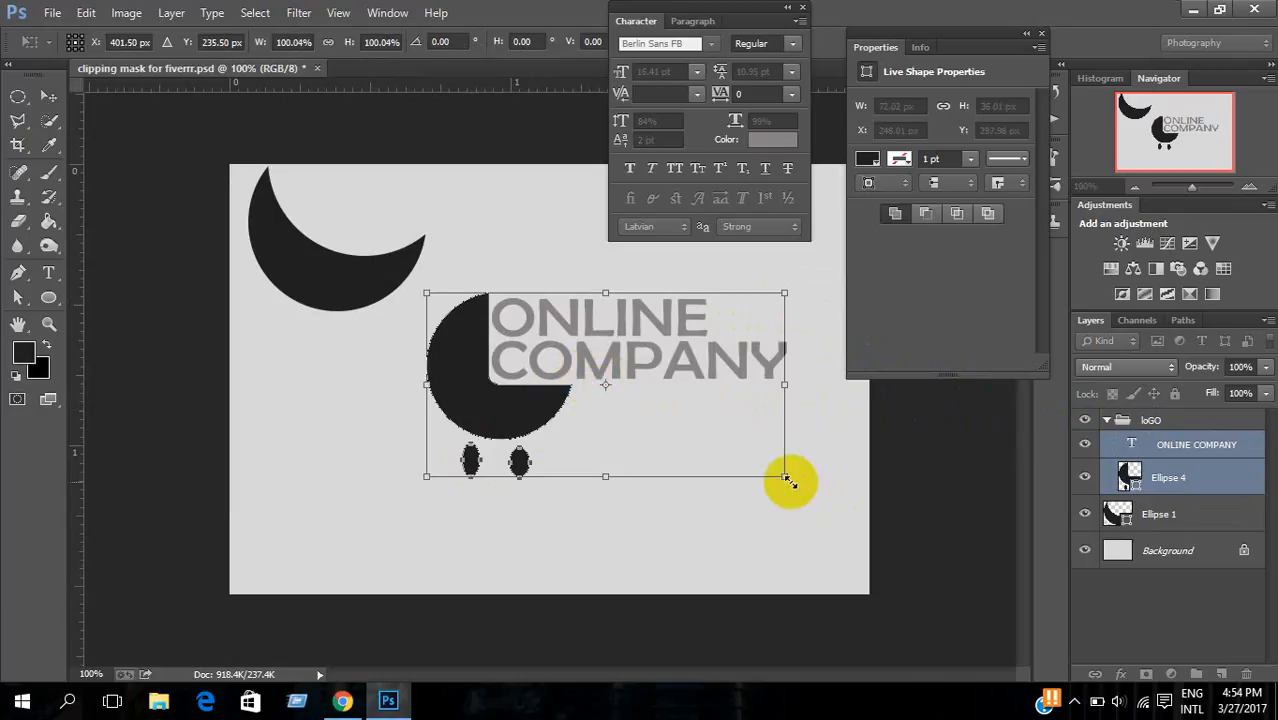
{"action": "left_click_drag", "start_coordinate": [784, 477], "coordinate": [743, 466]}
{"action": "left_click_drag", "start_coordinate": [773, 470], "coordinate": [780, 473]}
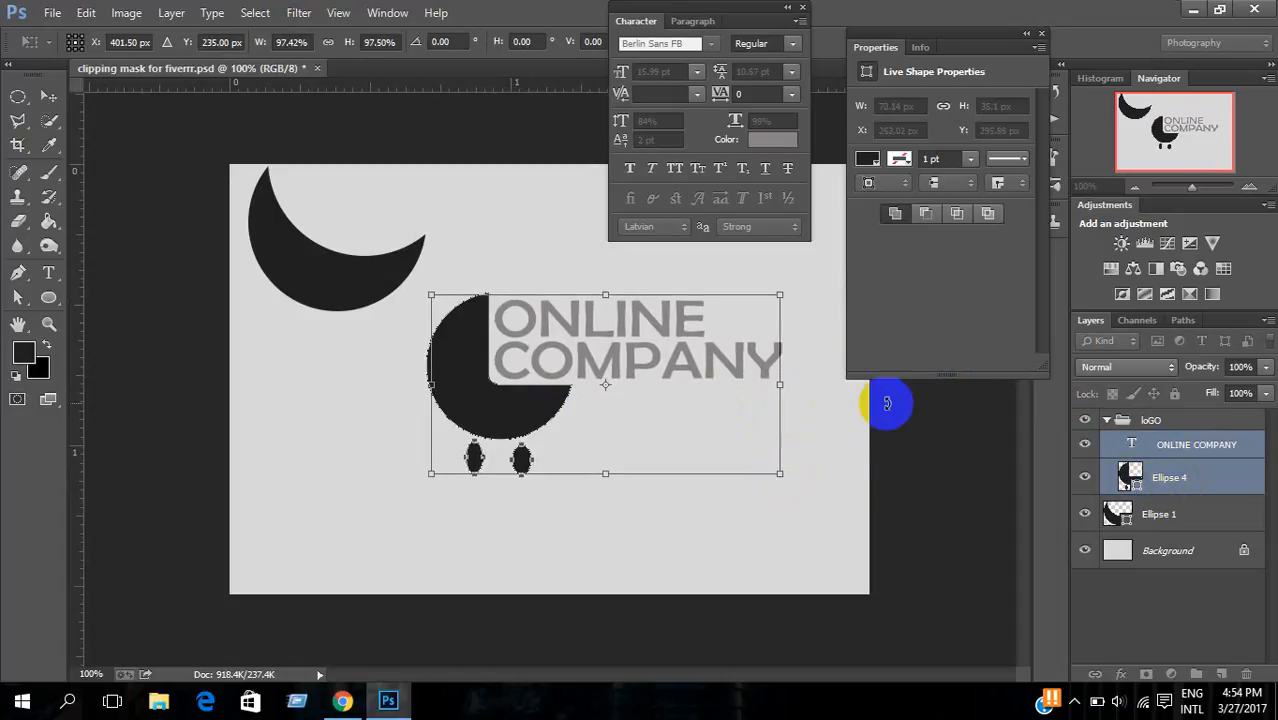
{"action": "key", "text": "Return"}
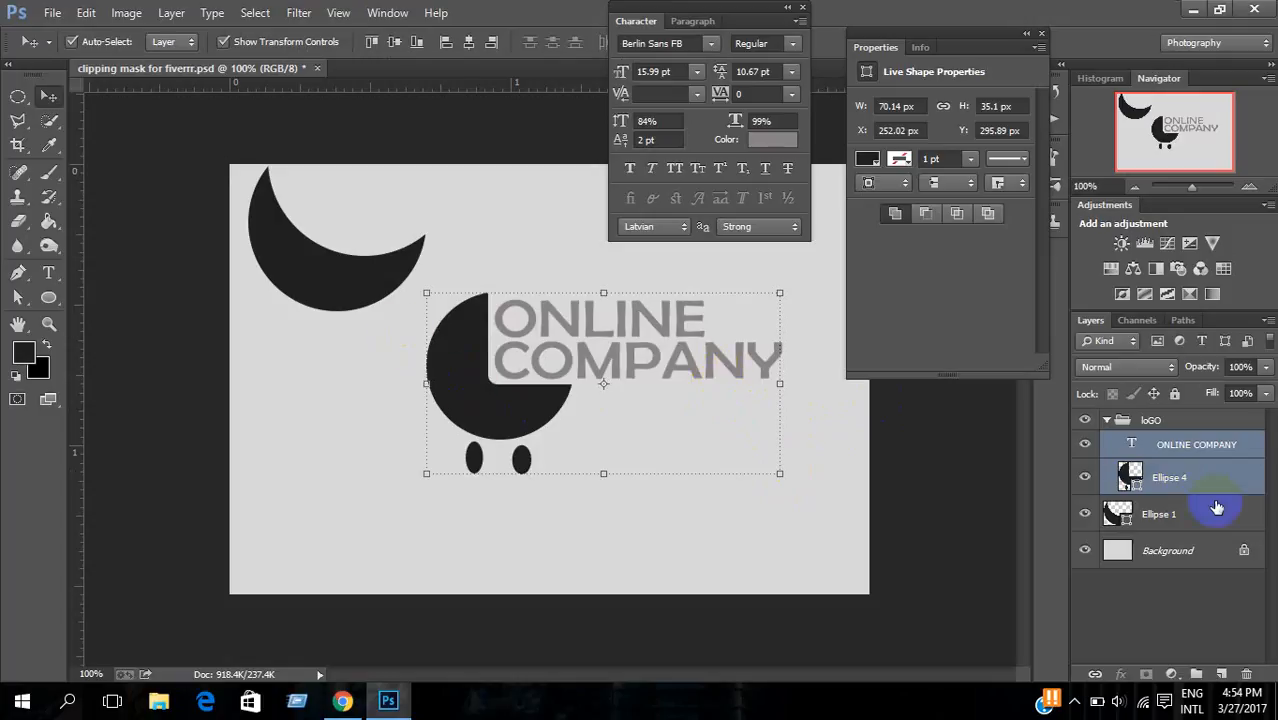
{"action": "left_click", "coordinate": [1170, 481]}
{"action": "right_click", "coordinate": [1172, 483]}
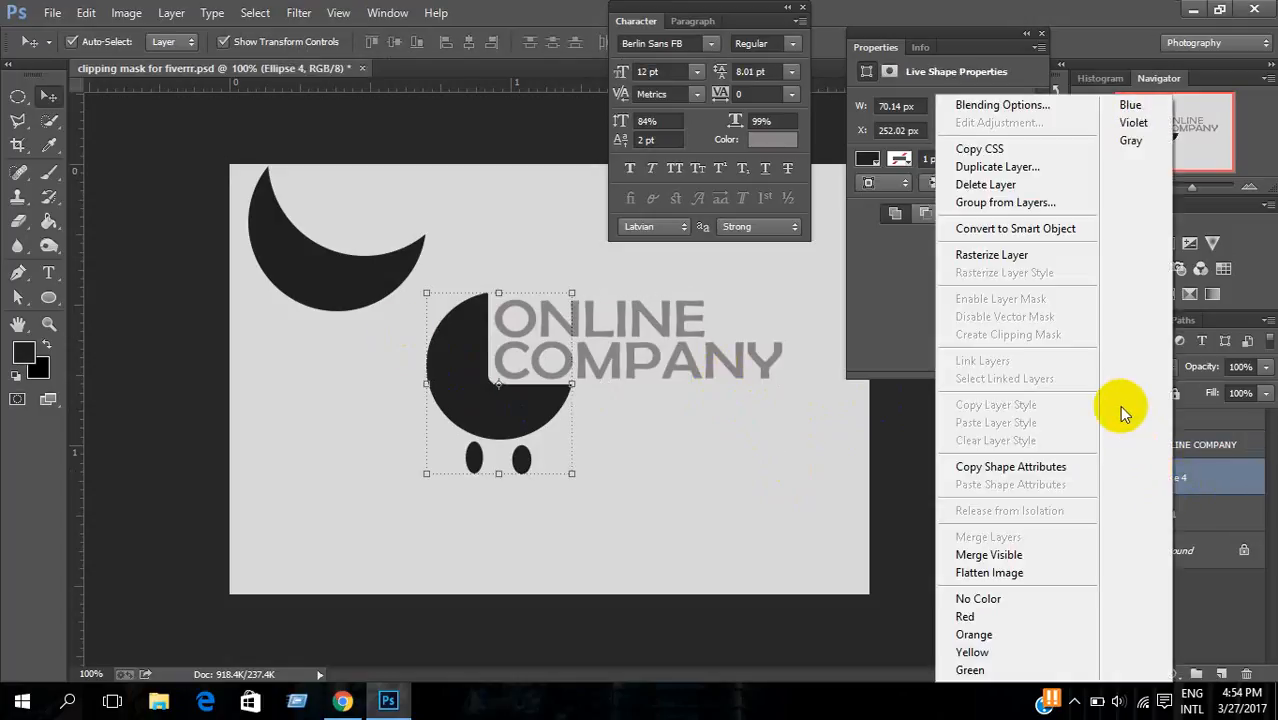
{"action": "left_click", "coordinate": [1189, 478]}
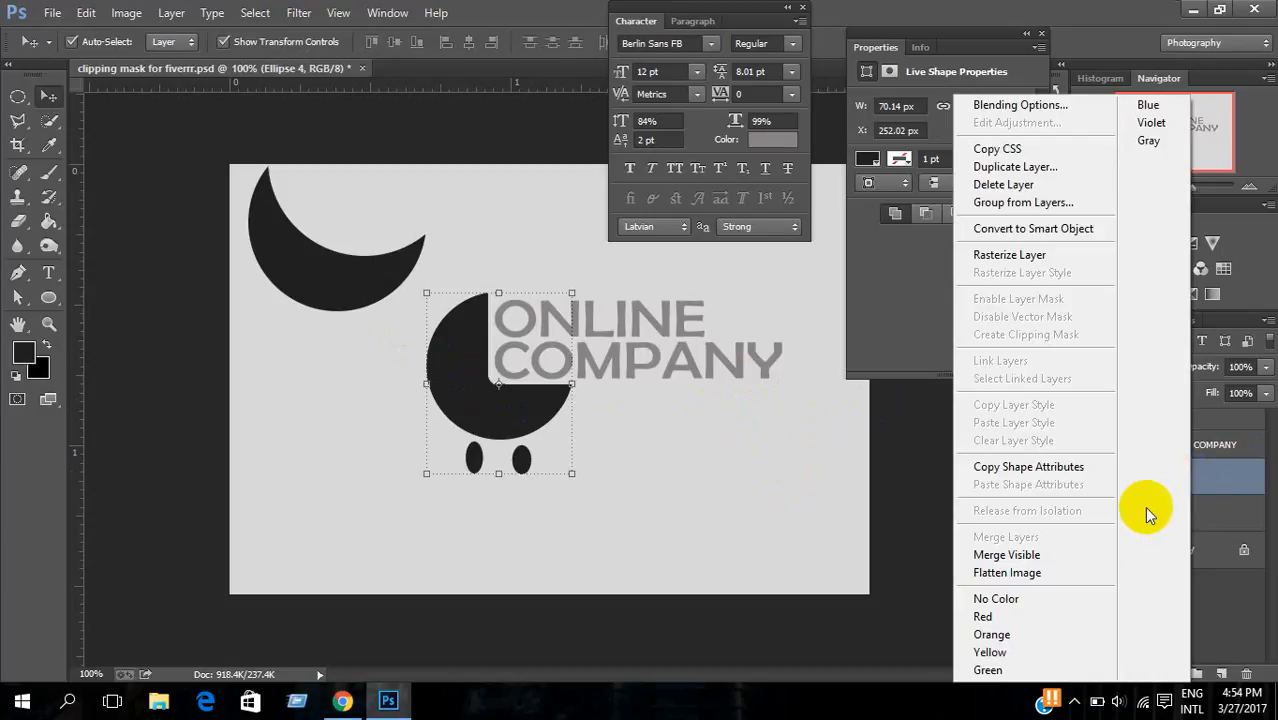
{"action": "left_click", "coordinate": [1052, 555]}
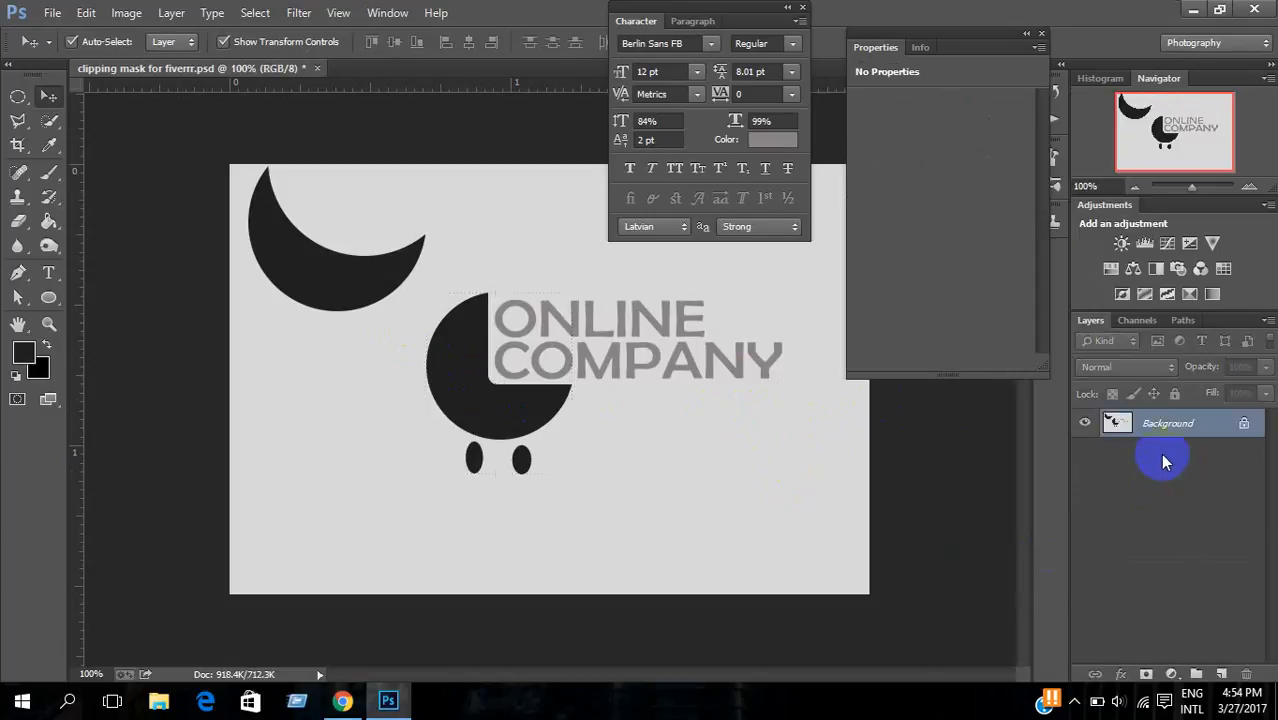
{"action": "key", "text": "ctrl+z"}
{"action": "right_click", "coordinate": [1165, 475]}
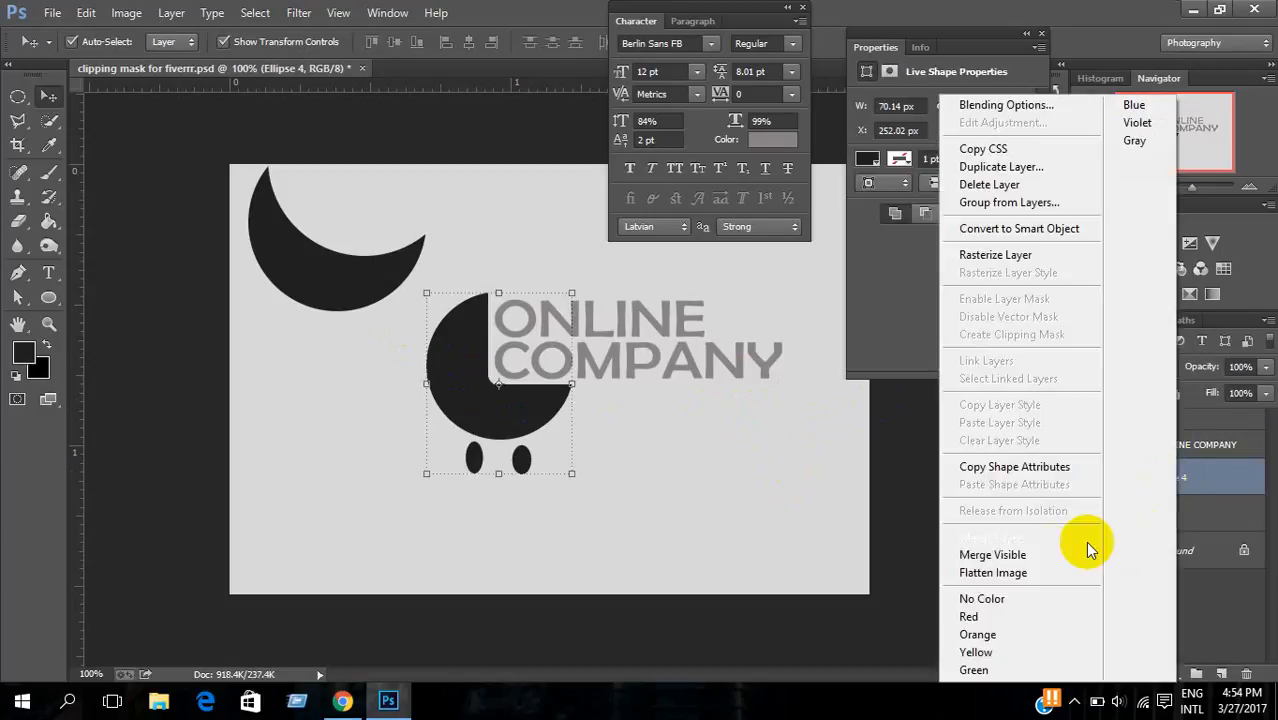
{"action": "left_click", "coordinate": [1196, 488]}
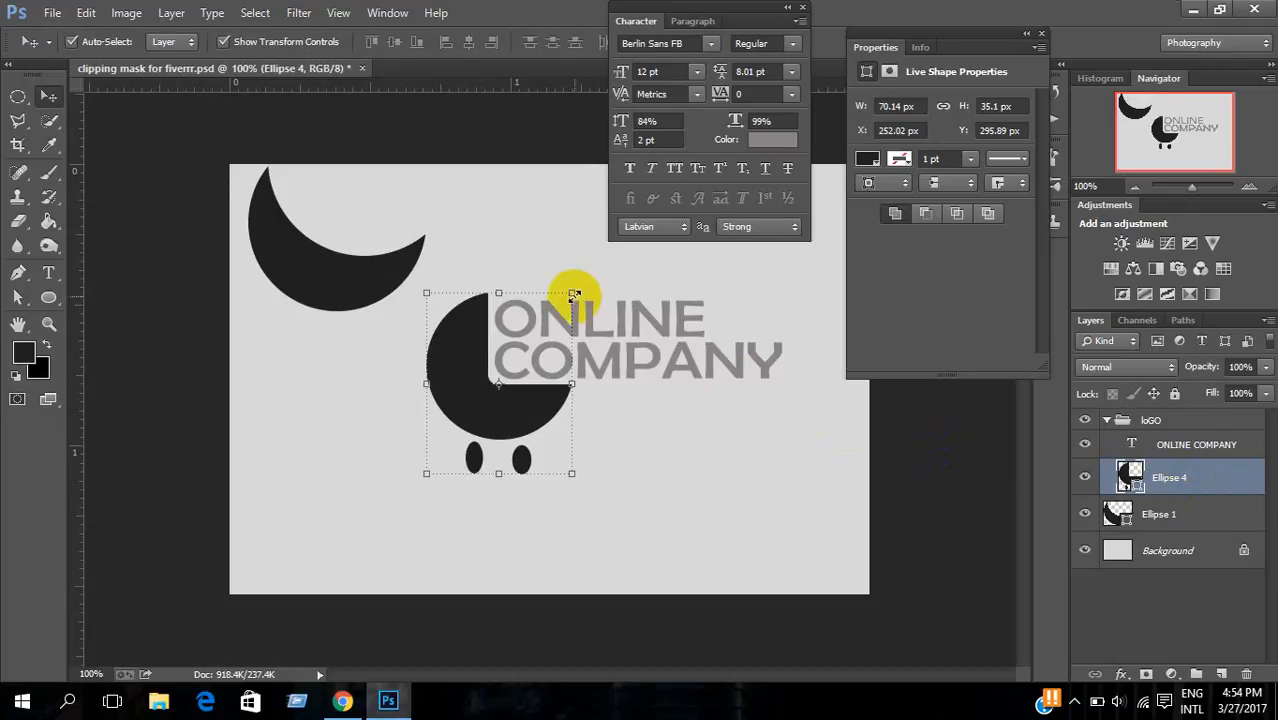
Step: Scale the Ellipse 4 shape alone down to about 98.5% and apply the transformation
{"action": "key", "text": "ctrl+t"}
{"action": "mouse_move", "coordinate": [571, 293]}
{"action": "left_mouse_down"}
{"action": "mouse_move", "coordinate": [531, 305]}
{"action": "mouse_move", "coordinate": [571, 298]}
{"action": "left_mouse_up"}
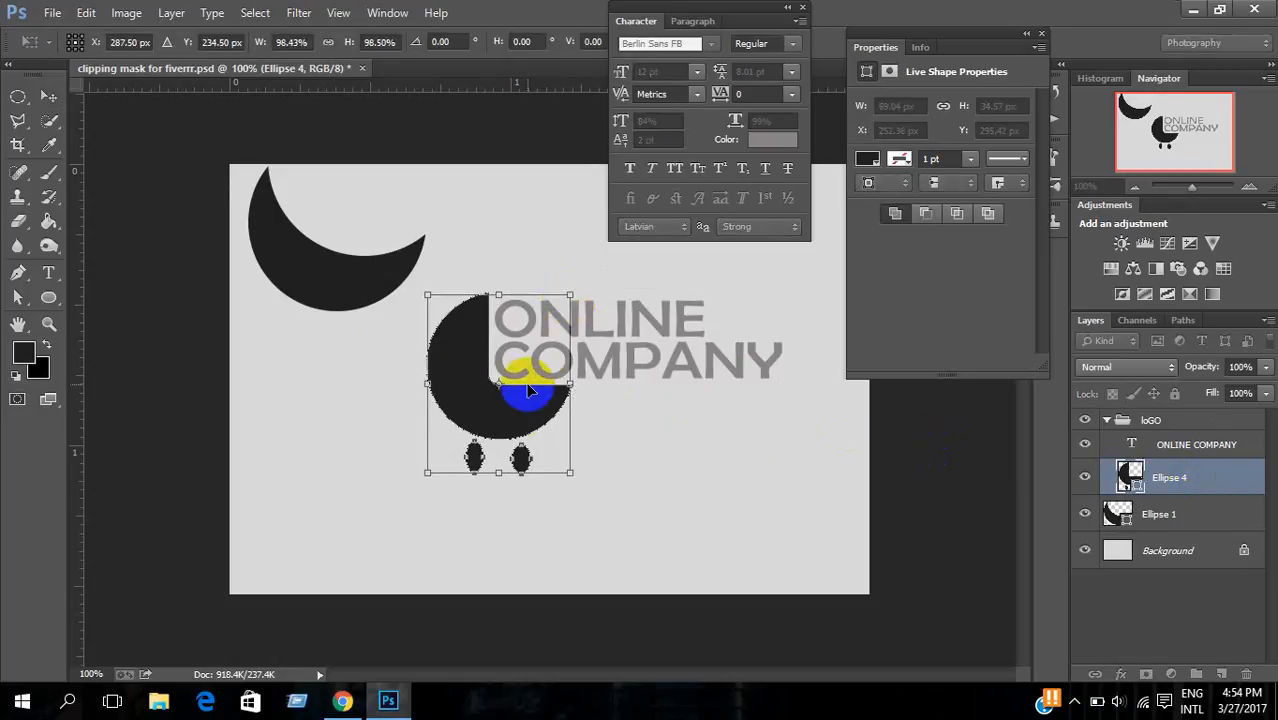
{"action": "double_click", "coordinate": [518, 415]}
{"action": "left_click", "coordinate": [24, 102]}
{"action": "left_click", "coordinate": [46, 102]}
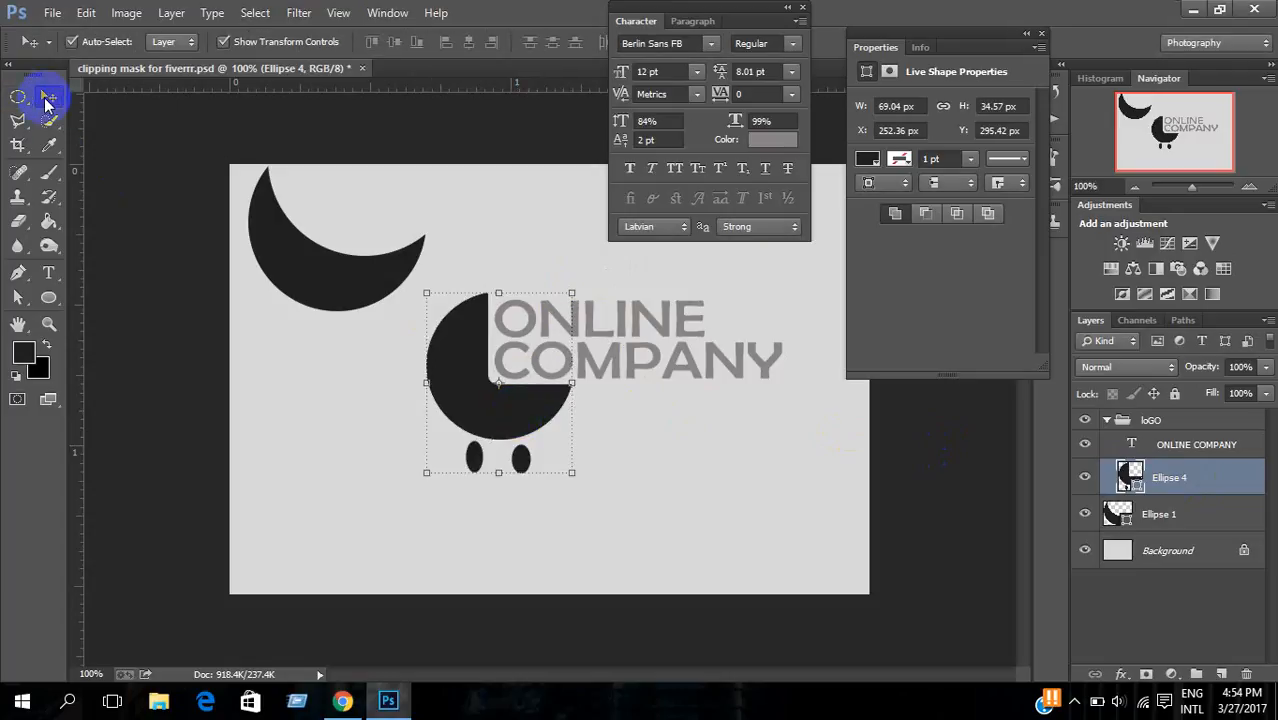
Step: Move the Ellipse 4 shape slightly down and shift the ONLINE COMPANY text down to line up with its top edge
{"action": "mouse_move", "coordinate": [522, 415]}
{"action": "left_mouse_down"}
{"action": "mouse_move", "coordinate": [466, 422]}
{"action": "mouse_move", "coordinate": [522, 423]}
{"action": "left_mouse_up"}
{"action": "mouse_move", "coordinate": [579, 296]}
{"action": "left_mouse_down"}
{"action": "mouse_move", "coordinate": [558, 315]}
{"action": "mouse_move", "coordinate": [556, 300]}
{"action": "left_mouse_up"}
{"action": "key", "text": "ctrl+z"}
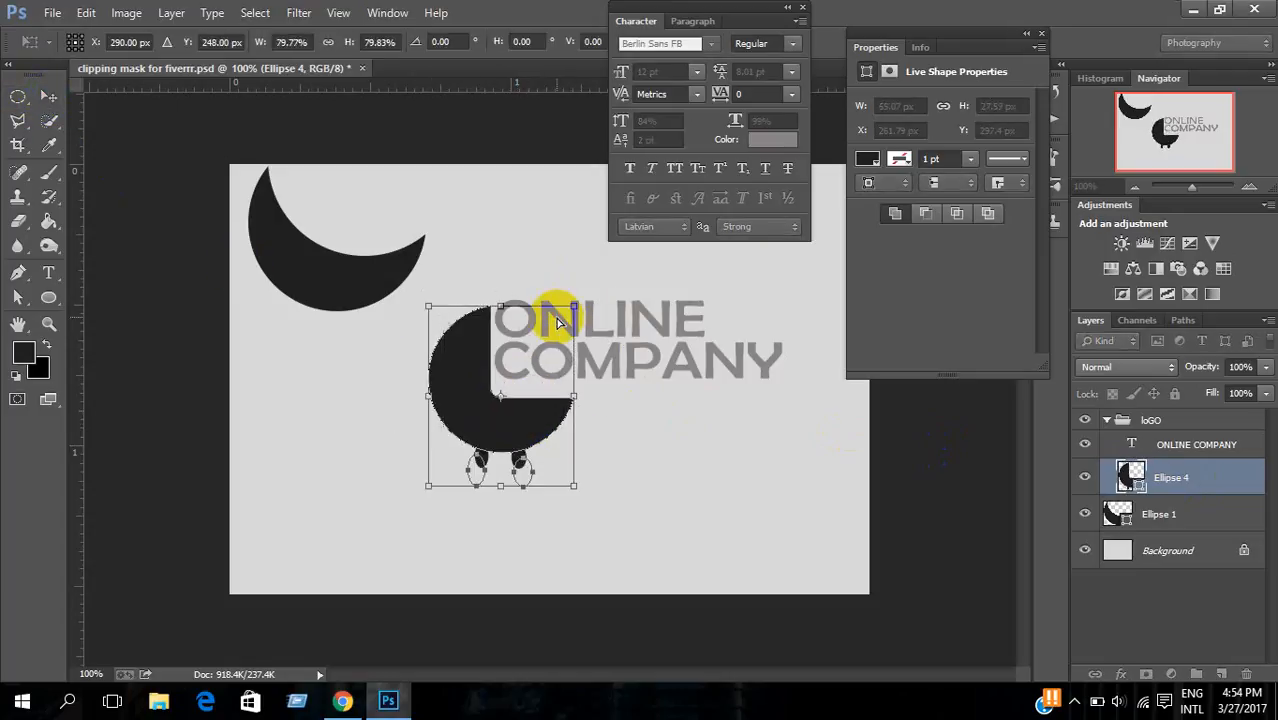
{"action": "left_click", "coordinate": [545, 428]}
{"action": "mouse_move", "coordinate": [545, 428]}
{"action": "left_mouse_down"}
{"action": "mouse_move", "coordinate": [516, 428]}
{"action": "mouse_move", "coordinate": [540, 426]}
{"action": "left_mouse_up"}
{"action": "key", "text": "Return"}
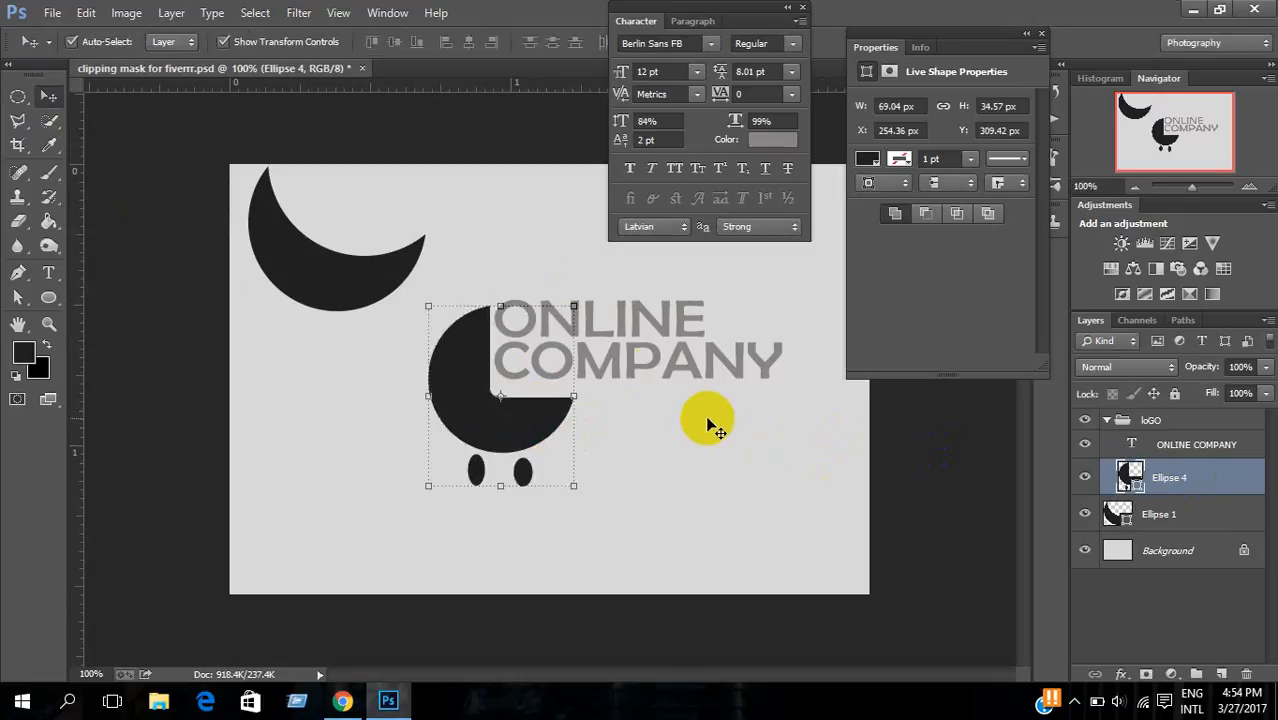
{"action": "left_click_drag", "start_coordinate": [631, 366], "coordinate": [633, 376]}
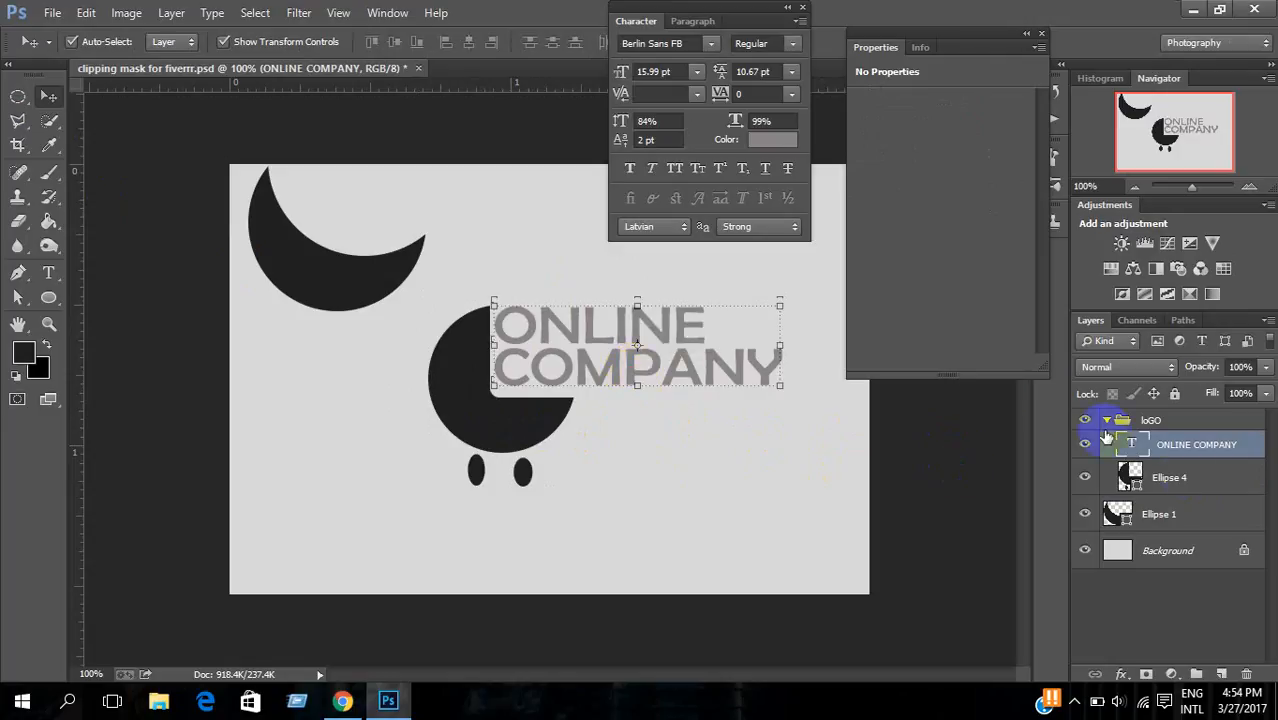
Step: Rasterize the Ellipse 4 shape layer inside the loGO group
{"action": "left_click", "coordinate": [1182, 482]}
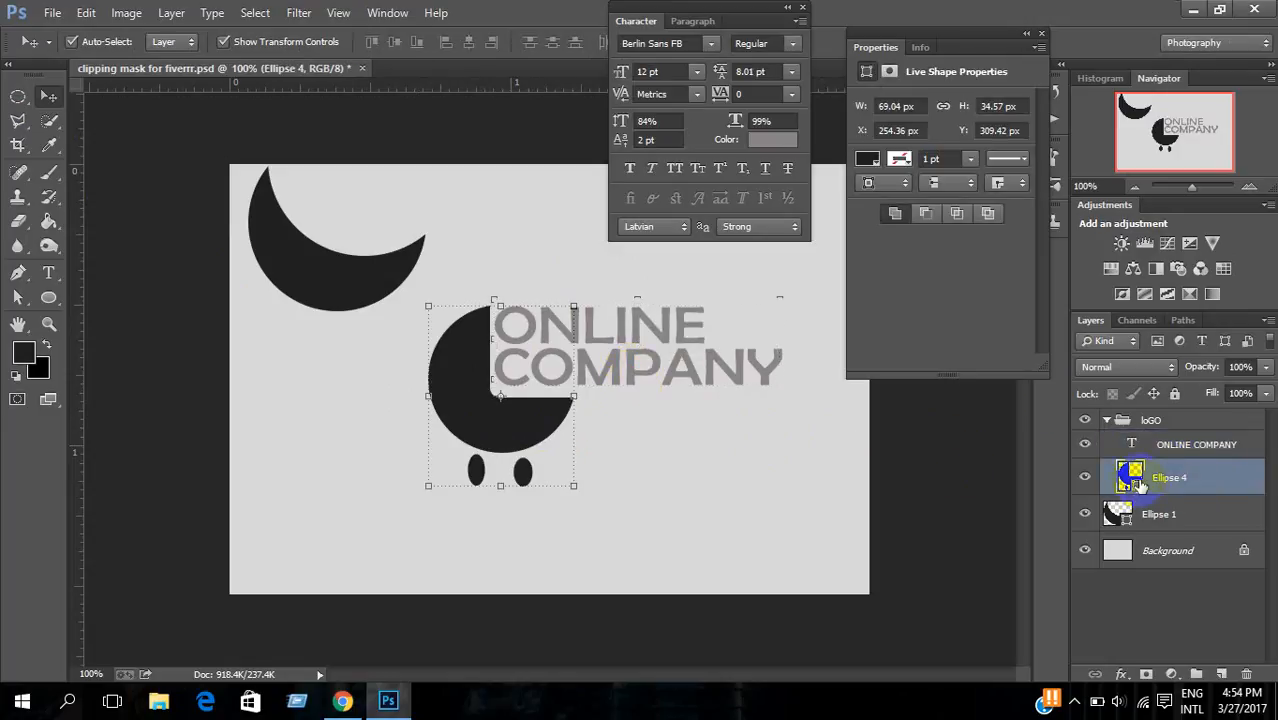
{"action": "right_click", "coordinate": [1140, 484]}
{"action": "left_click", "coordinate": [1034, 257]}
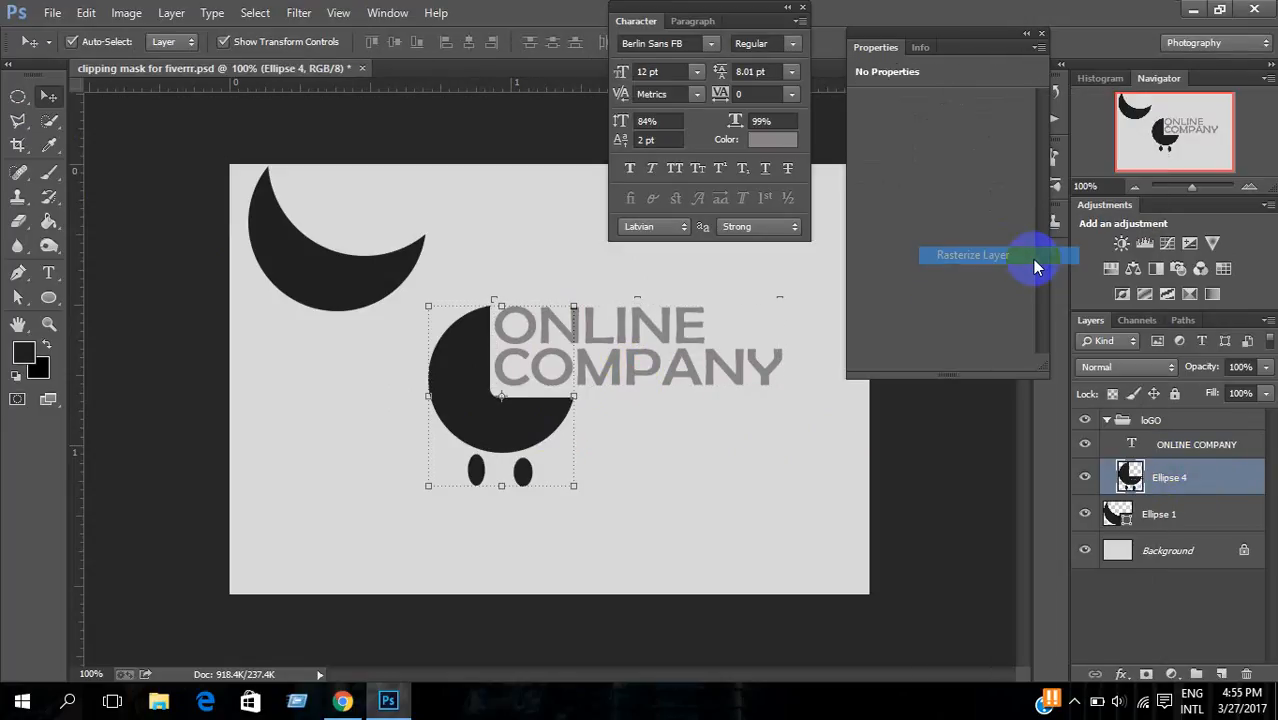
Step: Scale the text and Ellipse 4 together to about half size and place the logo in the card's upper-right corner
{"action": "left_click", "coordinate": [648, 338], "text": "shift"}
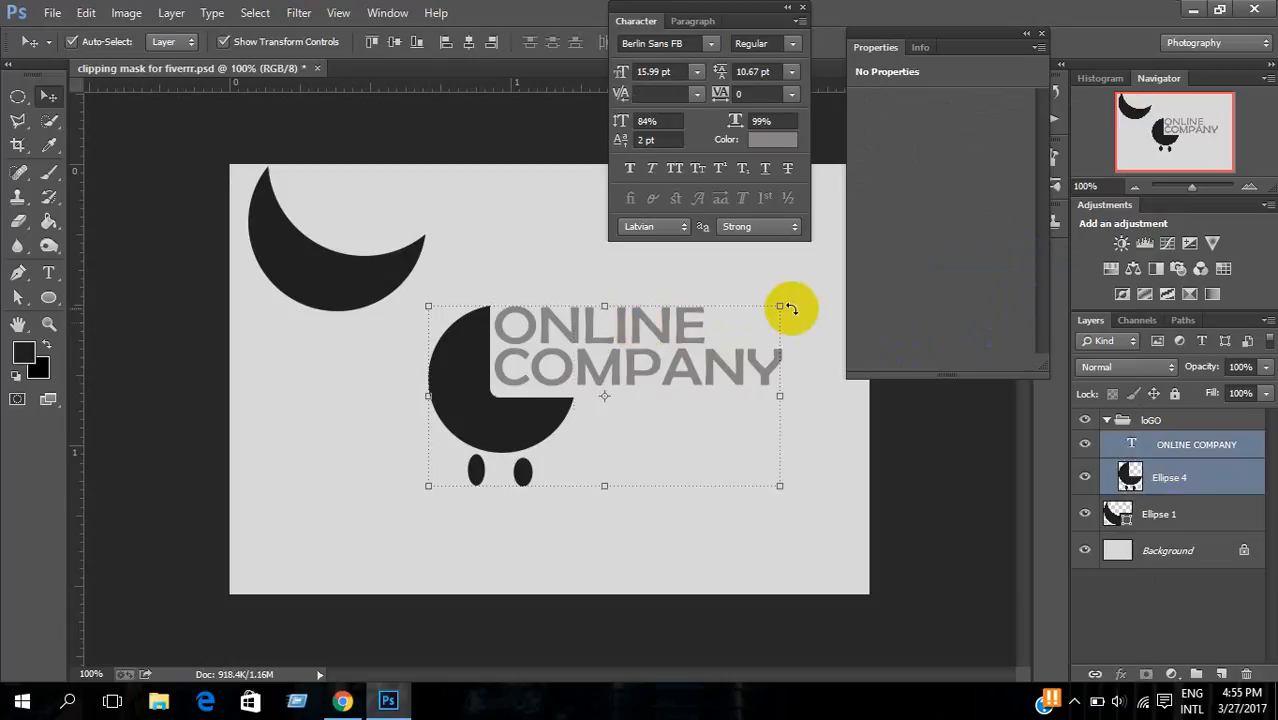
{"action": "left_click_drag", "start_coordinate": [790, 307], "coordinate": [833, 223]}
{"action": "key", "text": "Tab"}
{"action": "left_click_drag", "start_coordinate": [912, 196], "coordinate": [868, 224]}
Step: Delete the large crescent shape from the card's upper-left area
{"action": "left_click", "coordinate": [400, 243]}
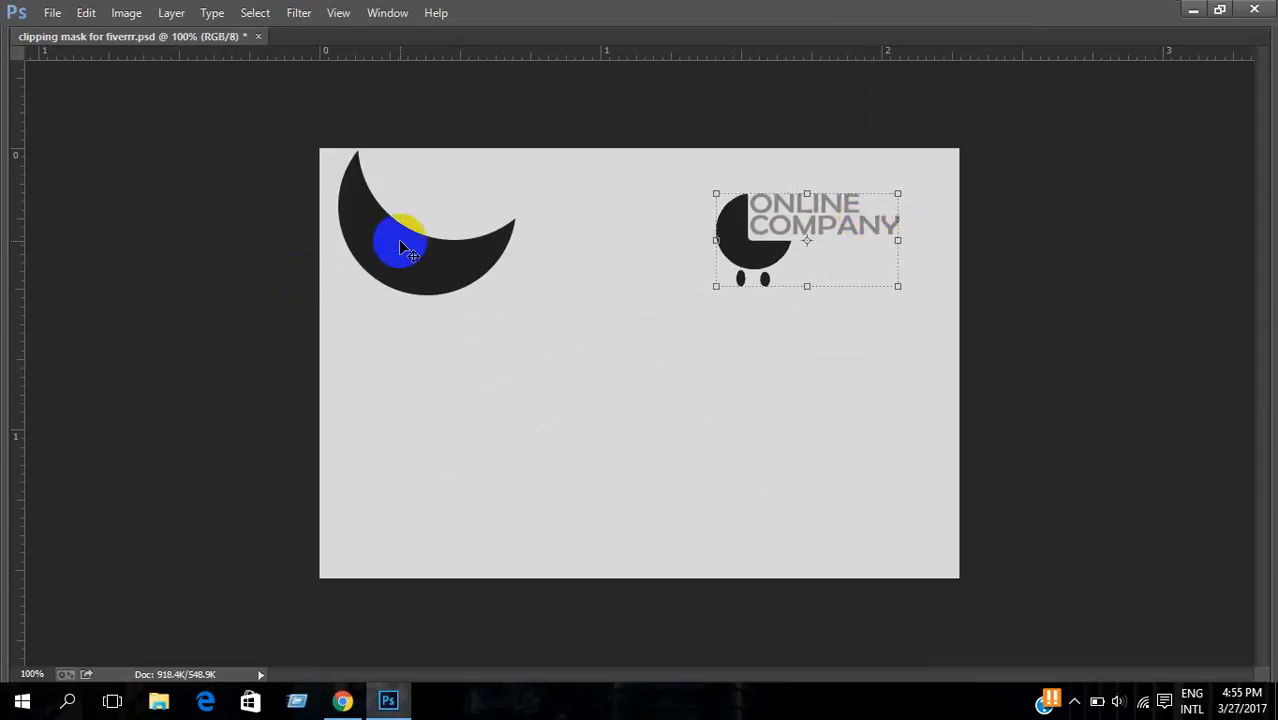
{"action": "left_click_drag", "start_coordinate": [419, 265], "coordinate": [433, 322]}
{"action": "key", "text": "Delete"}
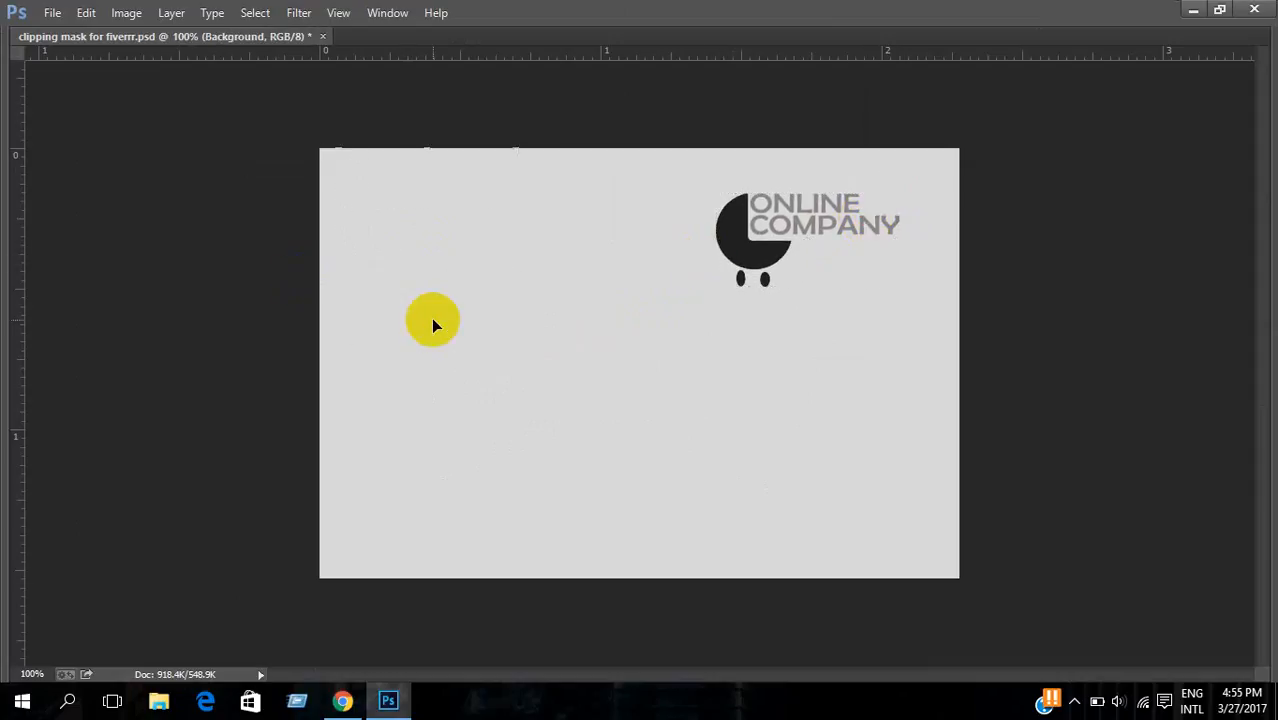
Step: Recolor the word ONLINE in the logo text to dark red 8e3a3a
{"action": "left_click_drag", "start_coordinate": [711, 165], "coordinate": [896, 291]}
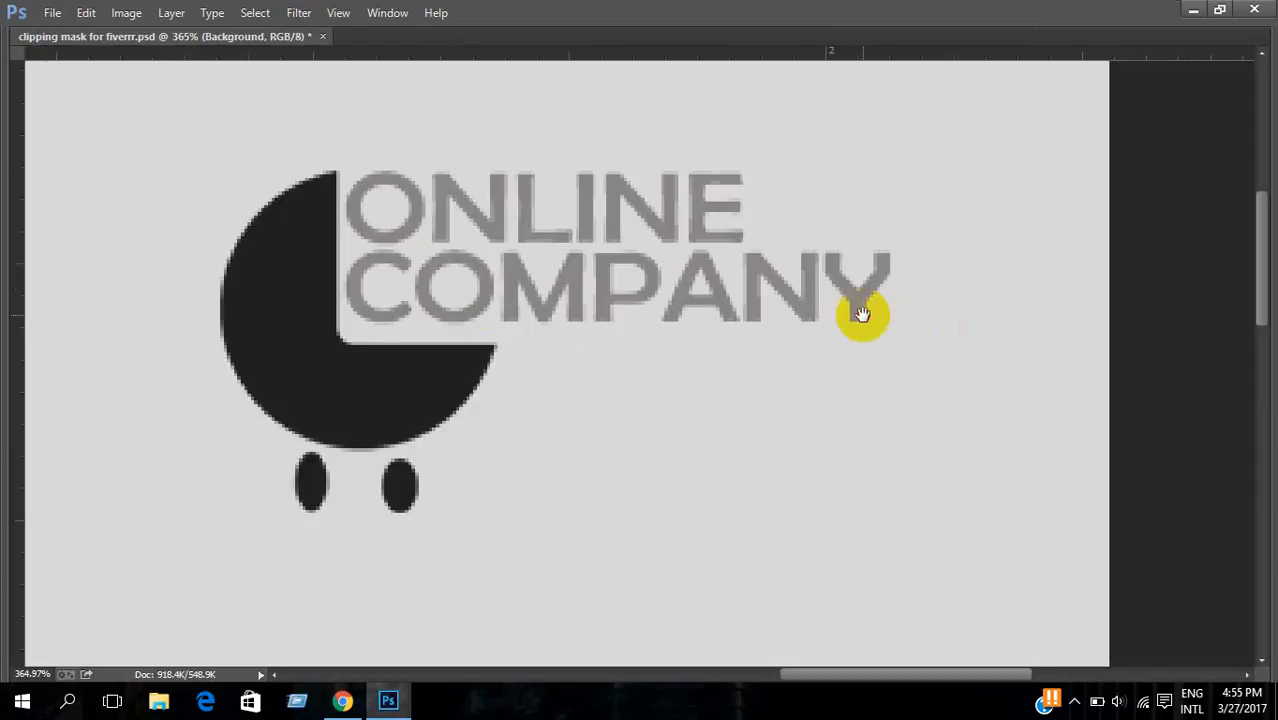
{"action": "key", "text": "ctrl+minus"}
{"action": "key", "text": "ctrl+minus"}
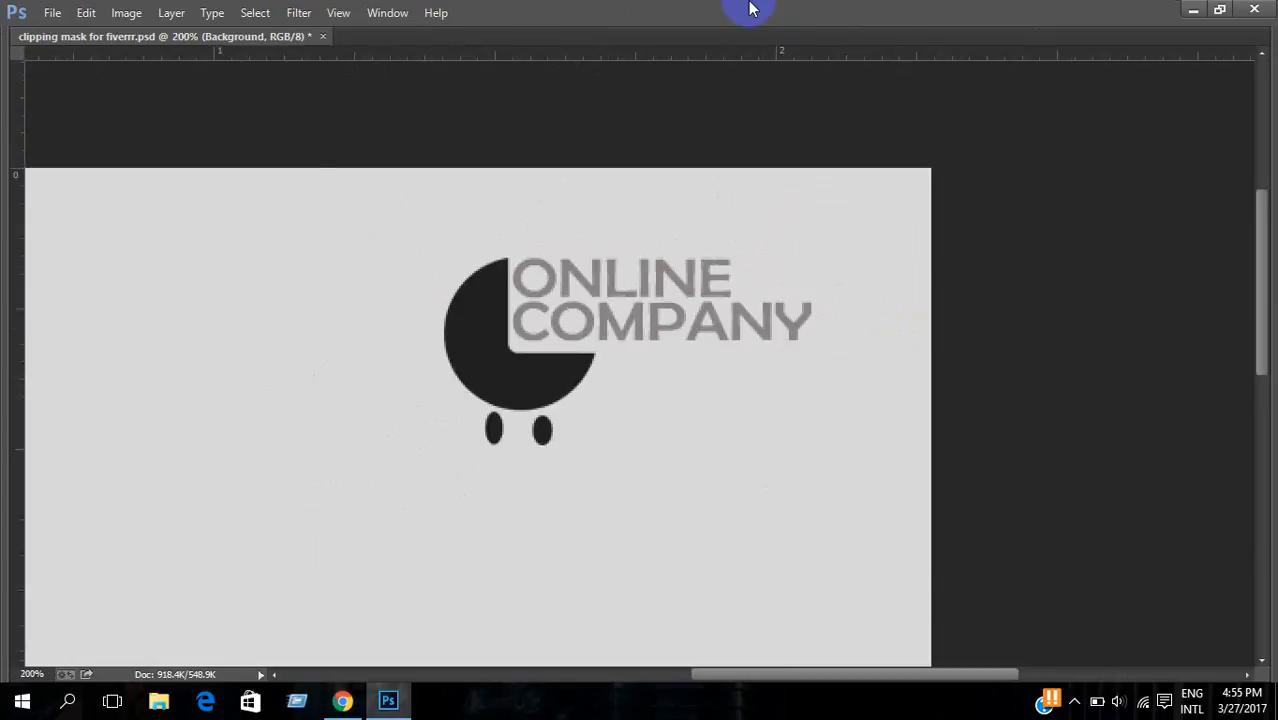
{"action": "key", "text": "Tab"}
{"action": "left_click_drag", "start_coordinate": [642, 337], "coordinate": [522, 337]}
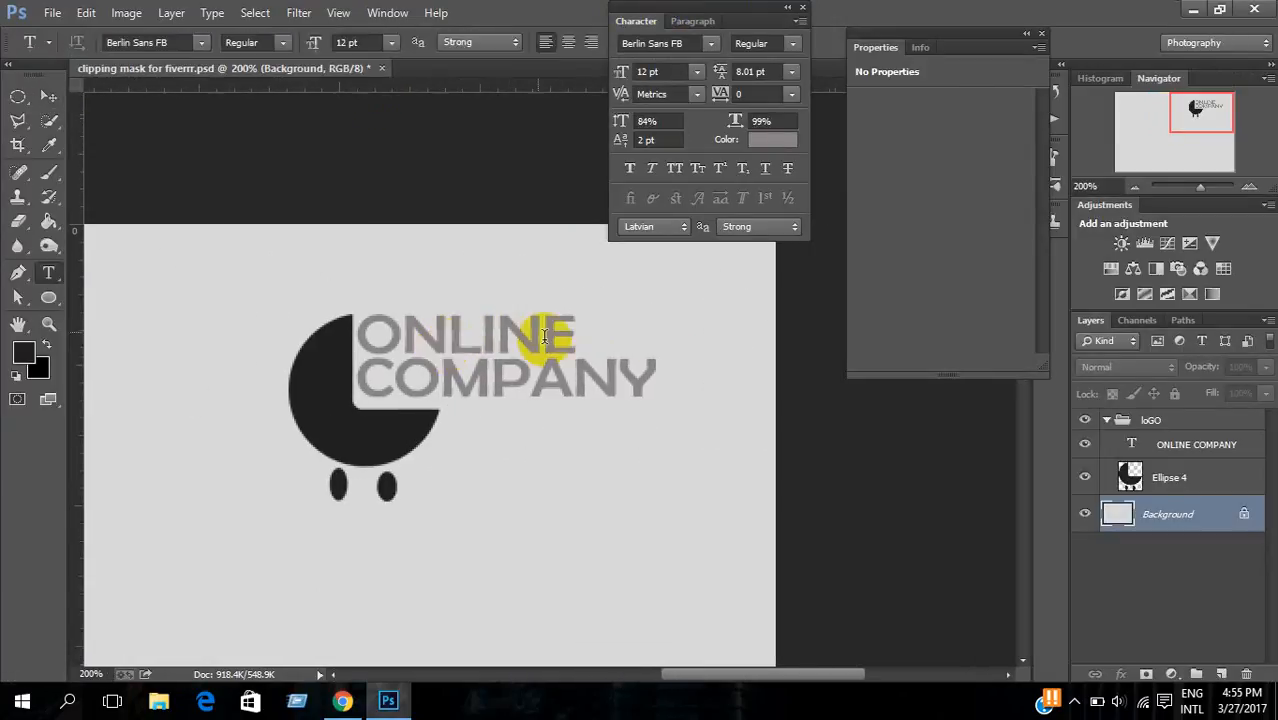
{"action": "left_click", "coordinate": [471, 322]}
{"action": "double_click", "coordinate": [466, 320]}
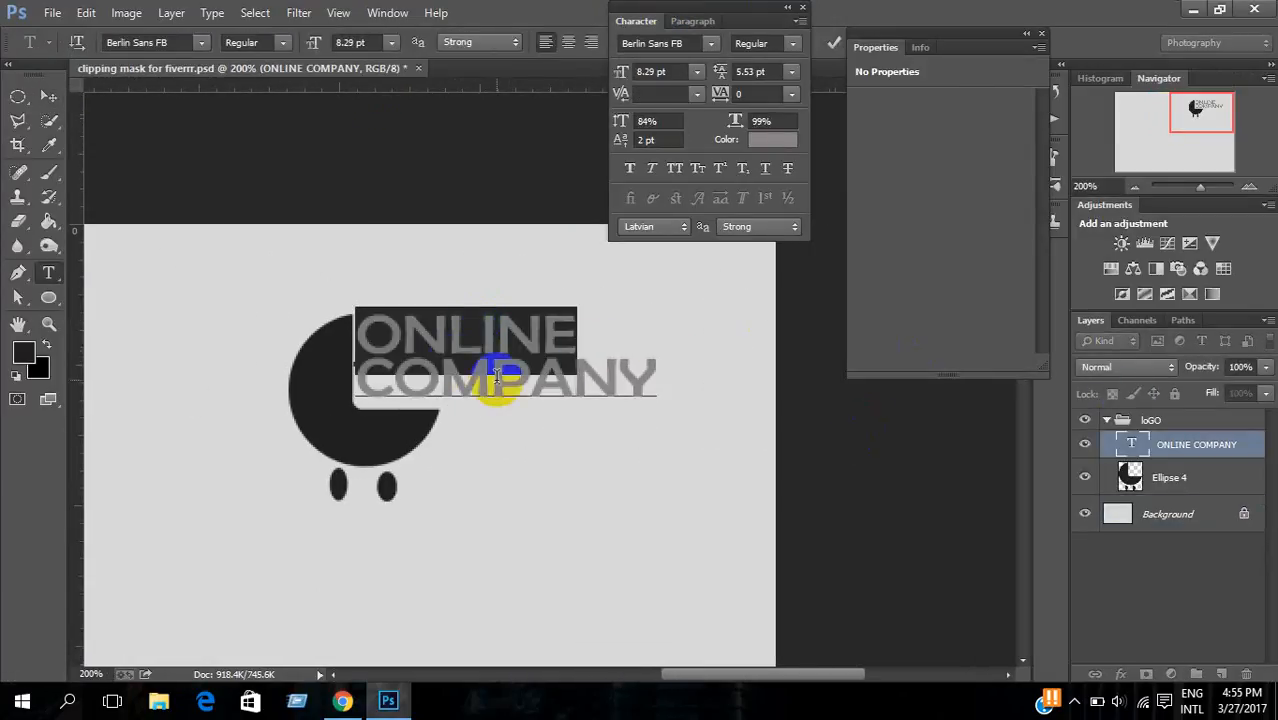
{"action": "left_click", "coordinate": [773, 139]}
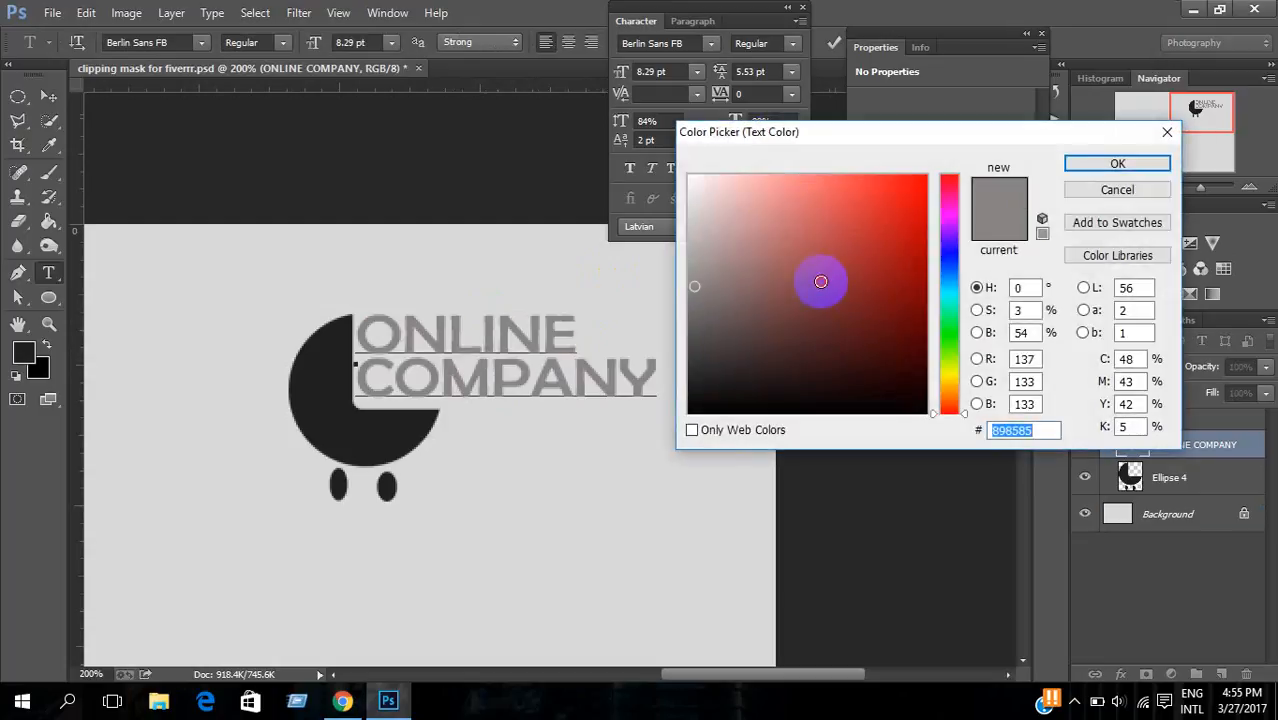
{"action": "left_click_drag", "start_coordinate": [820, 282], "coordinate": [827, 280]}
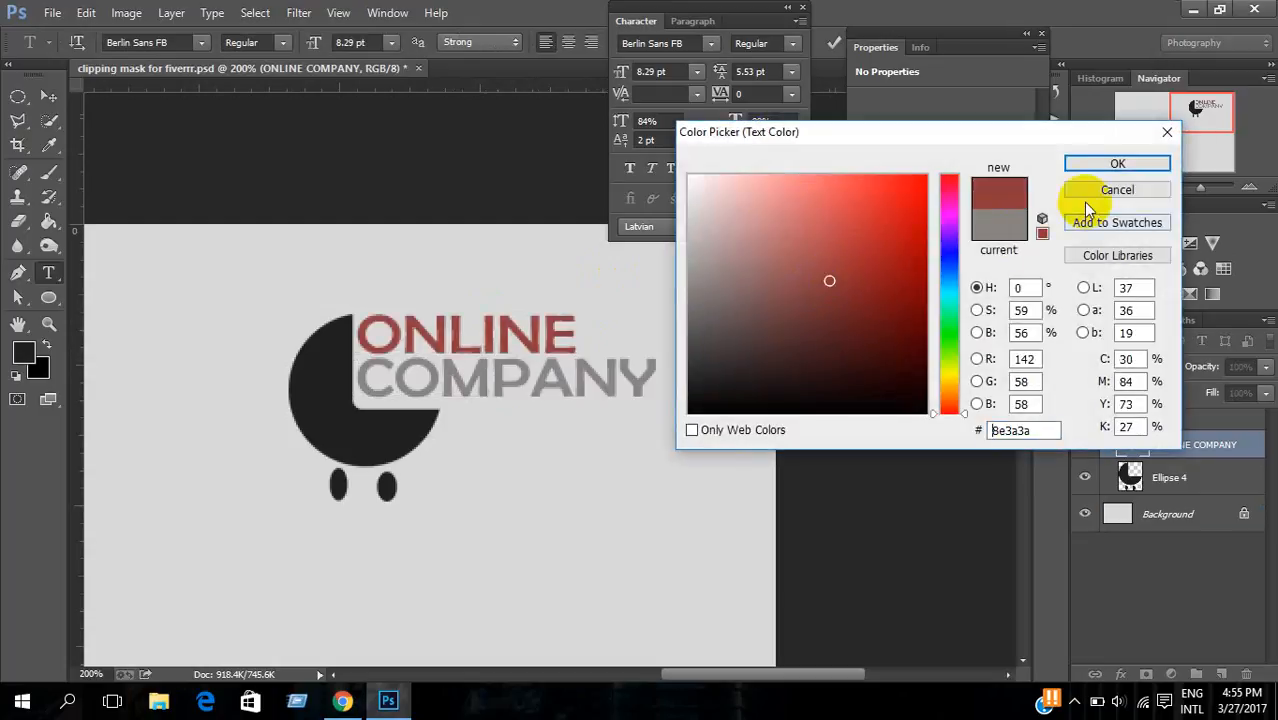
{"action": "left_click", "coordinate": [1117, 165]}
Step: Recolor the word COMPANY in the logo text to dark gray and commit the text edit
{"action": "double_click", "coordinate": [522, 385]}
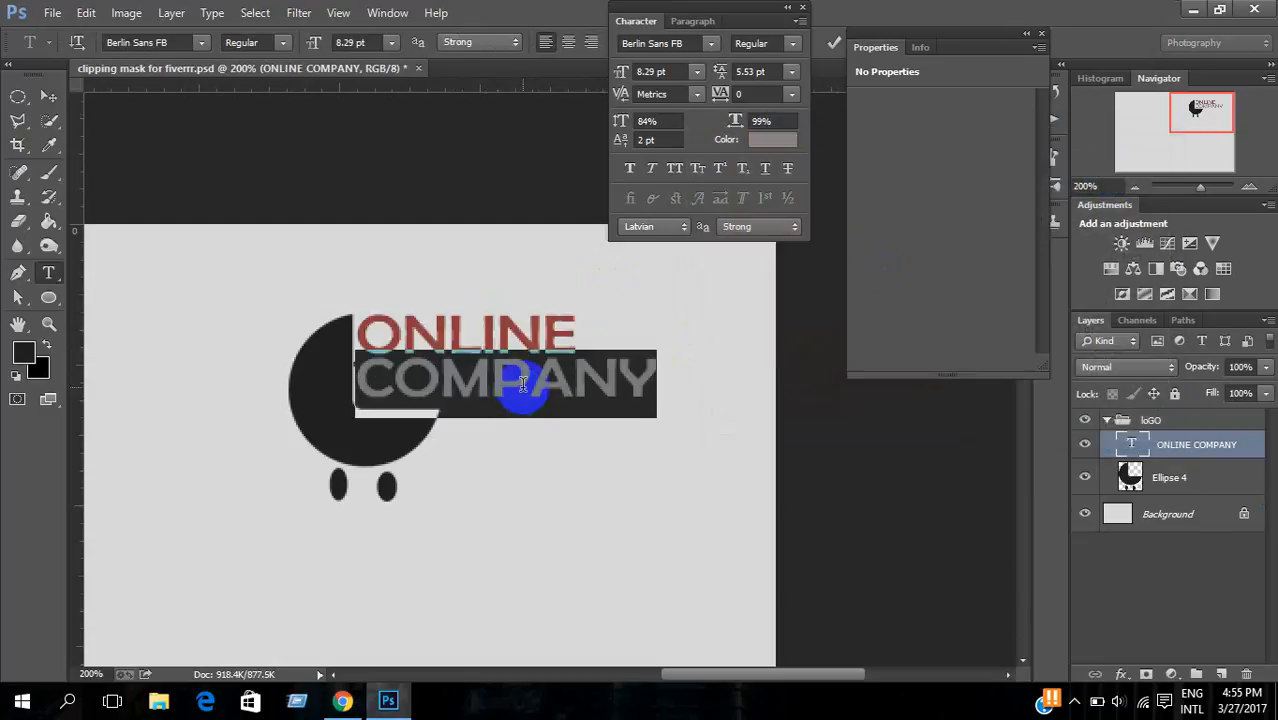
{"action": "left_click", "coordinate": [771, 148]}
{"action": "left_click_drag", "start_coordinate": [692, 272], "coordinate": [682, 328]}
{"action": "left_click", "coordinate": [1150, 164]}
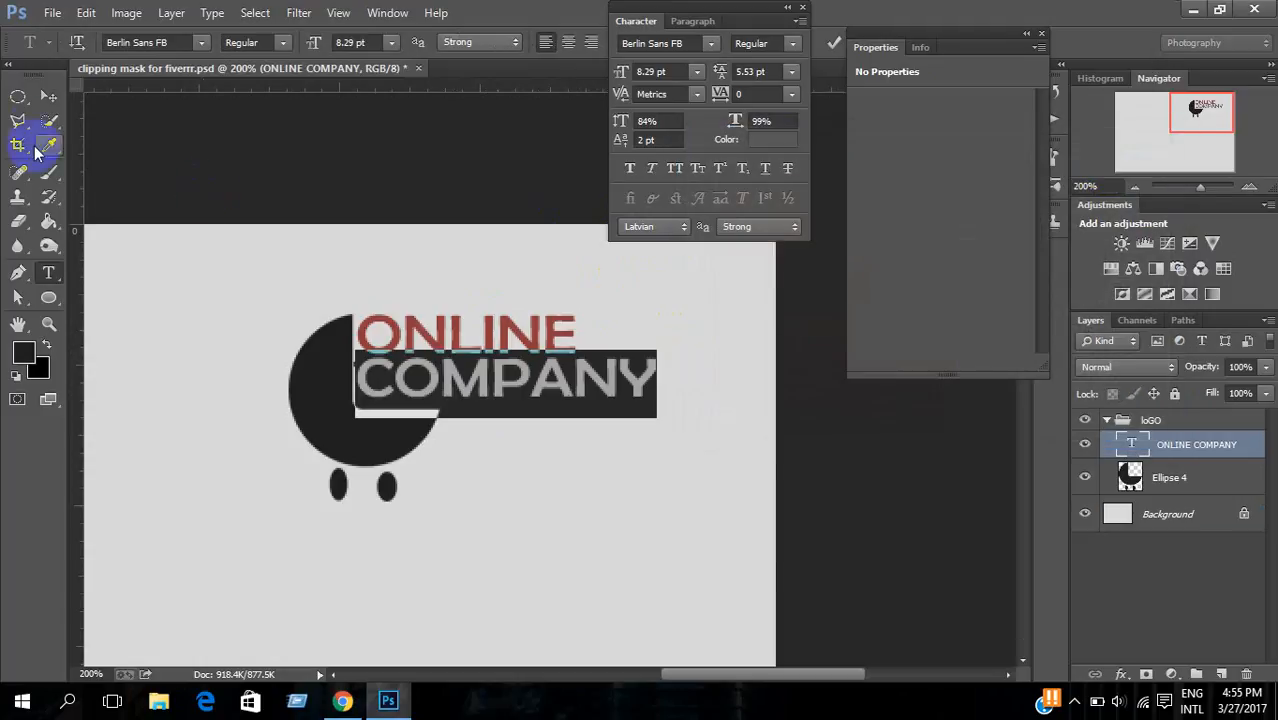
{"action": "left_click", "coordinate": [20, 100]}
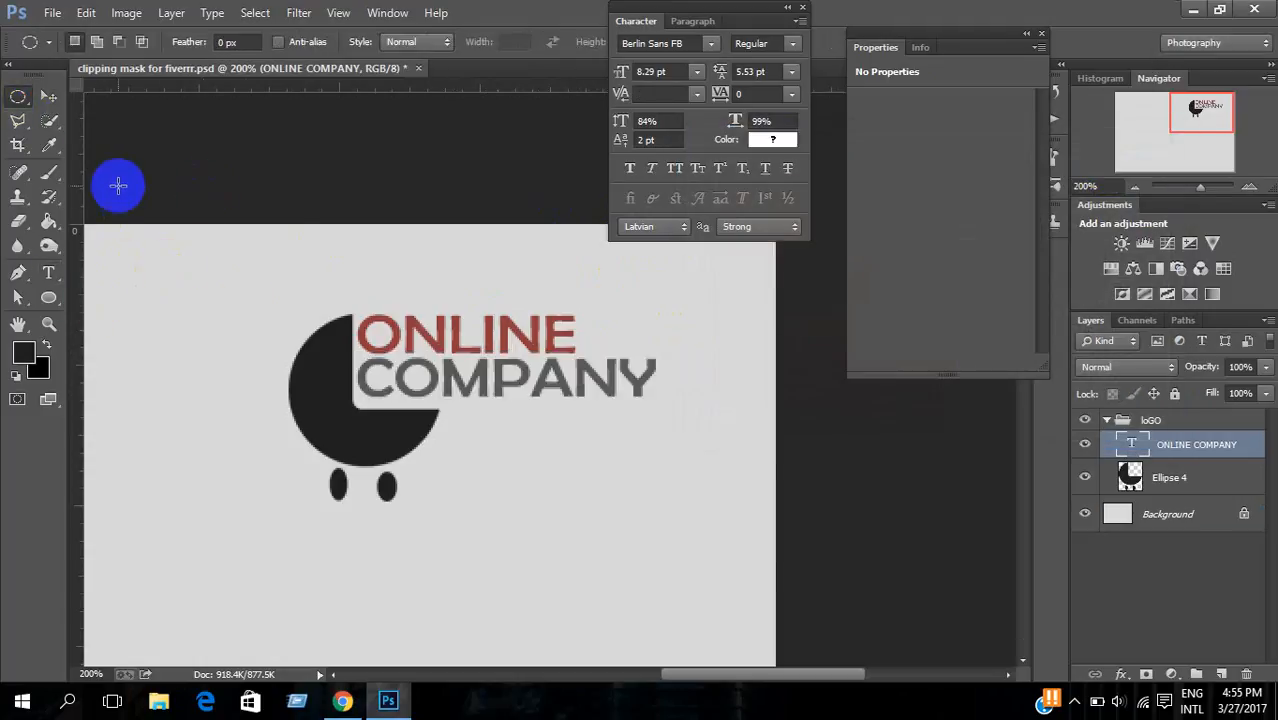
{"action": "key", "text": "ctrl+minus"}
{"action": "key", "text": "ctrl+minus"}
{"action": "key", "text": "ctrl+minus"}
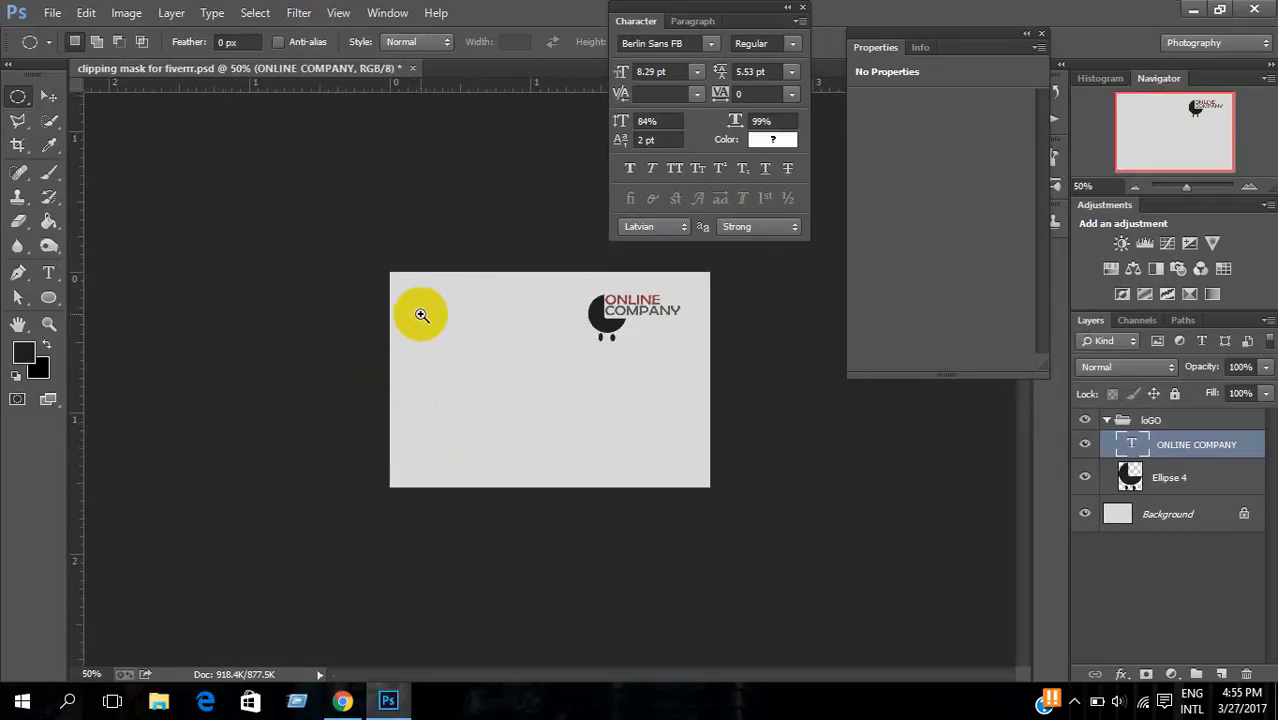
Step: Collapse the loGO layer group and rename it loGO-1
{"action": "left_click_drag", "start_coordinate": [422, 303], "coordinate": [708, 510]}
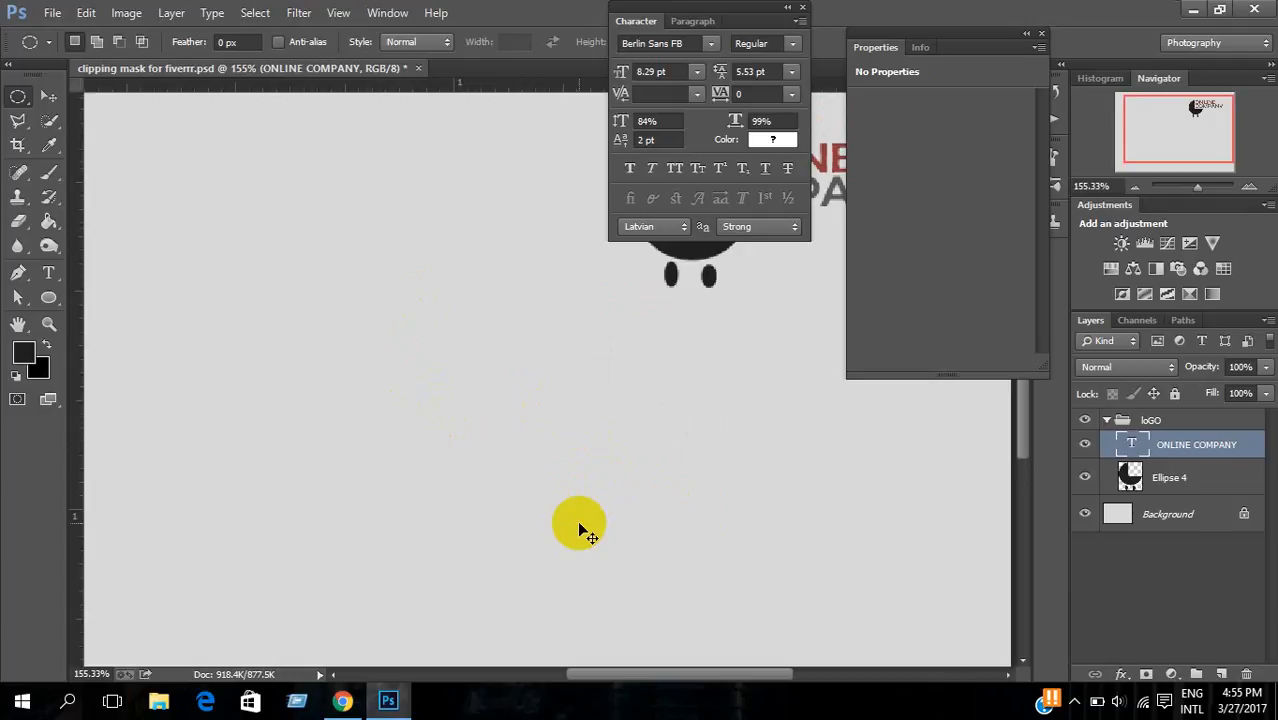
{"action": "key", "text": "ctrl+minus"}
{"action": "key", "text": "ctrl+minus"}
{"action": "left_click_drag", "start_coordinate": [354, 251], "coordinate": [799, 596]}
{"action": "left_click_drag", "start_coordinate": [656, 512], "coordinate": [679, 555]}
{"action": "key", "text": "ctrl+minus"}
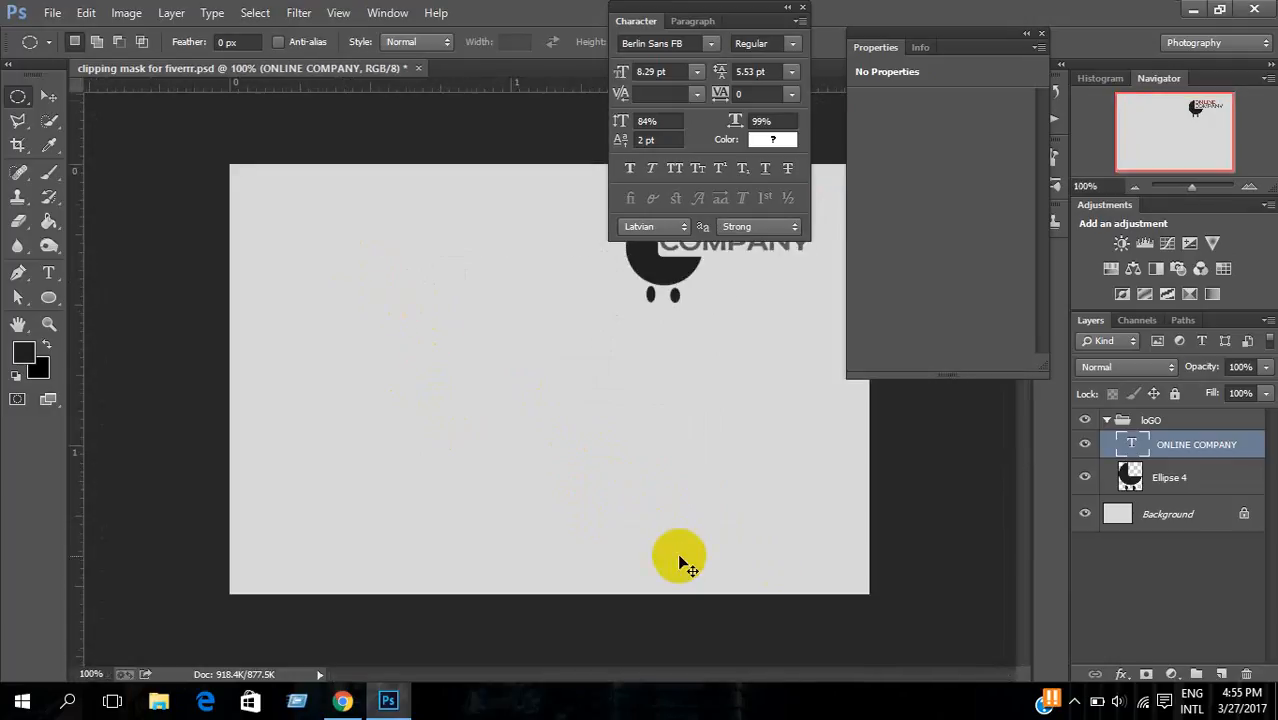
{"action": "left_click", "coordinate": [1108, 420]}
{"action": "left_click", "coordinate": [1150, 421]}
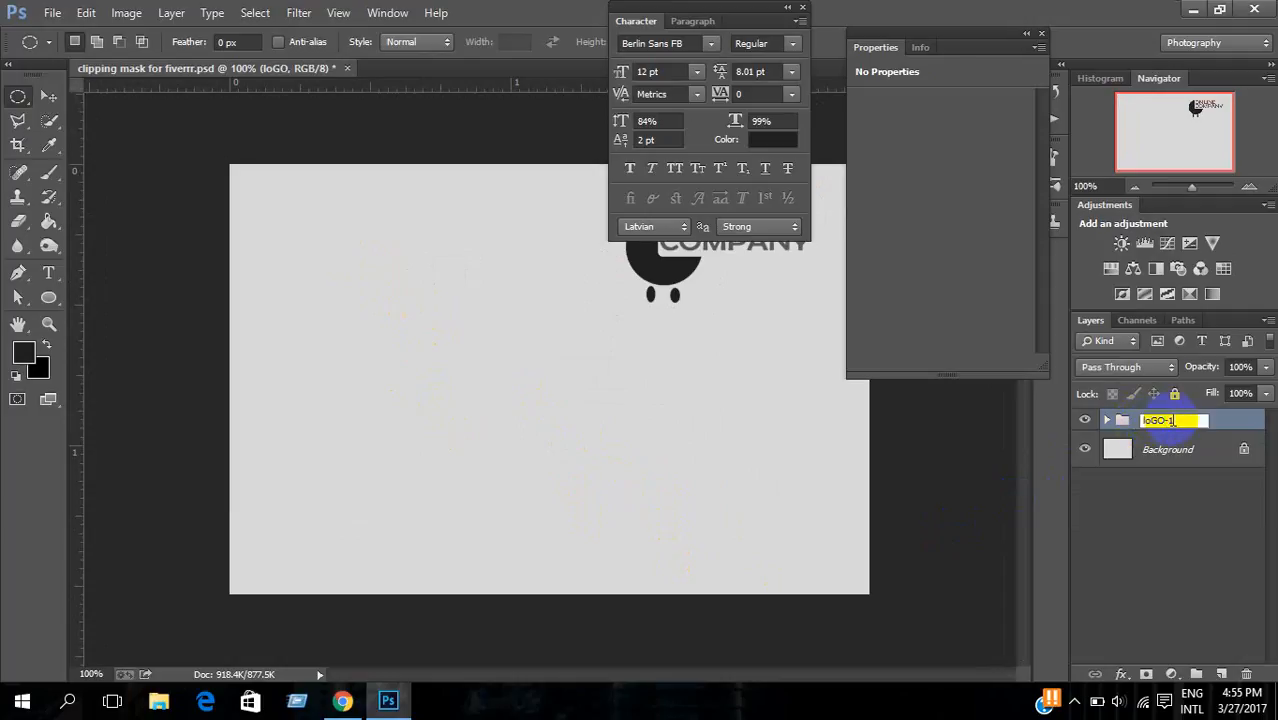
{"action": "left_click", "coordinate": [50, 96]}
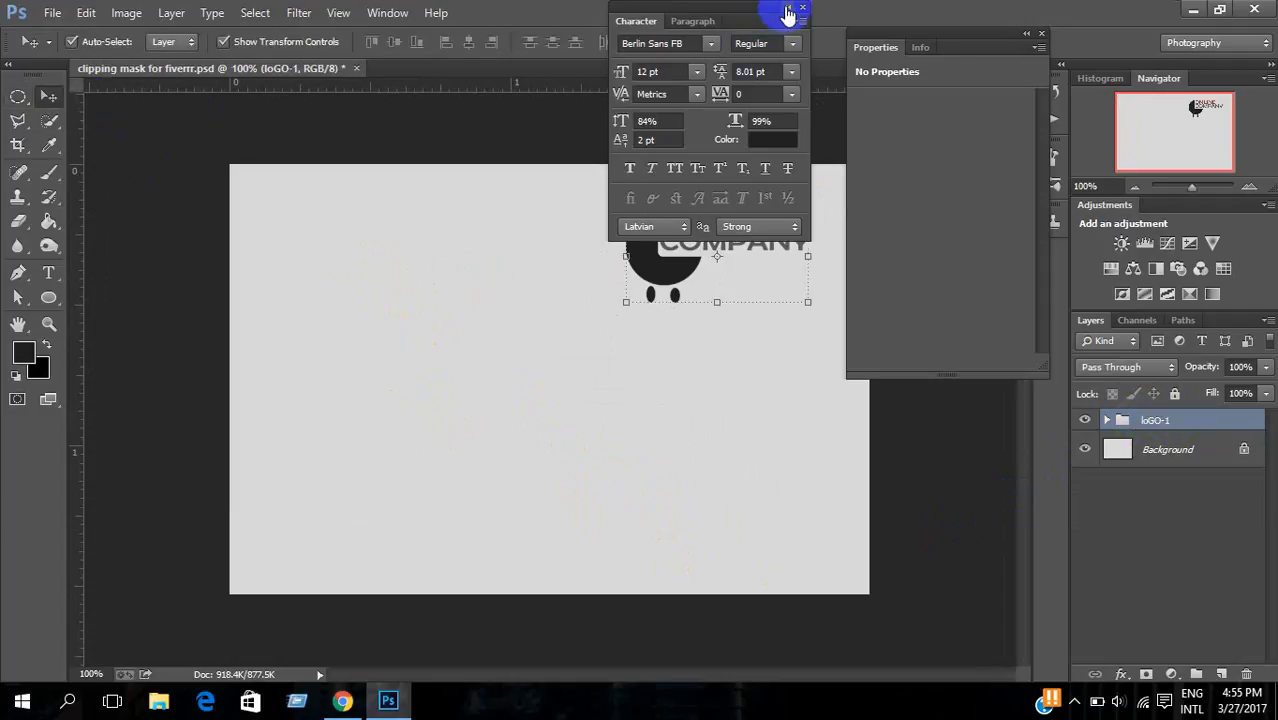
Step: Collapse the floating Character panel and add a new blank layer above the loGO-1 group
{"action": "left_click", "coordinate": [788, 10]}
{"action": "left_click", "coordinate": [17, 96]}
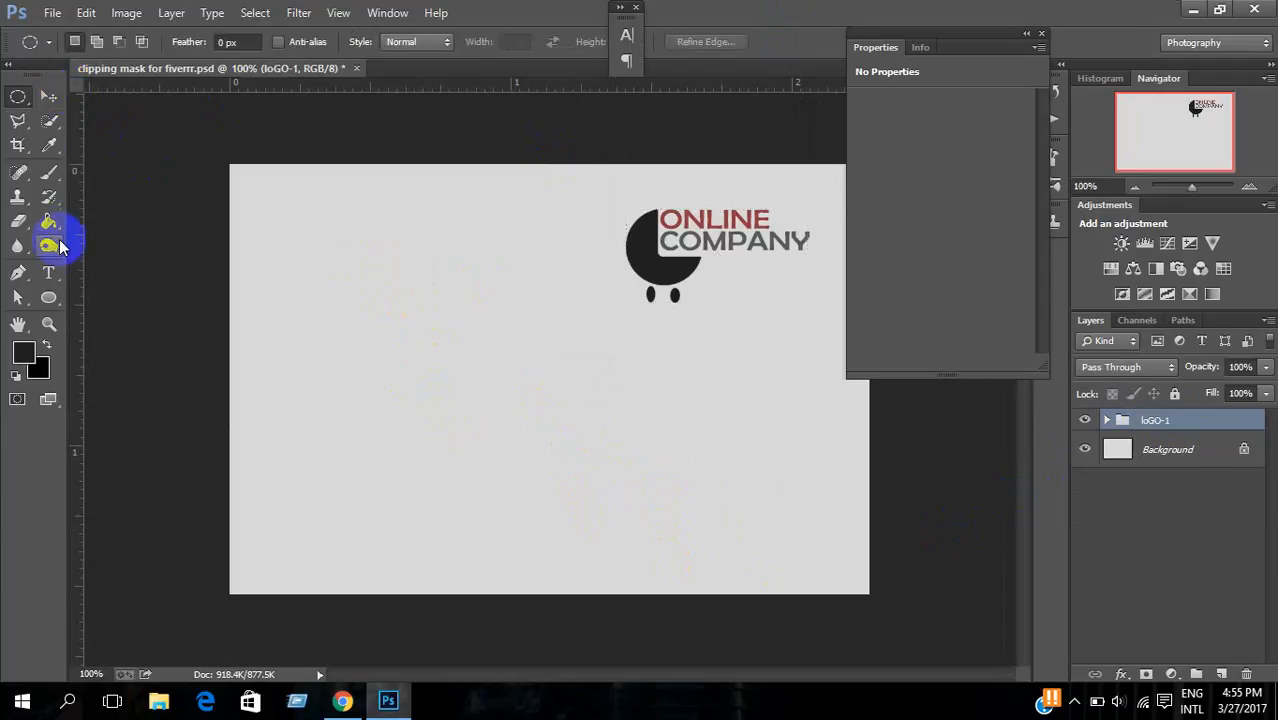
{"action": "left_click", "coordinate": [28, 276]}
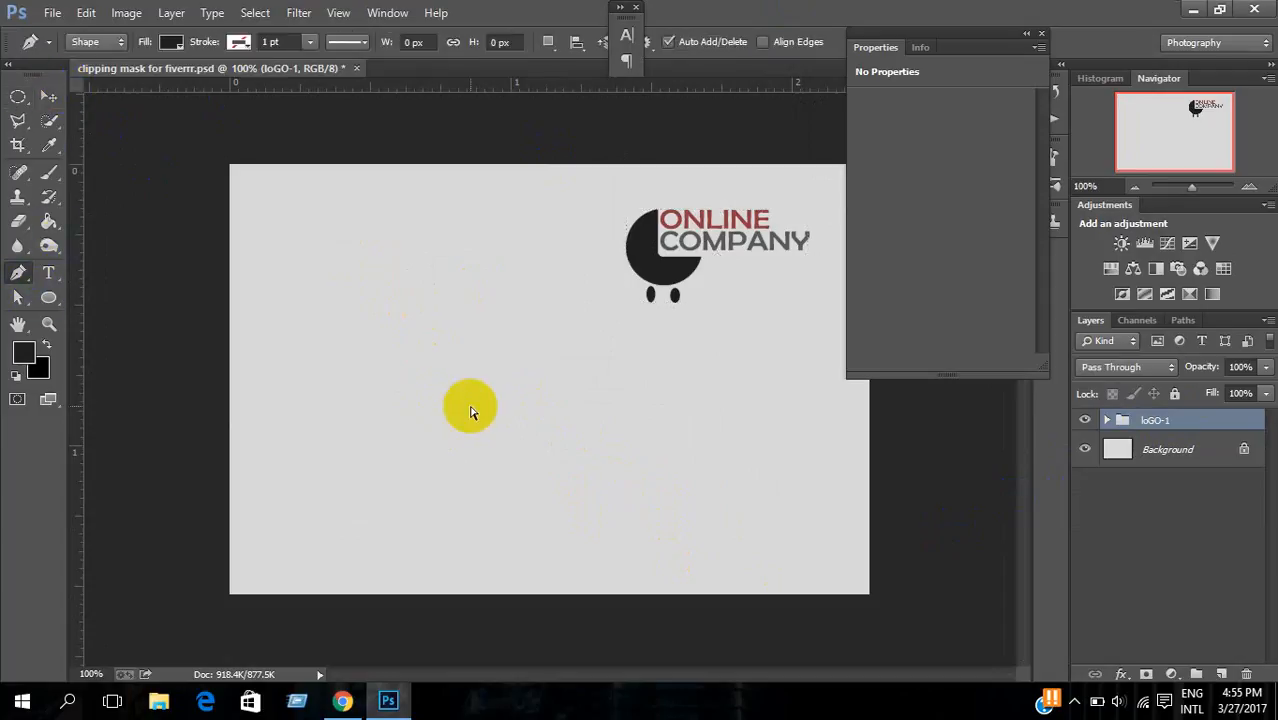
{"action": "key", "text": "ctrl+shift+n"}
{"action": "key", "text": "Return"}
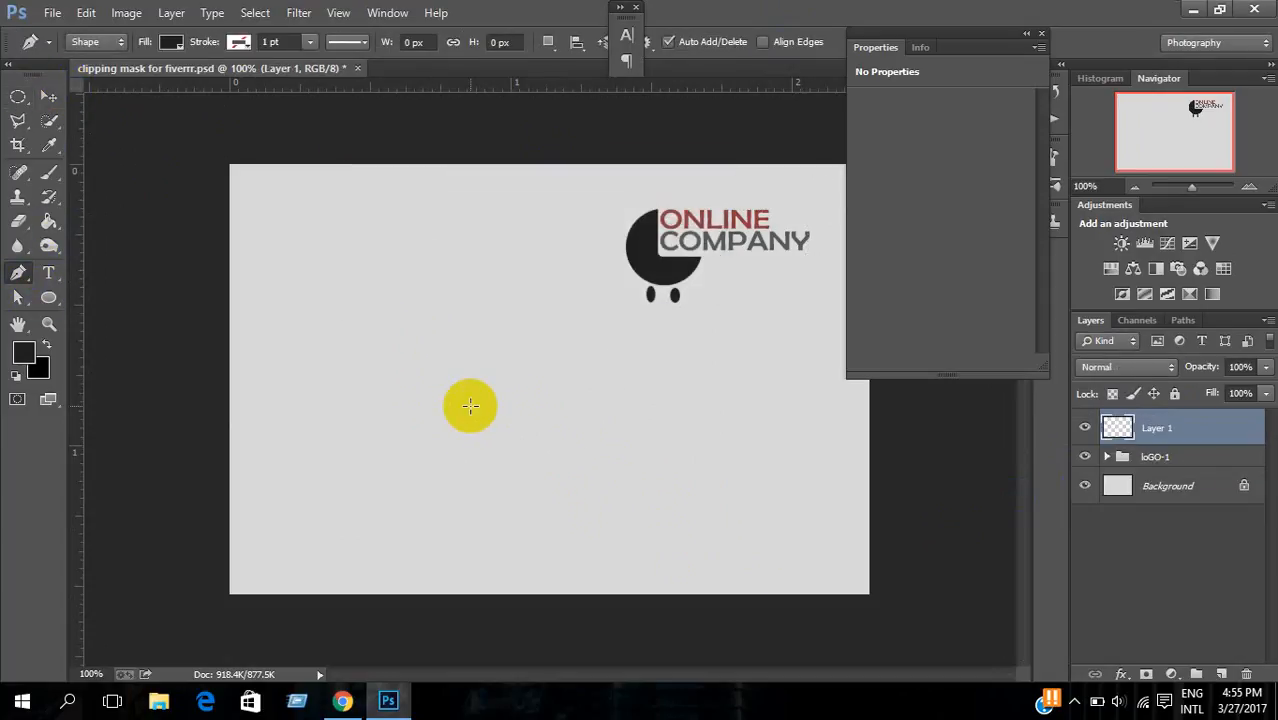
Step: Draw the stepped, rising upper edge of a dark shape with the Pen tool below the logo, about 231 px wide and 134 px high
{"action": "right_click", "coordinate": [21, 278]}
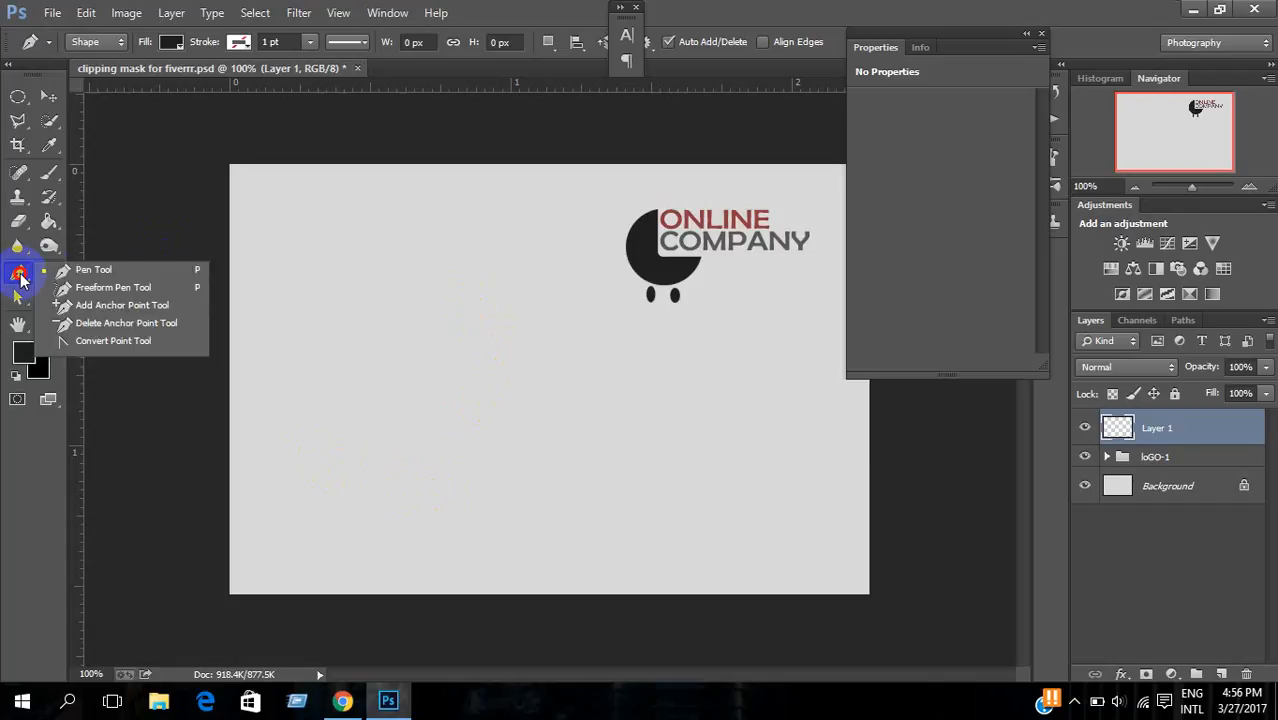
{"action": "left_click", "coordinate": [85, 269]}
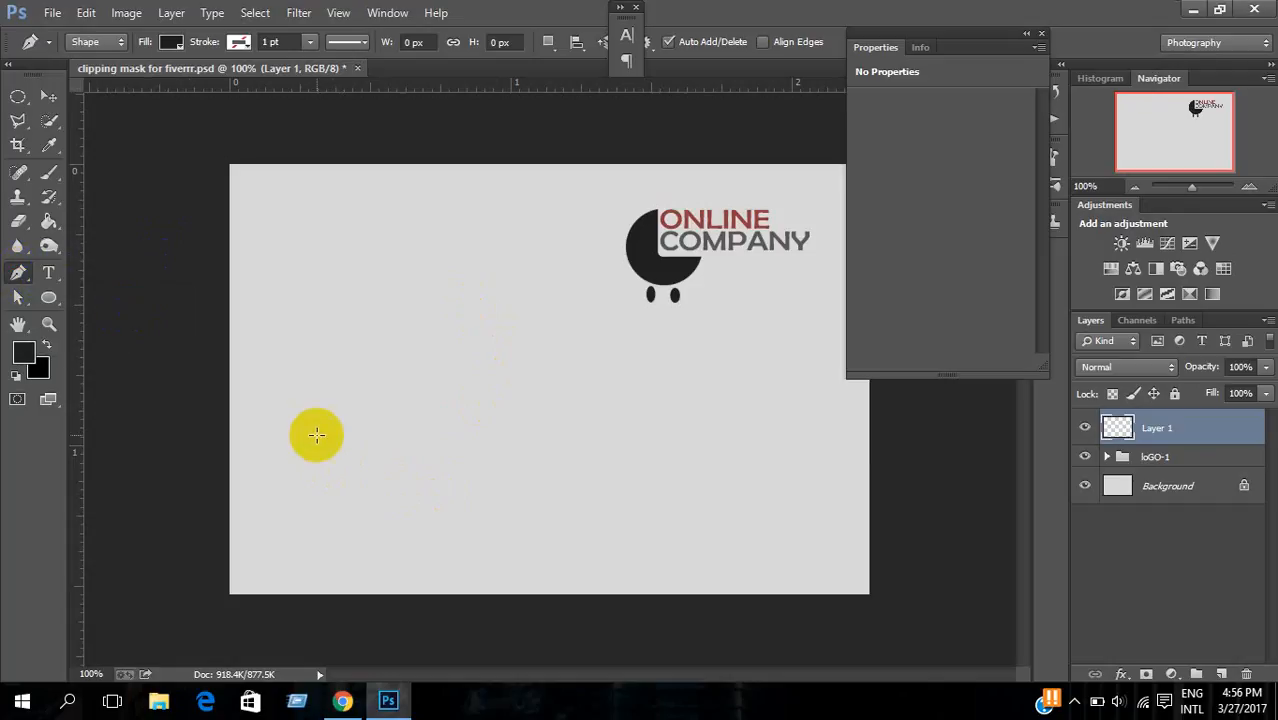
{"action": "left_click", "coordinate": [365, 452]}
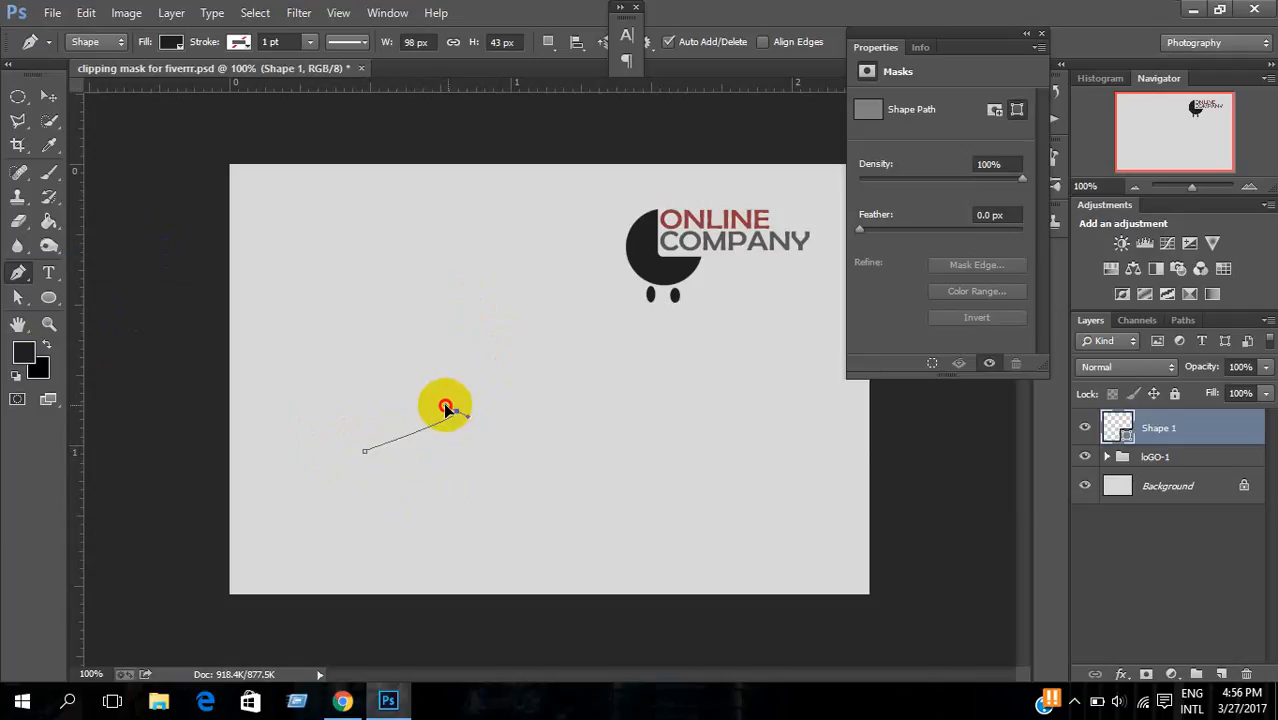
{"action": "left_click_drag", "start_coordinate": [443, 411], "coordinate": [441, 410]}
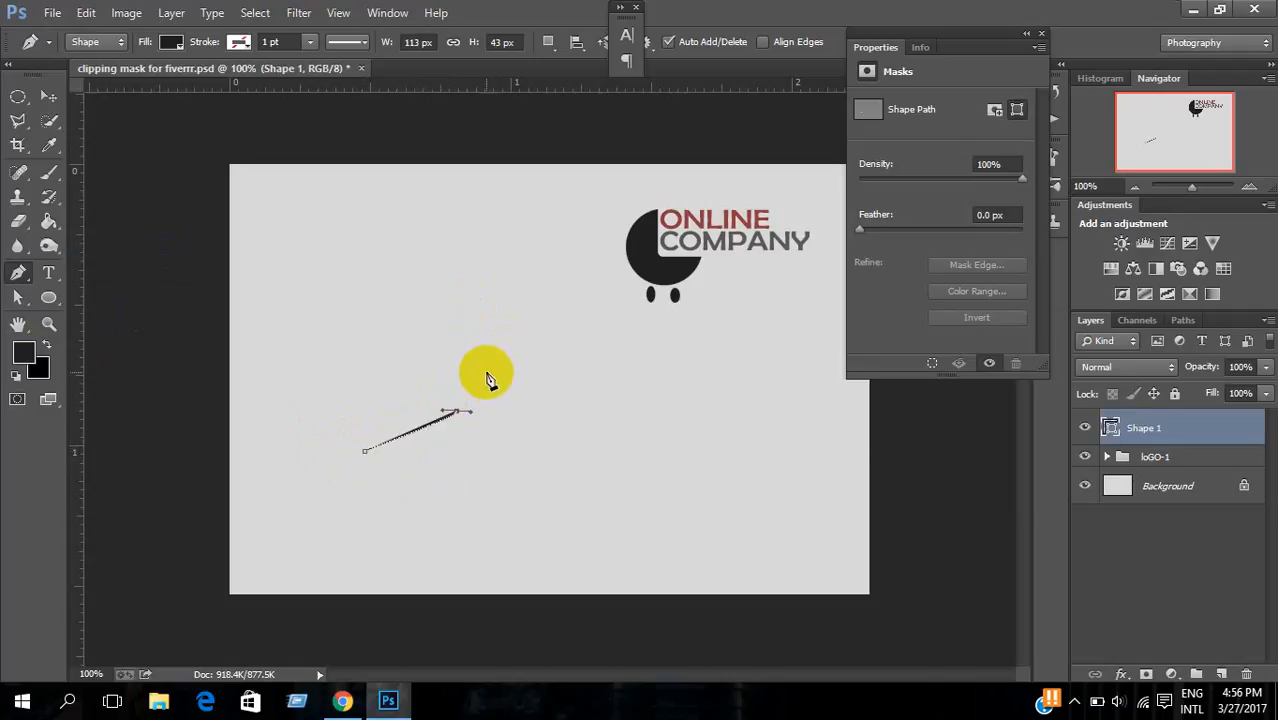
{"action": "left_click_drag", "start_coordinate": [507, 367], "coordinate": [559, 343]}
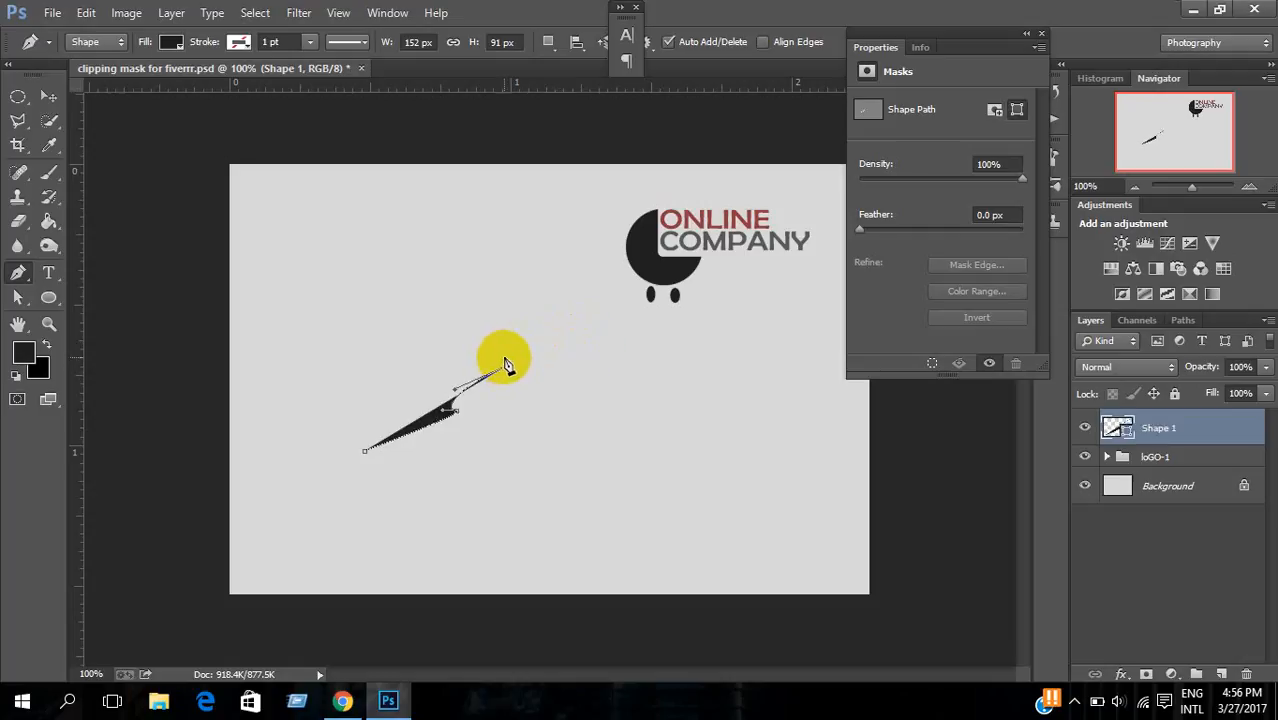
{"action": "left_click", "coordinate": [510, 358], "text": "alt"}
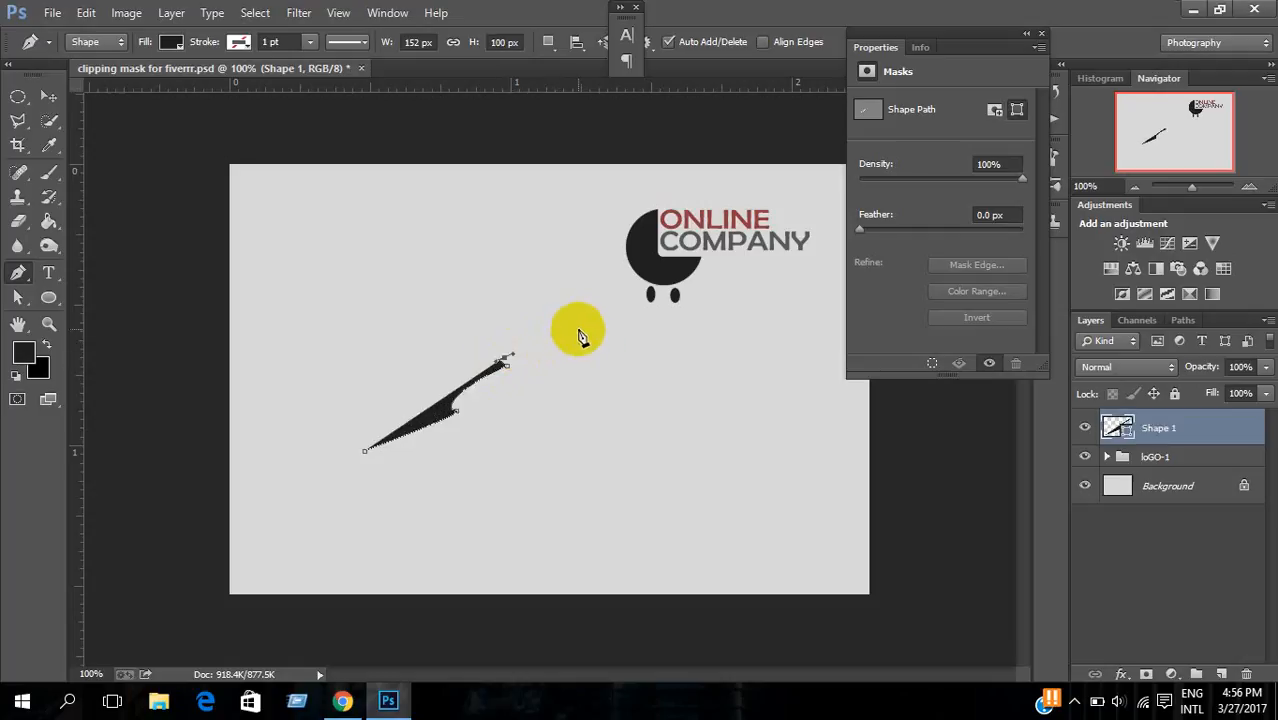
{"action": "left_click", "coordinate": [582, 328]}
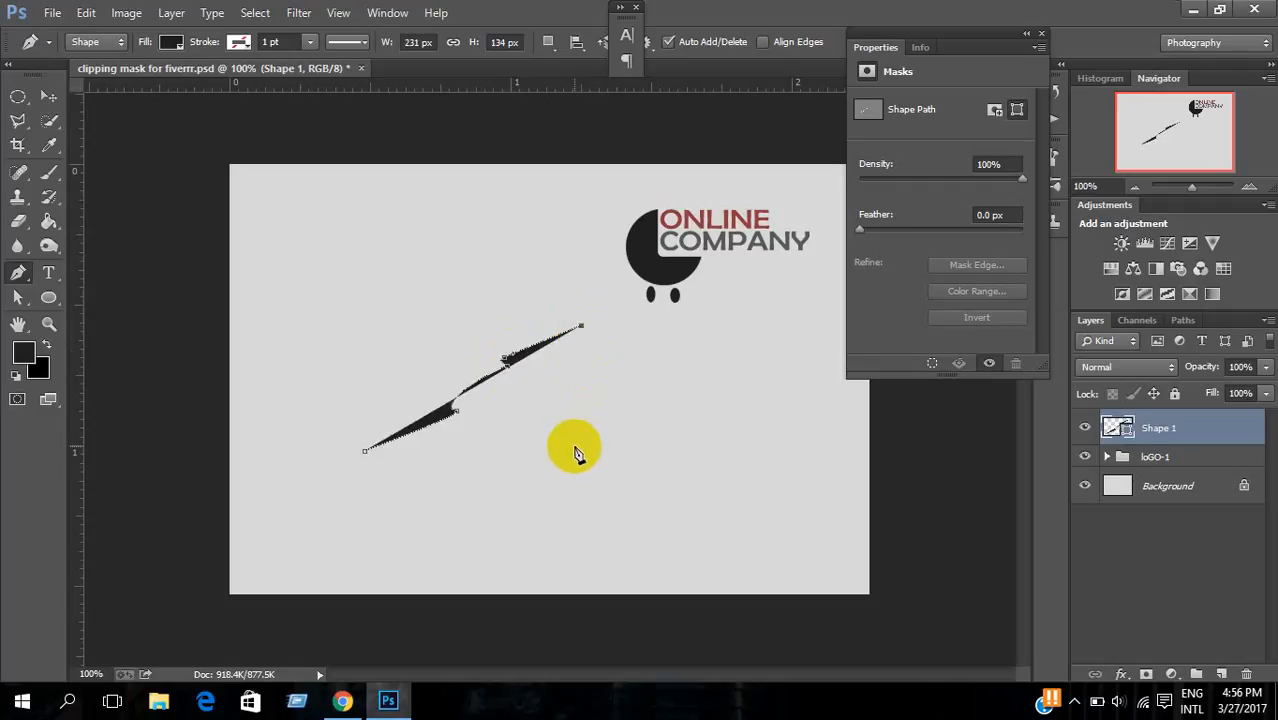
Step: Turn on Smart Guides and close the pen shape with a straight vertical side and a base, about 232 by 150 px overall
{"action": "left_click", "coordinate": [338, 12]}
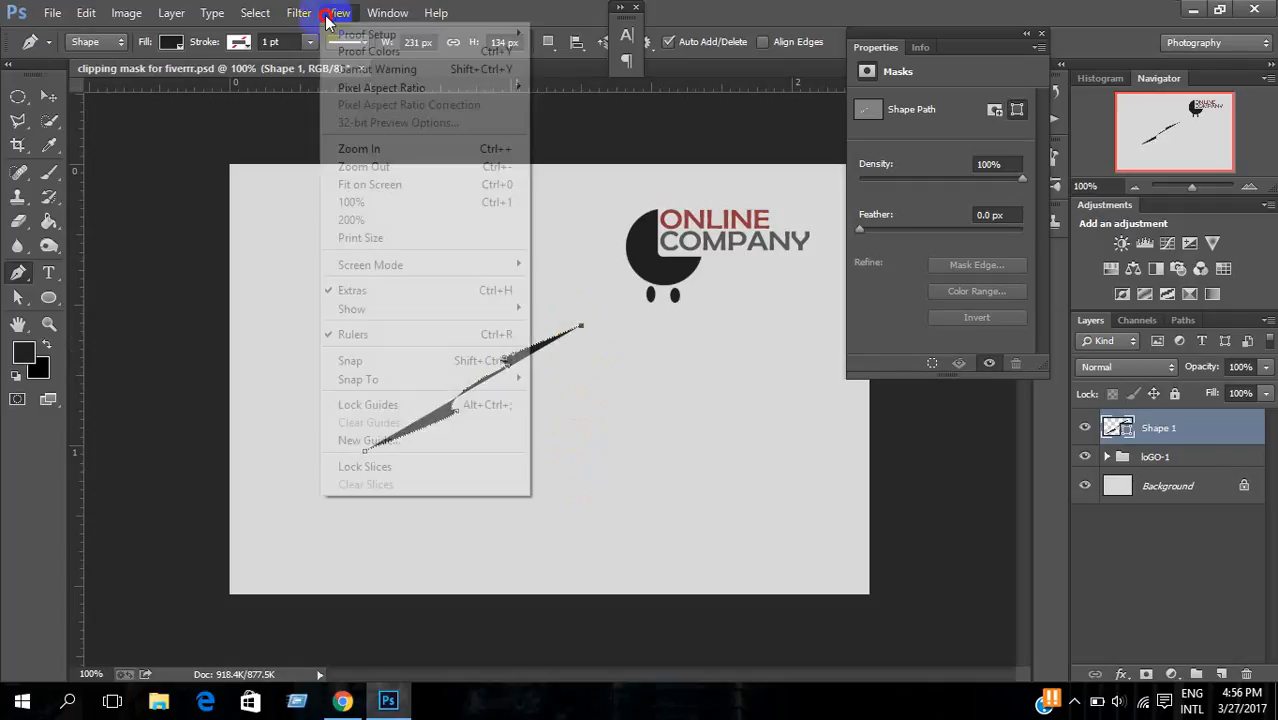
{"action": "mouse_move", "coordinate": [448, 312]}
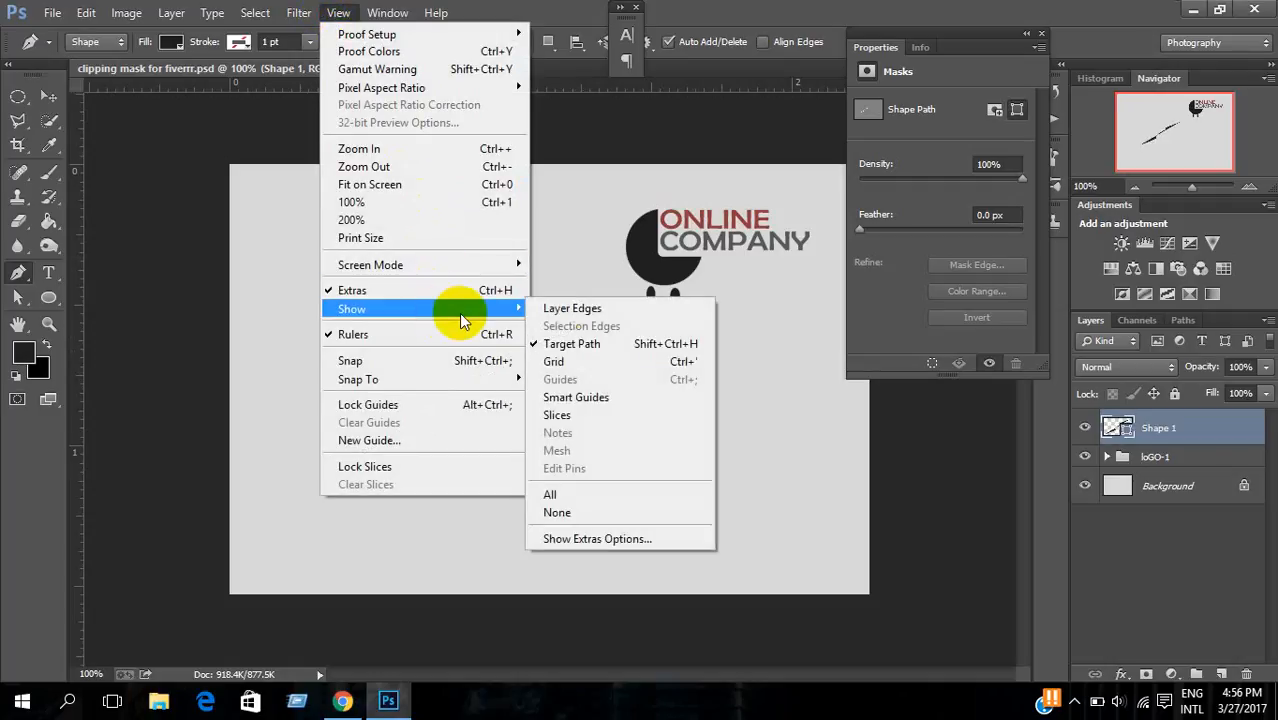
{"action": "left_click", "coordinate": [575, 393]}
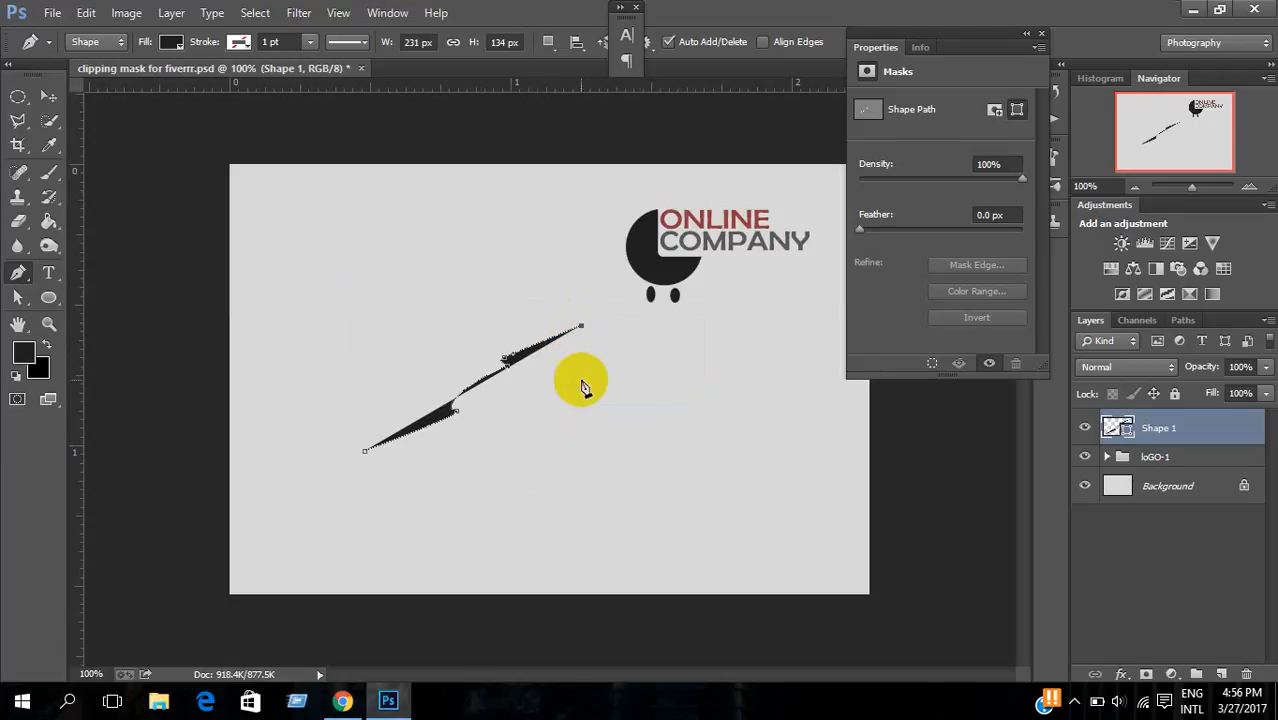
{"action": "left_click", "coordinate": [582, 465]}
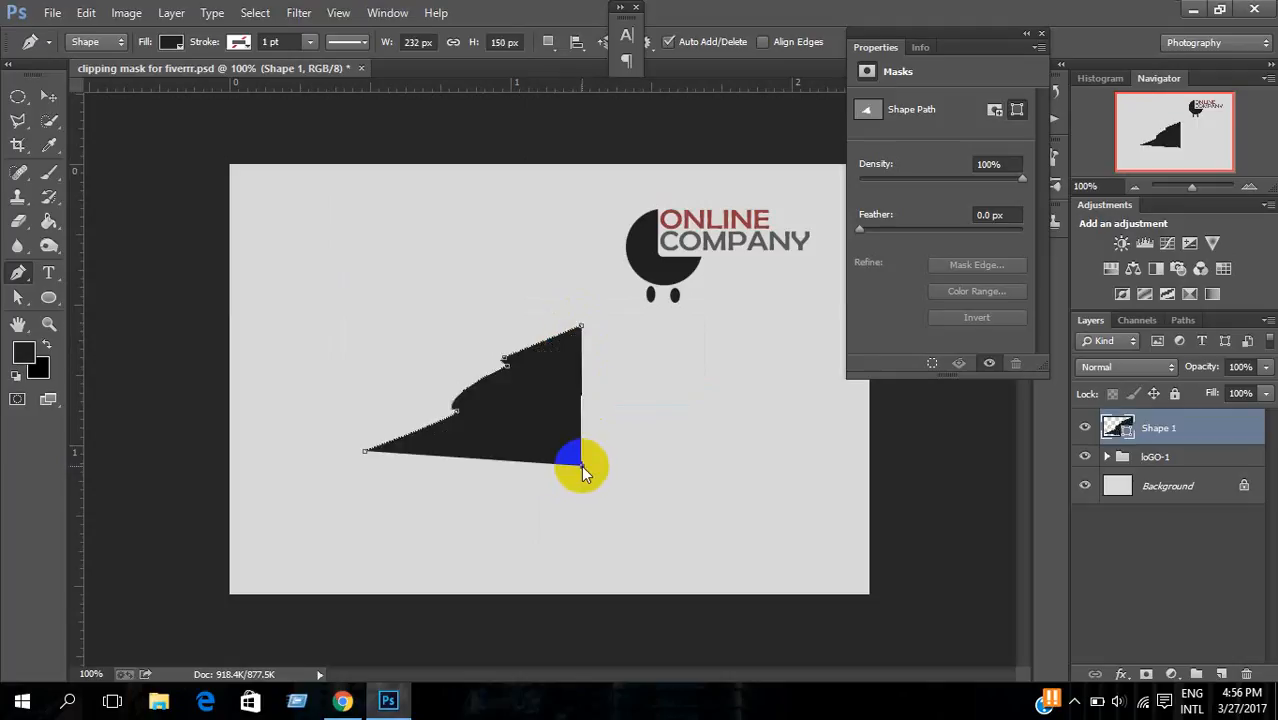
{"action": "left_click", "coordinate": [363, 452]}
Step: Move the finished half-roof shape slightly left and down on the card
{"action": "left_click", "coordinate": [48, 97]}
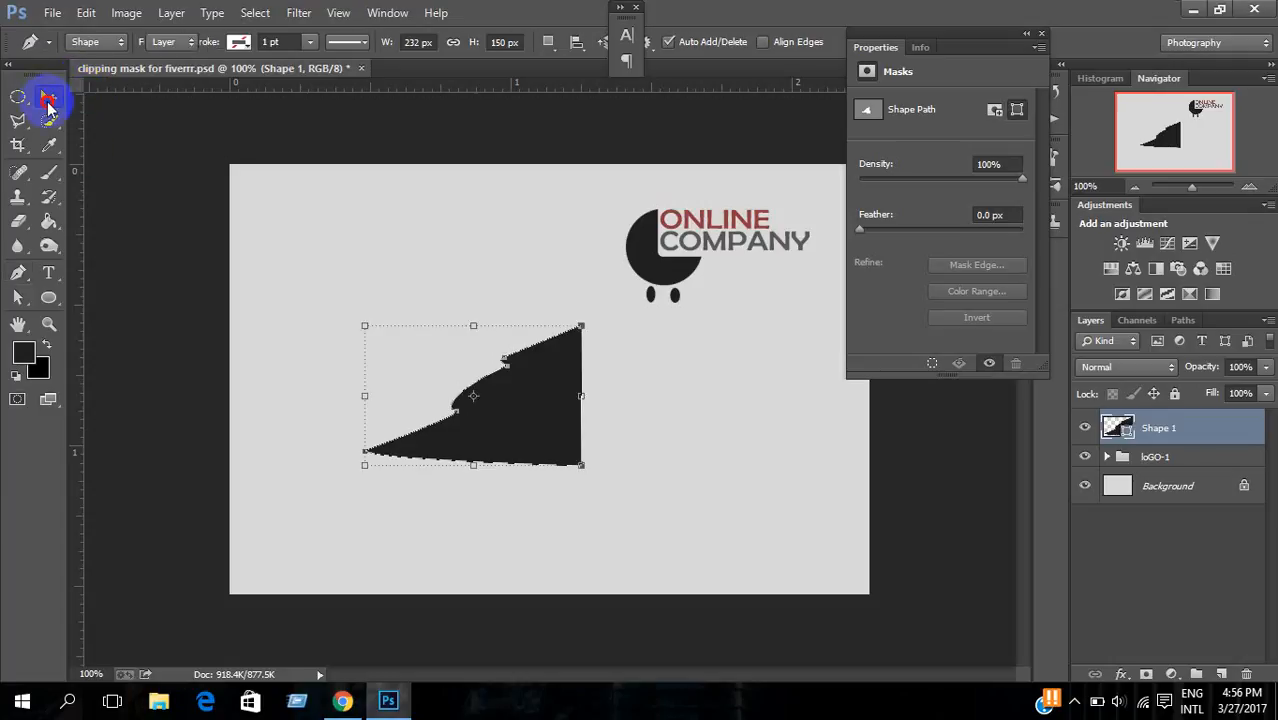
{"action": "left_click", "coordinate": [185, 255]}
{"action": "left_click_drag", "start_coordinate": [553, 422], "coordinate": [483, 441]}
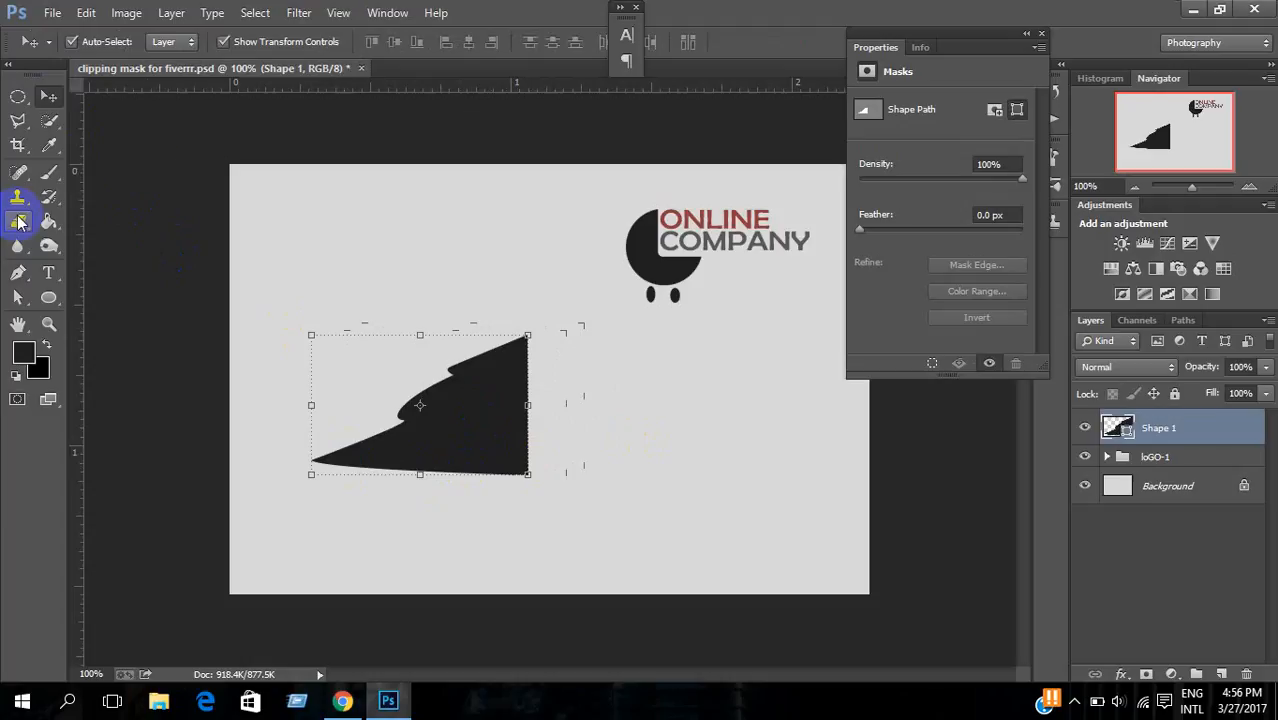
{"action": "left_click", "coordinate": [484, 470]}
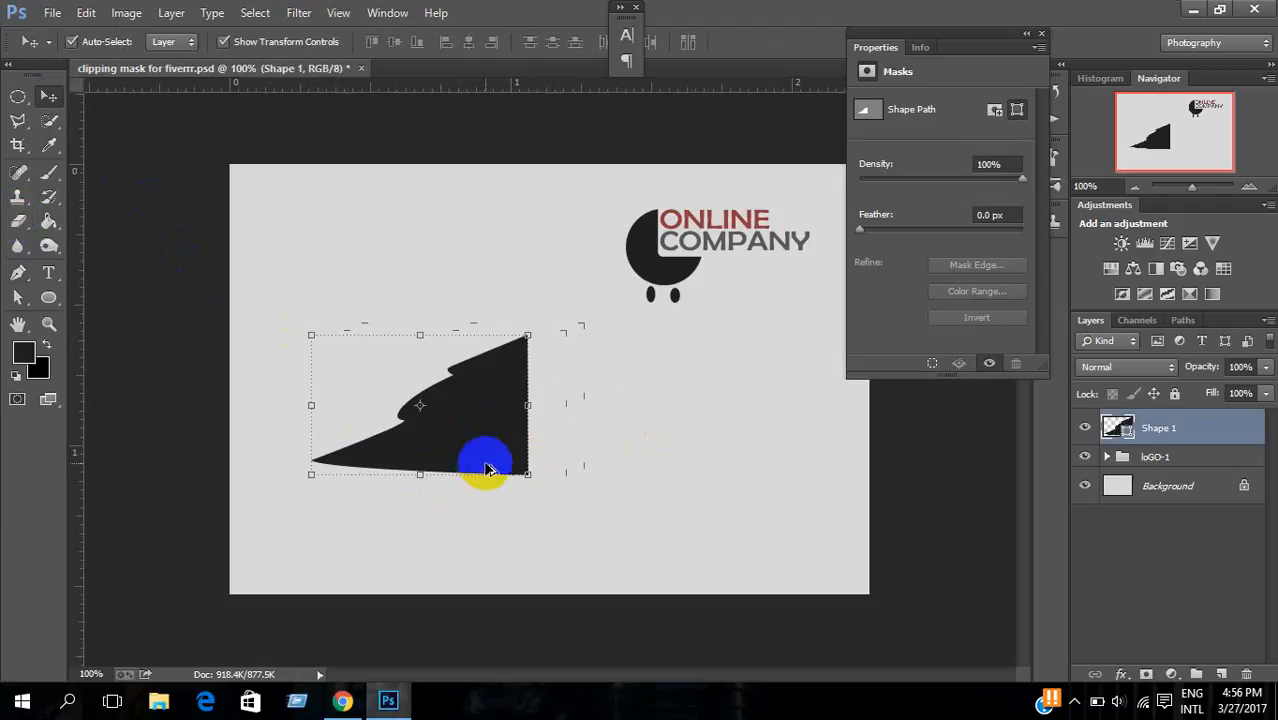
{"action": "left_click_drag", "start_coordinate": [486, 470], "coordinate": [500, 412]}
Step: Duplicate the half-roof shape and mirror the copy horizontally across its vertical edge, at about 105% width, to form a symmetrical roof
{"action": "key", "text": "ctrl+j"}
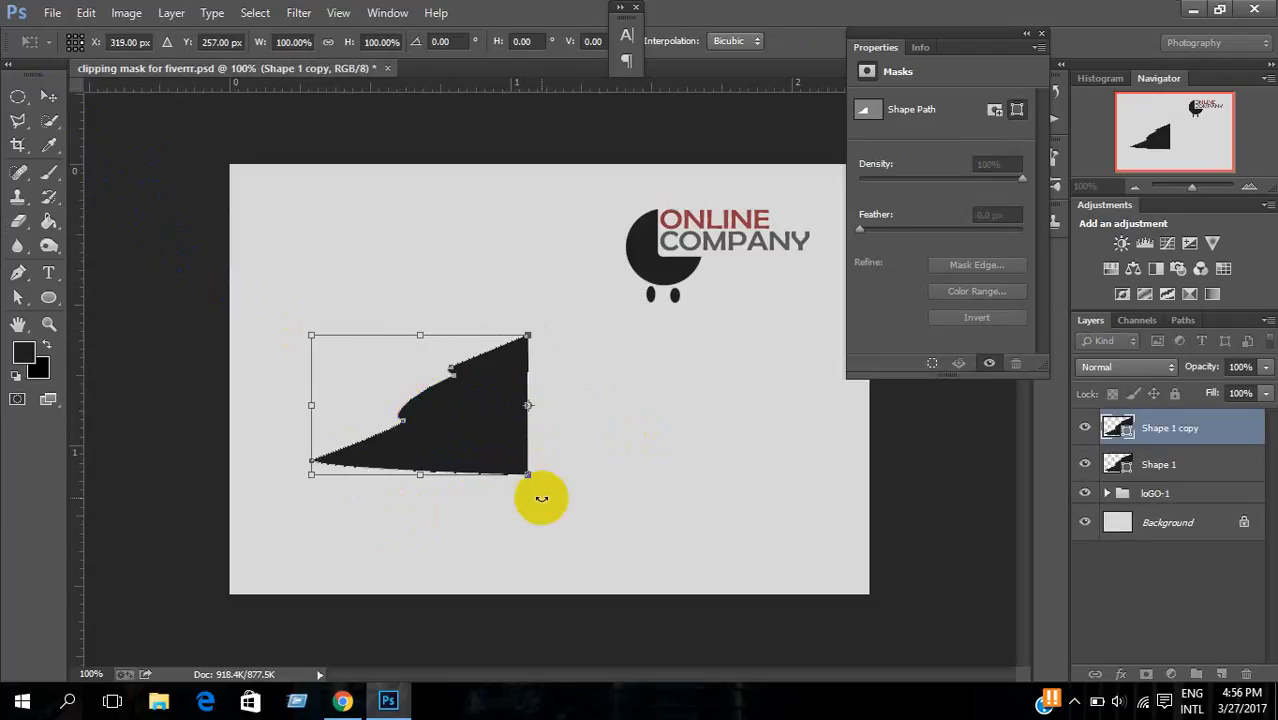
{"action": "left_click_drag", "start_coordinate": [542, 499], "coordinate": [551, 565]}
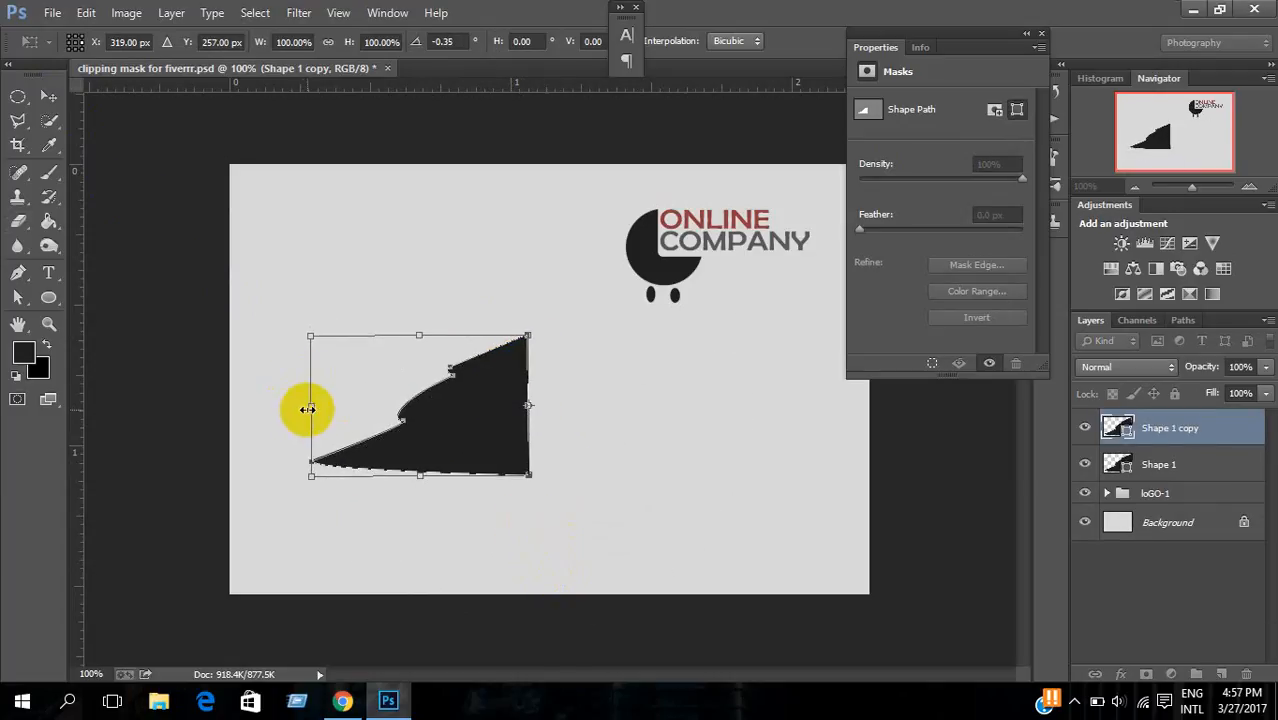
{"action": "left_click_drag", "start_coordinate": [308, 408], "coordinate": [753, 399]}
{"action": "double_click", "coordinate": [662, 448]}
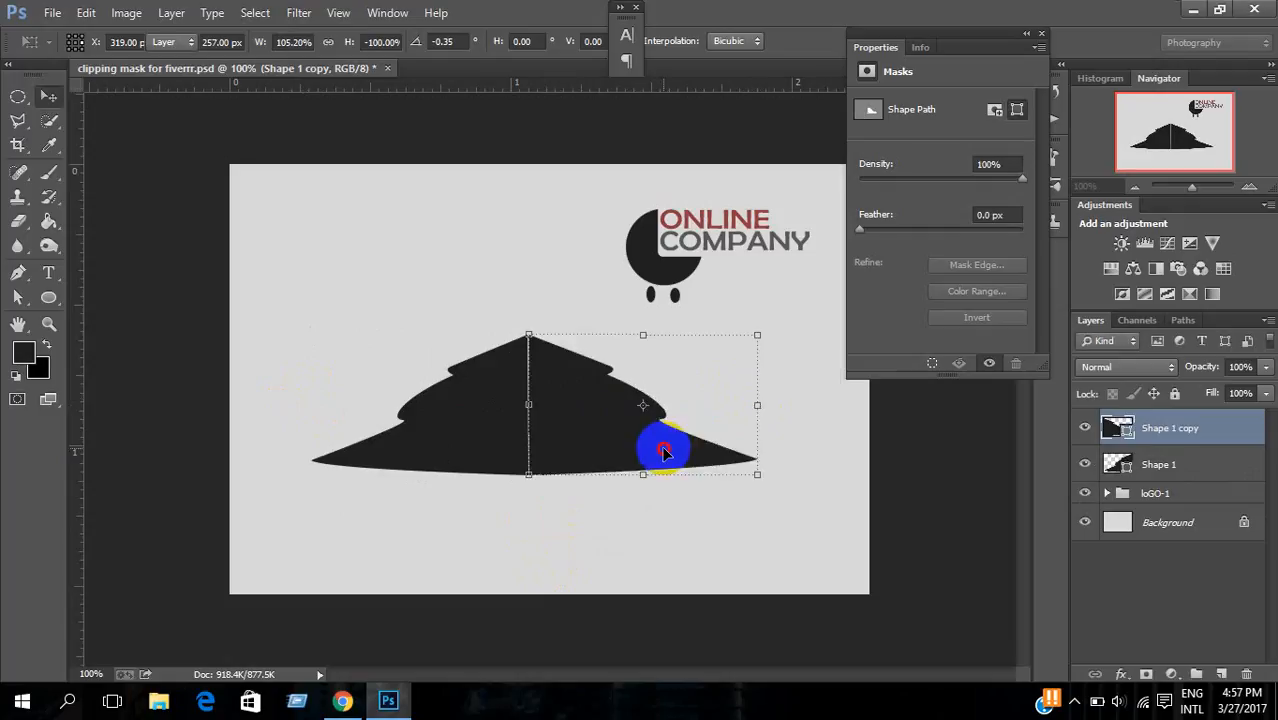
Step: Shift the mirrored copy slightly left to close the thin gap between the two roof halves
{"action": "left_click", "coordinate": [18, 96]}
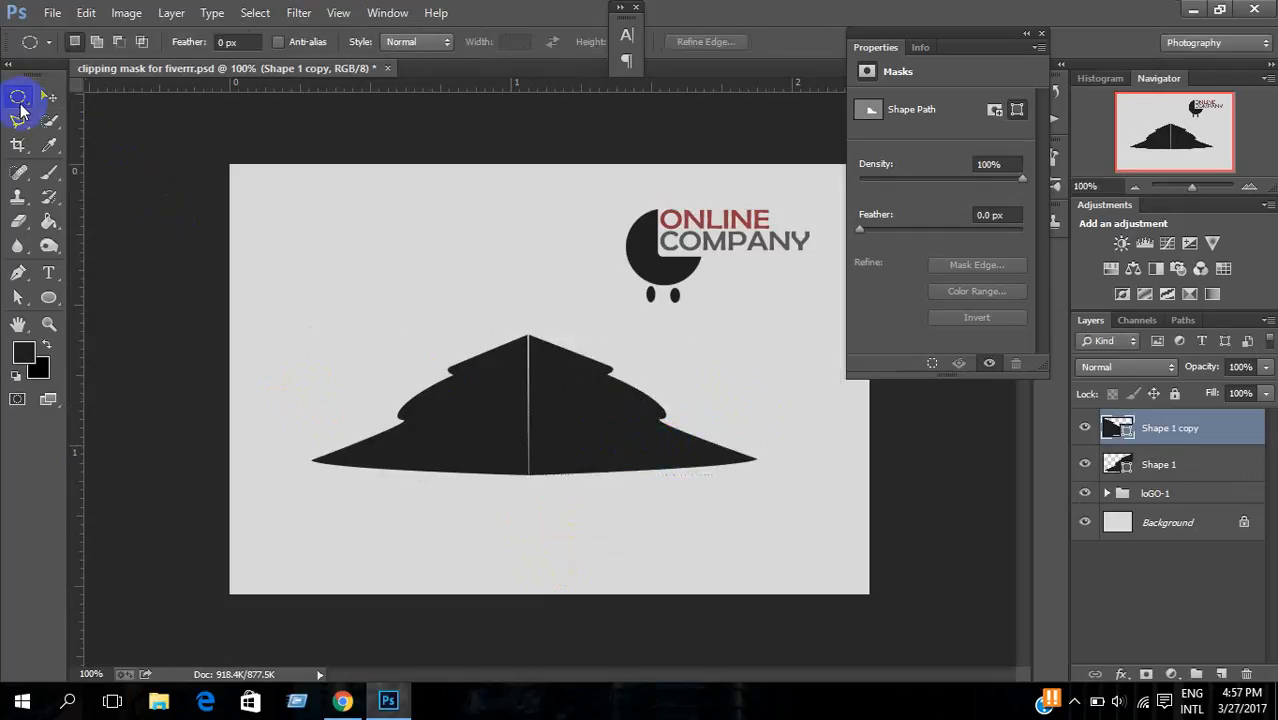
{"action": "left_click_drag", "start_coordinate": [442, 284], "coordinate": [645, 575]}
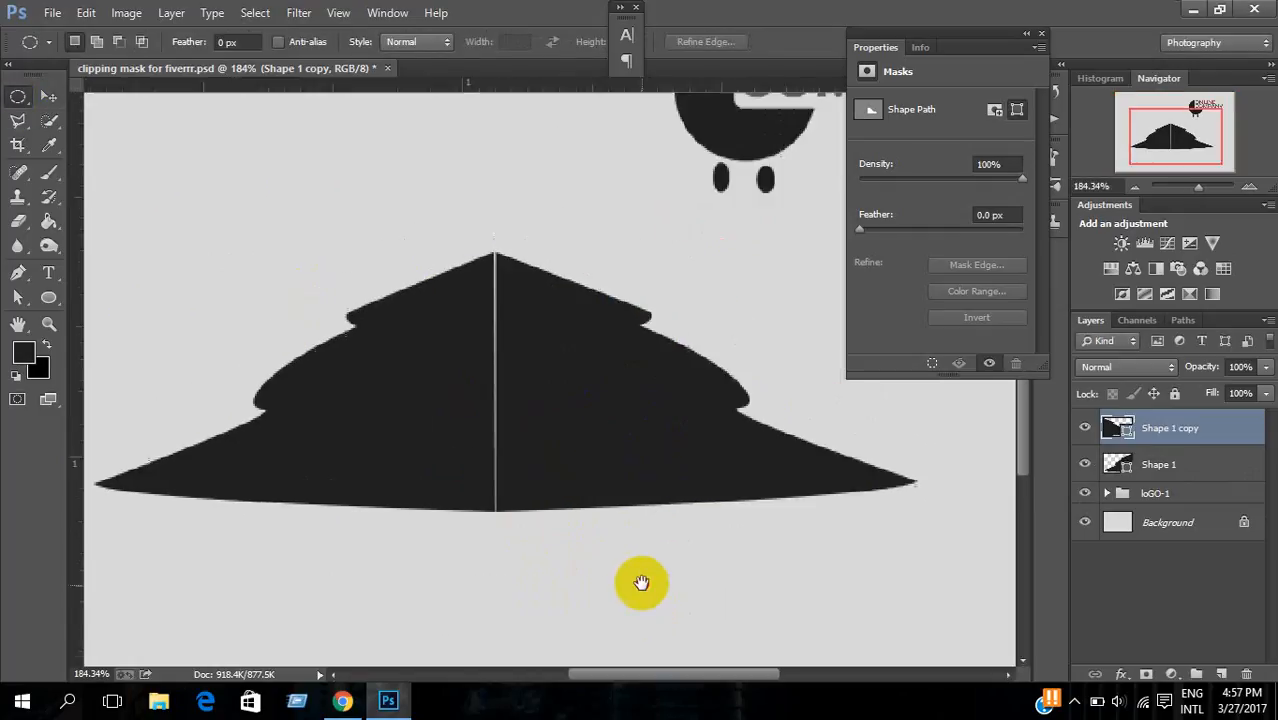
{"action": "left_click", "coordinate": [48, 96]}
{"action": "left_click_drag", "start_coordinate": [521, 314], "coordinate": [522, 324]}
{"action": "key", "text": "Up"}
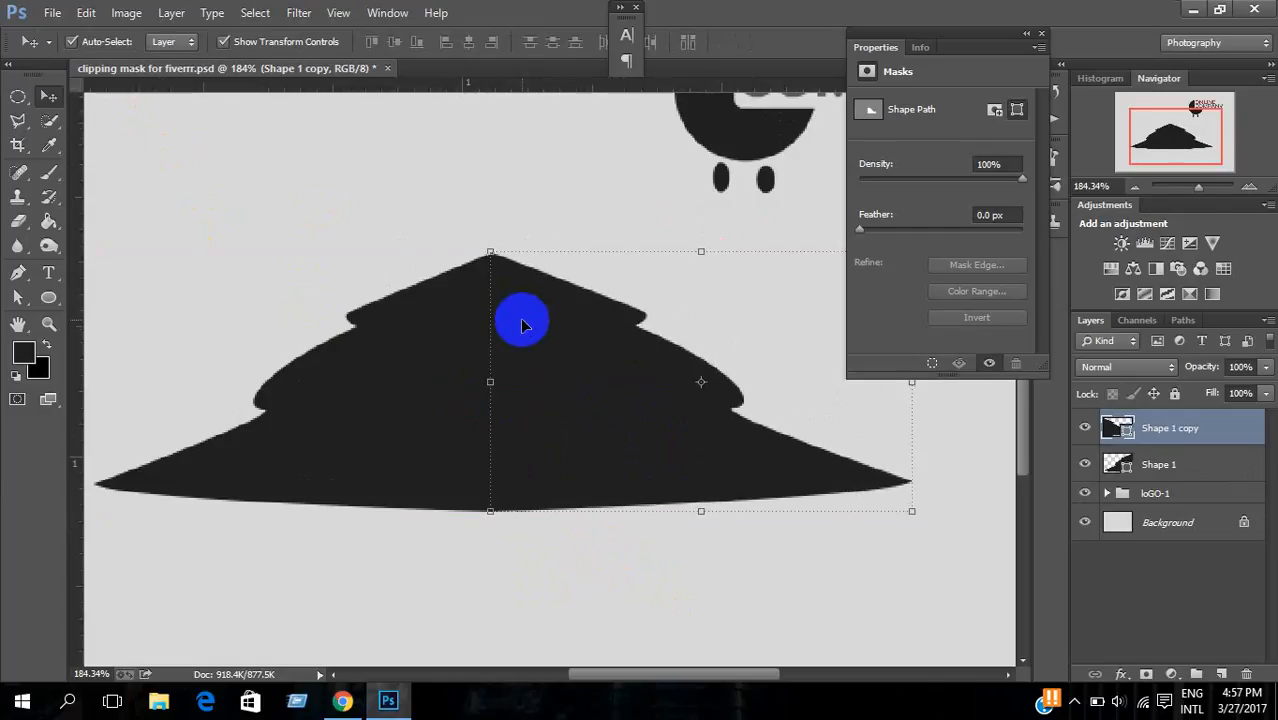
Step: Select both roof-half layers, Shape 1 and Shape 1 copy, and merge them into one shape layer
{"action": "left_click", "coordinate": [19, 97]}
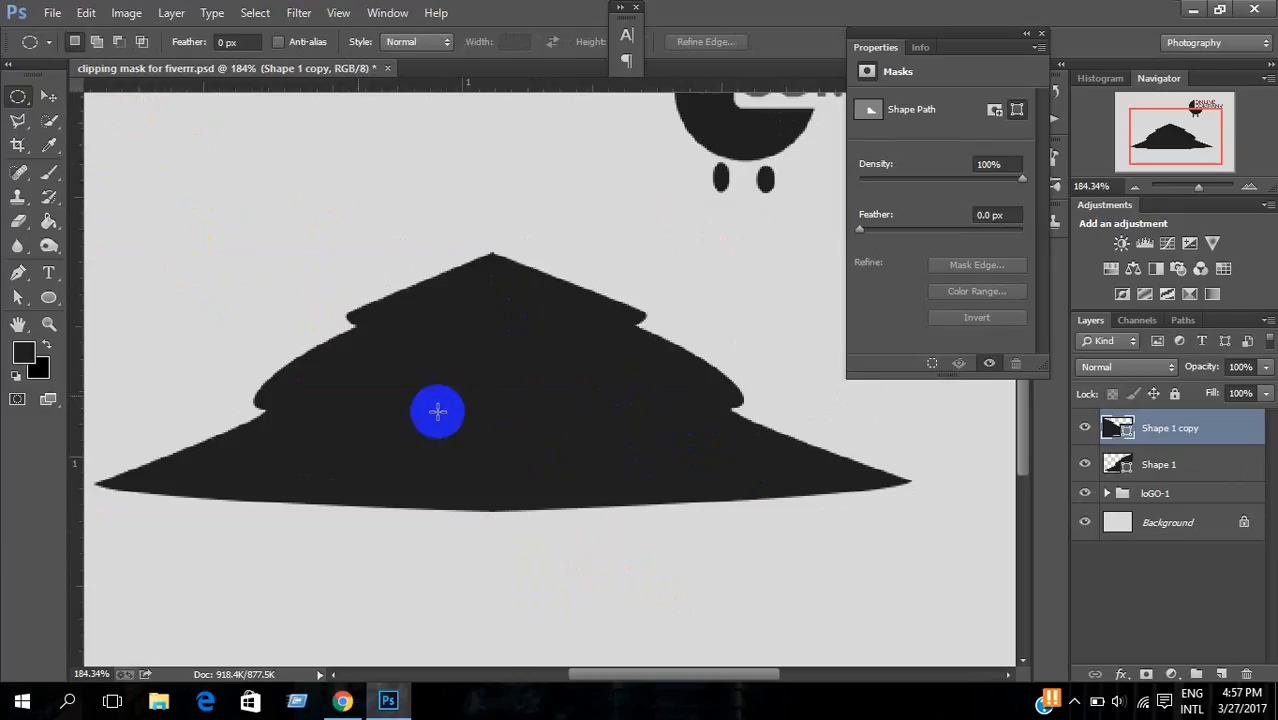
{"action": "left_click", "coordinate": [48, 96]}
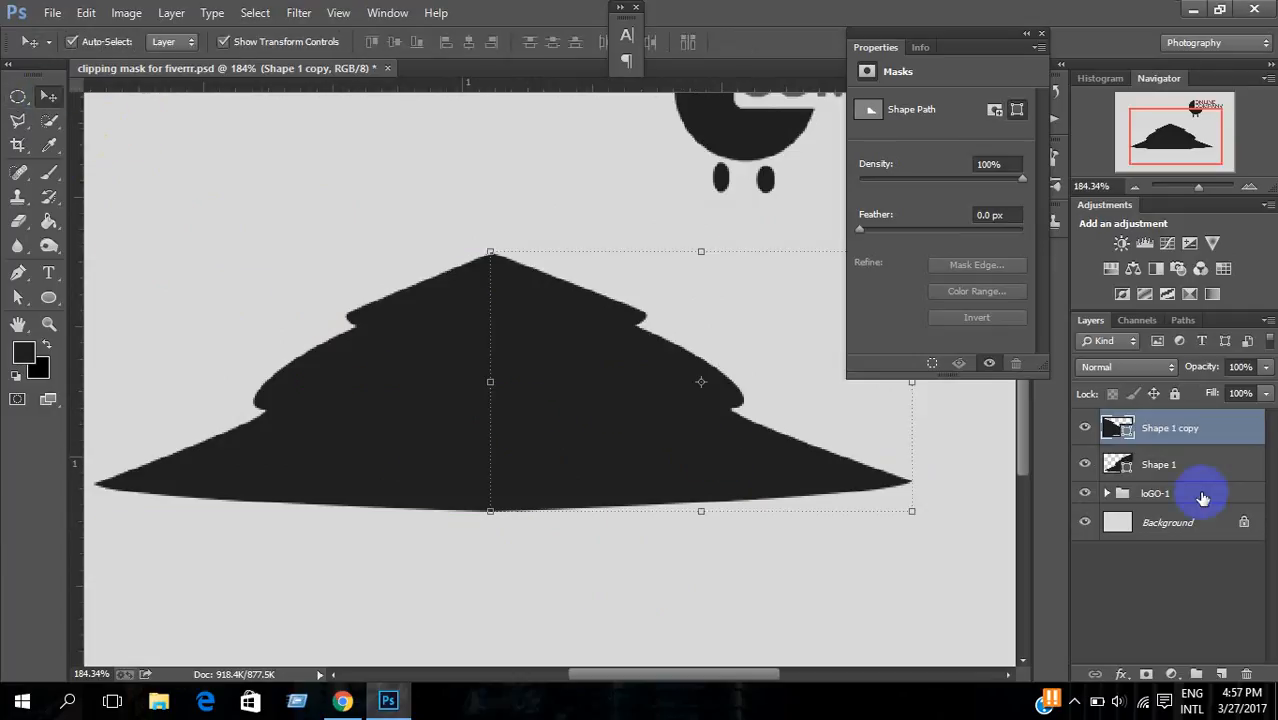
{"action": "left_click", "coordinate": [1186, 466], "text": "shift"}
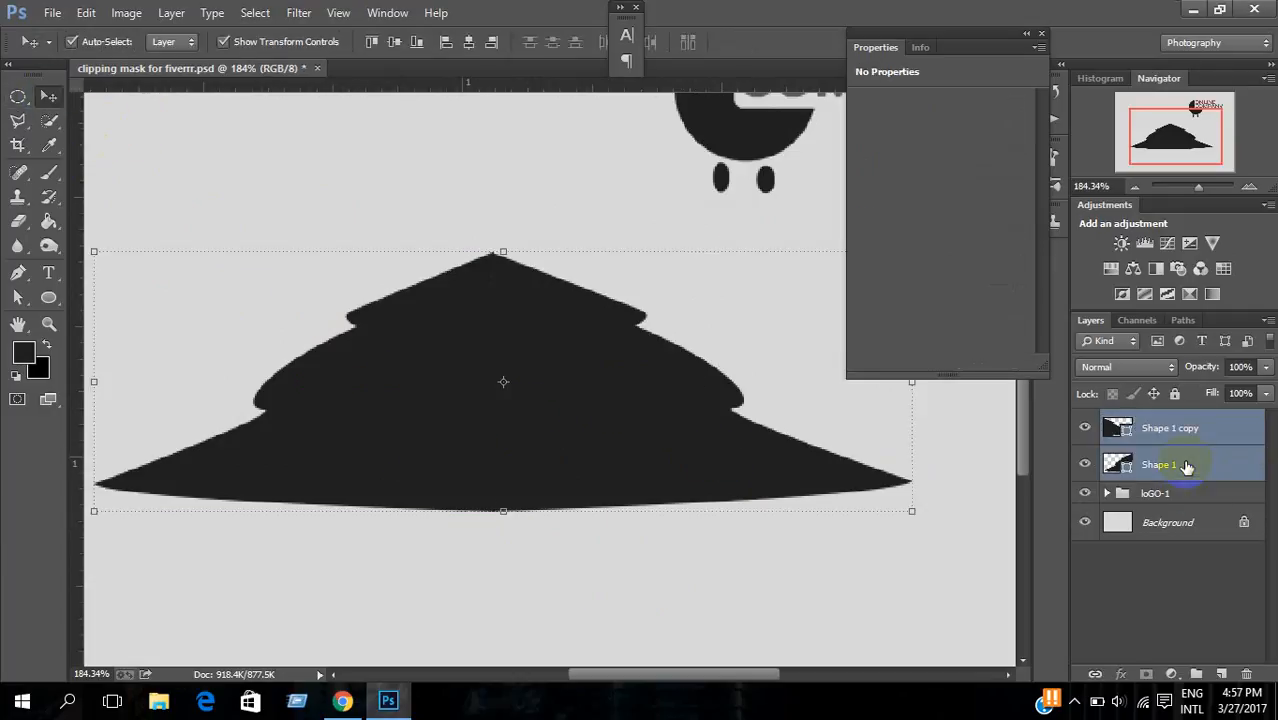
{"action": "key", "text": "ctrl+e"}
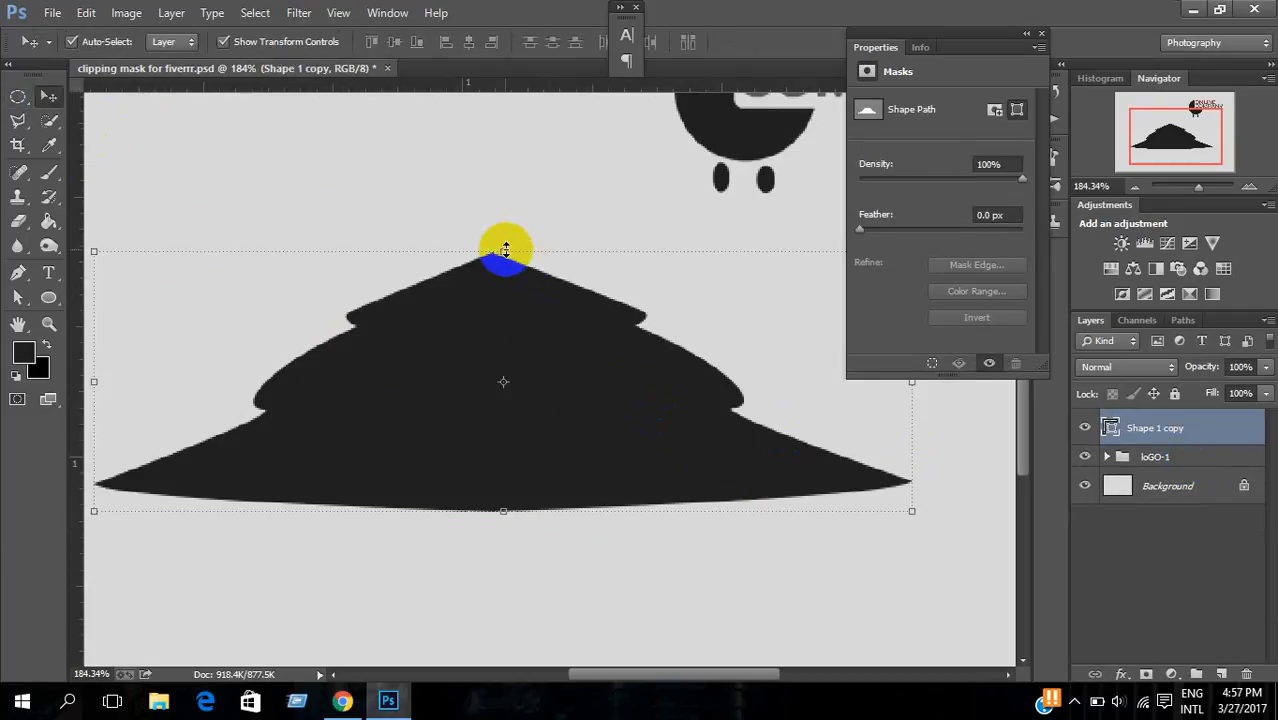
Step: Scale the merged roof shape down to about 317 by 100 px and move it slightly upward
{"action": "key", "text": "ctrl+t"}
{"action": "left_click_drag", "start_coordinate": [912, 511], "coordinate": [776, 485]}
{"action": "left_click_drag", "start_coordinate": [562, 408], "coordinate": [530, 352]}
{"action": "double_click", "coordinate": [571, 428]}
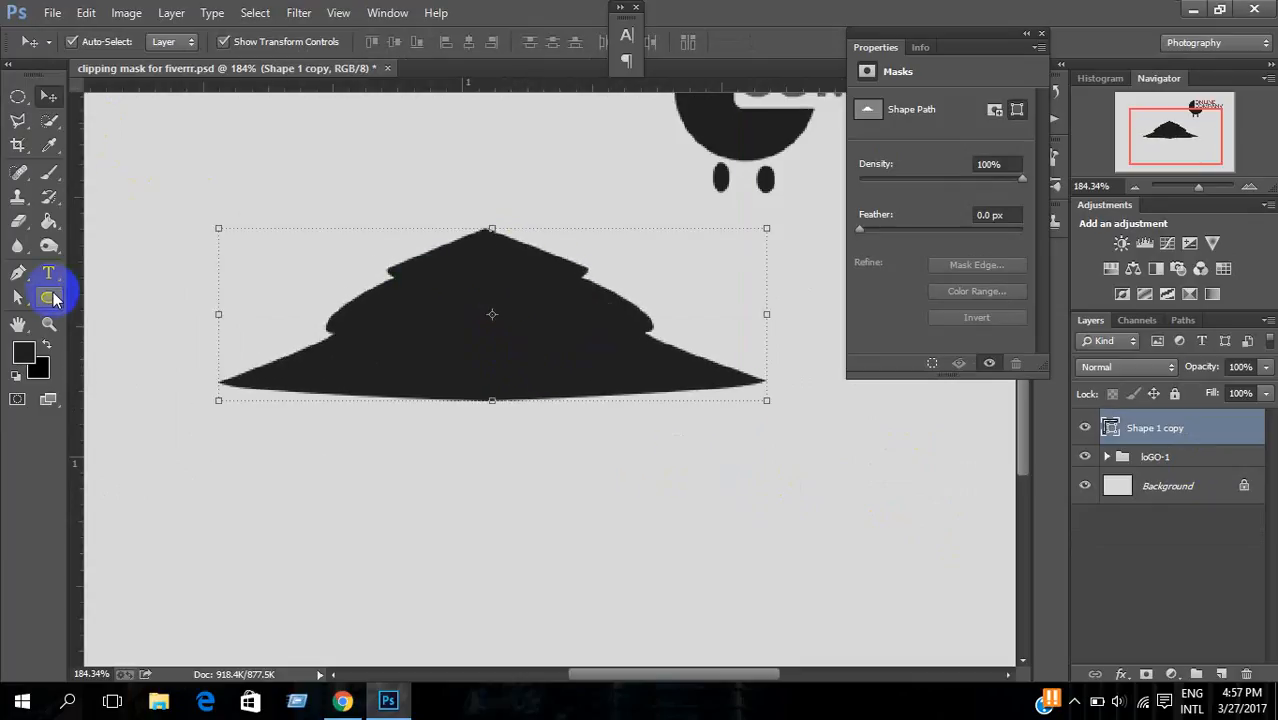
Step: Try subtracting a flat ellipse about 295 by 40 px from the roof shape's base, and undo the cut
{"action": "left_click", "coordinate": [49, 297]}
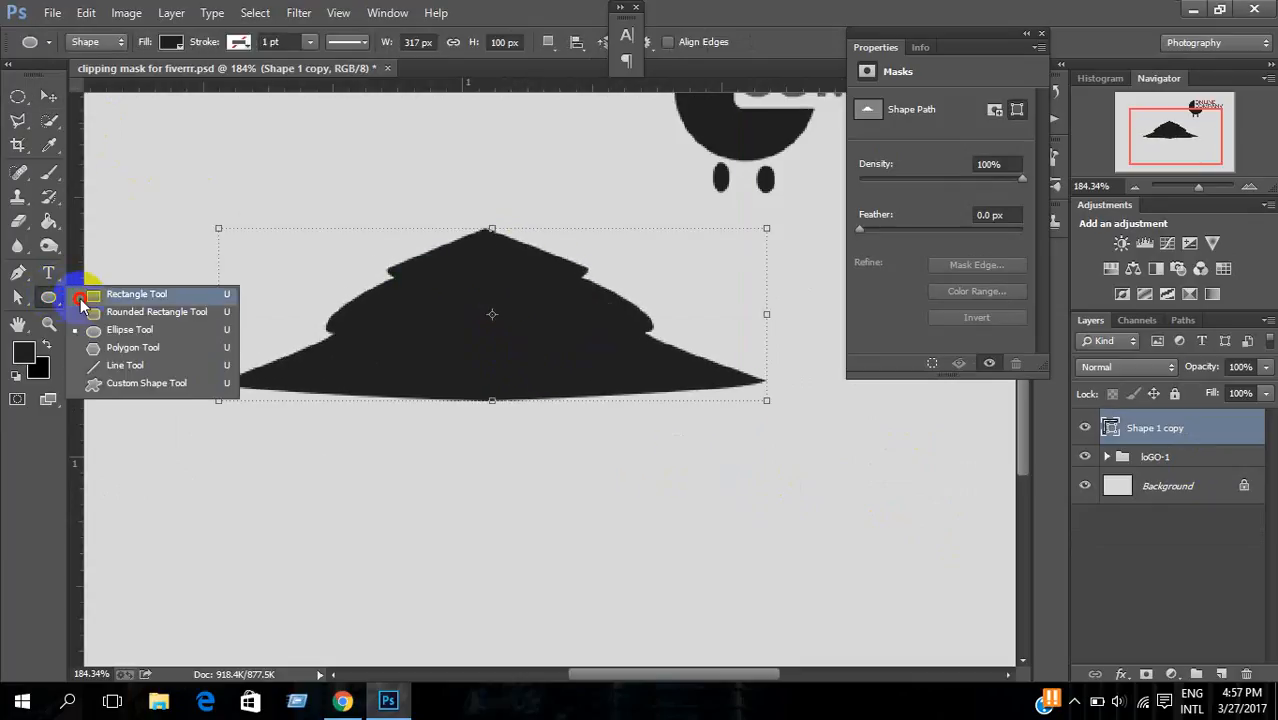
{"action": "left_click", "coordinate": [129, 329]}
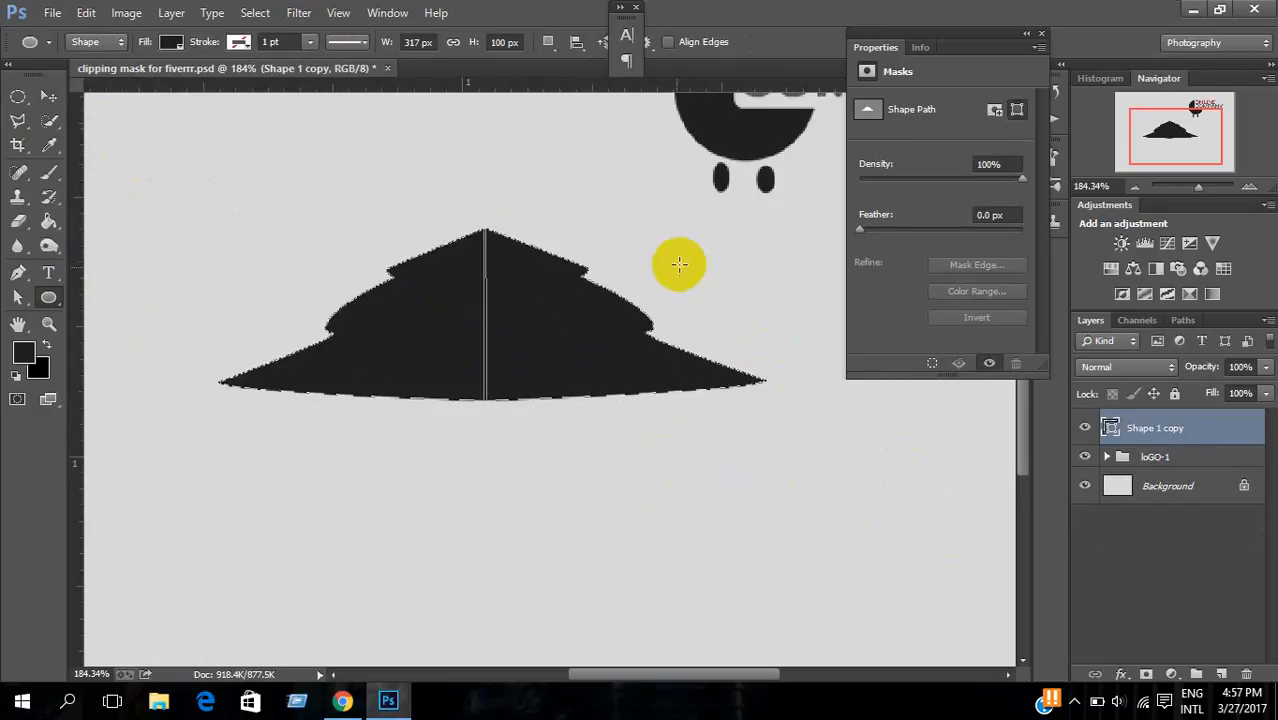
{"action": "left_click", "coordinate": [548, 42]}
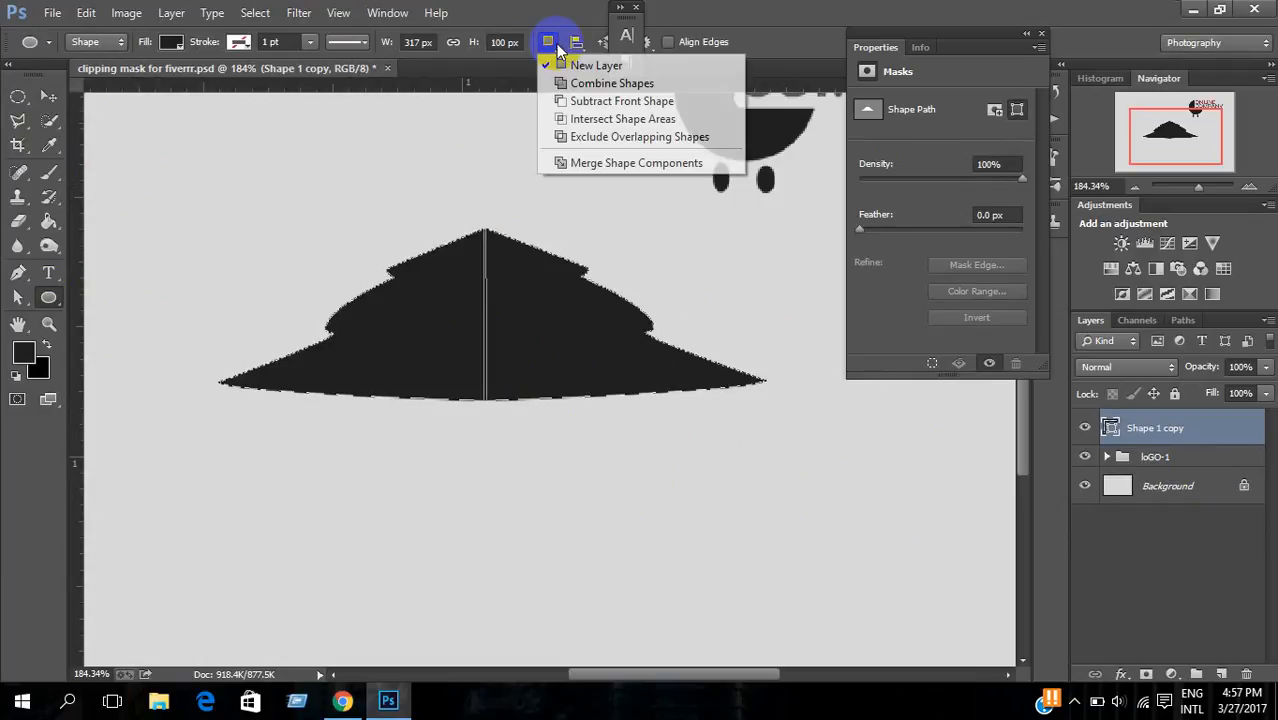
{"action": "left_click", "coordinate": [605, 101]}
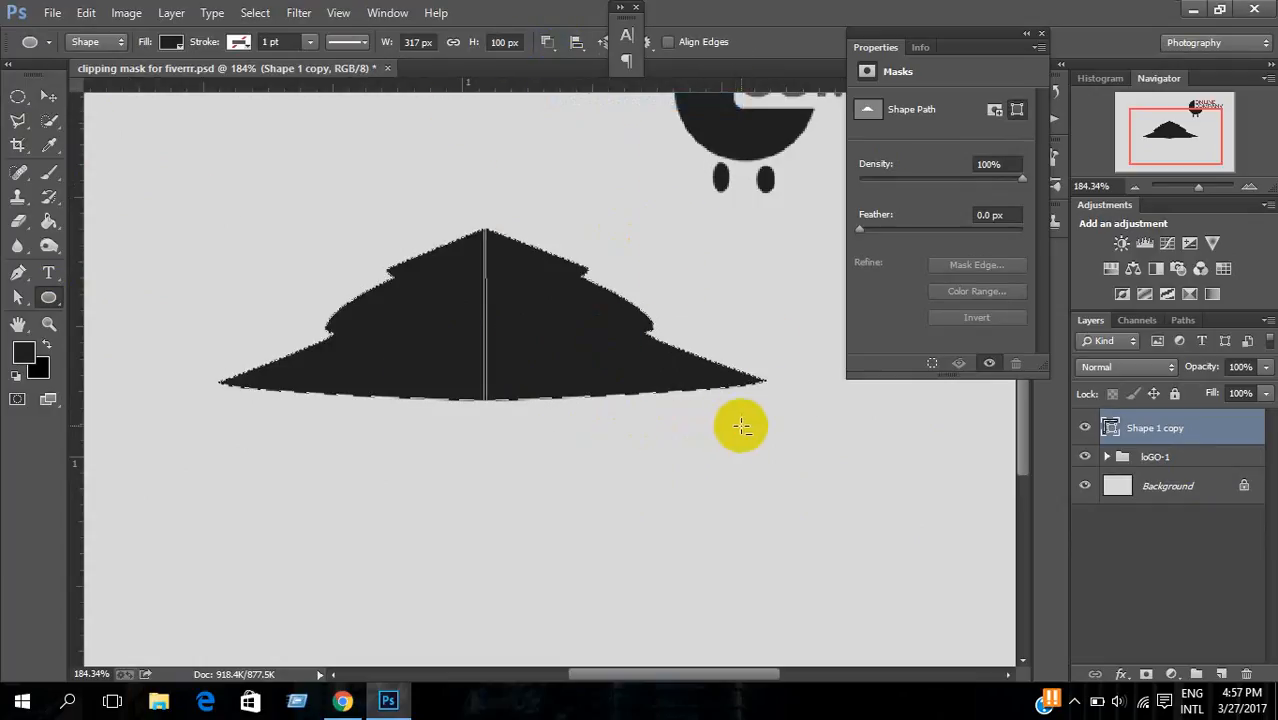
{"action": "left_click_drag", "start_coordinate": [740, 427], "coordinate": [232, 358]}
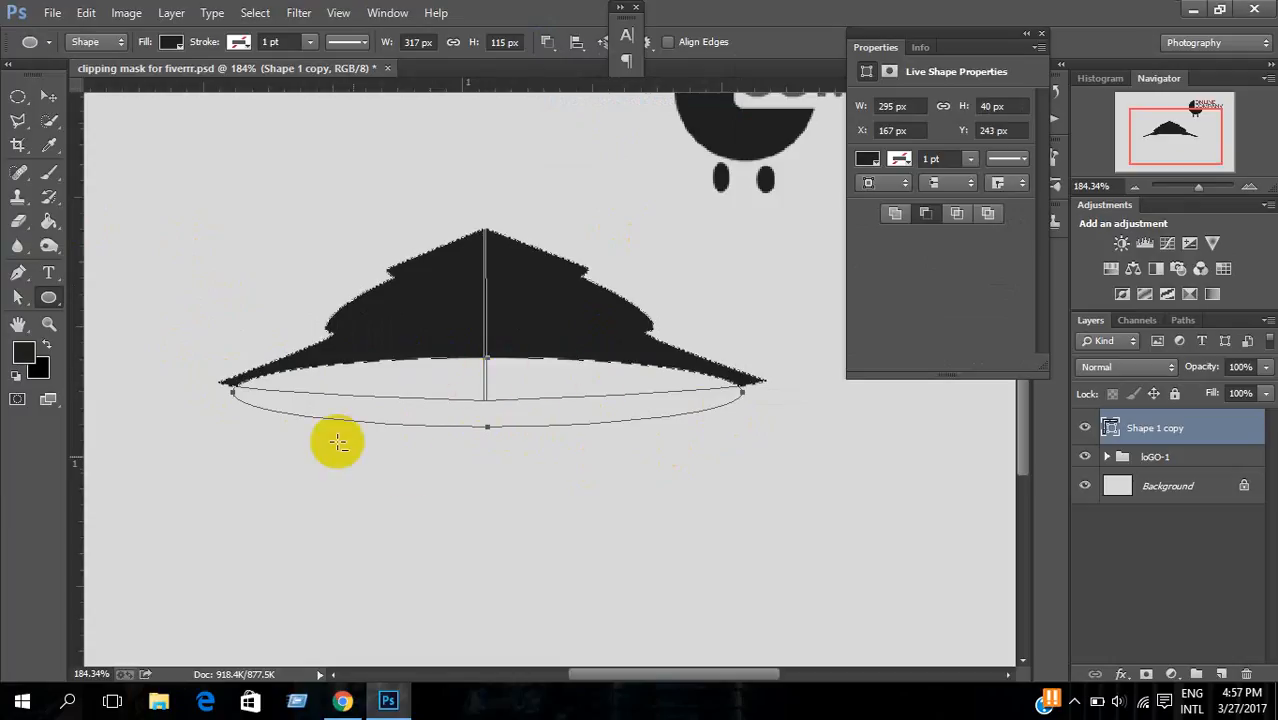
{"action": "left_click", "coordinate": [48, 96]}
{"action": "left_click", "coordinate": [571, 365]}
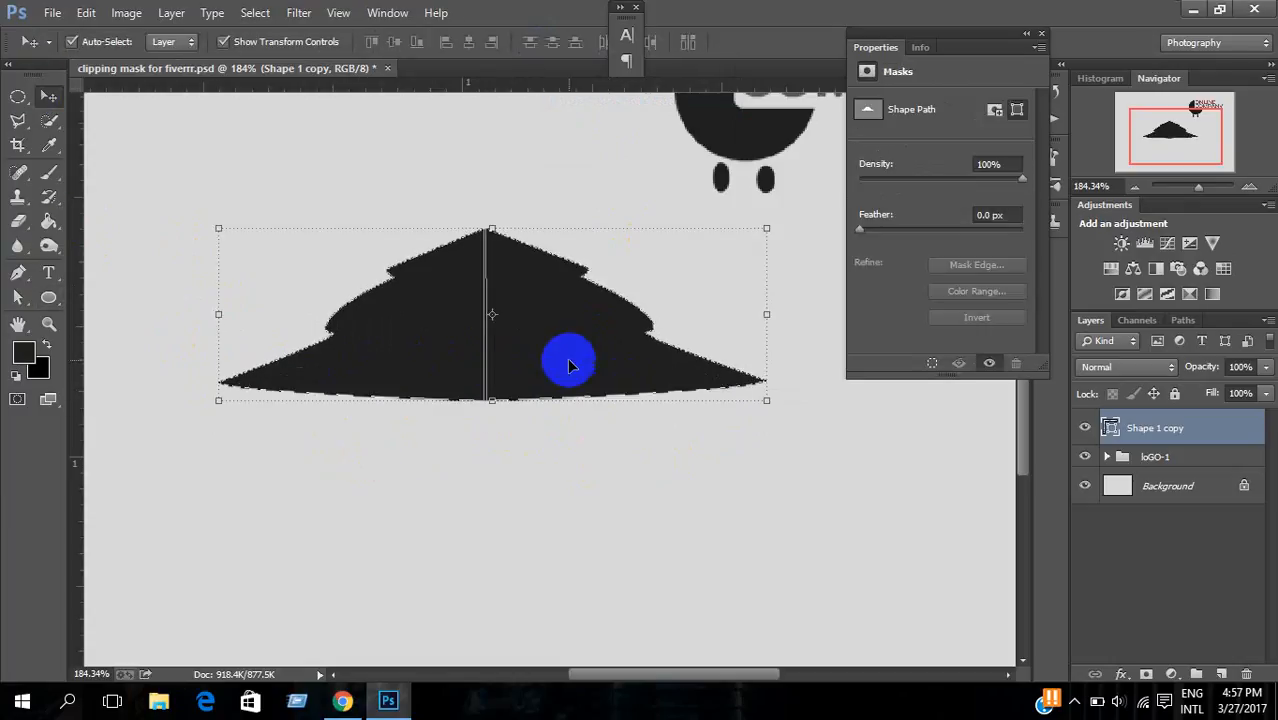
{"action": "left_click", "coordinate": [49, 271]}
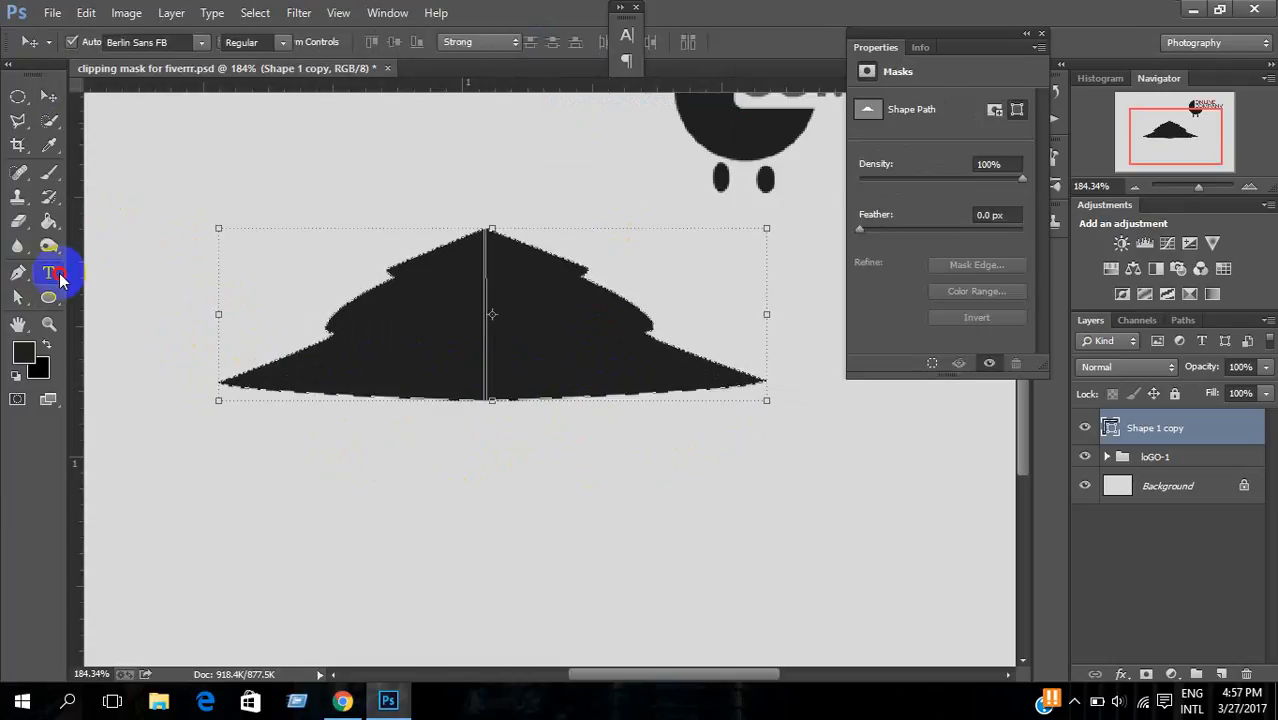
{"action": "left_click", "coordinate": [48, 297]}
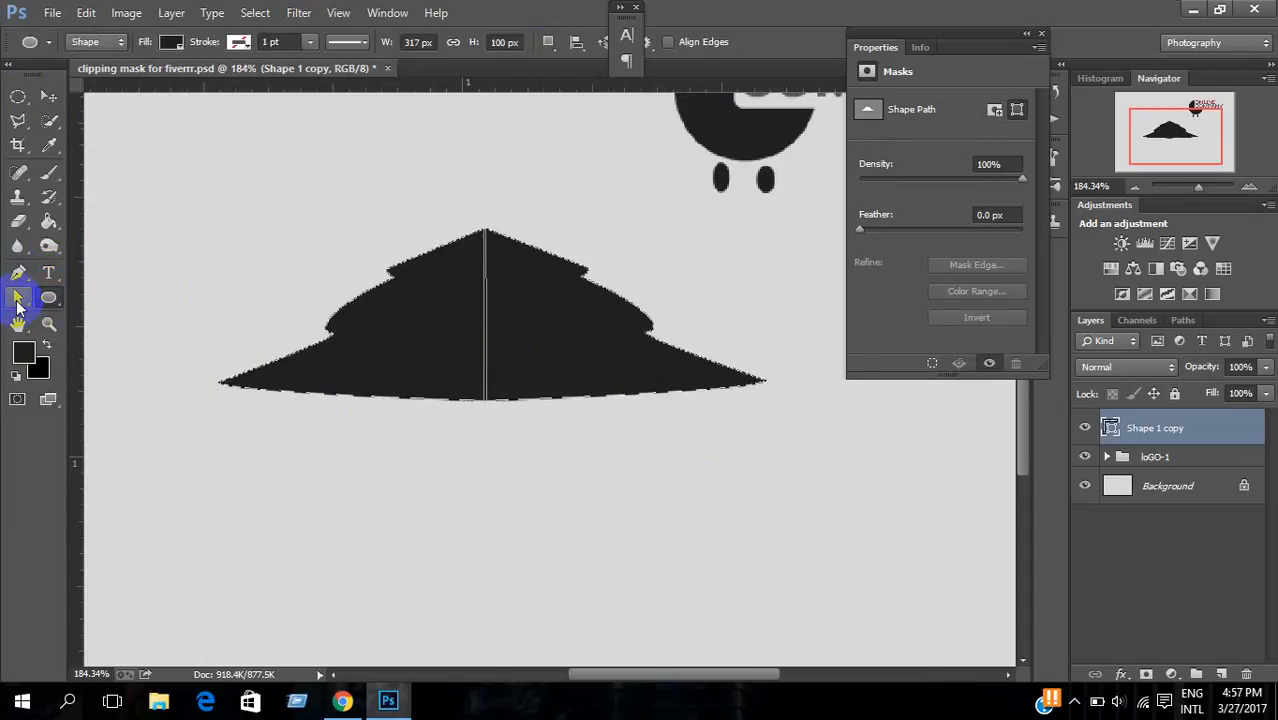
{"action": "left_click_drag", "start_coordinate": [17, 305], "coordinate": [70, 323]}
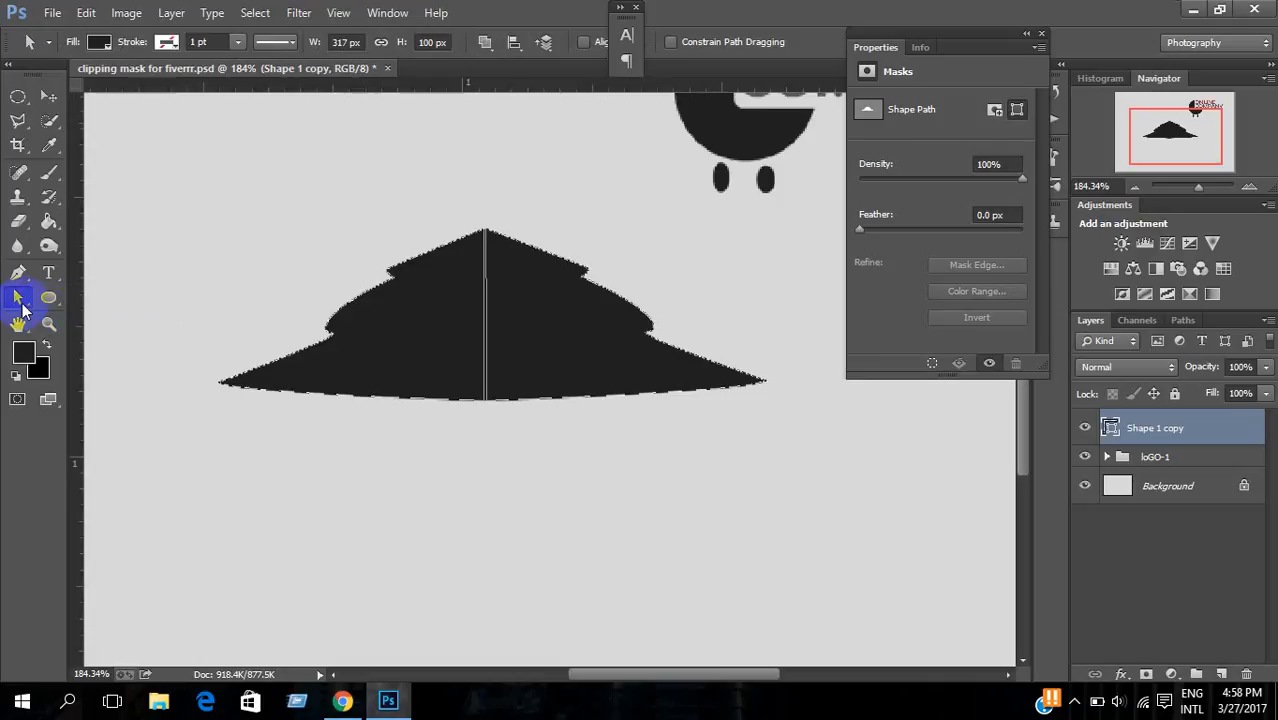
{"action": "left_click_drag", "start_coordinate": [22, 310], "coordinate": [80, 312]}
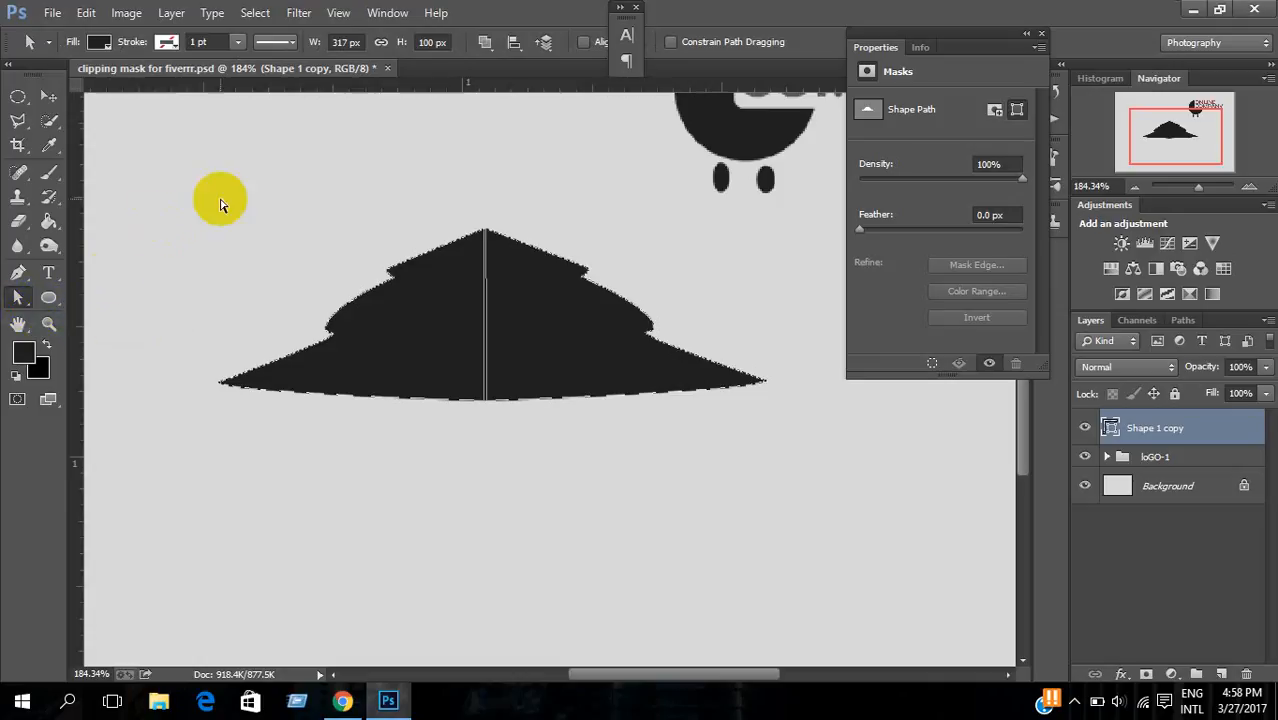
Step: Try subtracting a wider, flatter ellipse about 336 by 32 px from the roof shape's base
{"action": "left_click", "coordinate": [48, 297]}
{"action": "left_click", "coordinate": [548, 42]}
{"action": "left_click", "coordinate": [577, 84]}
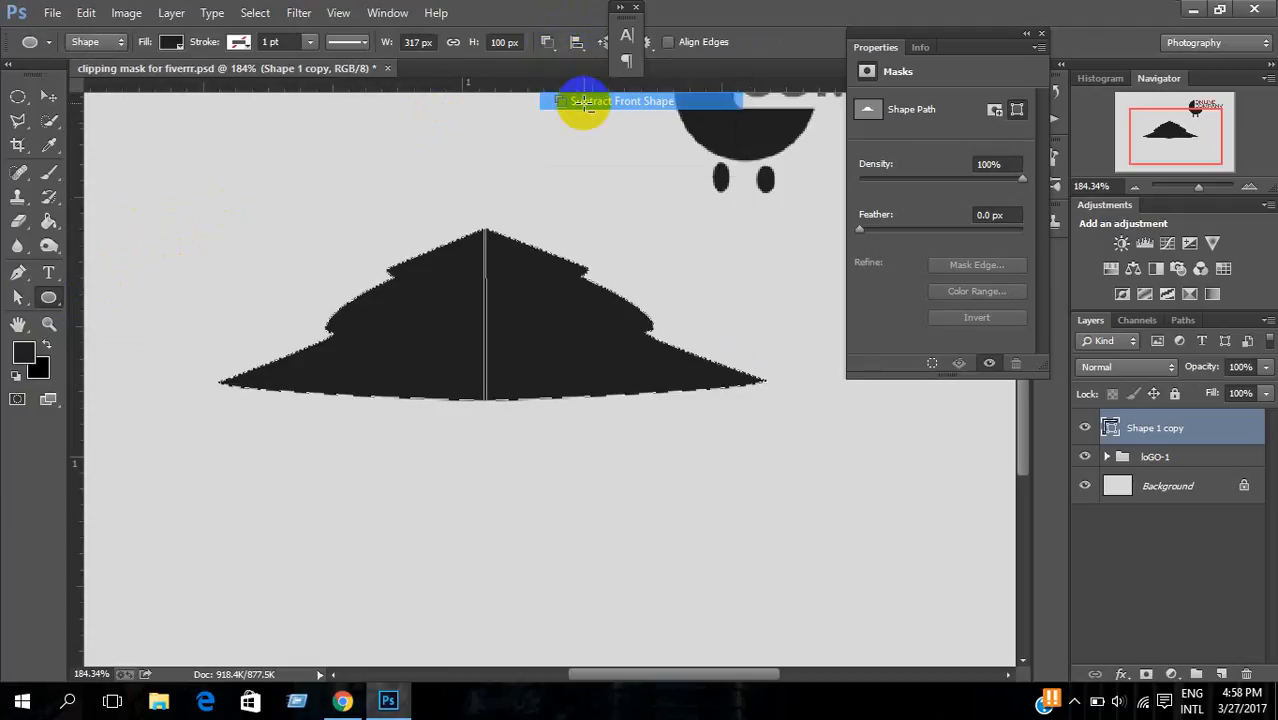
{"action": "left_click_drag", "start_coordinate": [773, 405], "coordinate": [201, 357]}
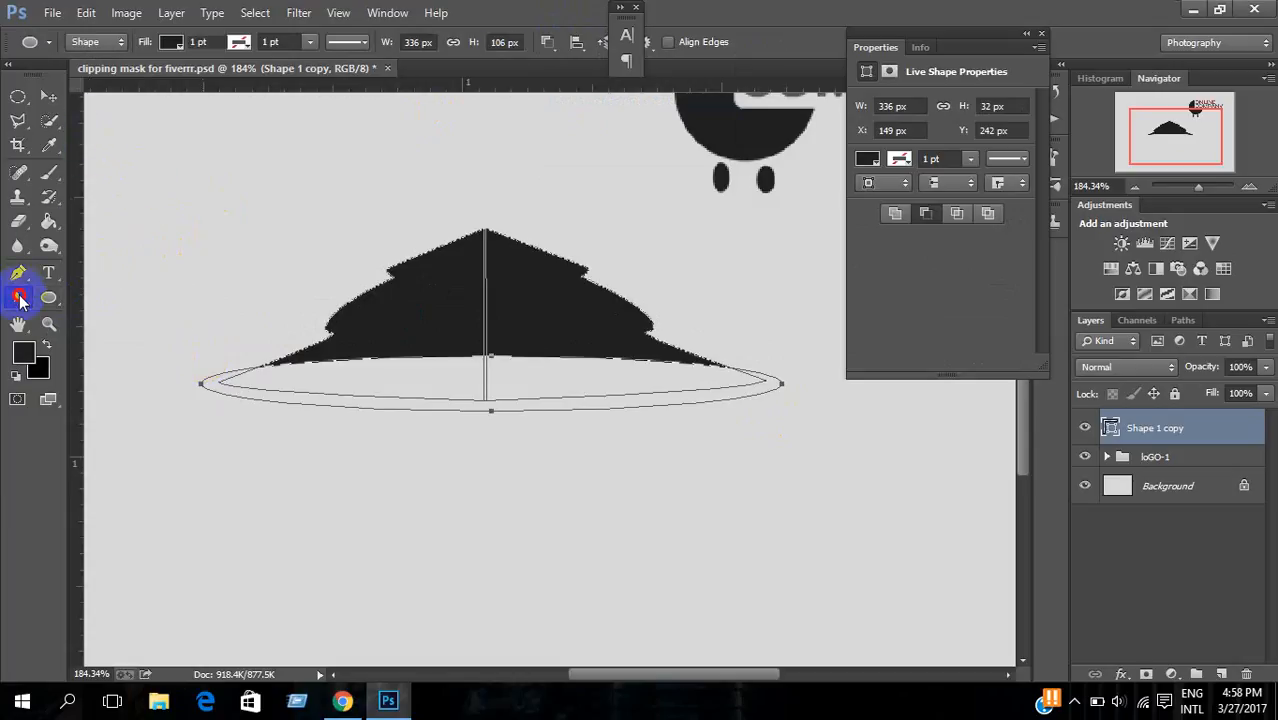
Step: Try shifting the subtracted ellipse slightly down to X 150 px, Y 245 px, and undo both the shift and the cut
{"action": "right_click", "coordinate": [20, 300]}
{"action": "left_click", "coordinate": [94, 292]}
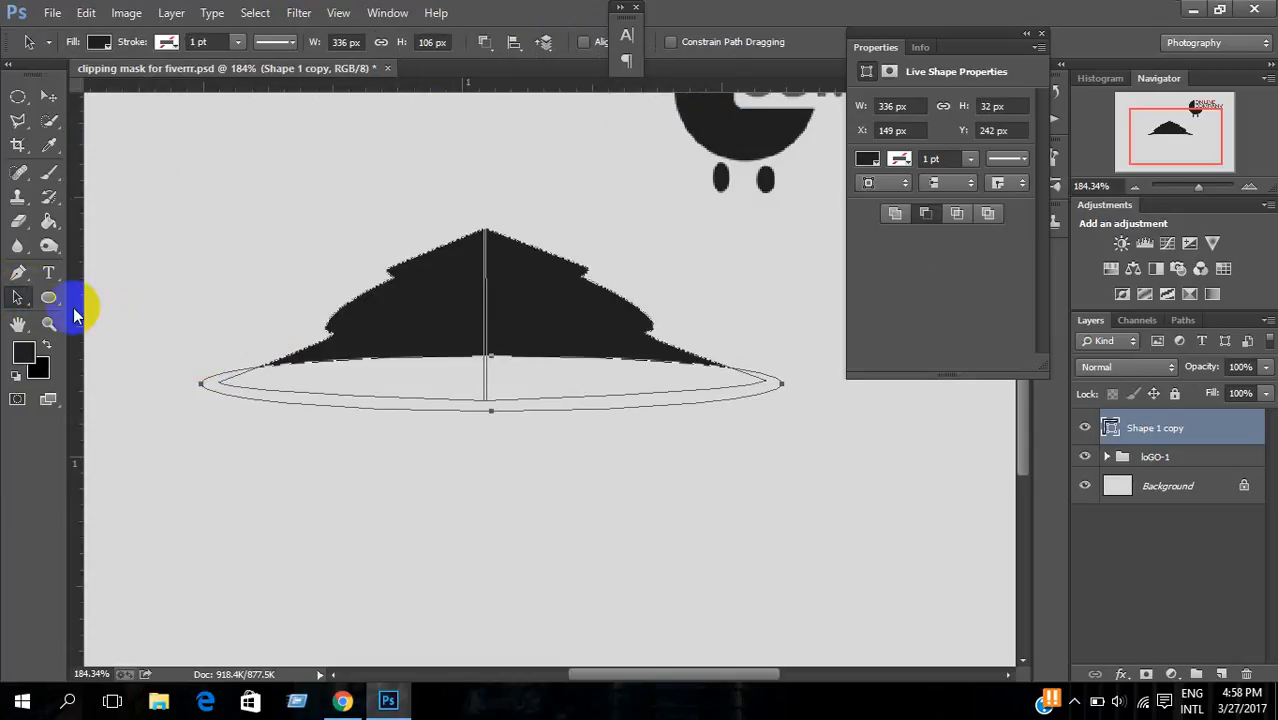
{"action": "right_click", "coordinate": [17, 297]}
{"action": "left_click", "coordinate": [94, 312]}
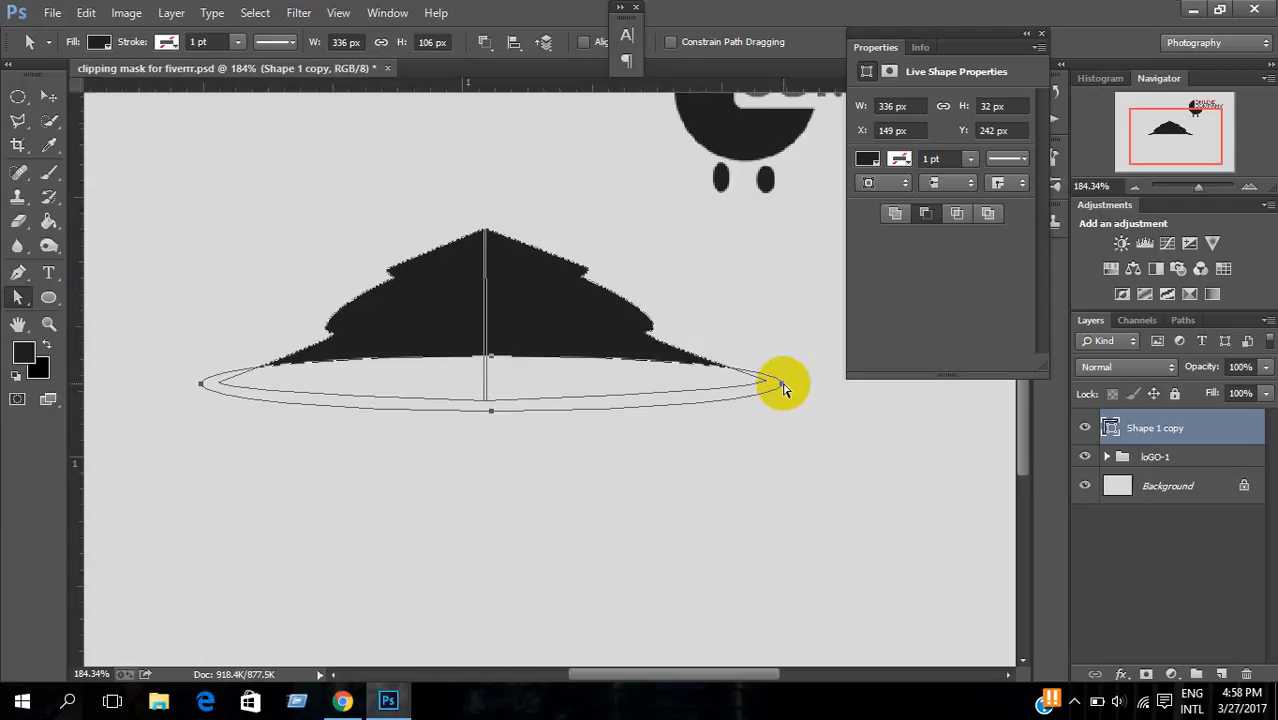
{"action": "mouse_move", "coordinate": [783, 388]}
{"action": "left_mouse_down"}
{"action": "mouse_move", "coordinate": [762, 380]}
{"action": "mouse_move", "coordinate": [784, 392]}
{"action": "left_mouse_up"}
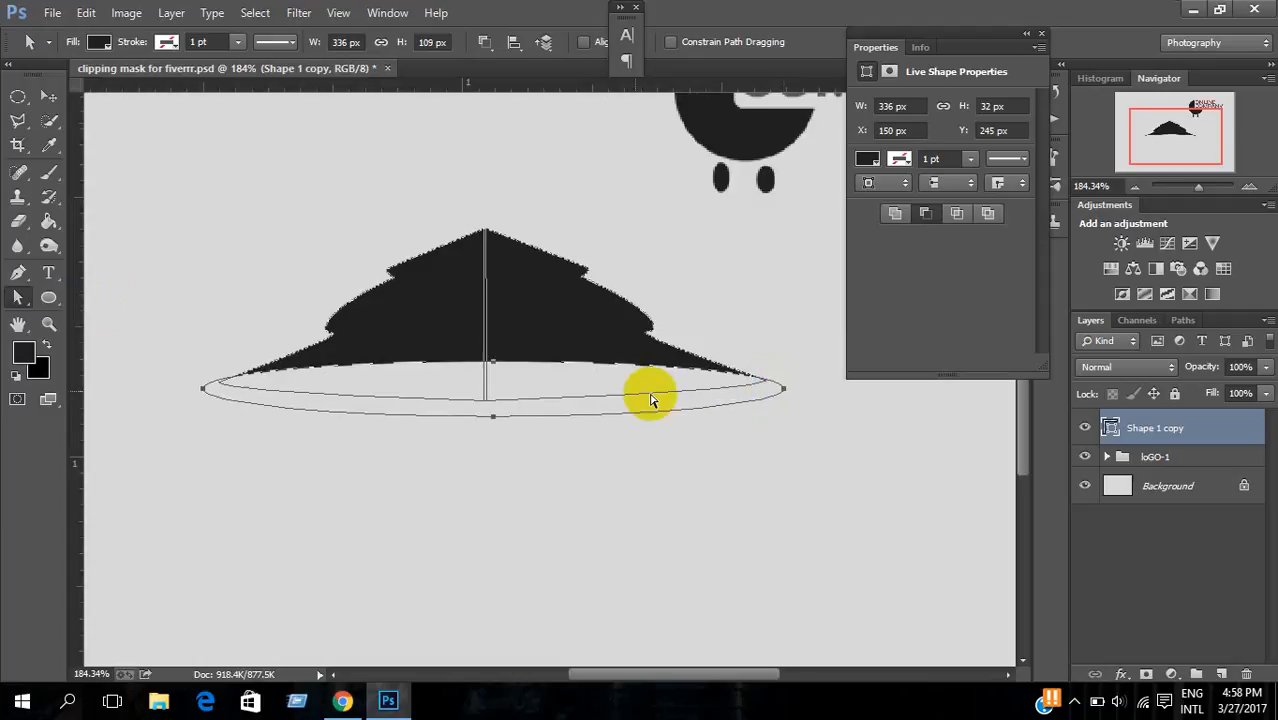
{"action": "left_click", "coordinate": [571, 403]}
{"action": "left_click", "coordinate": [765, 442]}
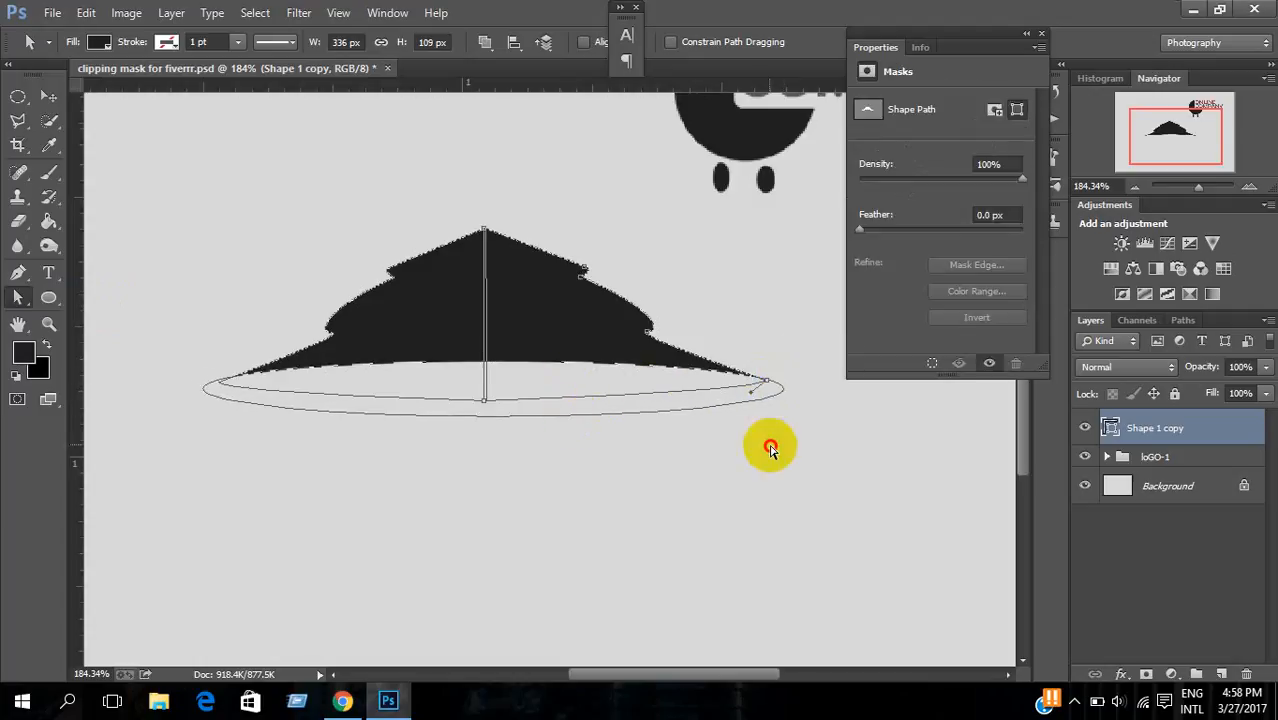
{"action": "left_click", "coordinate": [766, 392]}
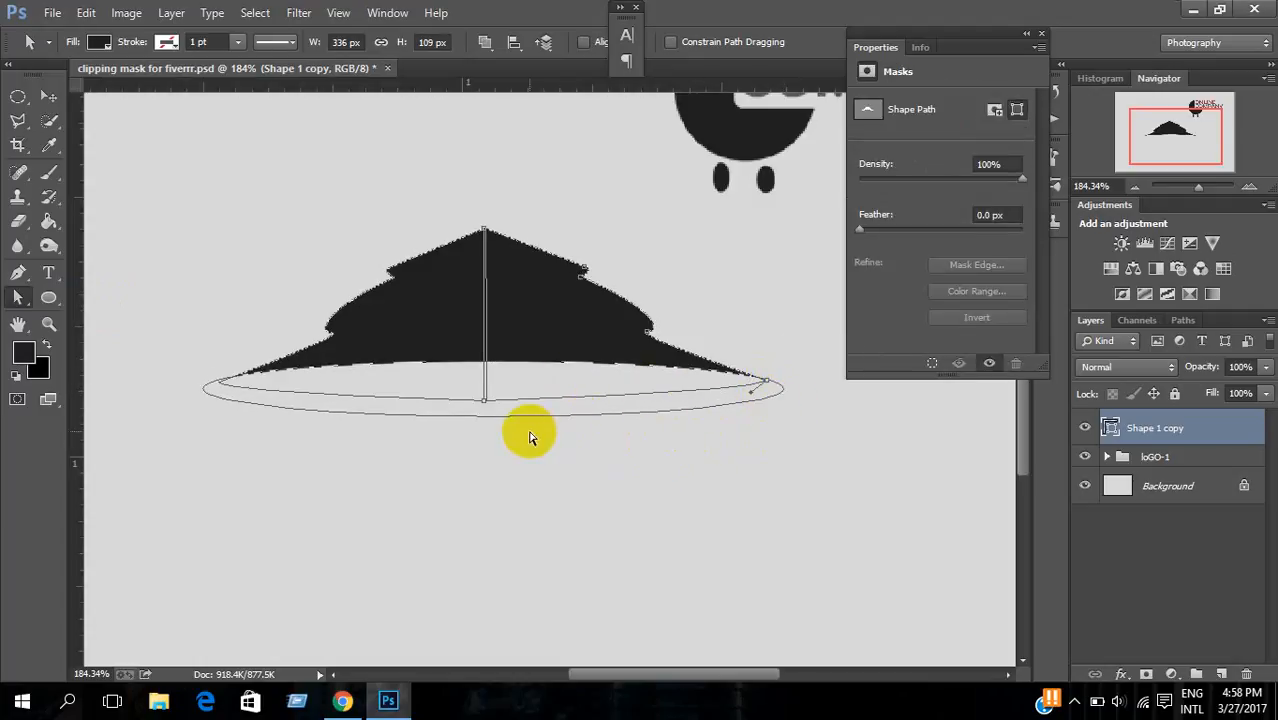
{"action": "left_click", "coordinate": [151, 268]}
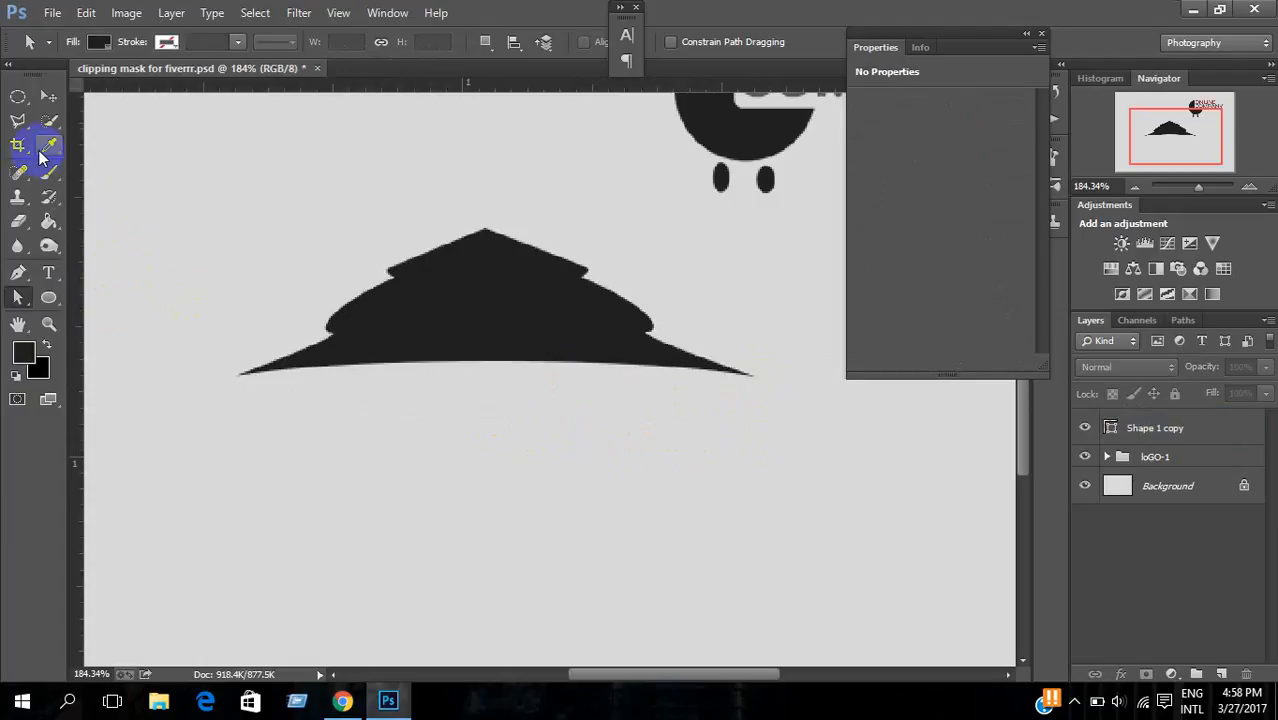
{"action": "key", "text": "ctrl+z"}
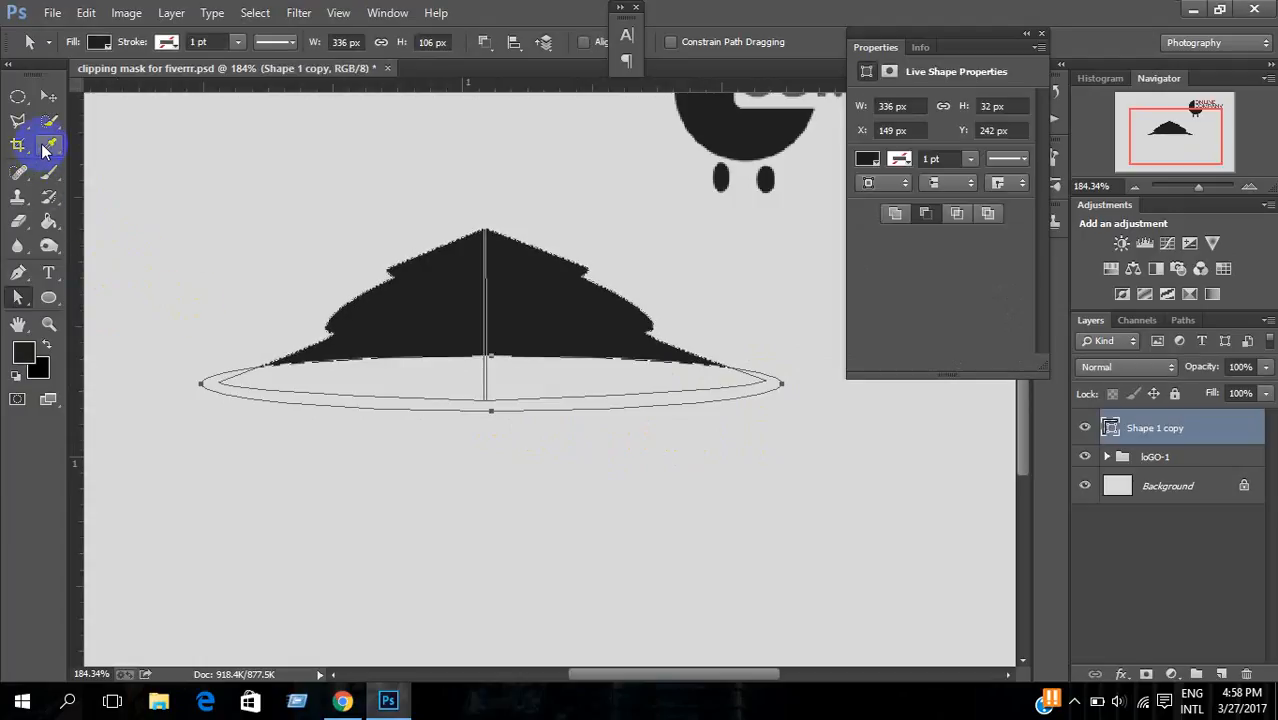
{"action": "key", "text": "ctrl+z"}
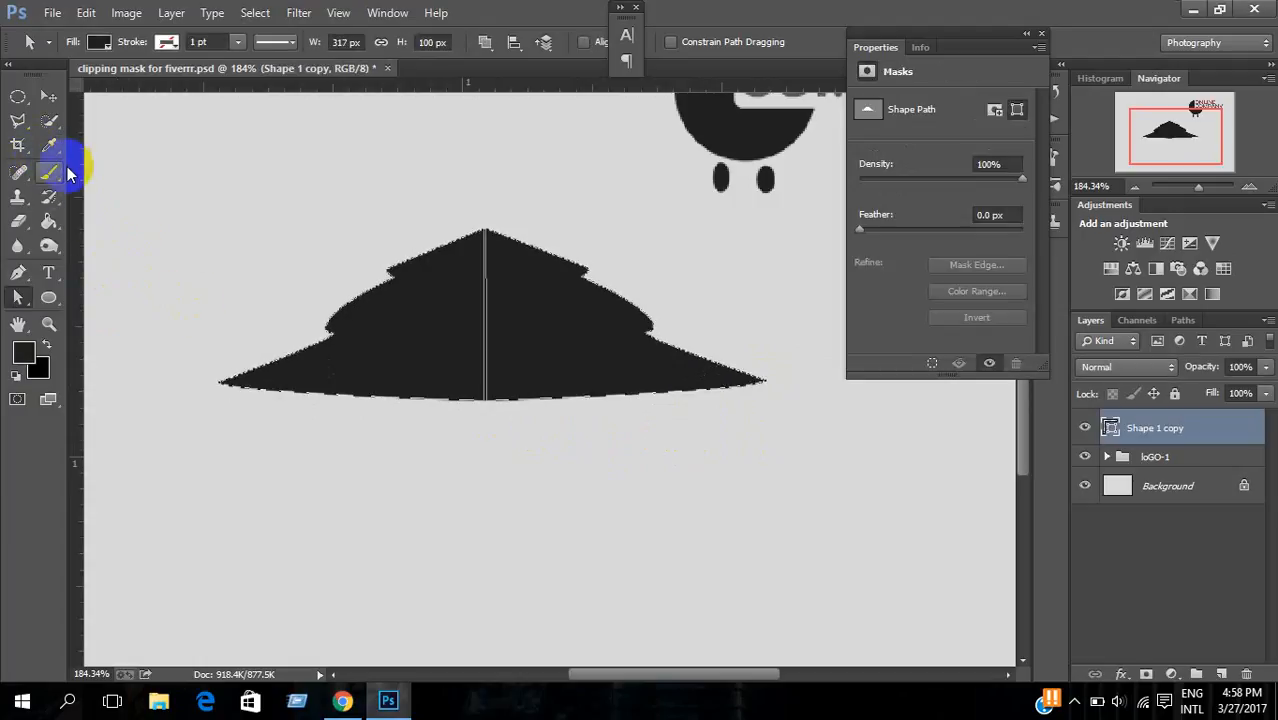
Step: Try drawing an ellipse about 349 by 47 px over the roof's base as a new shape layer, and undo it
{"action": "left_click", "coordinate": [48, 297]}
{"action": "left_click_drag", "start_coordinate": [788, 438], "coordinate": [186, 357]}
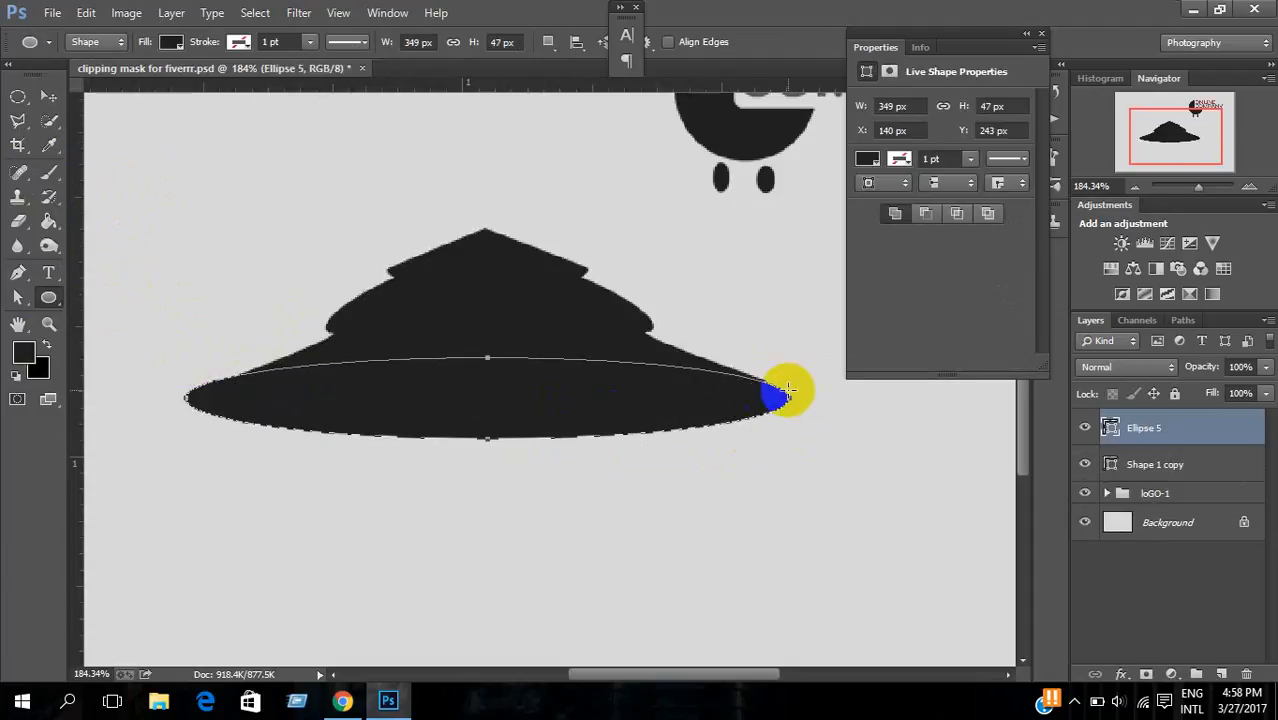
{"action": "key", "text": "ctrl+z"}
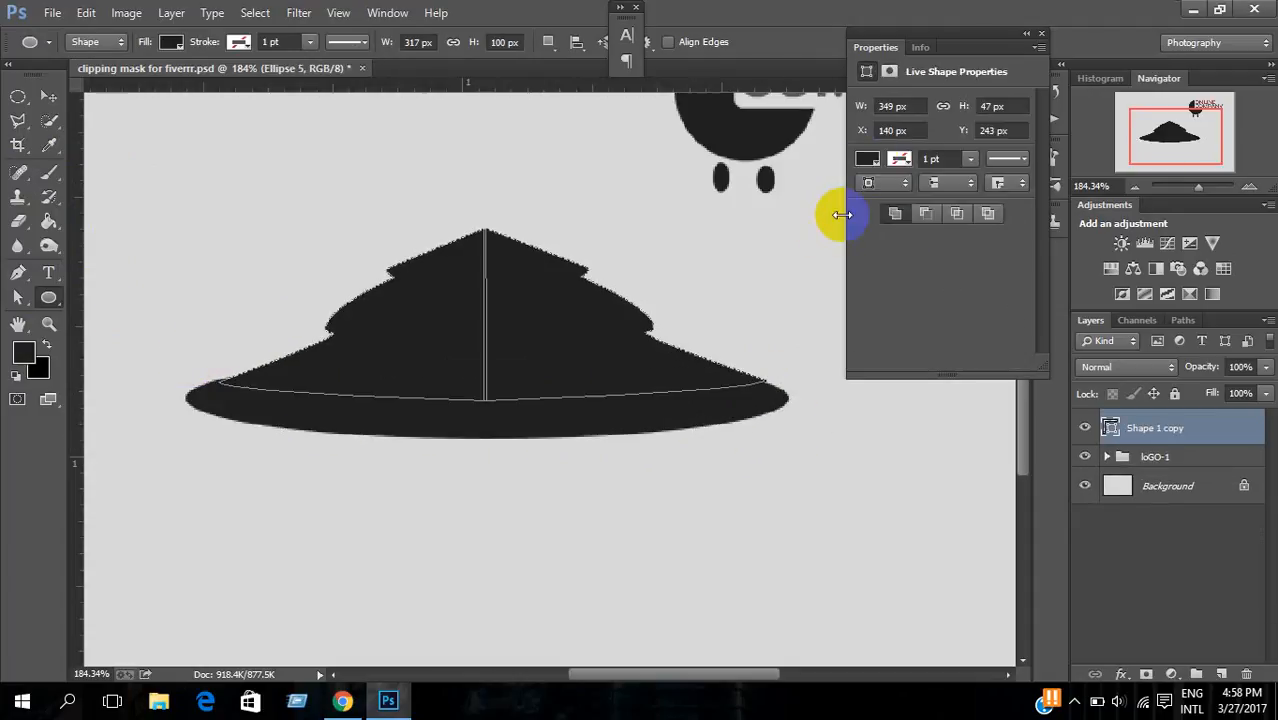
Step: Subtract an ellipse about 355 by 42 px from the roof's base and shift it to about X 146 px, Y 242 px
{"action": "left_click", "coordinate": [548, 42]}
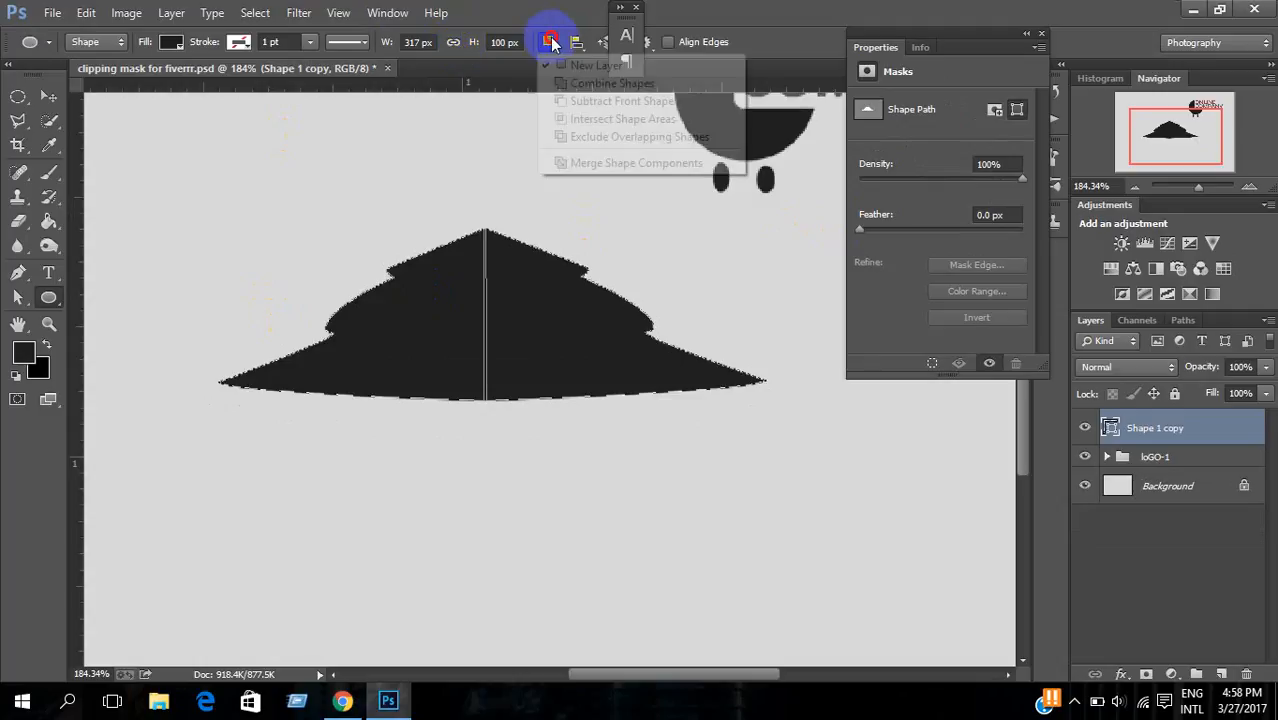
{"action": "left_click", "coordinate": [608, 97]}
{"action": "left_click_drag", "start_coordinate": [798, 431], "coordinate": [186, 362]}
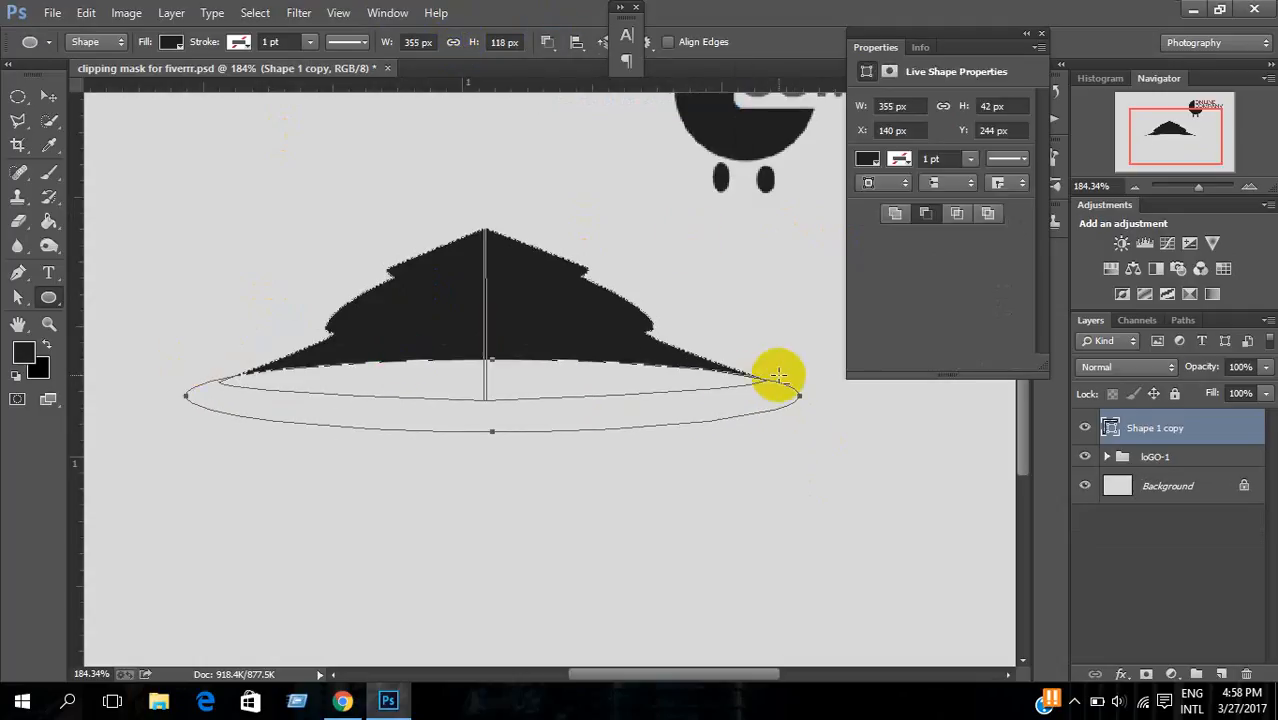
{"action": "left_click", "coordinate": [19, 299]}
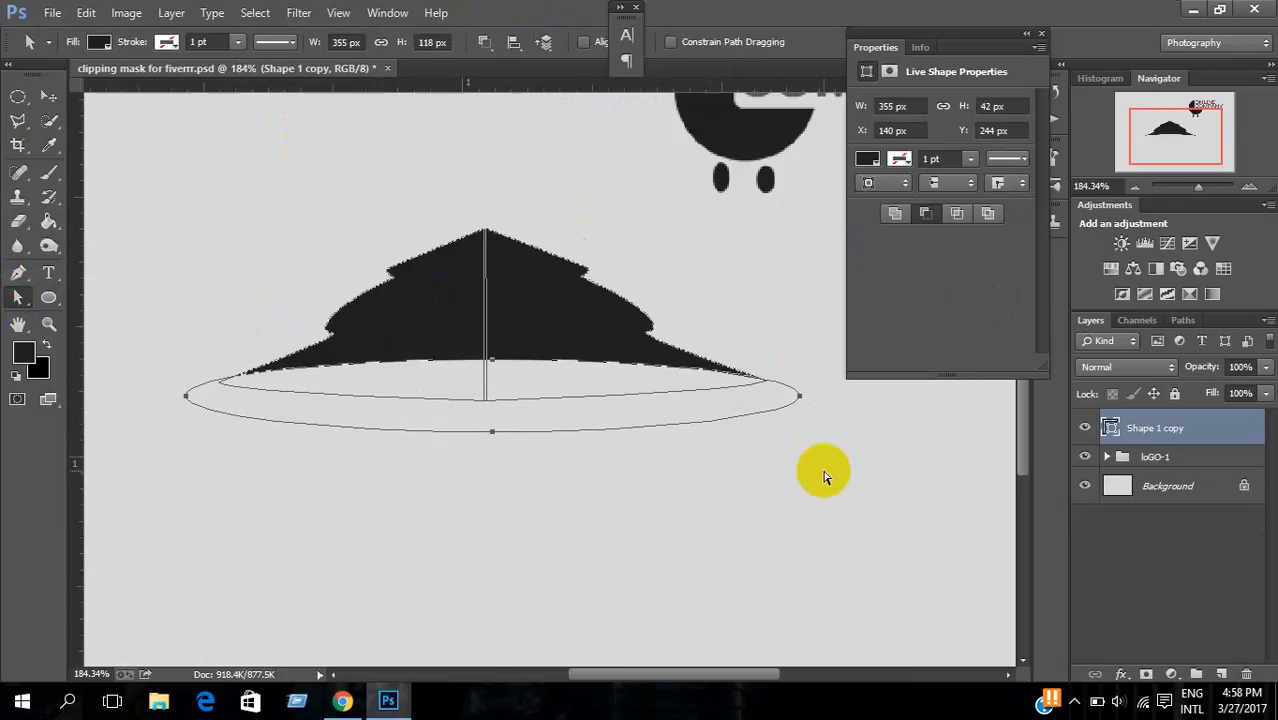
{"action": "left_click_drag", "start_coordinate": [799, 401], "coordinate": [808, 392]}
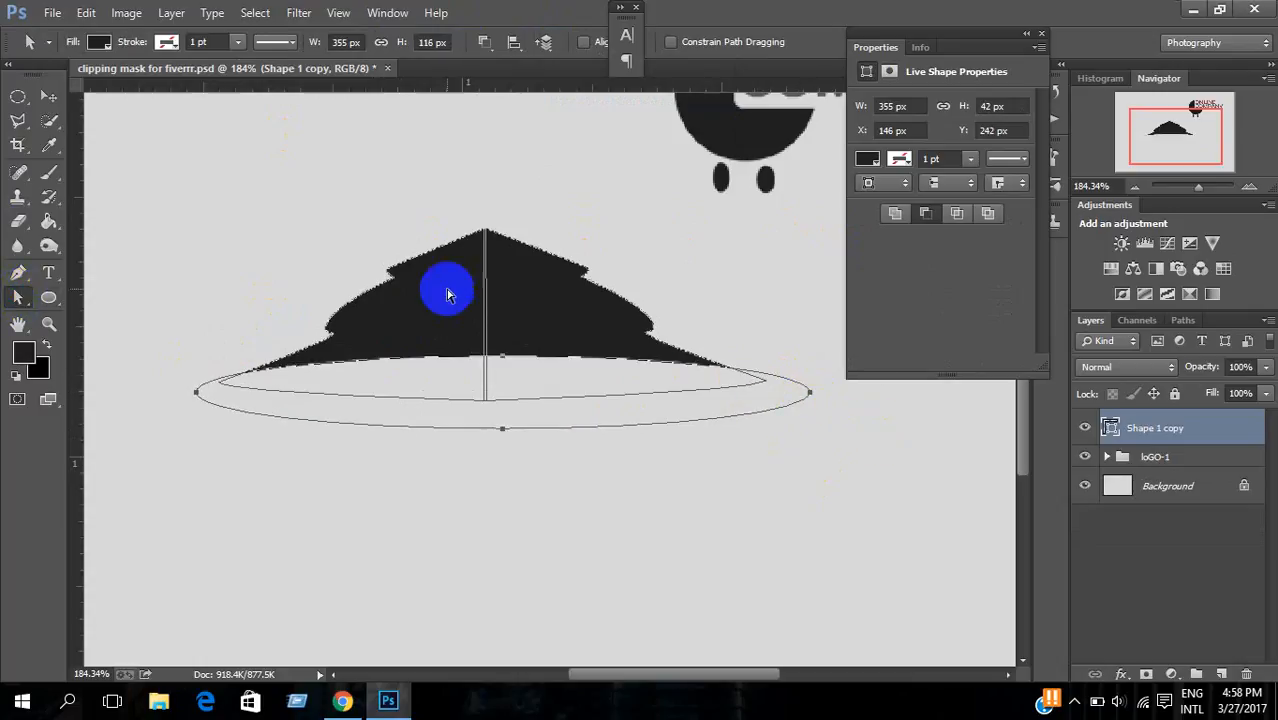
{"action": "left_click", "coordinate": [923, 218]}
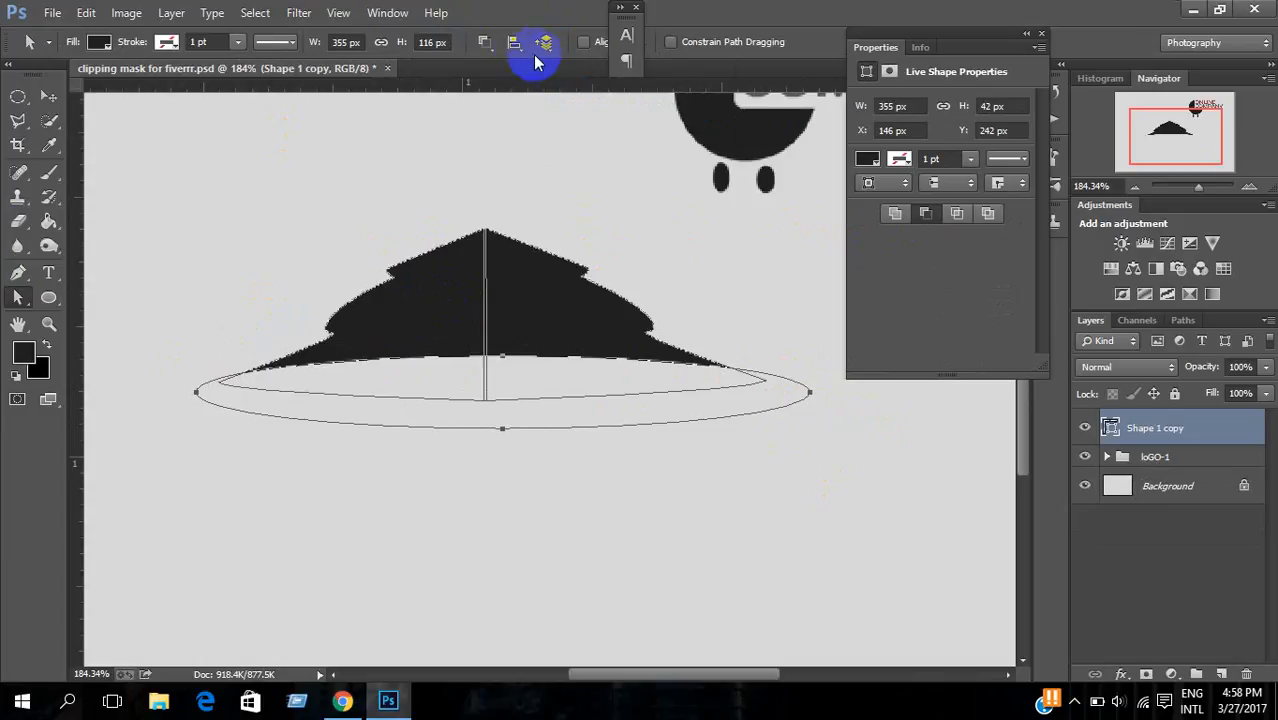
Step: Merge the roof's shape components into one regular path so the curved cut becomes part of the outline
{"action": "left_click", "coordinate": [485, 42]}
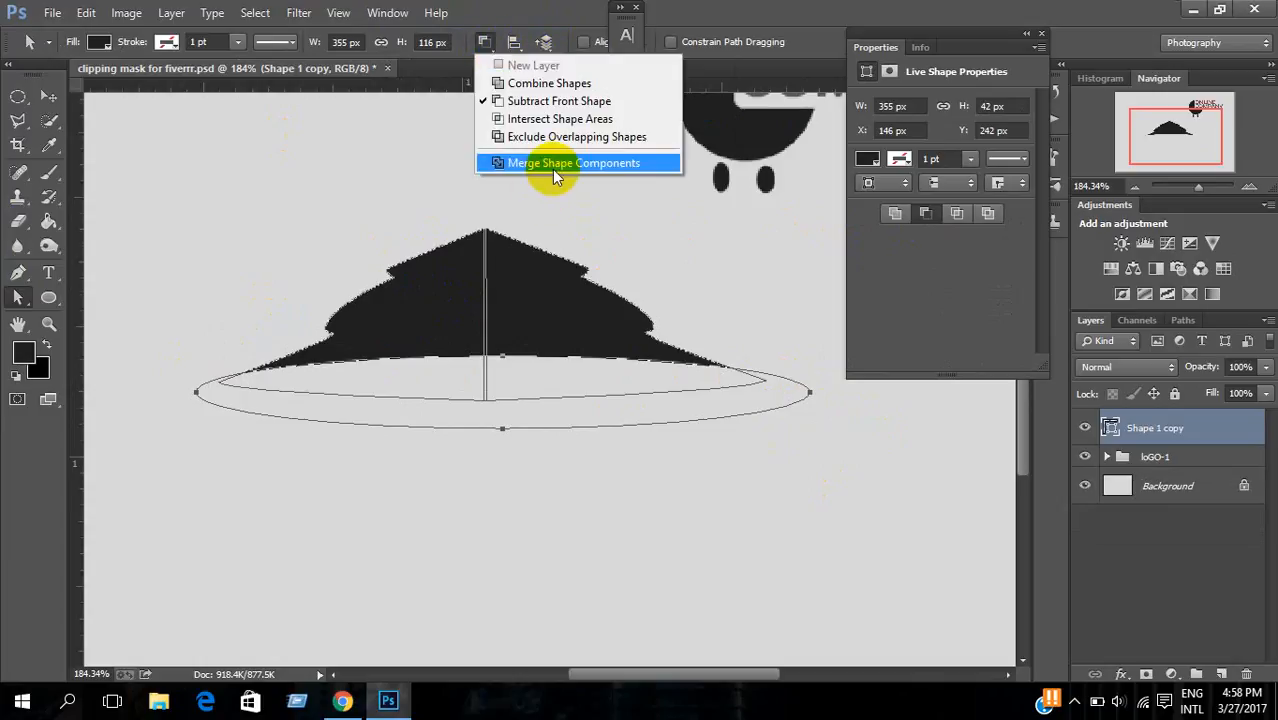
{"action": "left_click", "coordinate": [553, 165]}
{"action": "left_click", "coordinate": [583, 275]}
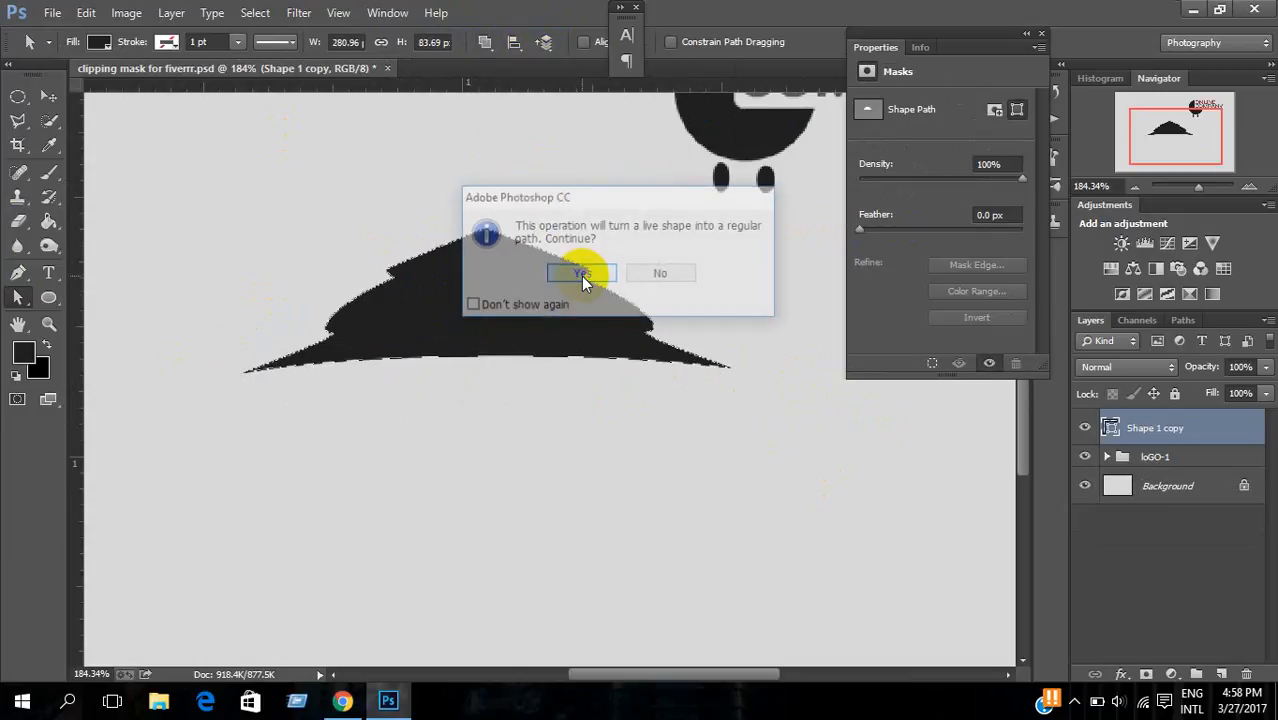
Step: Move the merged roof shape slightly down on the canvas
{"action": "left_click", "coordinate": [48, 96]}
{"action": "left_click", "coordinate": [447, 405]}
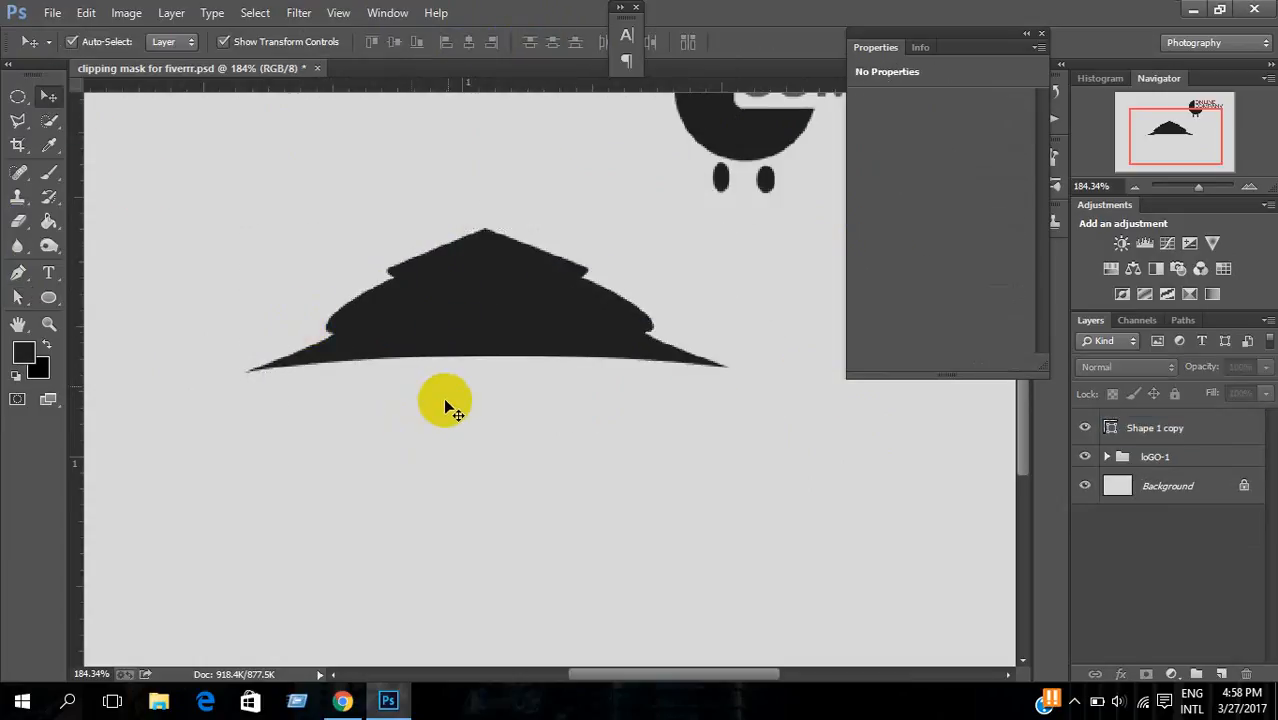
{"action": "left_click_drag", "start_coordinate": [460, 328], "coordinate": [447, 362]}
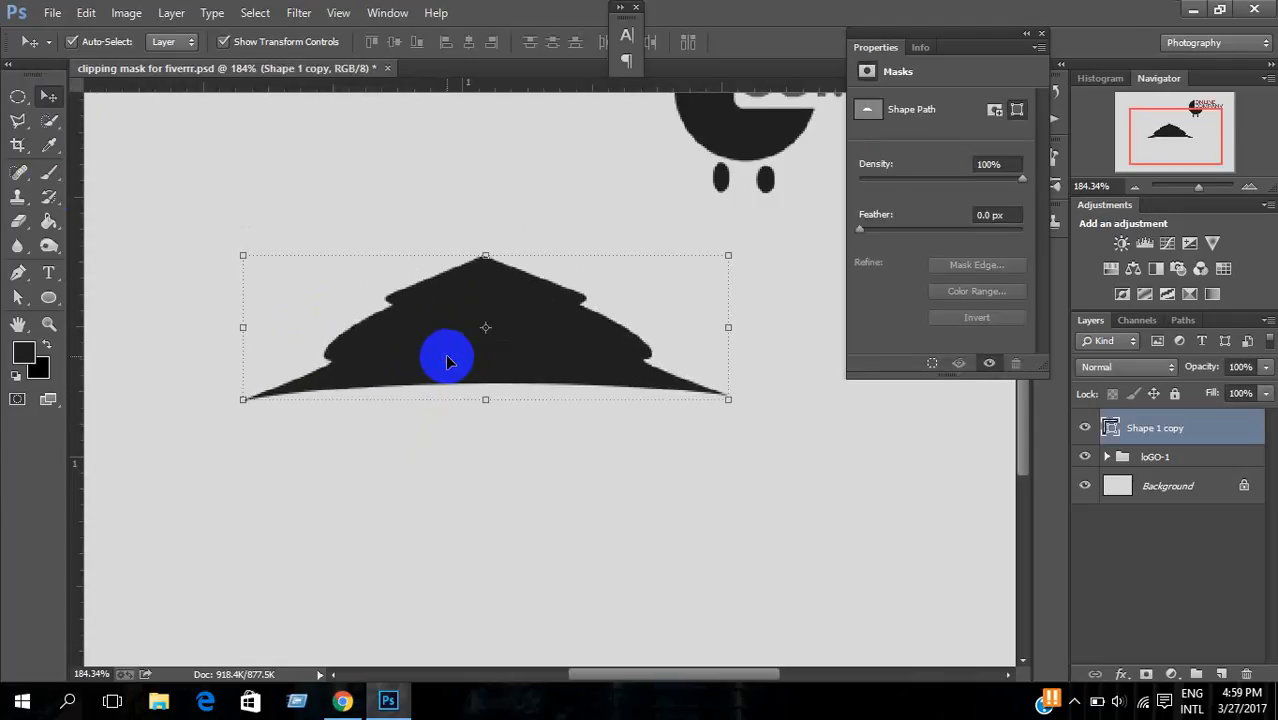
Step: Draw a closed curved chevron about 154 by 45 px inside the roof with the Pen tool, starting from a new layer
{"action": "left_click", "coordinate": [17, 97]}
{"action": "left_click", "coordinate": [19, 297]}
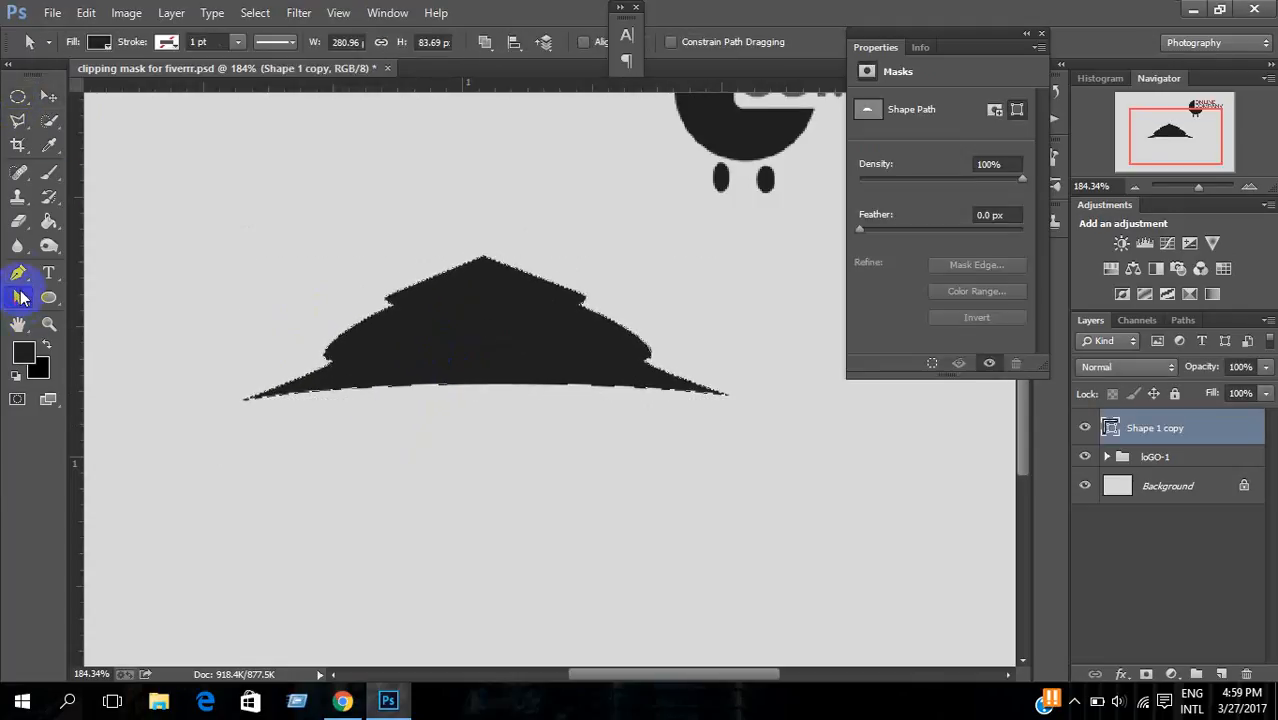
{"action": "left_click", "coordinate": [18, 272]}
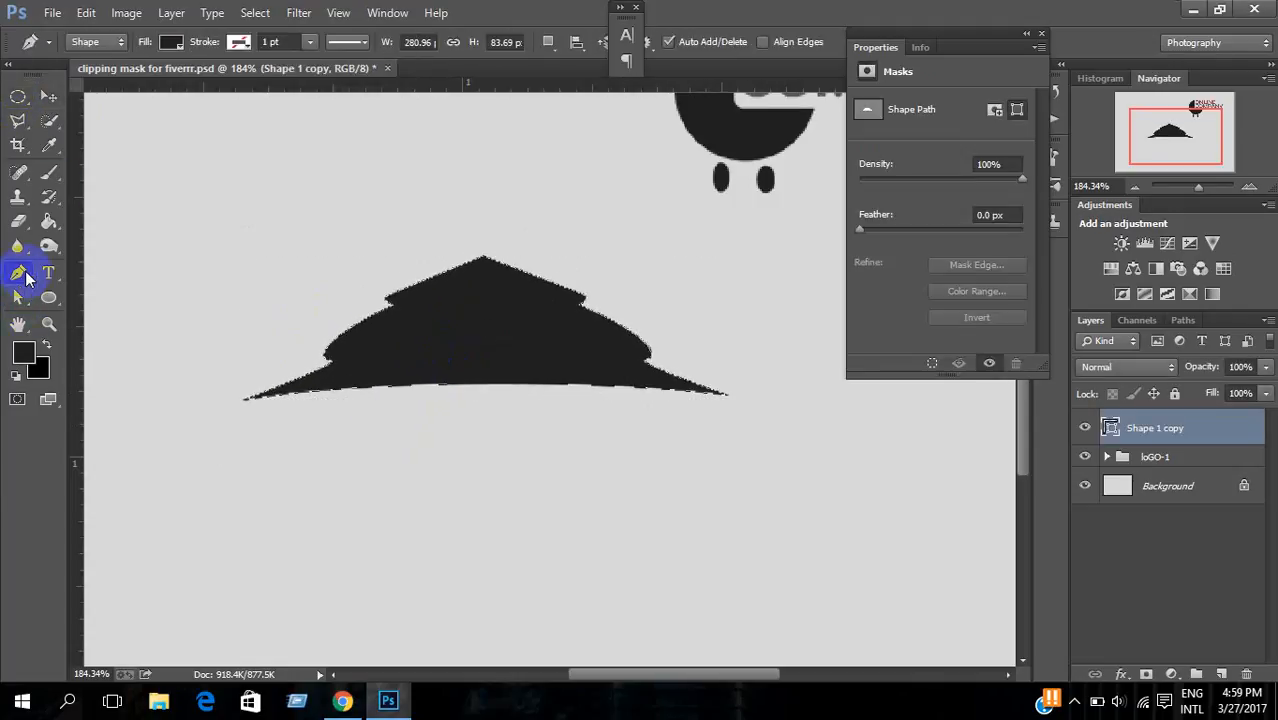
{"action": "left_click", "coordinate": [1222, 672]}
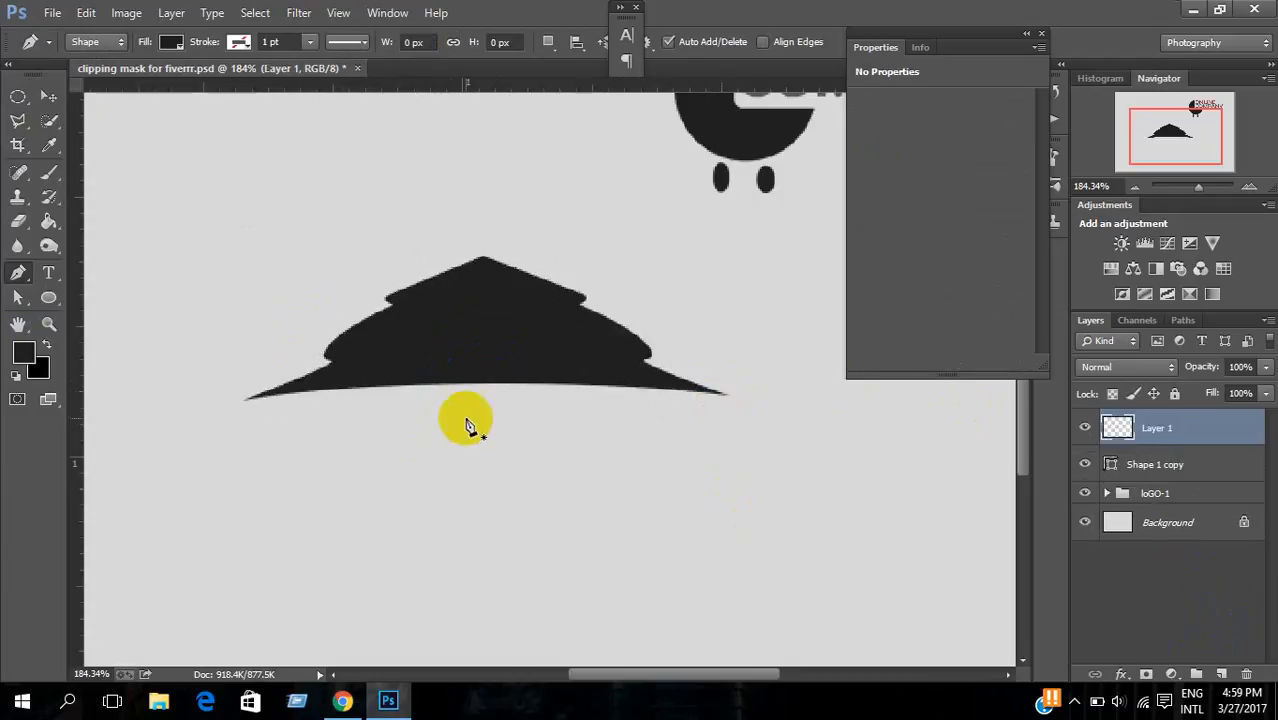
{"action": "left_click", "coordinate": [347, 352]}
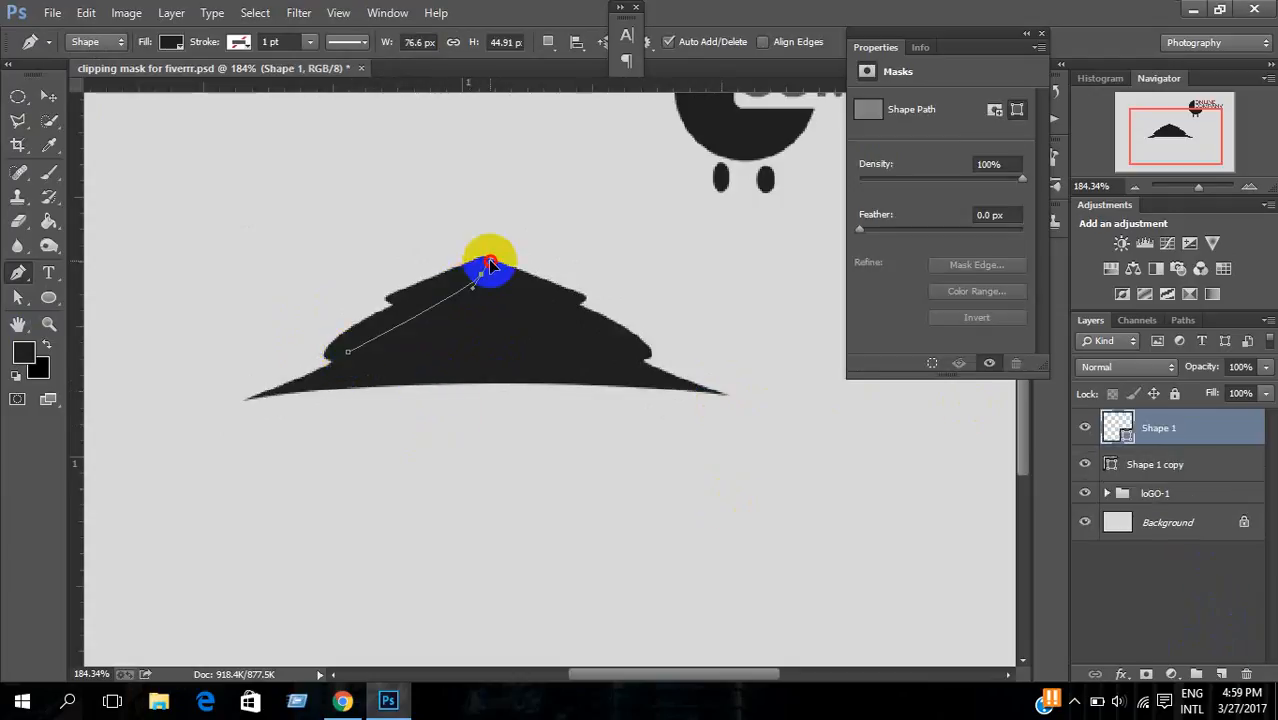
{"action": "left_click_drag", "start_coordinate": [494, 258], "coordinate": [488, 282]}
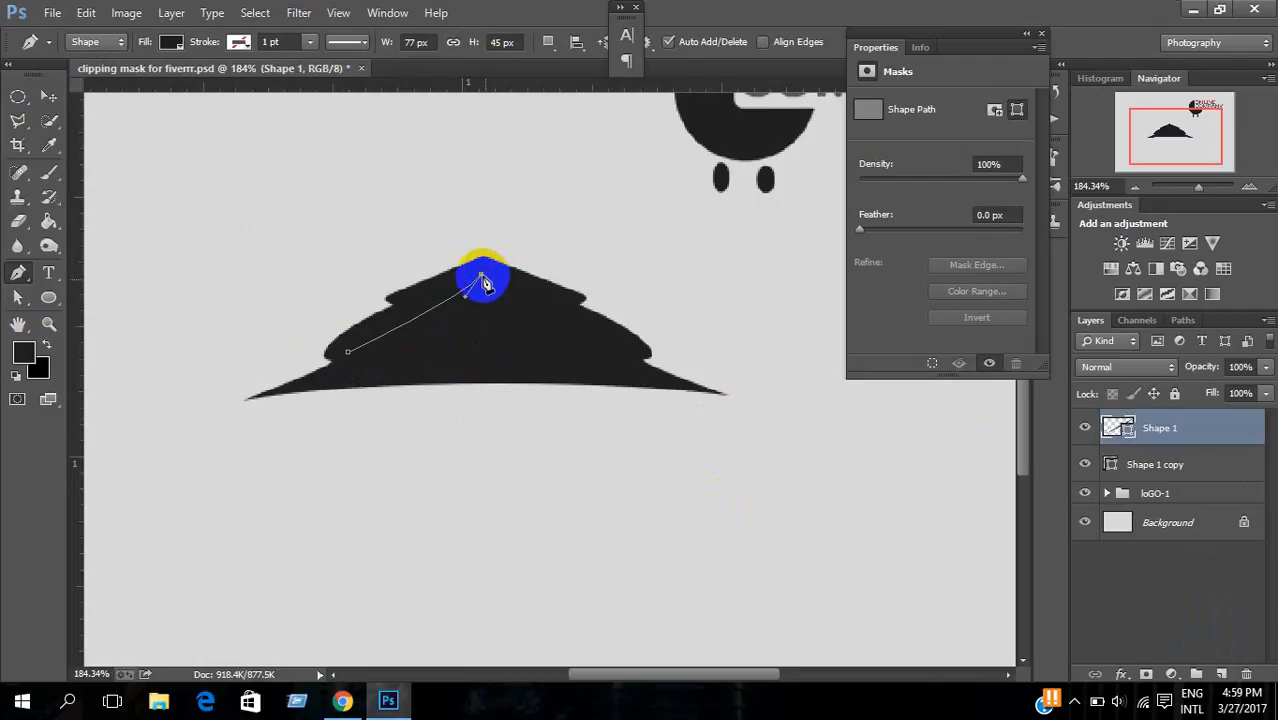
{"action": "left_click_drag", "start_coordinate": [614, 344], "coordinate": [661, 345]}
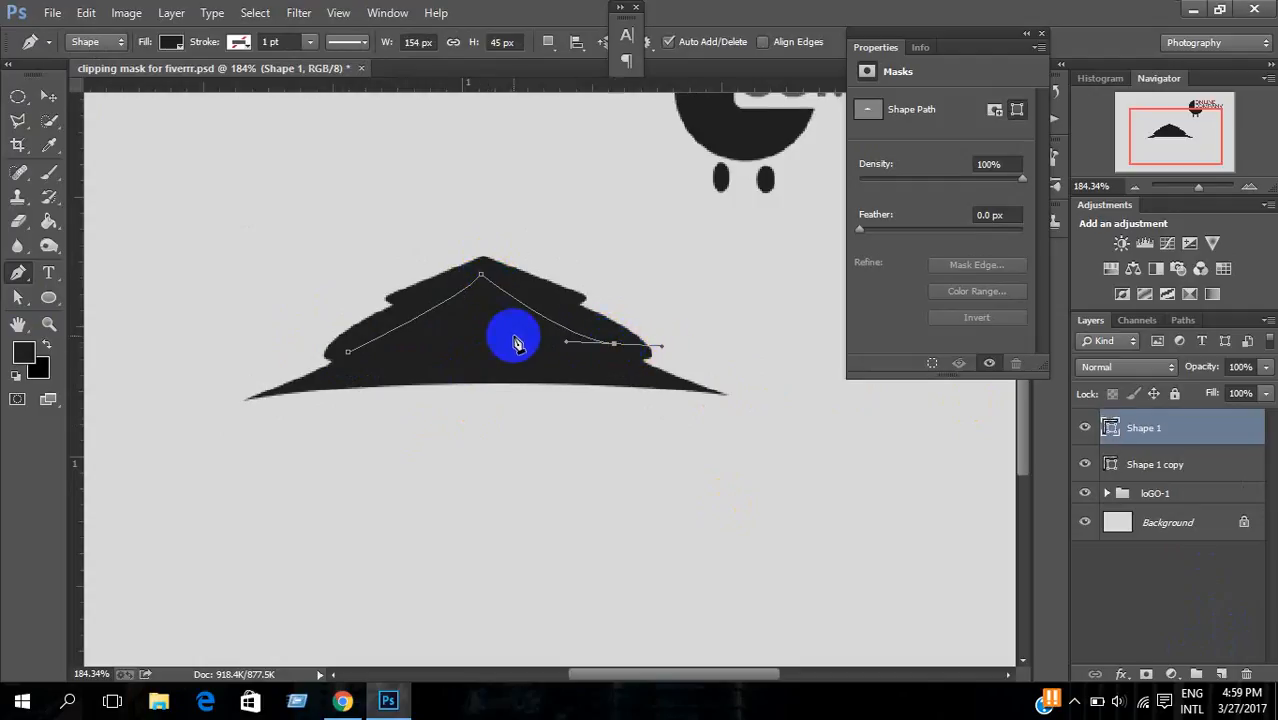
{"action": "left_click", "coordinate": [614, 344], "text": "alt"}
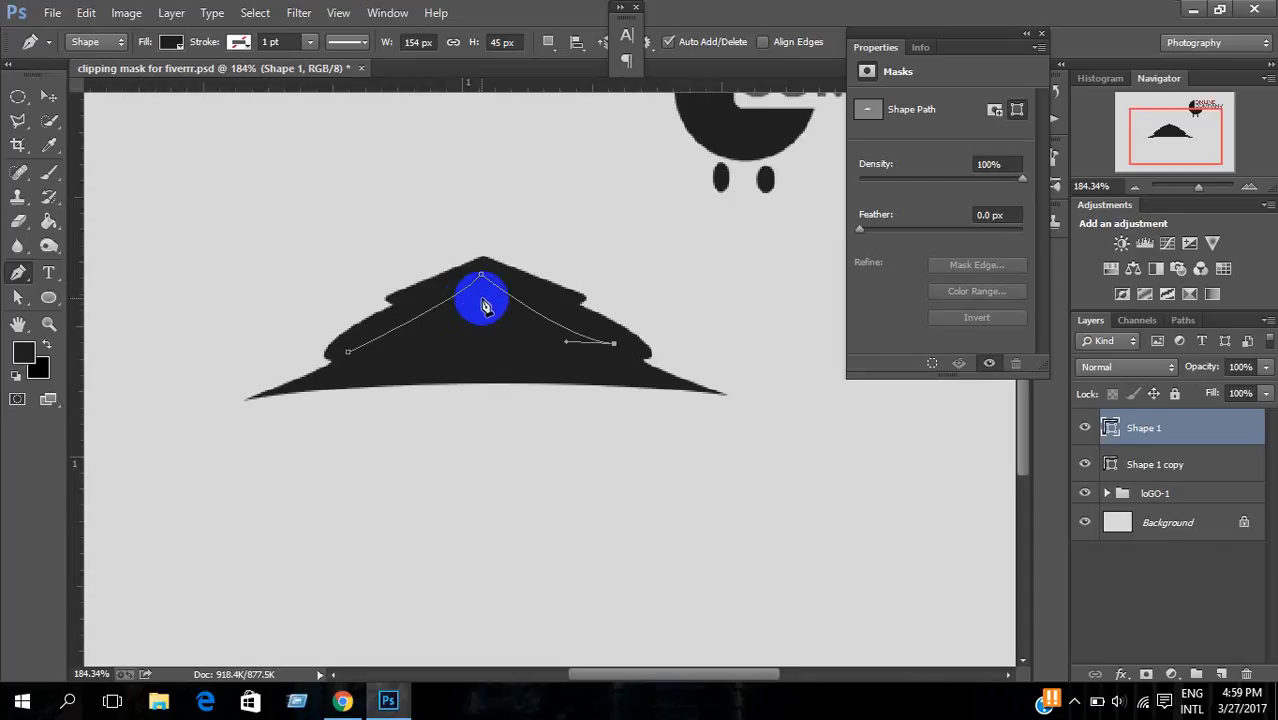
{"action": "mouse_move", "coordinate": [484, 299]}
{"action": "left_mouse_down"}
{"action": "mouse_move", "coordinate": [474, 281]}
{"action": "mouse_move", "coordinate": [469, 308]}
{"action": "left_mouse_up"}
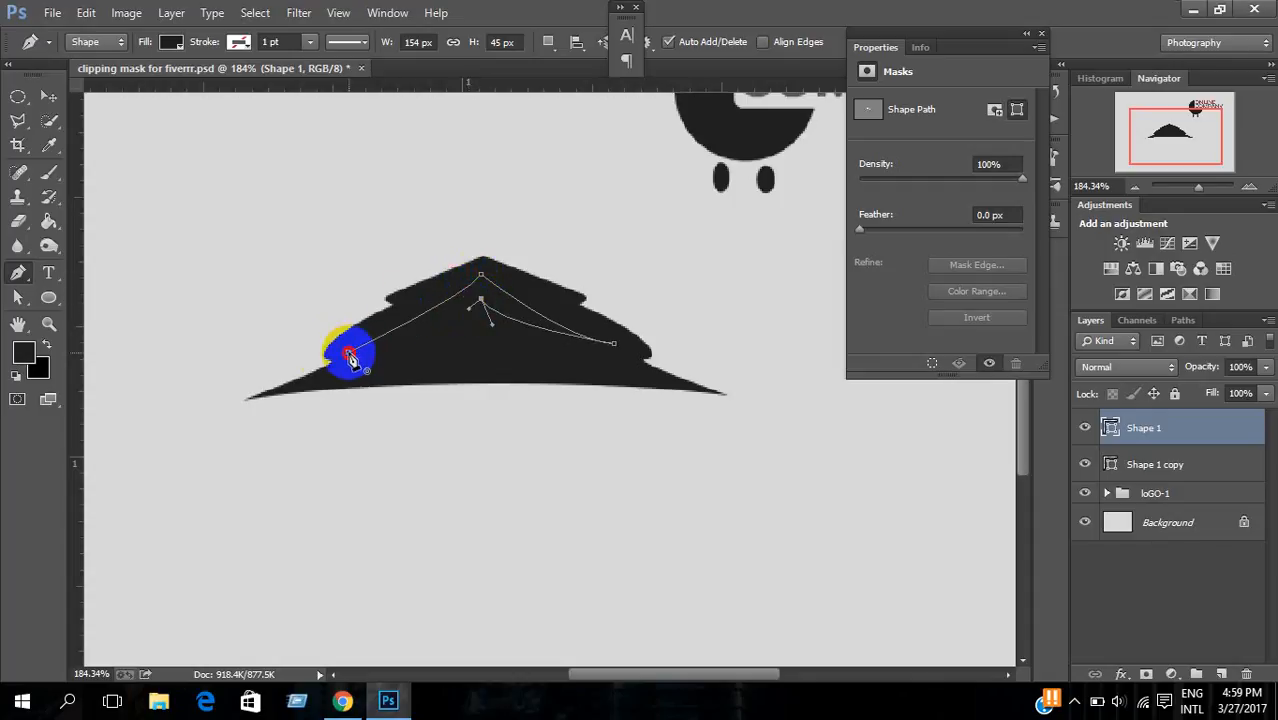
{"action": "left_click_drag", "start_coordinate": [349, 355], "coordinate": [283, 362]}
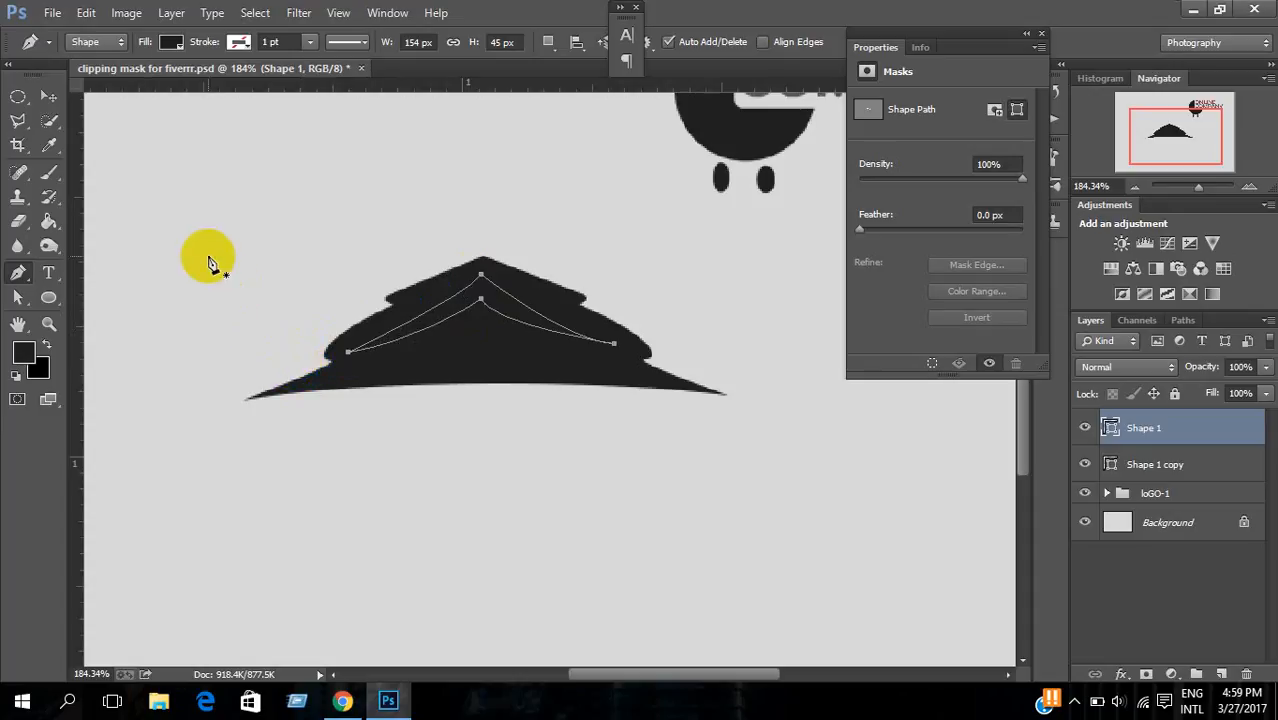
Step: Fill the chevron shape with dark grey and deselect its layer
{"action": "left_click", "coordinate": [174, 44]}
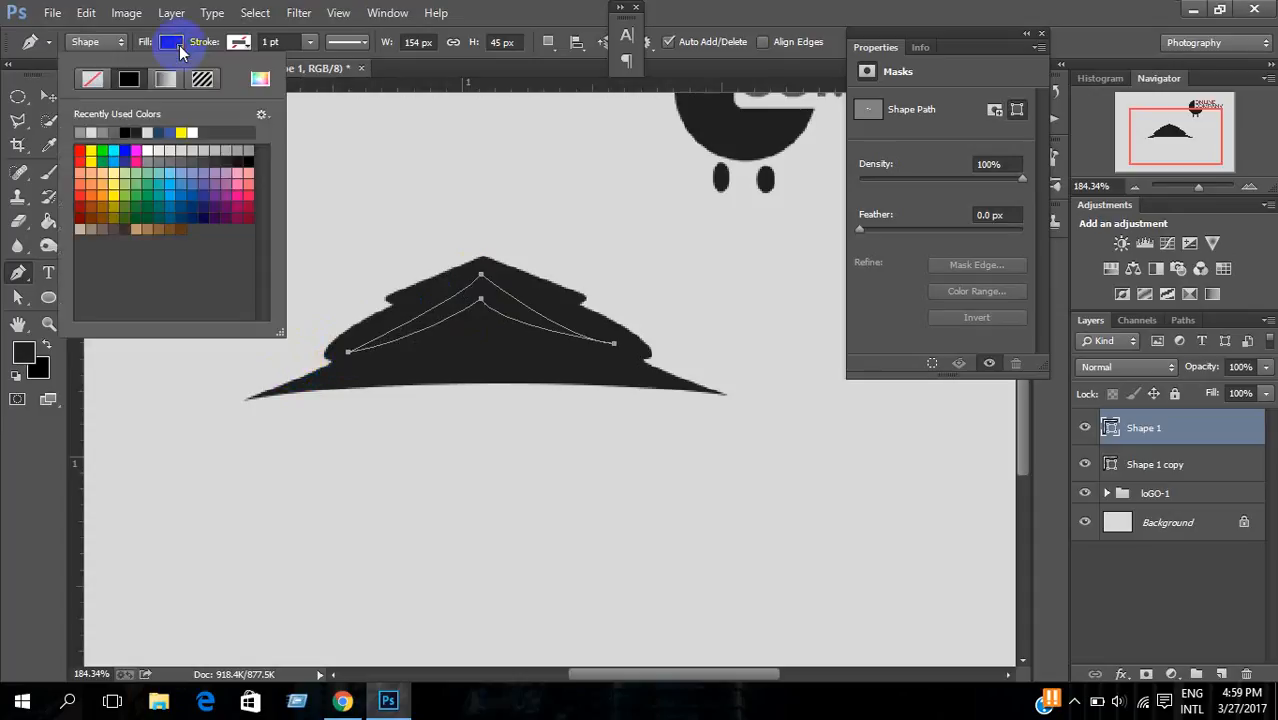
{"action": "left_click", "coordinate": [235, 156]}
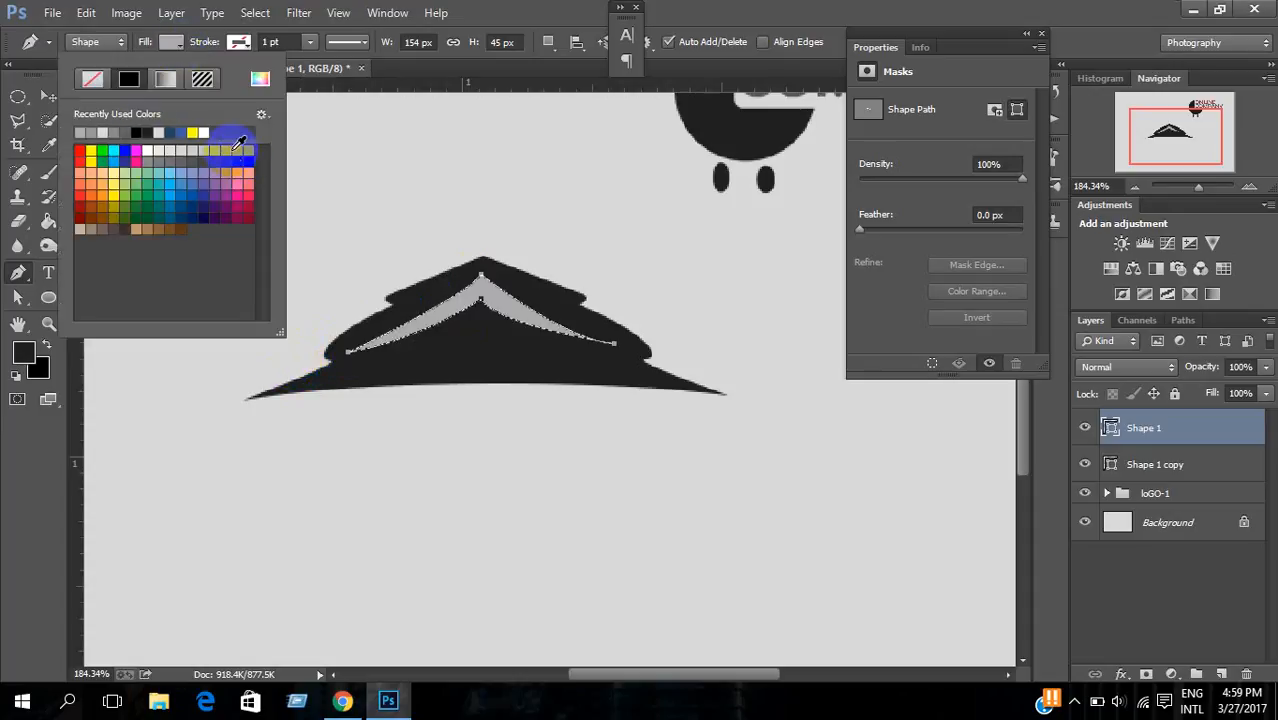
{"action": "left_click", "coordinate": [249, 153]}
{"action": "left_click", "coordinate": [197, 161]}
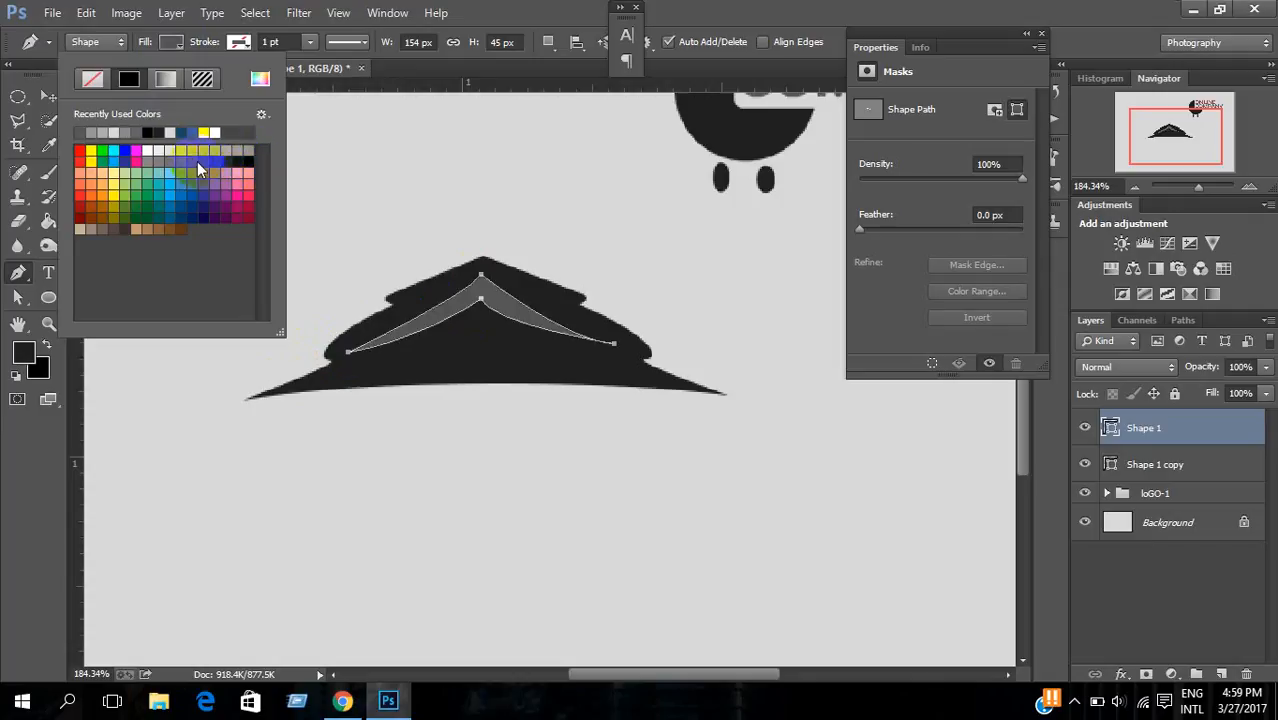
{"action": "left_click", "coordinate": [40, 97]}
{"action": "left_click", "coordinate": [157, 228]}
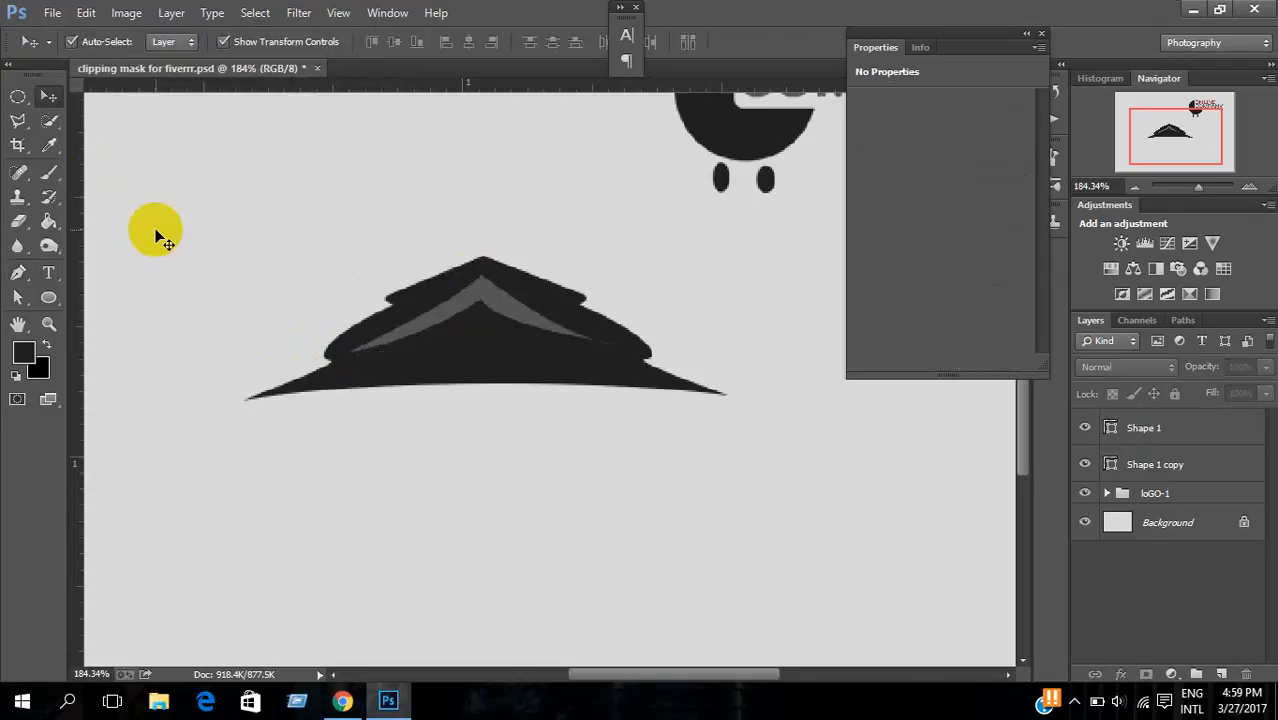
Step: Duplicate the grey chevron just below the original and scale the copy to about 64% within the roof
{"action": "left_click", "coordinate": [452, 306]}
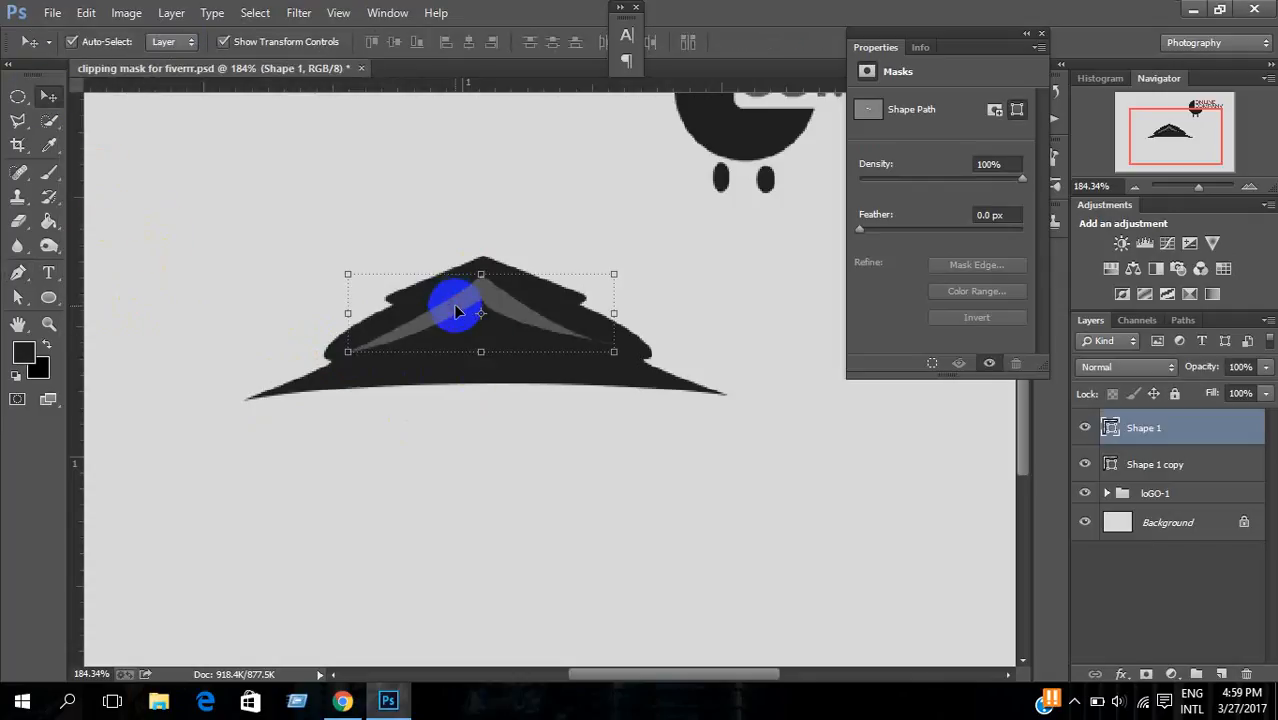
{"action": "left_click_drag", "start_coordinate": [452, 311], "coordinate": [449, 348]}
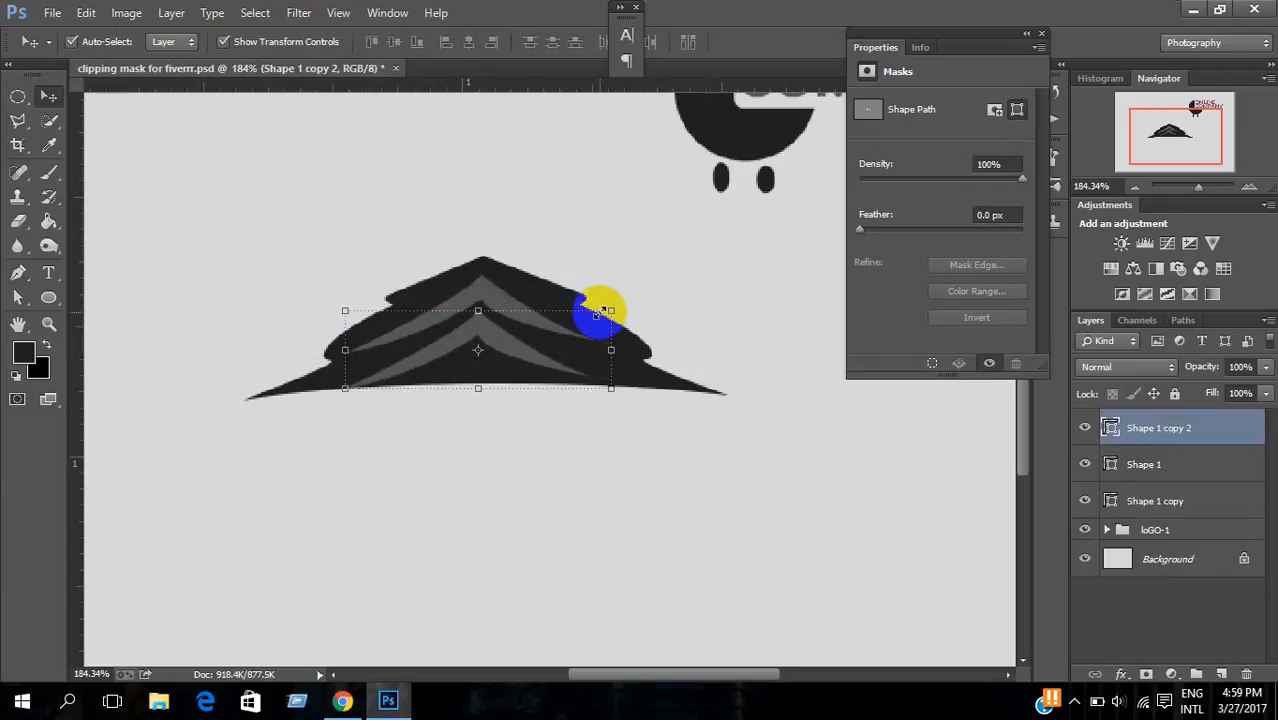
{"action": "key", "text": "ctrl+t"}
{"action": "left_click_drag", "start_coordinate": [611, 311], "coordinate": [562, 326]}
{"action": "left_click_drag", "start_coordinate": [508, 362], "coordinate": [508, 352]}
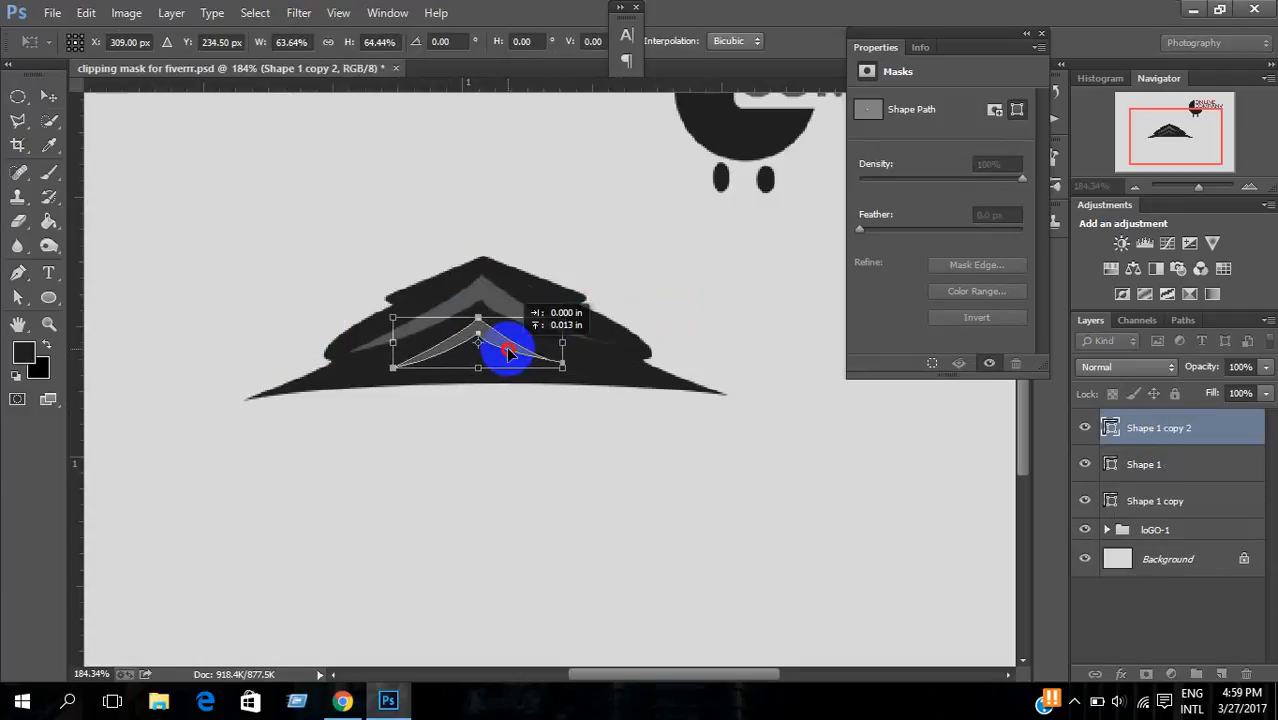
{"action": "key", "text": "Return"}
Step: Add the text "Hill Company" in 12 pt Berlin Sans FB and position it just below the roof's curved base
{"action": "left_click", "coordinate": [17, 97]}
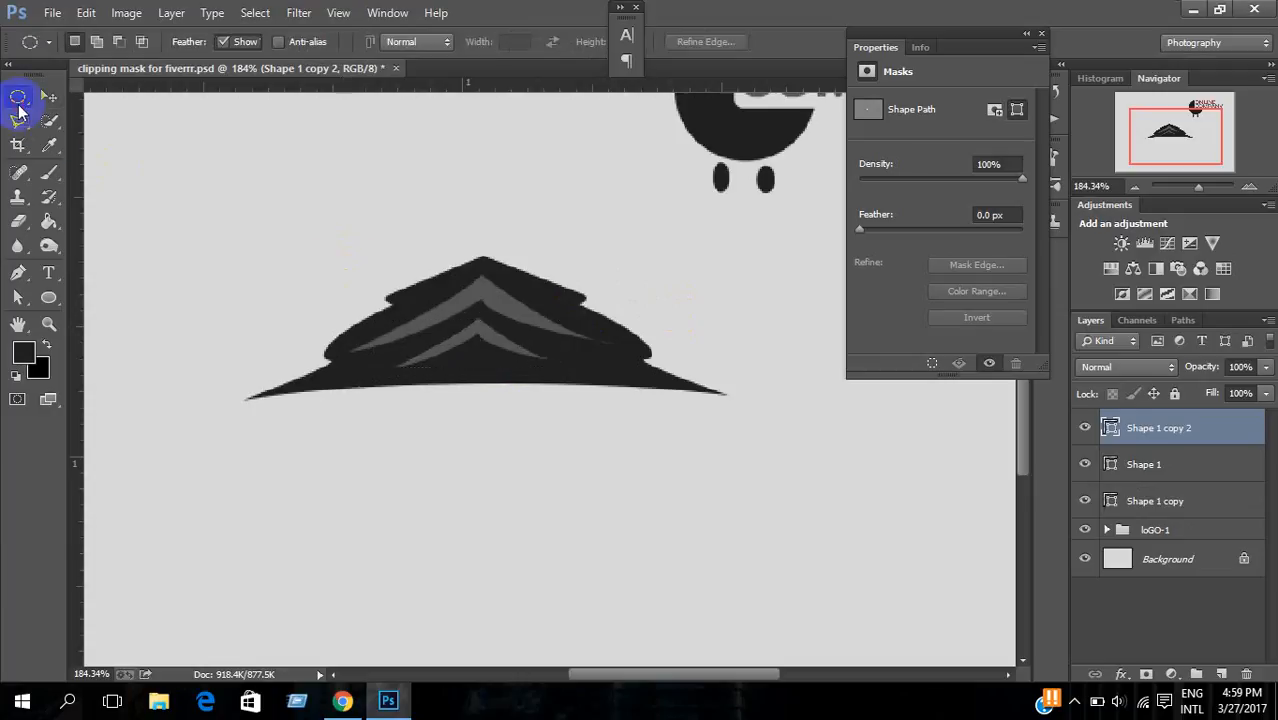
{"action": "scroll", "coordinate": [398, 346], "scroll_direction": "down", "scroll_amount": 2}
{"action": "scroll", "coordinate": [398, 346], "scroll_direction": "up", "scroll_amount": 2}
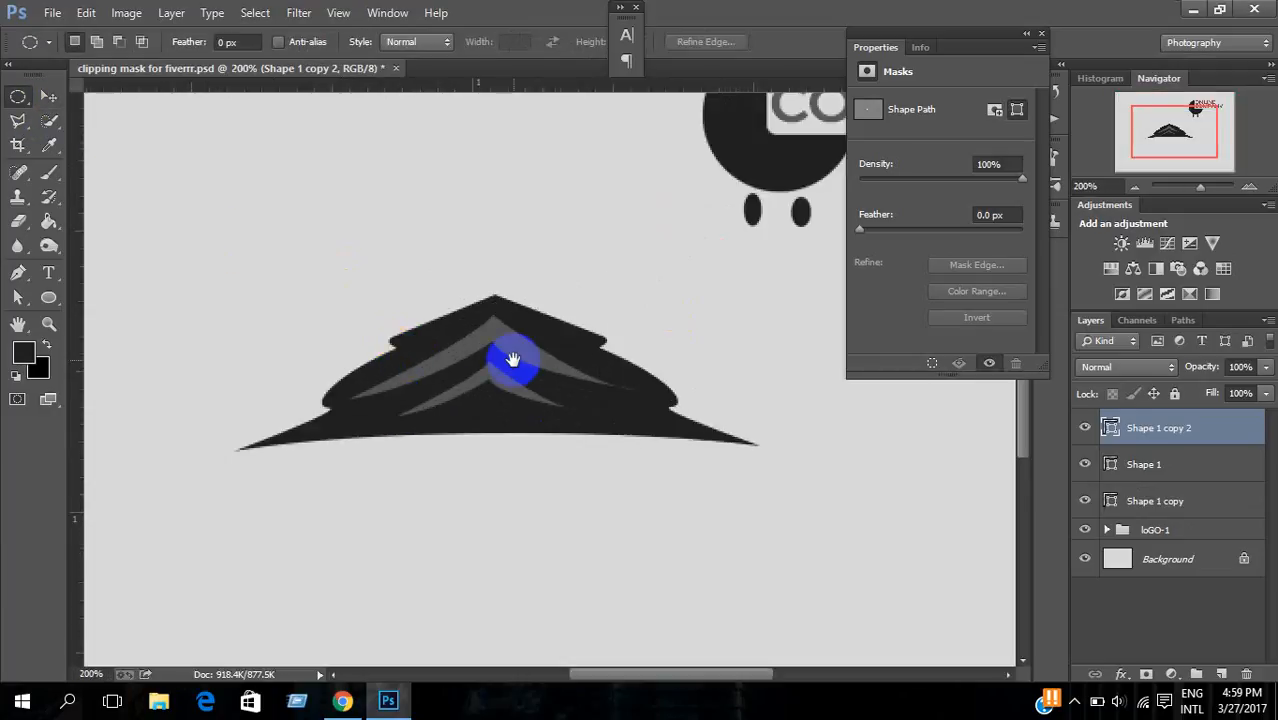
{"action": "left_click_drag", "start_coordinate": [513, 359], "coordinate": [485, 265]}
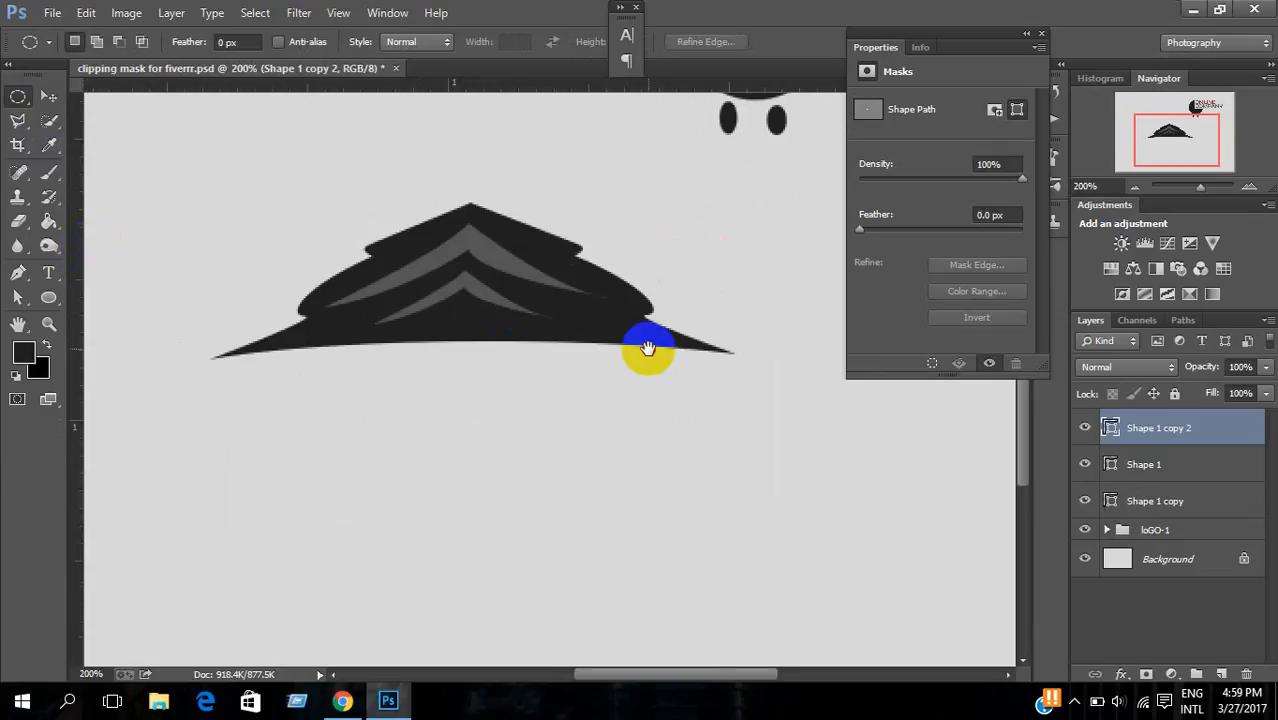
{"action": "left_click_drag", "start_coordinate": [645, 348], "coordinate": [545, 354]}
{"action": "left_click", "coordinate": [50, 274]}
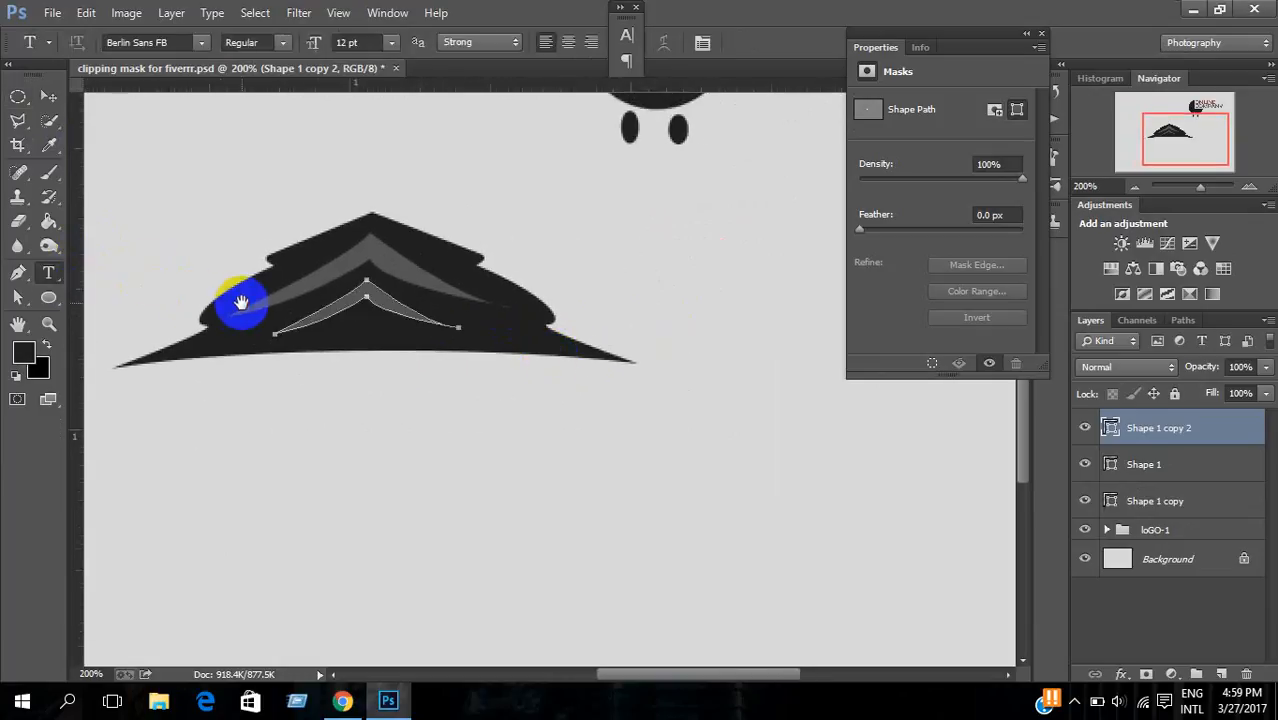
{"action": "left_click_drag", "start_coordinate": [240, 299], "coordinate": [316, 278]}
{"action": "left_click", "coordinate": [251, 393]}
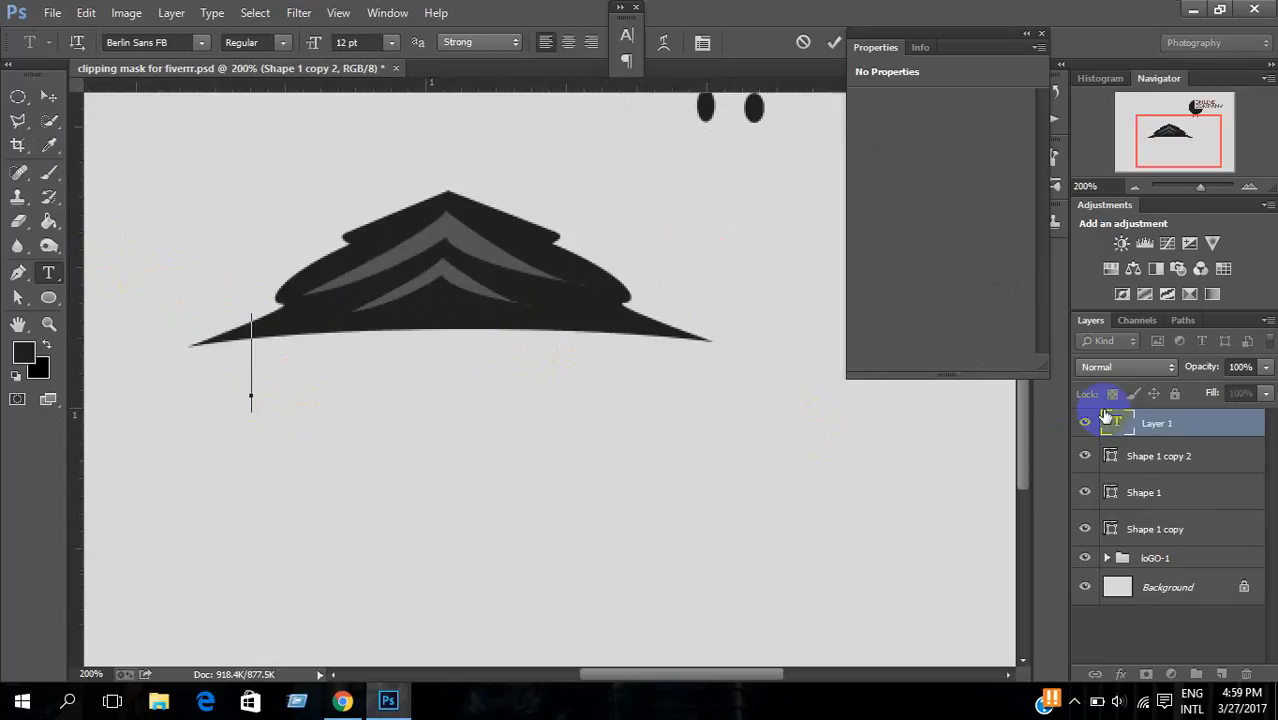
{"action": "type", "text": "Hill"}
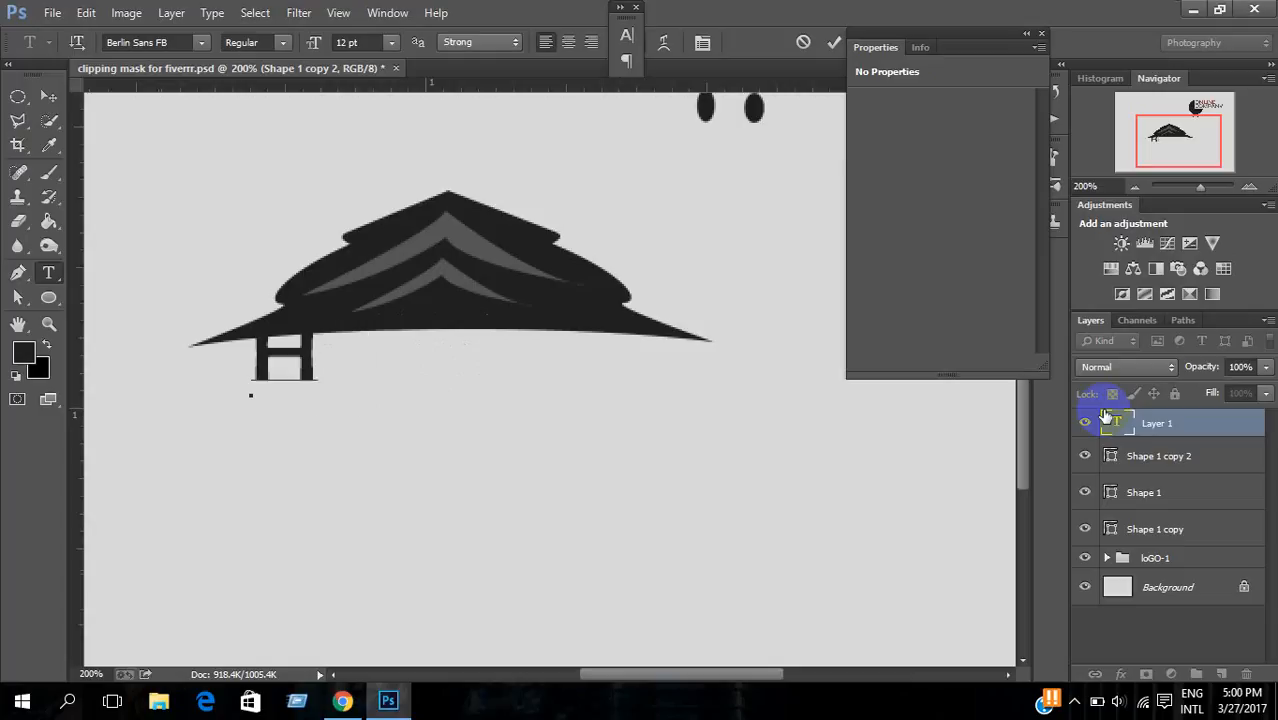
{"action": "type", "text": "Company"}
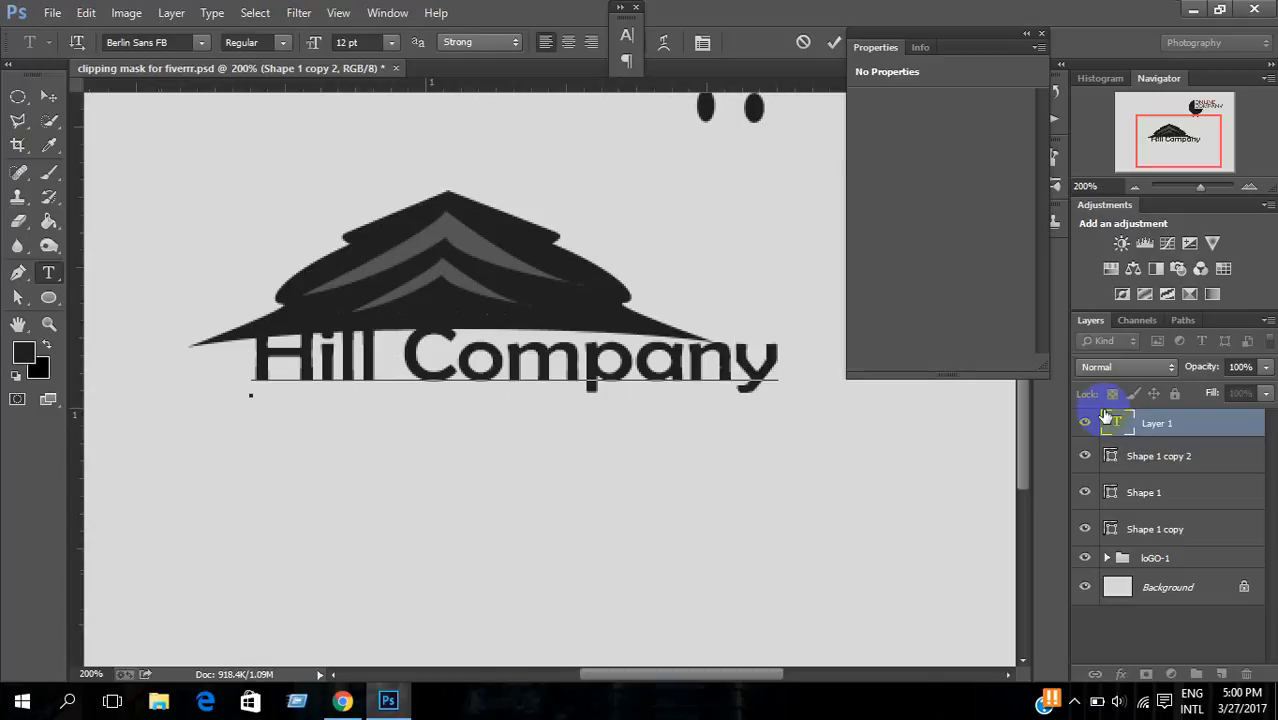
{"action": "left_click", "coordinate": [1108, 420]}
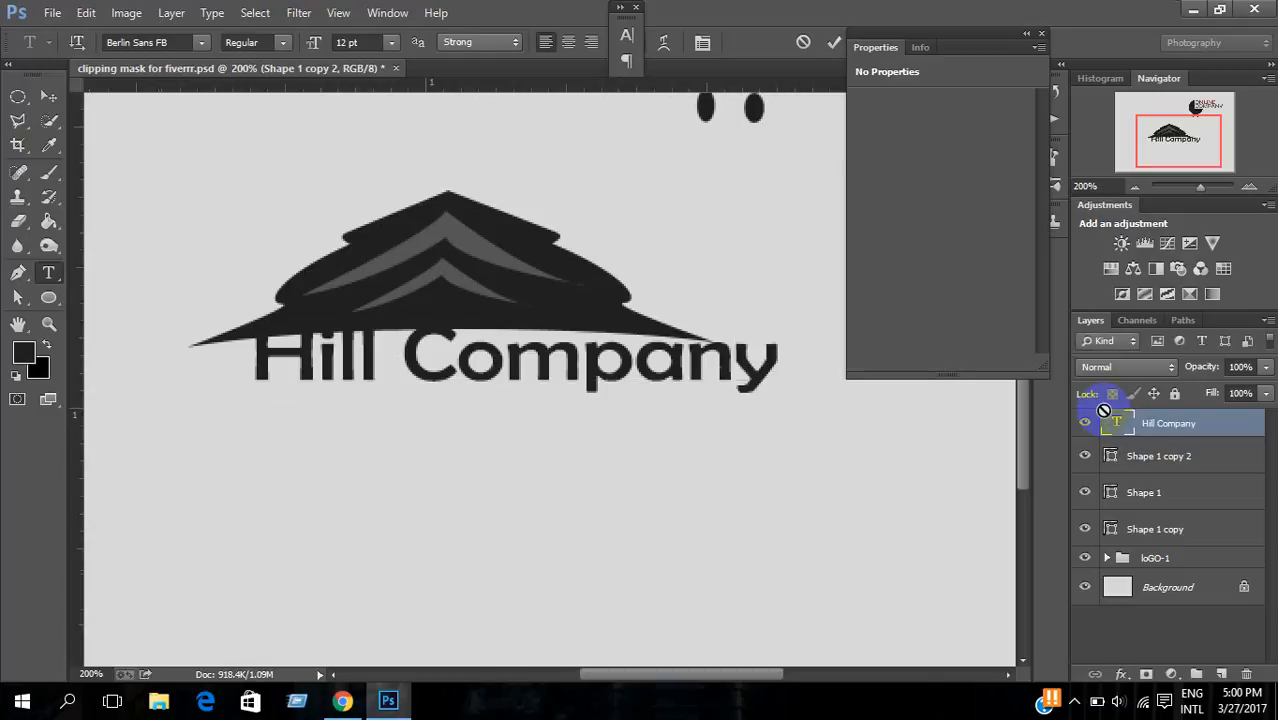
{"action": "left_click", "coordinate": [47, 93]}
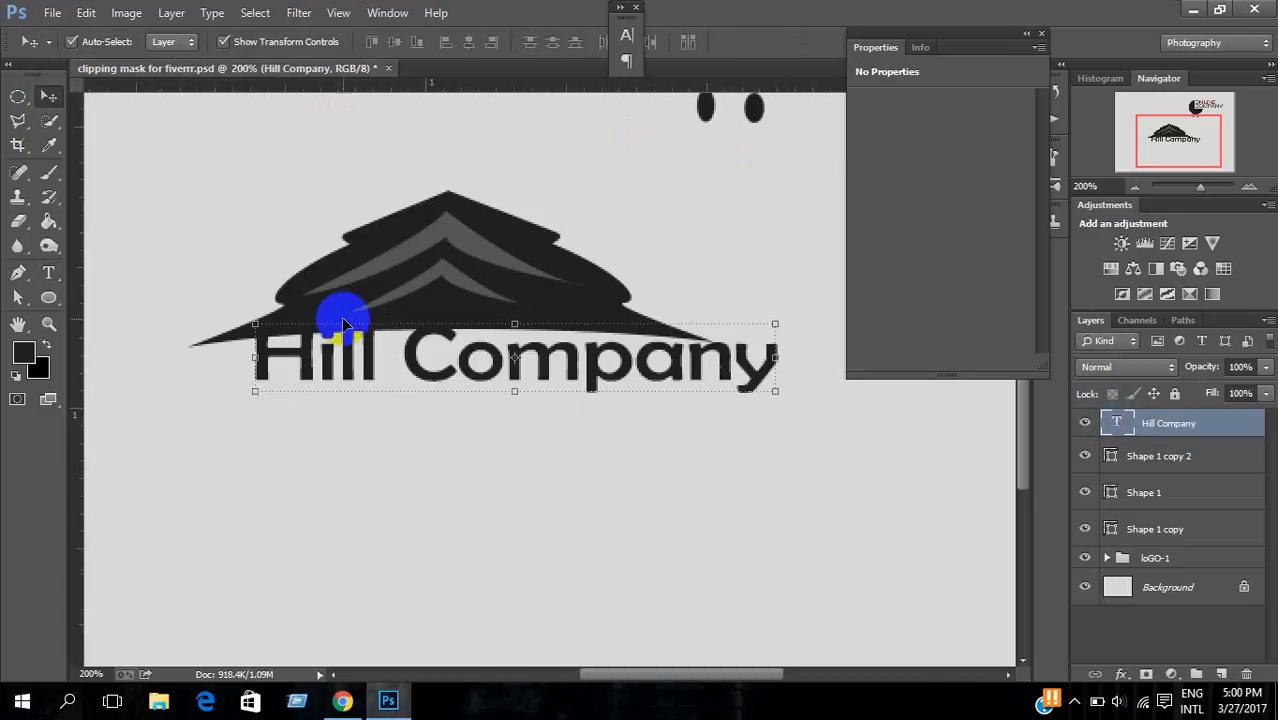
{"action": "left_click_drag", "start_coordinate": [360, 360], "coordinate": [310, 382]}
Step: Set the Hill Company text to all caps
{"action": "left_click", "coordinate": [49, 246]}
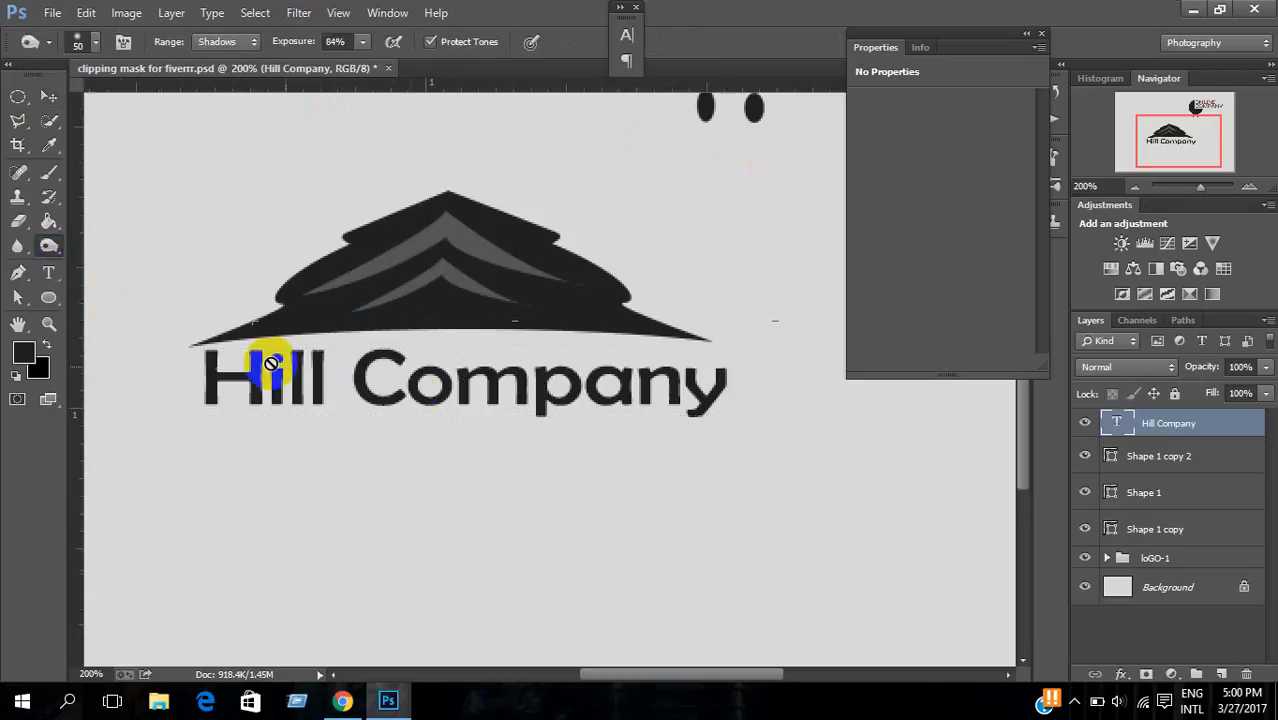
{"action": "left_click", "coordinate": [47, 273]}
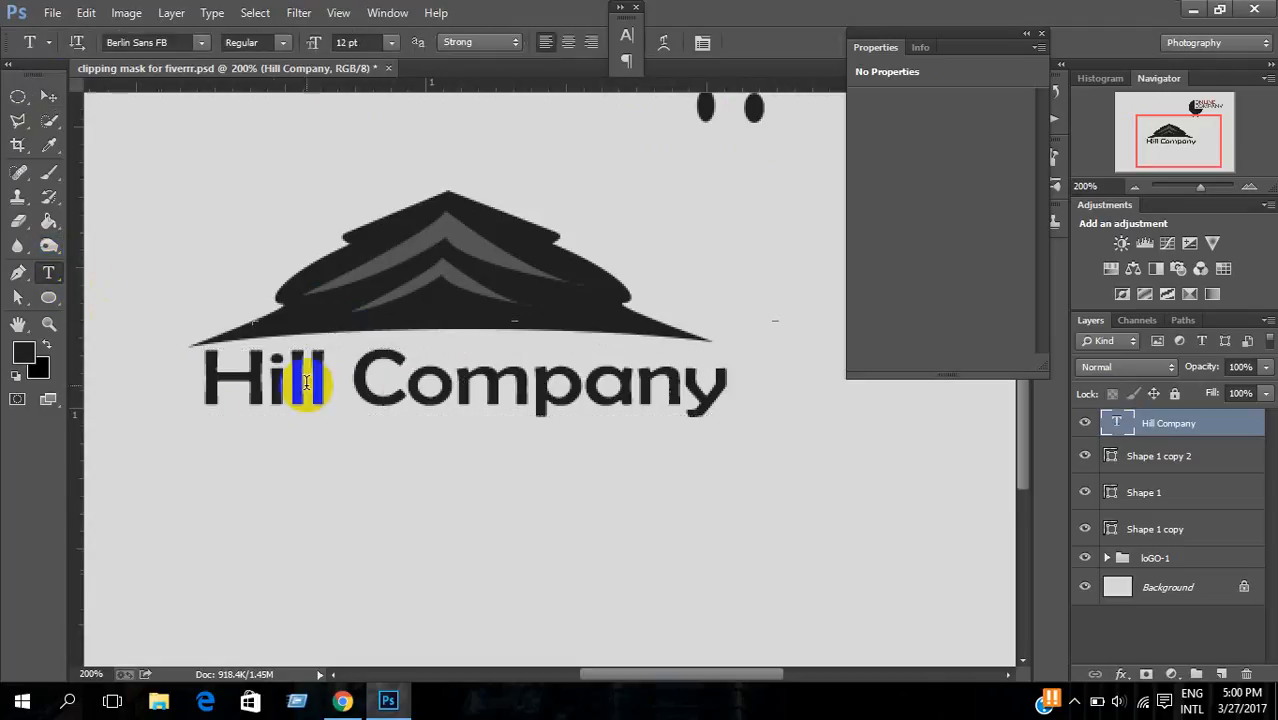
{"action": "left_click_drag", "start_coordinate": [270, 391], "coordinate": [949, 431]}
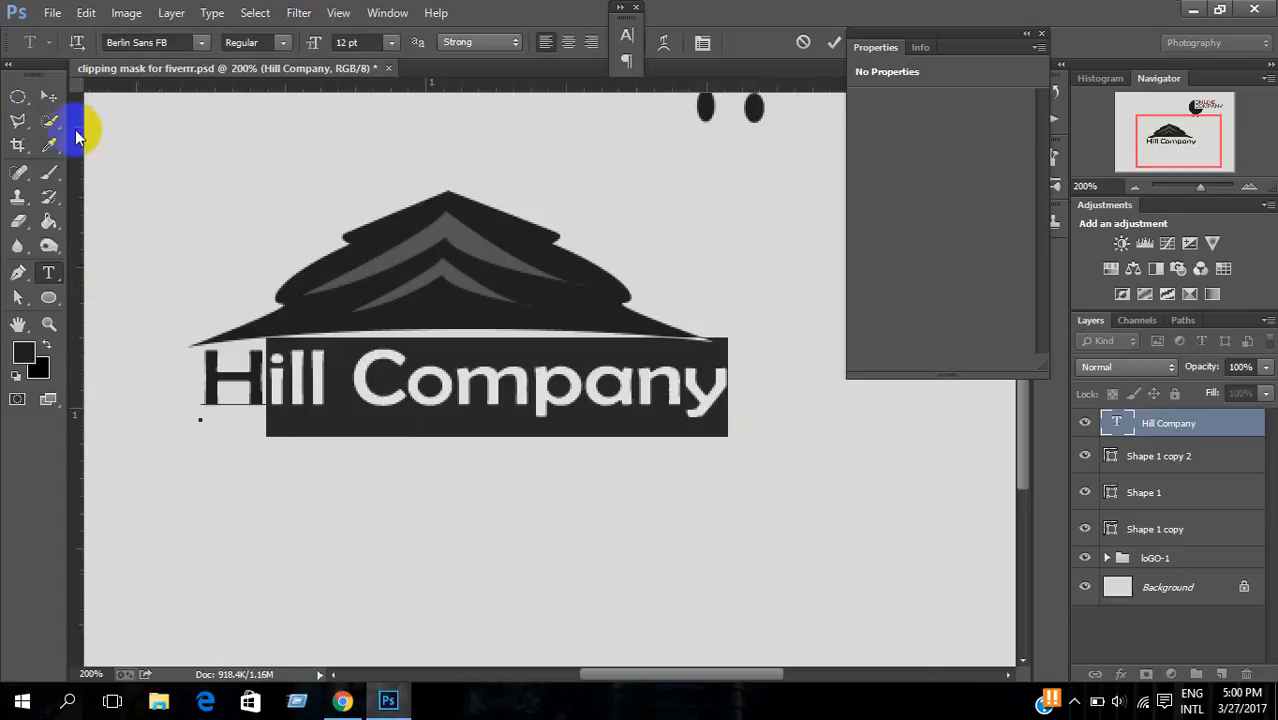
{"action": "left_click", "coordinate": [49, 96]}
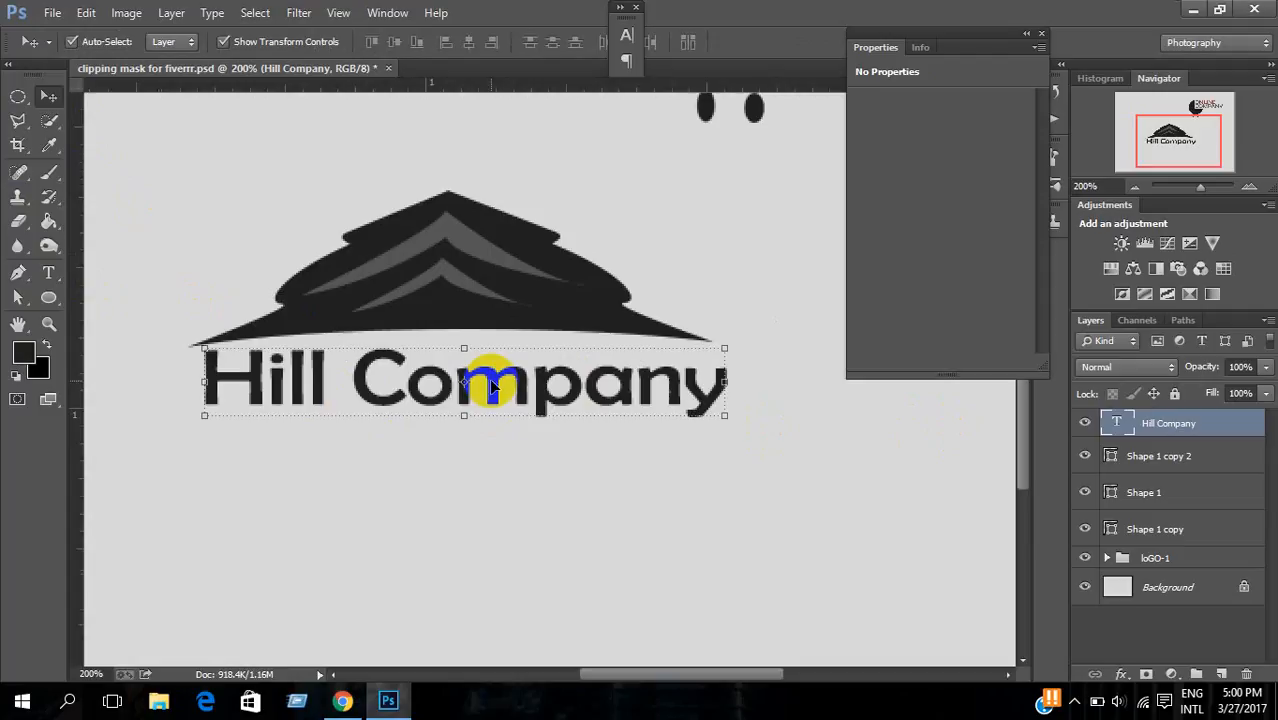
{"action": "left_click", "coordinate": [48, 272]}
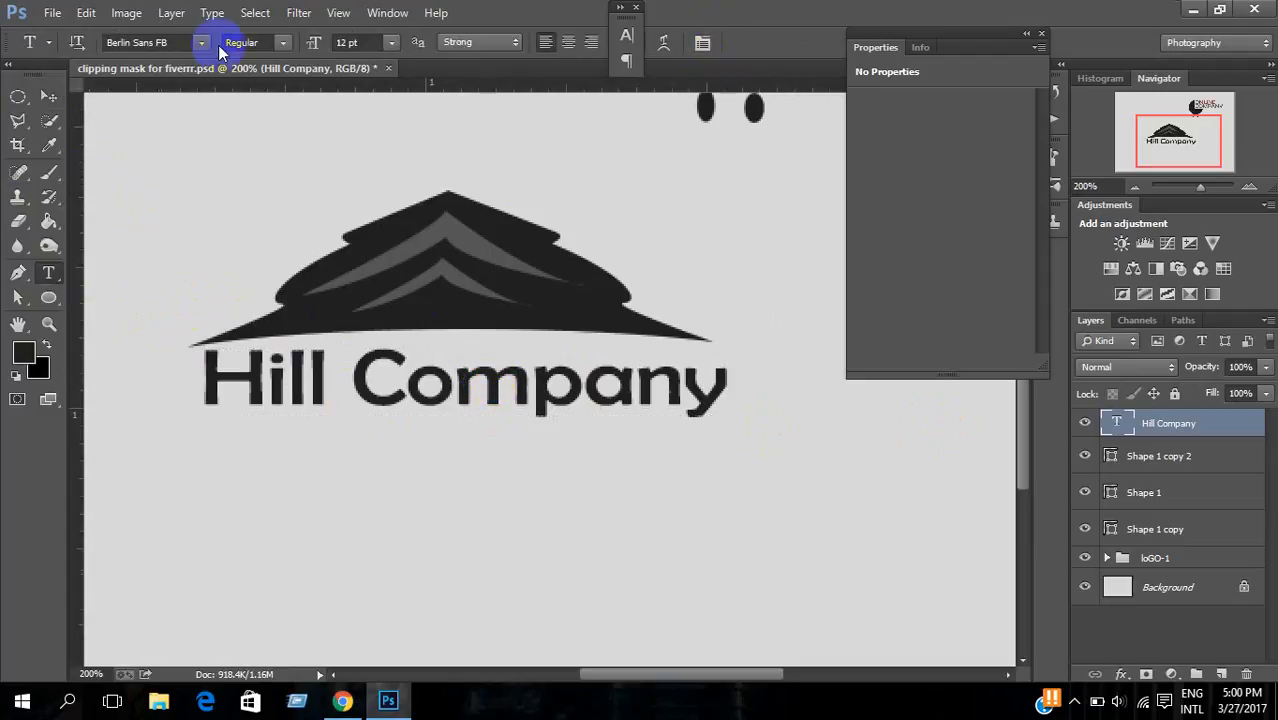
{"action": "left_click", "coordinate": [704, 43]}
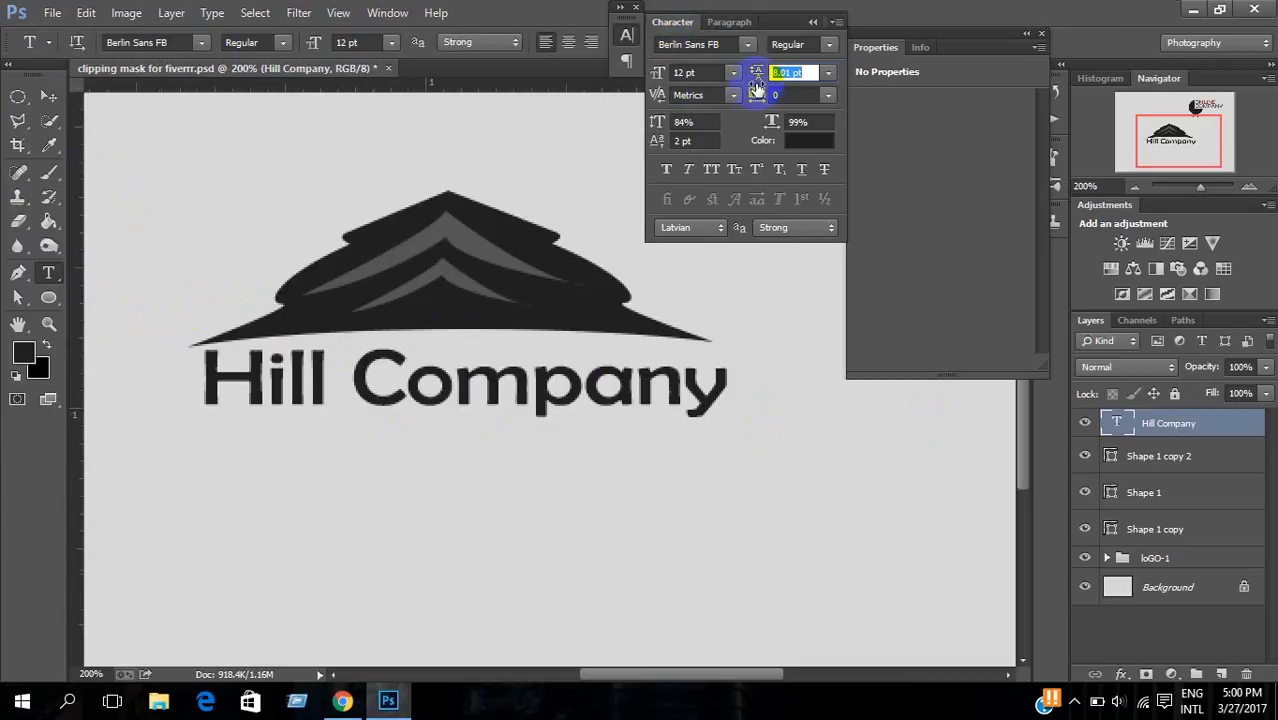
{"action": "left_click", "coordinate": [709, 171]}
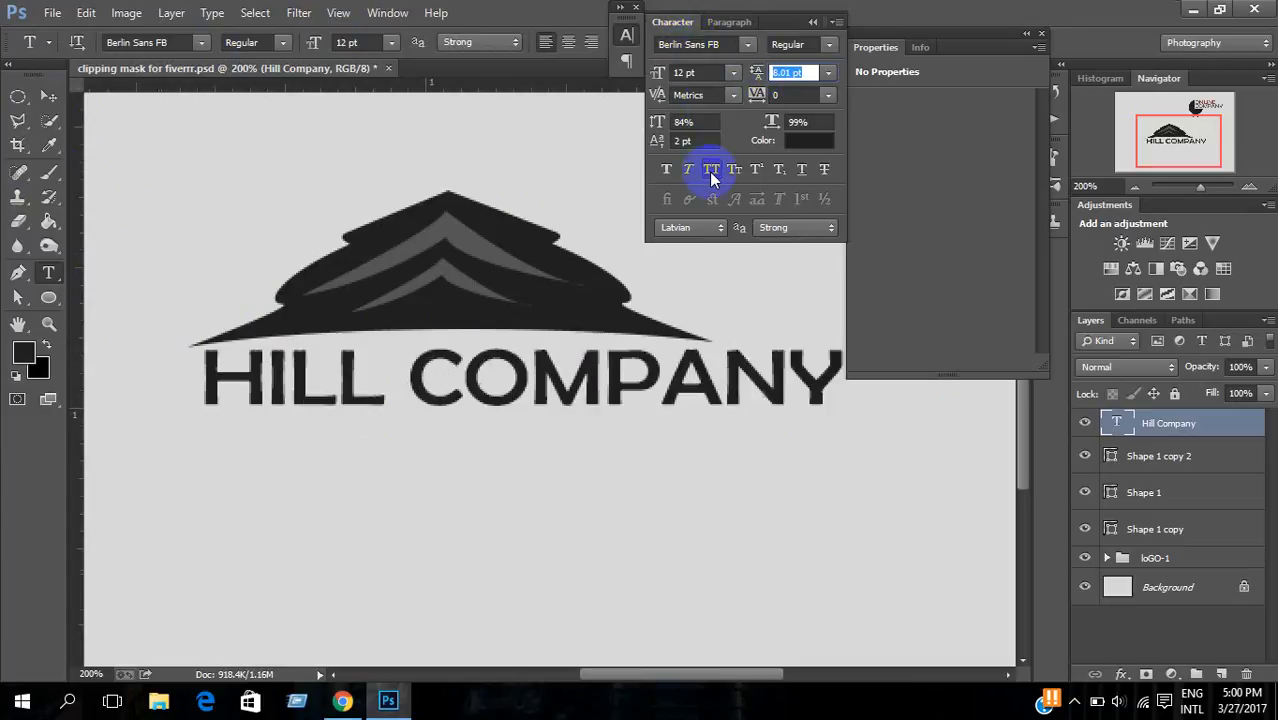
Step: Narrow the HILL COMPANY text horizontally until its right end aligns with the roof's right tip
{"action": "left_click", "coordinate": [44, 95]}
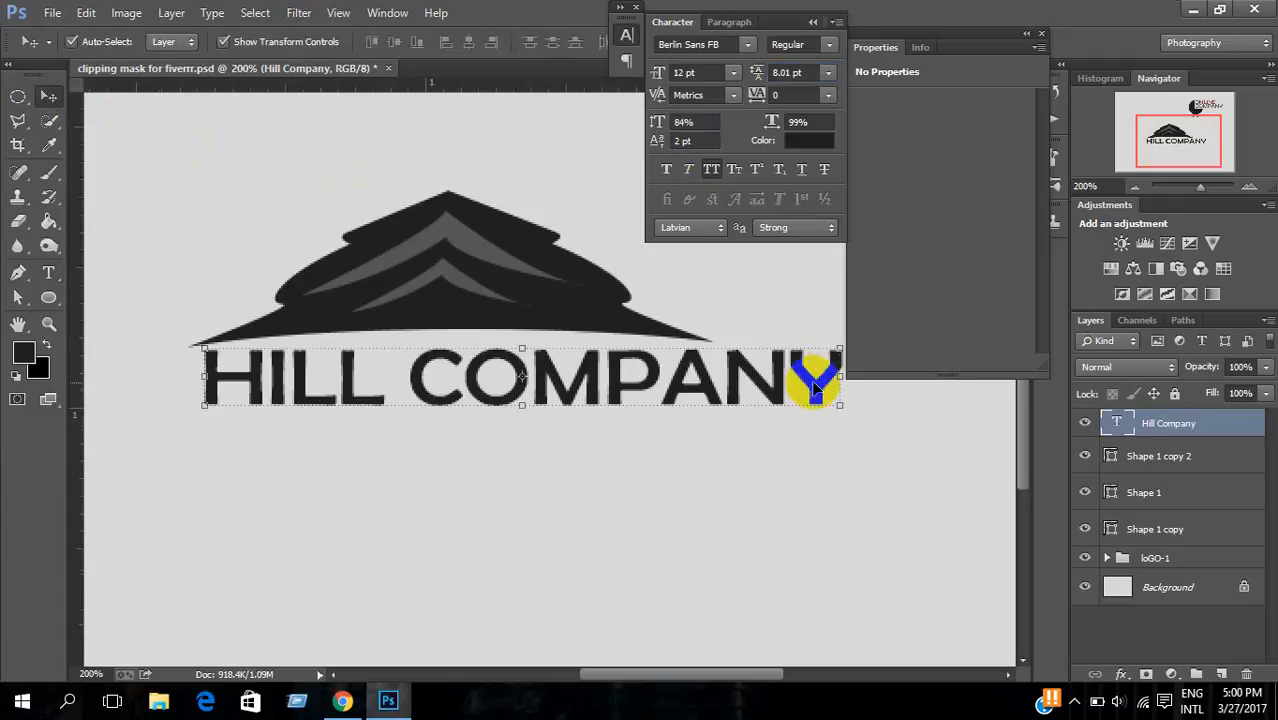
{"action": "left_click_drag", "start_coordinate": [840, 377], "coordinate": [707, 387]}
{"action": "double_click", "coordinate": [684, 385]}
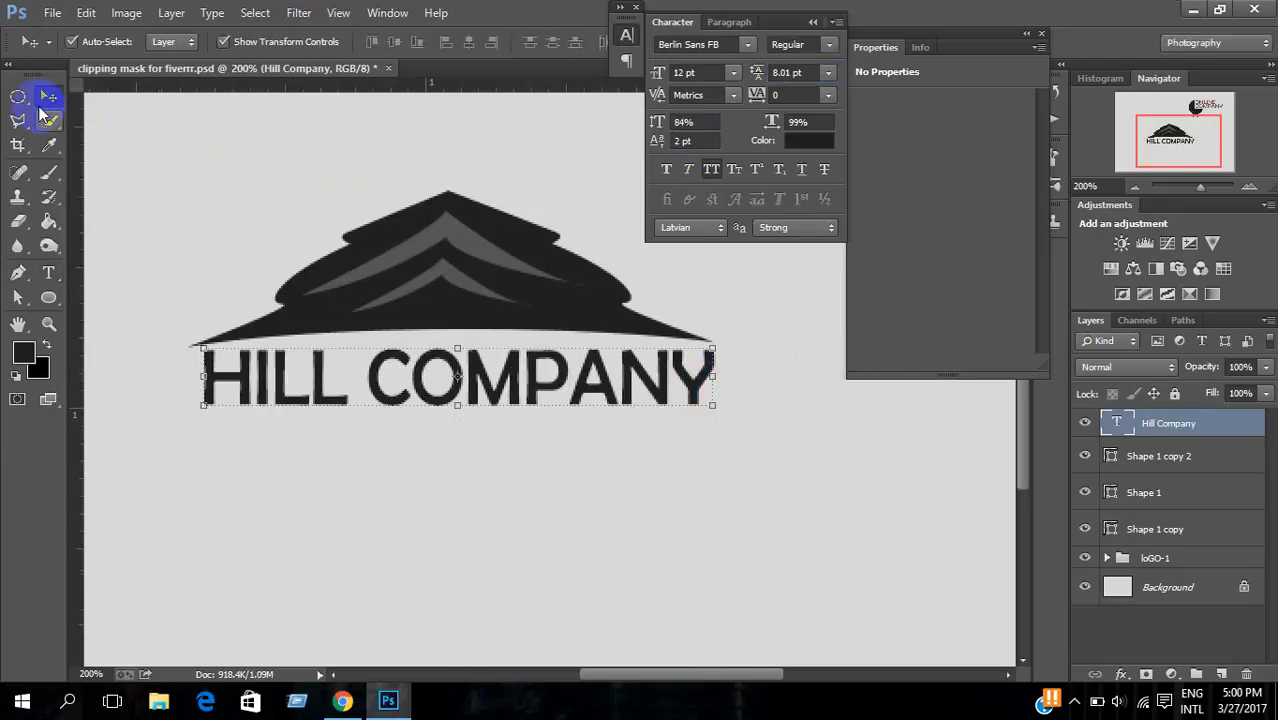
{"action": "left_click", "coordinate": [18, 96]}
{"action": "left_click", "coordinate": [48, 272]}
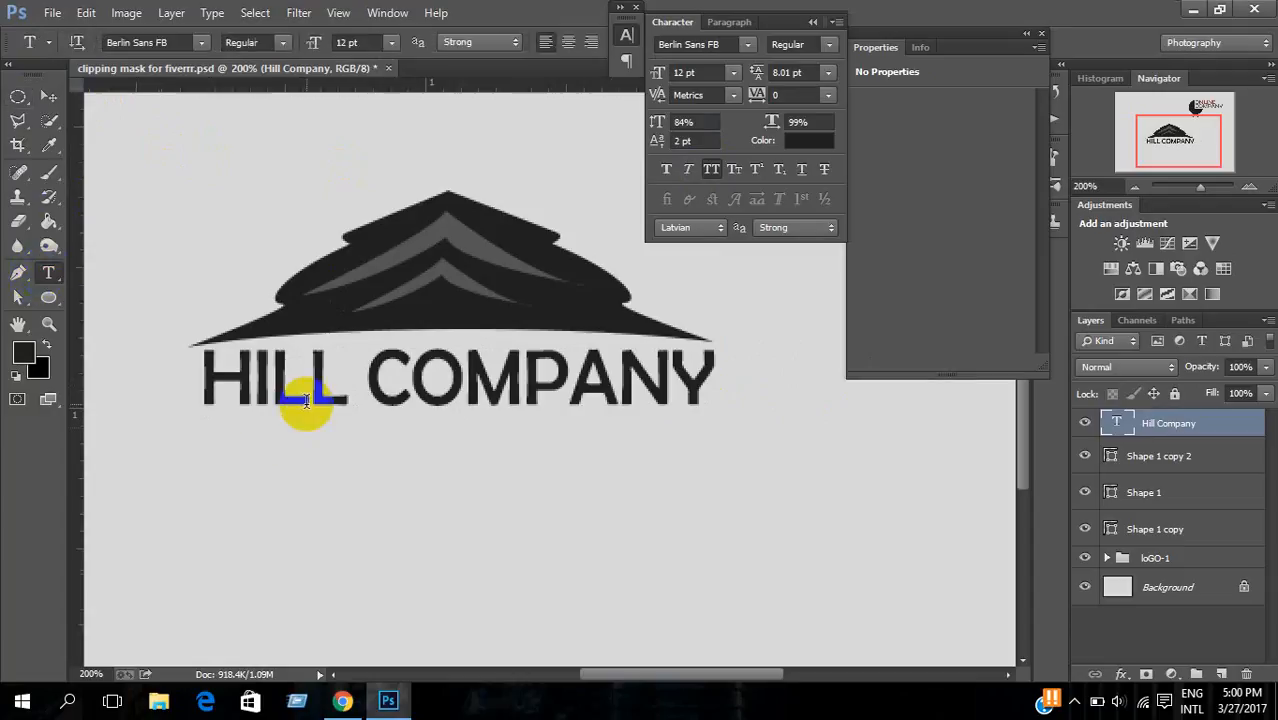
Step: Add the text "Slogan here" below the roof over the HILL COMPANY lettering and turn off its all-caps formatting
{"action": "left_click", "coordinate": [226, 441]}
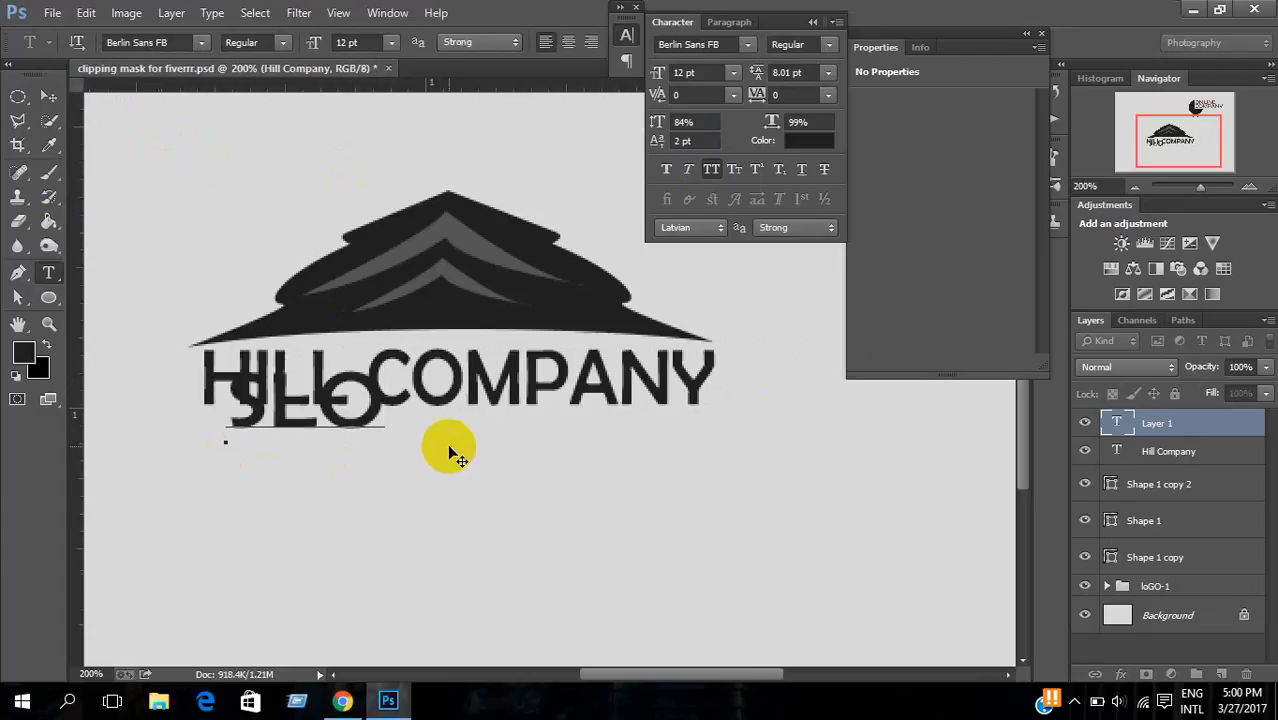
{"action": "type", "text": "GAN HERE"}
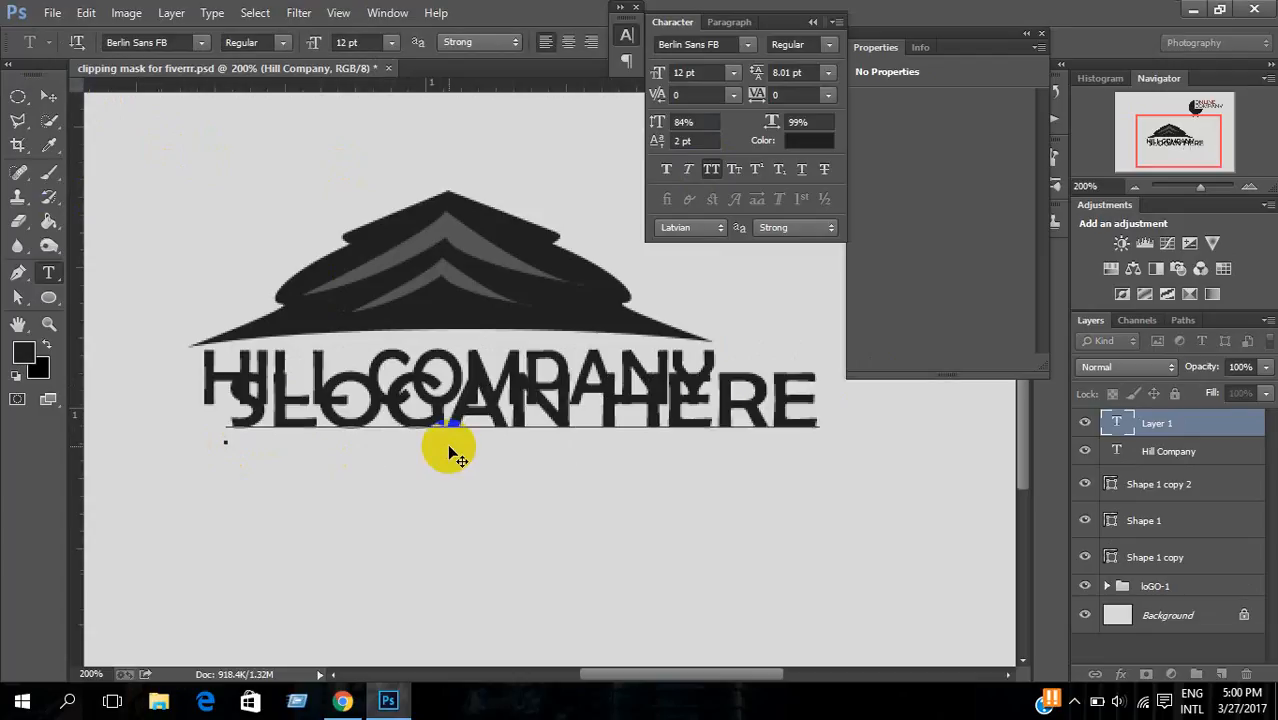
{"action": "left_click", "coordinate": [733, 94]}
{"action": "left_click", "coordinate": [688, 126]}
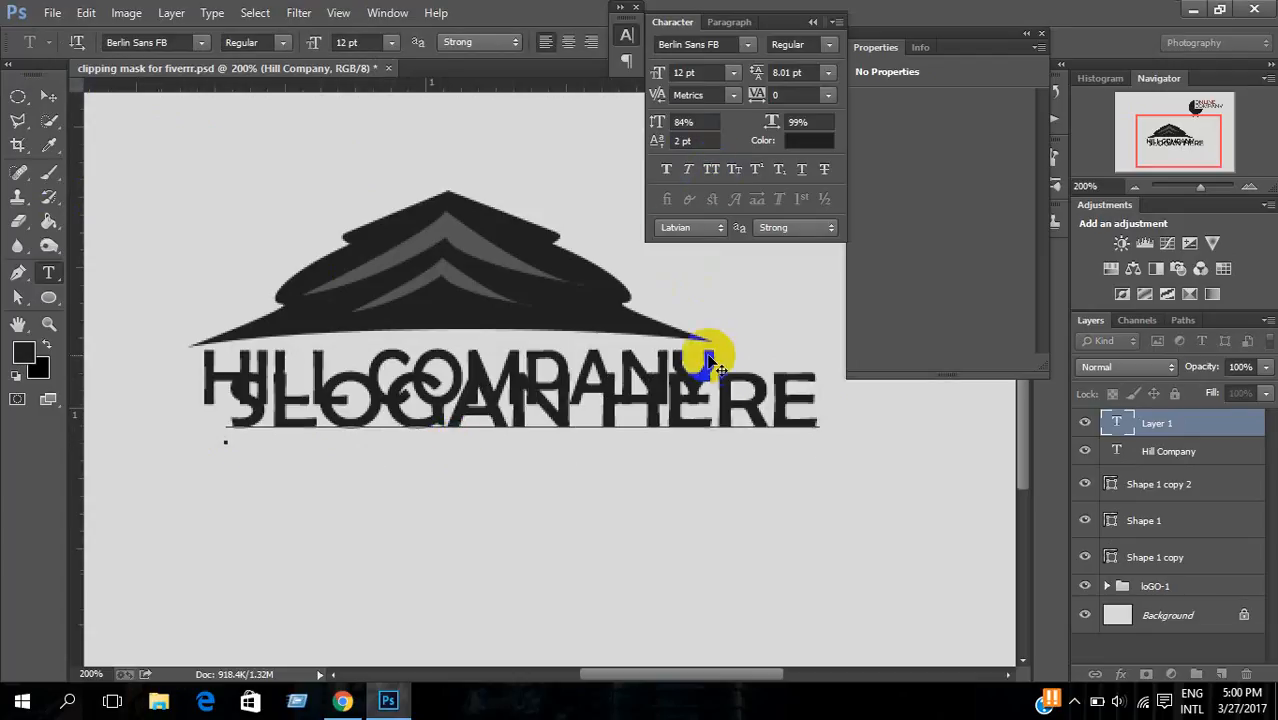
{"action": "triple_click", "coordinate": [679, 373]}
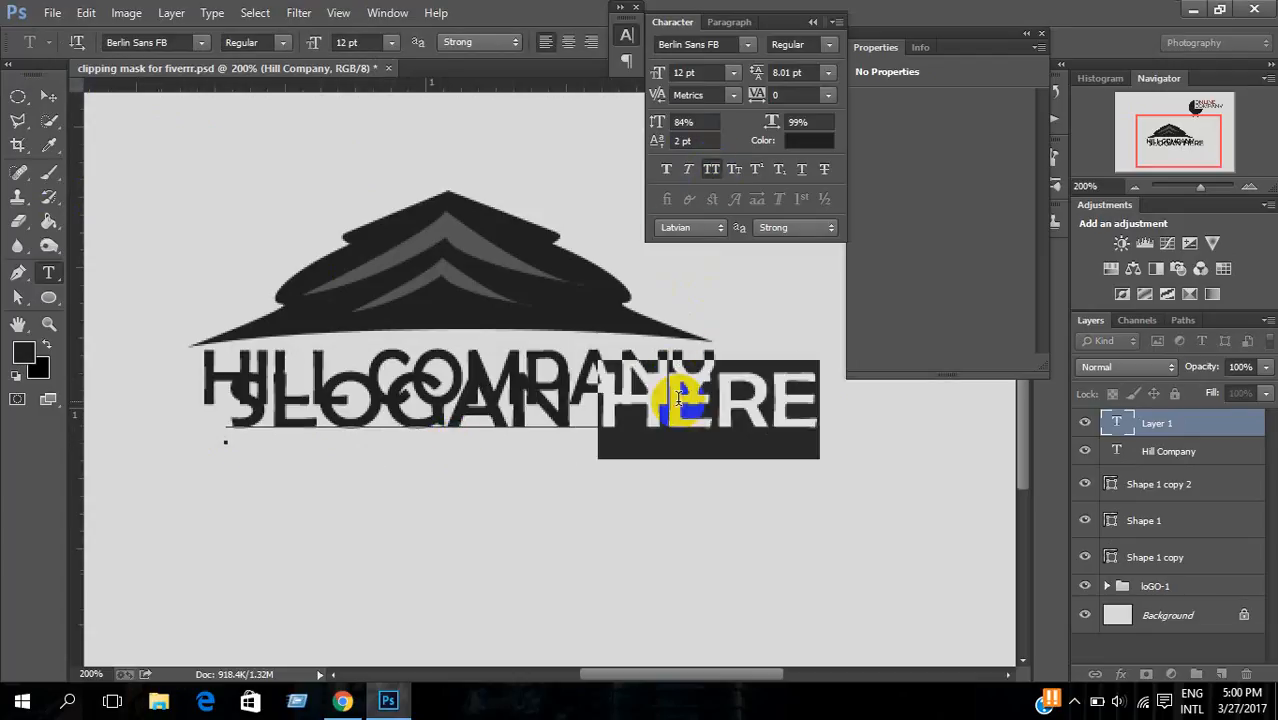
{"action": "left_click", "coordinate": [717, 170]}
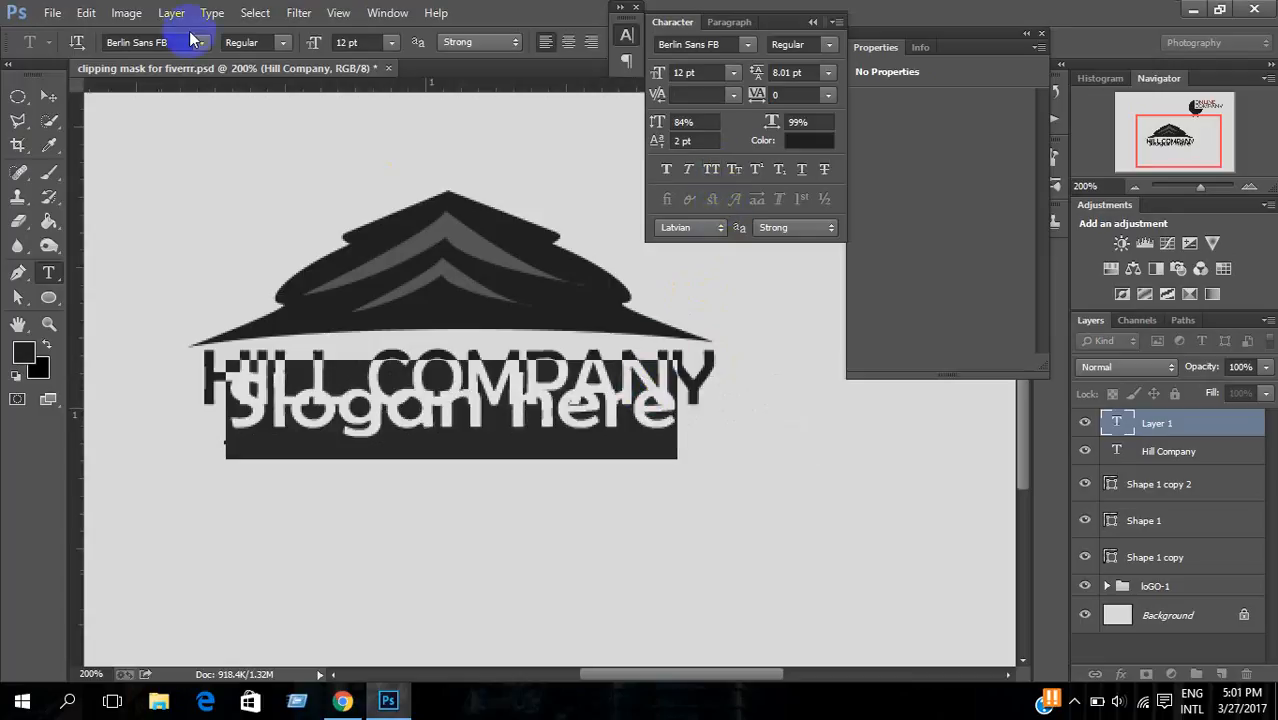
Step: Scale the "Slogan here" text to about 49% and centre it just below the HILL COMPANY lettering
{"action": "left_click", "coordinate": [47, 100]}
{"action": "left_click_drag", "start_coordinate": [337, 366], "coordinate": [362, 472]}
{"action": "left_click_drag", "start_coordinate": [688, 415], "coordinate": [505, 437]}
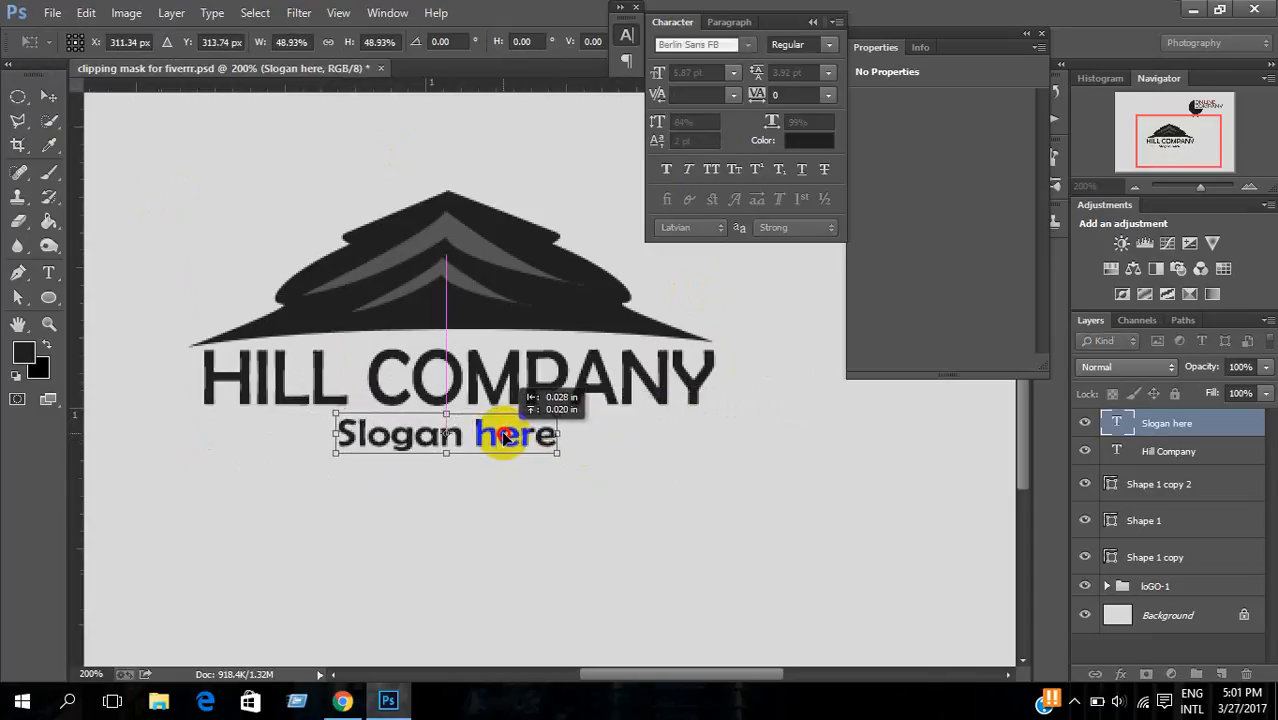
{"action": "key", "text": "Return"}
{"action": "left_click", "coordinate": [6, 92]}
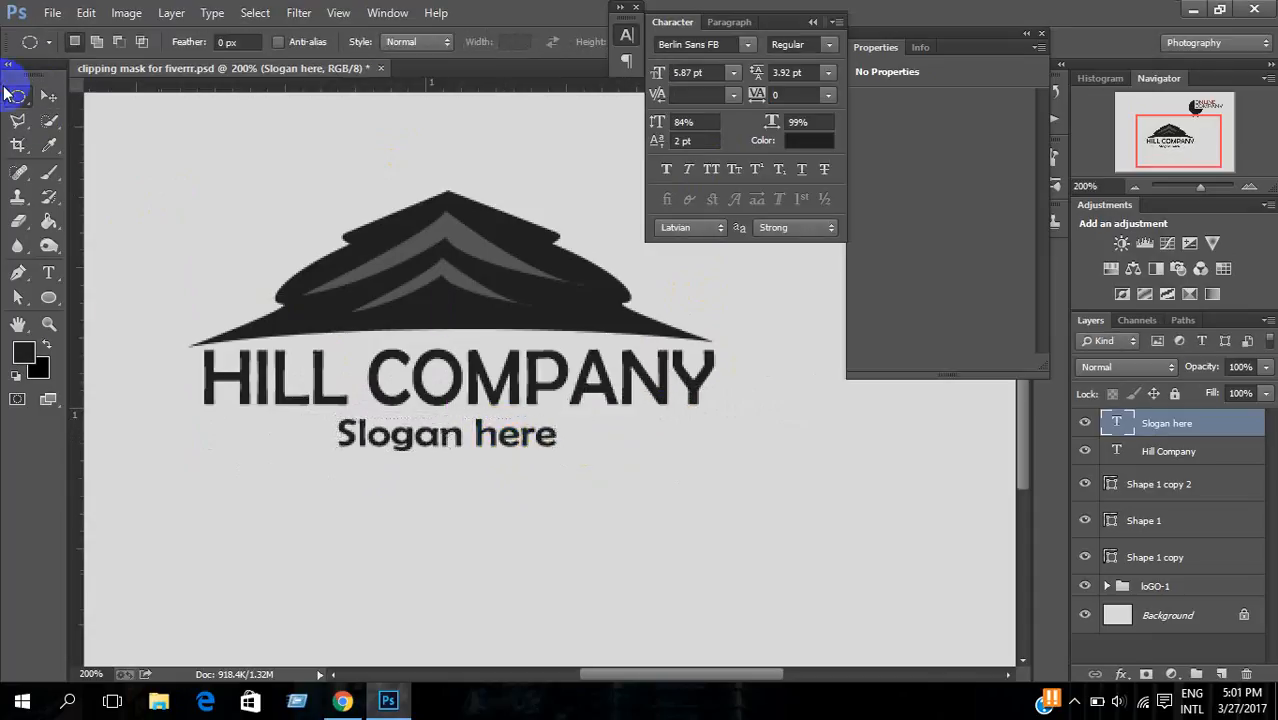
Step: Draw a thin dark rectangle about 78 by 4 px from the slogan's right end to the edge of the HILL COMPANY lettering
{"action": "left_click_drag", "start_coordinate": [47, 297], "coordinate": [95, 295]}
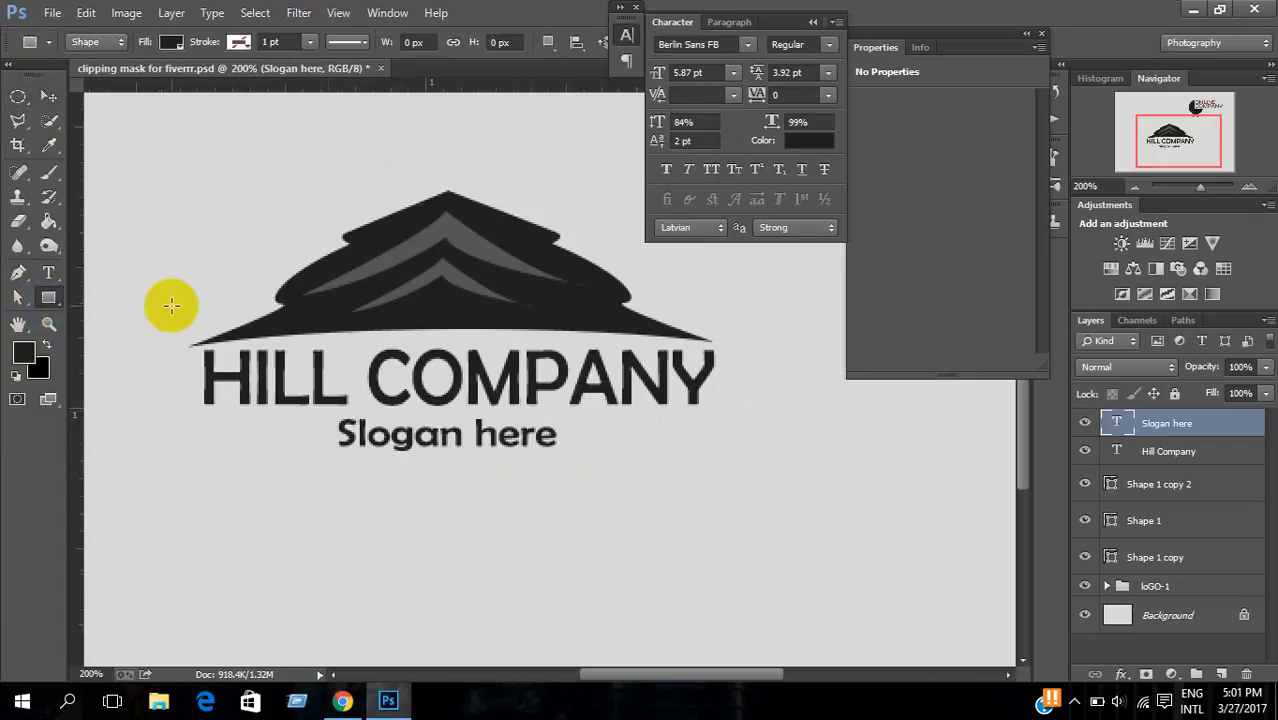
{"action": "key", "text": "ctrl+shift+n"}
{"action": "key", "text": "Return"}
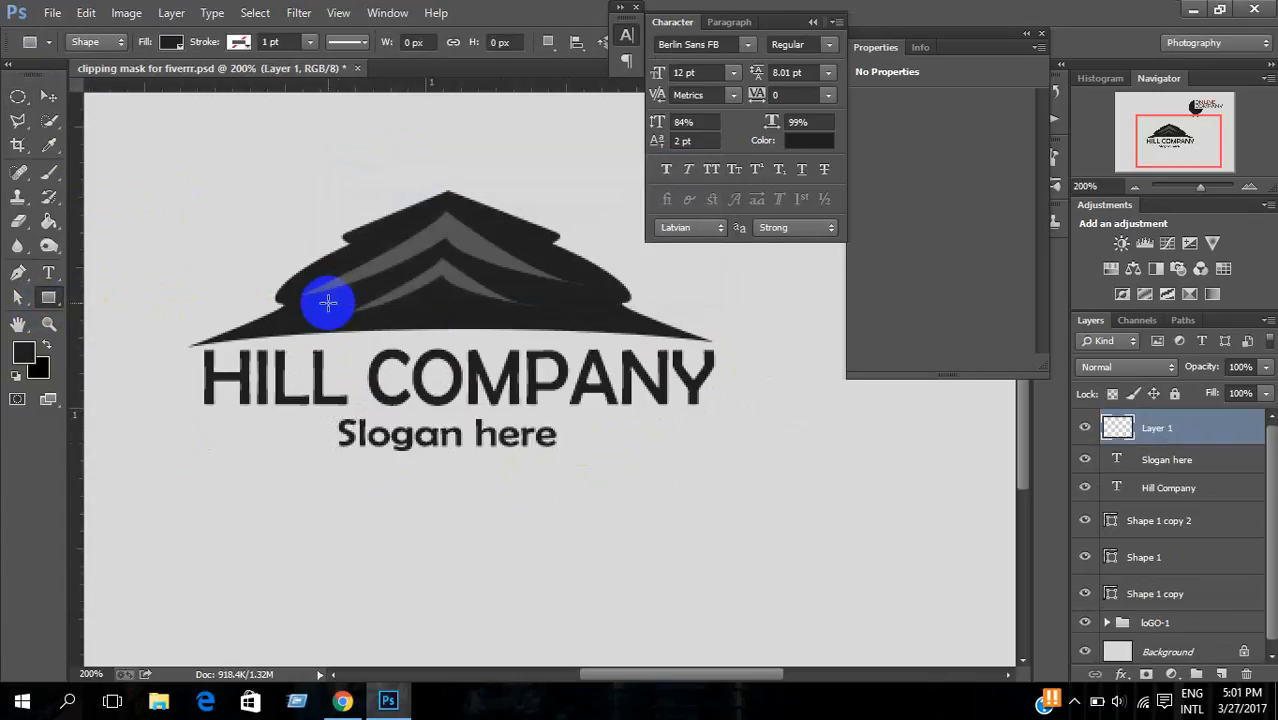
{"action": "left_click_drag", "start_coordinate": [565, 430], "coordinate": [714, 433]}
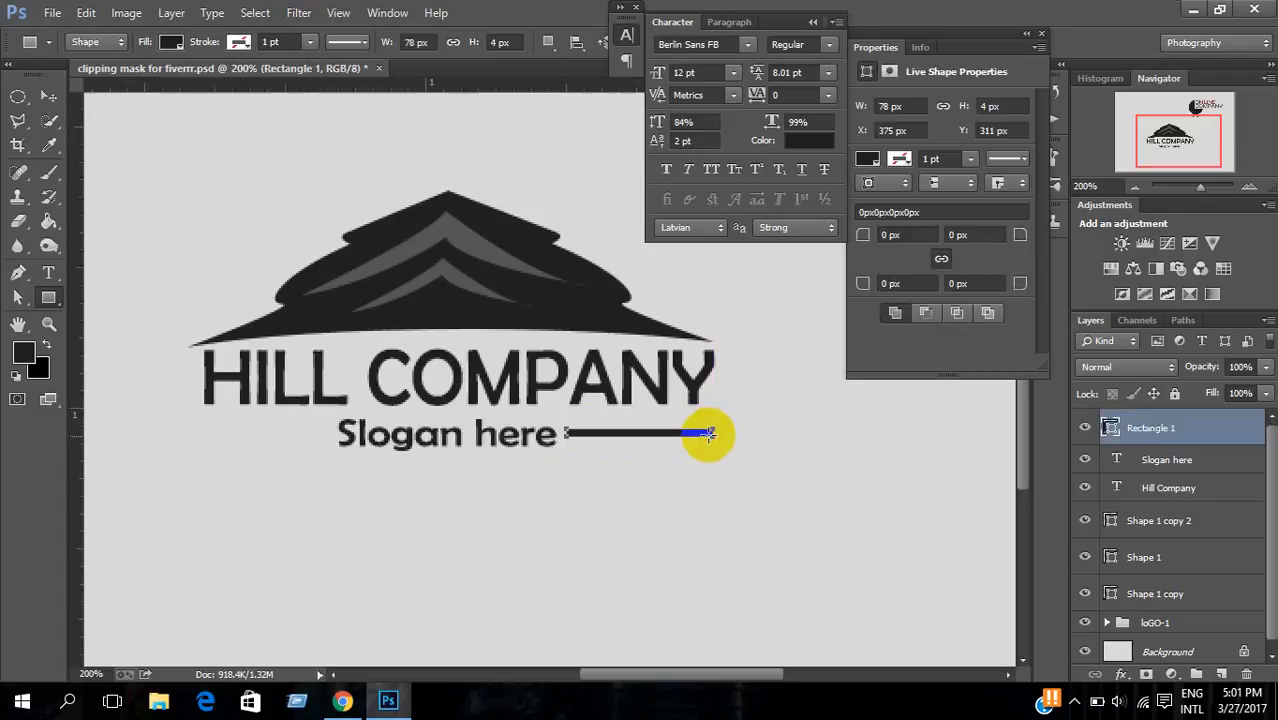
Step: Duplicate the thin rectangle to the slogan's left side, level with the original
{"action": "left_click", "coordinate": [48, 96]}
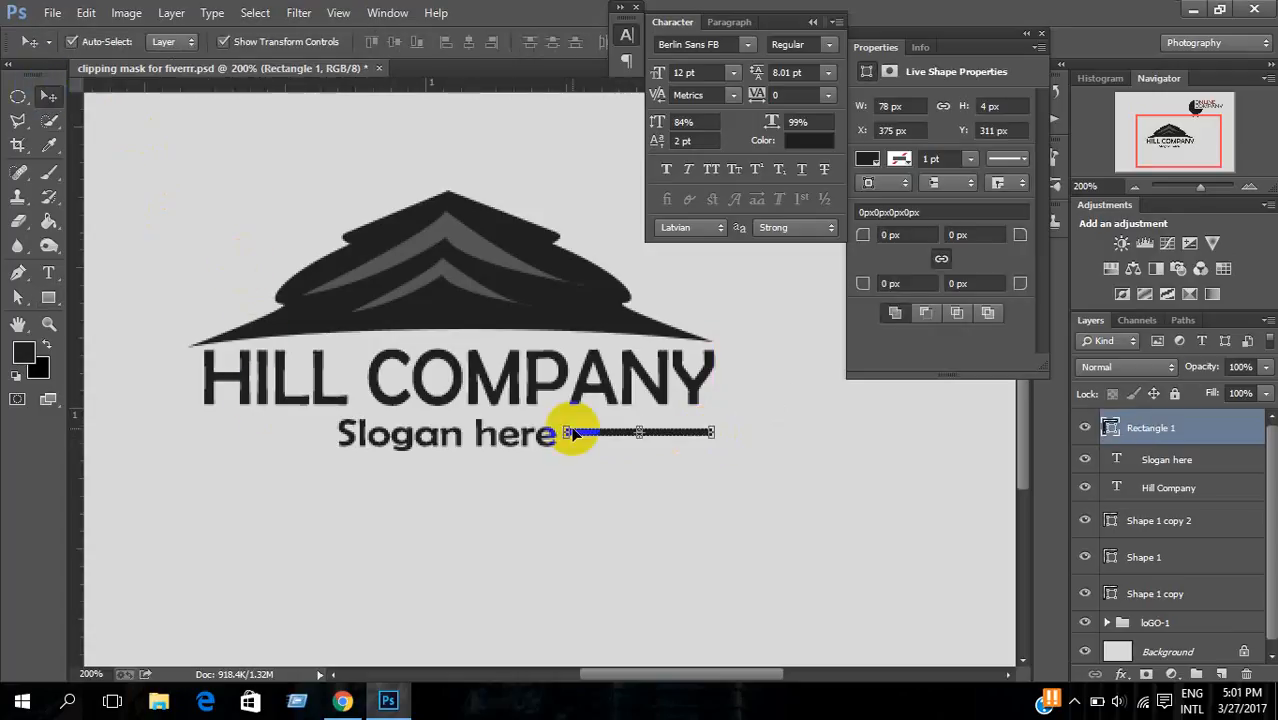
{"action": "left_click_drag", "start_coordinate": [588, 435], "coordinate": [213, 441]}
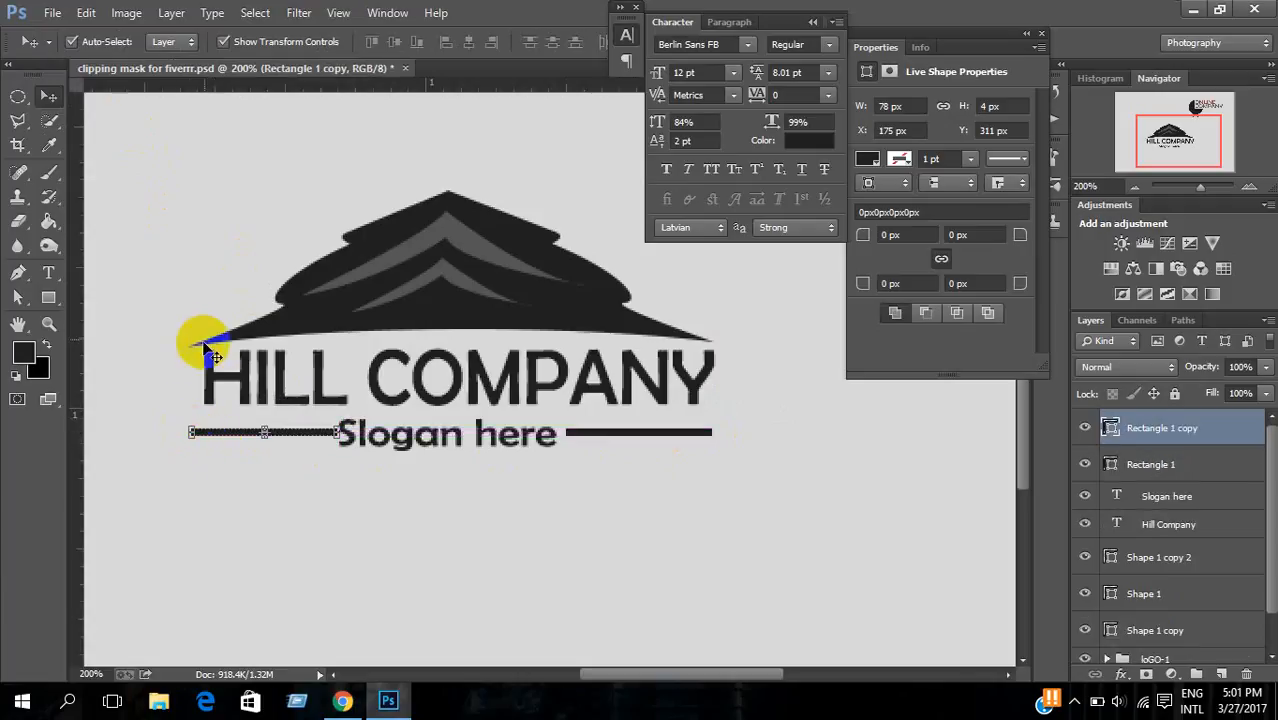
{"action": "left_click", "coordinate": [18, 96]}
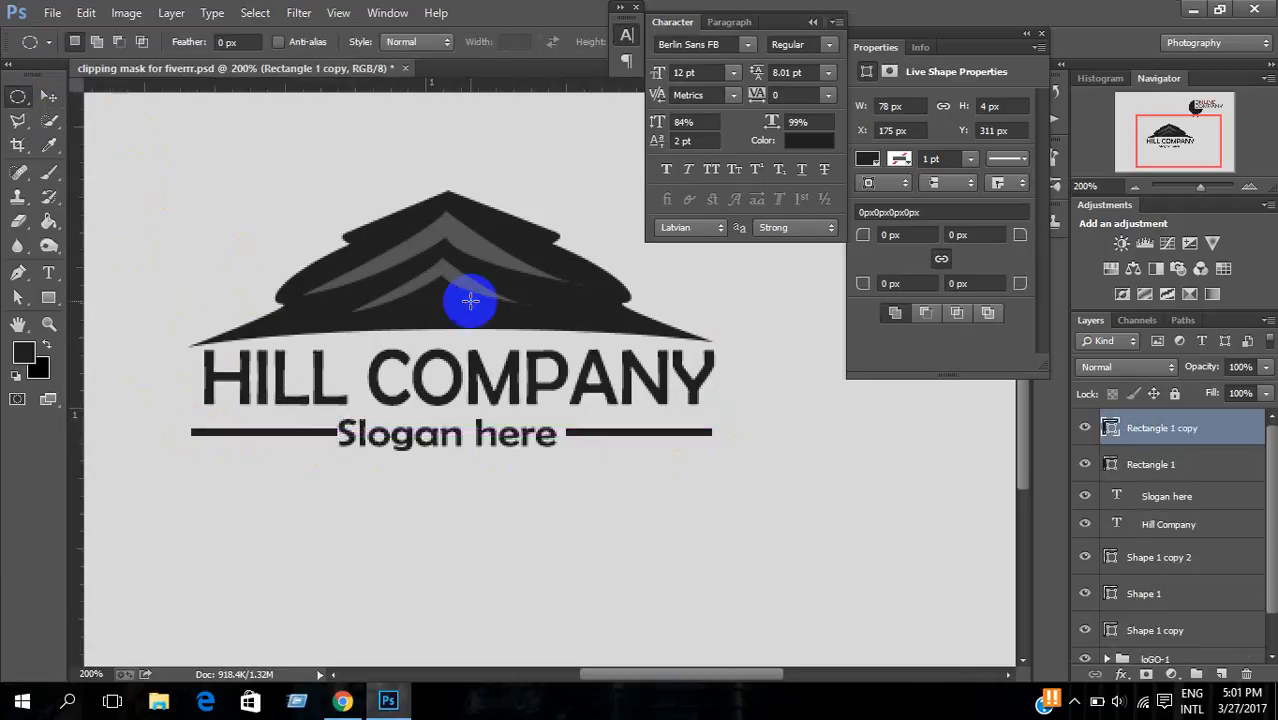
Step: Group all layers of the roof logo, from Rectangle 1 copy to Shape 1 copy, and check the group by toggling its visibility
{"action": "key", "text": "ctrl+minus"}
{"action": "key", "text": "ctrl+minus"}
{"action": "key", "text": "ctrl+minus"}
{"action": "key", "text": "ctrl+plus"}
{"action": "key", "text": "ctrl+plus"}
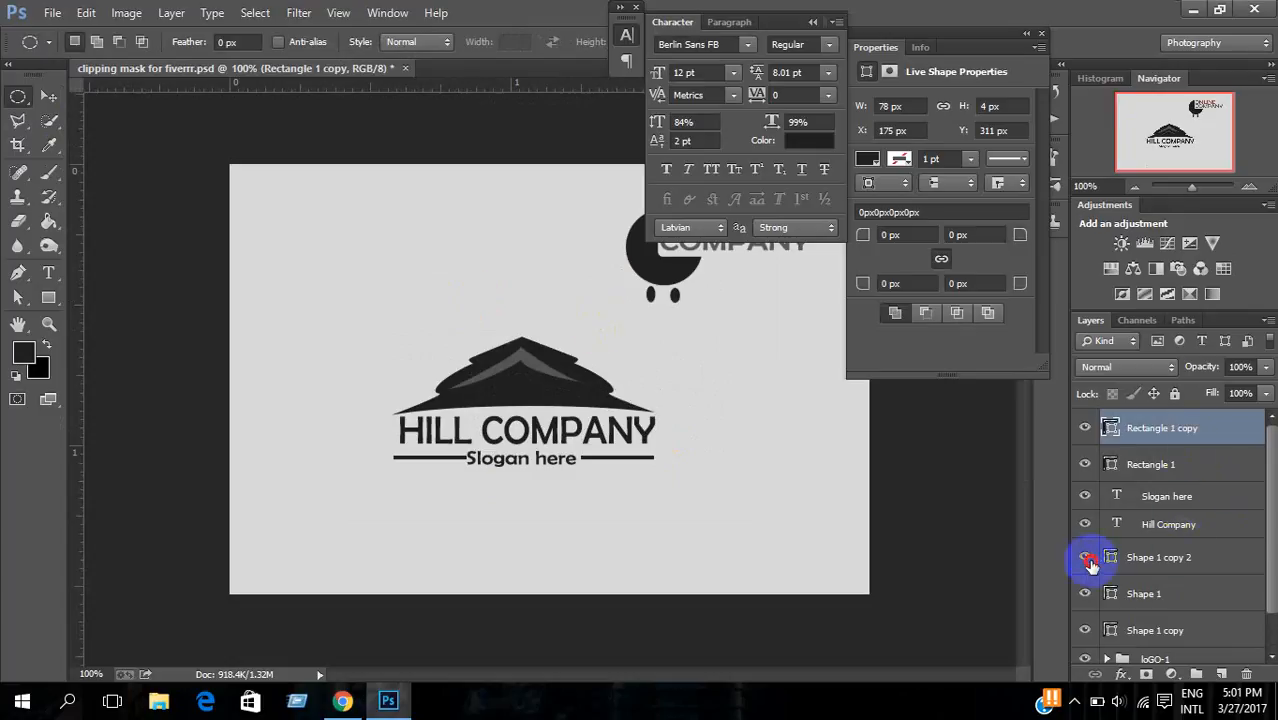
{"action": "scroll", "coordinate": [1210, 612], "scroll_direction": "down", "scroll_amount": 1}
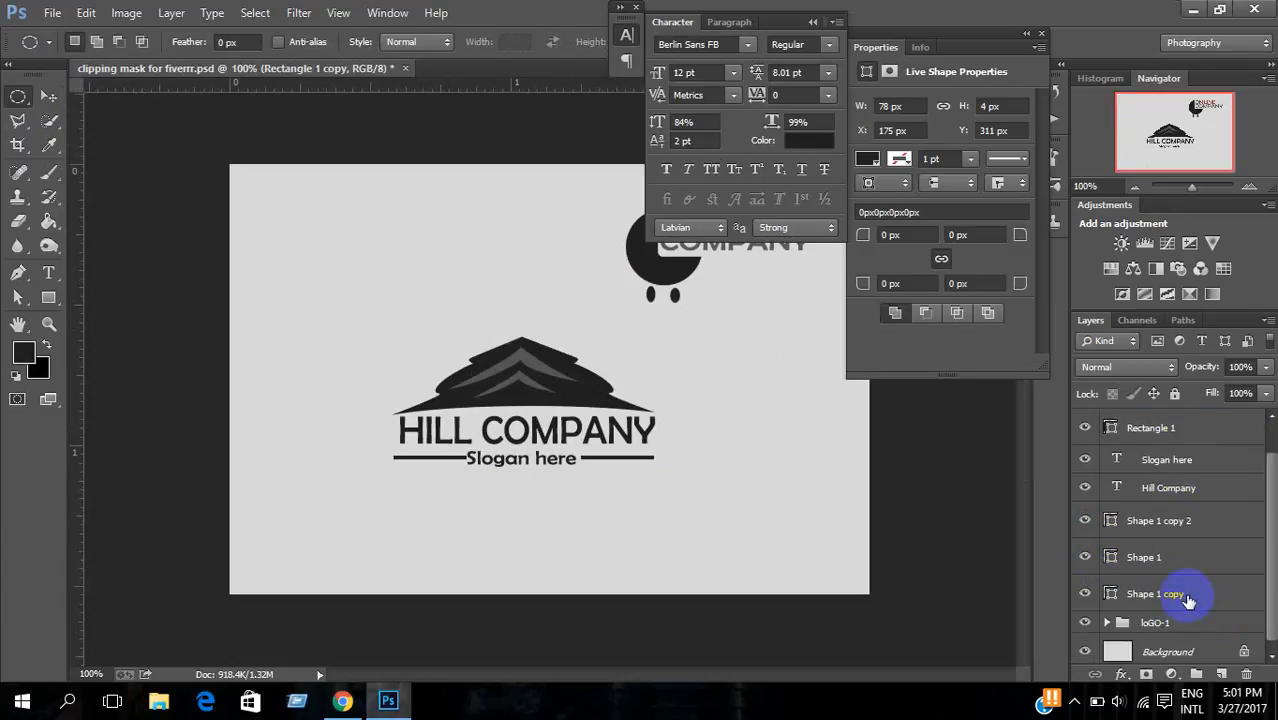
{"action": "left_click", "coordinate": [1188, 600], "text": "shift"}
{"action": "scroll", "coordinate": [1188, 600], "scroll_direction": "up", "scroll_amount": 1}
{"action": "key", "text": "ctrl+g"}
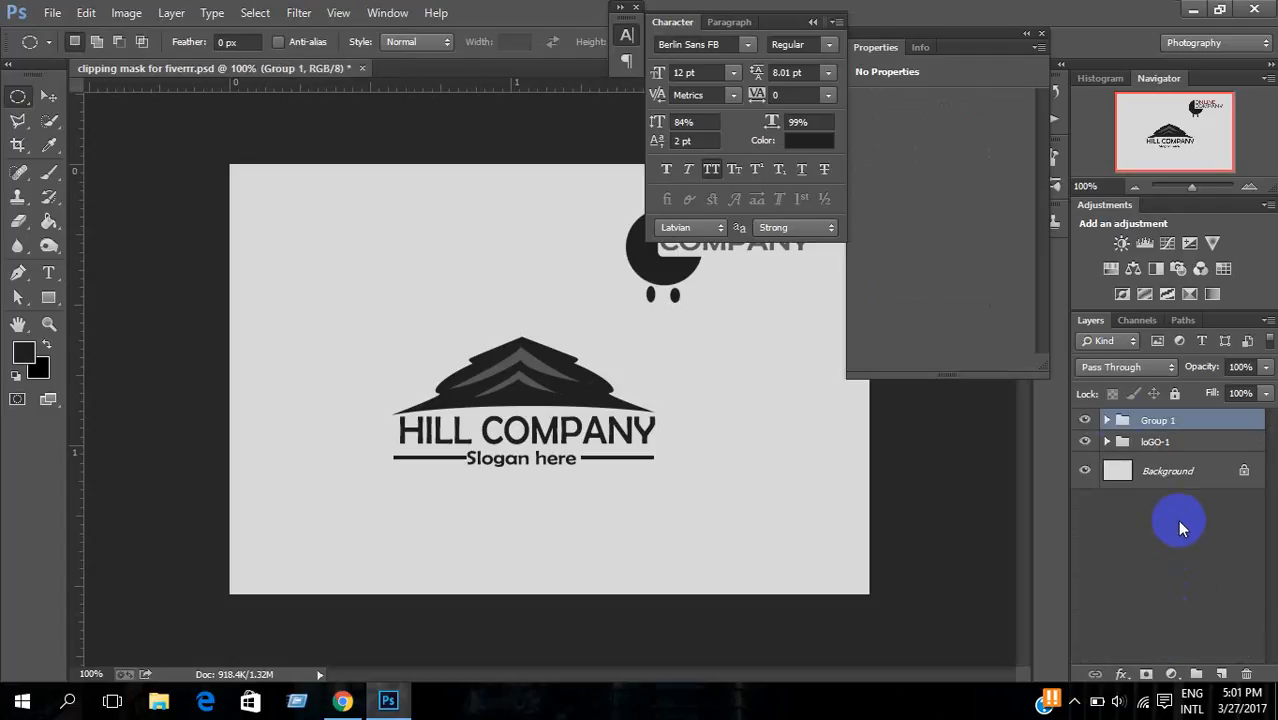
{"action": "left_click", "coordinate": [1085, 421]}
{"action": "left_click", "coordinate": [1085, 421]}
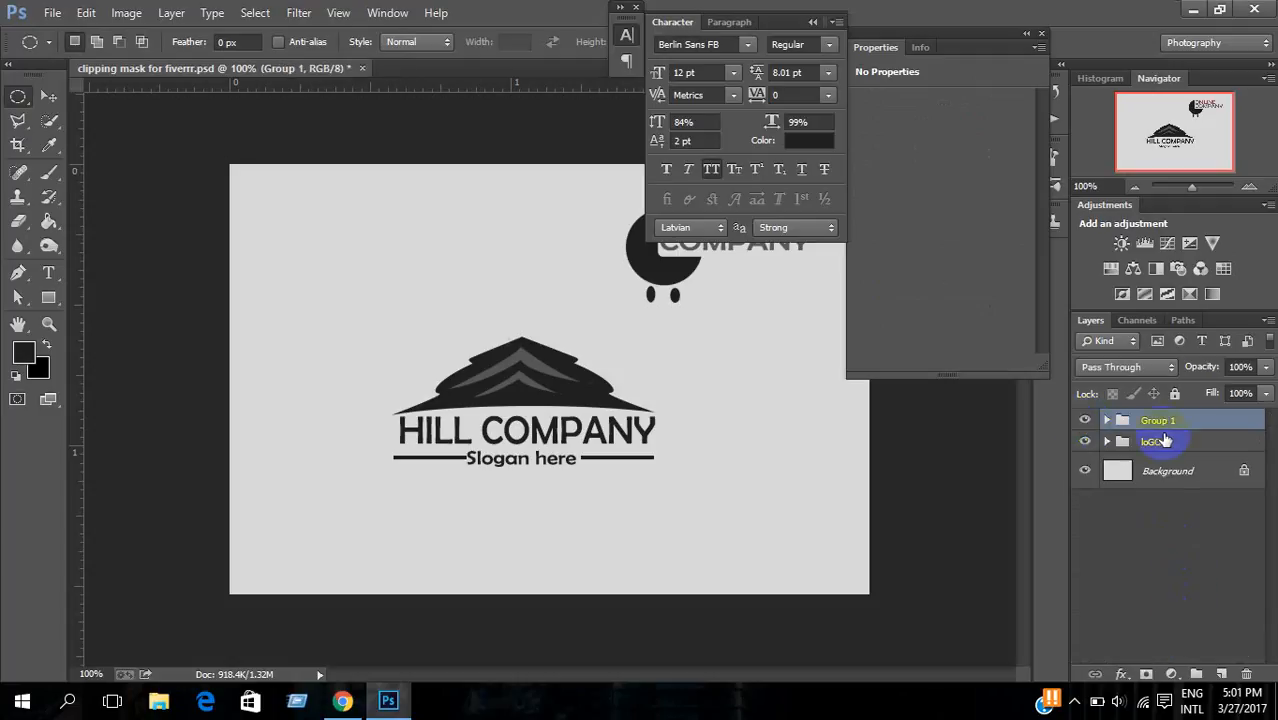
Step: Scale the roof logo group to about 74% and move it to the card's lower-left corner
{"action": "key", "text": "ctrl+t"}
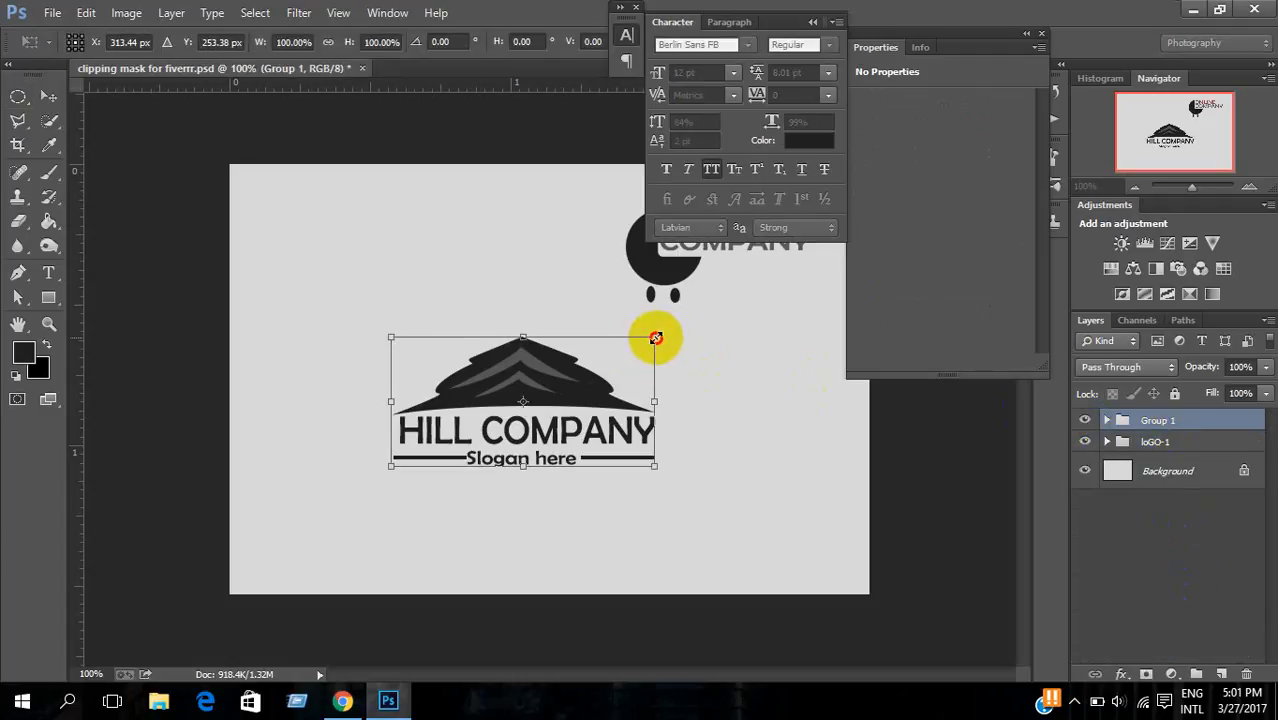
{"action": "left_click_drag", "start_coordinate": [655, 338], "coordinate": [392, 517]}
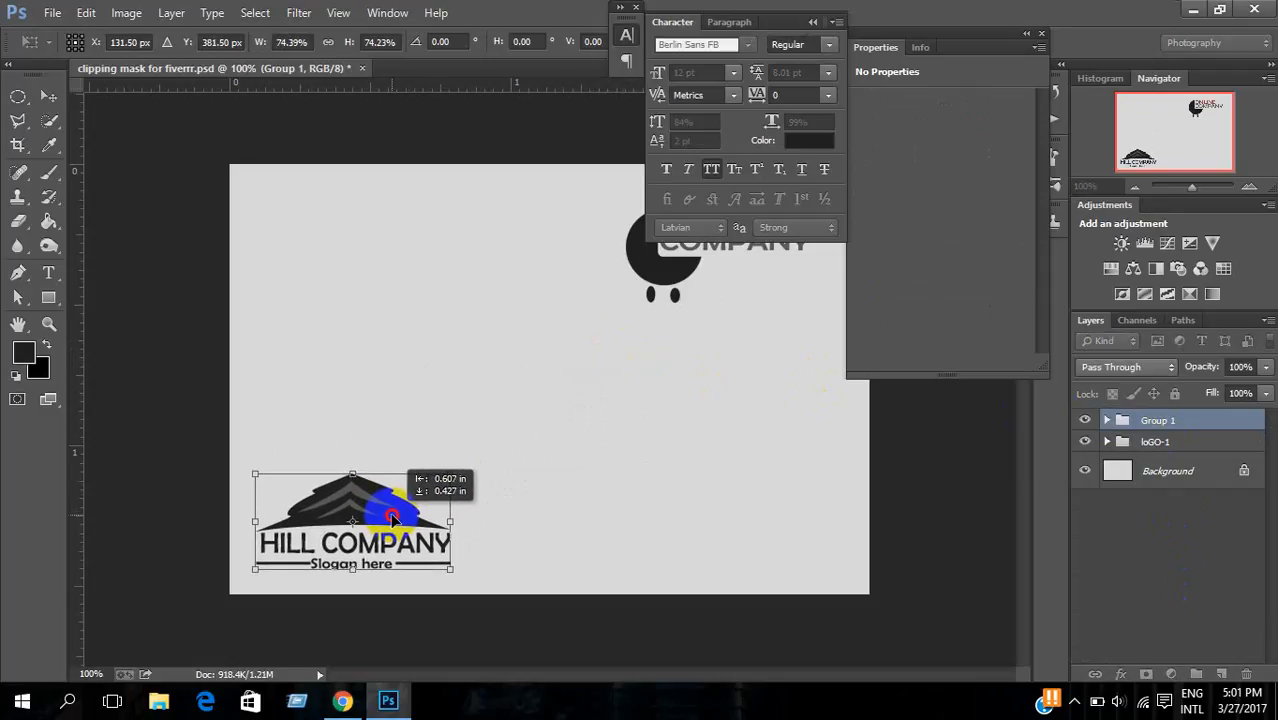
{"action": "key", "text": "Return"}
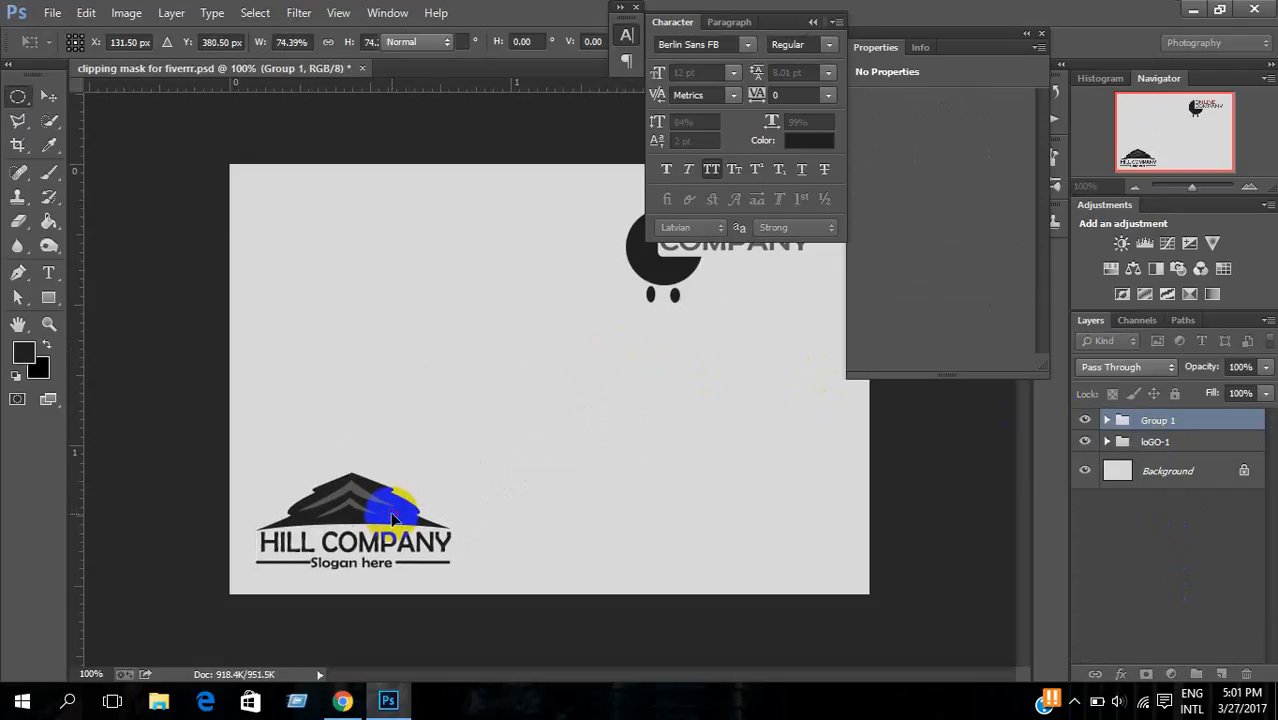
Step: Rename the roof logo's group as LOGO-2
{"action": "left_click", "coordinate": [16, 104]}
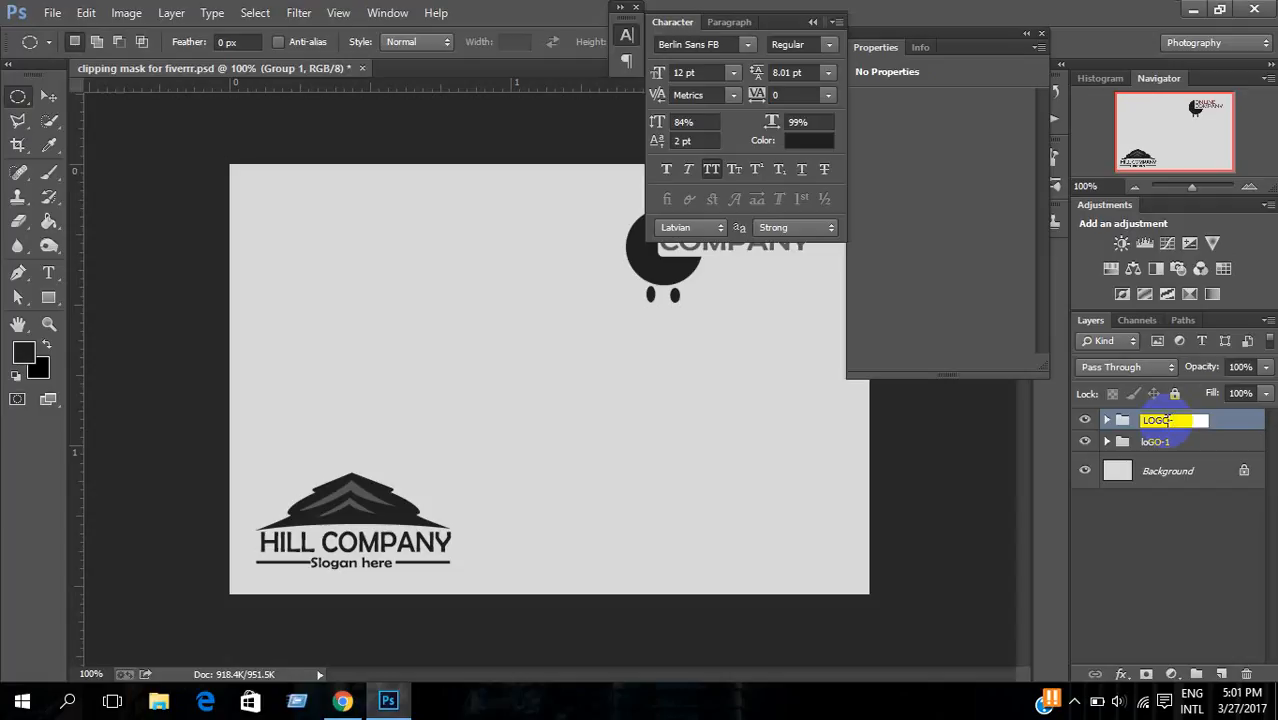
{"action": "left_click", "coordinate": [600, 300]}
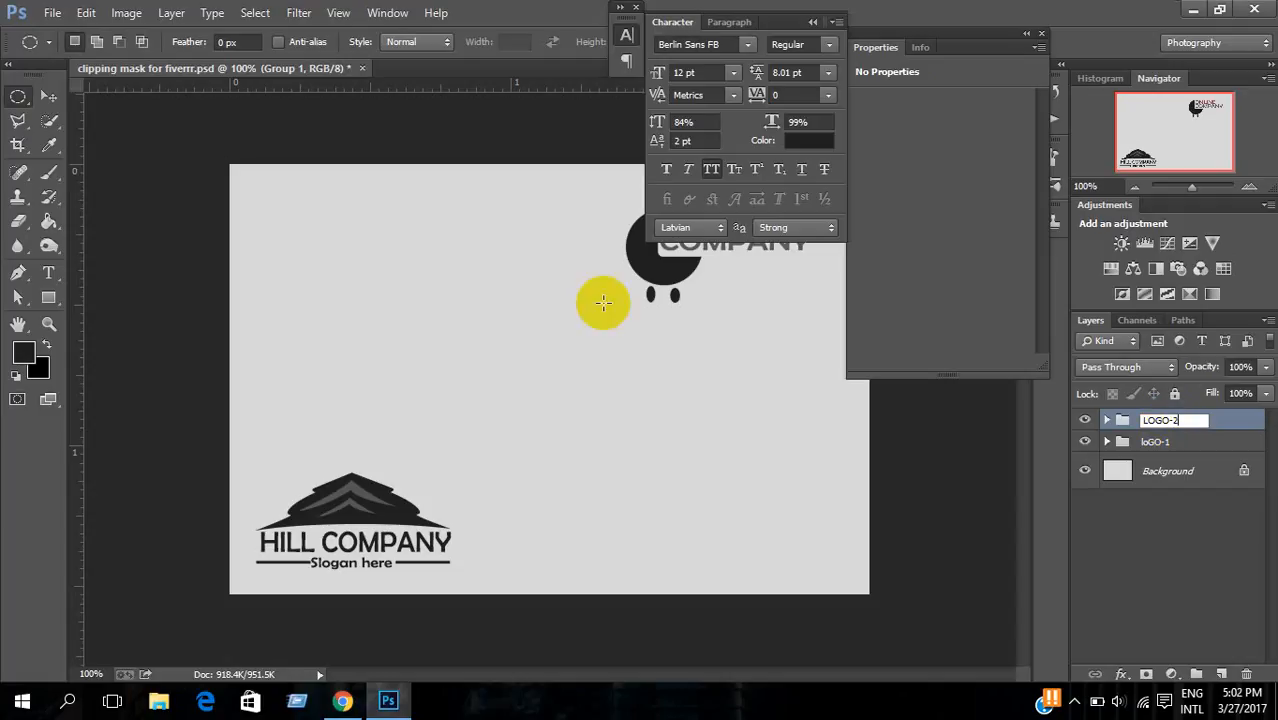
{"action": "left_click", "coordinate": [48, 96]}
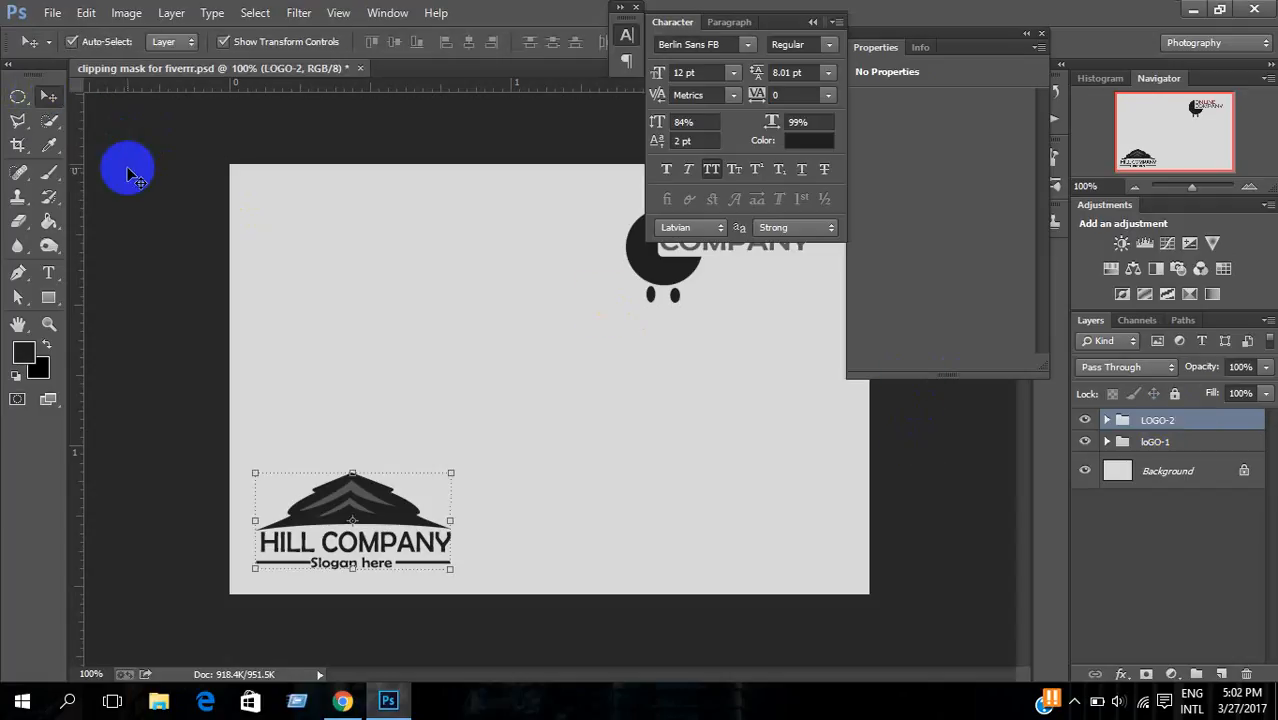
{"action": "left_click", "coordinate": [17, 96]}
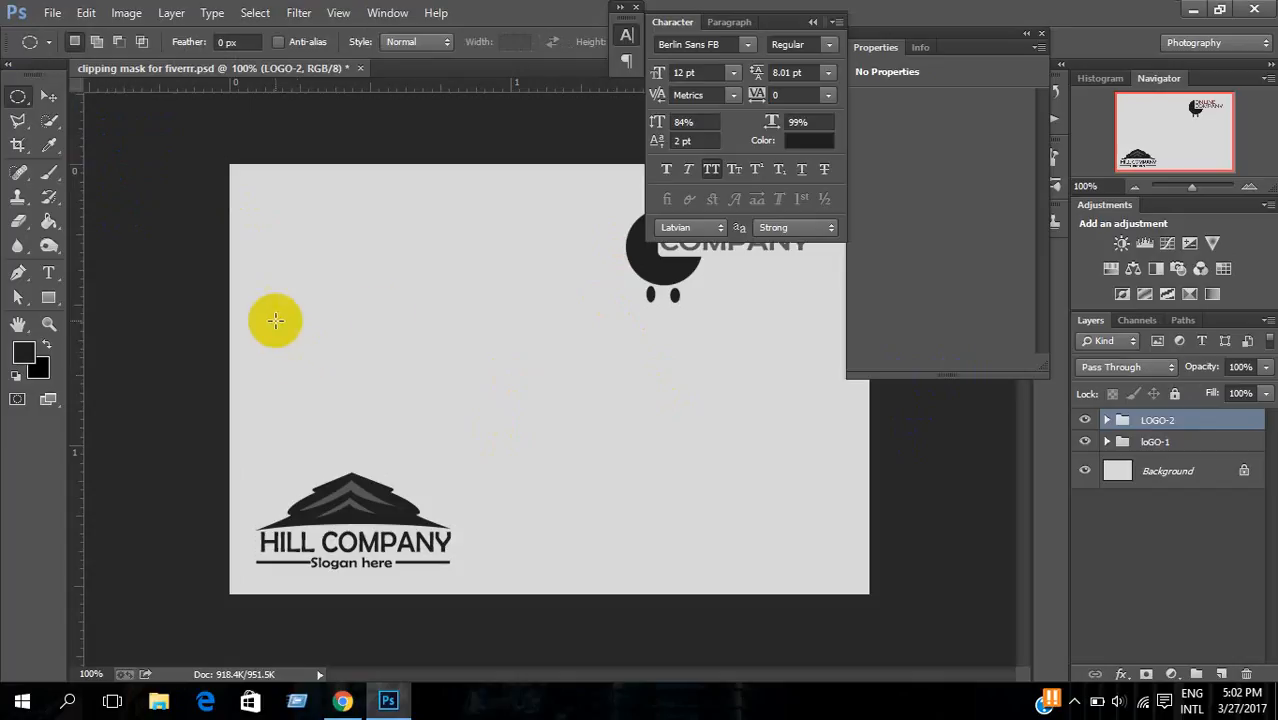
Step: Close the floating Properties panel and dock the Character panel so that it no longer covers the card
{"action": "left_click", "coordinate": [1041, 35]}
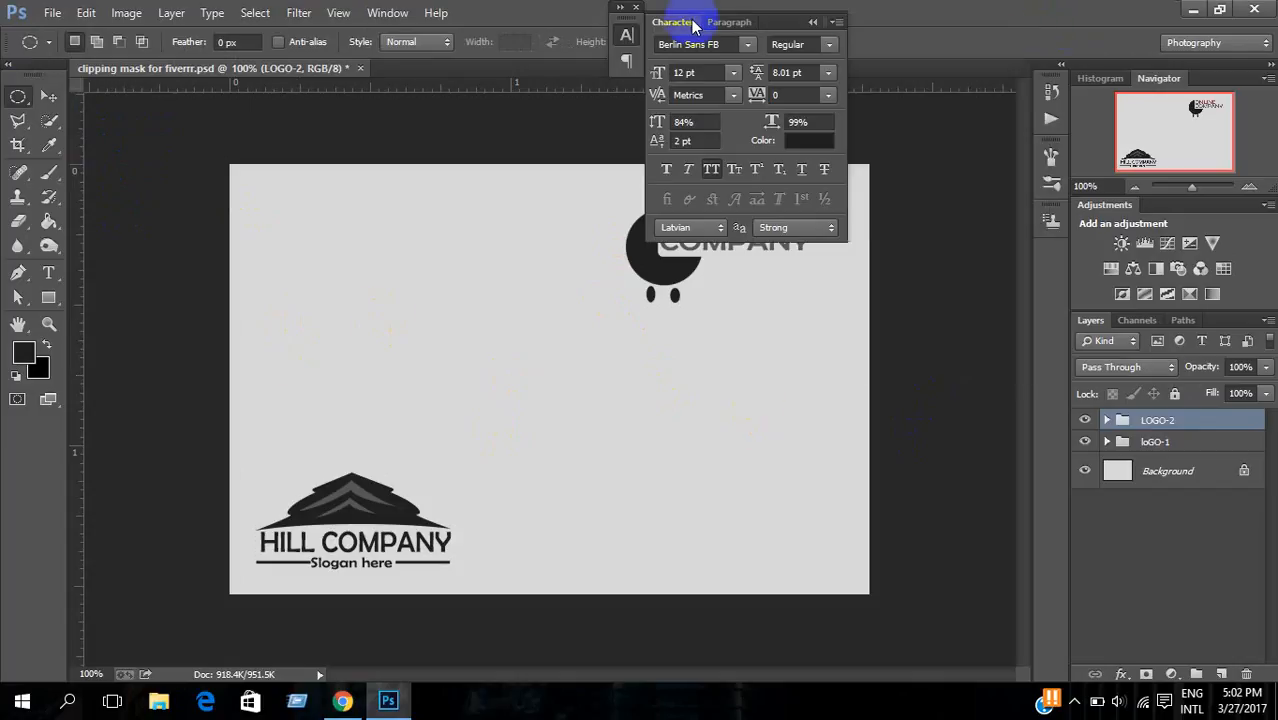
{"action": "left_click_drag", "start_coordinate": [805, 25], "coordinate": [1021, 63]}
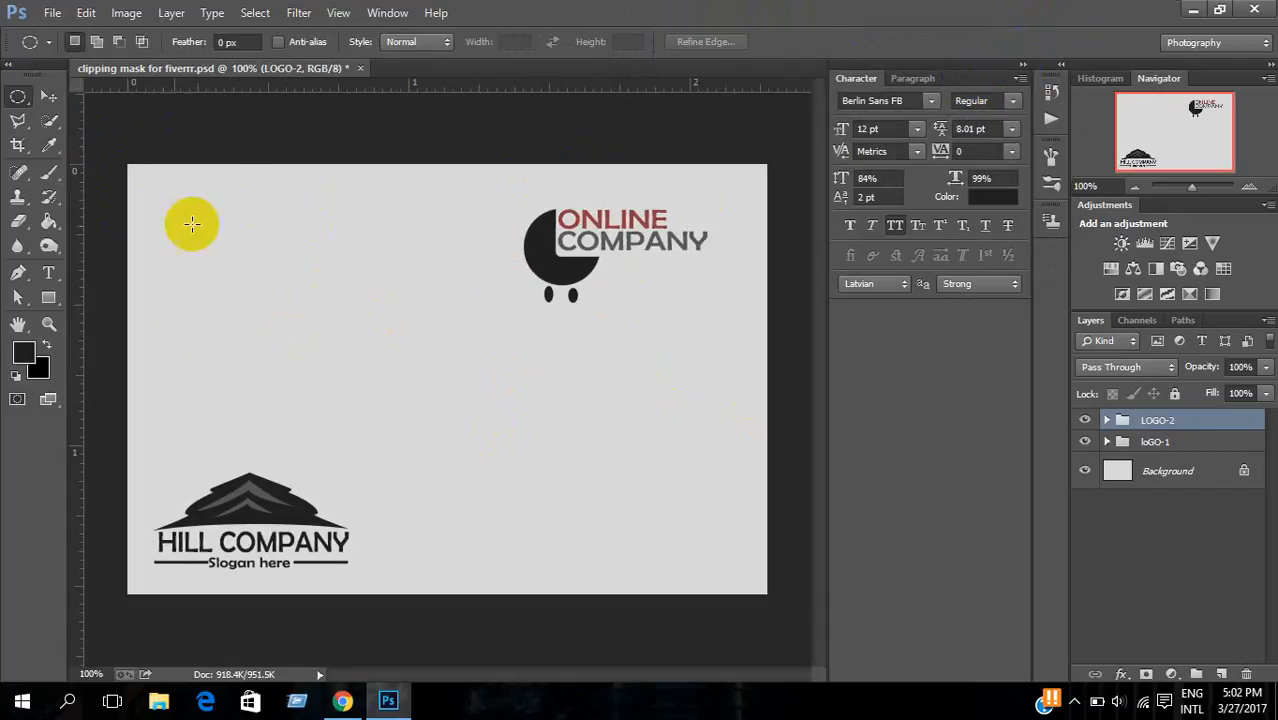
Step: Add the all-caps text "COMPNAY" in 12 pt Berlin Sans FB in the card's empty upper-left area
{"action": "left_click", "coordinate": [48, 273]}
{"action": "left_click", "coordinate": [204, 247]}
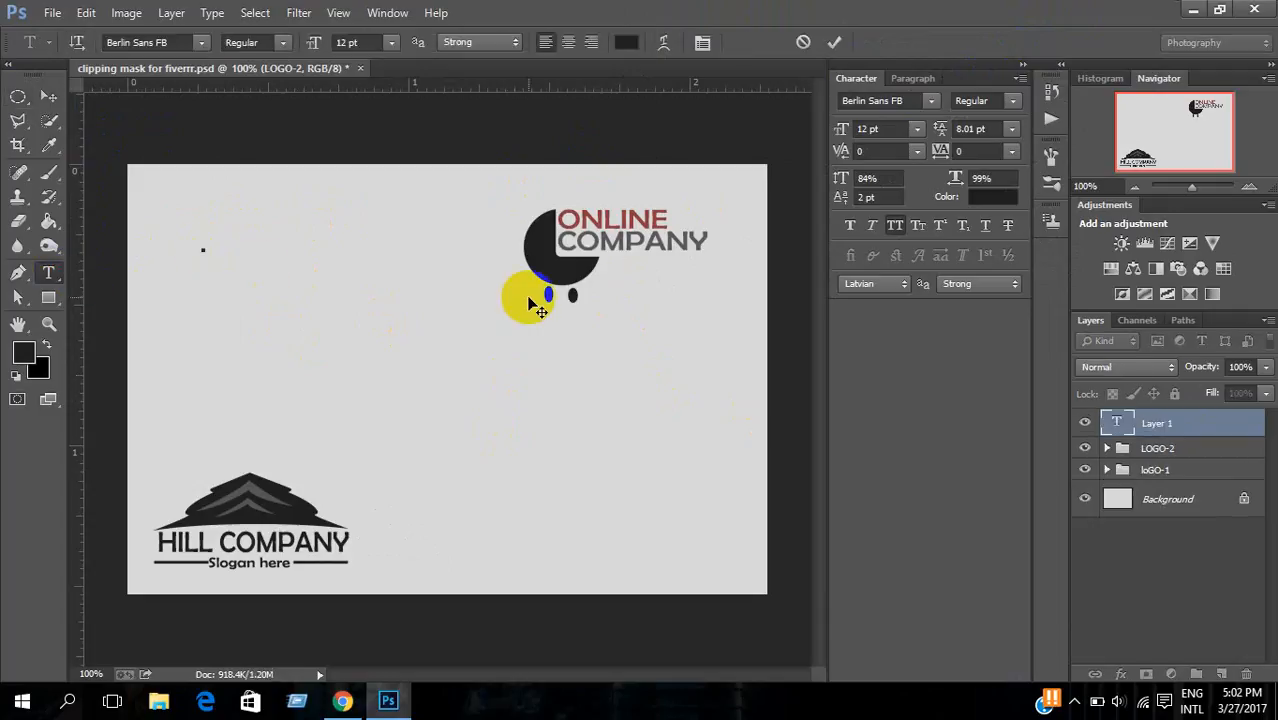
{"action": "type", "text": "KC"}
{"action": "key", "text": "BackSpace"}
{"action": "key", "text": "BackSpace"}
{"action": "key", "text": "BackSpace"}
{"action": "type", "text": "COMPNAY"}
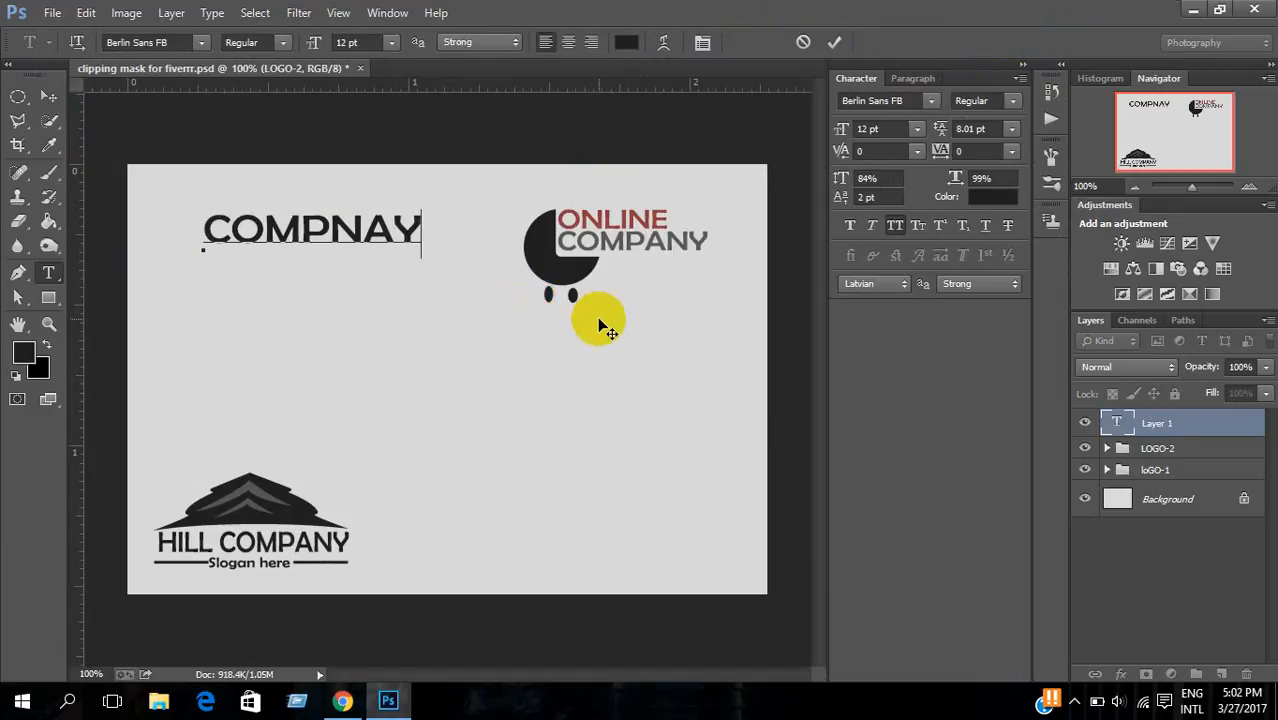
Step: Move the COMPNAY text slightly left so that it starts above the HILL COMPANY logo's left end
{"action": "left_click", "coordinate": [48, 95]}
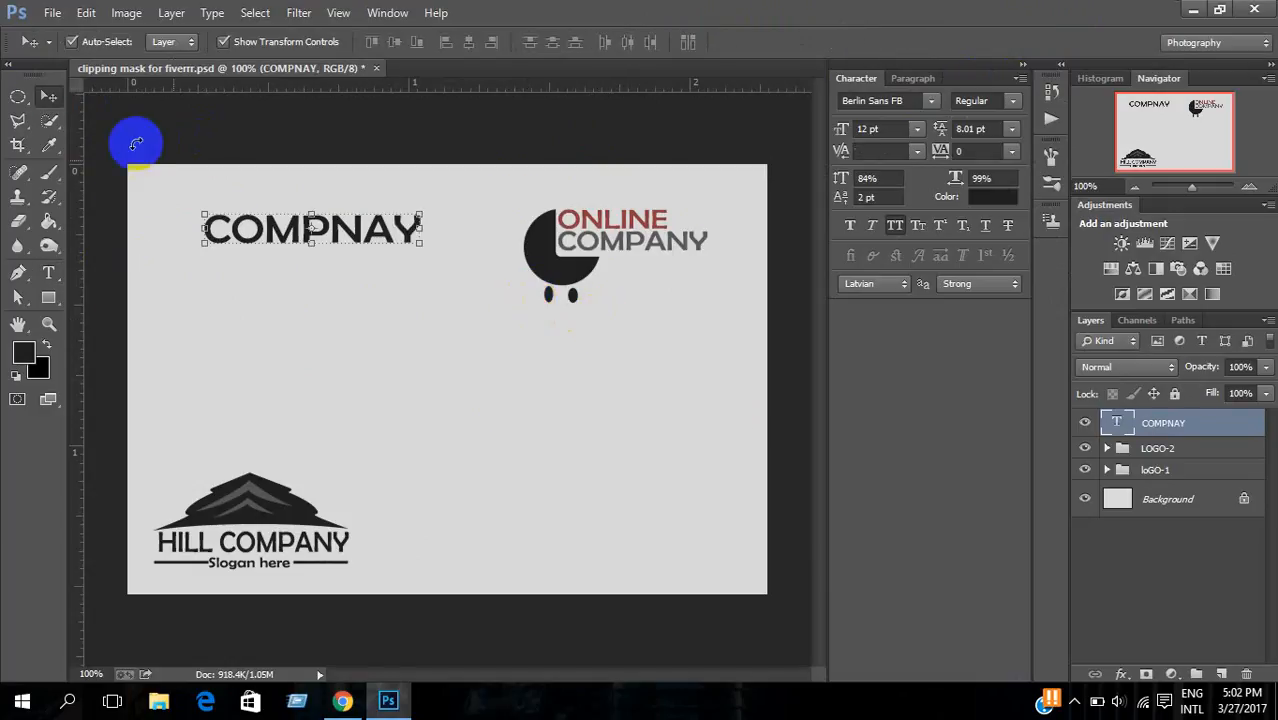
{"action": "left_click_drag", "start_coordinate": [286, 233], "coordinate": [237, 253]}
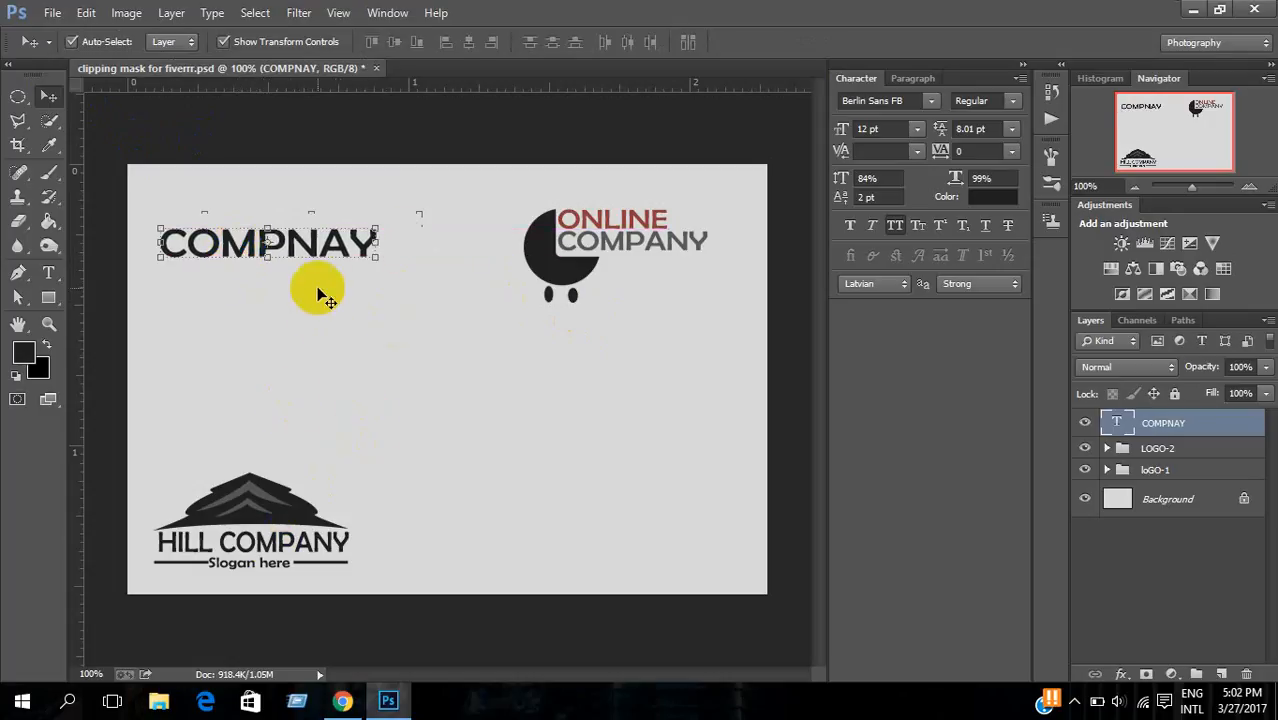
{"action": "left_click_drag", "start_coordinate": [333, 247], "coordinate": [330, 238]}
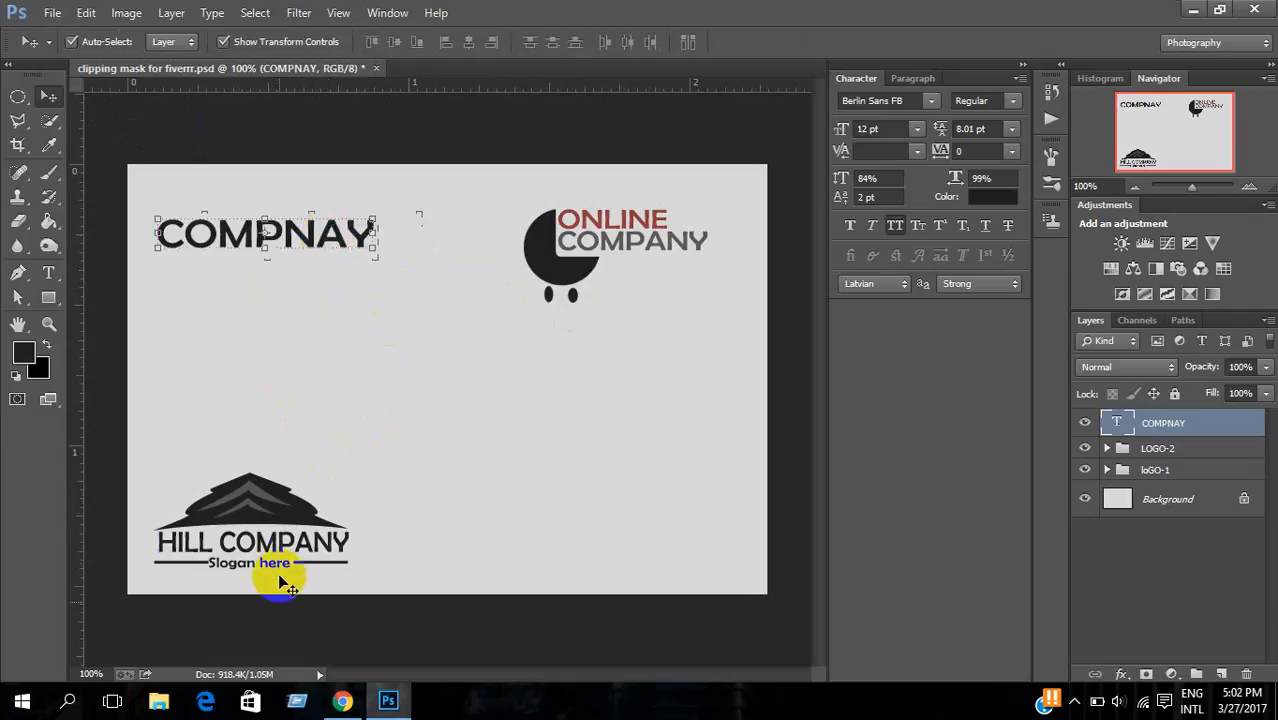
Step: Duplicate the roof logo's "Slogan here" text to just below the COMPNAY text and identify the copy's layer by toggling its visibility
{"action": "left_click", "coordinate": [280, 574]}
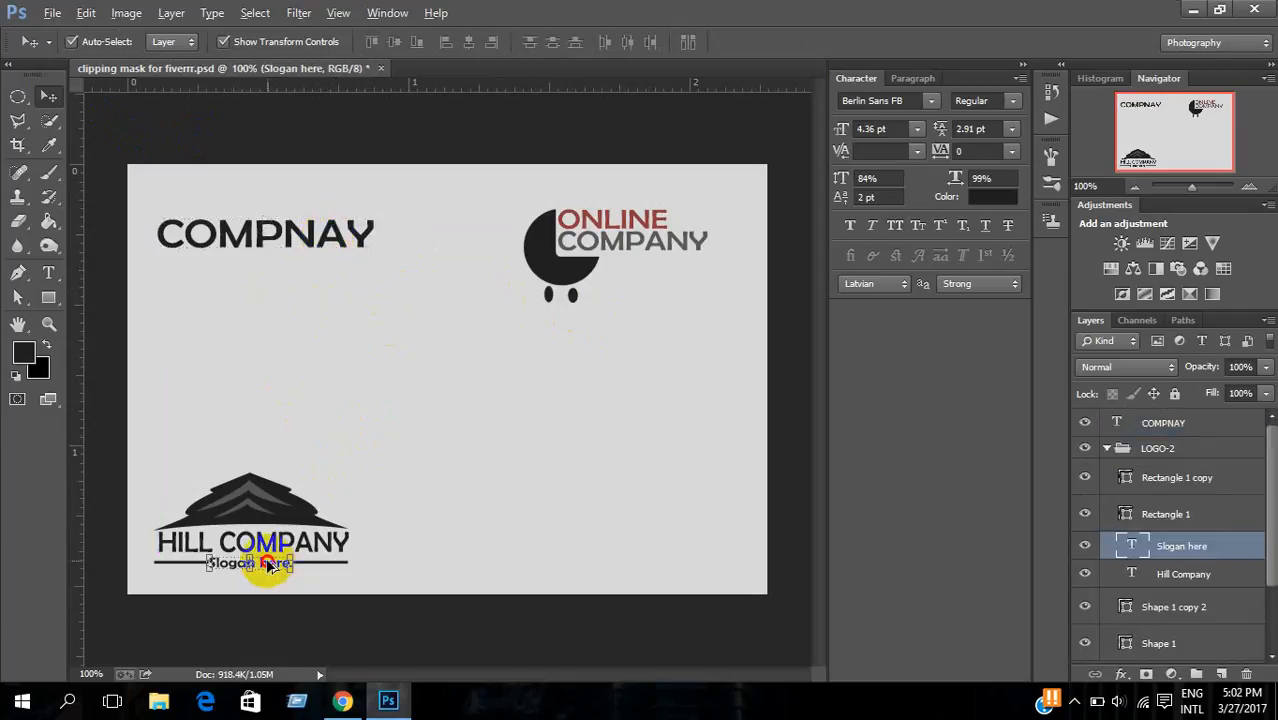
{"action": "left_click_drag", "start_coordinate": [270, 566], "coordinate": [277, 272]}
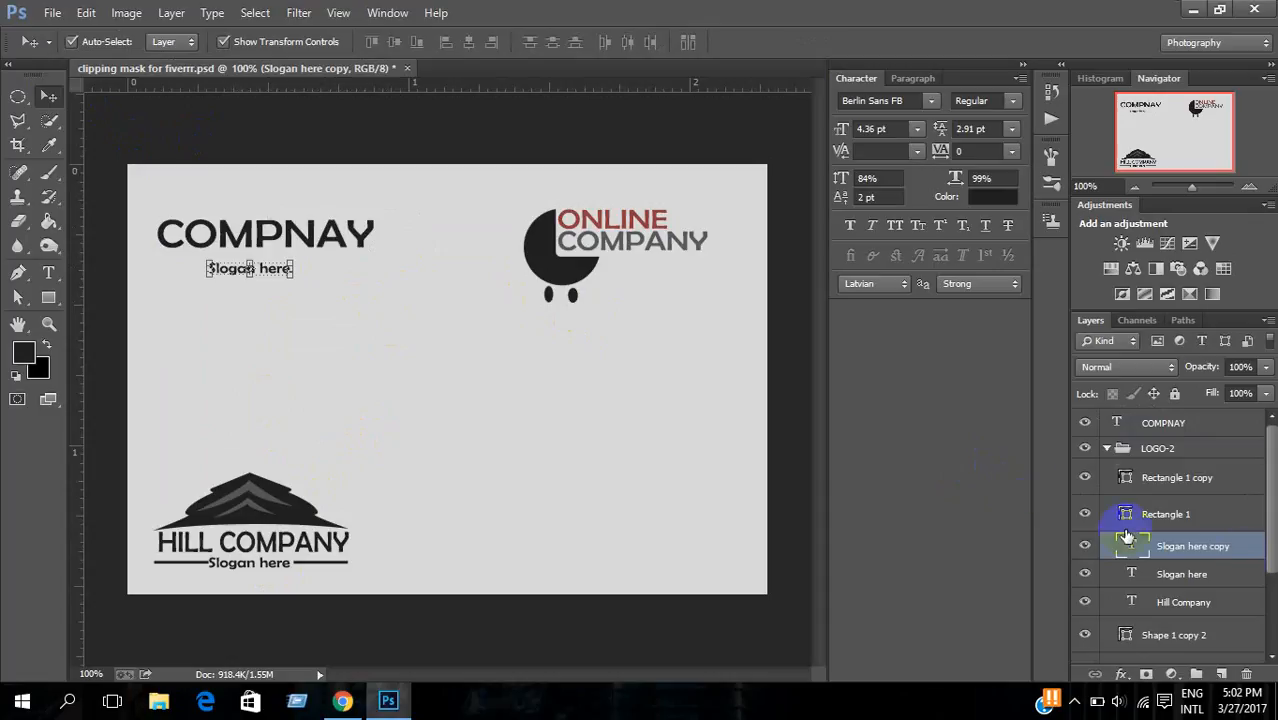
{"action": "scroll", "coordinate": [1212, 534], "scroll_direction": "down", "scroll_amount": 1}
{"action": "scroll", "coordinate": [1212, 534], "scroll_direction": "up", "scroll_amount": 1}
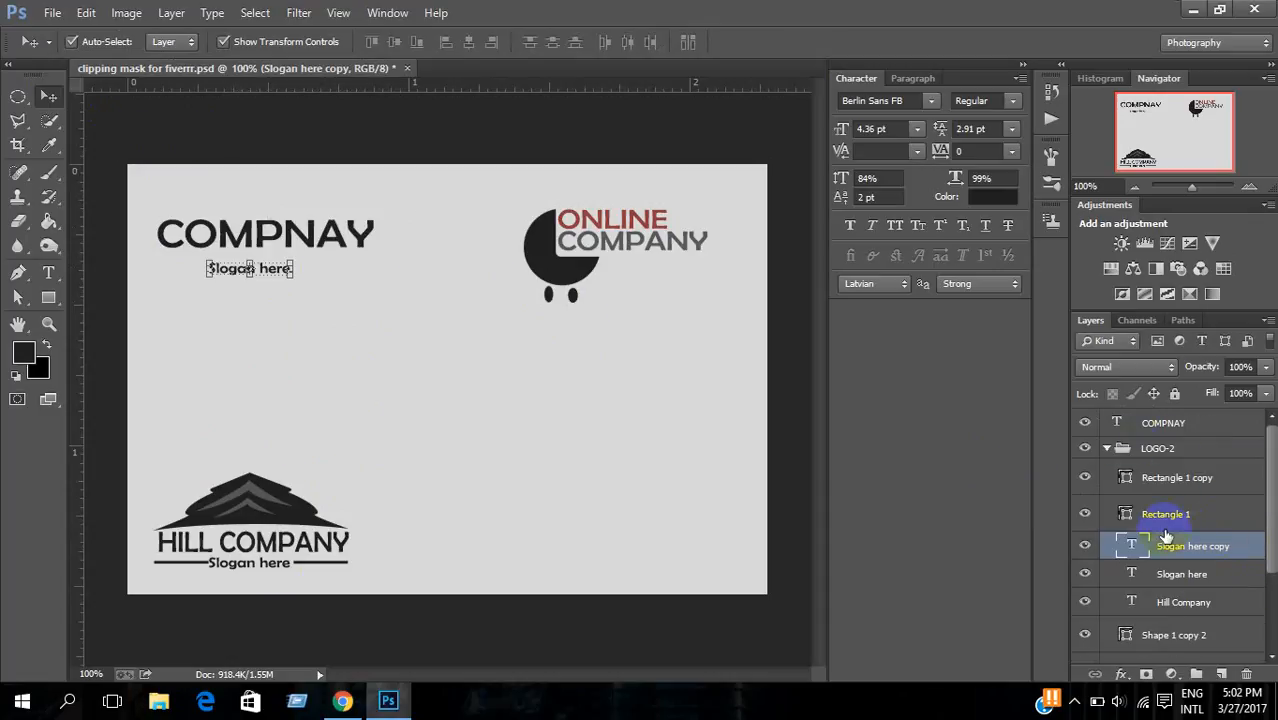
{"action": "left_click", "coordinate": [1085, 550]}
{"action": "left_click", "coordinate": [1086, 554]}
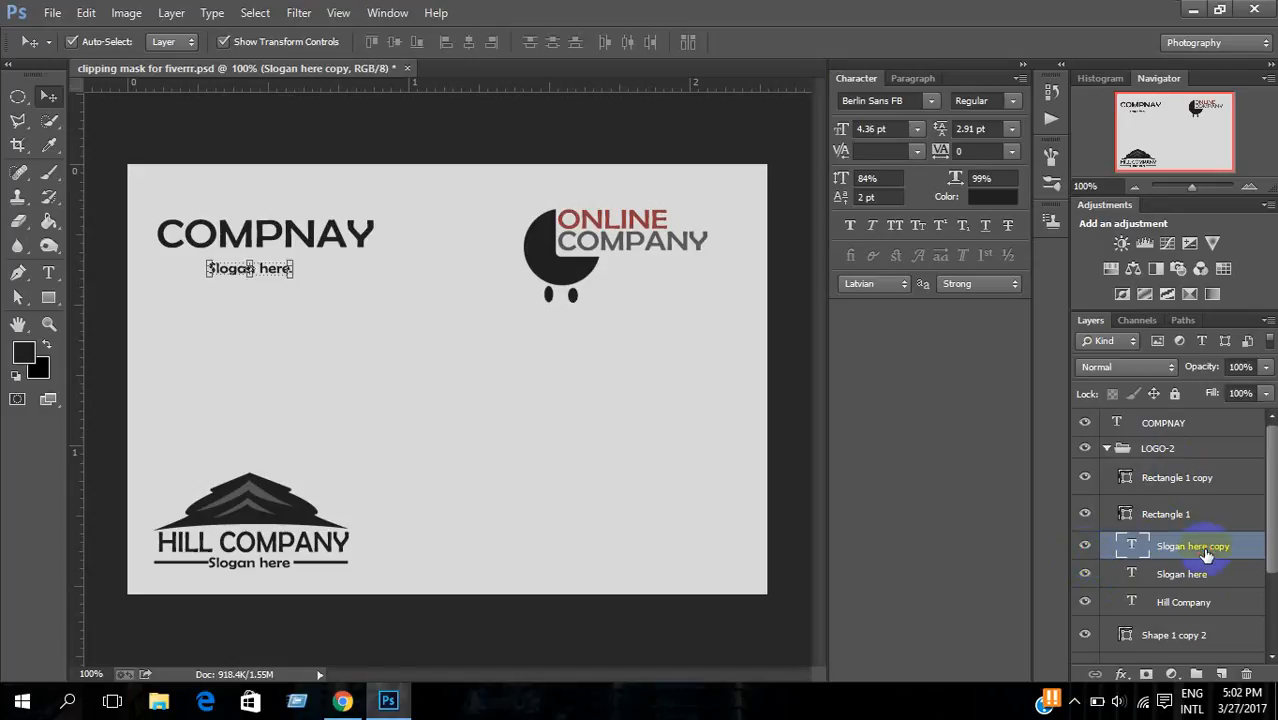
Step: Move the copied slogan layer out of the LOGO-2 group to the top of the layer stack and check the group by toggling its visibility
{"action": "left_click_drag", "start_coordinate": [1206, 554], "coordinate": [1201, 424]}
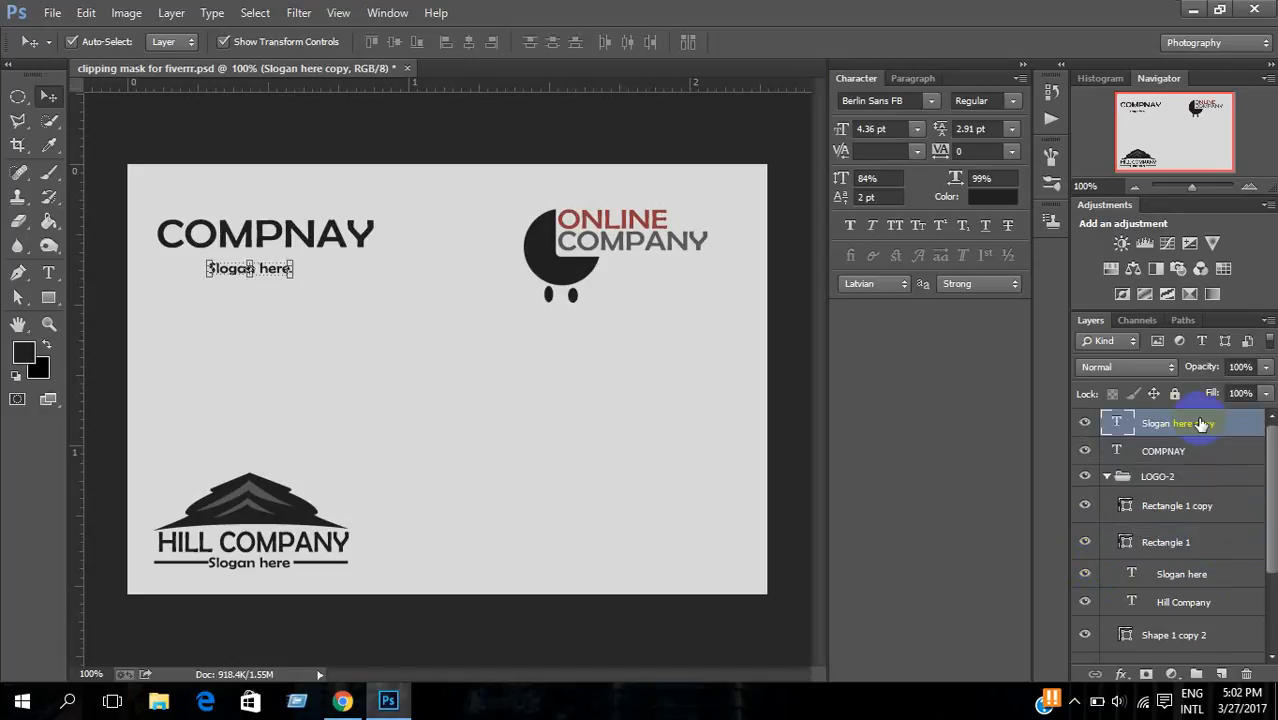
{"action": "left_click", "coordinate": [1086, 477]}
{"action": "left_click", "coordinate": [1086, 477]}
{"action": "left_click", "coordinate": [1086, 477]}
{"action": "left_click", "coordinate": [1086, 477]}
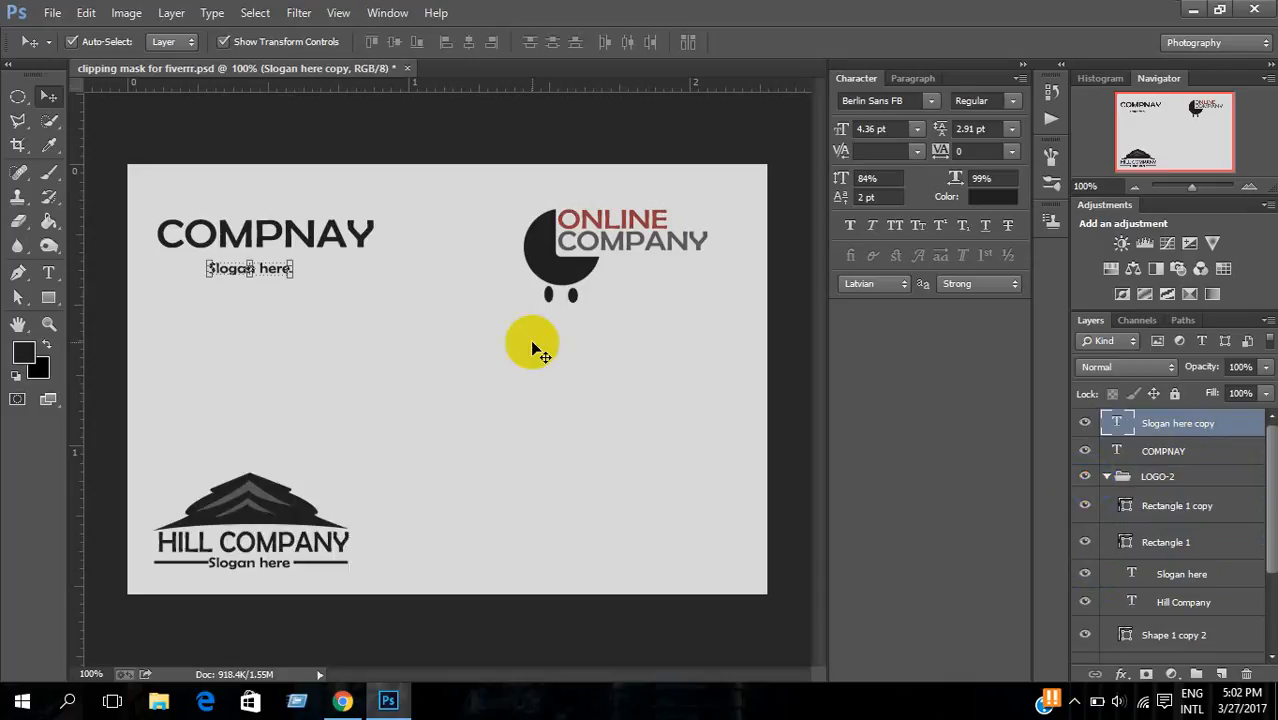
Step: Move the copied slogan right and up to centre it under COMPNAY, and lower the COMPNAY text slightly to narrow the gap
{"action": "left_click", "coordinate": [18, 100]}
{"action": "left_click", "coordinate": [47, 97]}
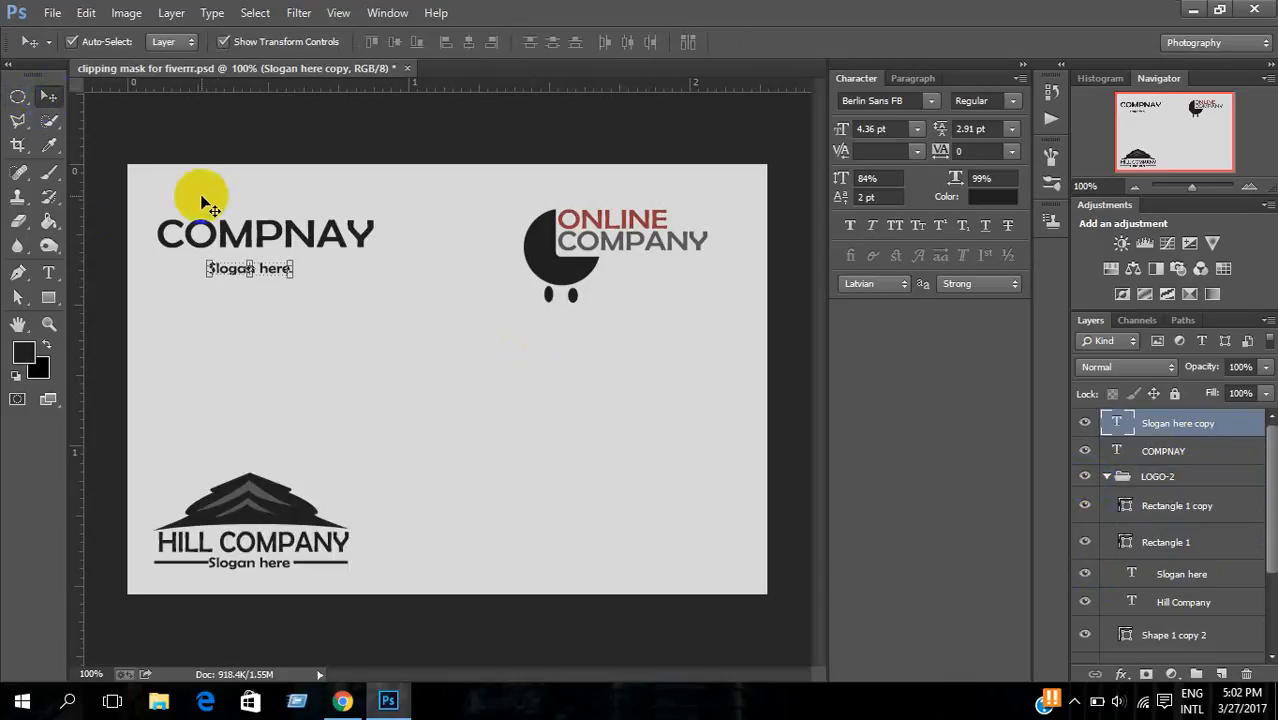
{"action": "left_click_drag", "start_coordinate": [157, 157], "coordinate": [523, 492]}
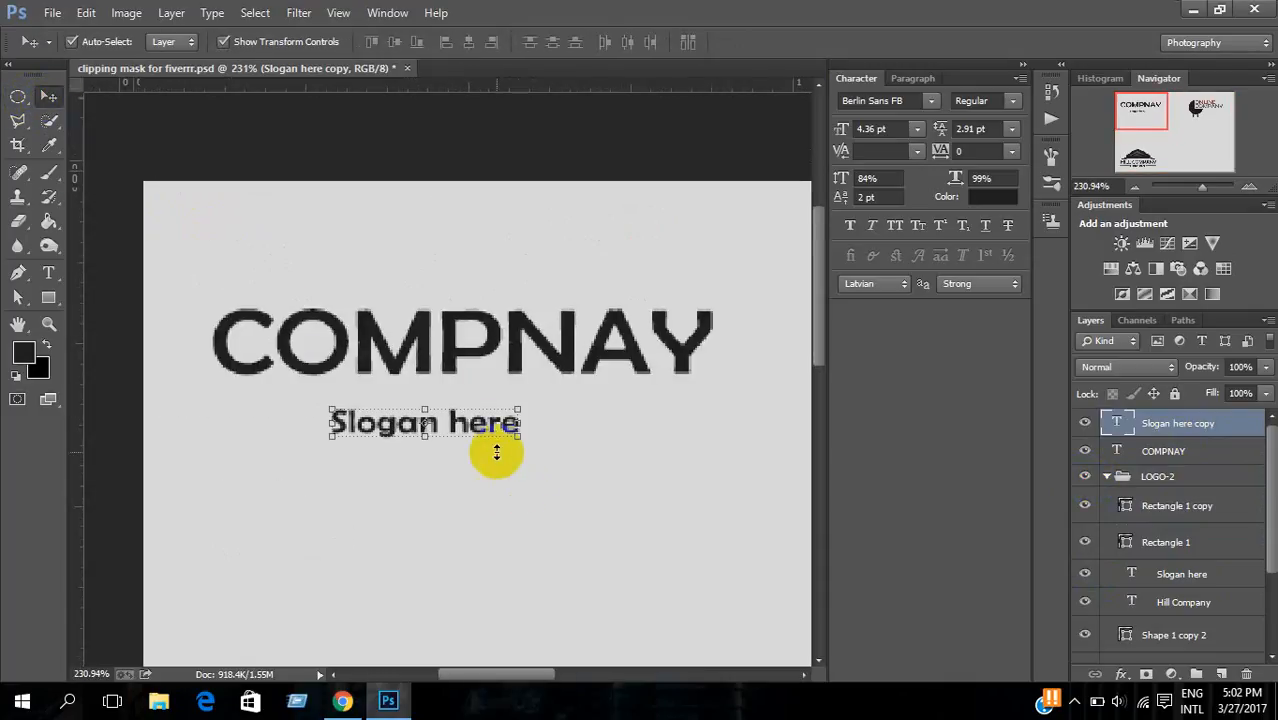
{"action": "left_click_drag", "start_coordinate": [480, 426], "coordinate": [511, 415]}
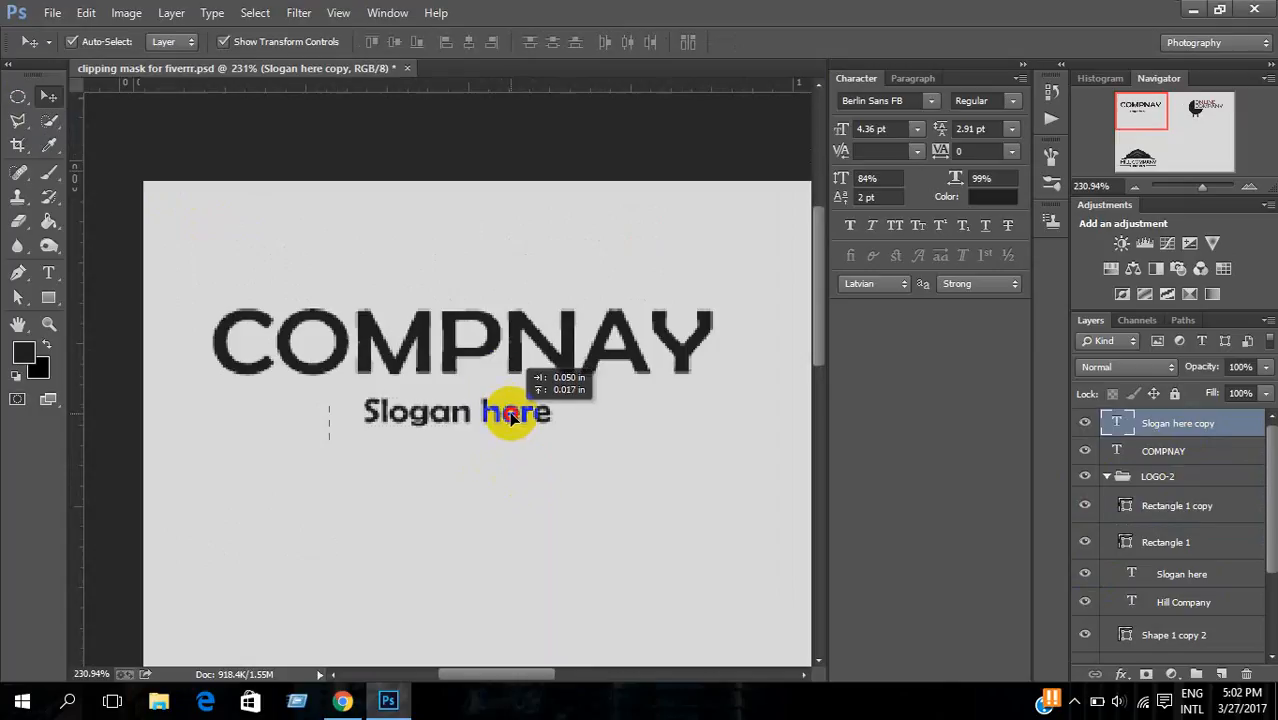
{"action": "left_click", "coordinate": [487, 345]}
{"action": "left_click_drag", "start_coordinate": [491, 337], "coordinate": [499, 348]}
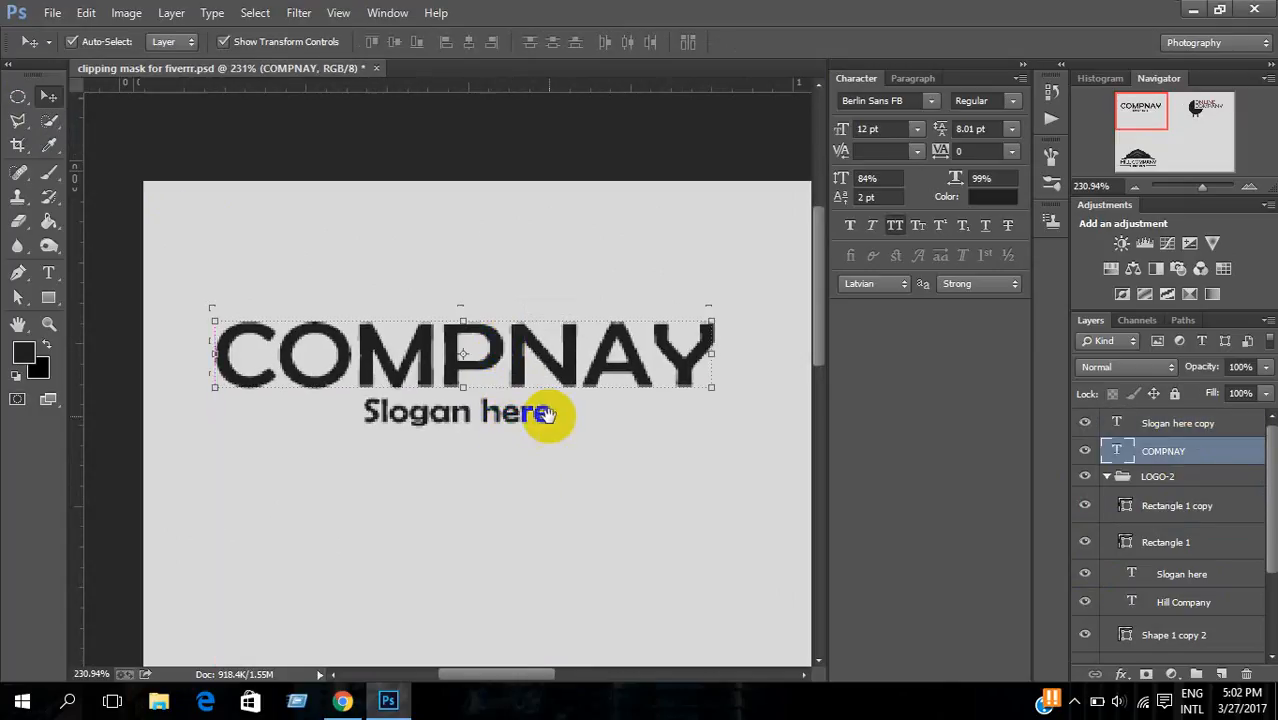
Step: Move the COMPNAY text and its slogan down together to free space above them
{"action": "left_click_drag", "start_coordinate": [547, 417], "coordinate": [491, 331]}
{"action": "left_click", "coordinate": [478, 345], "text": "shift"}
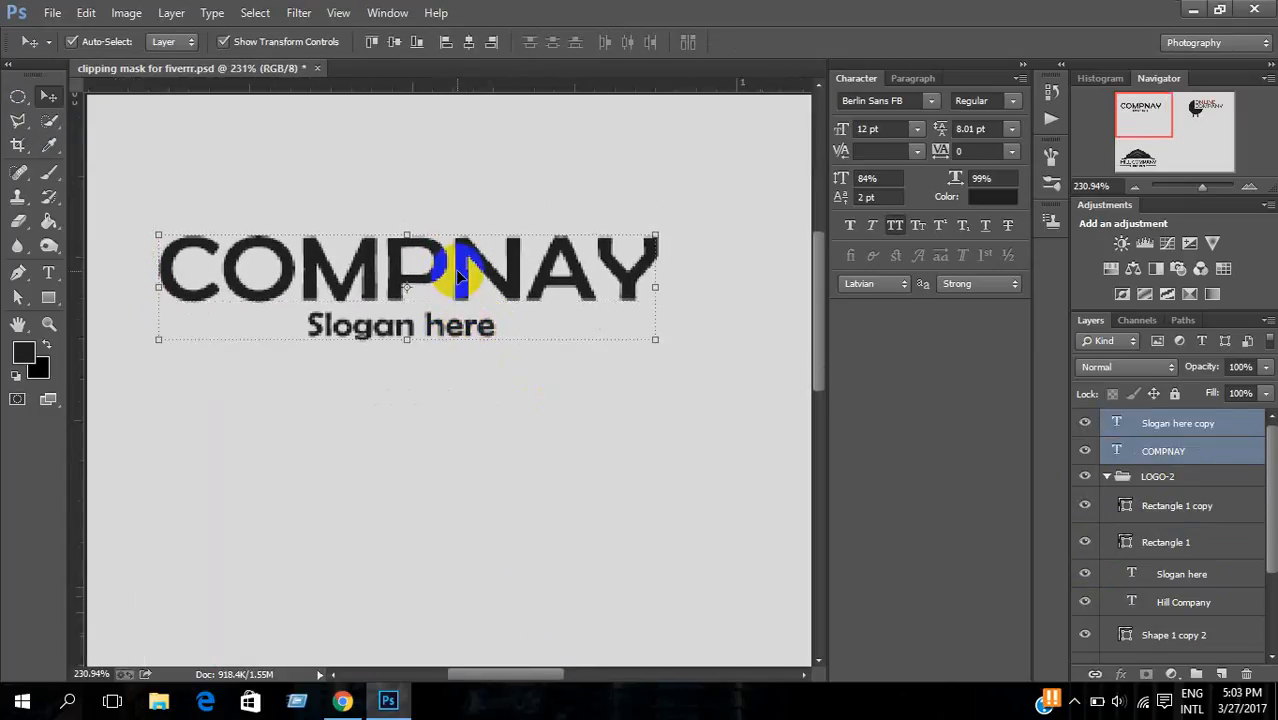
{"action": "left_click_drag", "start_coordinate": [456, 256], "coordinate": [463, 359]}
Step: On a new top layer, draw a black 56 x 56 px square shape centred above the COMPNAY text
{"action": "left_click", "coordinate": [18, 96]}
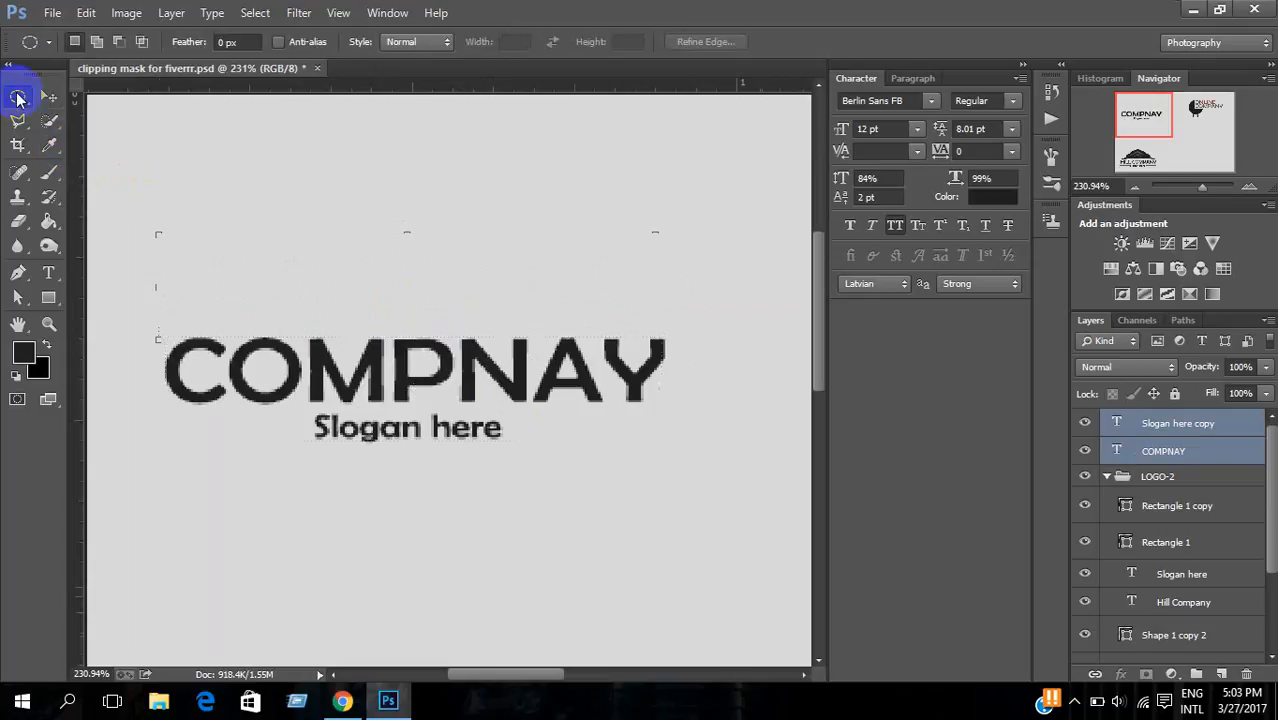
{"action": "left_click_drag", "start_coordinate": [303, 212], "coordinate": [345, 260]}
{"action": "left_click", "coordinate": [1208, 430]}
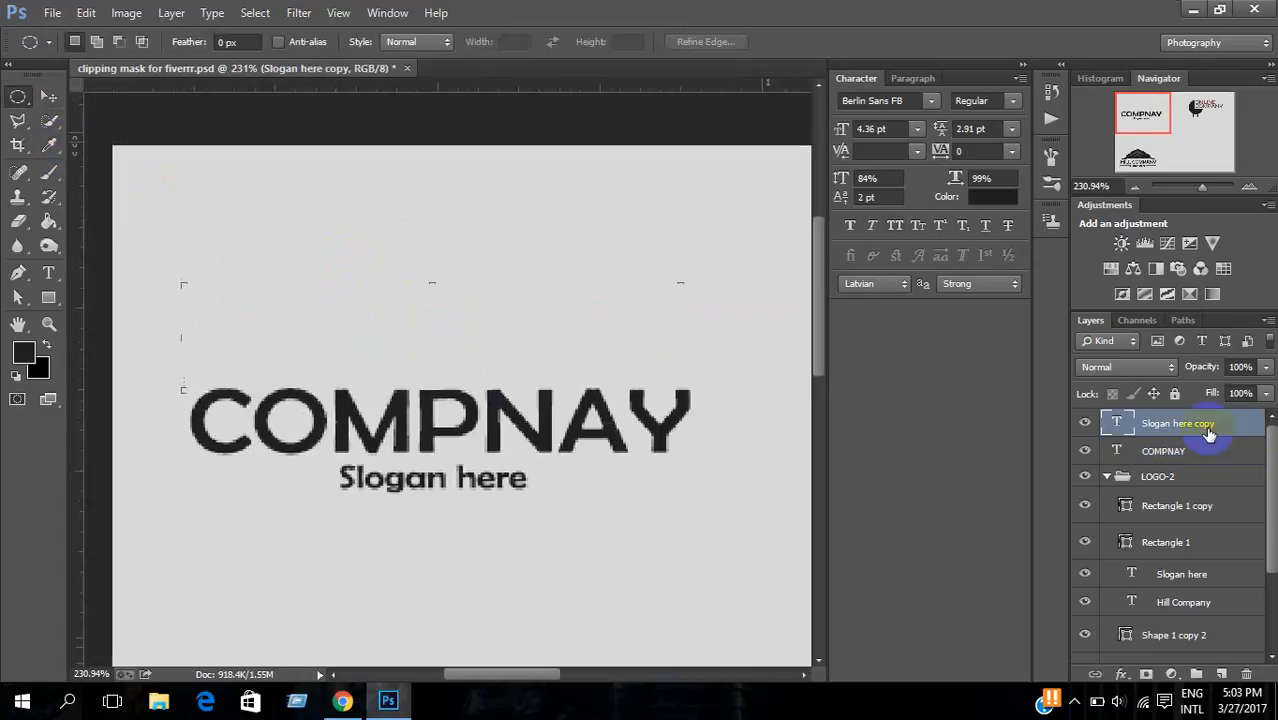
{"action": "key", "text": "ctrl+shift+n"}
{"action": "key", "text": "Return"}
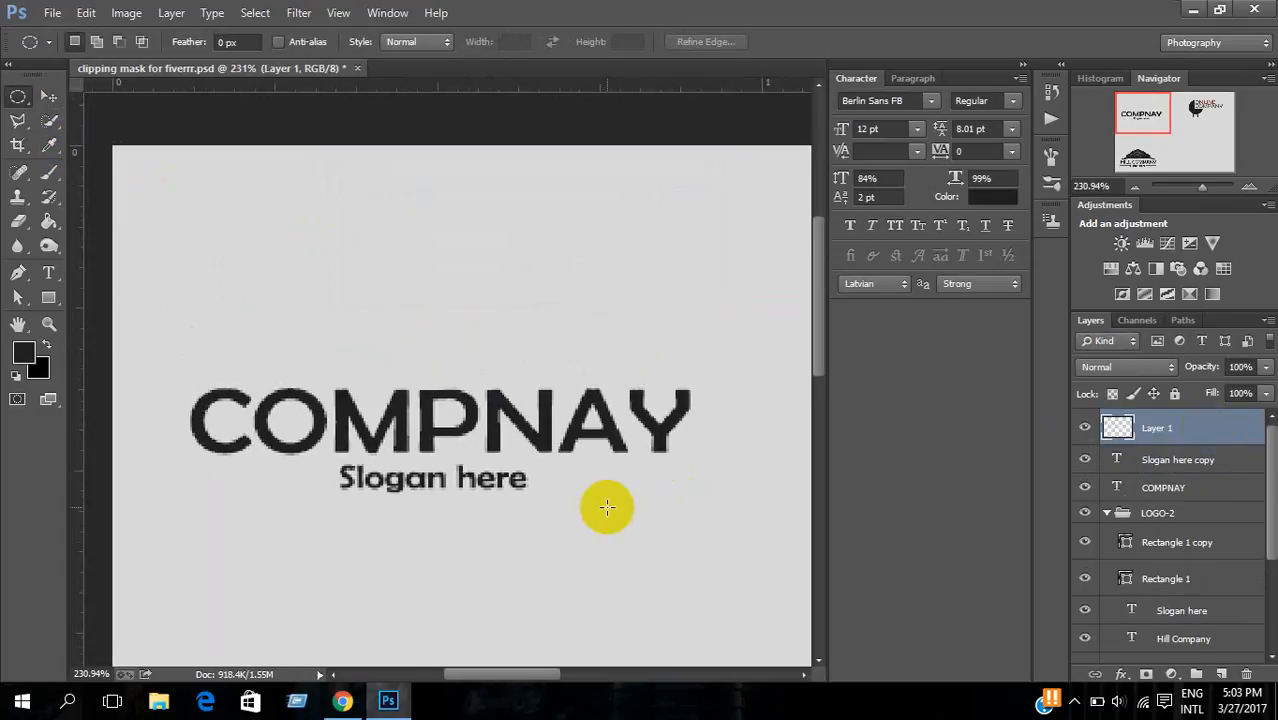
{"action": "left_click", "coordinate": [44, 310]}
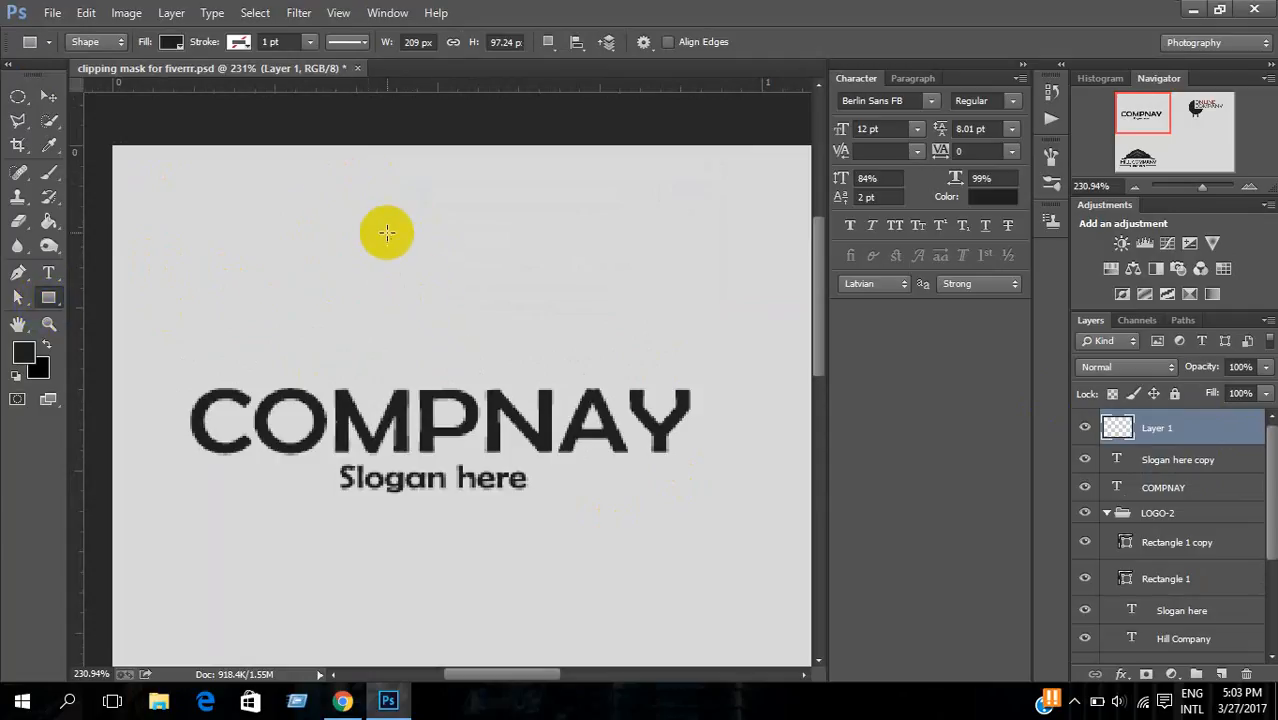
{"action": "left_click_drag", "start_coordinate": [377, 229], "coordinate": [499, 351]}
{"action": "left_click", "coordinate": [18, 96]}
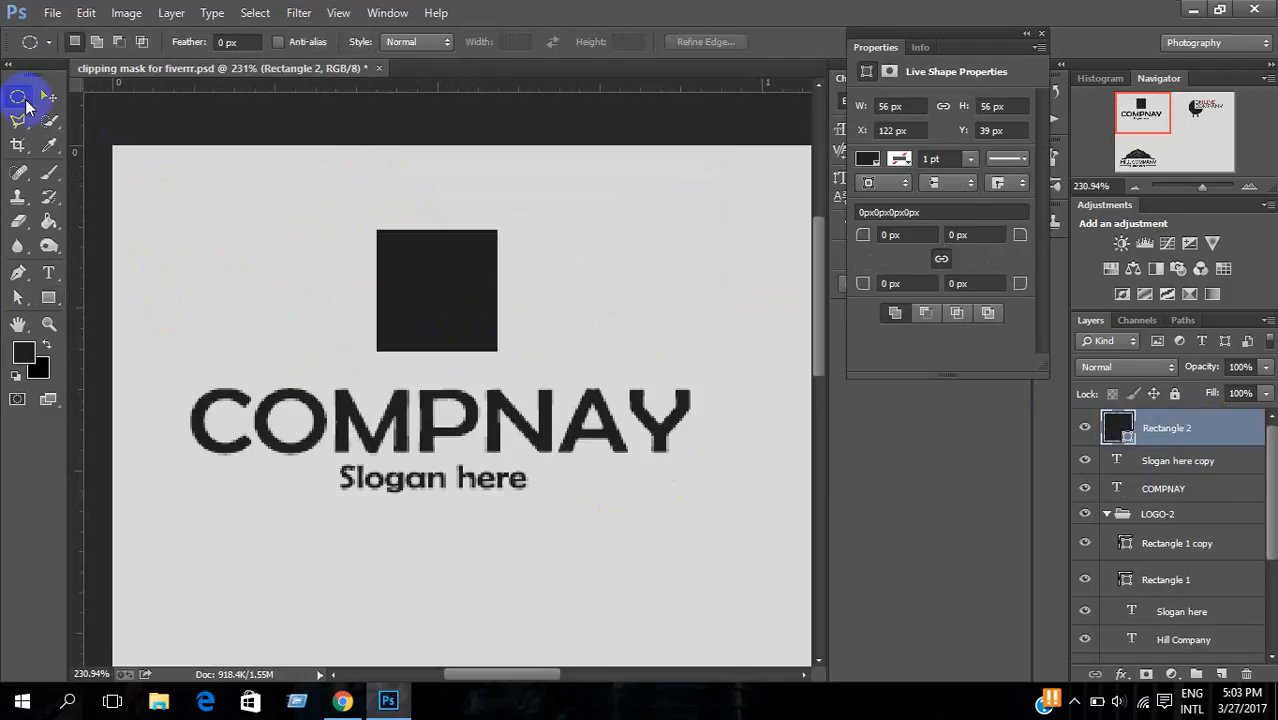
{"action": "left_click", "coordinate": [48, 96]}
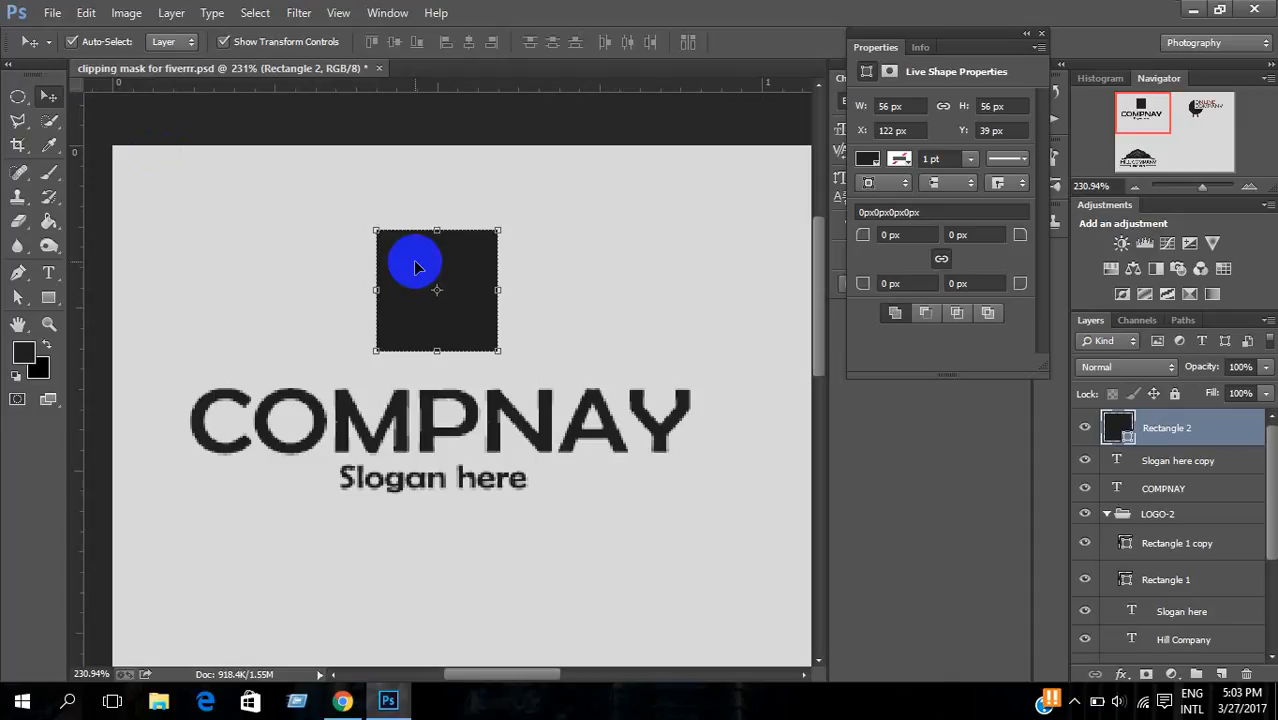
{"action": "left_click", "coordinate": [19, 95]}
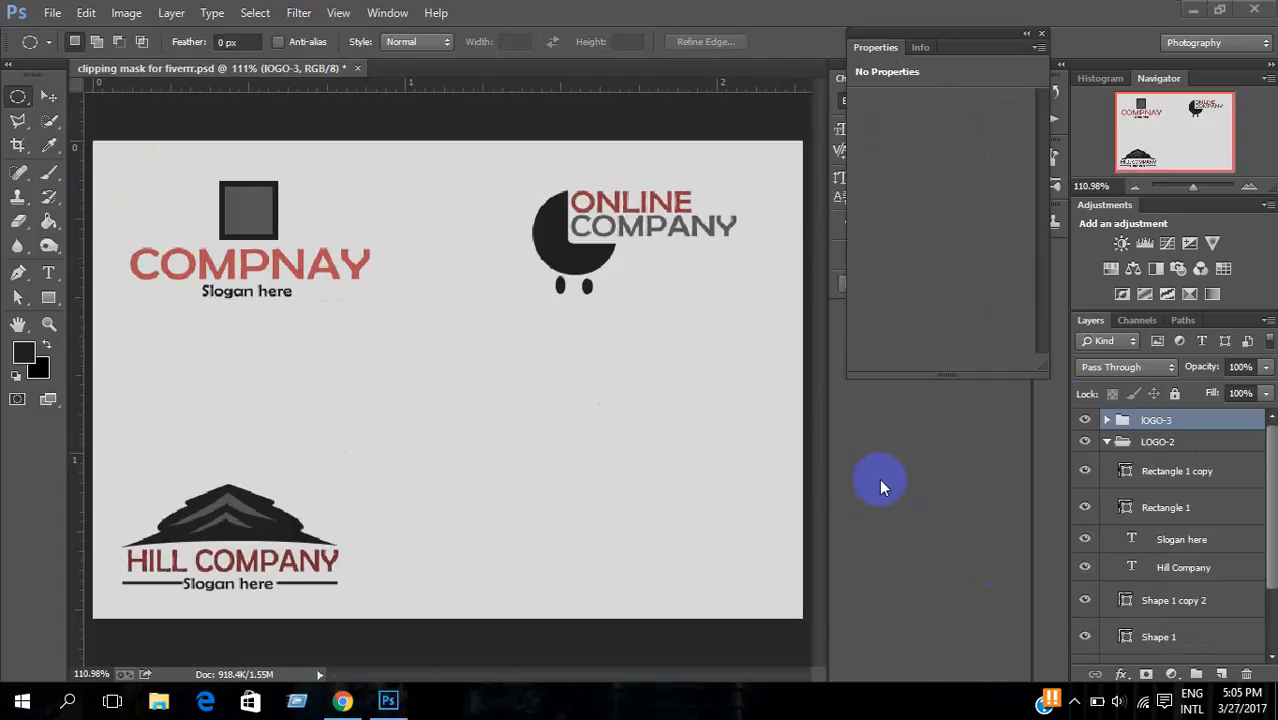
Step: Collapse the LOGO-2 group and add a new empty layer above the LOGO-3 group
{"action": "left_click", "coordinate": [1150, 421]}
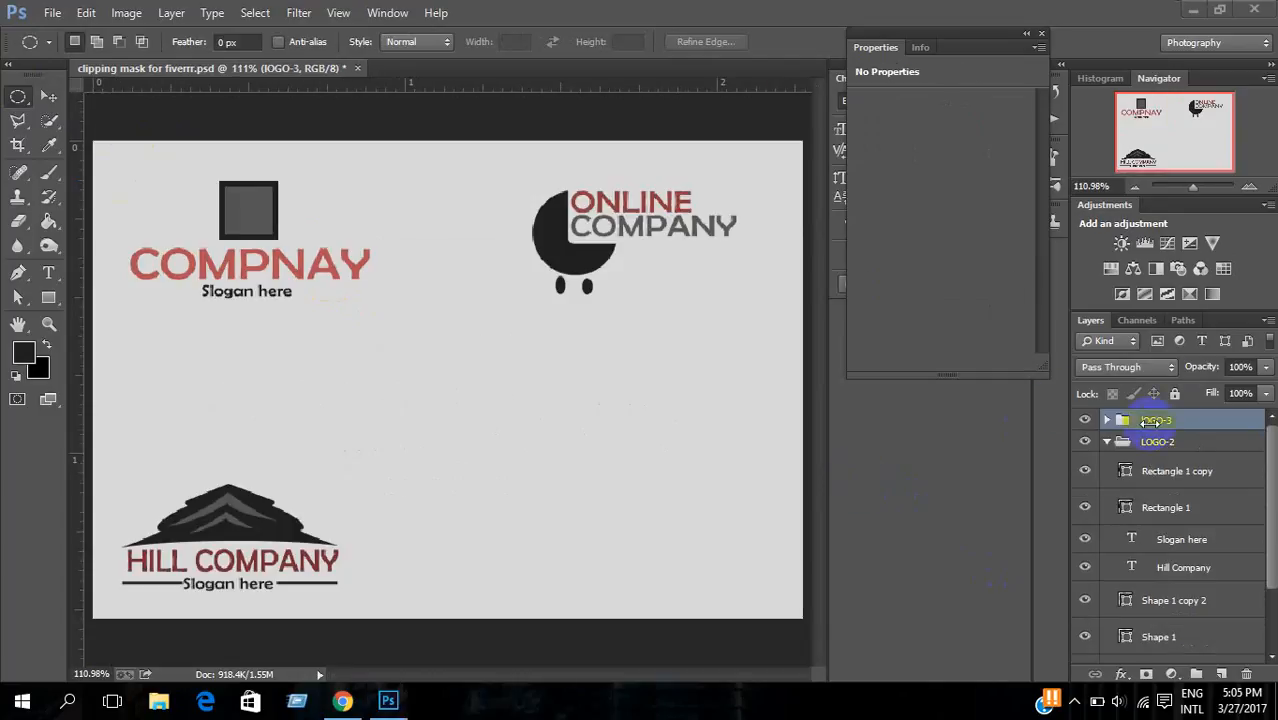
{"action": "left_click", "coordinate": [1108, 443]}
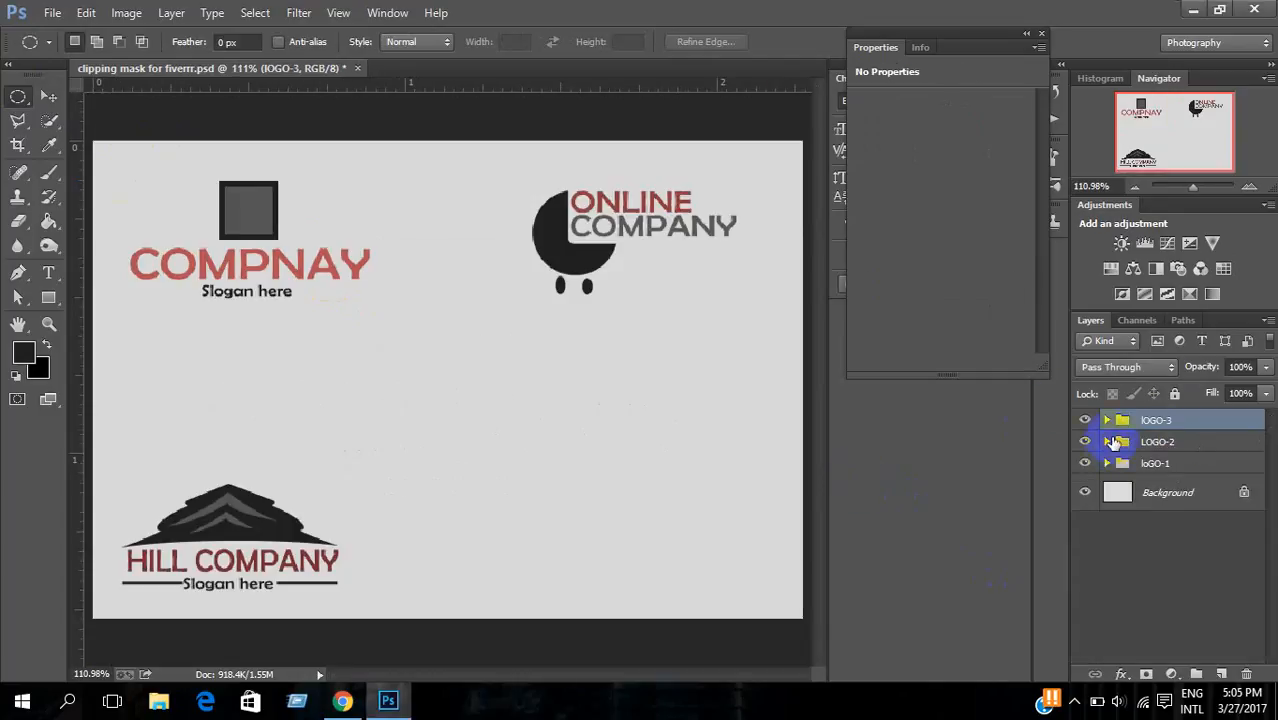
{"action": "key", "text": "ctrl+shift+n"}
{"action": "key", "text": "Return"}
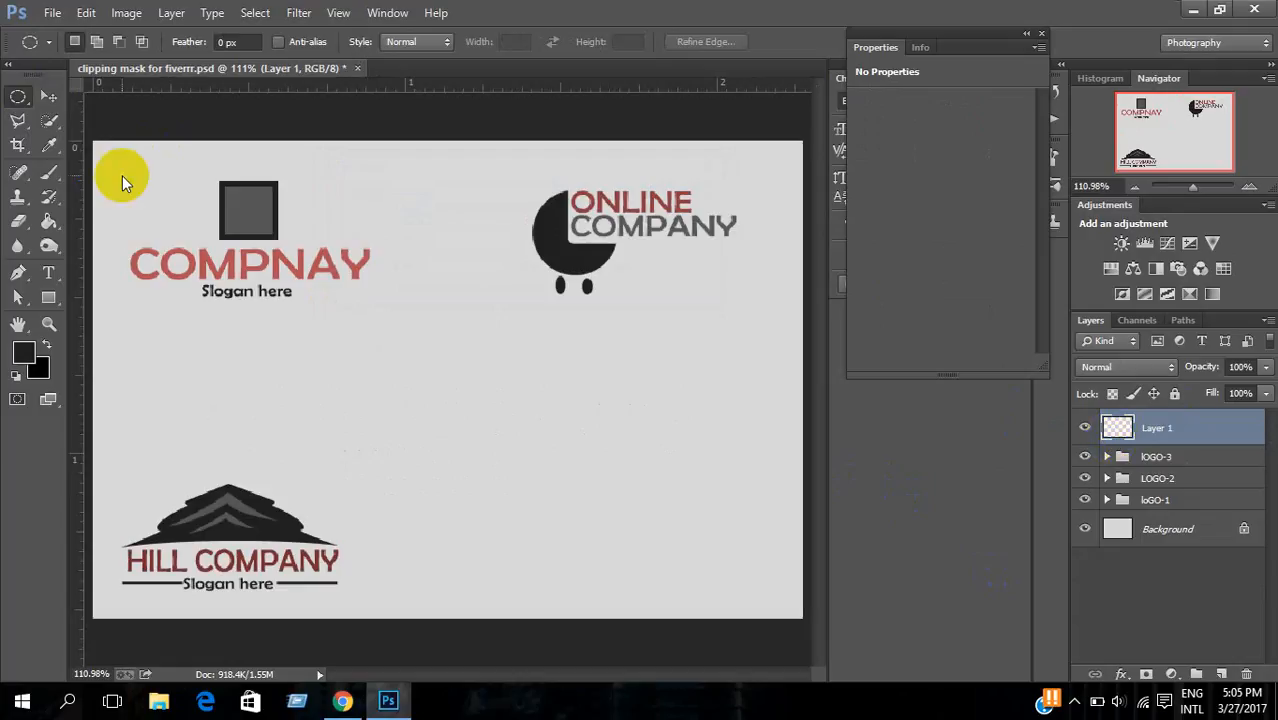
Step: Add the red text "NATURE PLACE" in 12 pt Berlin Sans FB in the card's empty lower-right area
{"action": "left_click", "coordinate": [48, 275]}
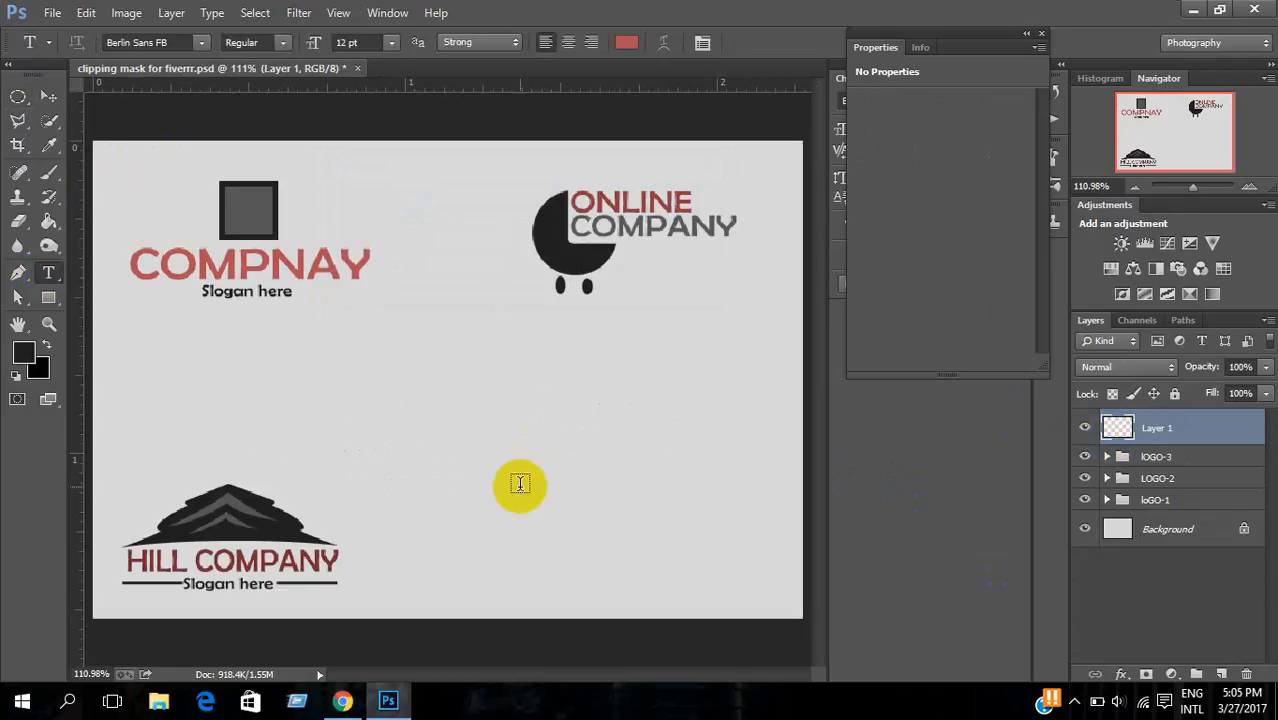
{"action": "left_click", "coordinate": [506, 535]}
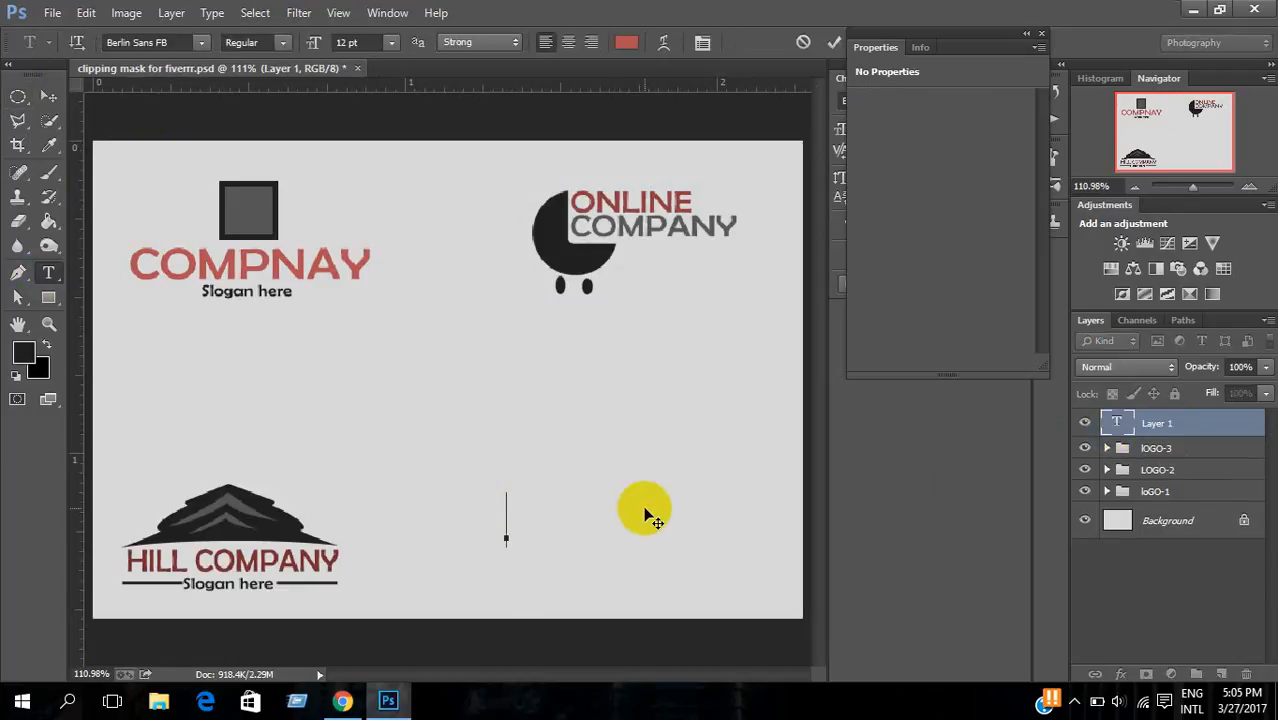
{"action": "type", "text": "NATURE"}
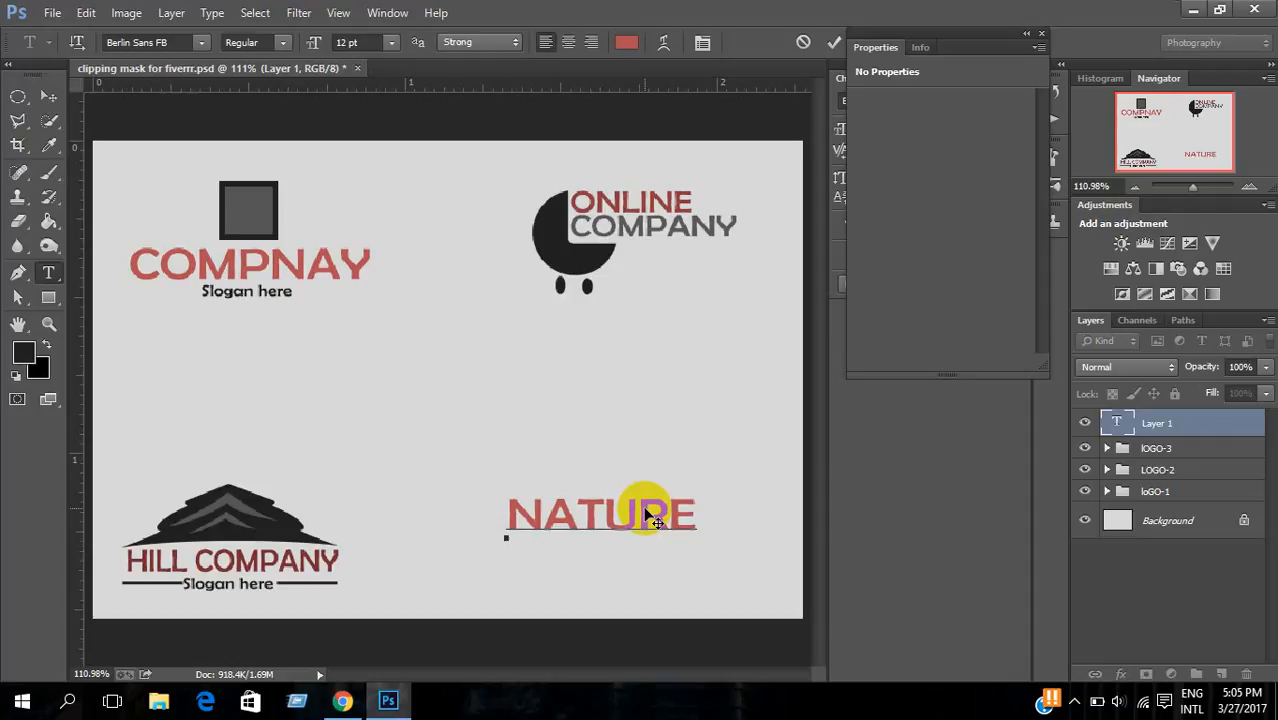
{"action": "key", "text": "ctrl+Return"}
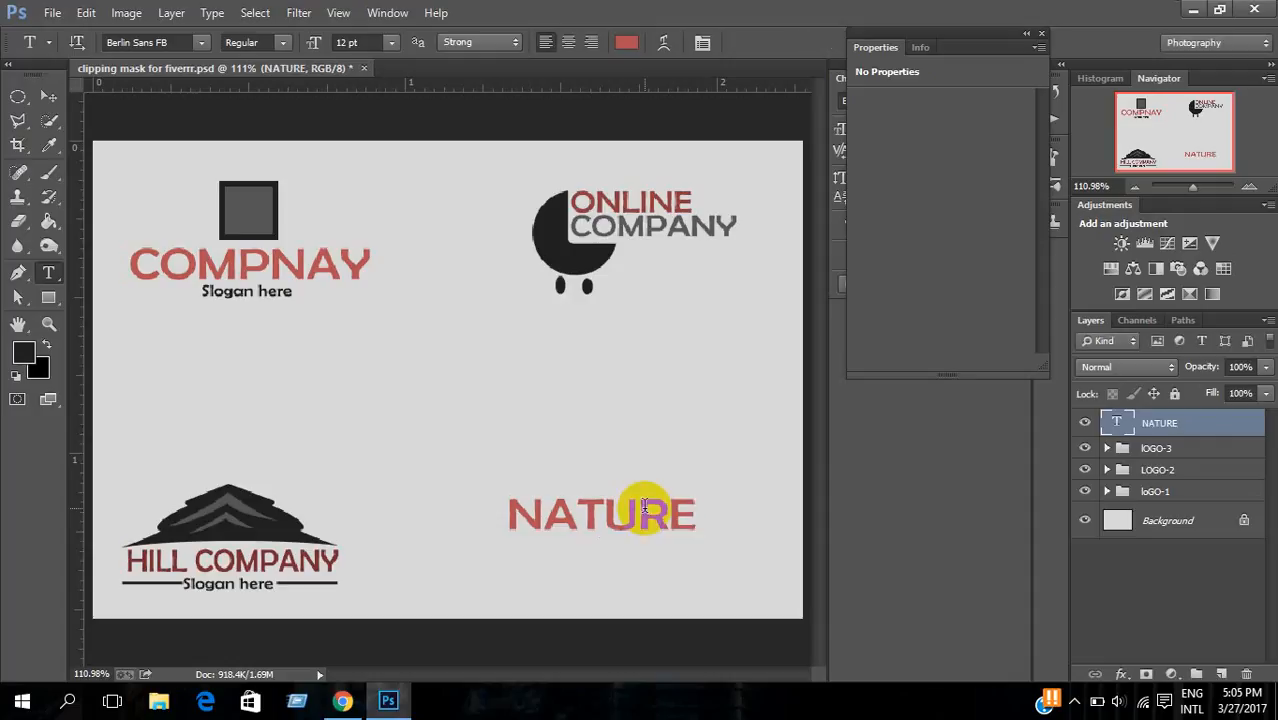
{"action": "left_click", "coordinate": [696, 513]}
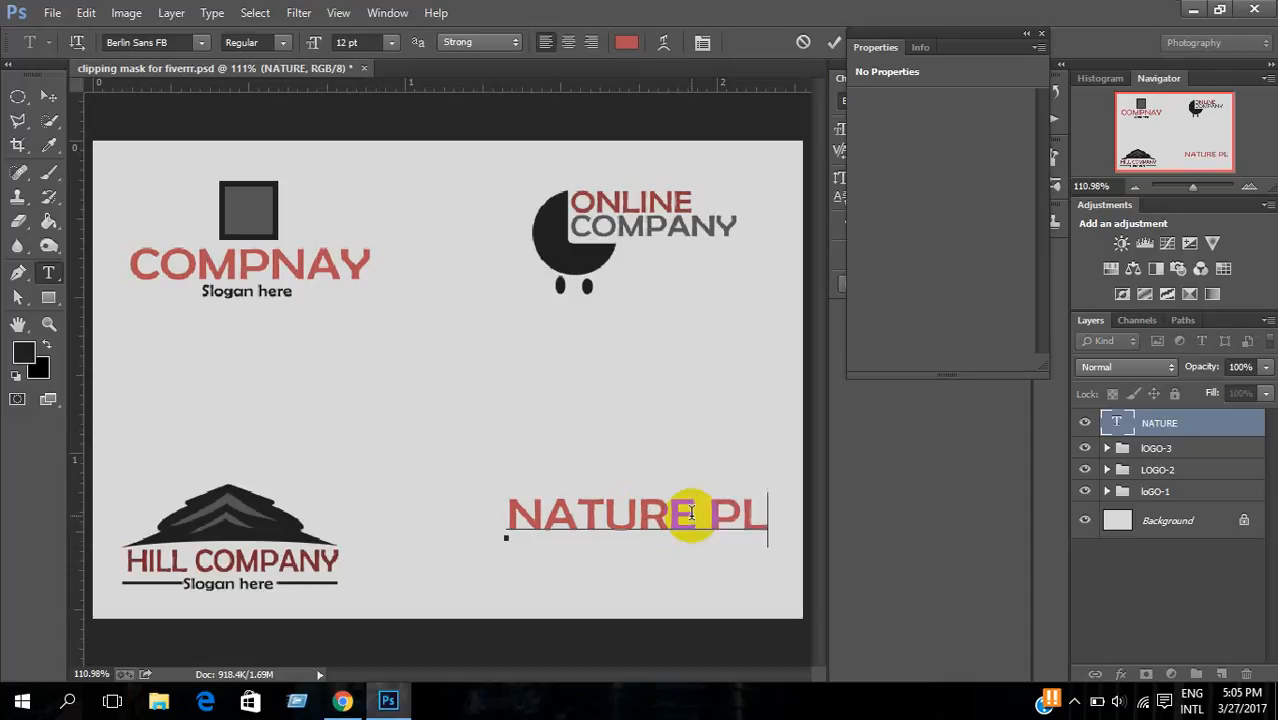
{"action": "key", "text": "ctrl+Return"}
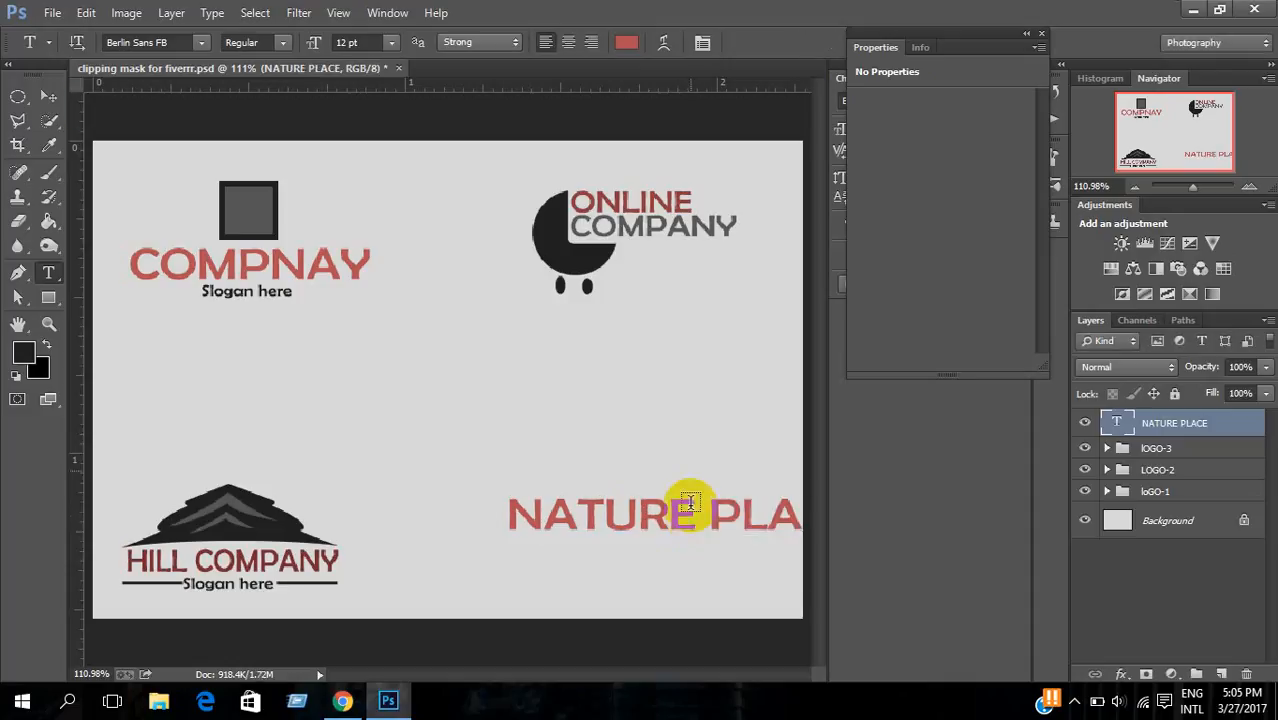
Step: Scale the NATURE PLACE text proportionally to about 69% and position it fully inside the card's lower-right corner
{"action": "left_click", "coordinate": [48, 96]}
{"action": "left_click_drag", "start_coordinate": [642, 522], "coordinate": [559, 536]}
{"action": "key", "text": "ctrl+t"}
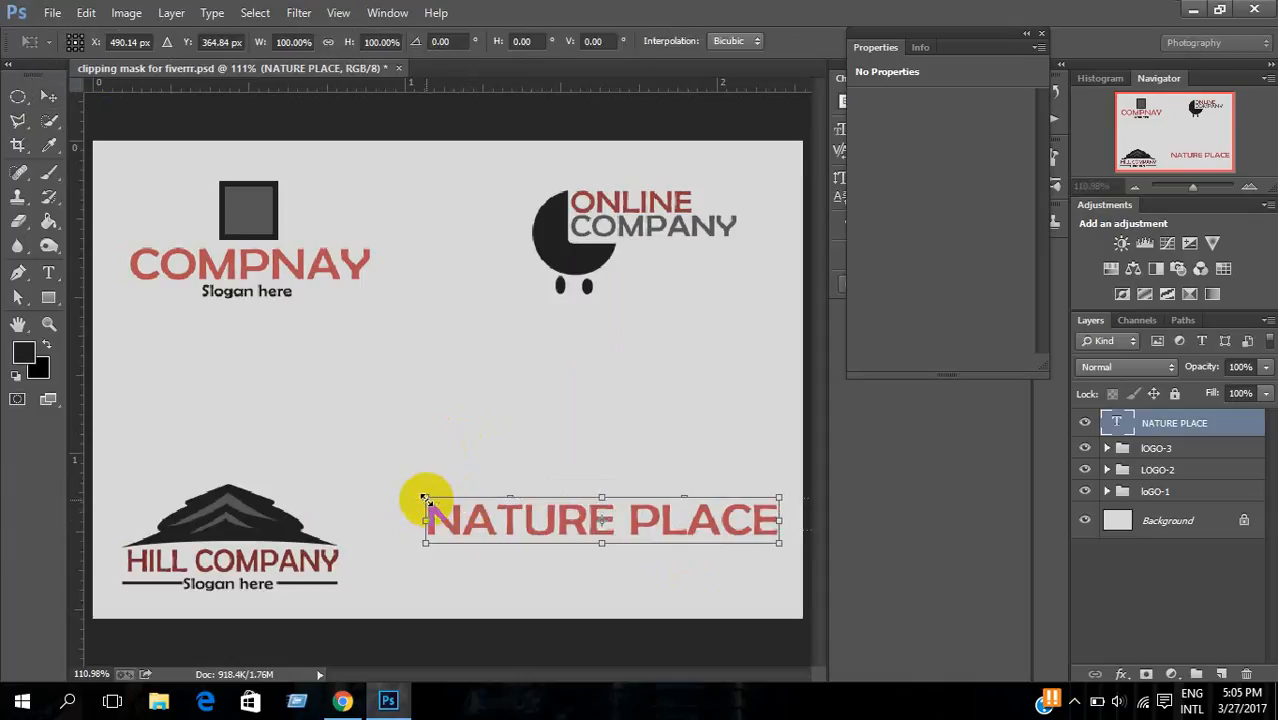
{"action": "left_click_drag", "start_coordinate": [426, 499], "coordinate": [531, 514]}
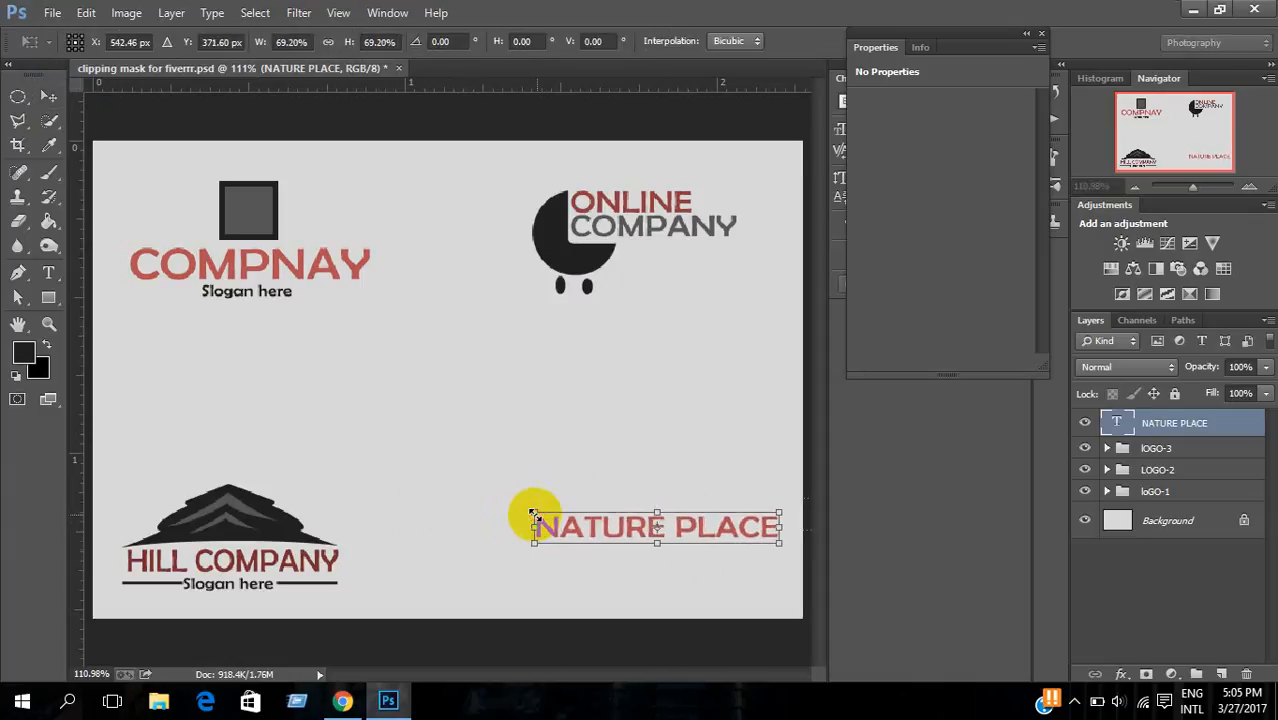
{"action": "left_click_drag", "start_coordinate": [630, 537], "coordinate": [608, 545]}
{"action": "key", "text": "Return"}
Step: Duplicate the COMPNAY logo's "Slogan here" text to just below the NATURE PLACE text
{"action": "left_click", "coordinate": [263, 303]}
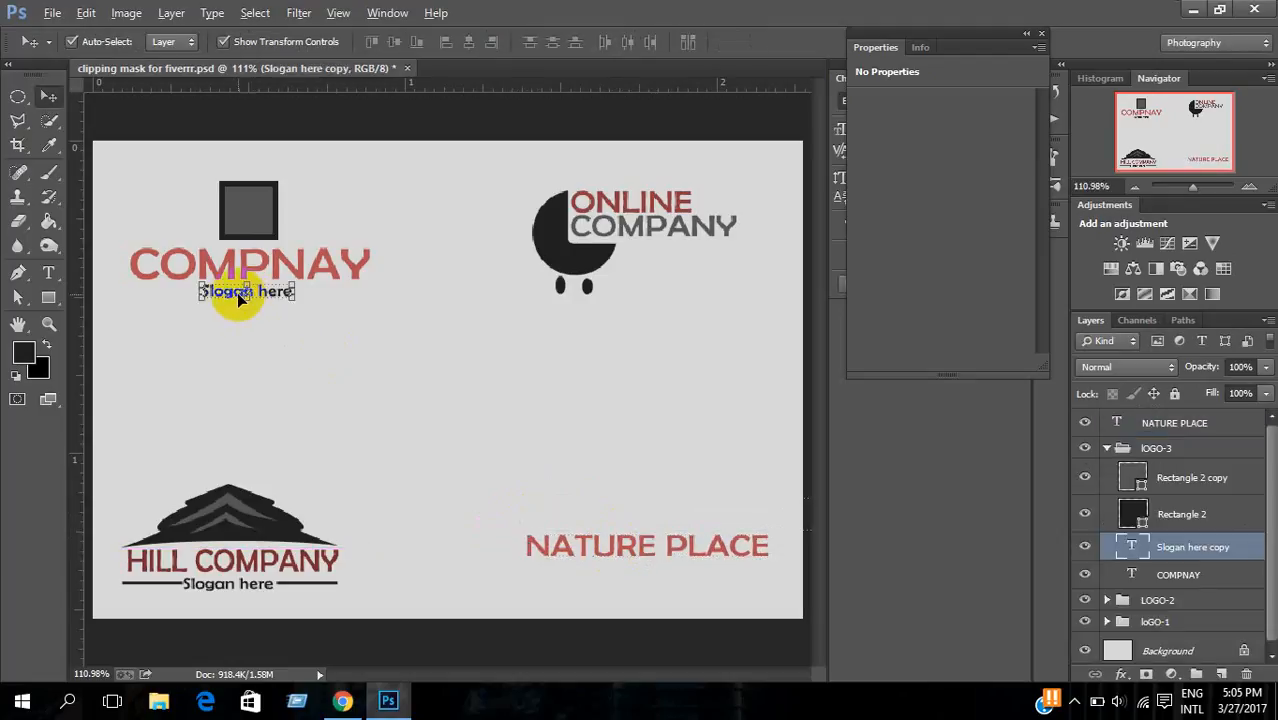
{"action": "left_click_drag", "start_coordinate": [240, 298], "coordinate": [651, 578]}
Step: Select all of the "Slogan here" text under COMPNAY for editing and float the Character panel clear of the Properties panel
{"action": "left_click", "coordinate": [252, 293]}
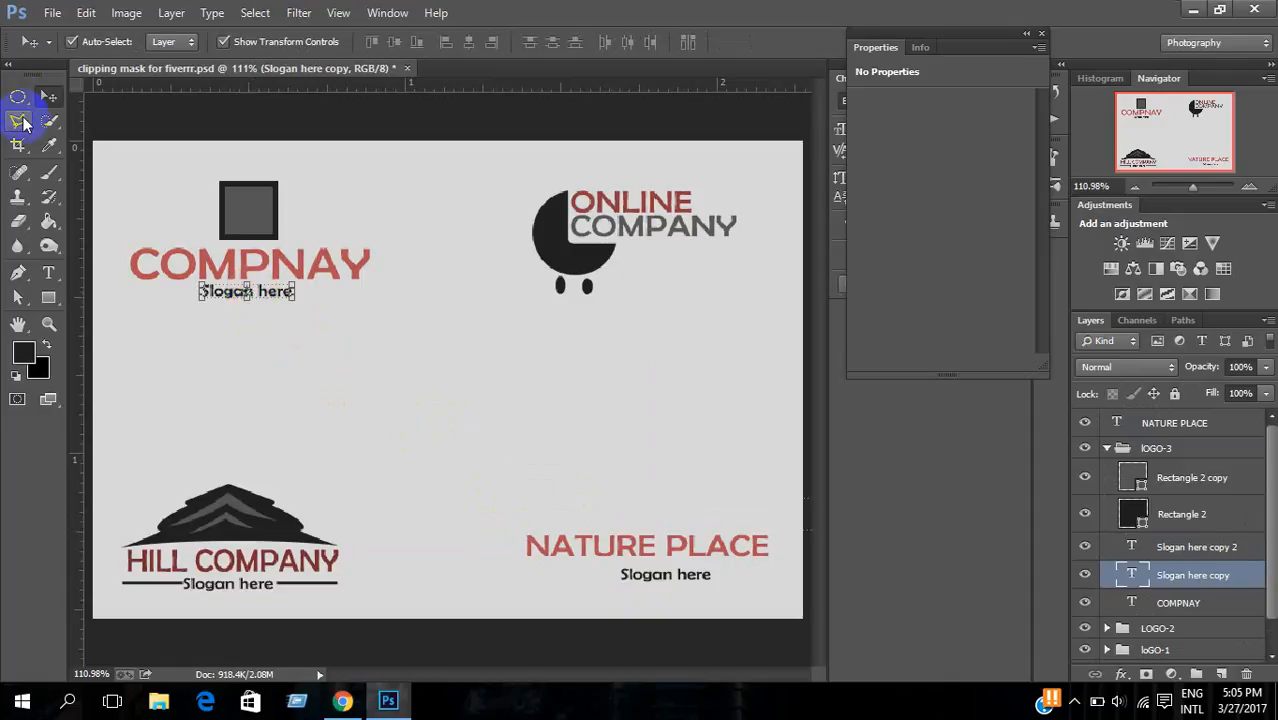
{"action": "left_click", "coordinate": [18, 96]}
{"action": "left_click_drag", "start_coordinate": [121, 200], "coordinate": [523, 234]}
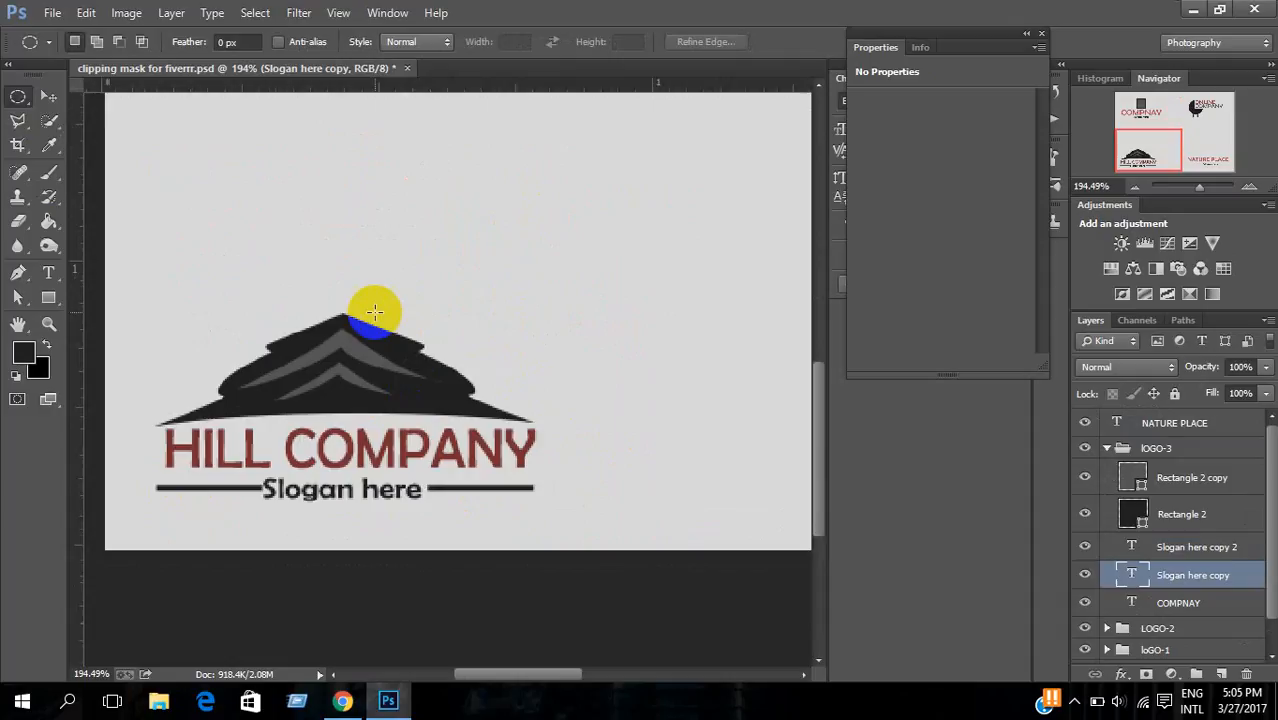
{"action": "left_click_drag", "start_coordinate": [371, 187], "coordinate": [374, 362]}
{"action": "left_click_drag", "start_coordinate": [372, 478], "coordinate": [370, 461]}
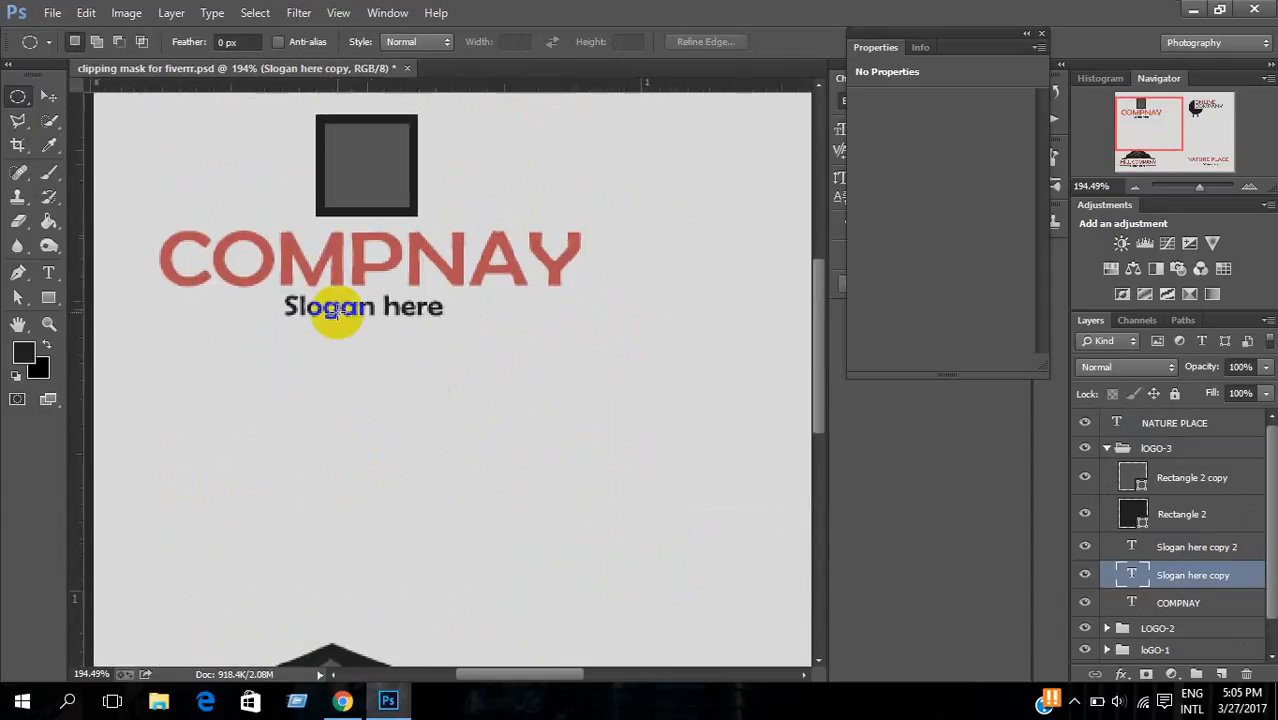
{"action": "left_click", "coordinate": [48, 272]}
{"action": "left_click", "coordinate": [376, 313]}
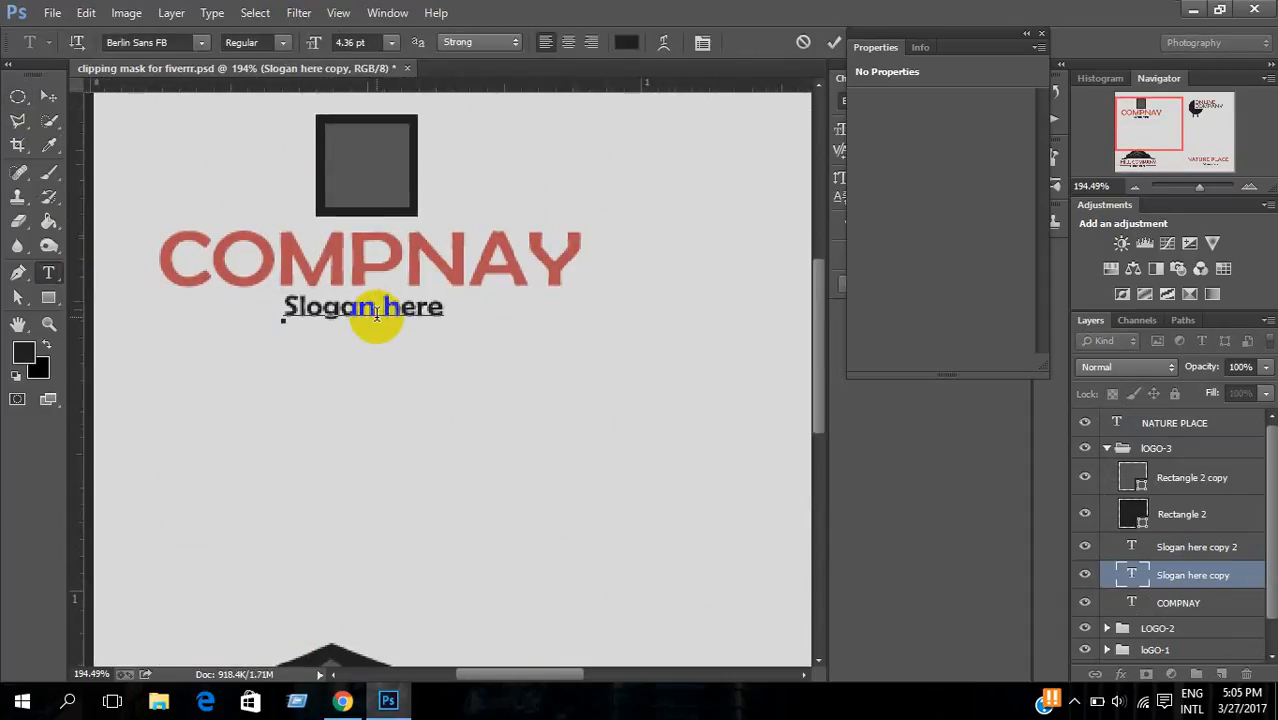
{"action": "triple_click", "coordinate": [376, 313]}
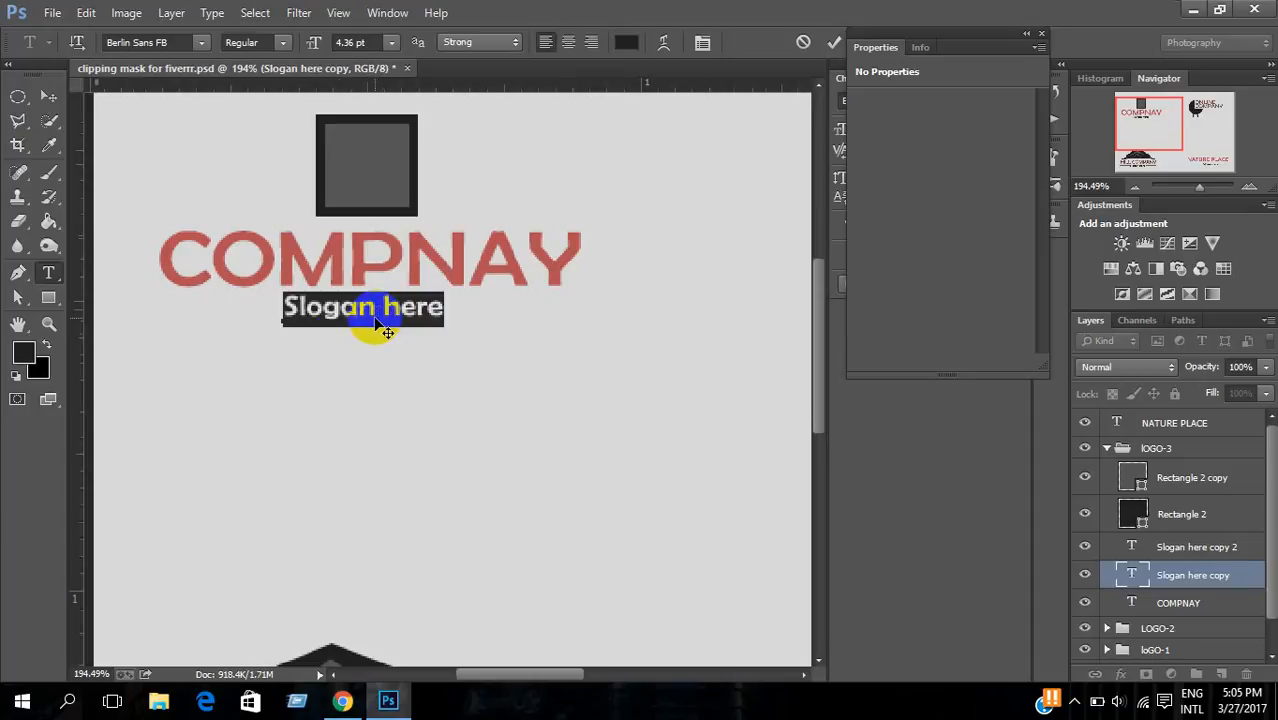
{"action": "left_click", "coordinate": [706, 48]}
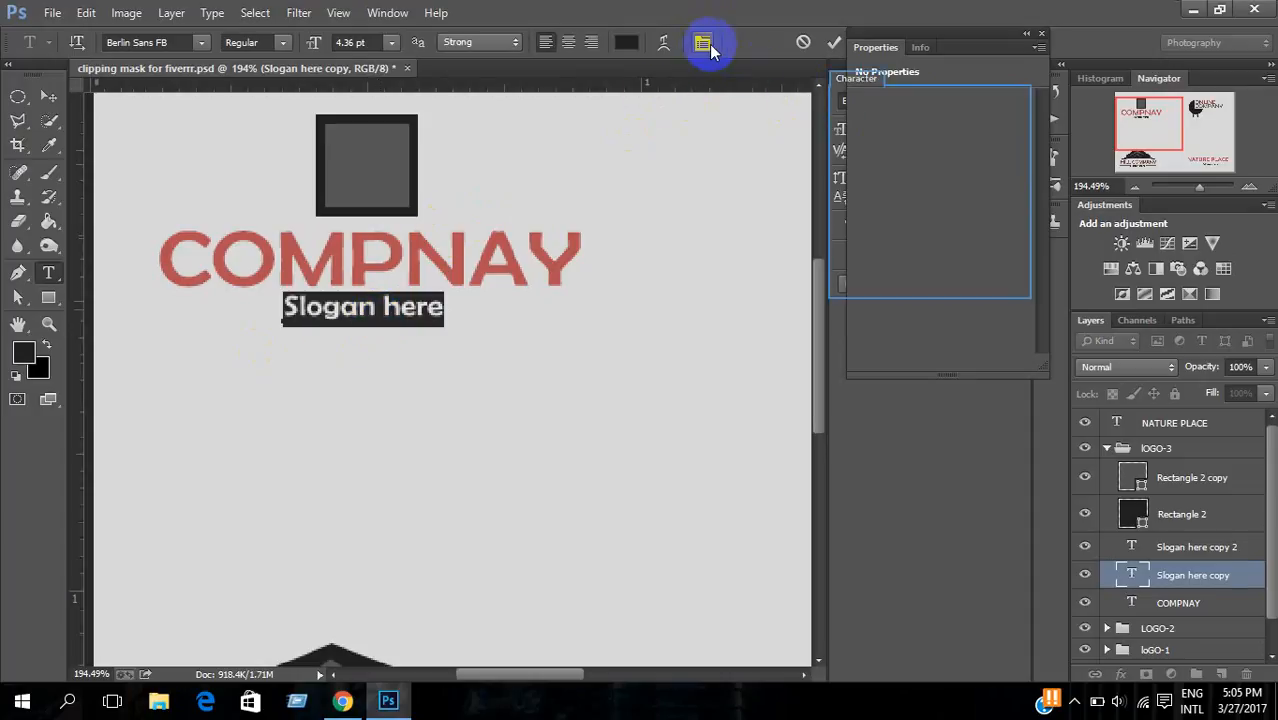
{"action": "left_click_drag", "start_coordinate": [842, 81], "coordinate": [683, 47]}
Step: Set the COMPNAY slogan's tracking to 47 and move the widened text left to centre it under COMPNAY
{"action": "left_click_drag", "start_coordinate": [782, 120], "coordinate": [820, 119]}
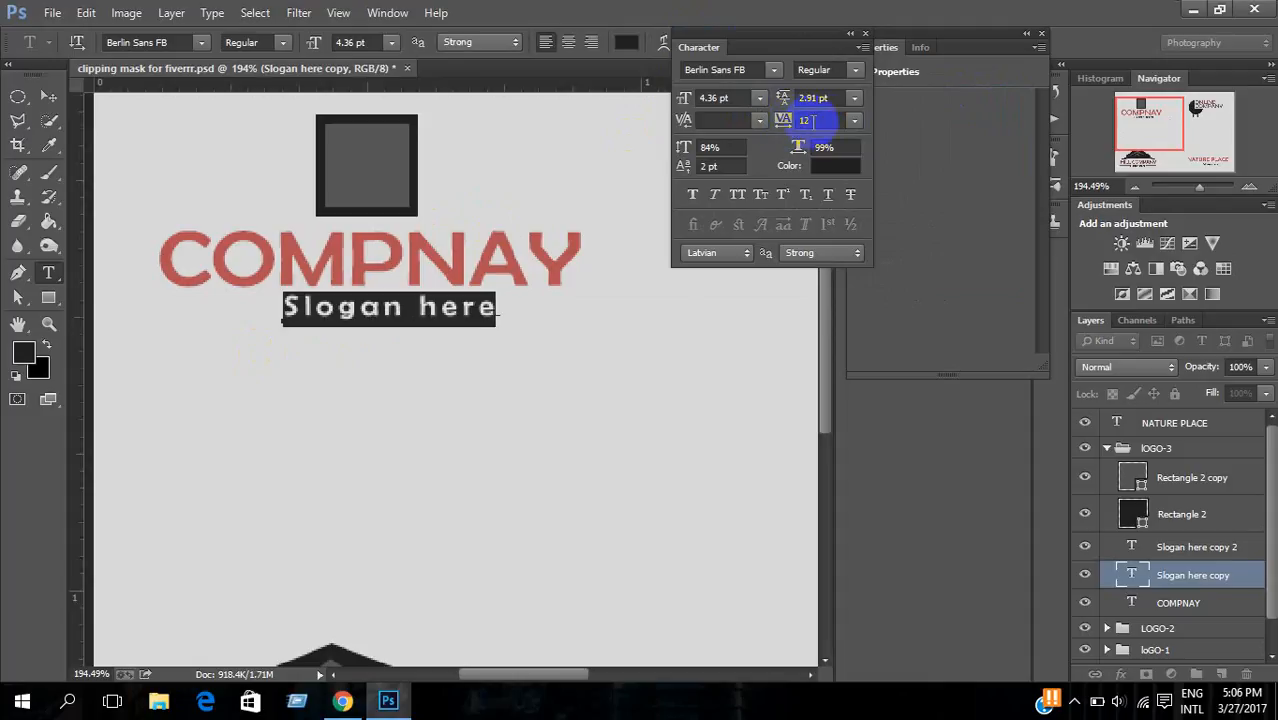
{"action": "left_click", "coordinate": [854, 120]}
{"action": "left_click", "coordinate": [848, 422]}
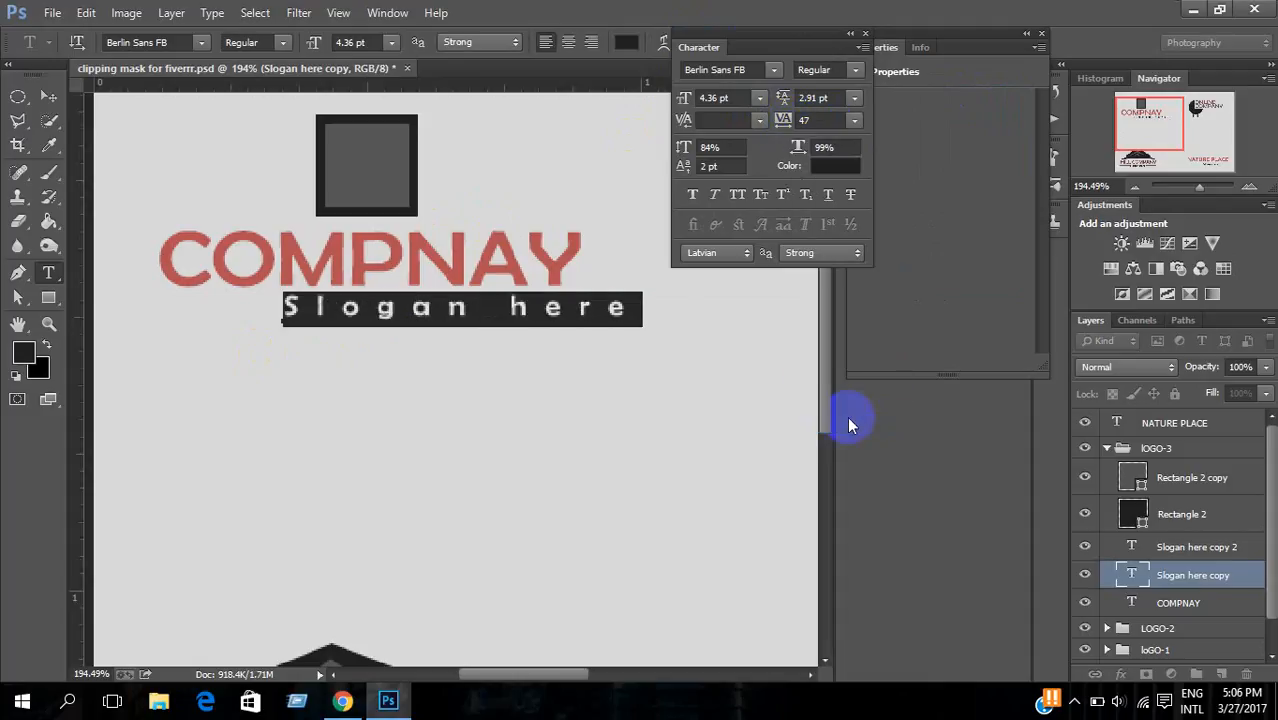
{"action": "left_click", "coordinate": [48, 95]}
{"action": "left_click_drag", "start_coordinate": [373, 307], "coordinate": [286, 313]}
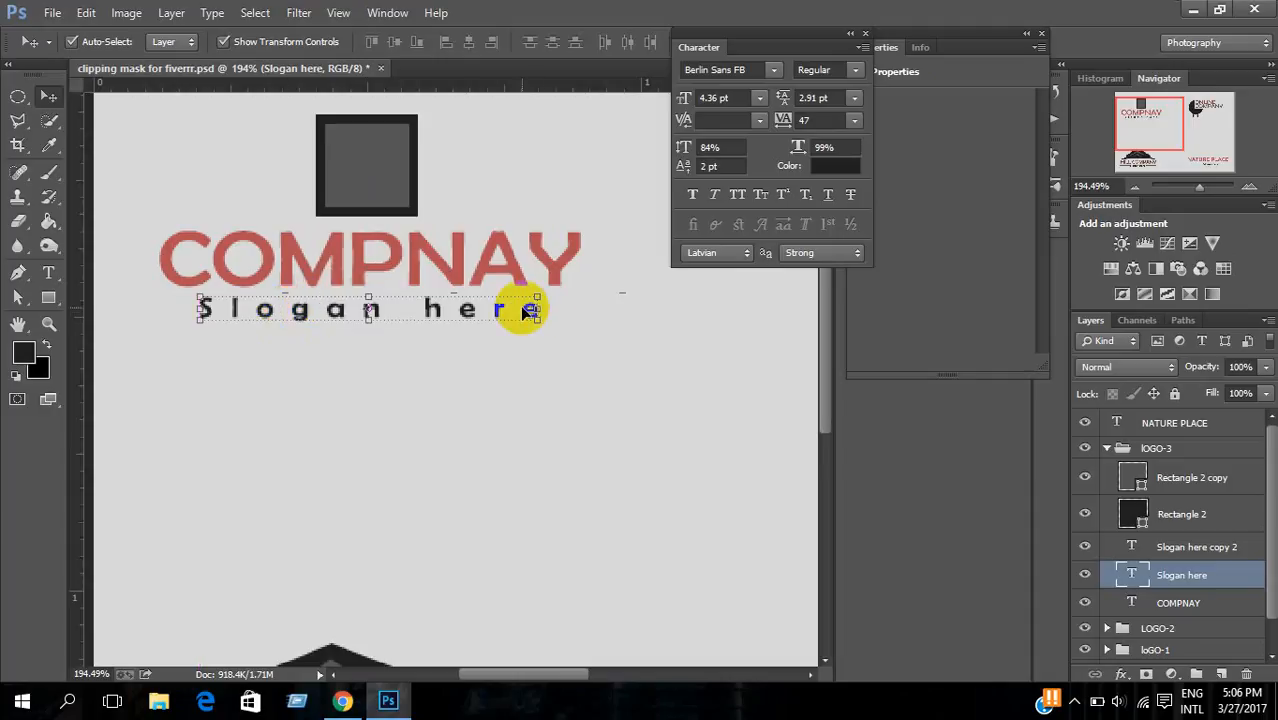
Step: Stretch the COMPNAY slogan horizontally at both ends until it spans nearly the full width of the COMPNAY text
{"action": "left_click_drag", "start_coordinate": [538, 307], "coordinate": [571, 307]}
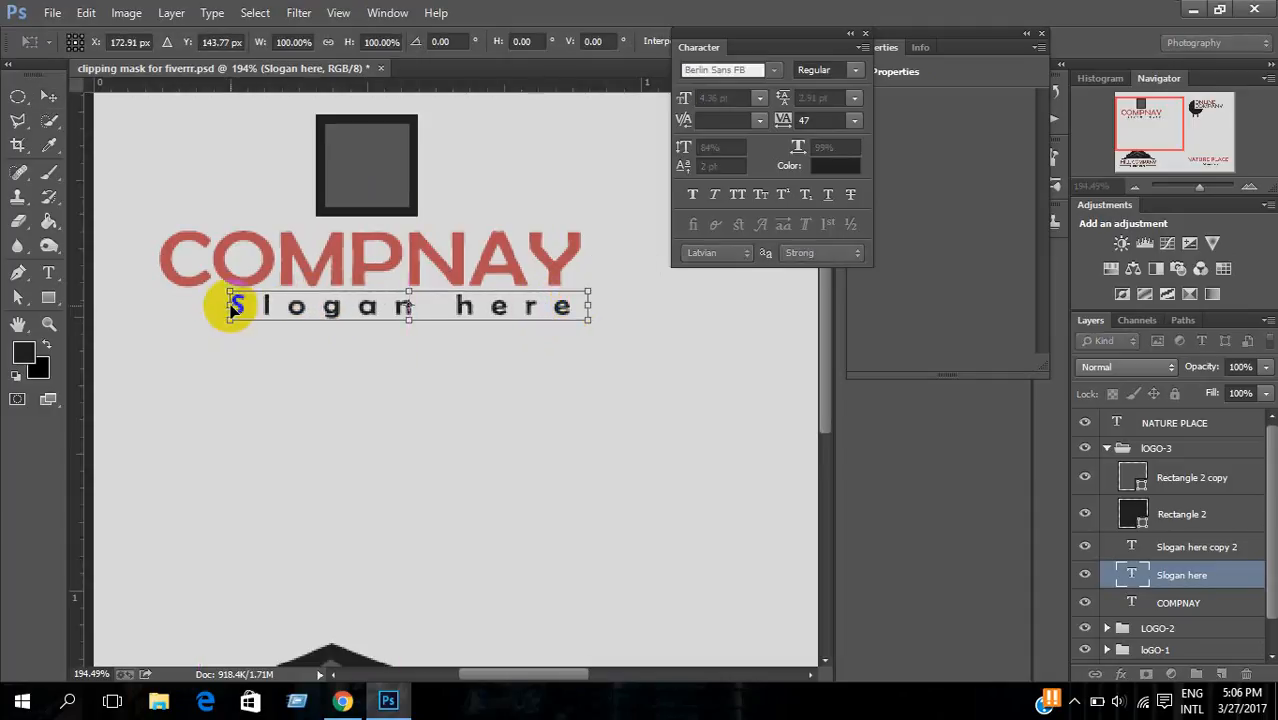
{"action": "left_click_drag", "start_coordinate": [229, 307], "coordinate": [167, 307]}
{"action": "key", "text": "Return"}
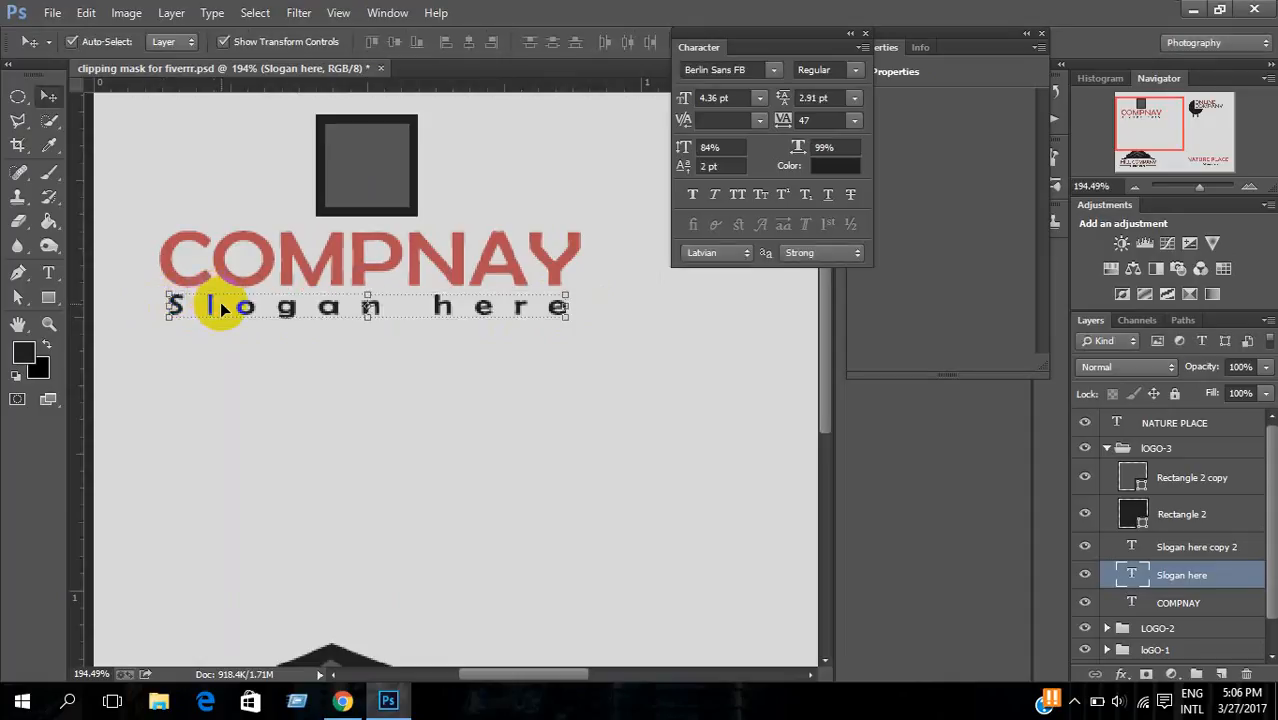
Step: Change the COMPNAY slogan's text colour to medium grey #6e6d6d
{"action": "left_click", "coordinate": [50, 276]}
{"action": "left_click", "coordinate": [840, 166]}
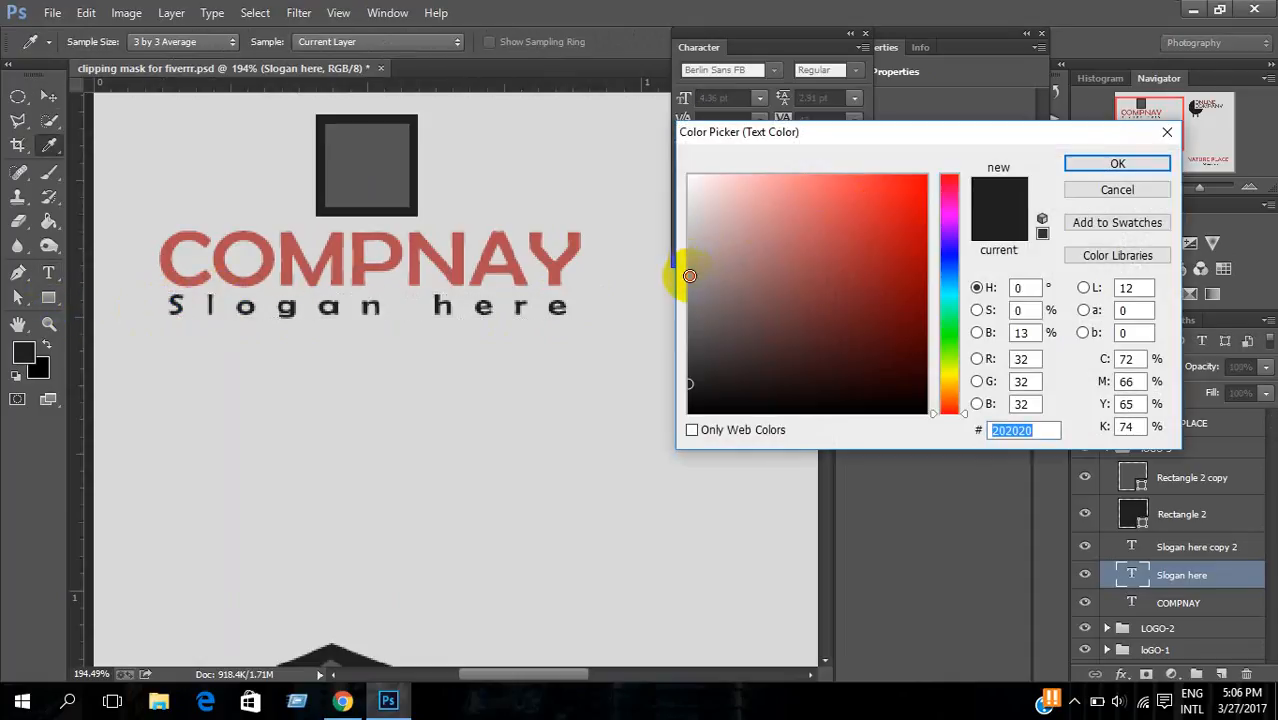
{"action": "left_click_drag", "start_coordinate": [690, 275], "coordinate": [690, 310]}
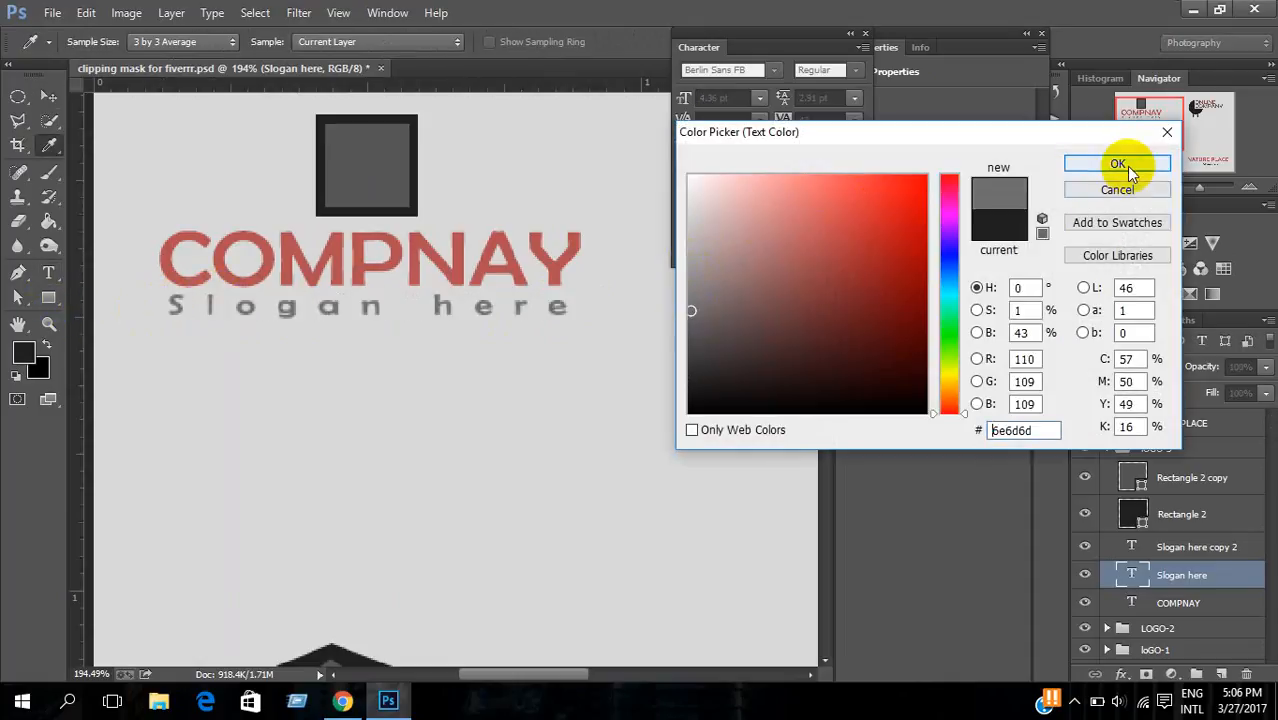
{"action": "left_click", "coordinate": [1118, 164]}
{"action": "left_click", "coordinate": [18, 96]}
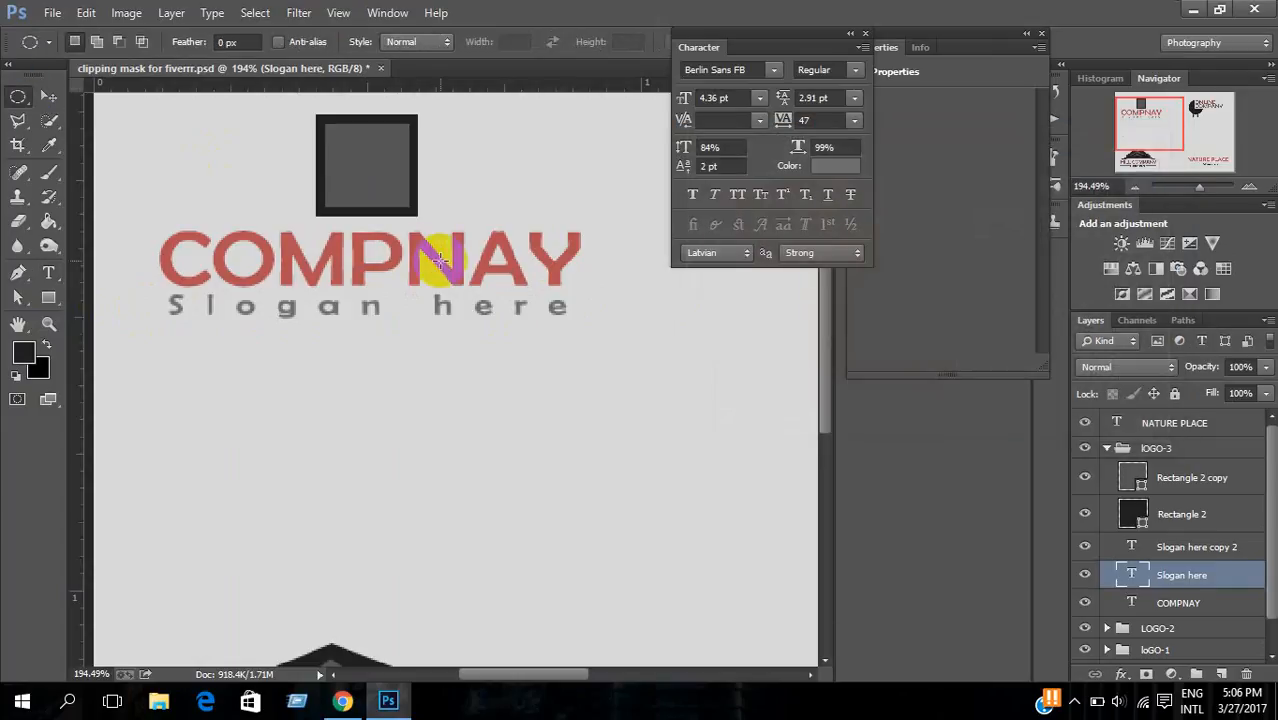
Step: Move the "Slogan here" text under NATURE PLACE slightly down and left and activate the Pen tool
{"action": "scroll", "coordinate": [440, 265], "scroll_direction": "down", "scroll_amount": 3}
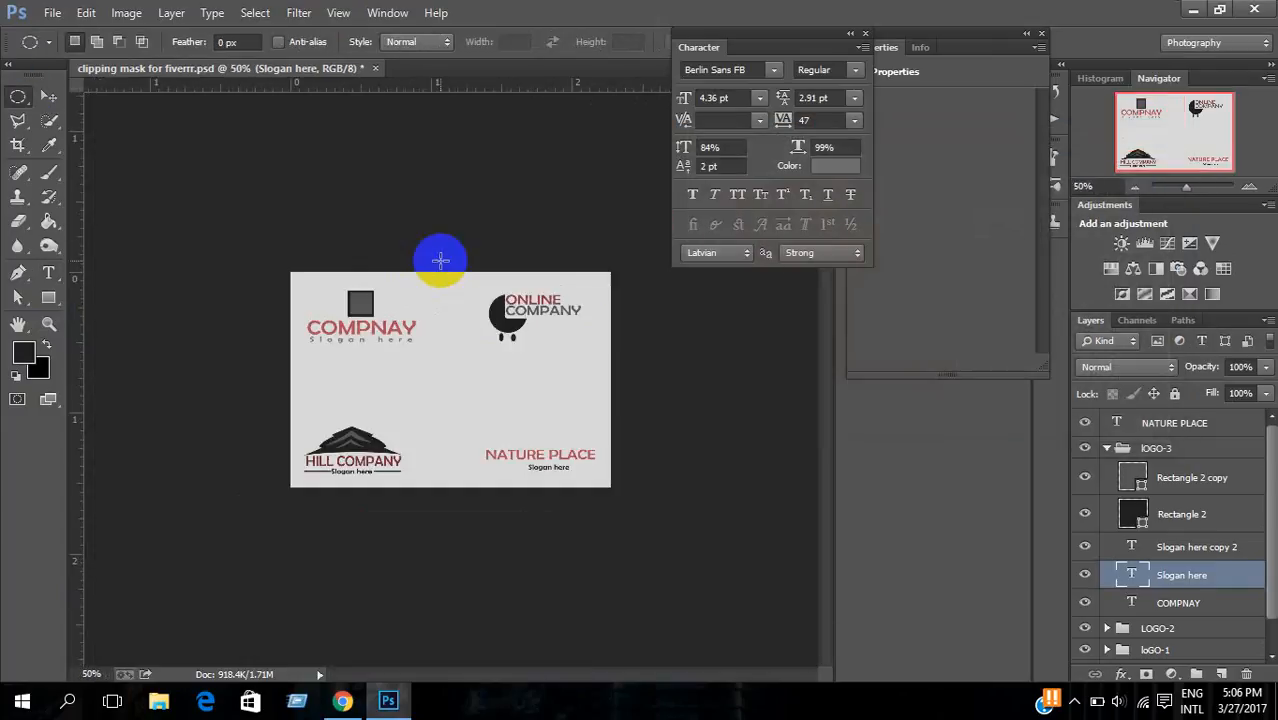
{"action": "left_click_drag", "start_coordinate": [412, 341], "coordinate": [699, 553]}
{"action": "left_click_drag", "start_coordinate": [642, 505], "coordinate": [561, 400]}
{"action": "left_click", "coordinate": [55, 98]}
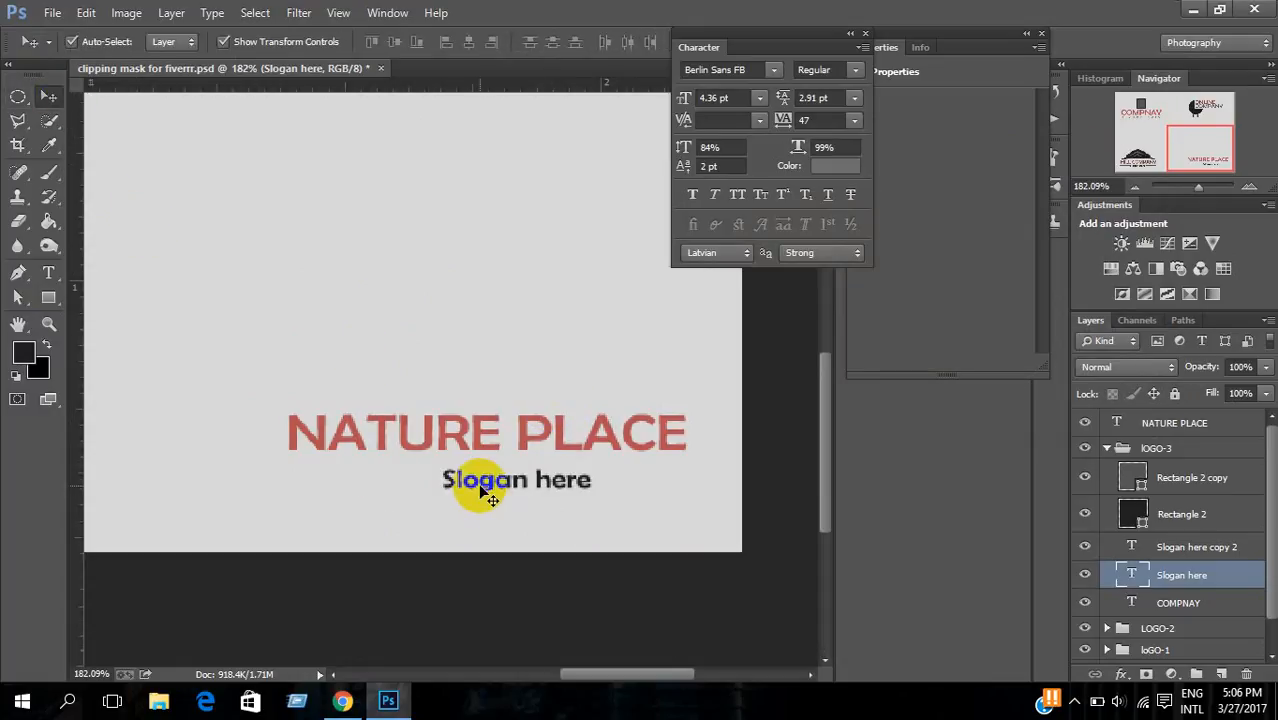
{"action": "left_click_drag", "start_coordinate": [480, 482], "coordinate": [469, 495]}
{"action": "left_click", "coordinate": [18, 98]}
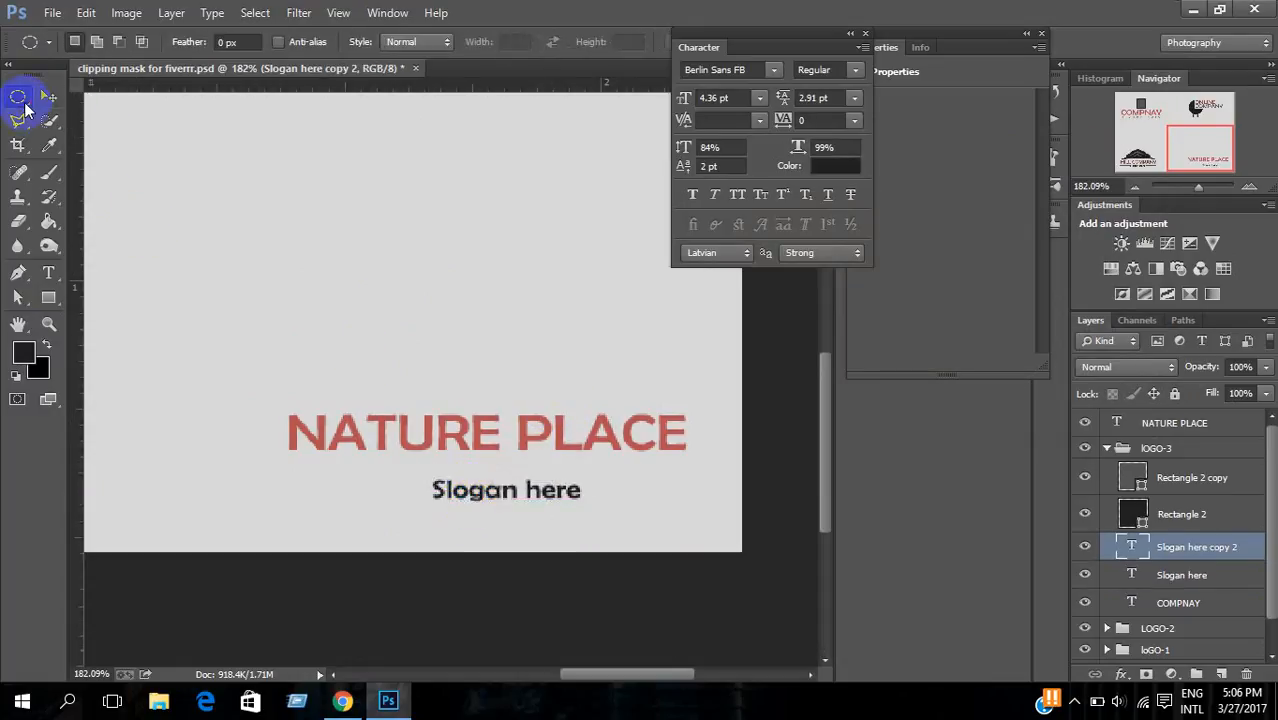
{"action": "left_click", "coordinate": [18, 272]}
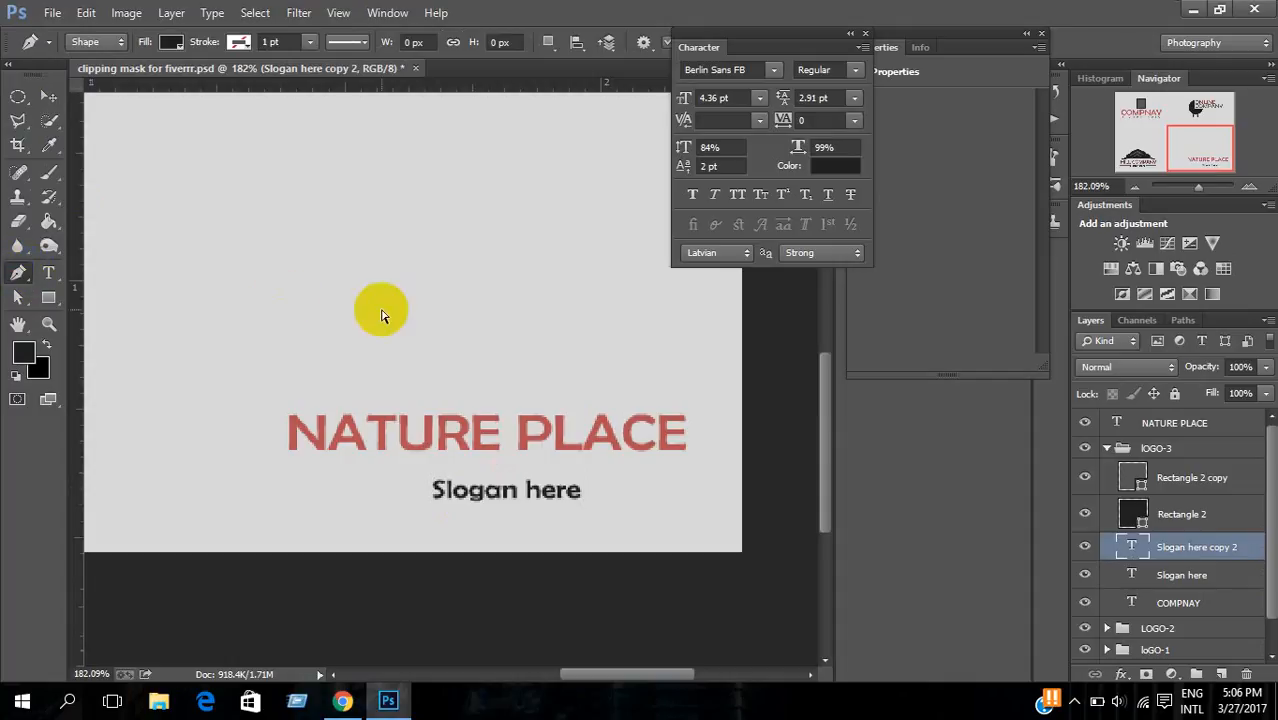
{"action": "key", "text": "ctrl+shift+n"}
{"action": "key", "text": "Return"}
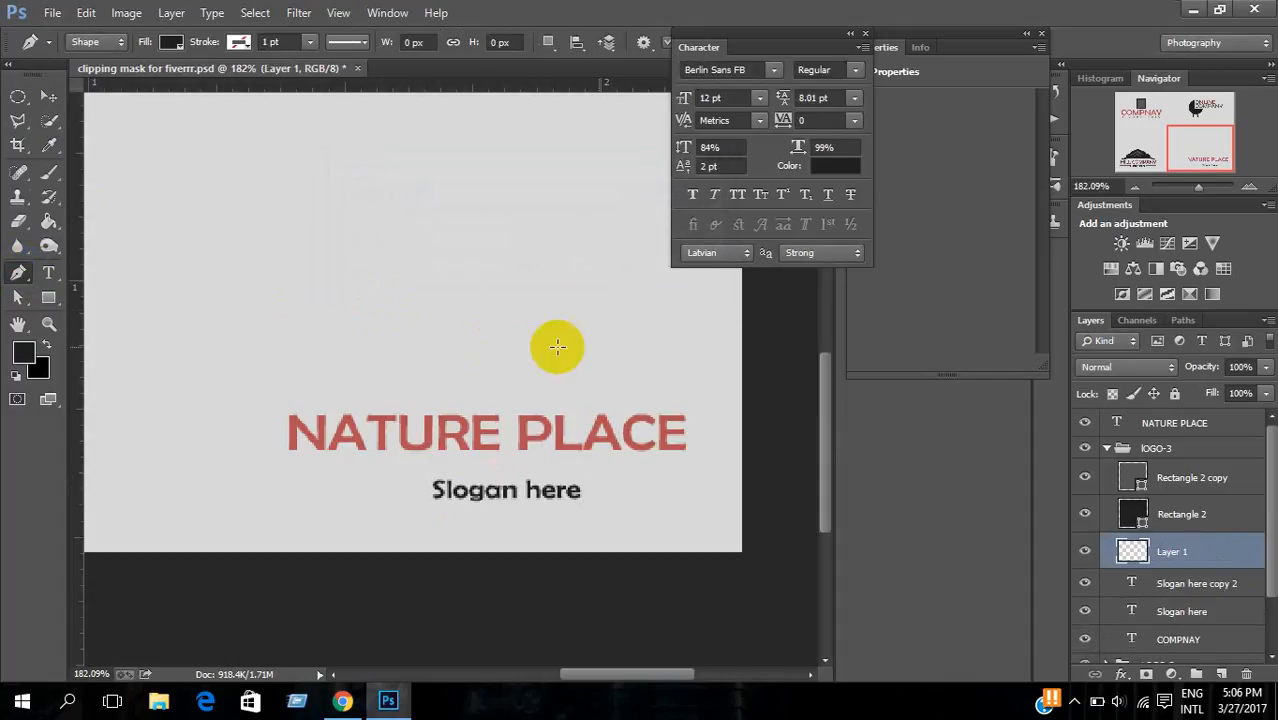
{"action": "key", "text": "ctrl+z"}
Step: Collapse the LOGO-3 group and add a new layer with default settings above the NATURE PLACE text layer
{"action": "left_click", "coordinate": [1106, 448]}
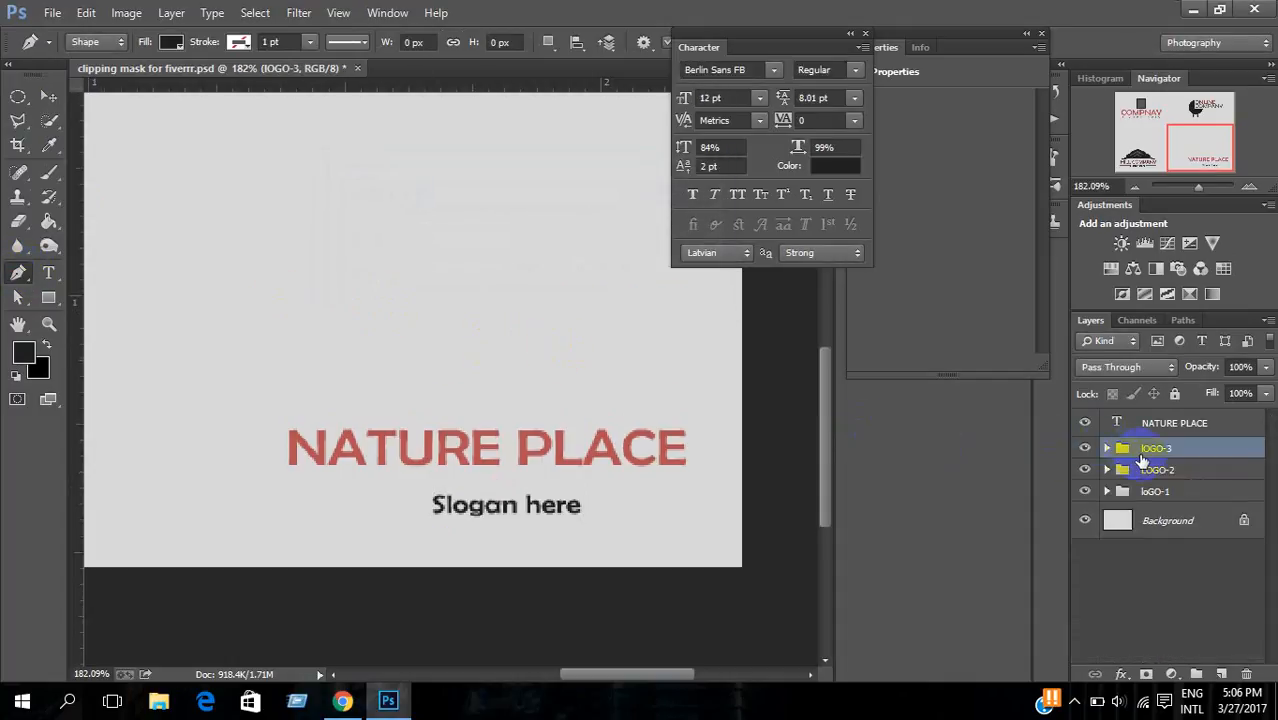
{"action": "left_click", "coordinate": [1178, 424]}
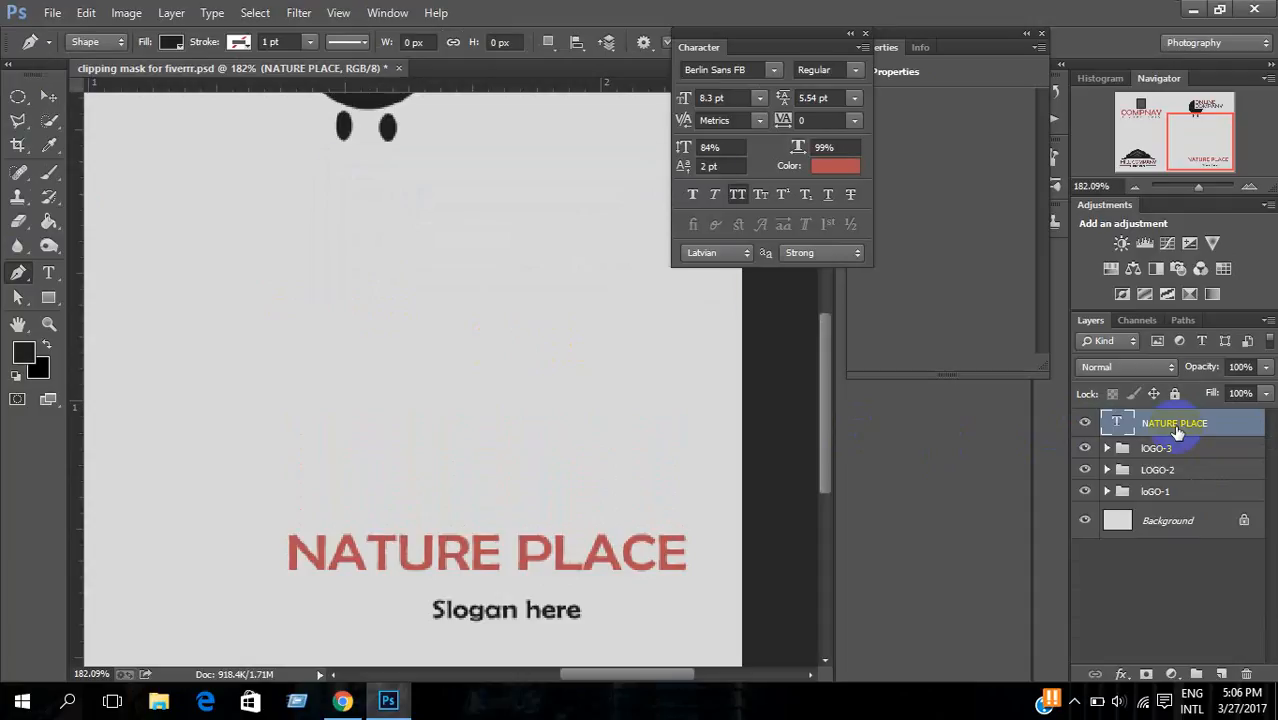
{"action": "key", "text": "ctrl+shift+n"}
{"action": "key", "text": "Return"}
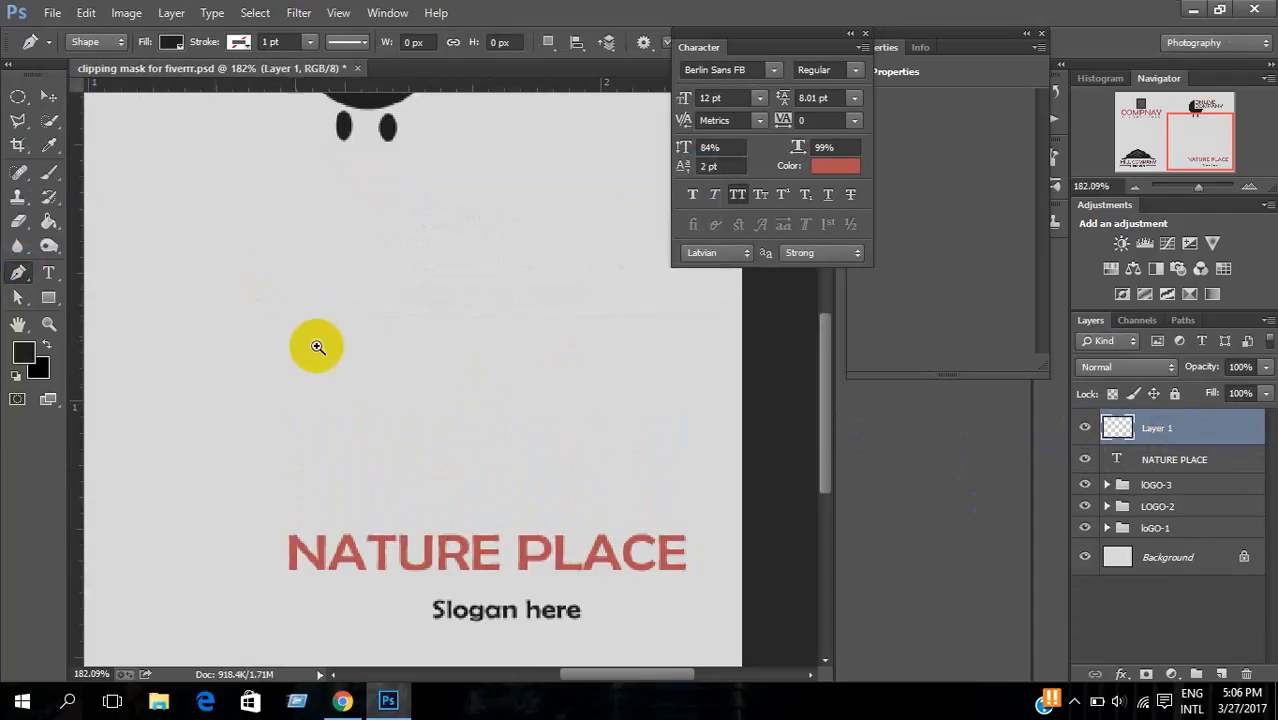
Step: Draw a curved leaf shape about 89 by 84 px above NATURE PLACE with the Pen tool and shift it slightly down and right
{"action": "key", "text": "ctrl+space"}
{"action": "left_click_drag", "start_coordinate": [215, 316], "coordinate": [713, 646]}
{"action": "left_click_drag", "start_coordinate": [597, 483], "coordinate": [580, 560]}
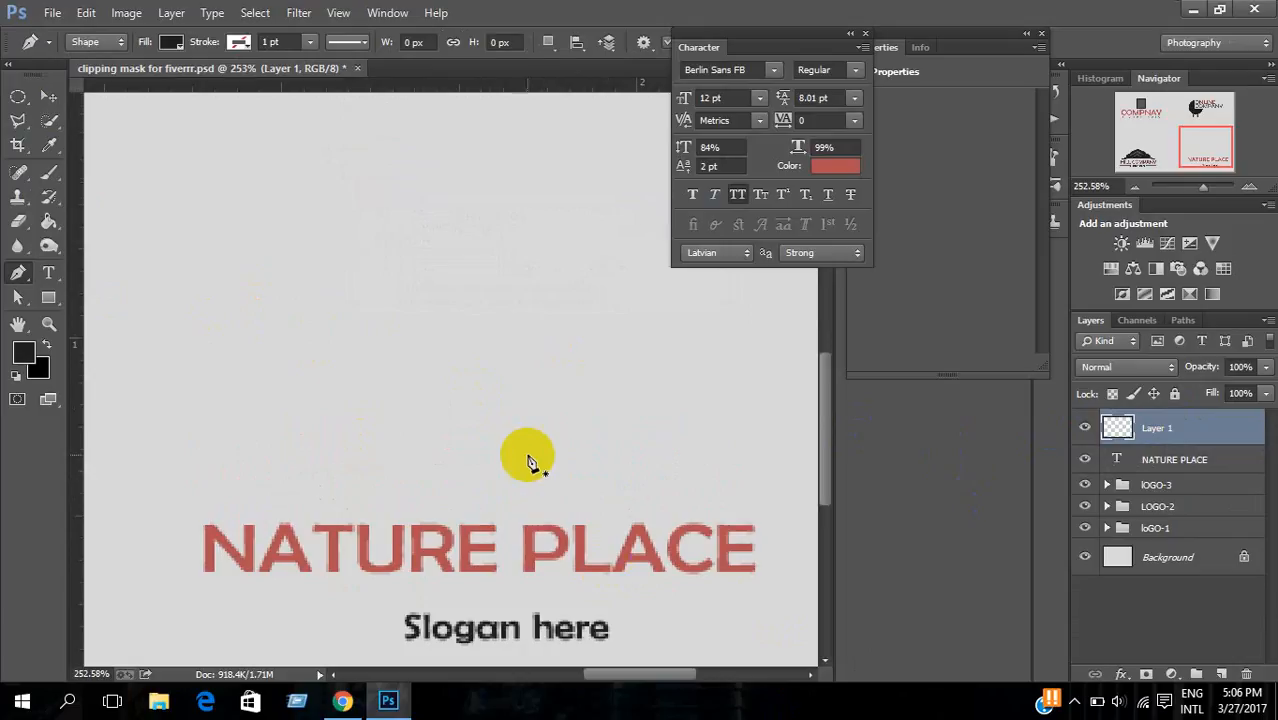
{"action": "left_click", "coordinate": [489, 456]}
{"action": "left_click_drag", "start_coordinate": [560, 374], "coordinate": [642, 350]}
{"action": "mouse_move", "coordinate": [638, 293]}
{"action": "left_mouse_down"}
{"action": "mouse_move", "coordinate": [640, 277]}
{"action": "mouse_move", "coordinate": [643, 305]}
{"action": "left_mouse_up"}
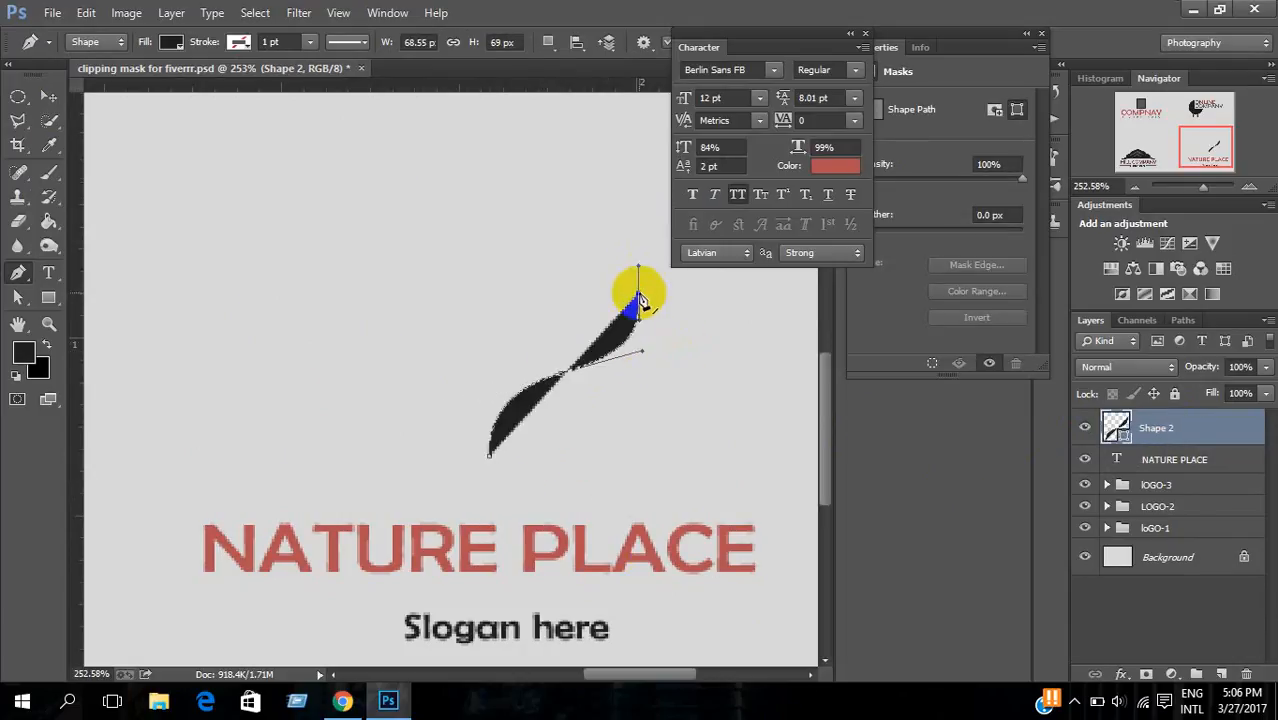
{"action": "left_click_drag", "start_coordinate": [489, 456], "coordinate": [286, 422]}
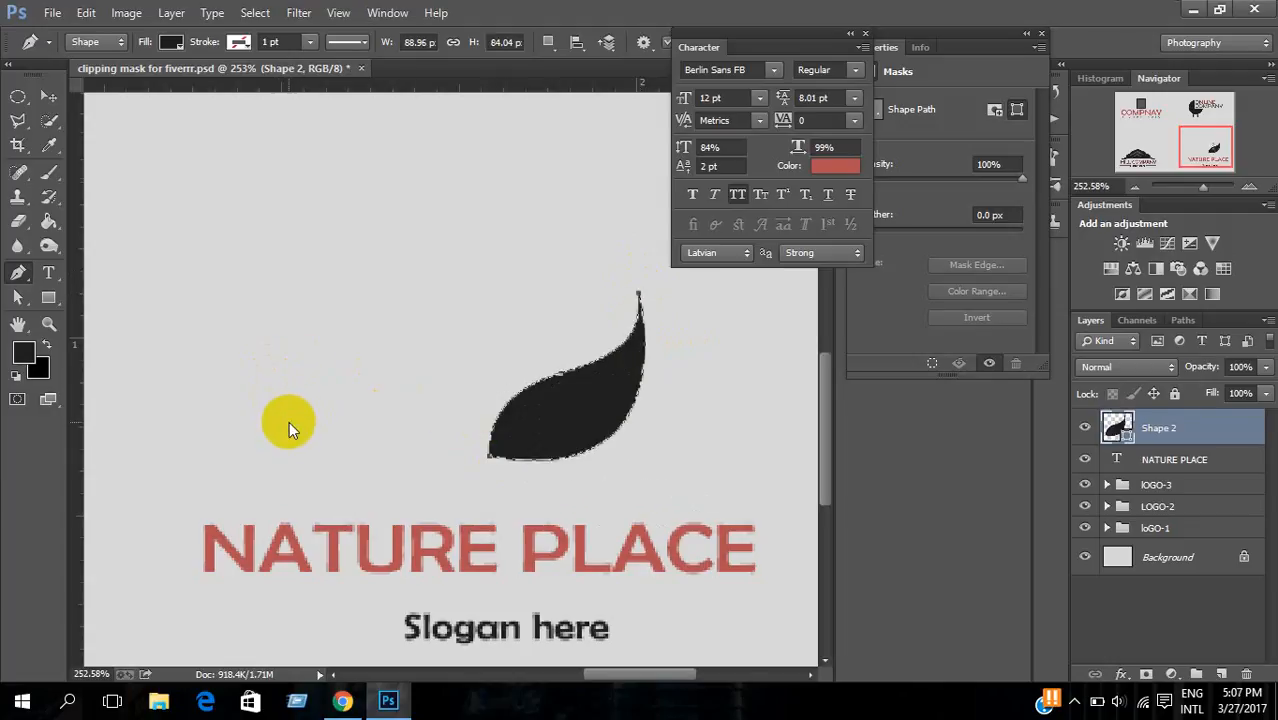
{"action": "left_click", "coordinate": [48, 97]}
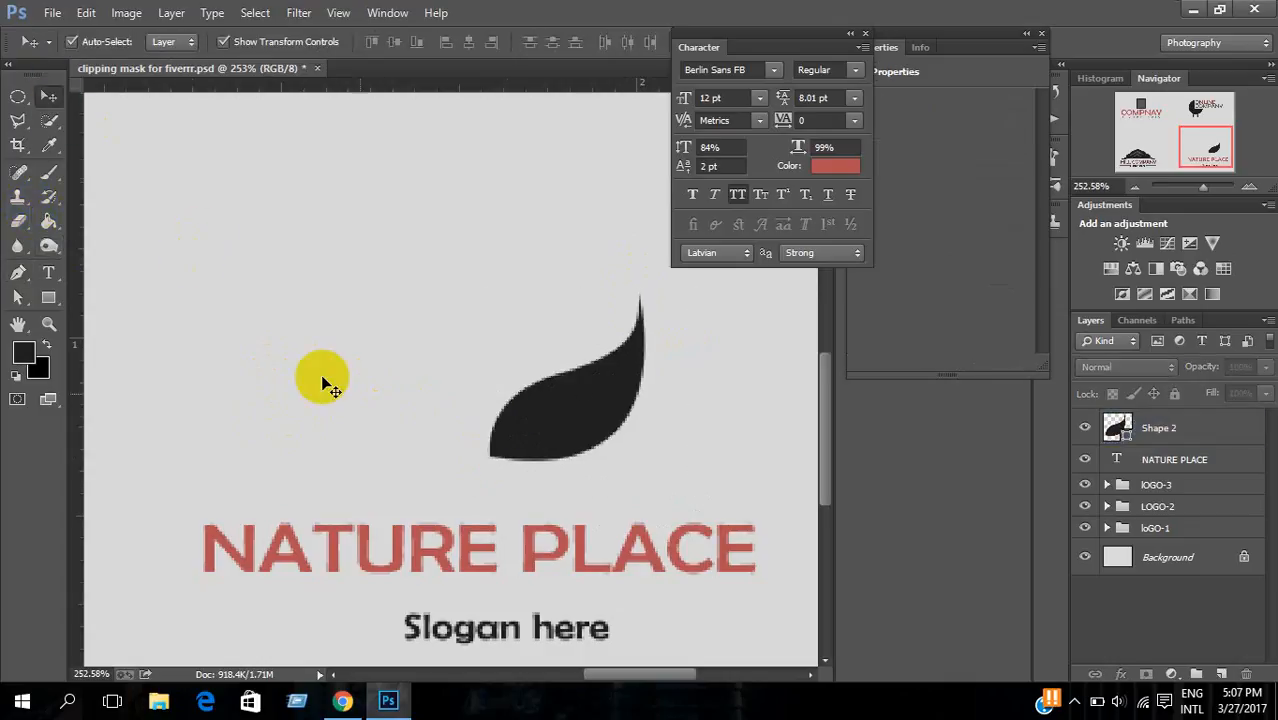
{"action": "left_click_drag", "start_coordinate": [540, 415], "coordinate": [563, 456]}
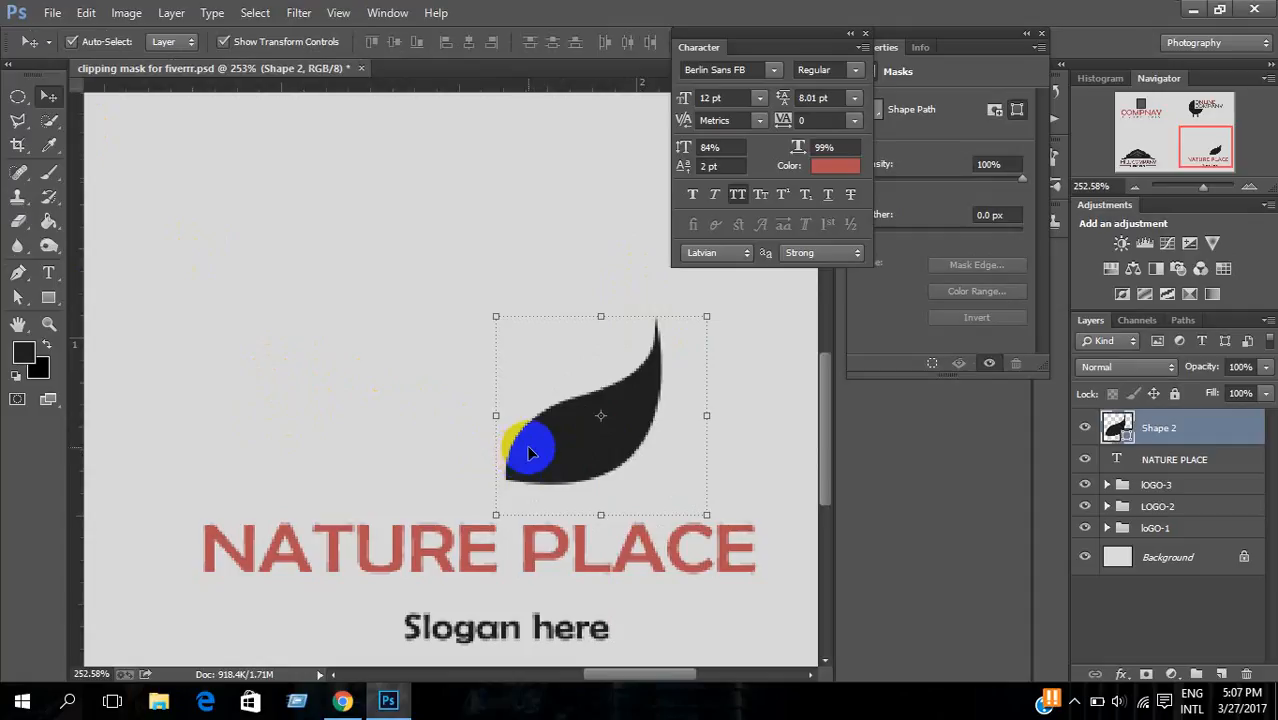
Step: Duplicate the leaf, rotate the copy about half a turn and nest it above-left of the original with a narrow curved gap
{"action": "key", "text": "ctrl+t"}
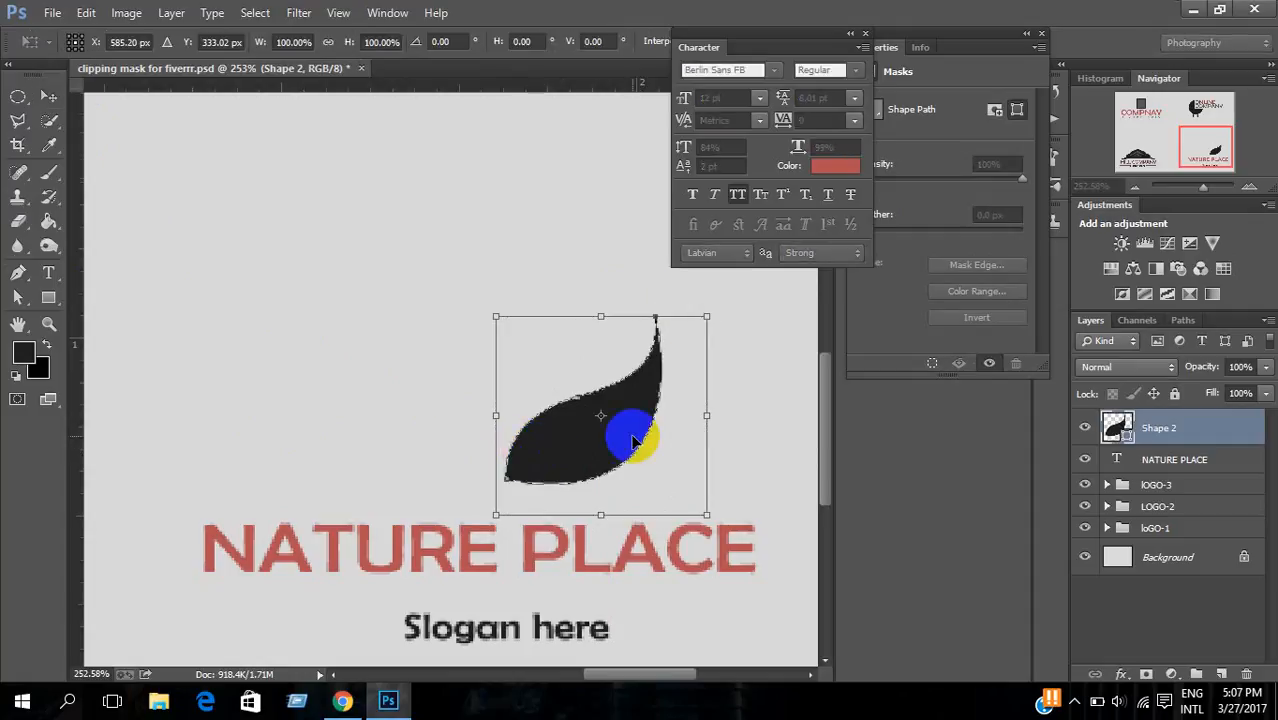
{"action": "left_click_drag", "start_coordinate": [729, 465], "coordinate": [348, 399]}
{"action": "left_click_drag", "start_coordinate": [625, 398], "coordinate": [537, 363]}
{"action": "left_click_drag", "start_coordinate": [612, 241], "coordinate": [636, 268]}
{"action": "left_click_drag", "start_coordinate": [591, 343], "coordinate": [620, 330]}
{"action": "double_click", "coordinate": [580, 326]}
{"action": "left_click", "coordinate": [18, 97]}
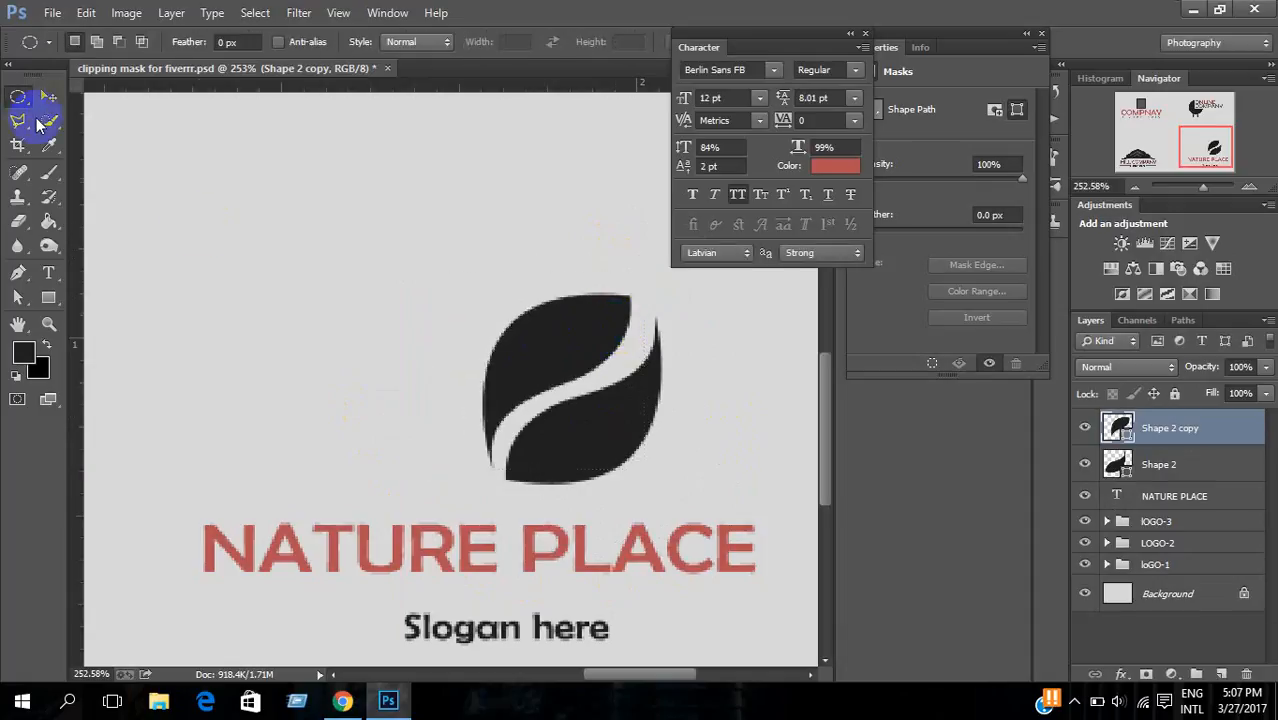
Step: Recolour the upper leaf copy to a lighter, brownish dark grey
{"action": "left_click", "coordinate": [48, 96]}
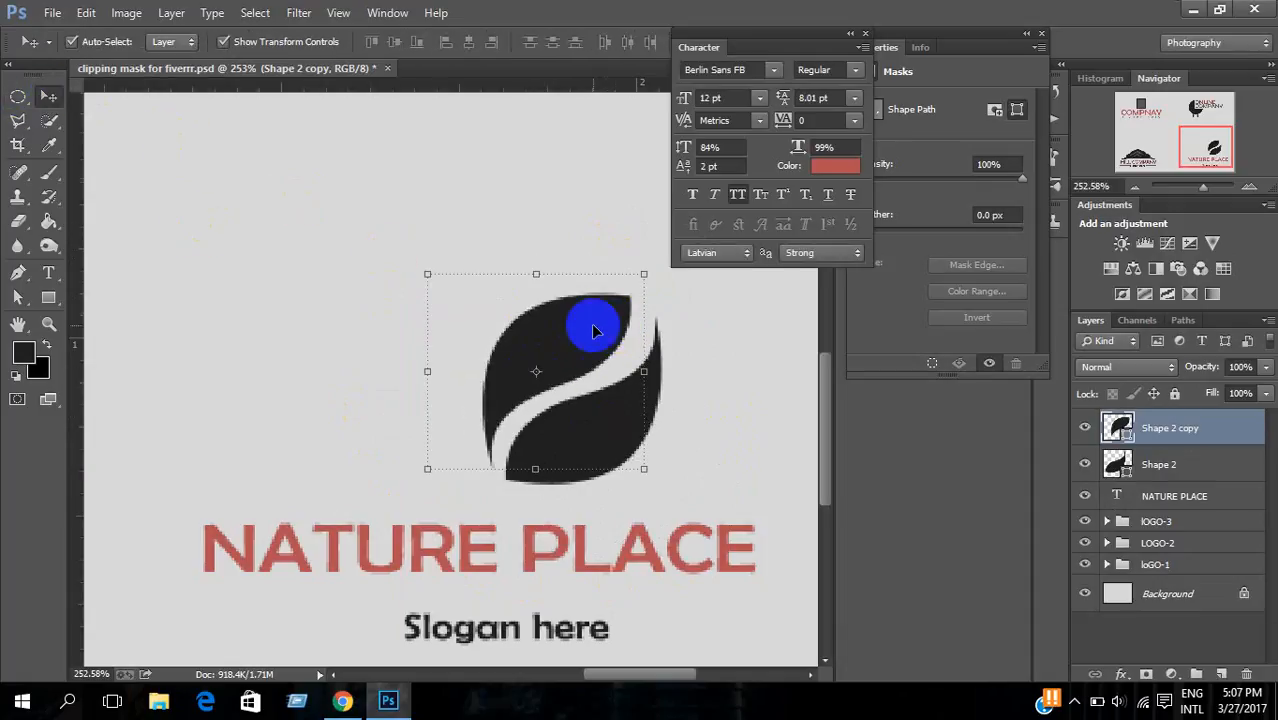
{"action": "double_click", "coordinate": [1127, 434]}
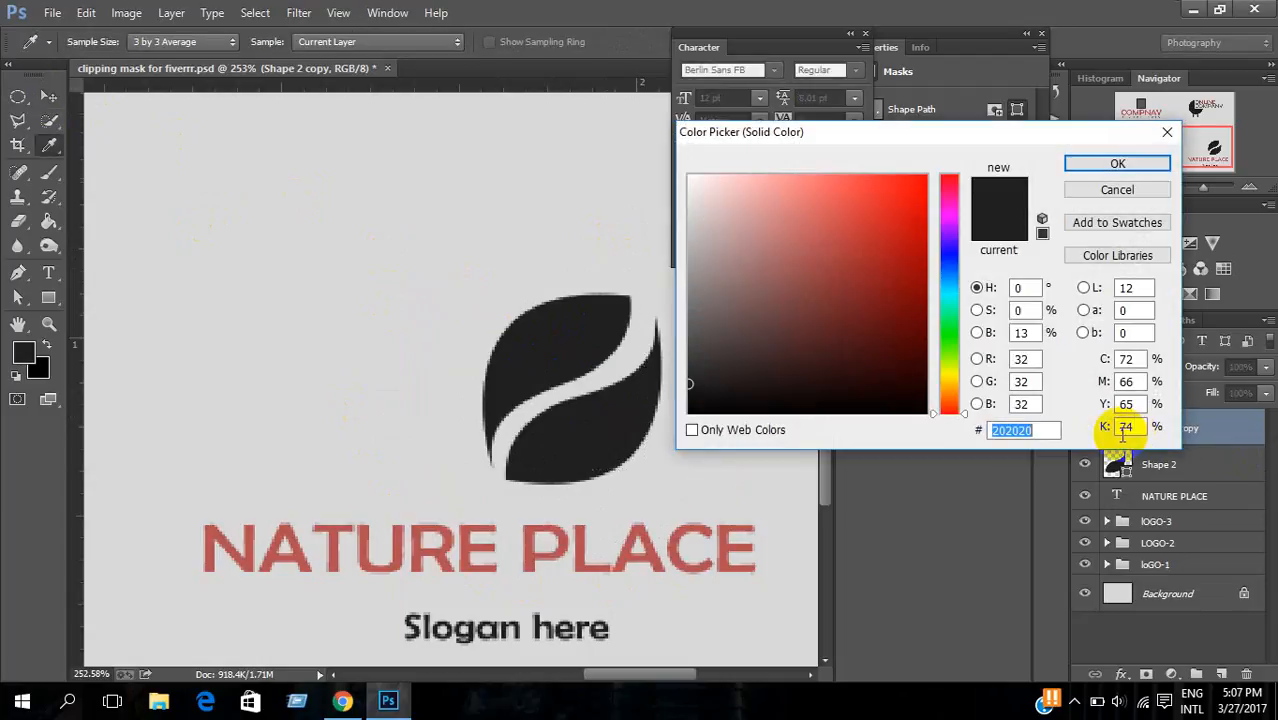
{"action": "left_click", "coordinate": [1110, 190]}
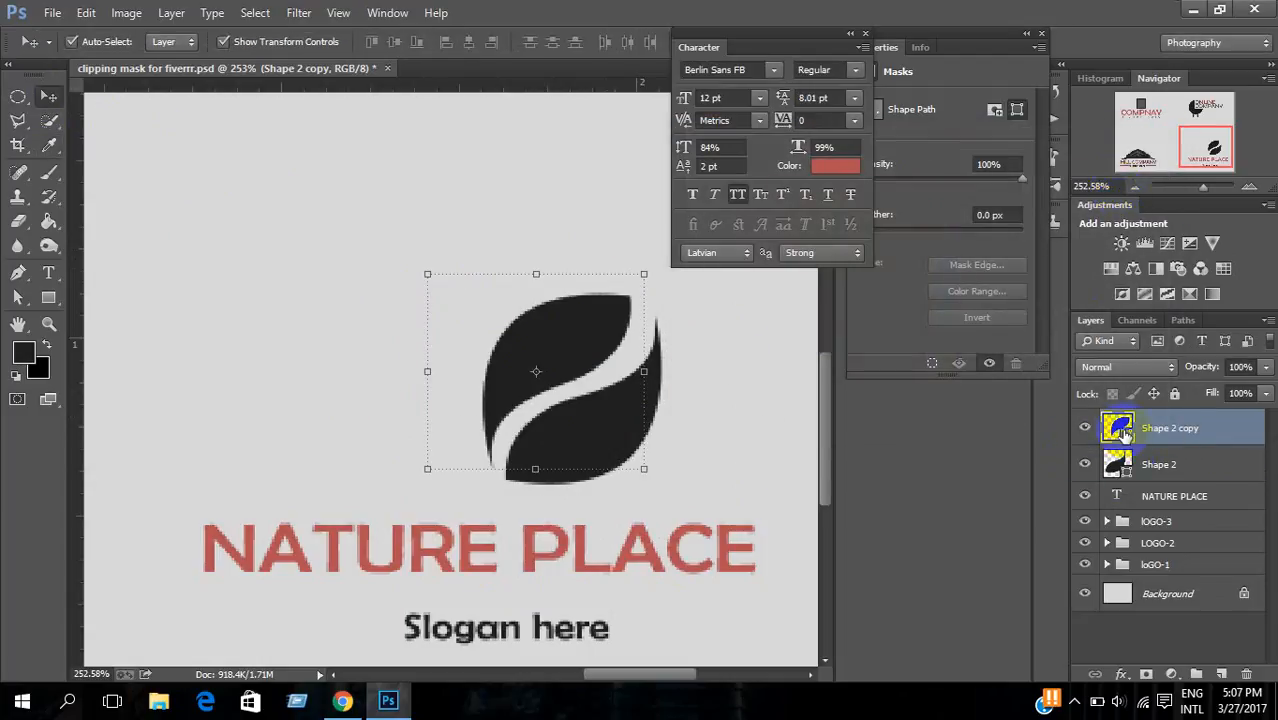
{"action": "double_click", "coordinate": [1127, 434]}
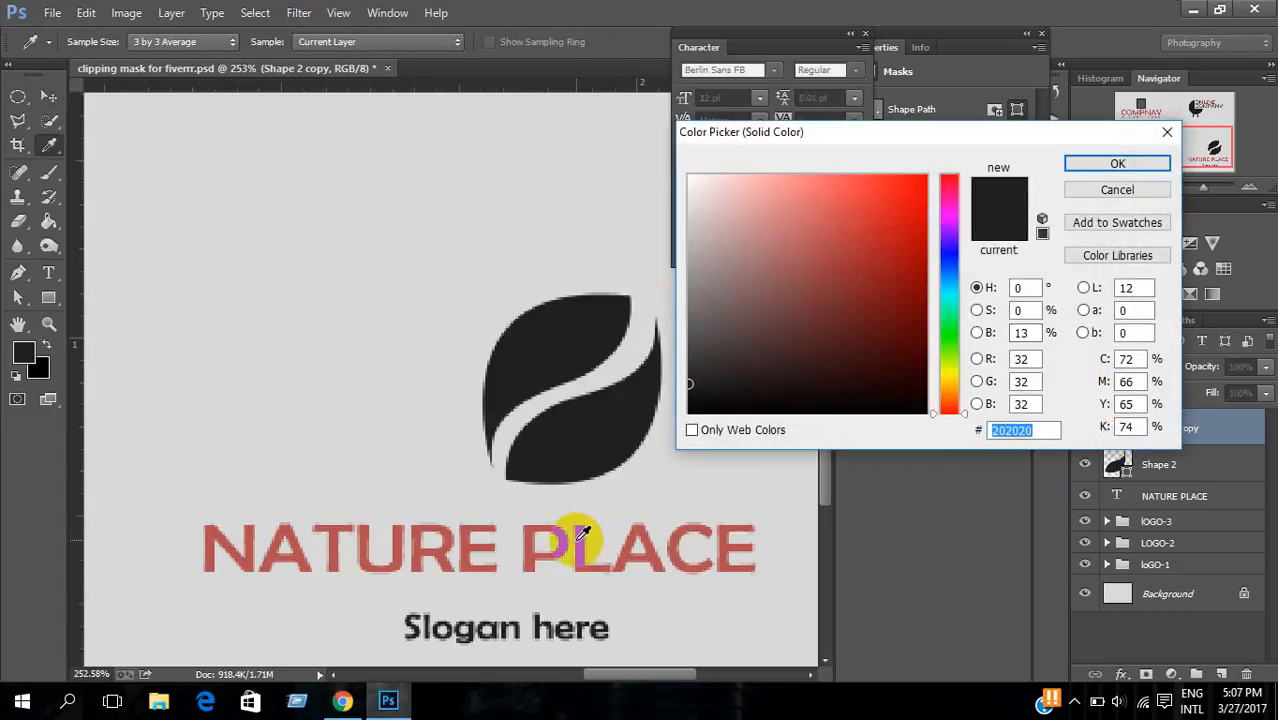
{"action": "left_click_drag", "start_coordinate": [720, 280], "coordinate": [701, 348]}
{"action": "left_click", "coordinate": [1100, 162]}
{"action": "key", "text": "v"}
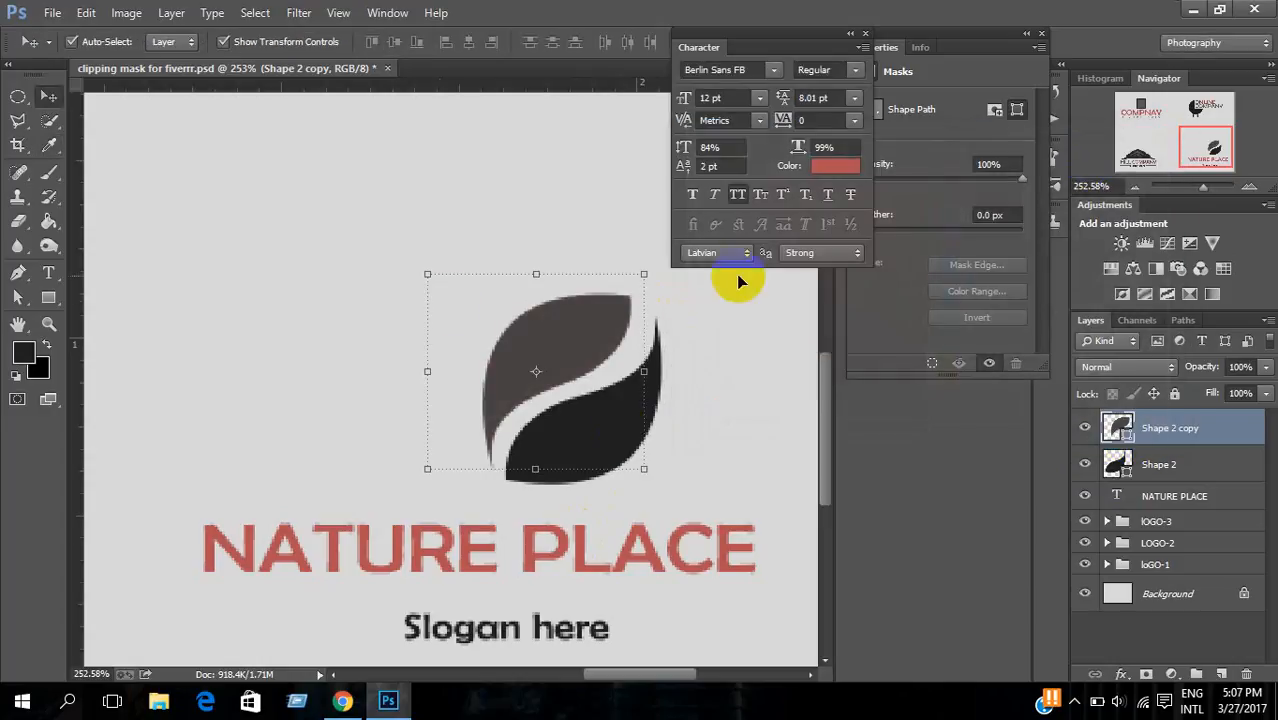
{"action": "left_click", "coordinate": [20, 97]}
Step: Select both leaf shapes and move them together to the centre above the NATURE PLACE text
{"action": "scroll", "coordinate": [608, 391], "scroll_direction": "down", "scroll_amount": 3}
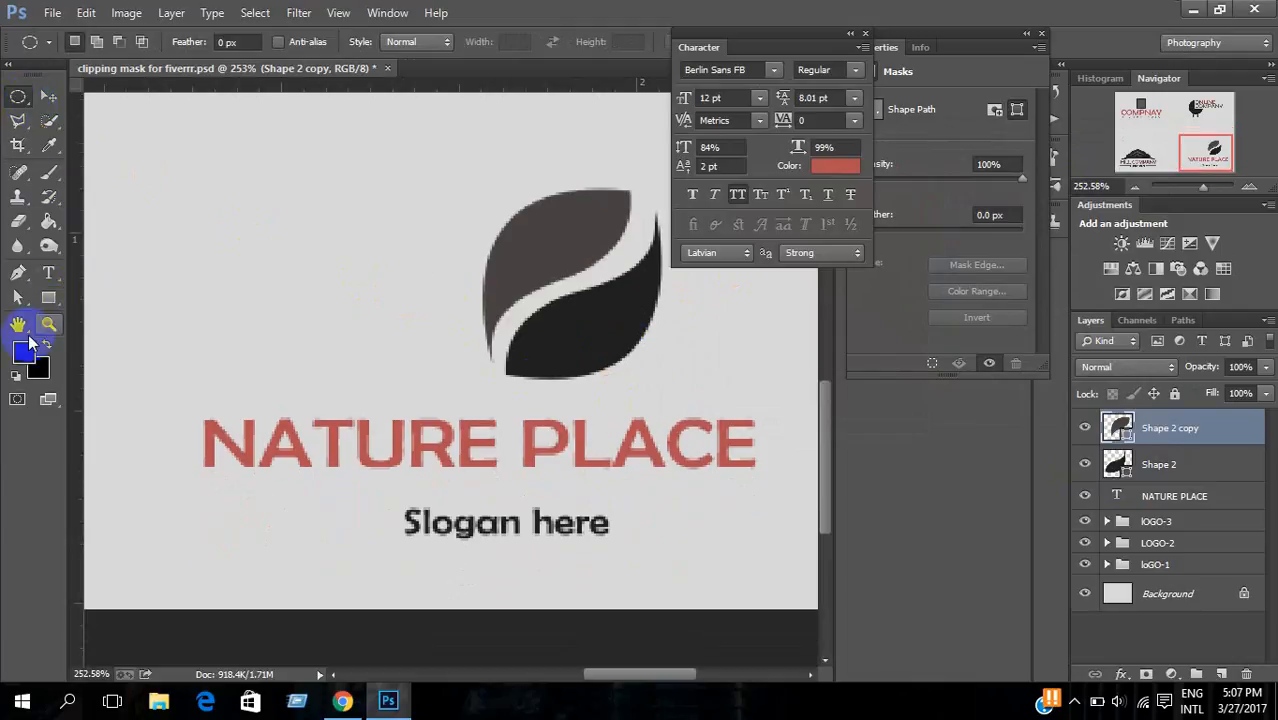
{"action": "left_click", "coordinate": [17, 272]}
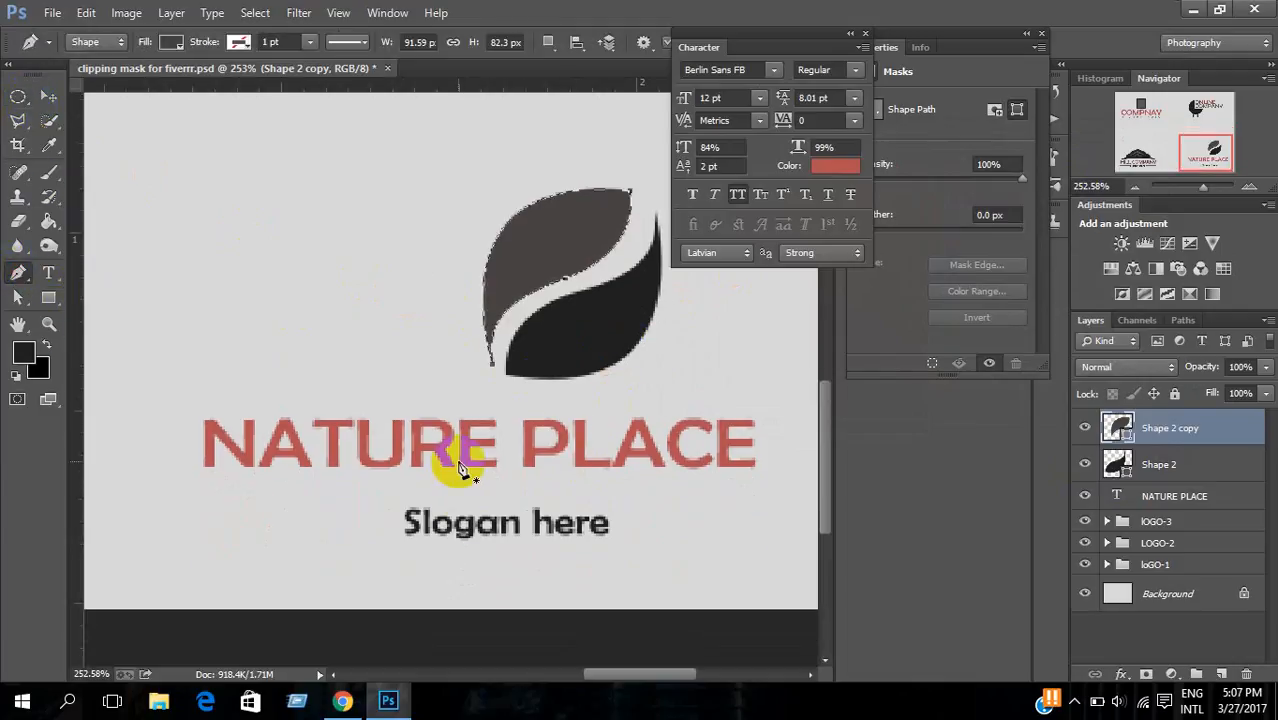
{"action": "left_click", "coordinate": [48, 96]}
{"action": "left_click", "coordinate": [645, 330], "text": "shift"}
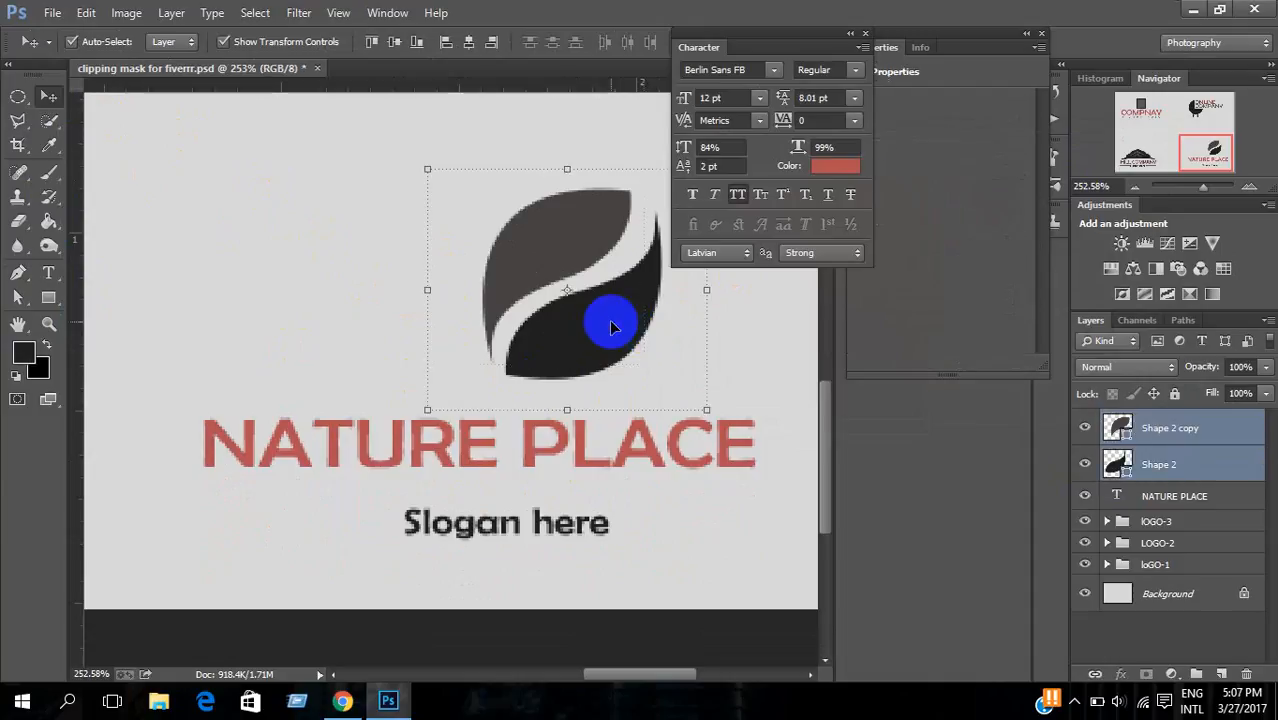
{"action": "left_click_drag", "start_coordinate": [610, 323], "coordinate": [519, 336]}
Step: Move the "Slogan here" text closer beneath NATURE PLACE and left so it sits centred under the name
{"action": "left_click", "coordinate": [489, 512]}
{"action": "left_click_drag", "start_coordinate": [482, 530], "coordinate": [445, 504]}
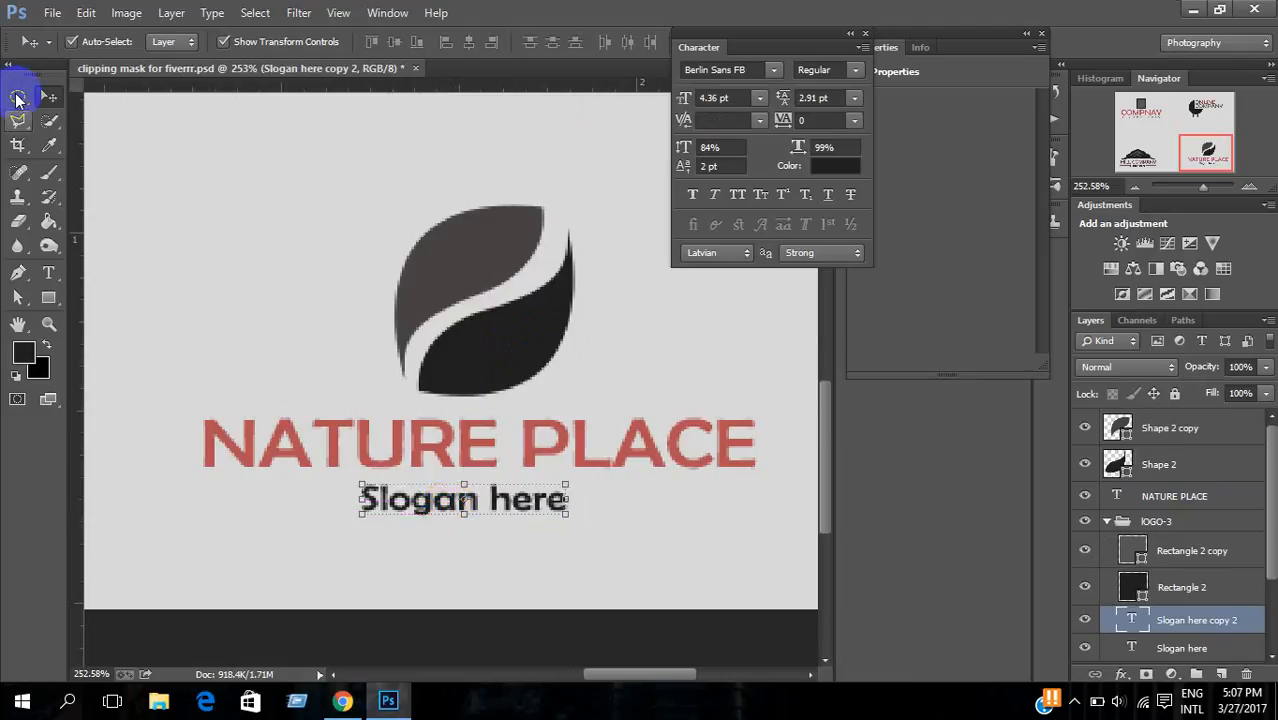
{"action": "left_click", "coordinate": [16, 98]}
Step: Add a new layer above Shape 2 and draw a 77 by 7 px dark bar from the slogan's right end to NATURE PLACE's right edge
{"action": "left_click", "coordinate": [48, 297]}
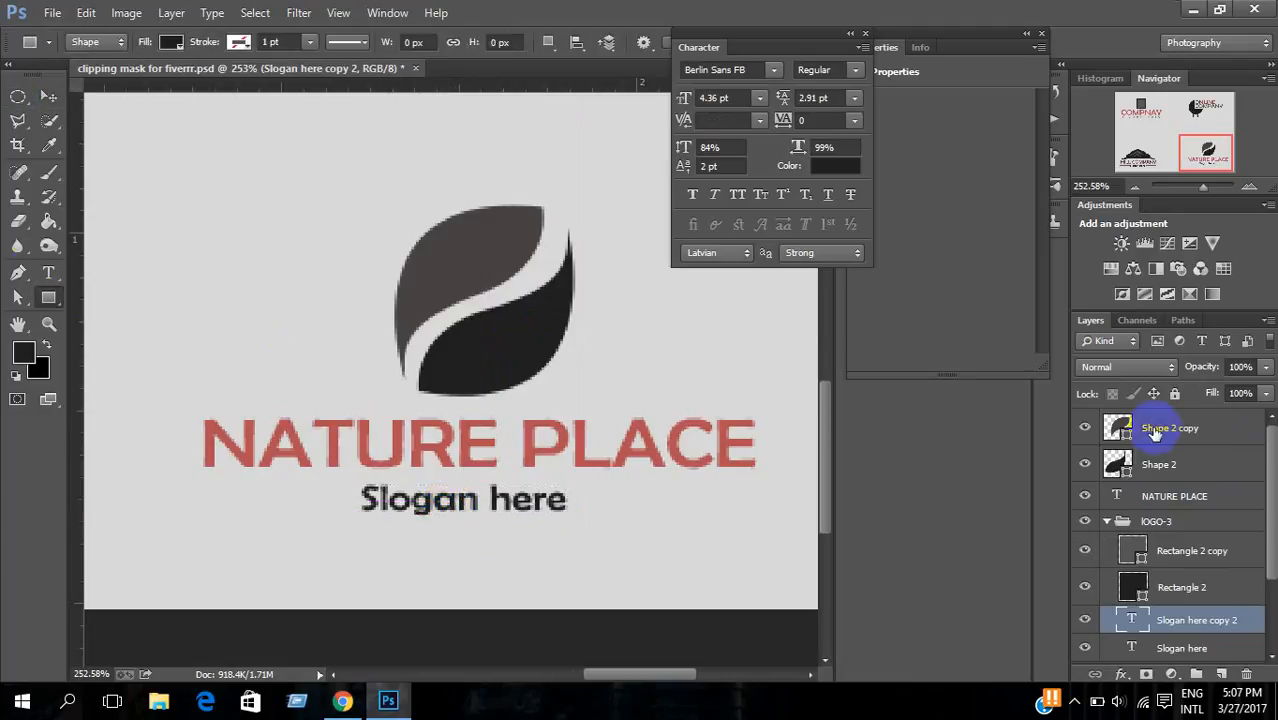
{"action": "left_click", "coordinate": [1182, 468]}
{"action": "key", "text": "ctrl+shift+n"}
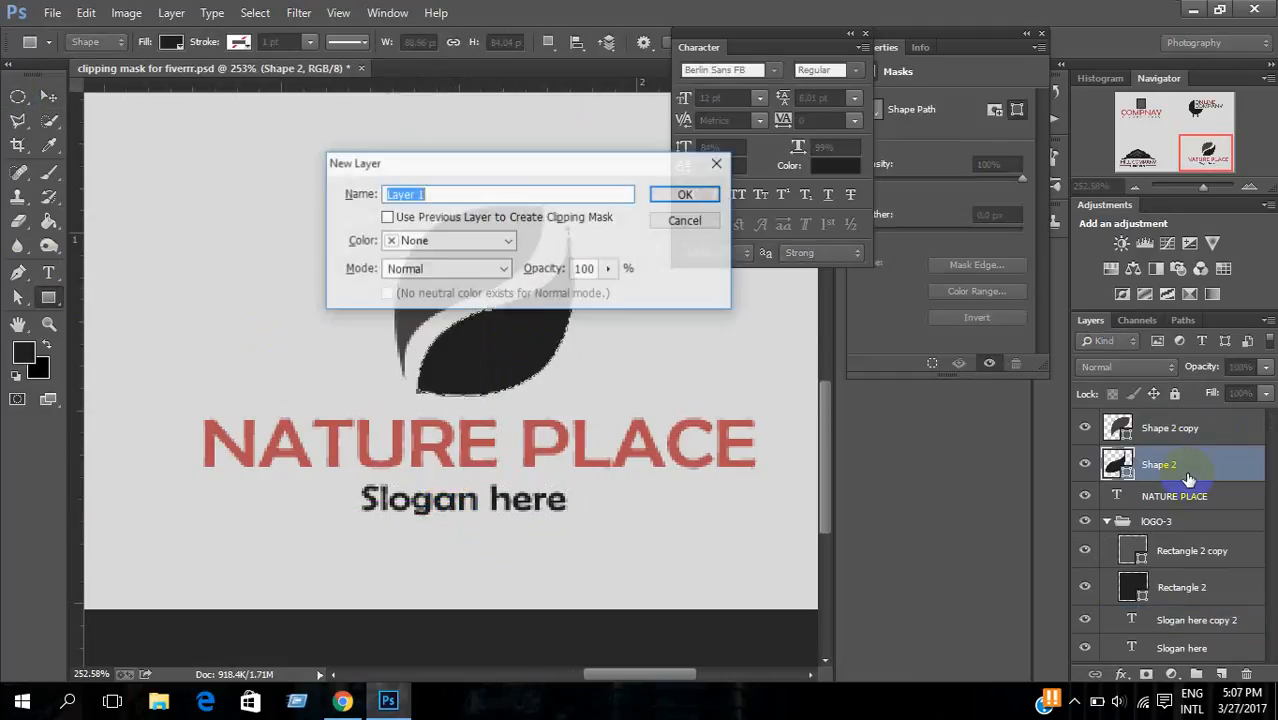
{"action": "key", "text": "Return"}
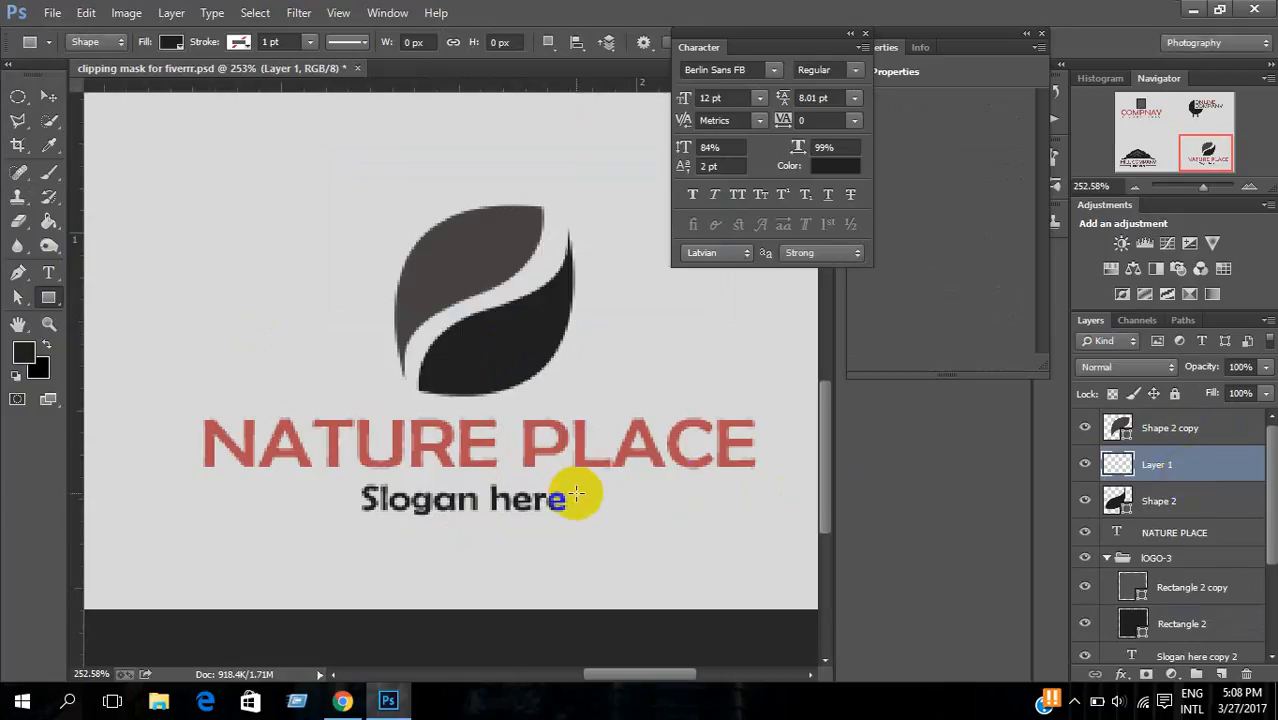
{"action": "left_click_drag", "start_coordinate": [576, 493], "coordinate": [758, 505]}
Step: Duplicate the bar to the left of the slogan, narrow the copy to 84.42% width, and close the Character panel
{"action": "left_click", "coordinate": [47, 96]}
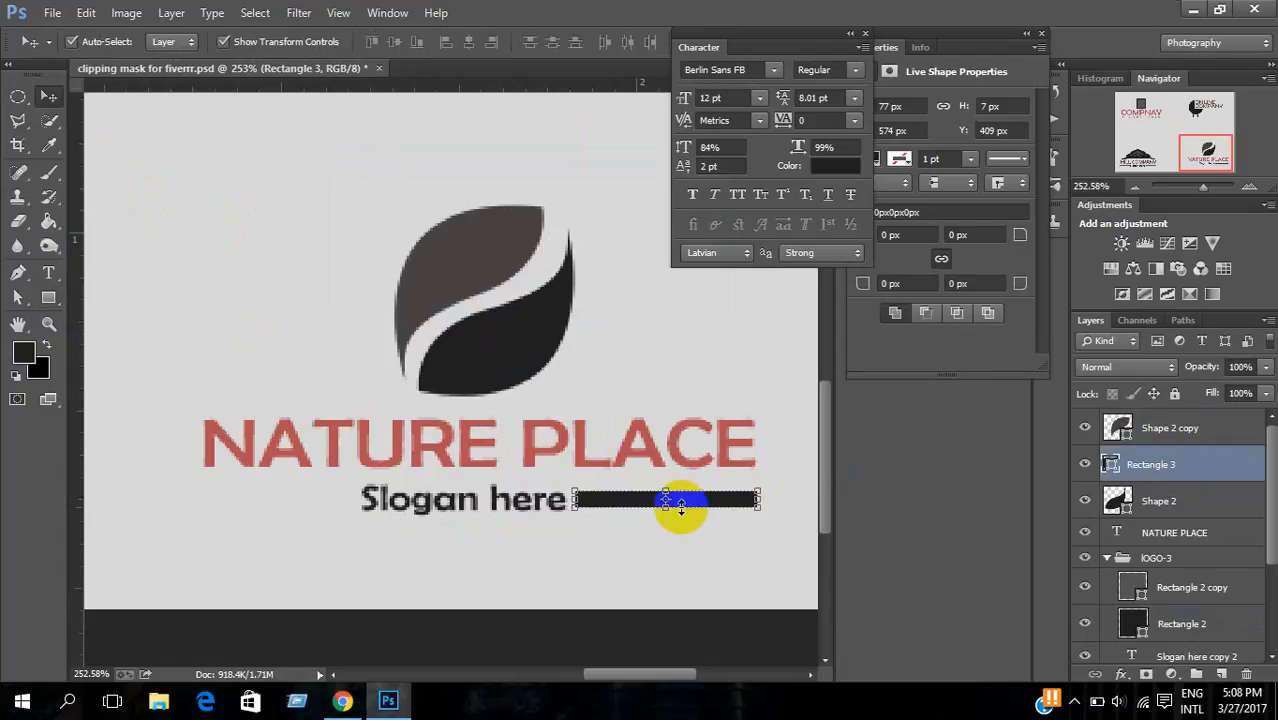
{"action": "left_click_drag", "start_coordinate": [680, 505], "coordinate": [205, 501]}
{"action": "left_click", "coordinate": [47, 96]}
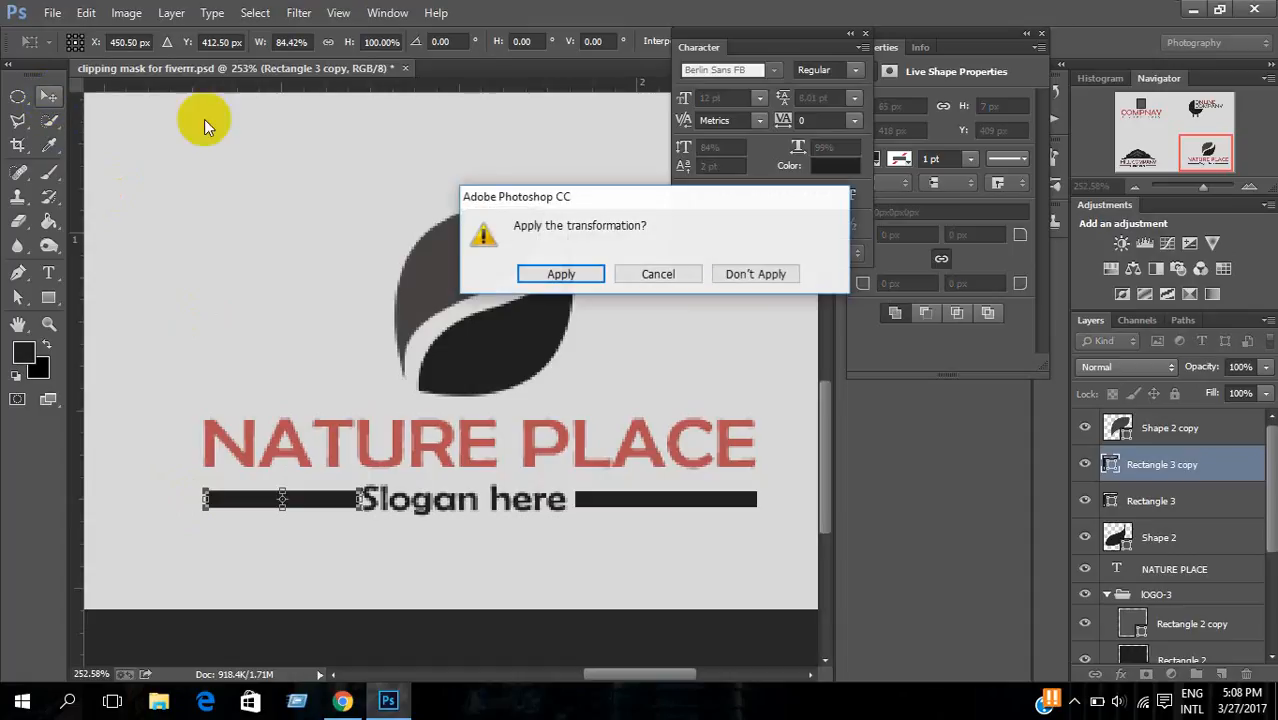
{"action": "left_click", "coordinate": [590, 270]}
{"action": "left_click", "coordinate": [865, 34]}
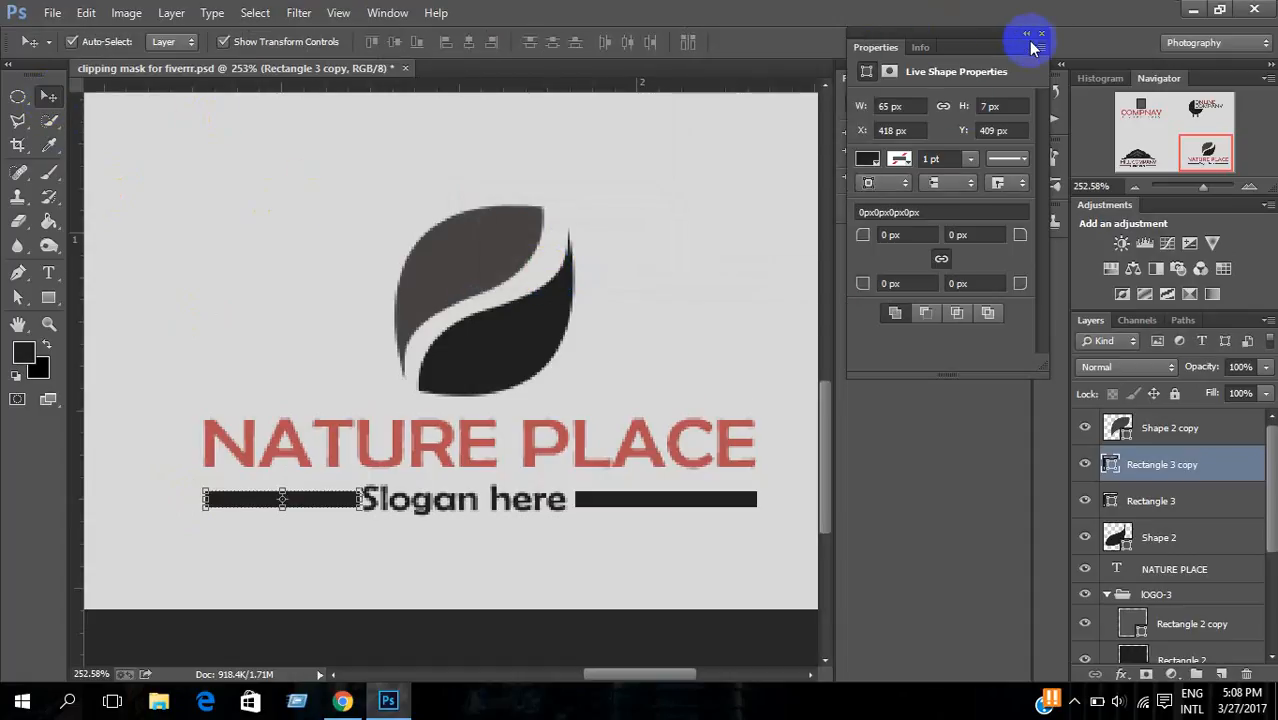
Step: Place the Shape 2 layer directly beneath Shape 2 copy and merge the two leaf shapes into one layer
{"action": "left_click", "coordinate": [1042, 37]}
{"action": "left_click", "coordinate": [18, 96]}
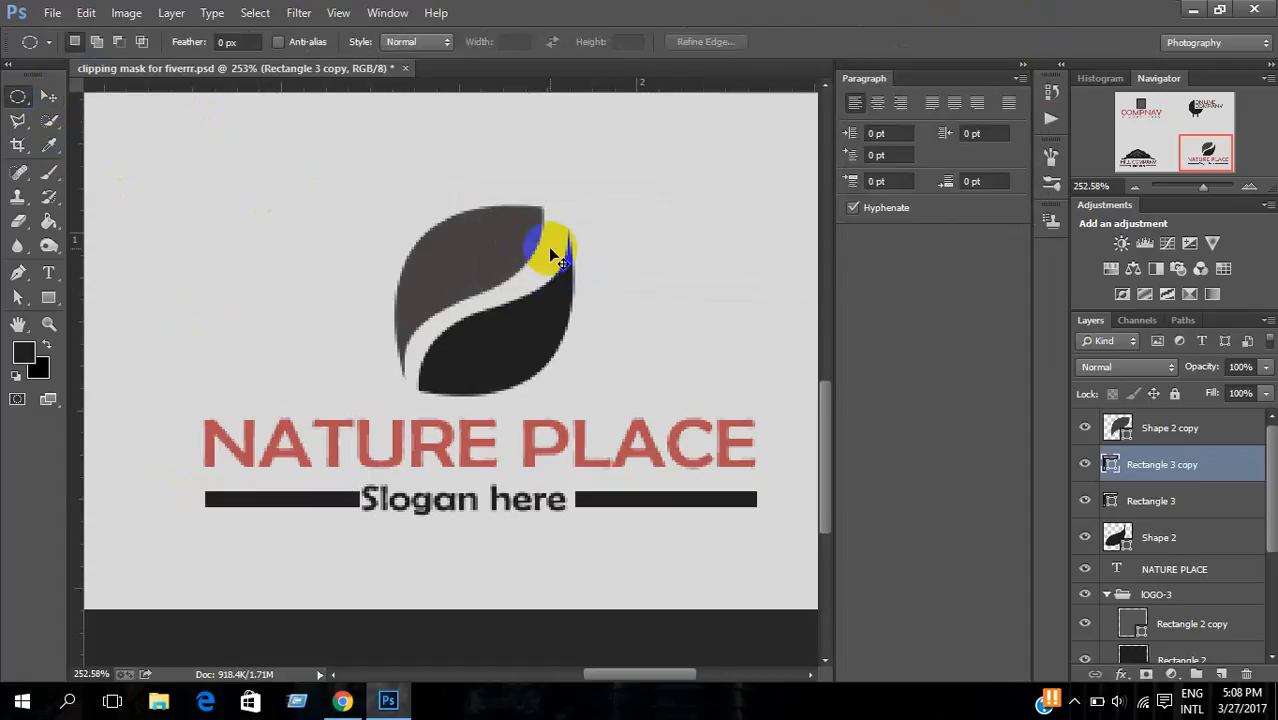
{"action": "key", "text": "ctrl+0"}
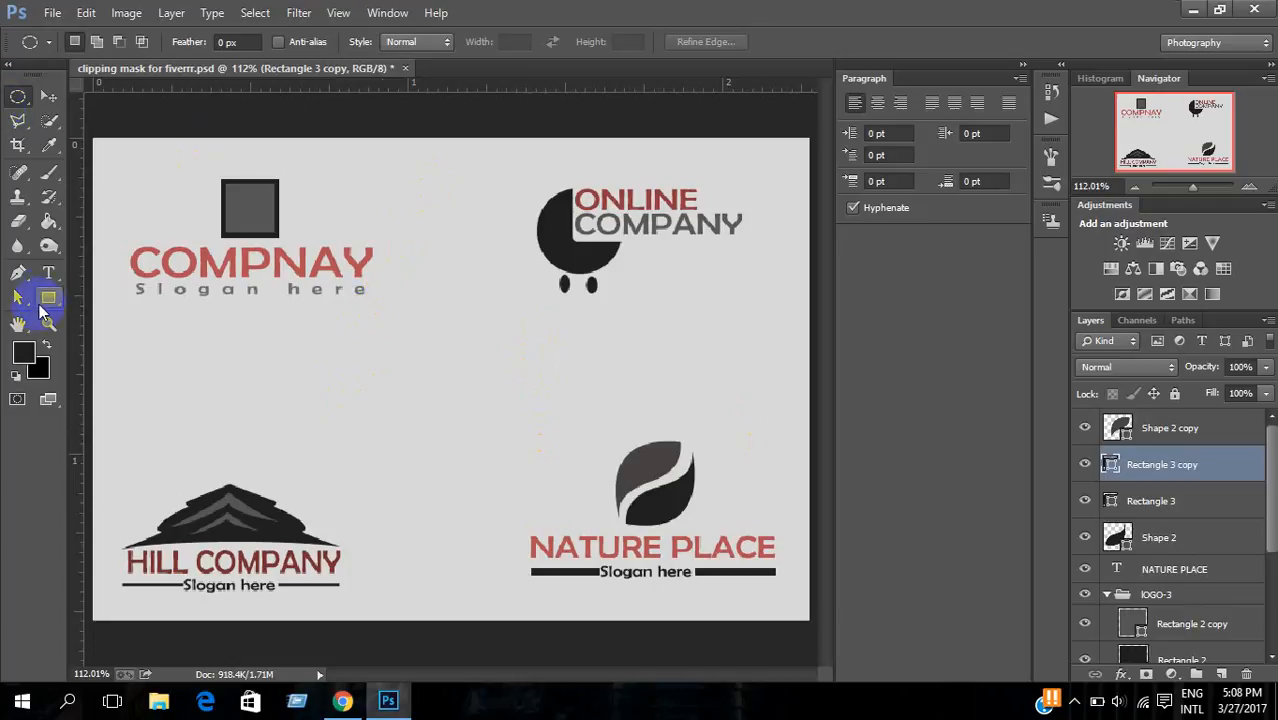
{"action": "left_click_drag", "start_coordinate": [50, 300], "coordinate": [143, 365]}
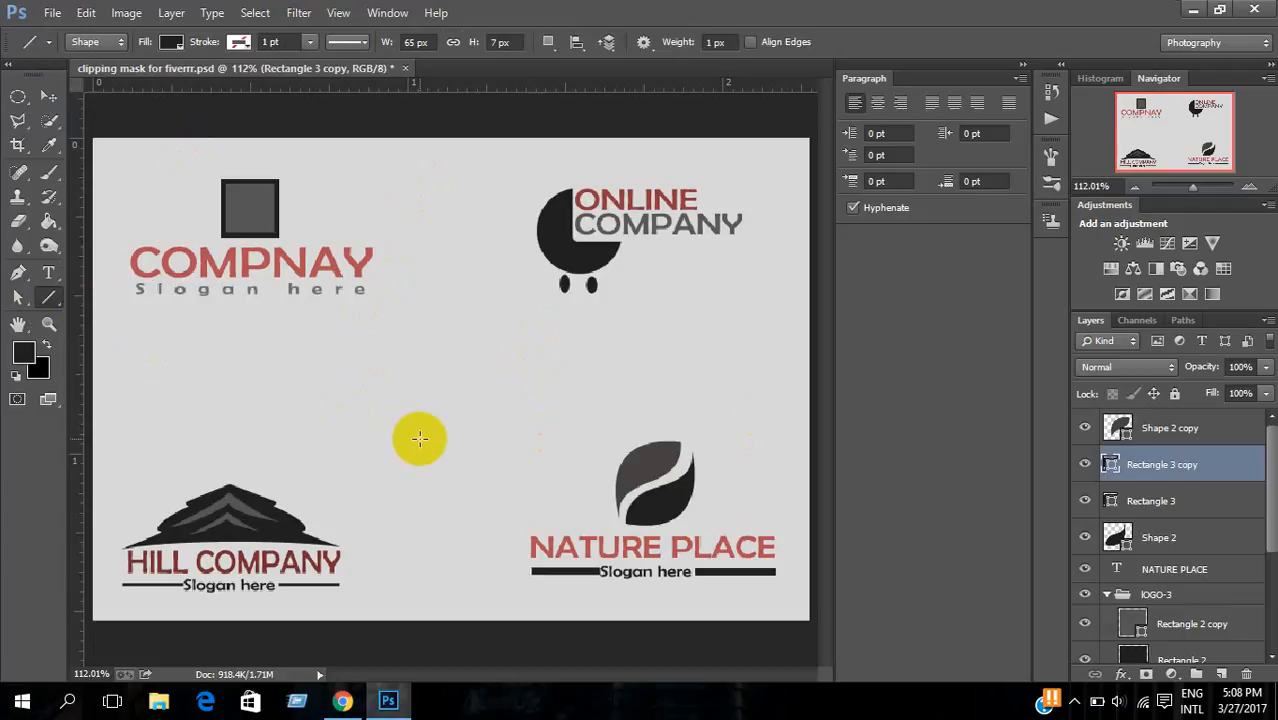
{"action": "left_click", "coordinate": [1183, 433]}
{"action": "left_click_drag", "start_coordinate": [1181, 537], "coordinate": [1193, 452]}
{"action": "left_click", "coordinate": [1188, 430], "text": "ctrl"}
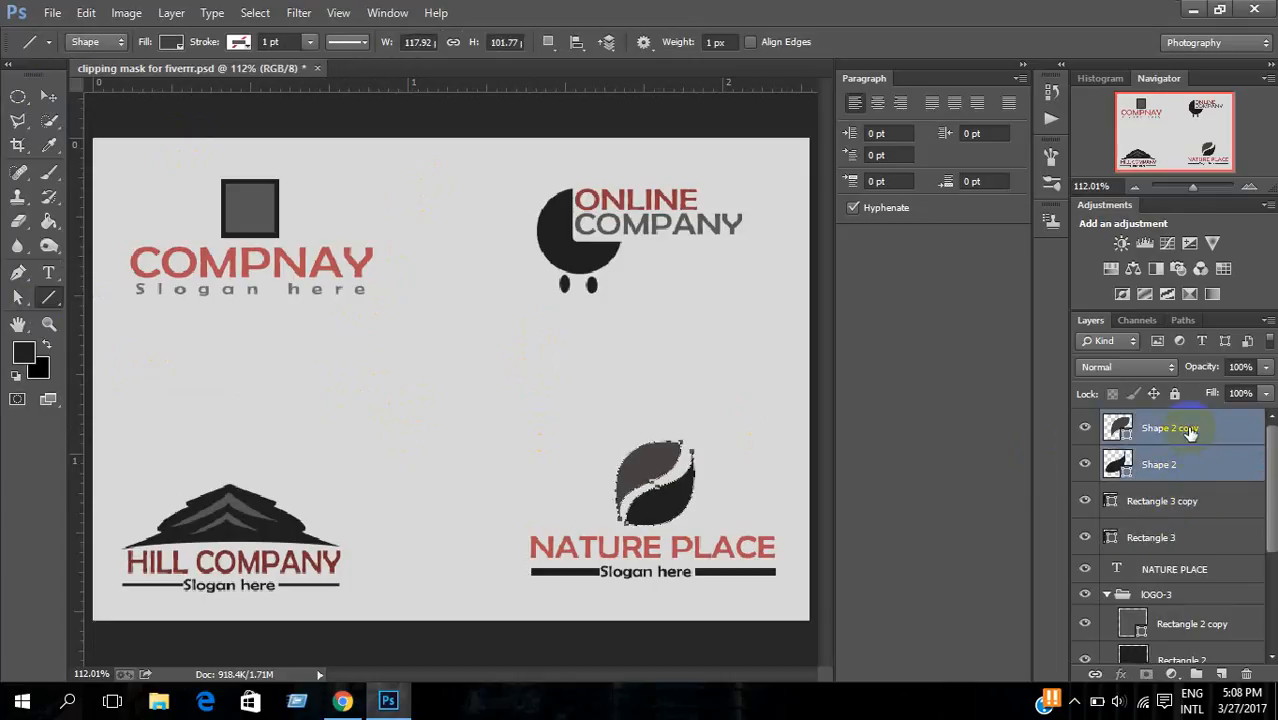
{"action": "key", "text": "ctrl+e"}
{"action": "left_click", "coordinate": [1086, 429]}
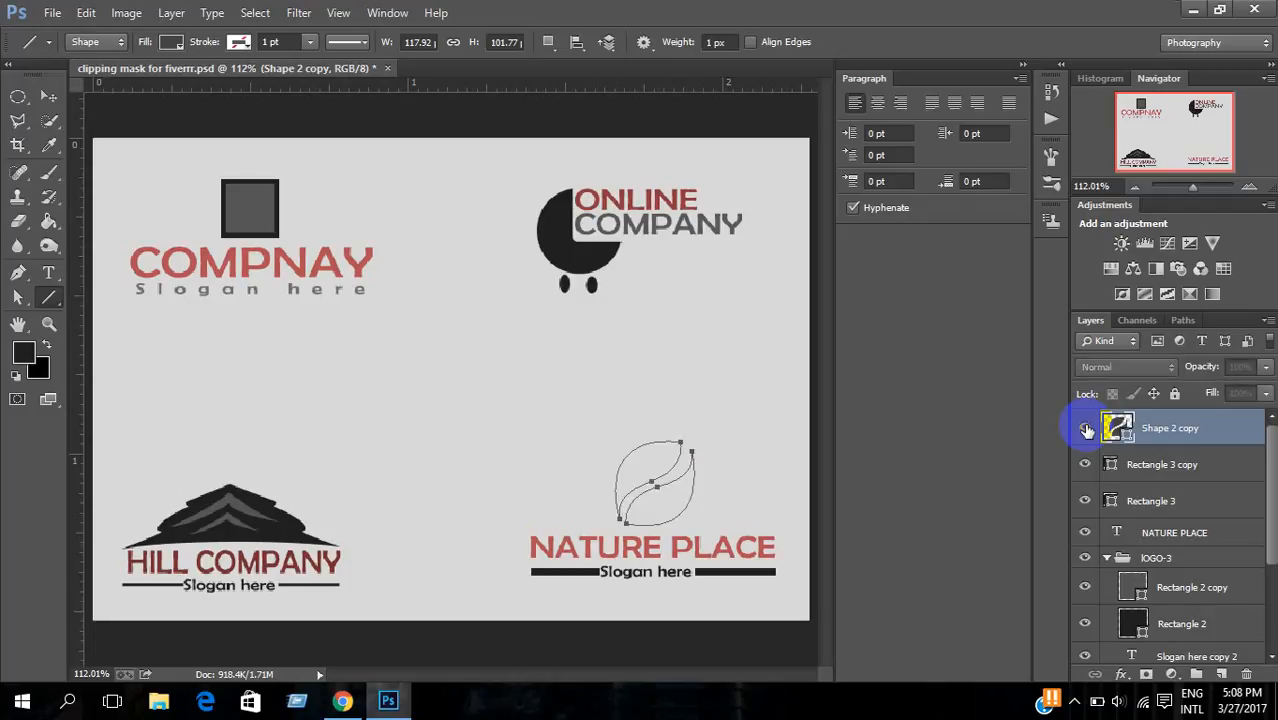
{"action": "left_click", "coordinate": [1086, 429]}
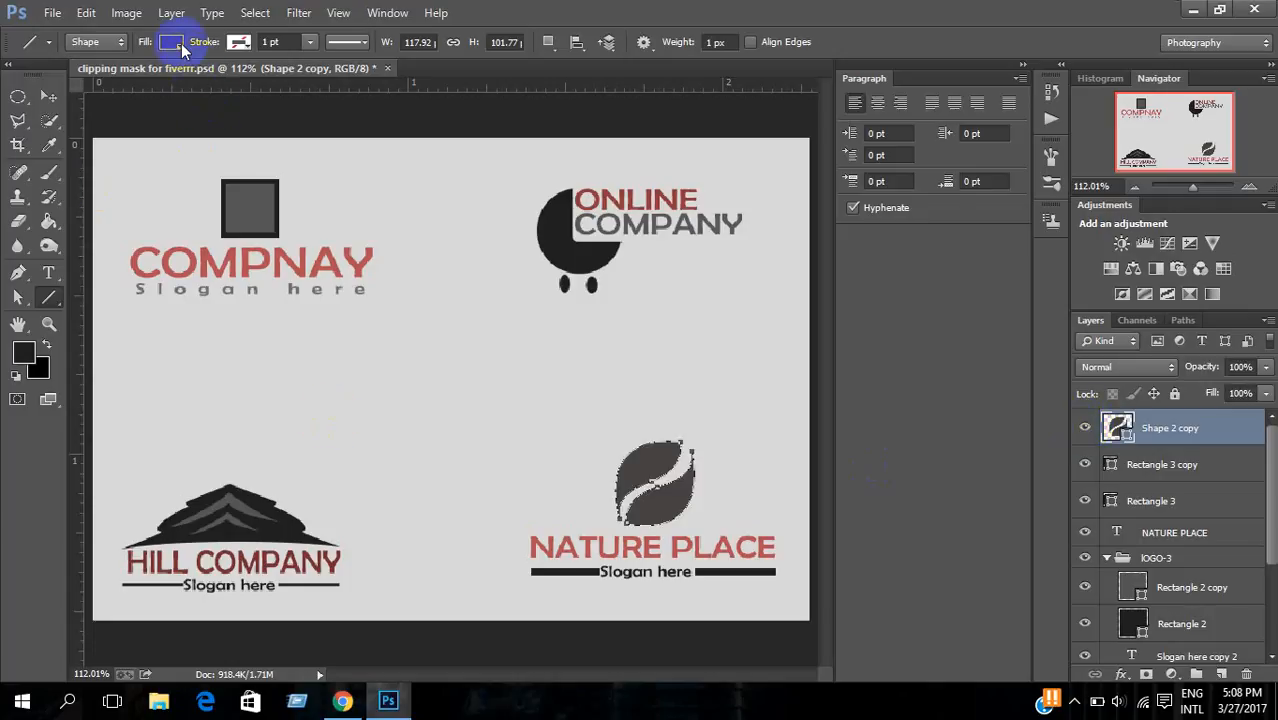
Step: Fill the merged leaf shape with dark red
{"action": "left_click", "coordinate": [178, 42]}
{"action": "left_click", "coordinate": [92, 187]}
{"action": "left_click", "coordinate": [84, 195]}
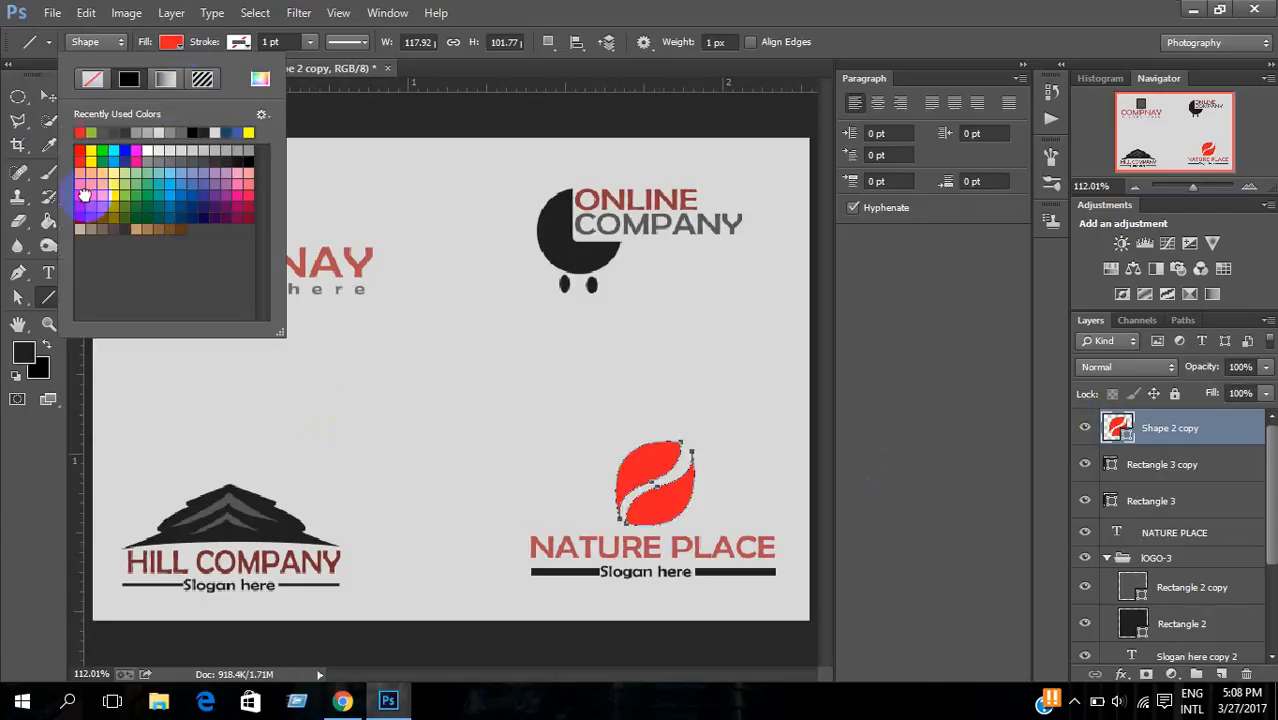
{"action": "left_click", "coordinate": [82, 217]}
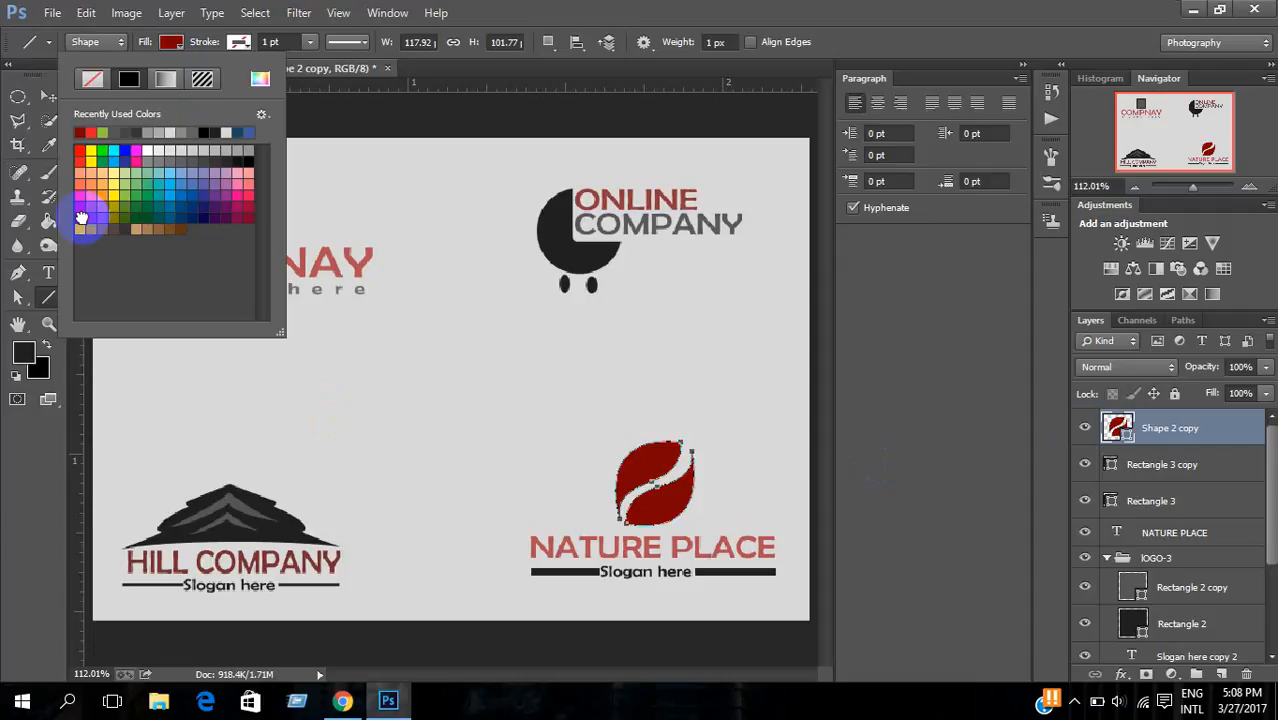
Step: Shift the red leaf mark slightly left to centre it above the NATURE PLACE text
{"action": "left_click", "coordinate": [33, 95]}
{"action": "left_click", "coordinate": [47, 95]}
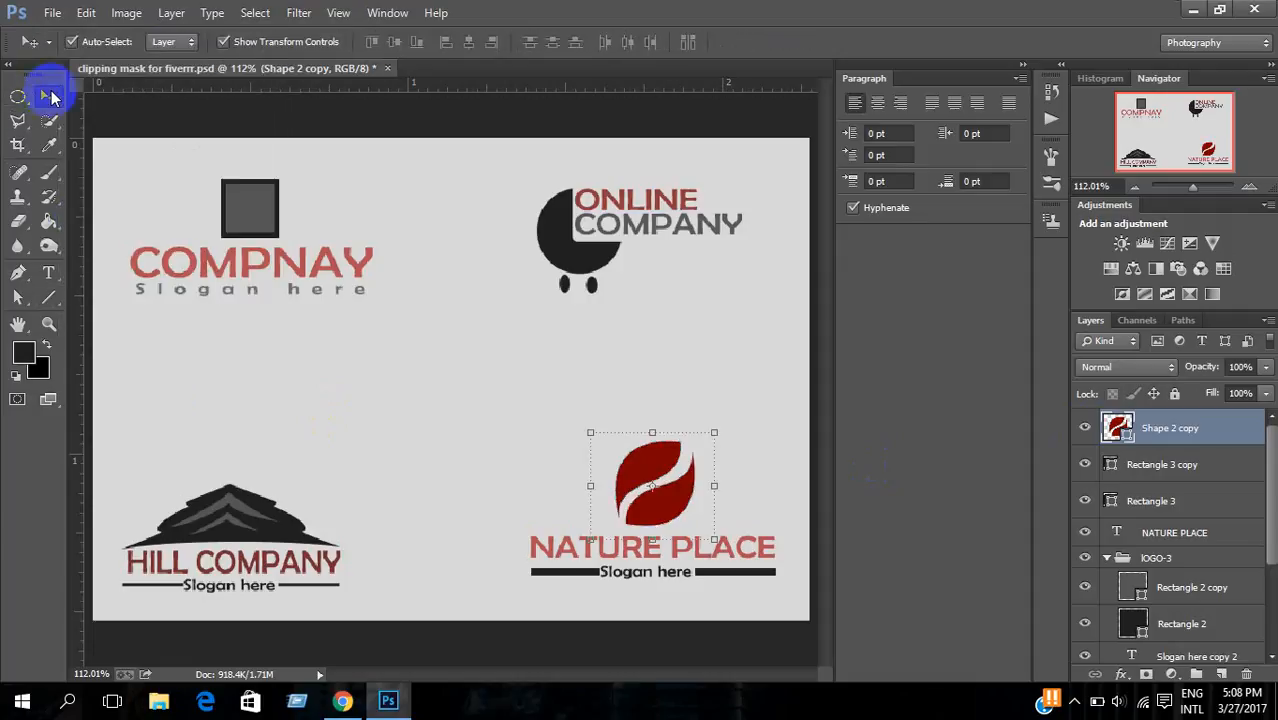
{"action": "left_click_drag", "start_coordinate": [630, 450], "coordinate": [657, 458]}
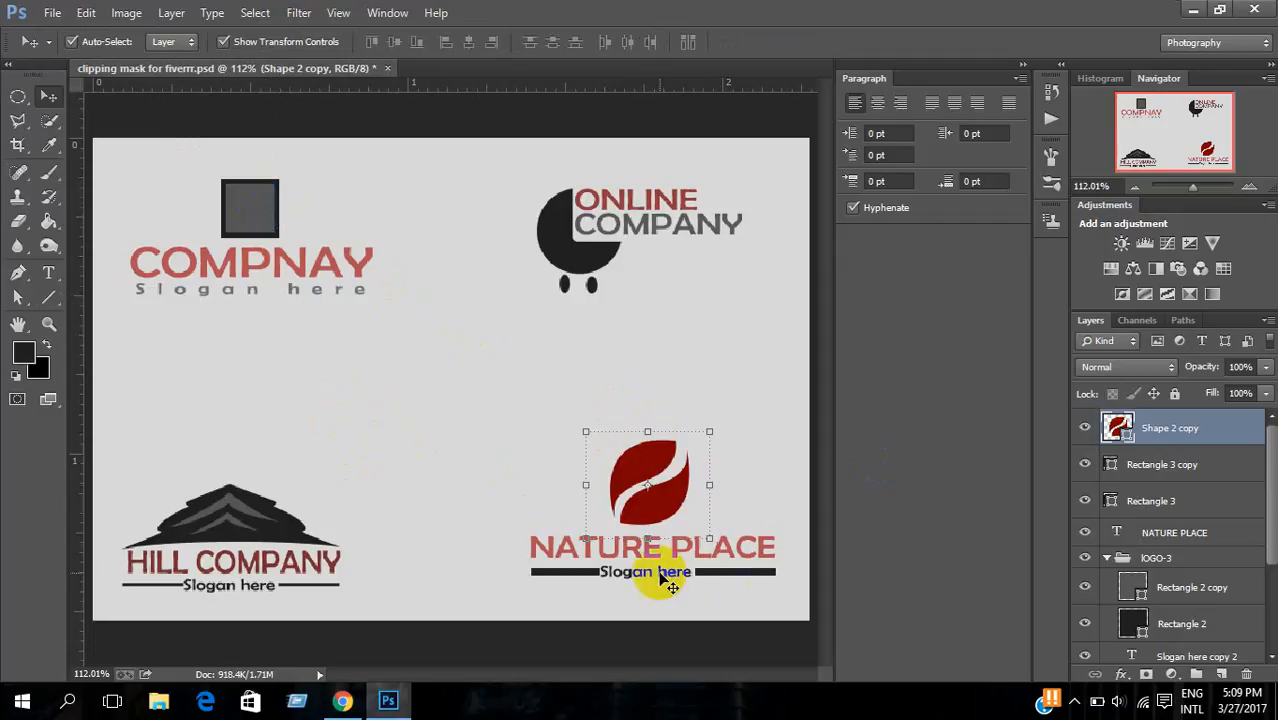
Step: Take the Slogan here copy 2 layer out of the LOGO-3 group and place it directly below Shape 2 copy
{"action": "left_click", "coordinate": [1183, 503], "text": "shift"}
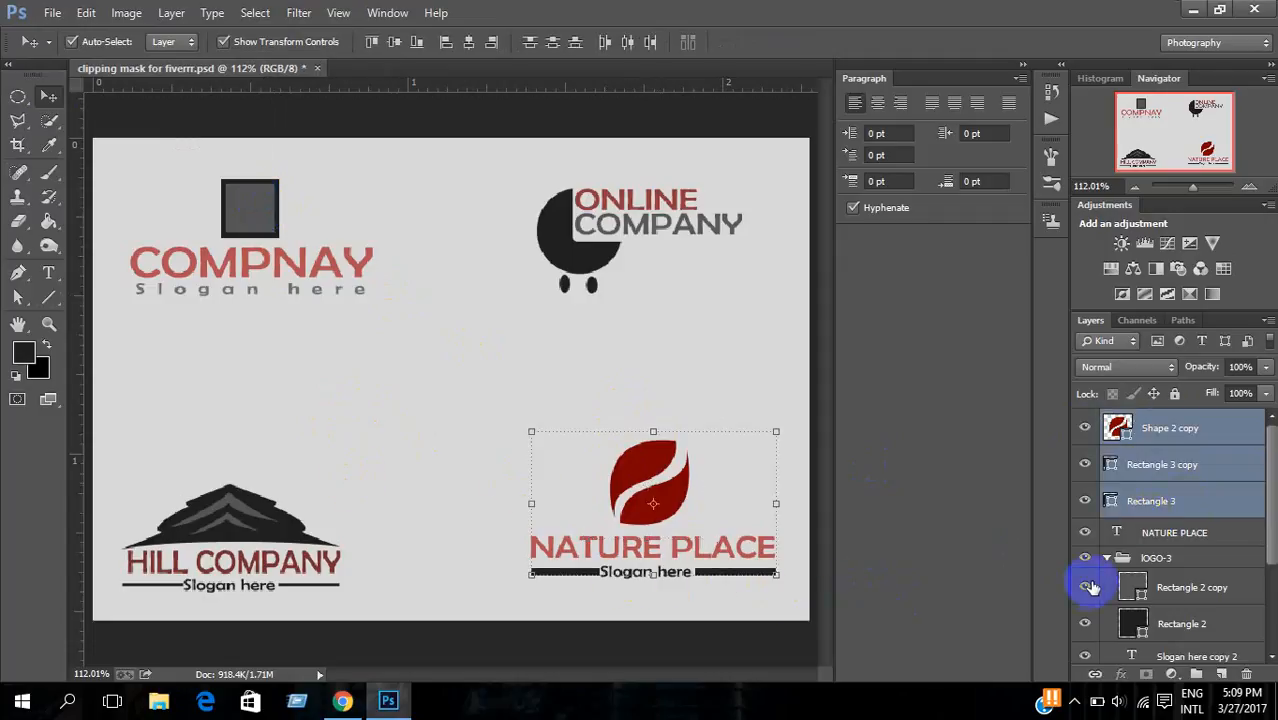
{"action": "scroll", "coordinate": [1095, 582], "scroll_direction": "down", "scroll_amount": 3}
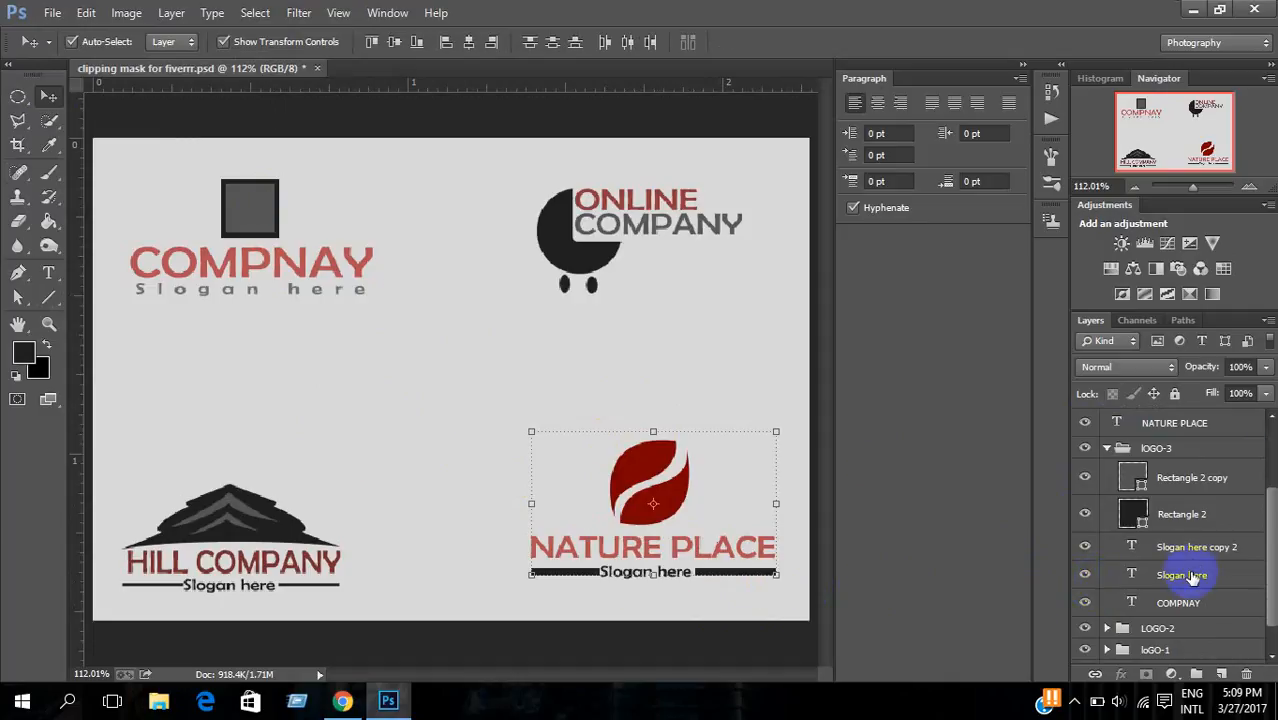
{"action": "left_click", "coordinate": [1193, 549]}
{"action": "scroll", "coordinate": [1195, 580], "scroll_direction": "up", "scroll_amount": 3}
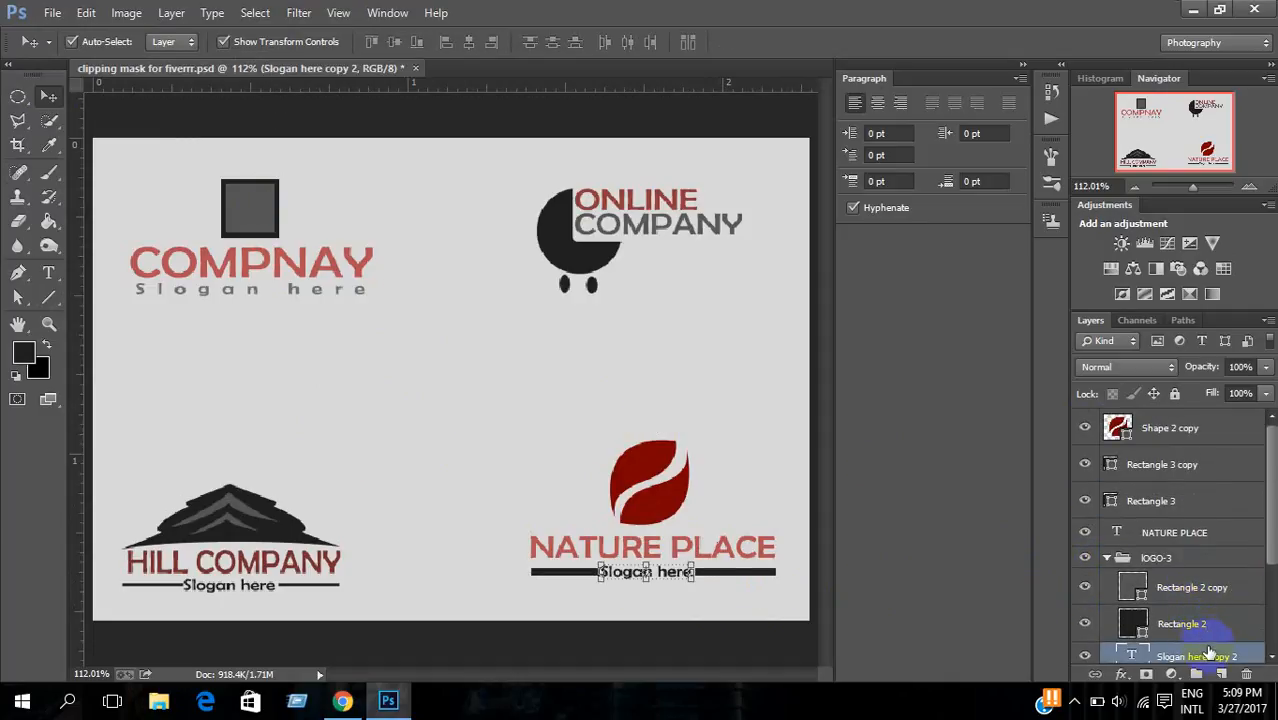
{"action": "left_click_drag", "start_coordinate": [1208, 655], "coordinate": [1188, 450]}
Step: Group all layers of the NATURE PLACE logo, name the group Logo-4, and collapse the LOGO-3 group
{"action": "left_click", "coordinate": [1175, 561]}
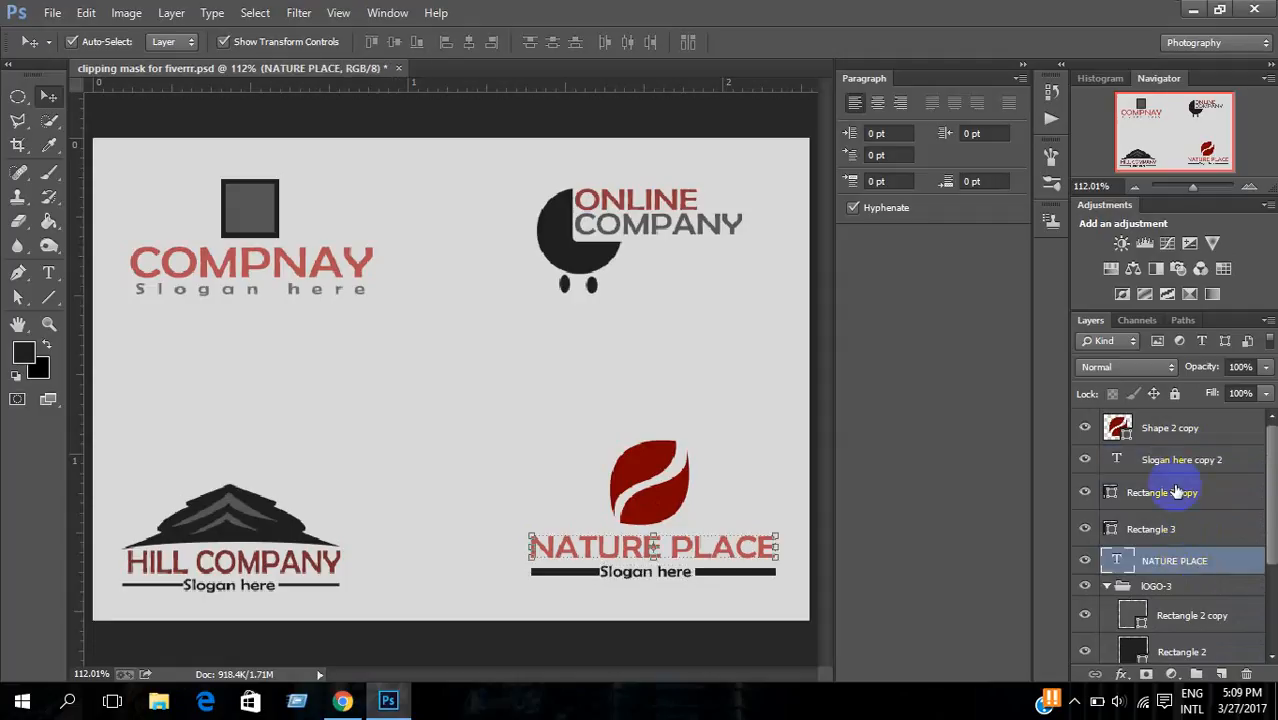
{"action": "left_click", "coordinate": [1170, 432], "text": "shift"}
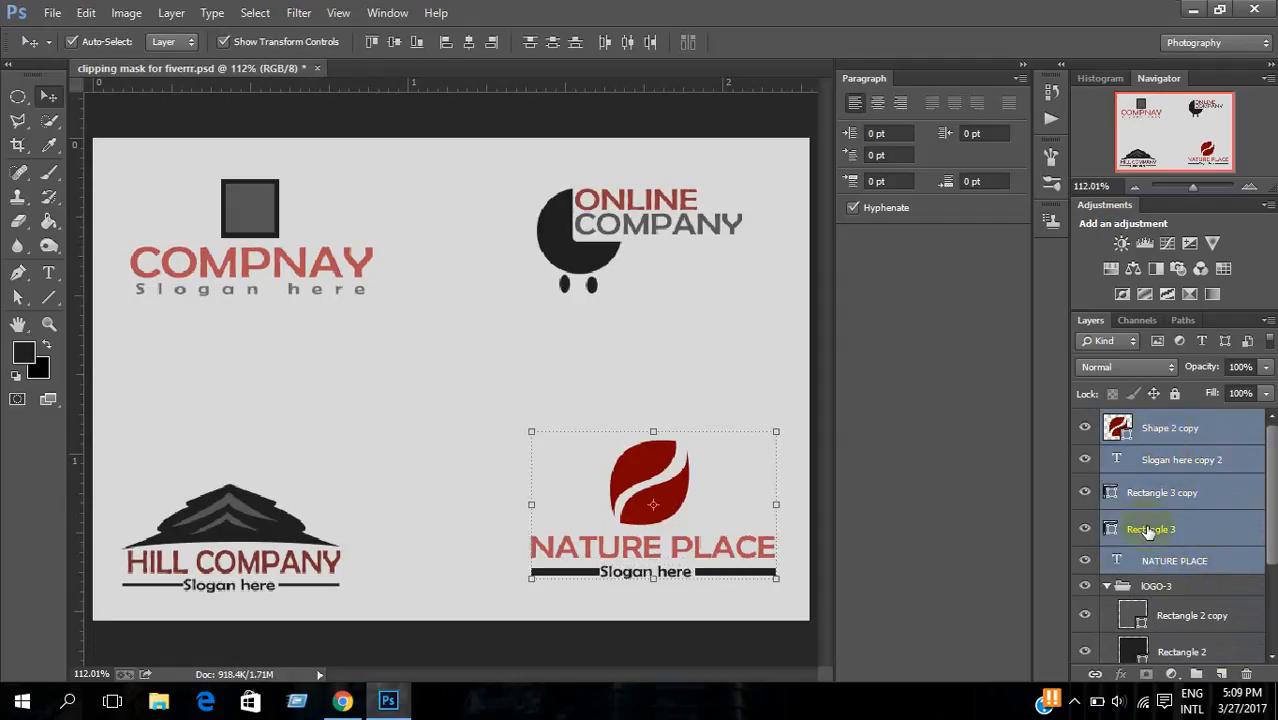
{"action": "key", "text": "ctrl+g"}
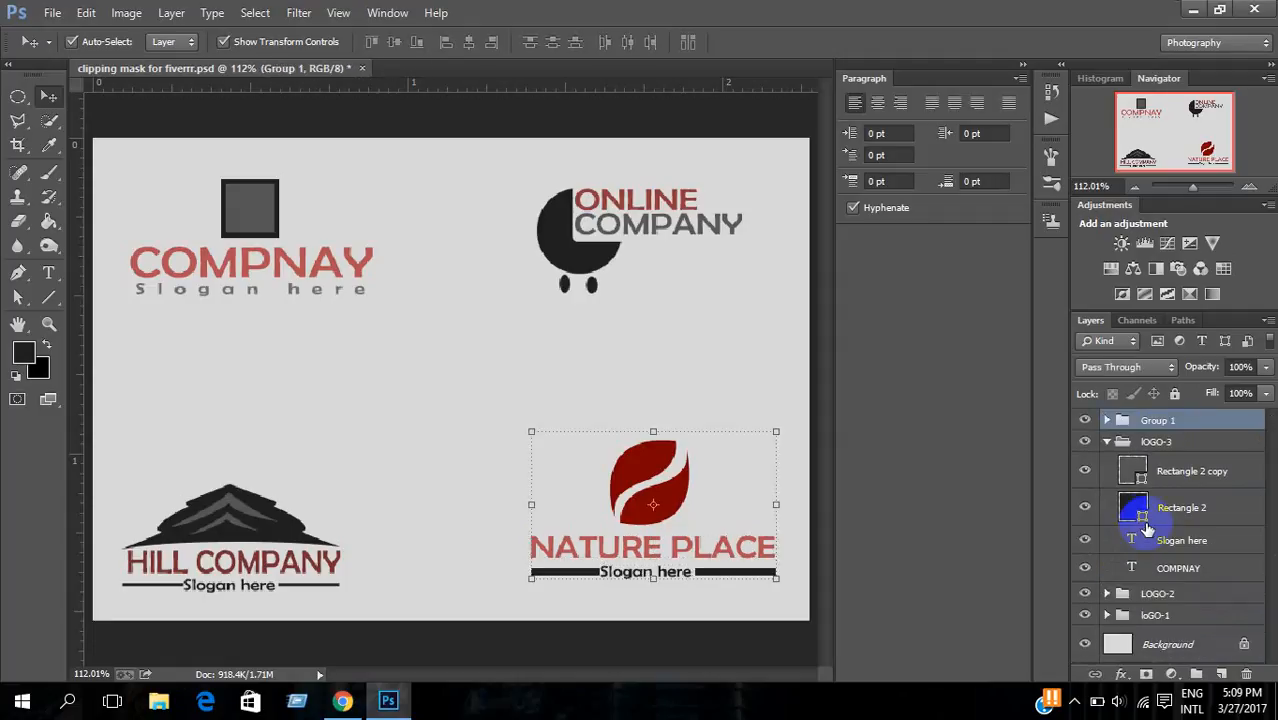
{"action": "double_click", "coordinate": [1158, 421]}
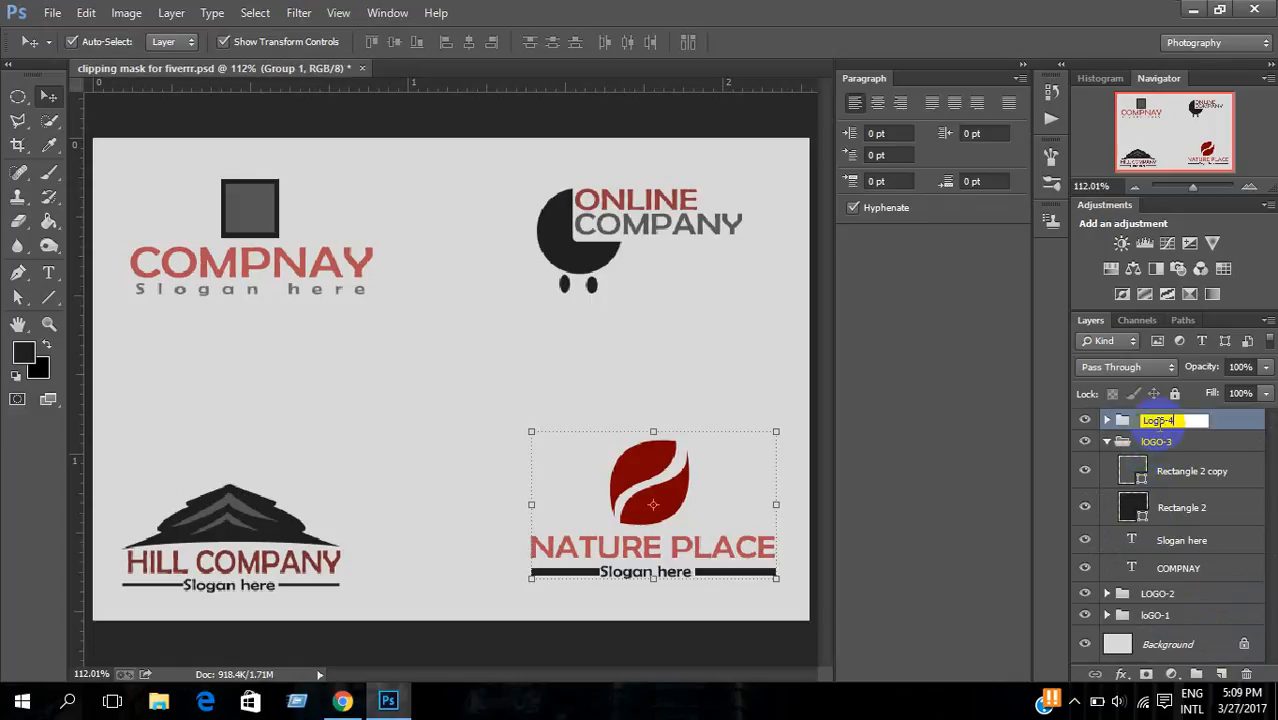
{"action": "key", "text": "Return"}
{"action": "left_click", "coordinate": [18, 96]}
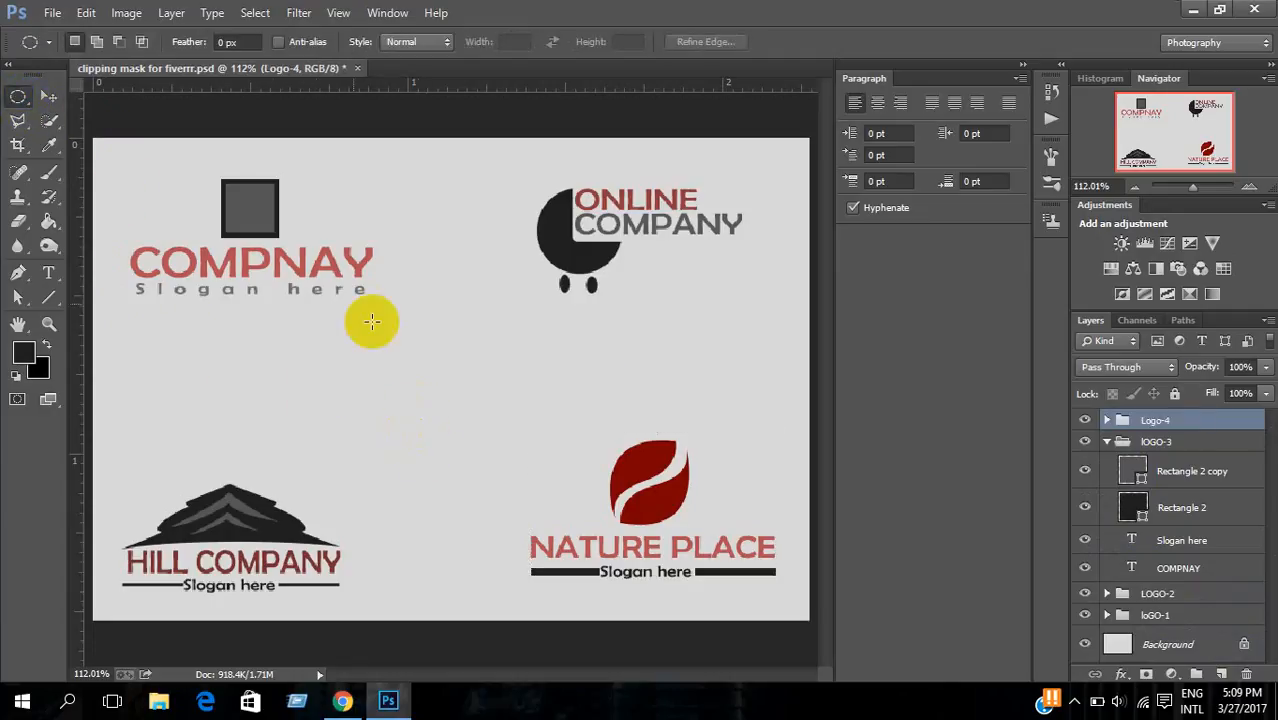
{"action": "left_click", "coordinate": [62, 328]}
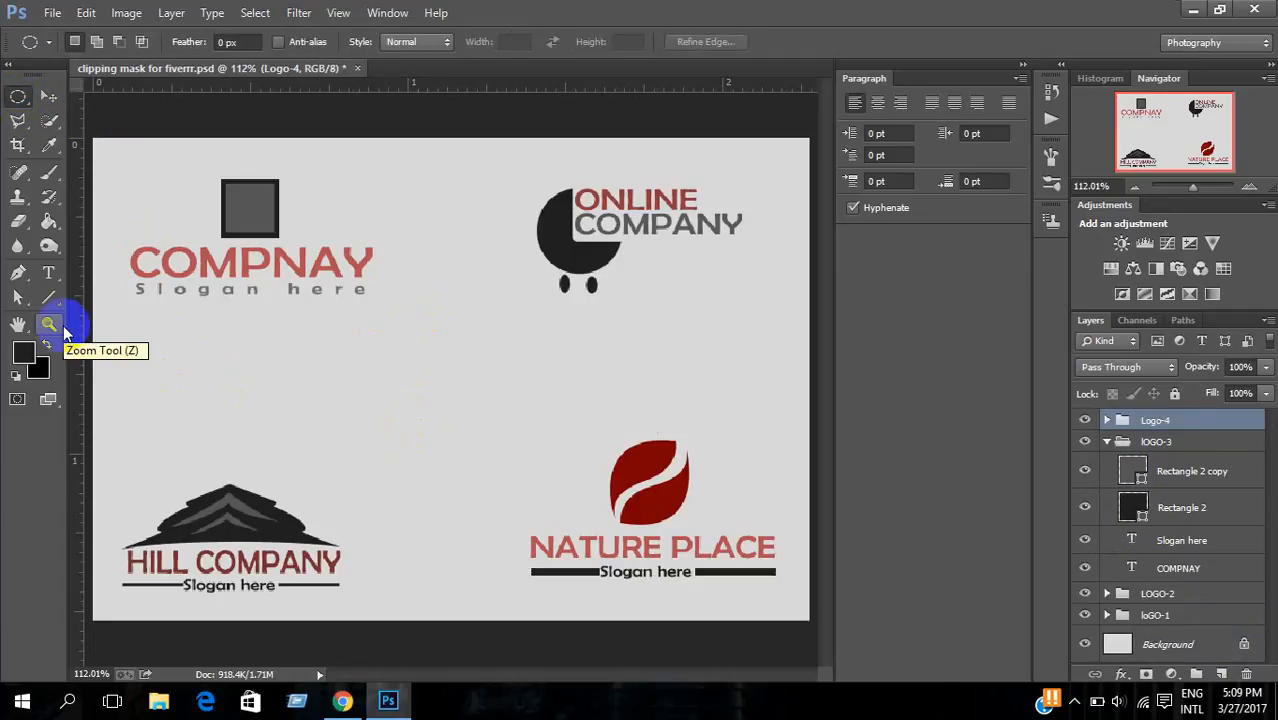
{"action": "left_click", "coordinate": [1108, 442]}
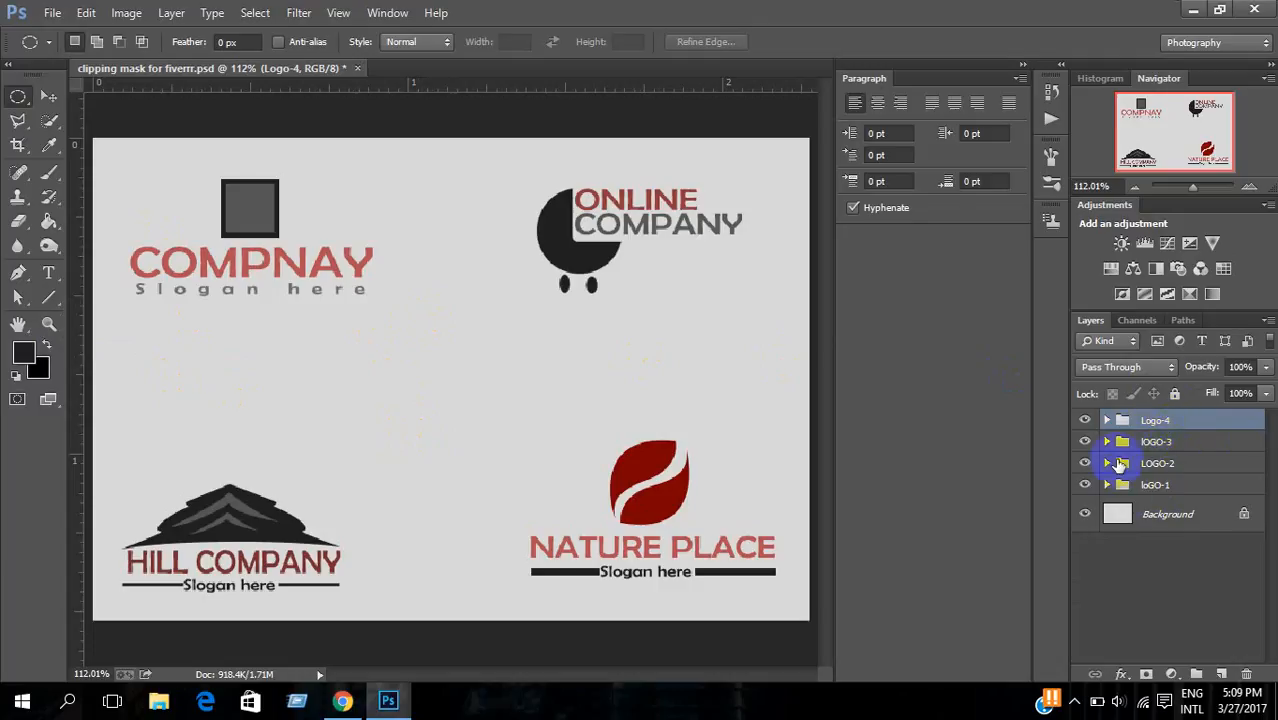
Step: Add a new layer above Logo-4 and set the Line tool to no fill with a near-black stroke
{"action": "key", "text": "ctrl+shift+n"}
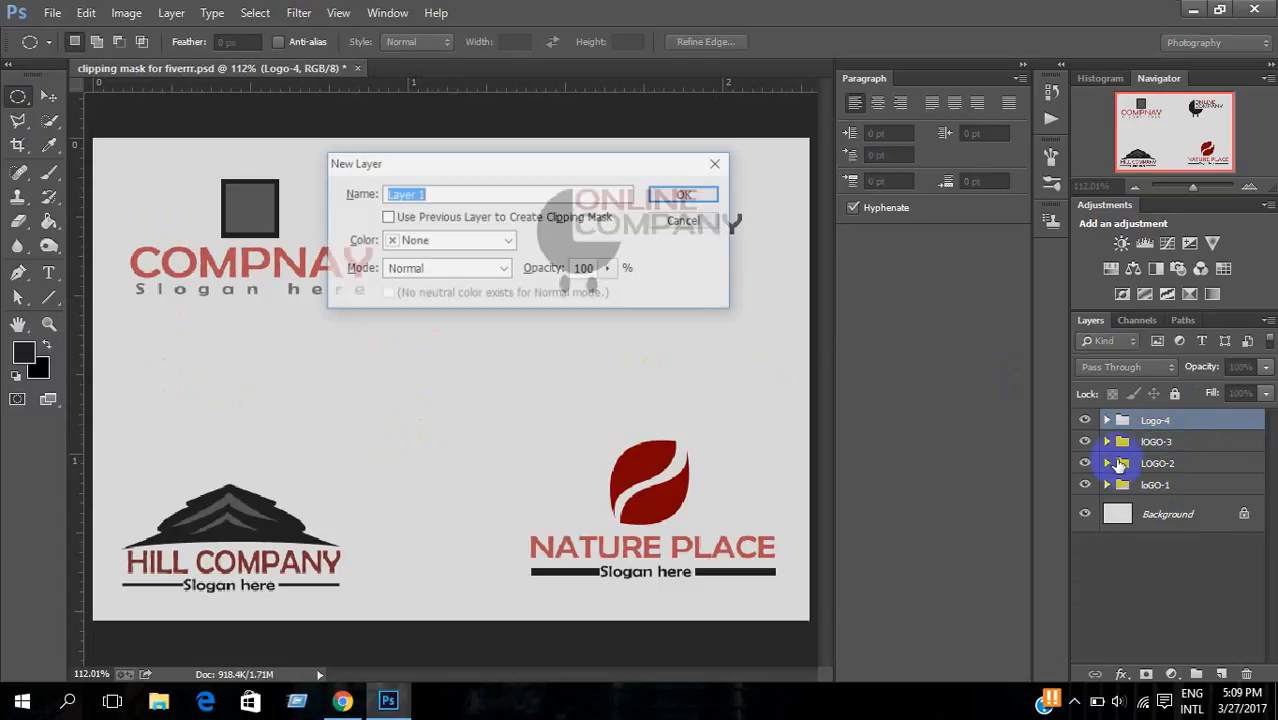
{"action": "key", "text": "Return"}
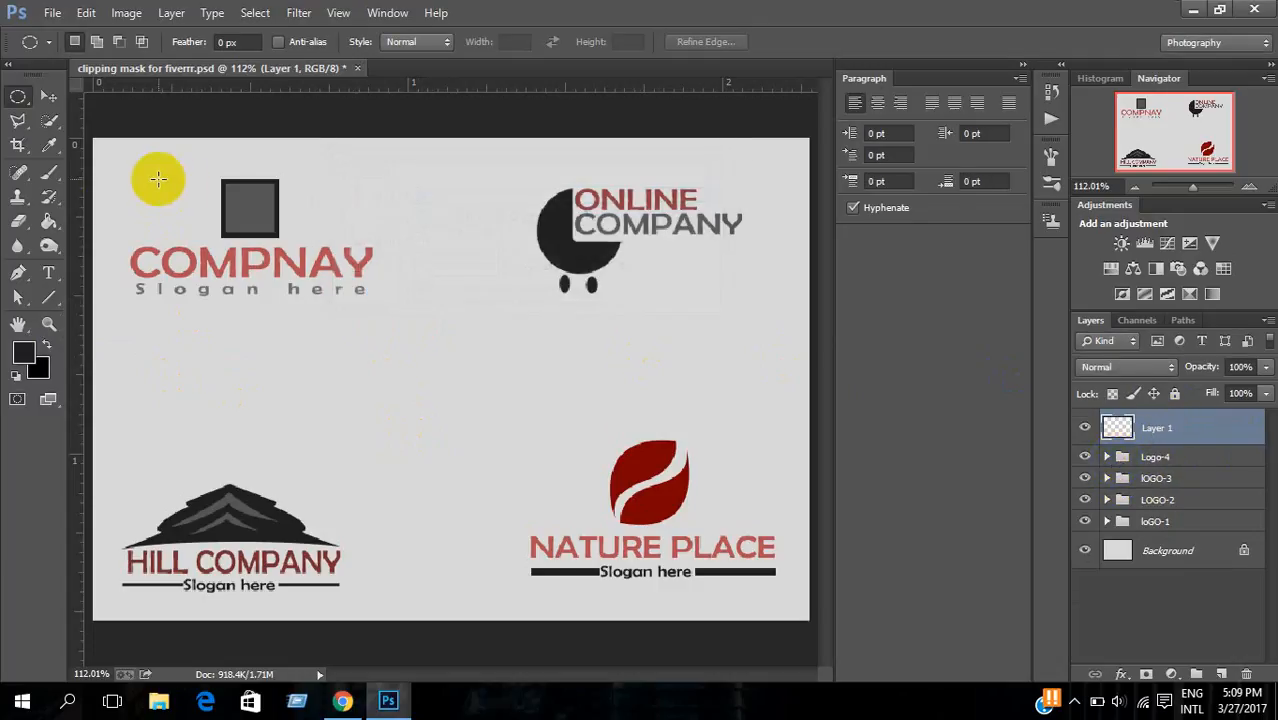
{"action": "left_click", "coordinate": [49, 297]}
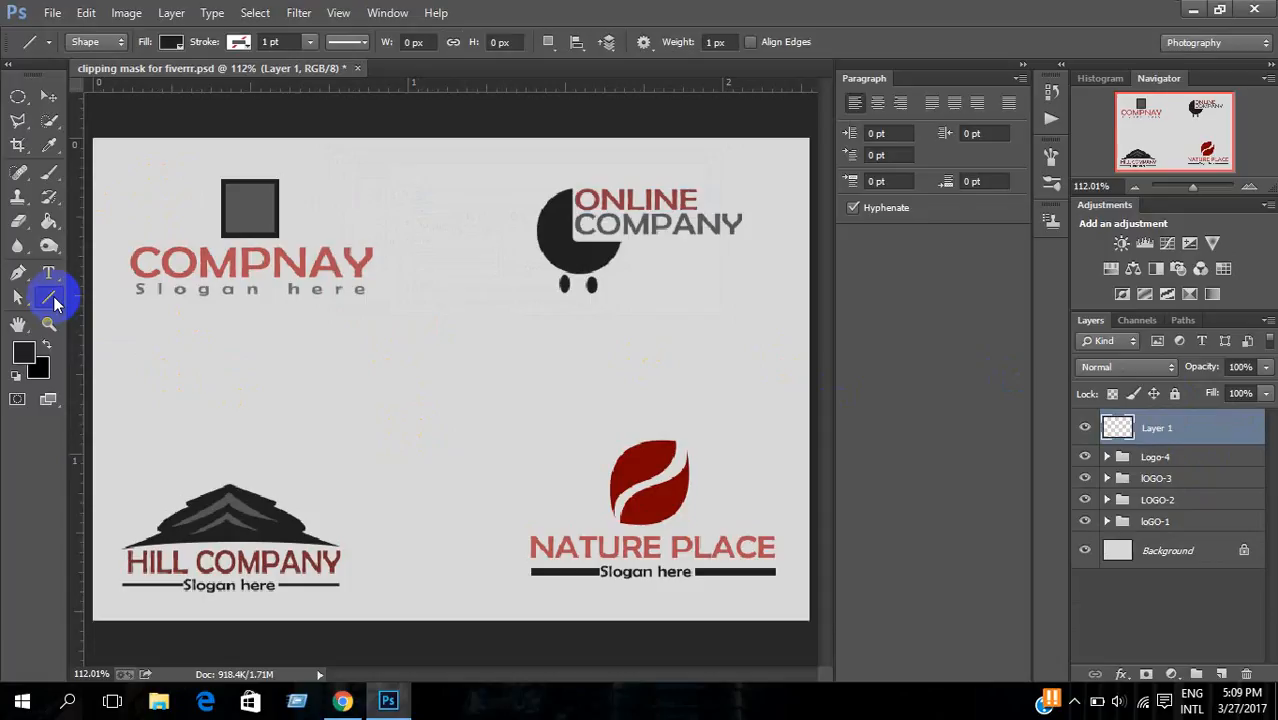
{"action": "left_click", "coordinate": [170, 43]}
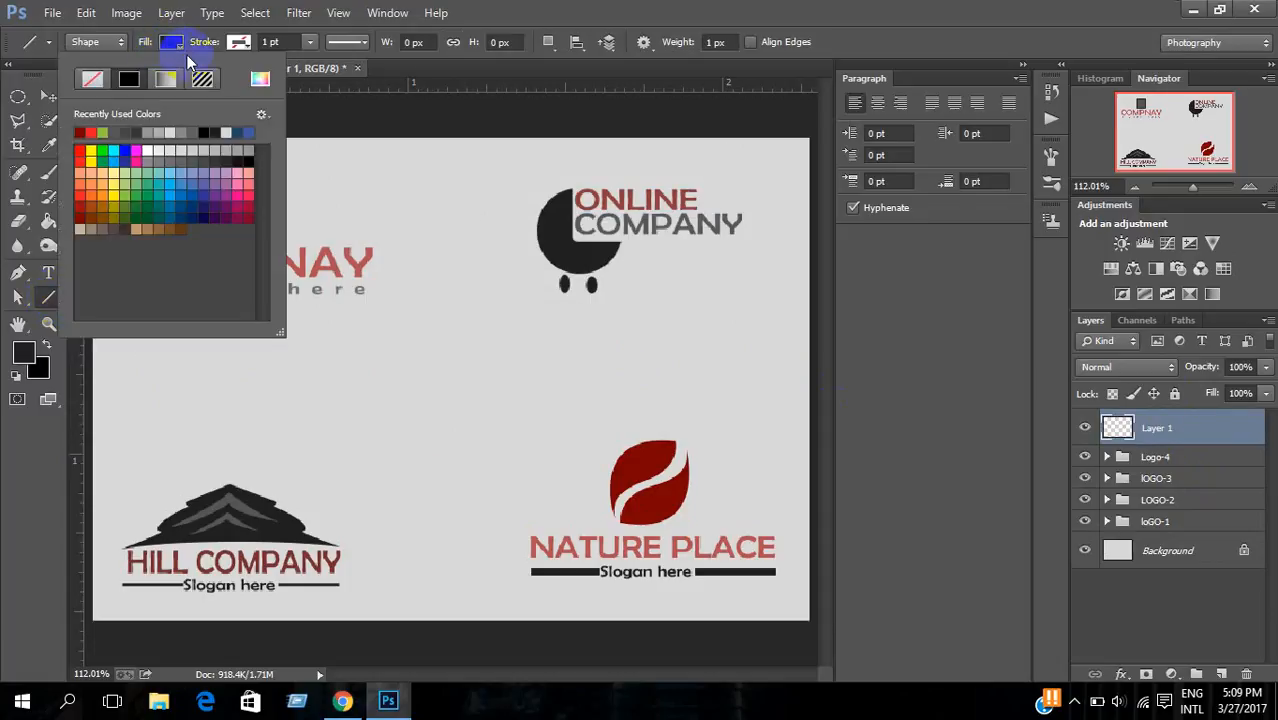
{"action": "left_click", "coordinate": [92, 79]}
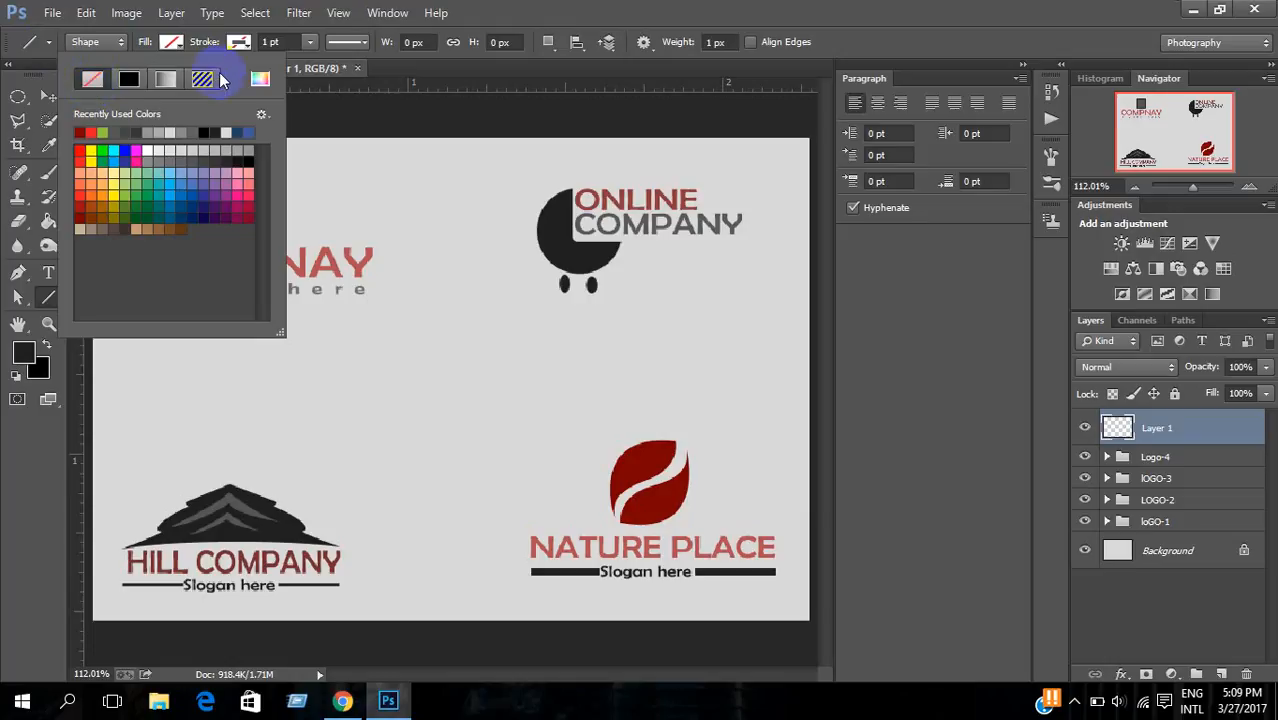
{"action": "left_click", "coordinate": [244, 45]}
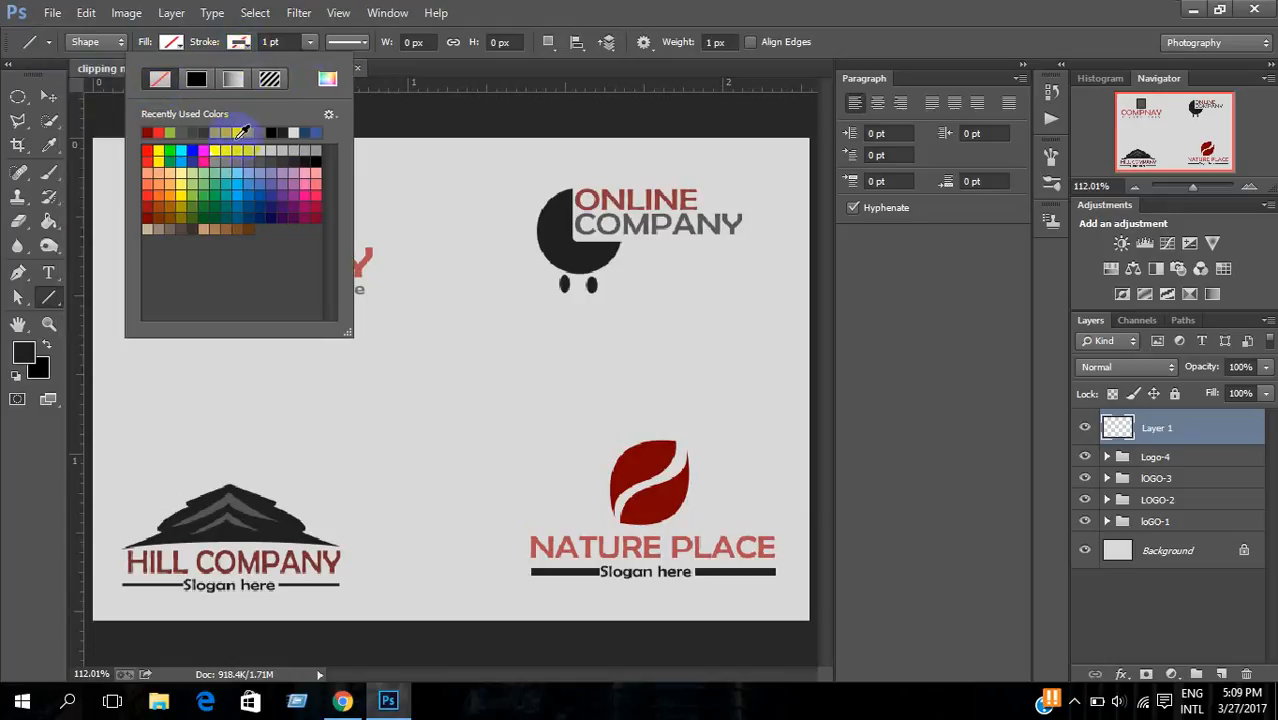
{"action": "left_click", "coordinate": [306, 162]}
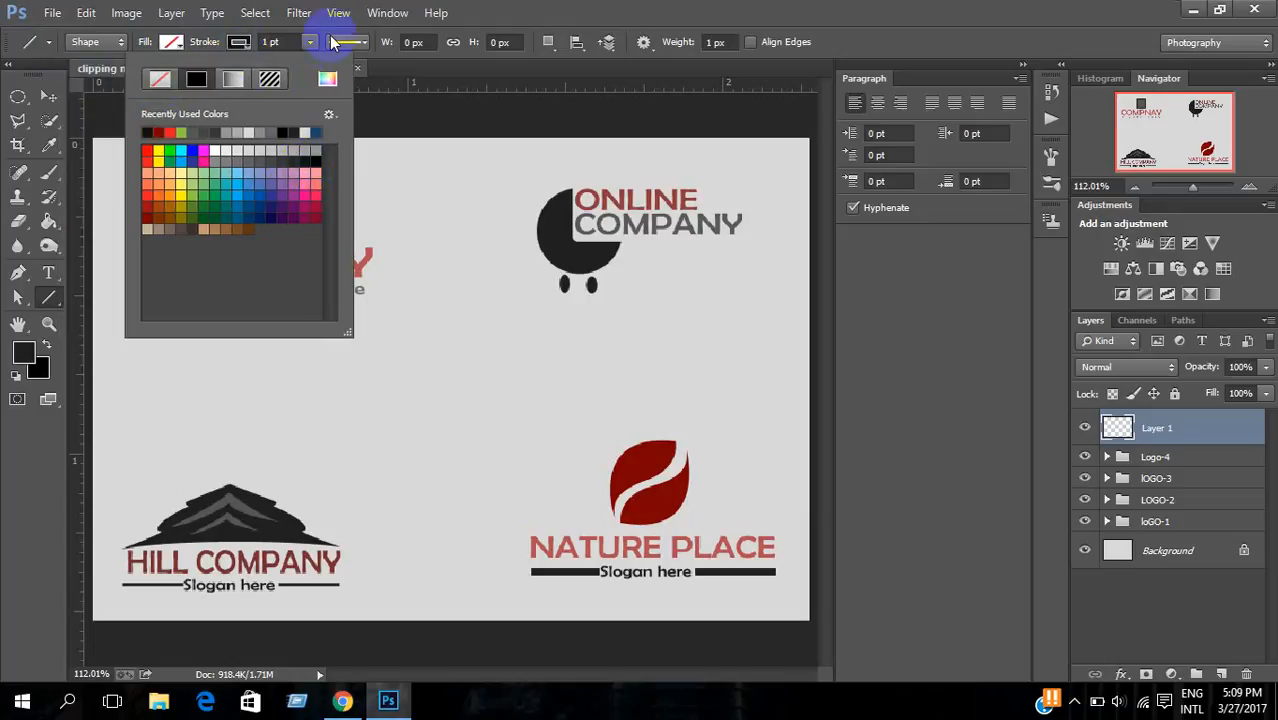
Step: Set the Line tool's stroke style to dotted, keeping the 1 pt width
{"action": "left_click", "coordinate": [286, 42]}
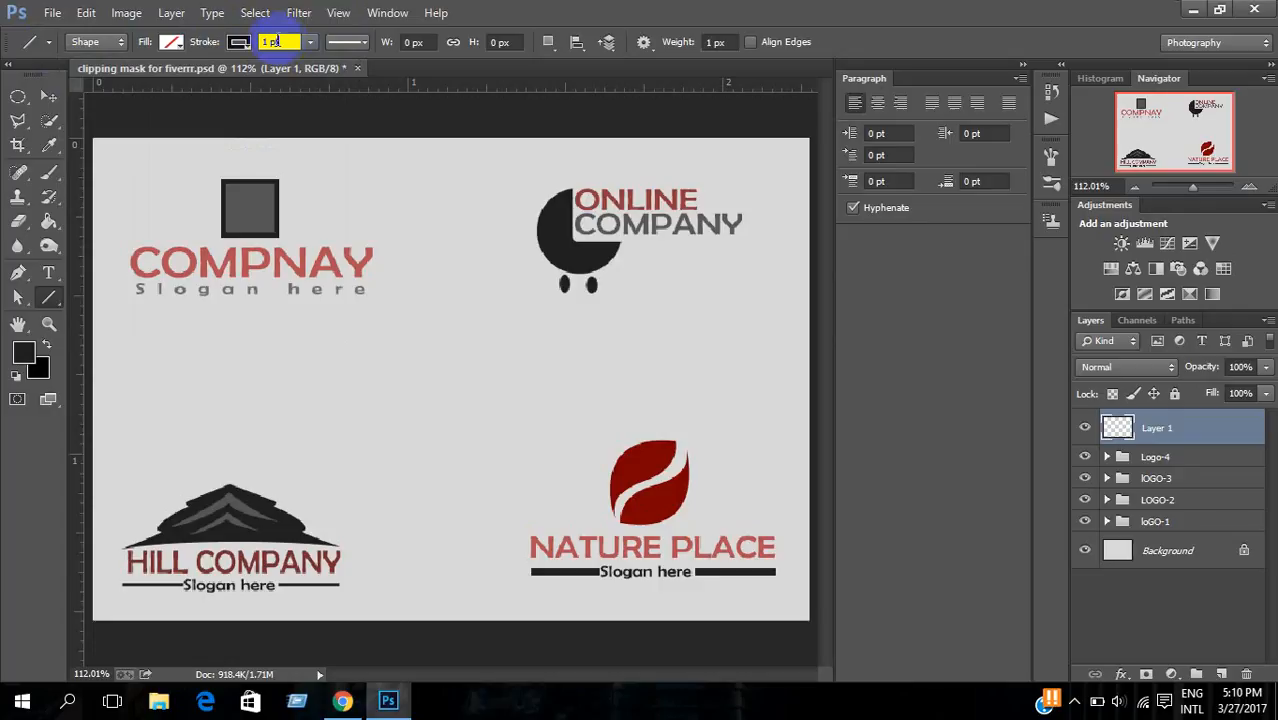
{"action": "left_click", "coordinate": [355, 48]}
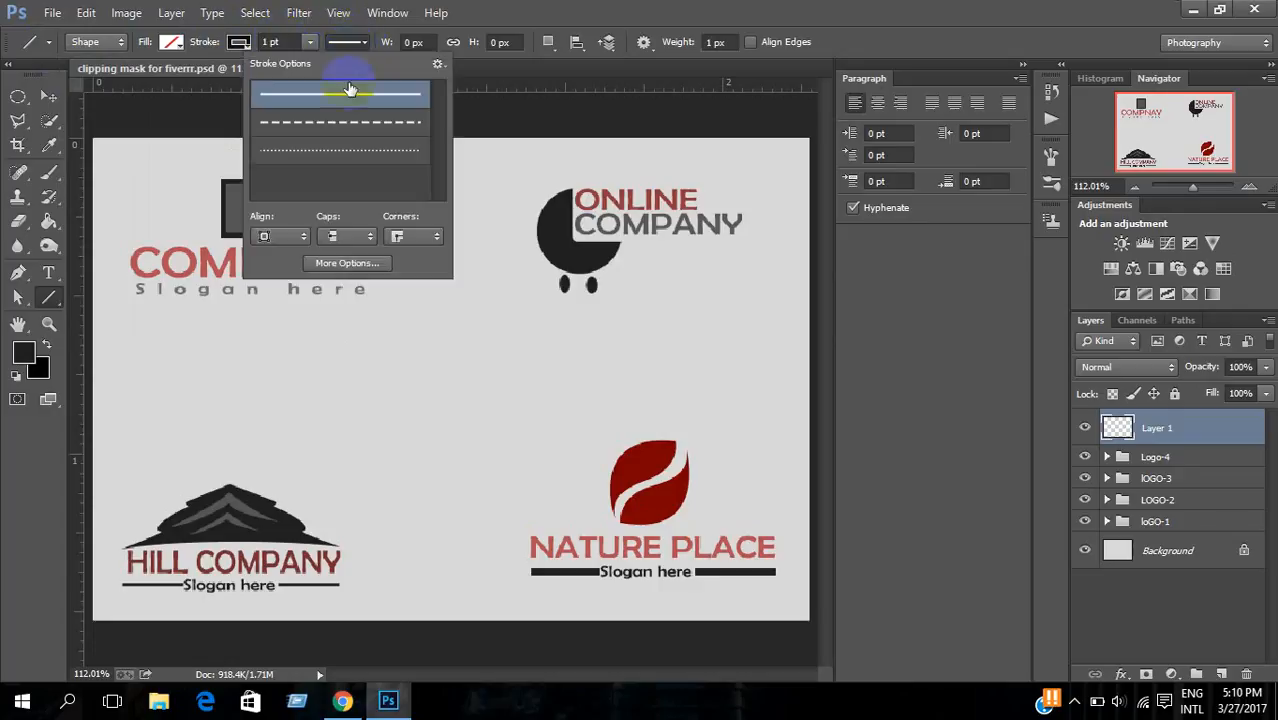
{"action": "left_click", "coordinate": [345, 157]}
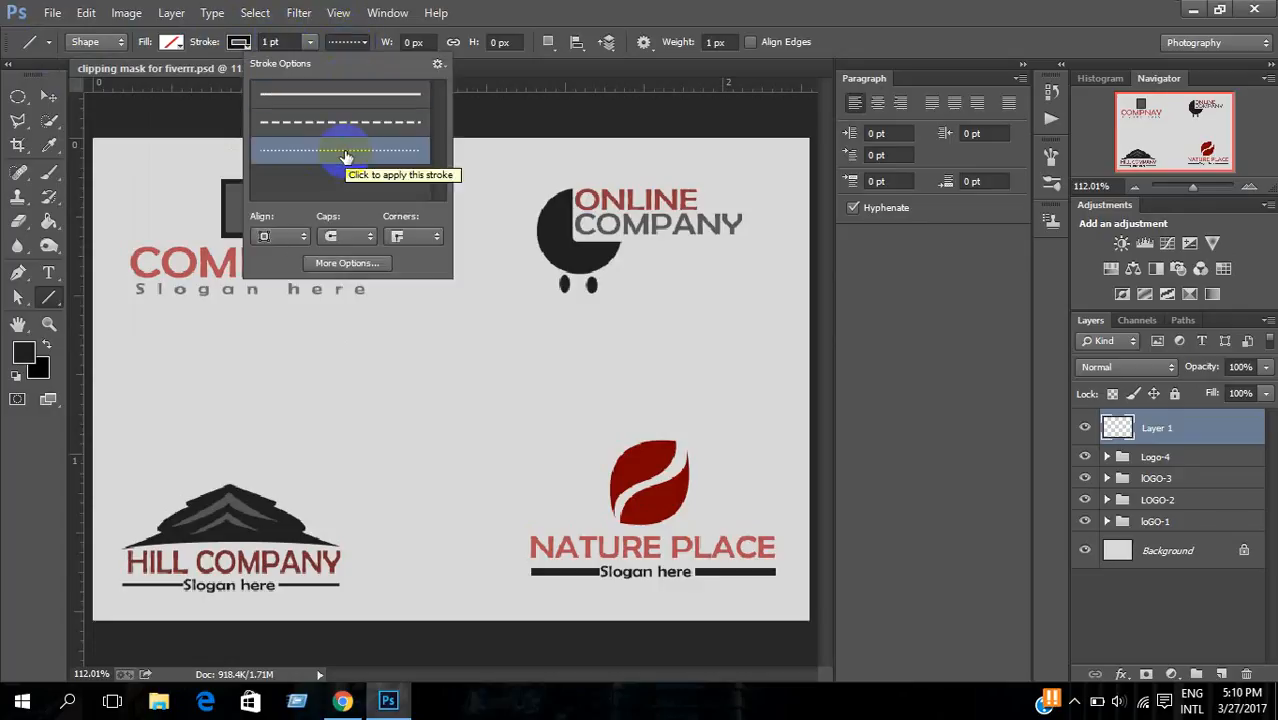
{"action": "left_click", "coordinate": [333, 240]}
{"action": "left_click", "coordinate": [333, 240]}
{"action": "left_click", "coordinate": [590, 5]}
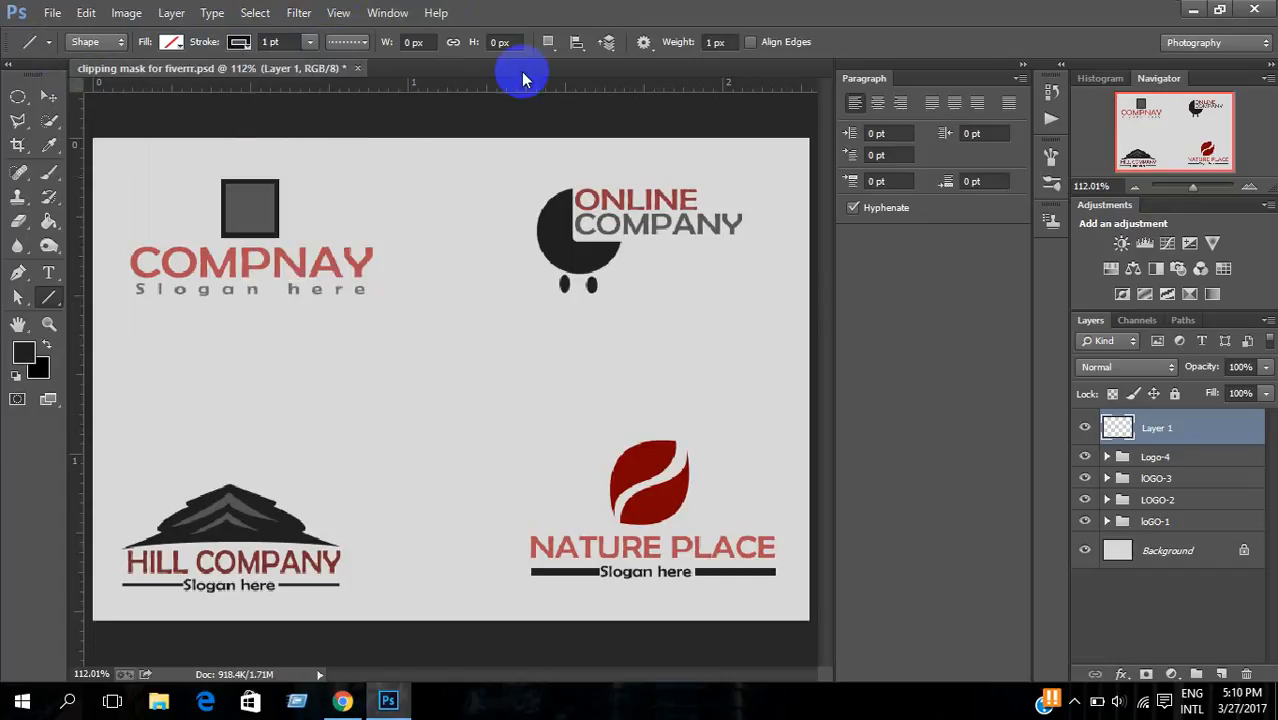
Step: Draw a horizontal dotted line about 585 px long across the middle of the canvas, between the upper and lower logos
{"action": "left_click_drag", "start_coordinate": [342, 251], "coordinate": [752, 370]}
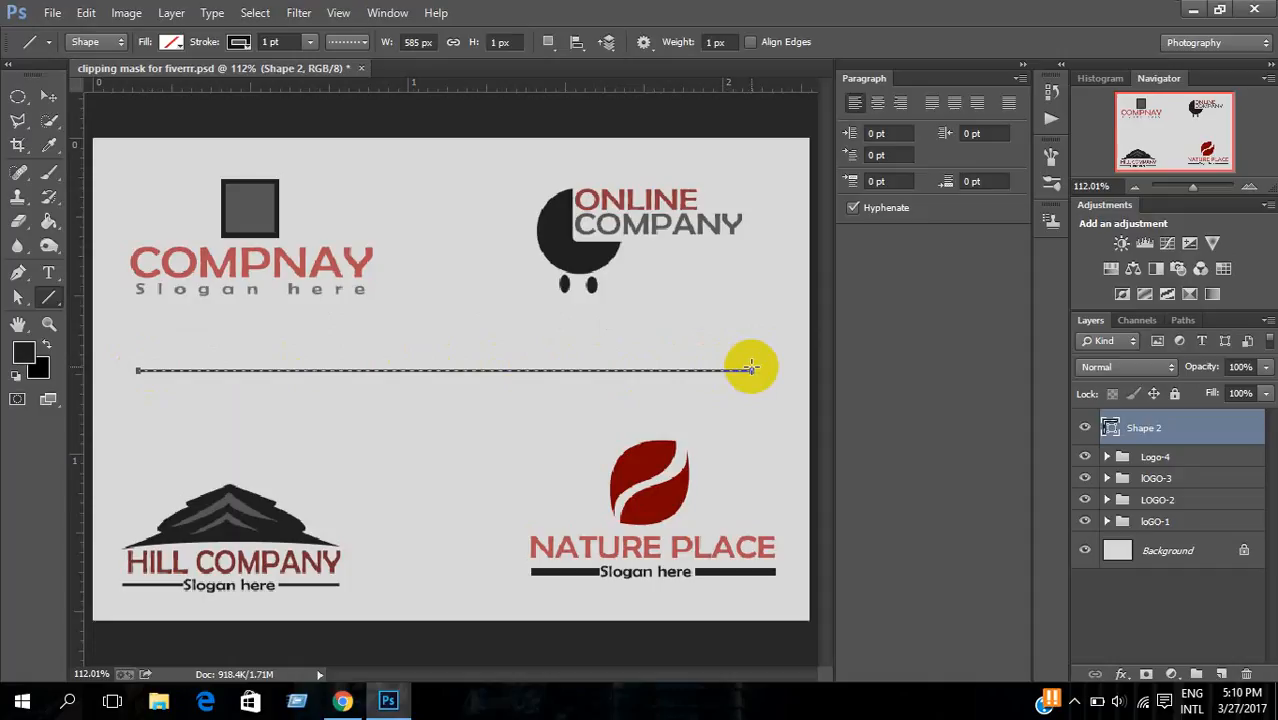
{"action": "left_click", "coordinate": [48, 96]}
{"action": "left_click", "coordinate": [18, 96]}
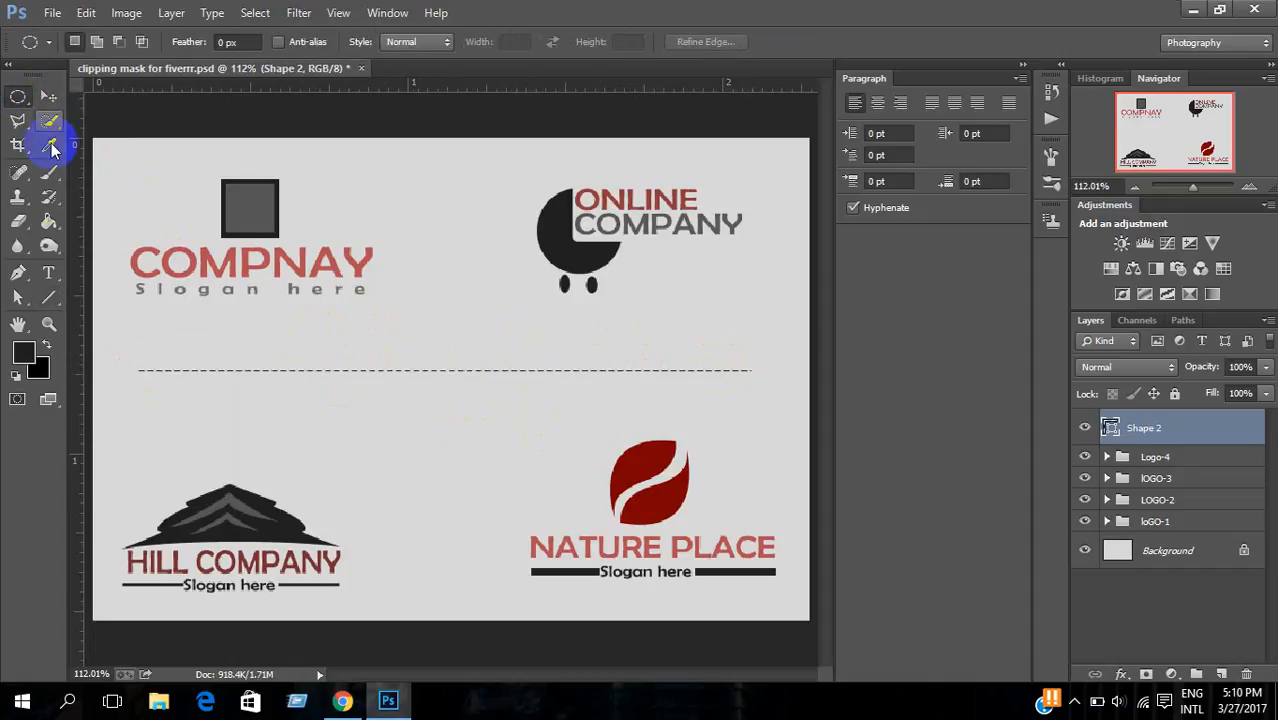
Step: Duplicate the horizontal dotted line layer
{"action": "left_click", "coordinate": [48, 272]}
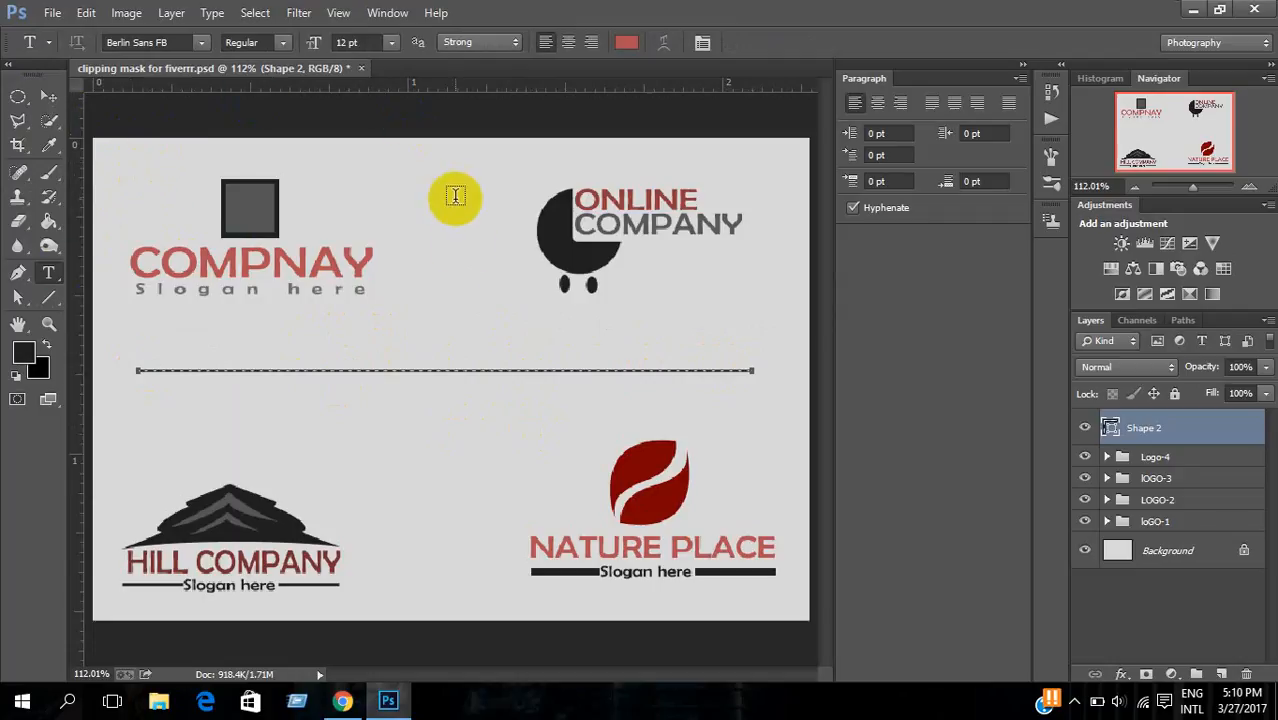
{"action": "left_click", "coordinate": [48, 96]}
{"action": "key", "text": "ctrl+j"}
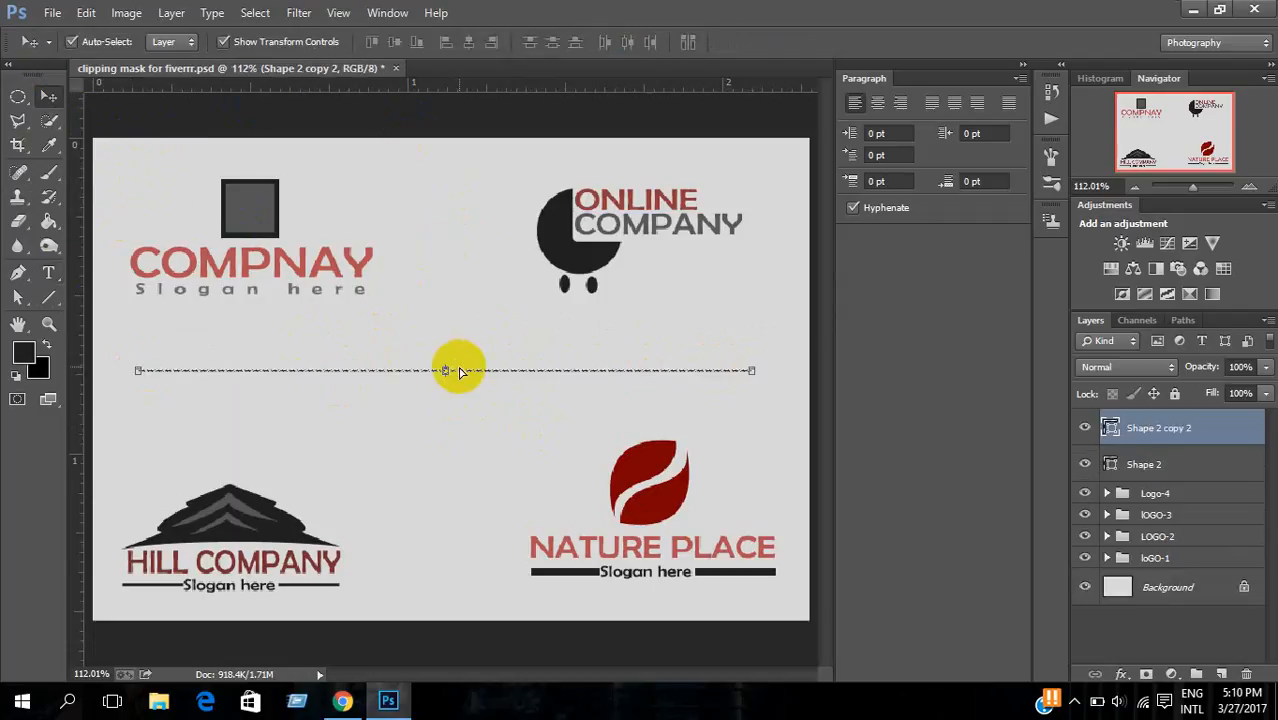
{"action": "left_click_drag", "start_coordinate": [765, 371], "coordinate": [462, 640]}
{"action": "key", "text": "ctrl+minus"}
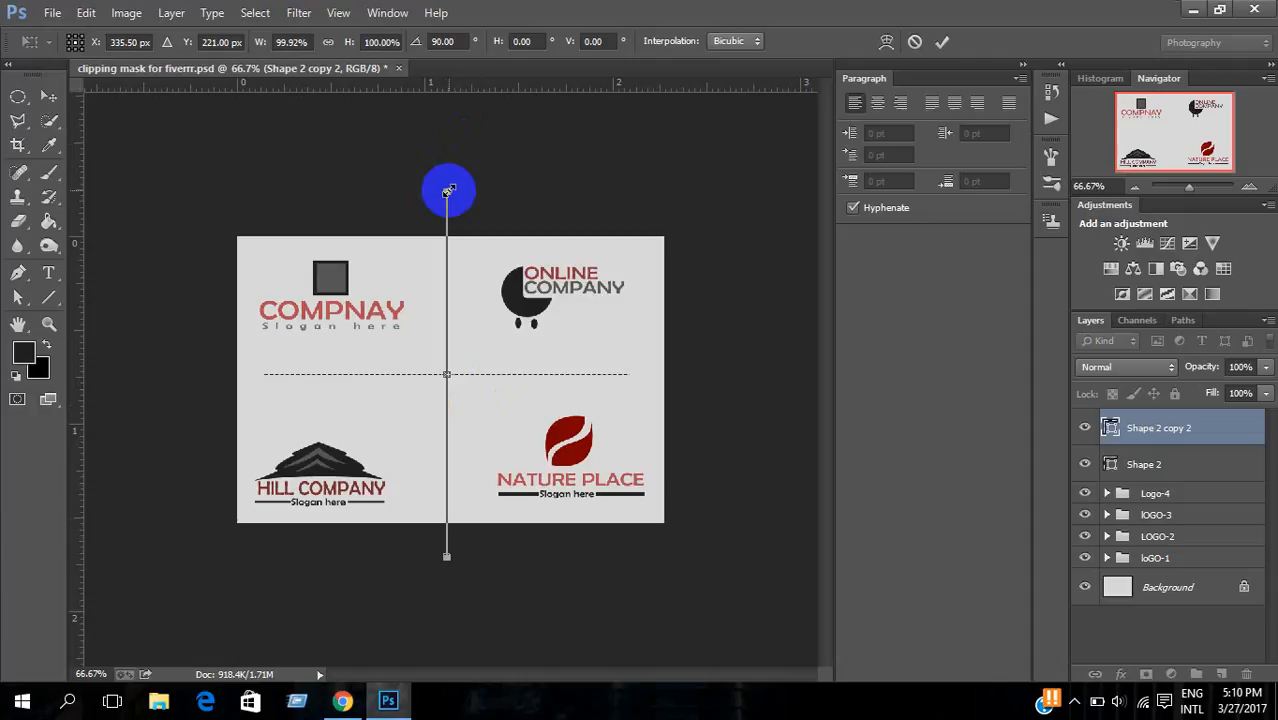
{"action": "left_click_drag", "start_coordinate": [420, 246], "coordinate": [588, 352]}
{"action": "left_click_drag", "start_coordinate": [374, 218], "coordinate": [561, 450]}
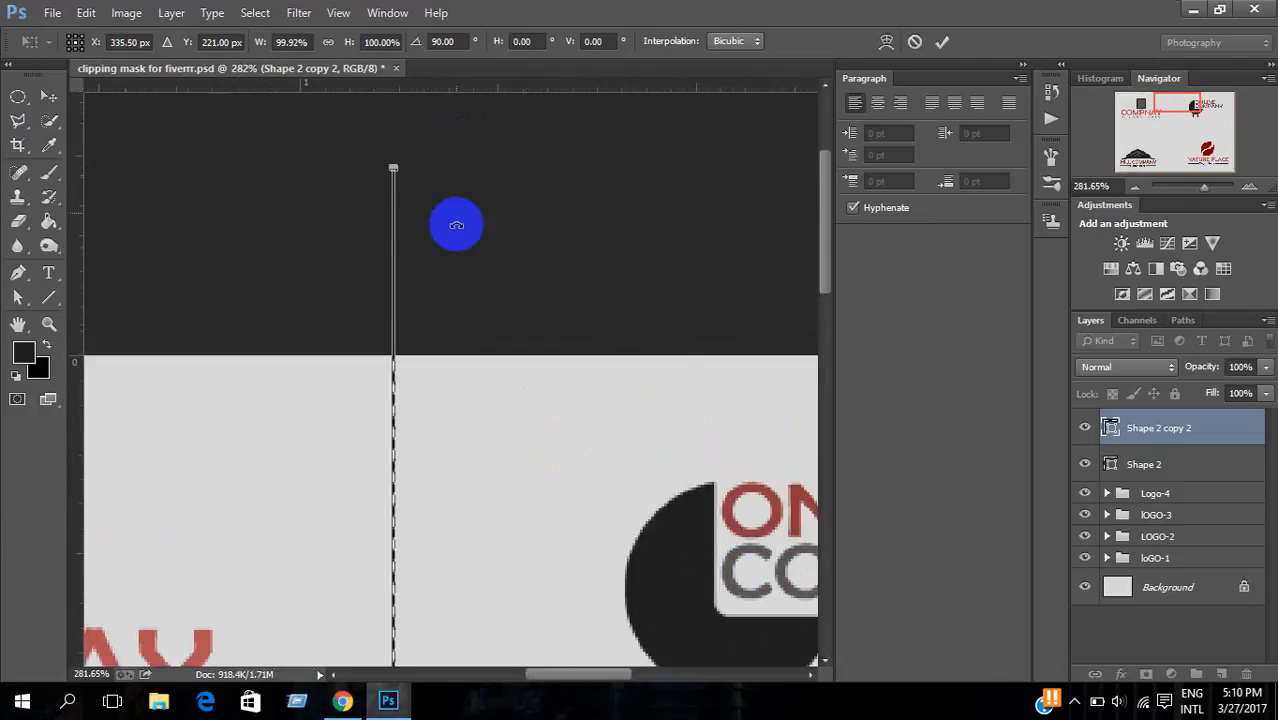
{"action": "key", "text": "ctrl+z"}
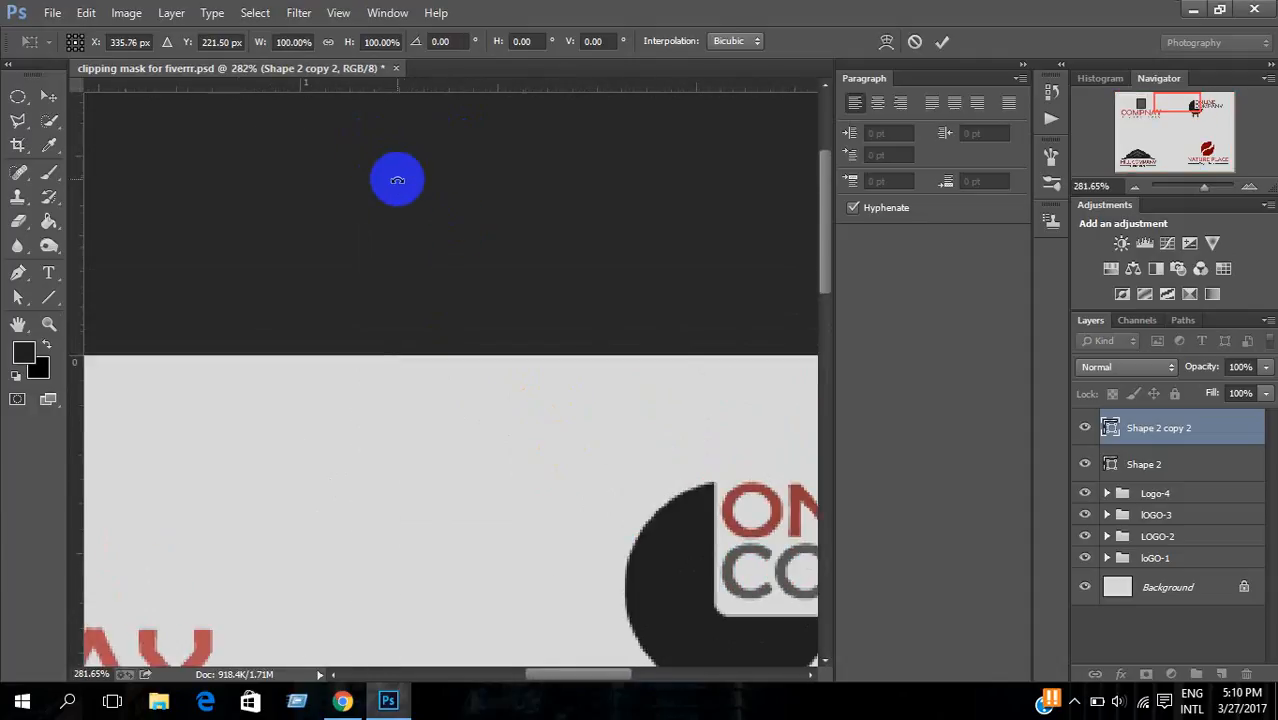
{"action": "key", "text": "ctrl+minus"}
{"action": "key", "text": "ctrl+minus"}
{"action": "key", "text": "ctrl+minus"}
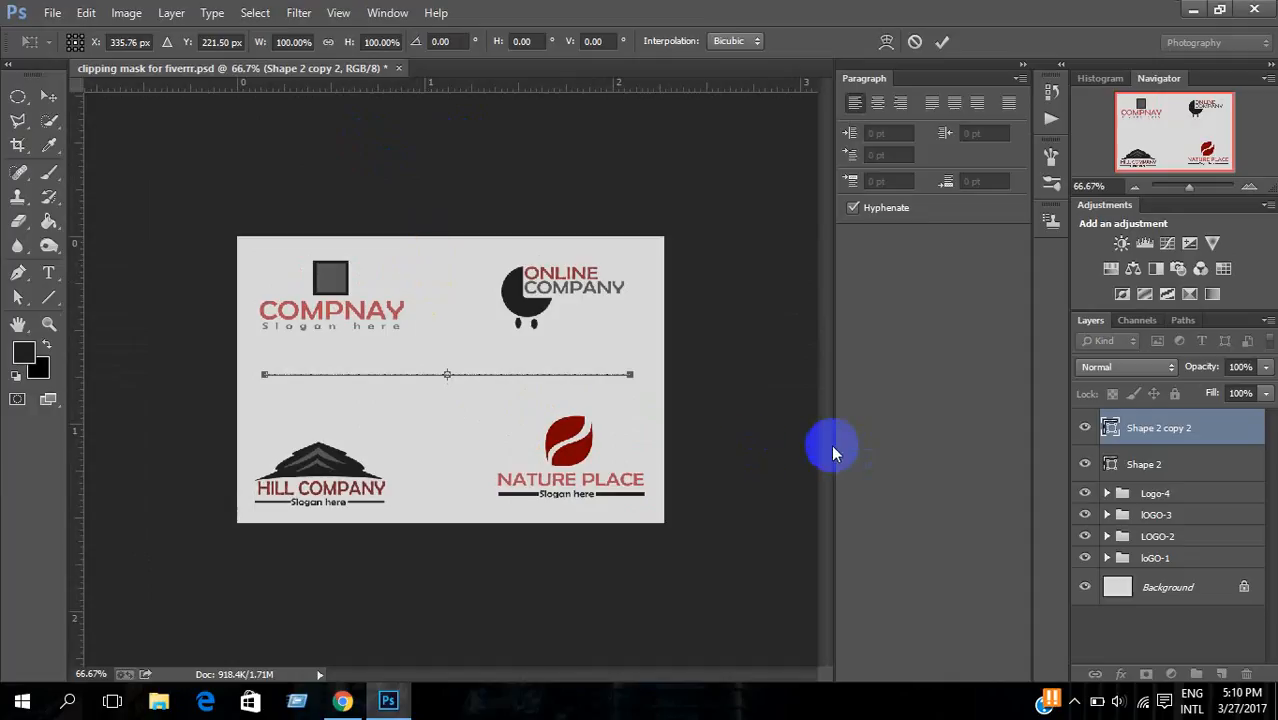
{"action": "key", "text": "Return"}
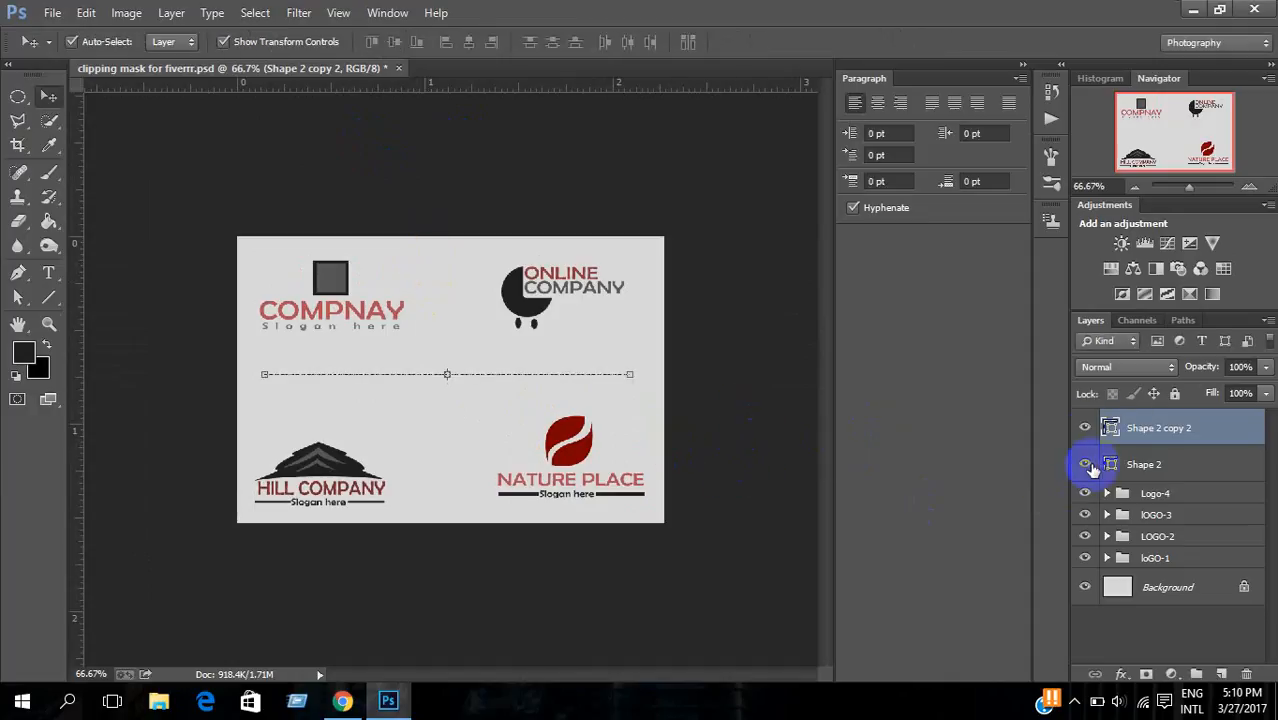
{"action": "left_click", "coordinate": [1085, 428]}
{"action": "left_click", "coordinate": [1085, 428]}
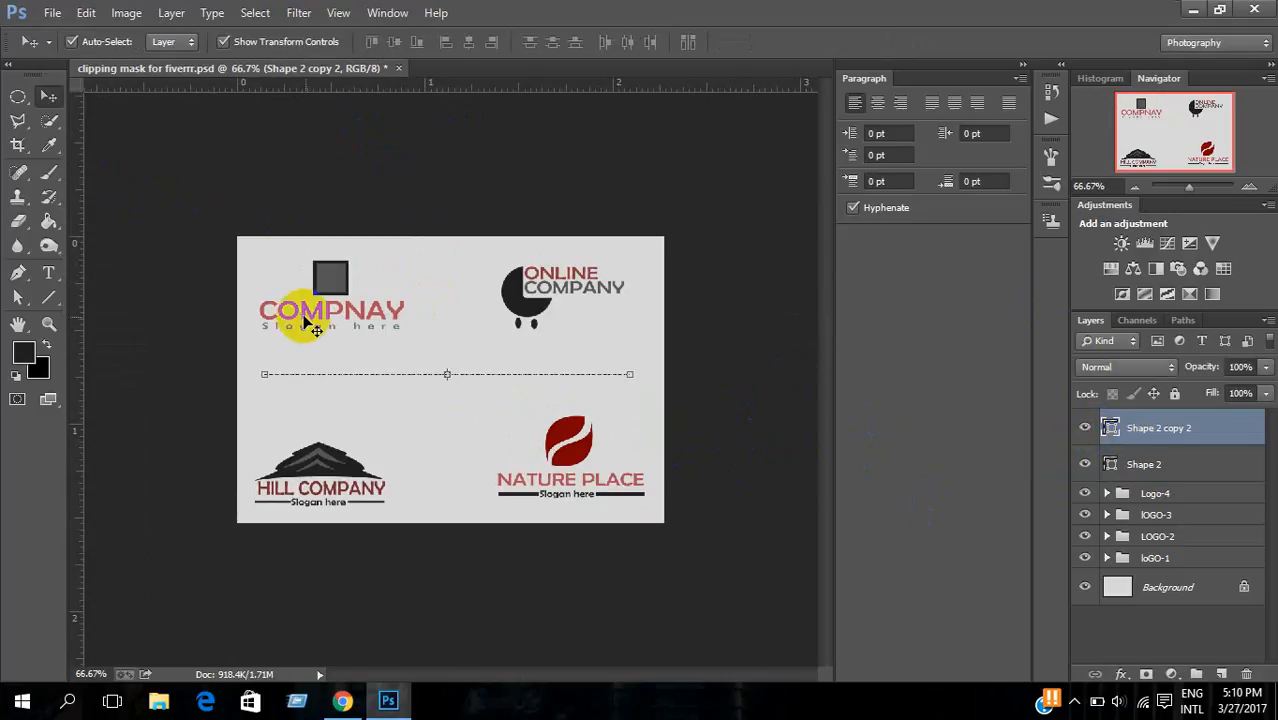
Step: Shorten the duplicated dotted line from both ends to about 80% of its width, keeping it centred
{"action": "left_click_drag", "start_coordinate": [250, 353], "coordinate": [351, 422]}
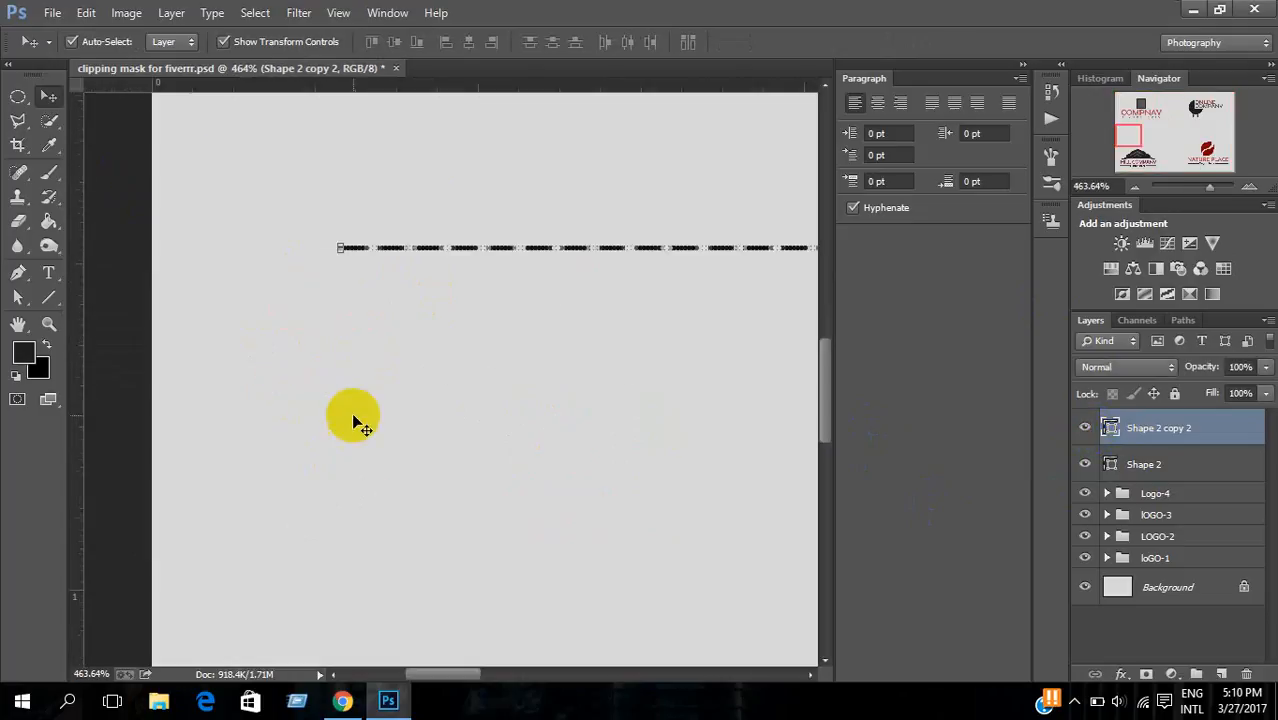
{"action": "key", "text": "ctrl+t"}
{"action": "left_click_drag", "start_coordinate": [339, 247], "coordinate": [456, 247]}
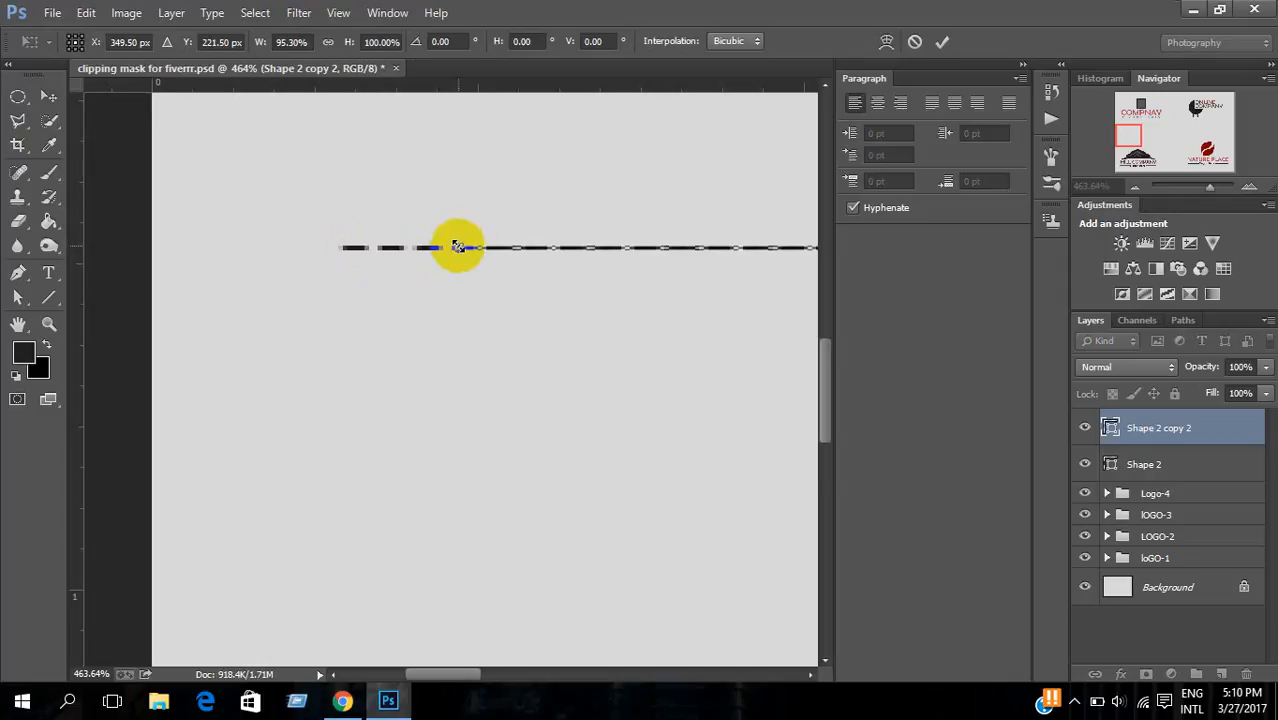
{"action": "left_click_drag", "start_coordinate": [458, 248], "coordinate": [256, 271]}
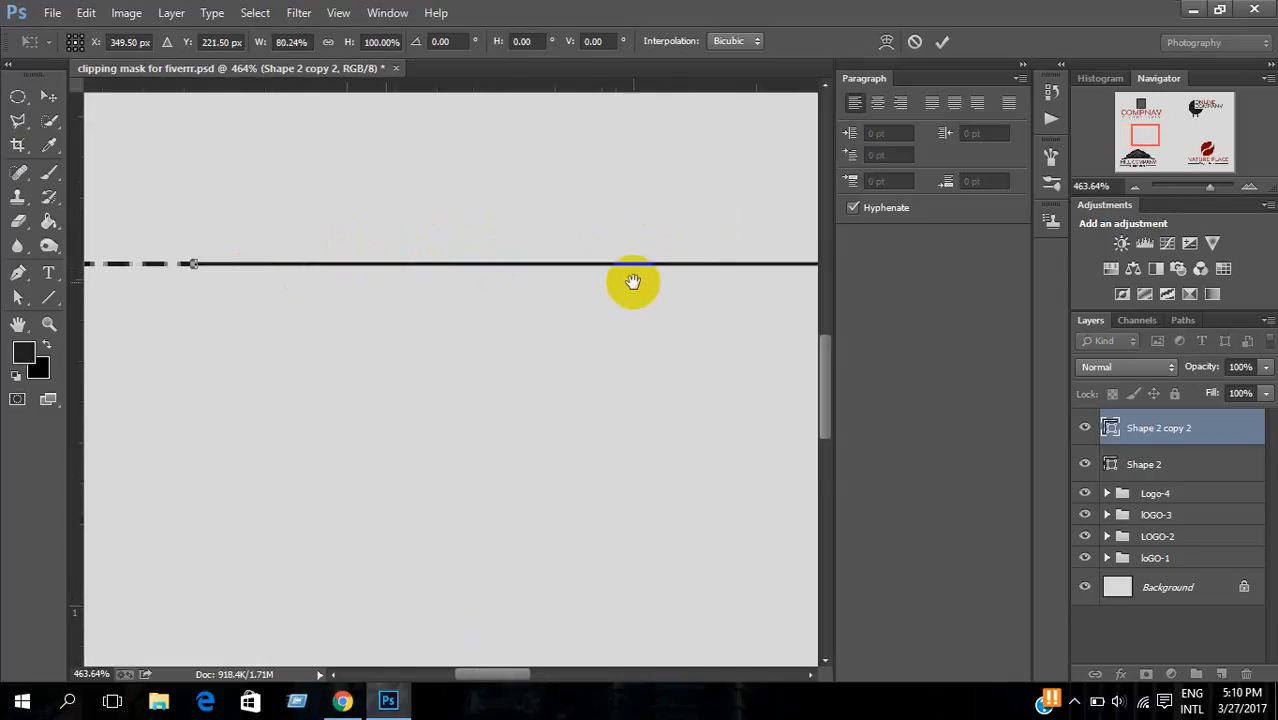
{"action": "key", "text": "ctrl+minus"}
{"action": "key", "text": "ctrl+minus"}
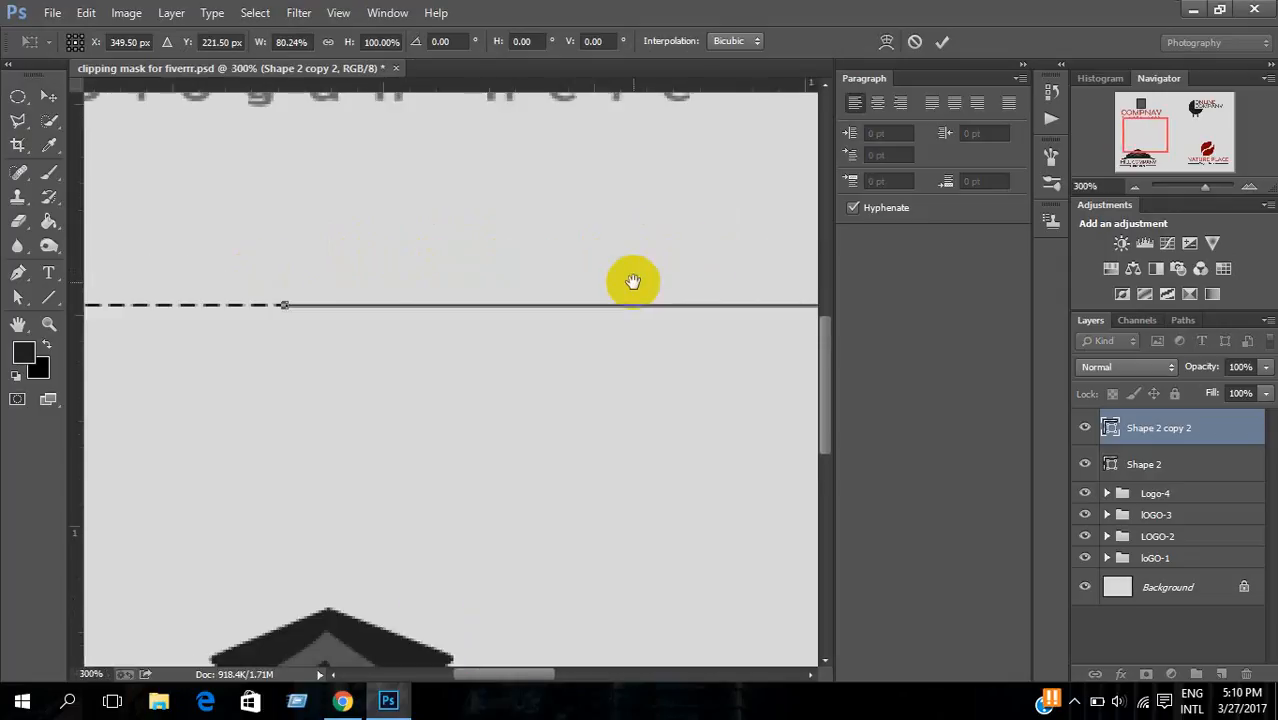
{"action": "left_click_drag", "start_coordinate": [633, 281], "coordinate": [522, 354]}
{"action": "key", "text": "ctrl+minus"}
{"action": "key", "text": "ctrl+minus"}
{"action": "key", "text": "ctrl+minus"}
{"action": "key", "text": "ctrl+minus"}
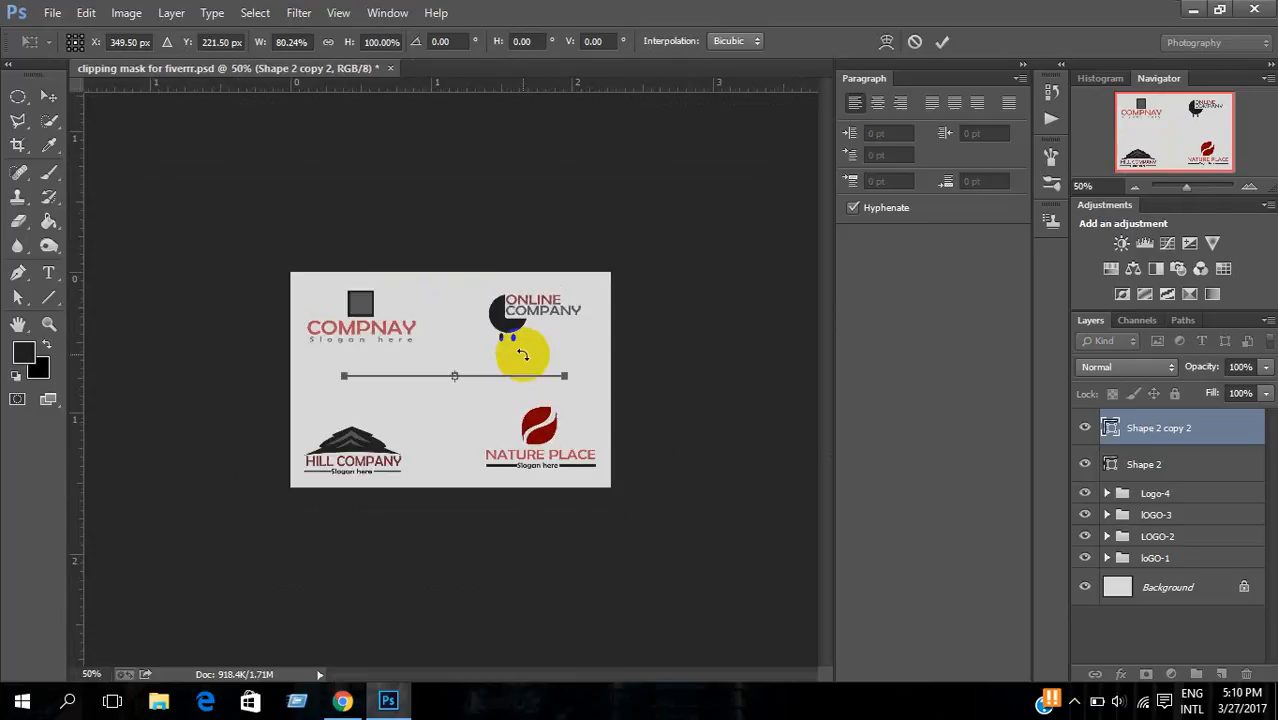
Step: Rotate the shortened line copy 90° so it runs vertically between the logos
{"action": "left_click_drag", "start_coordinate": [293, 344], "coordinate": [690, 558], "text": "ctrl+space"}
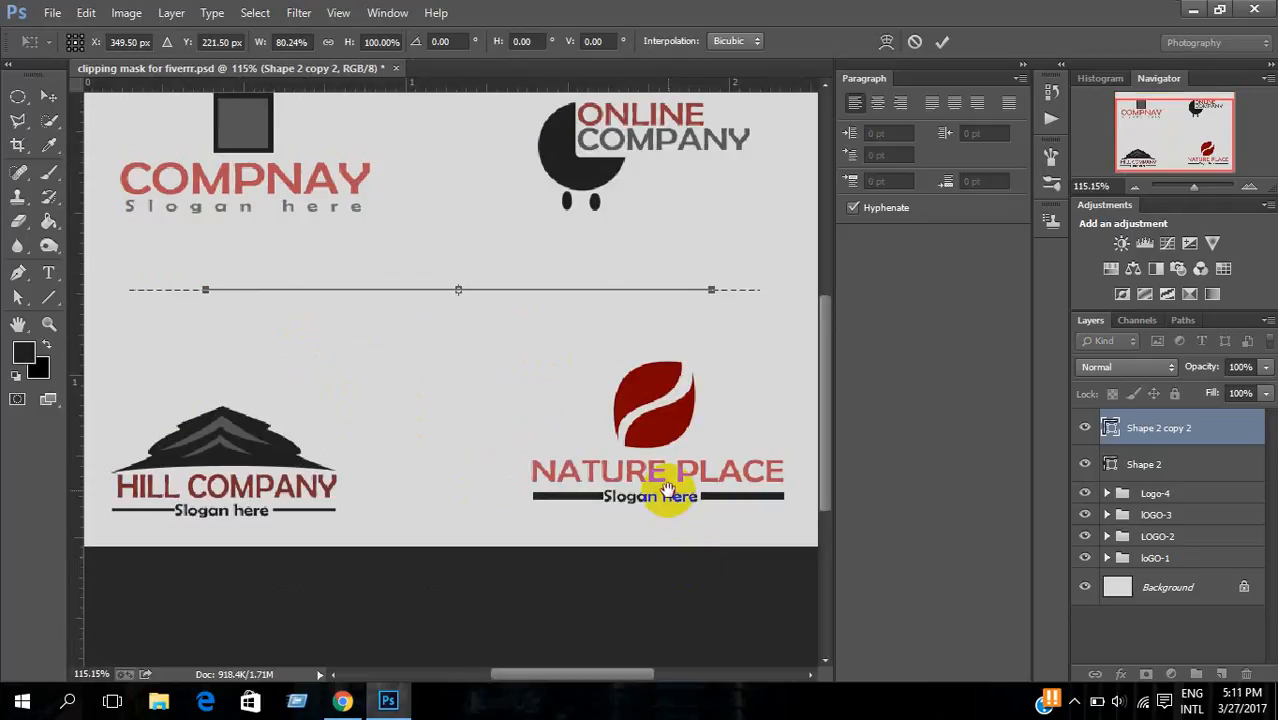
{"action": "left_click_drag", "start_coordinate": [668, 490], "coordinate": [659, 535]}
{"action": "left_click_drag", "start_coordinate": [719, 342], "coordinate": [531, 587]}
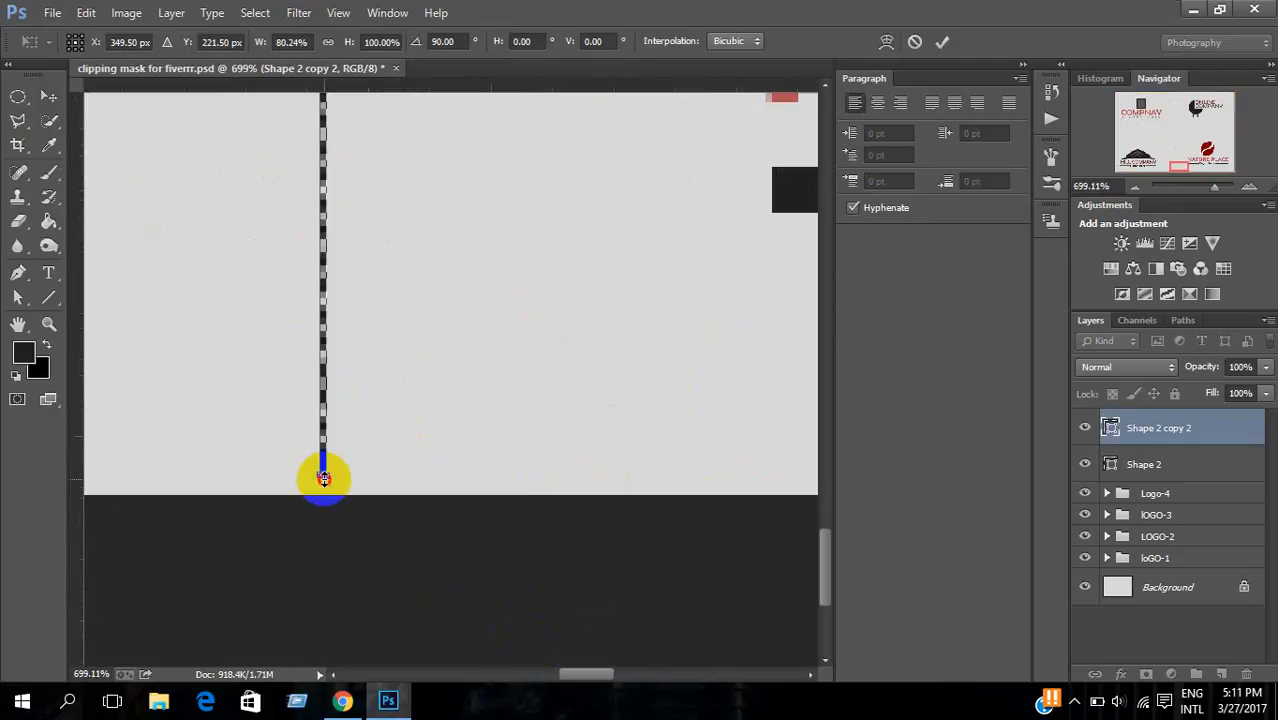
Step: Shorten the vertical line at its lower and upper ends to about 62% scale, inside the canvas, and apply the transform
{"action": "left_click_drag", "start_coordinate": [324, 479], "coordinate": [349, 211]}
{"action": "left_click_drag", "start_coordinate": [397, 183], "coordinate": [479, 639]}
{"action": "left_click_drag", "start_coordinate": [443, 221], "coordinate": [470, 615]}
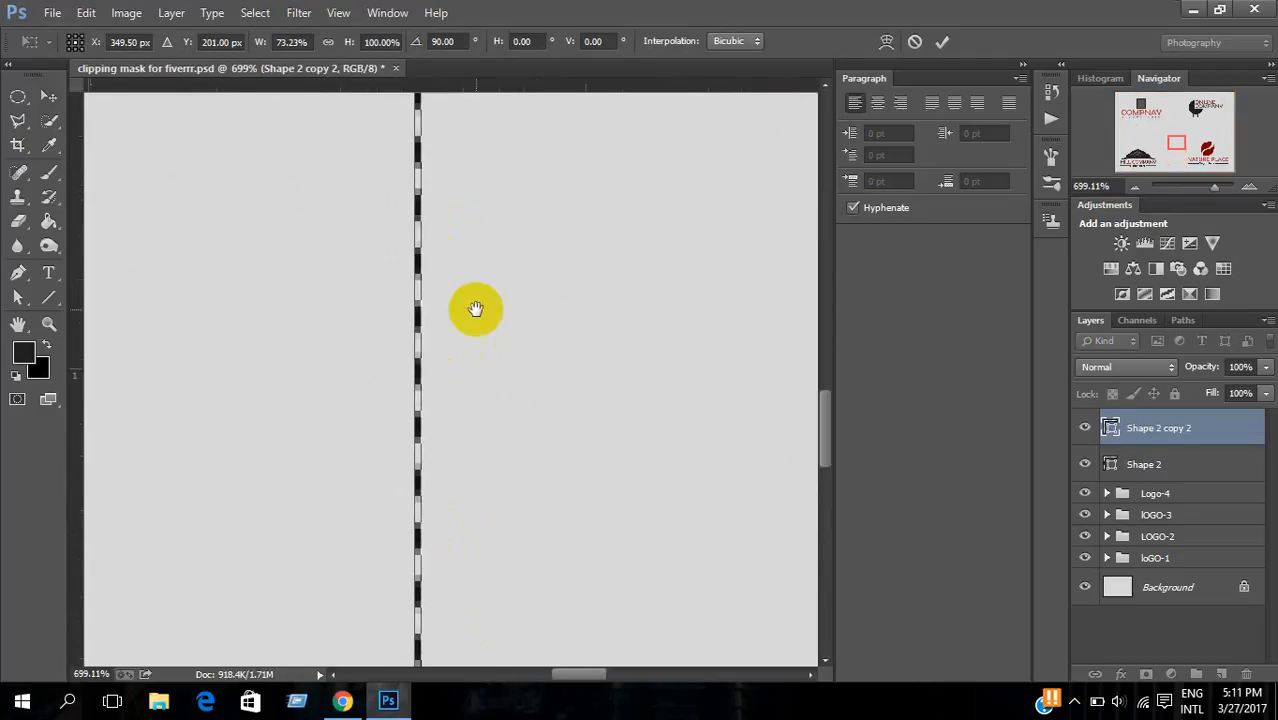
{"action": "key", "text": "ctrl+0"}
{"action": "left_click_drag", "start_coordinate": [404, 102], "coordinate": [562, 260], "text": "ctrl+space"}
{"action": "left_click_drag", "start_coordinate": [530, 205], "coordinate": [614, 395]}
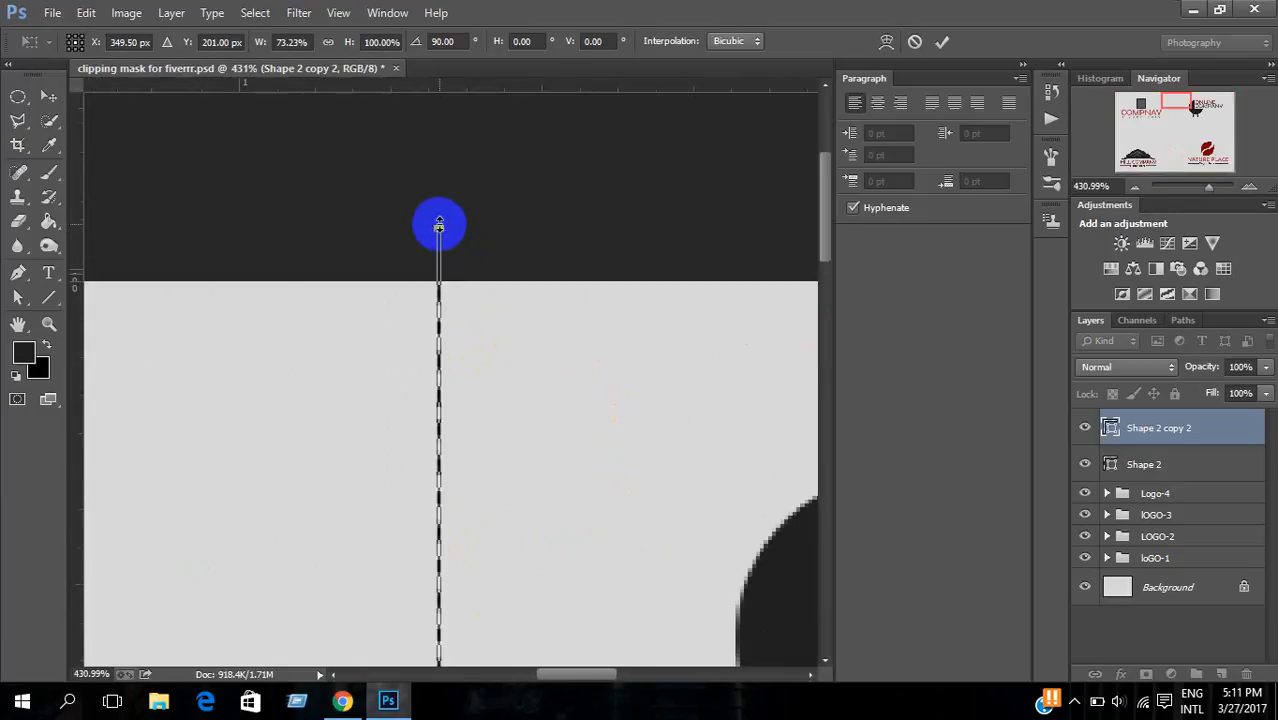
{"action": "left_click_drag", "start_coordinate": [439, 225], "coordinate": [438, 491]}
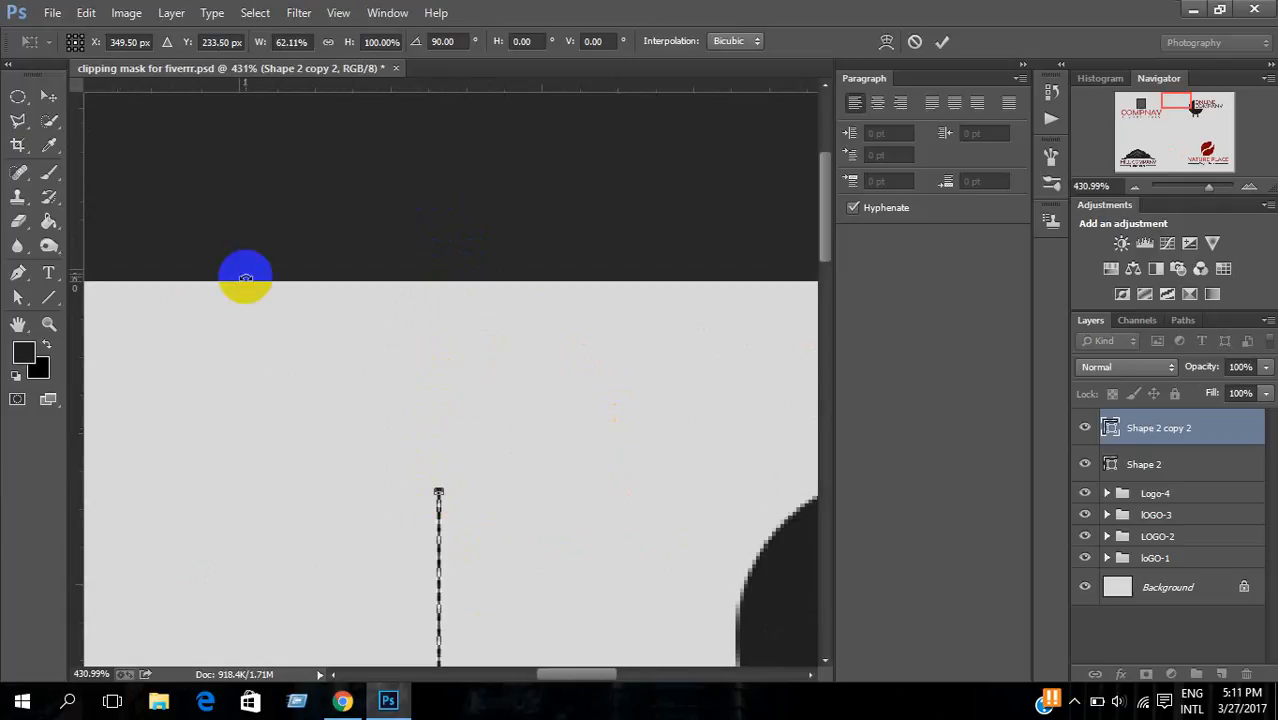
{"action": "key", "text": "Return"}
{"action": "key", "text": "ctrl+0"}
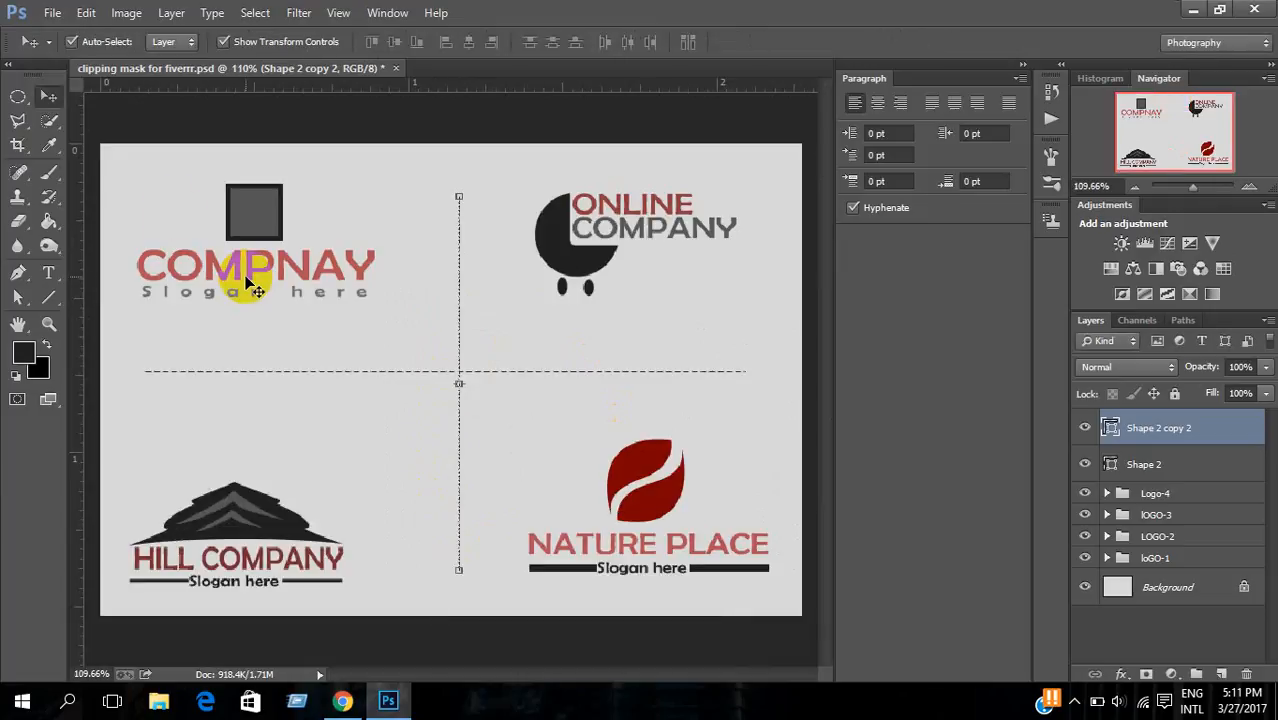
Step: Nudge the vertical dotted line slightly to the left, closer to the middle of the canvas
{"action": "left_click", "coordinate": [17, 96]}
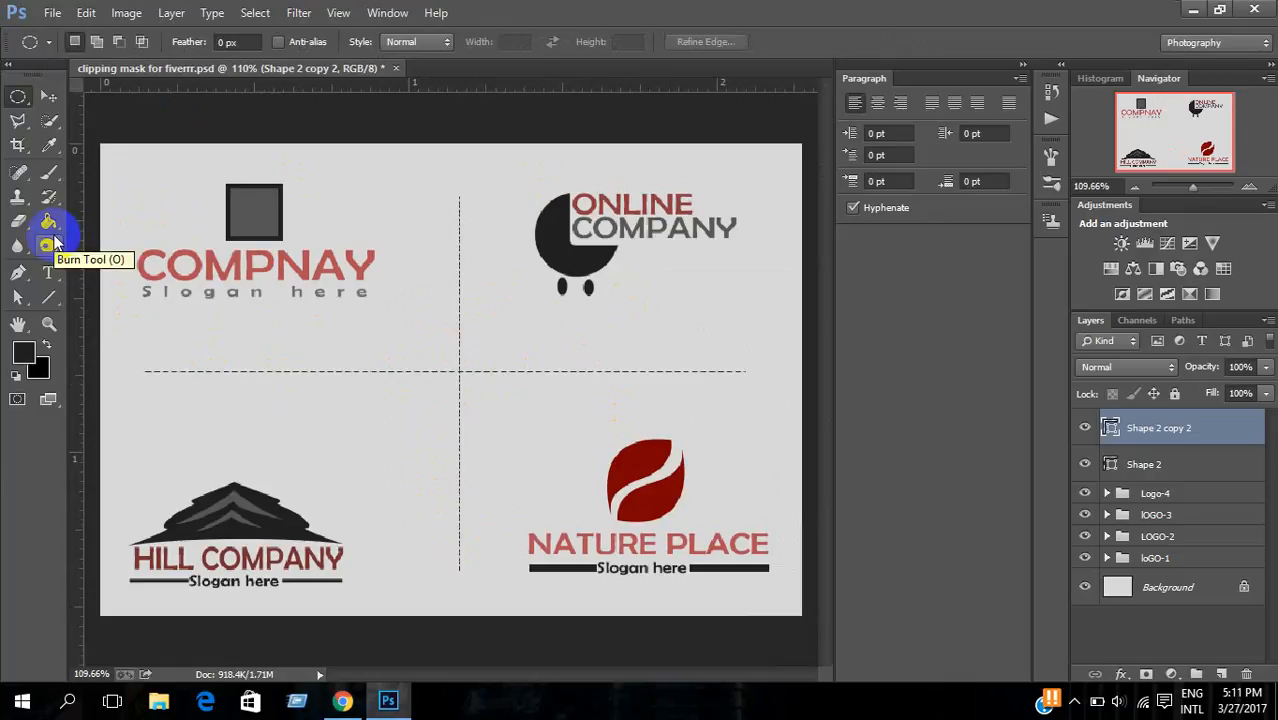
{"action": "left_click", "coordinate": [47, 102]}
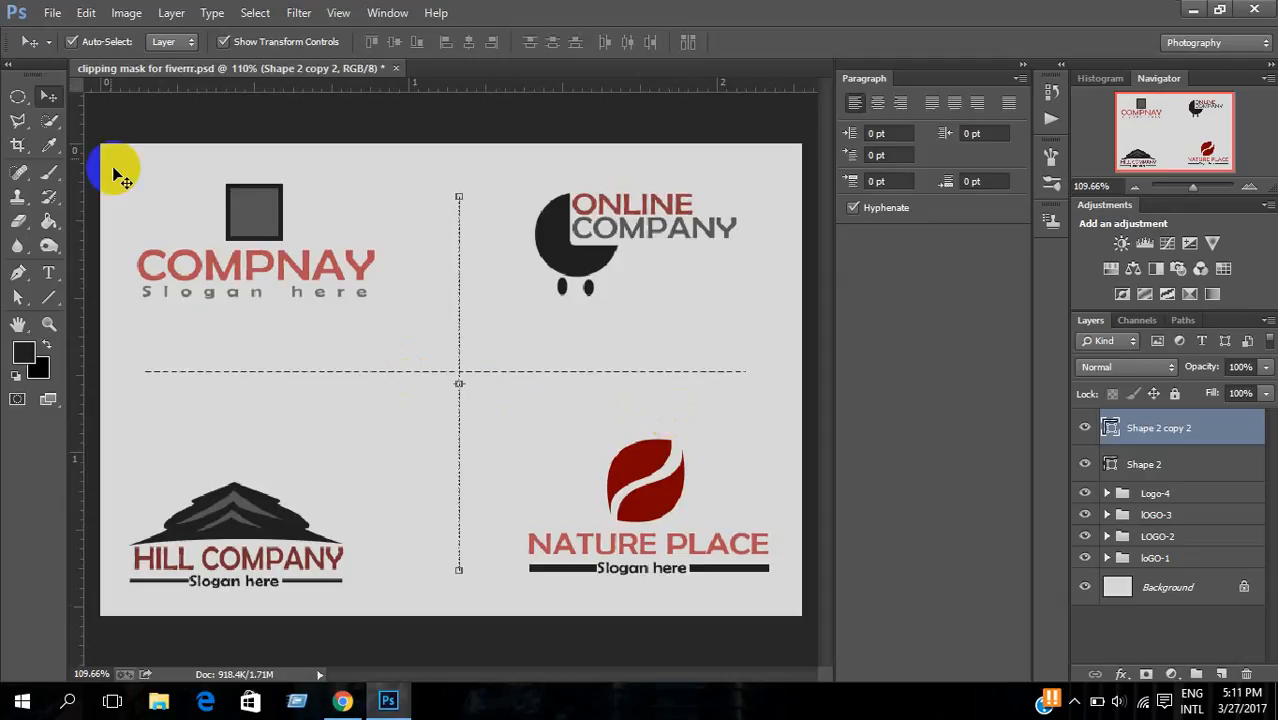
{"action": "key", "text": "Left"}
{"action": "key", "text": "Left"}
{"action": "key", "text": "Left"}
{"action": "key", "text": "Left"}
{"action": "key", "text": "Left"}
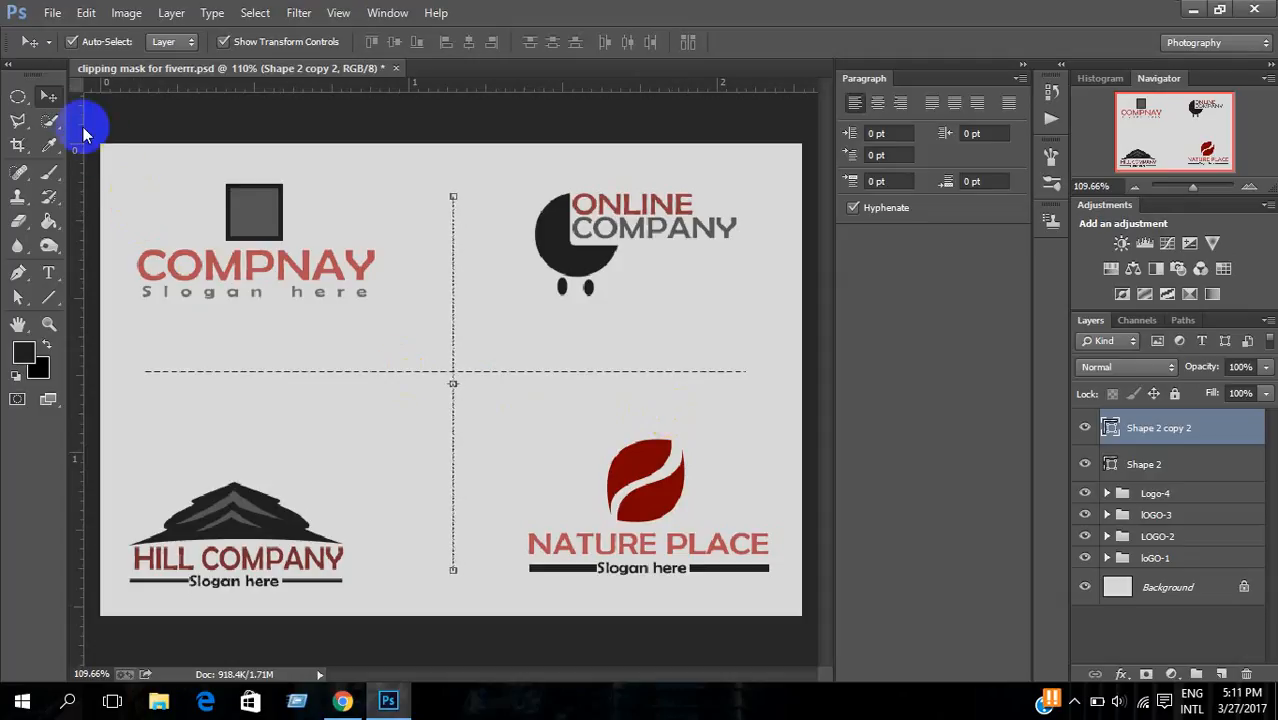
{"action": "left_click", "coordinate": [24, 100]}
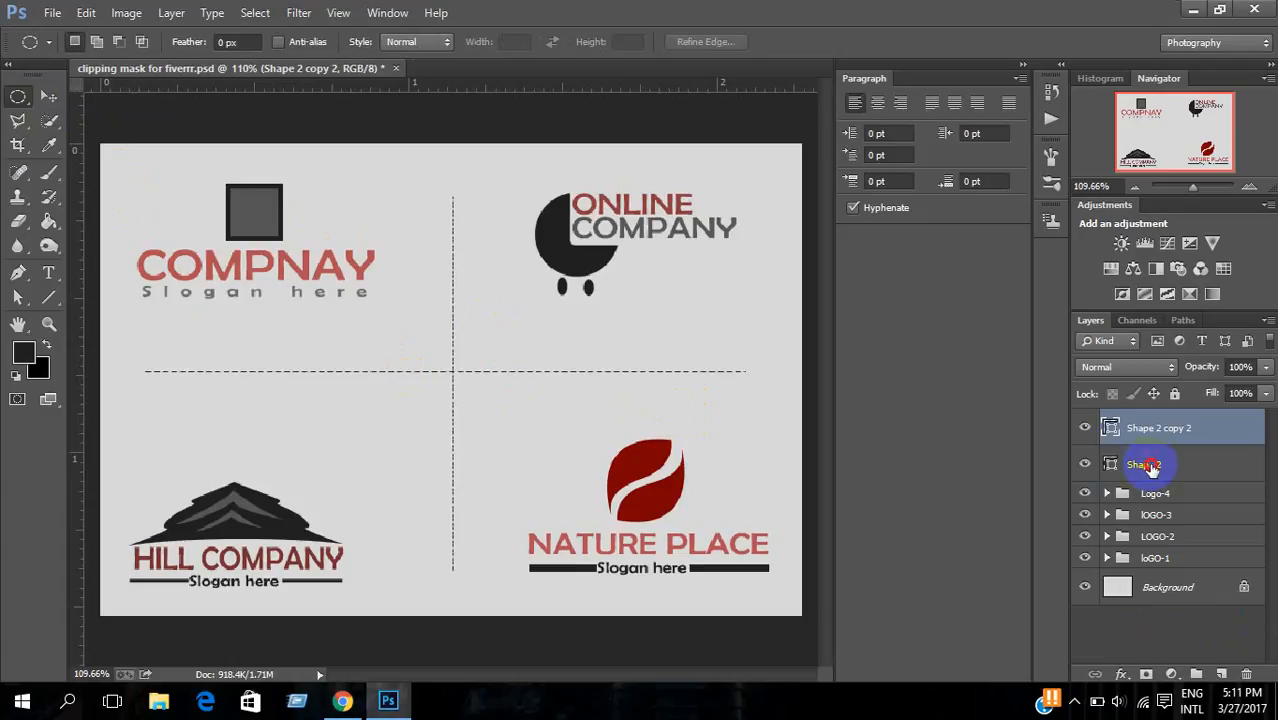
Step: Merge the two dotted line layers into one and rename it LIne
{"action": "left_click", "coordinate": [1145, 464]}
{"action": "left_click", "coordinate": [1168, 440], "text": "shift"}
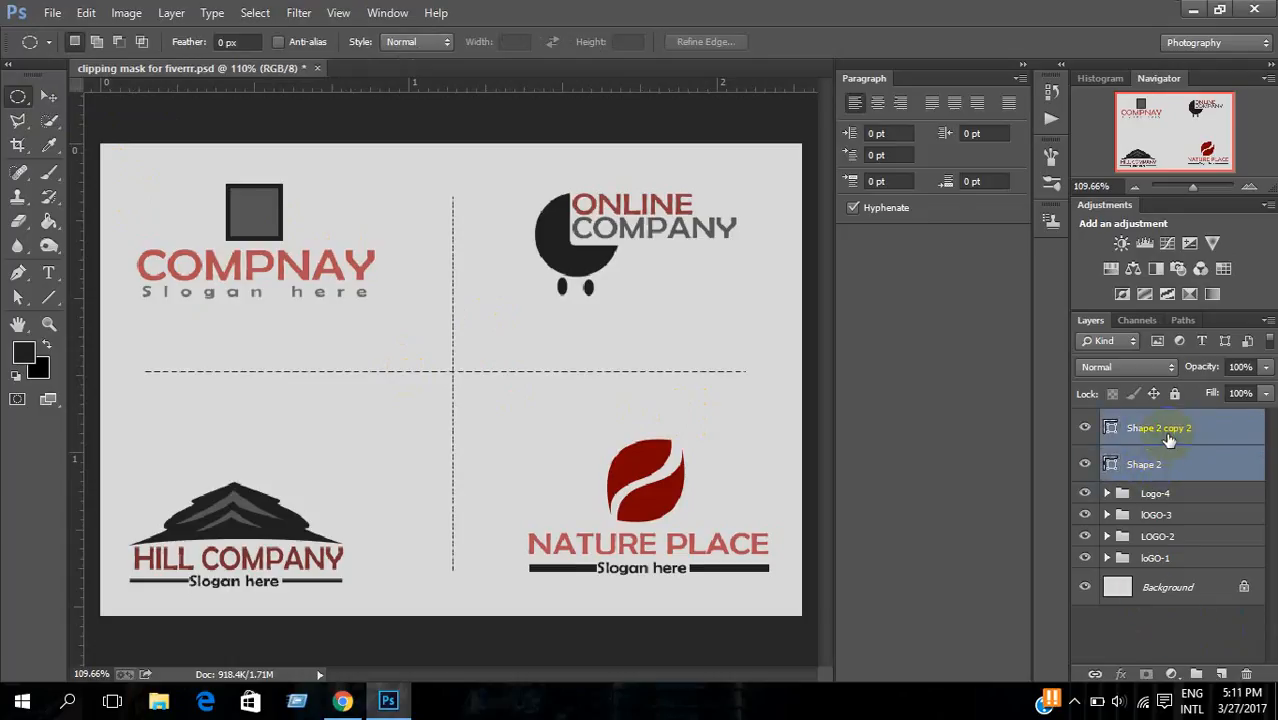
{"action": "key", "text": "ctrl+e"}
{"action": "double_click", "coordinate": [1170, 428]}
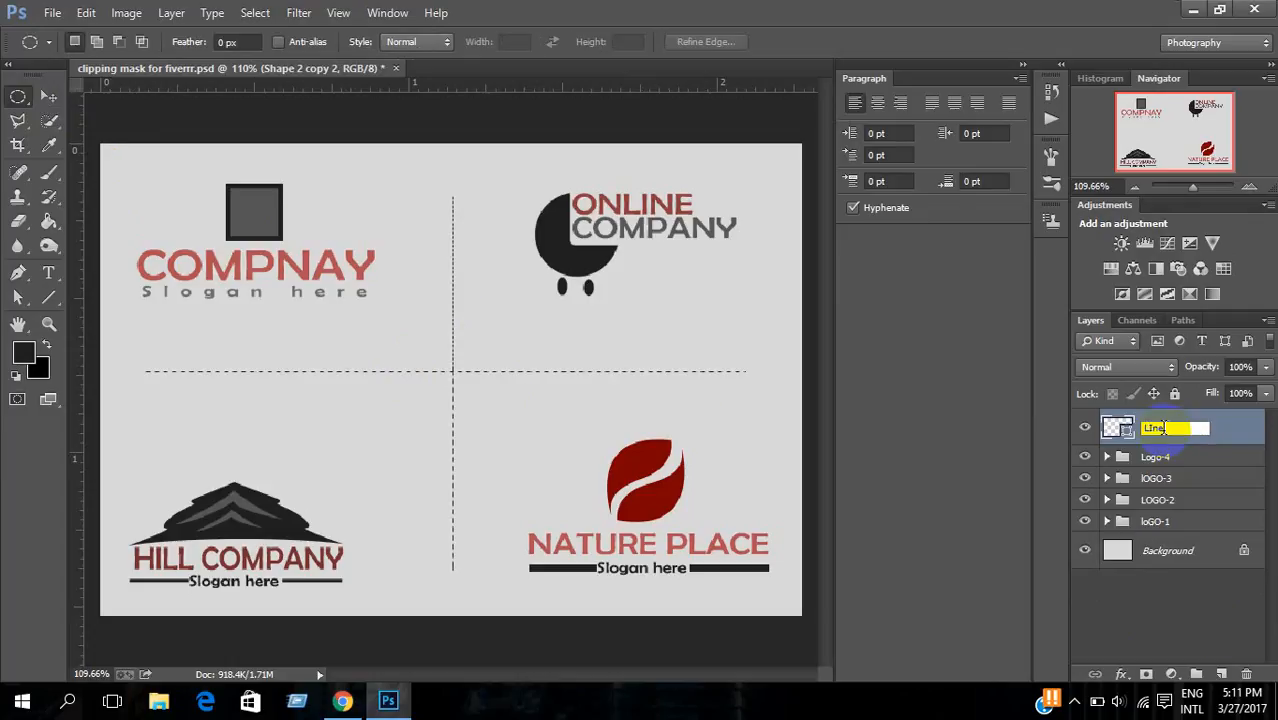
{"action": "type", "text": "LIne"}
{"action": "key", "text": "Return"}
Step: Scale down the ONLINE COMPANY logo group to about three quarters and centre it in its quarter of the canvas
{"action": "left_click", "coordinate": [1168, 522]}
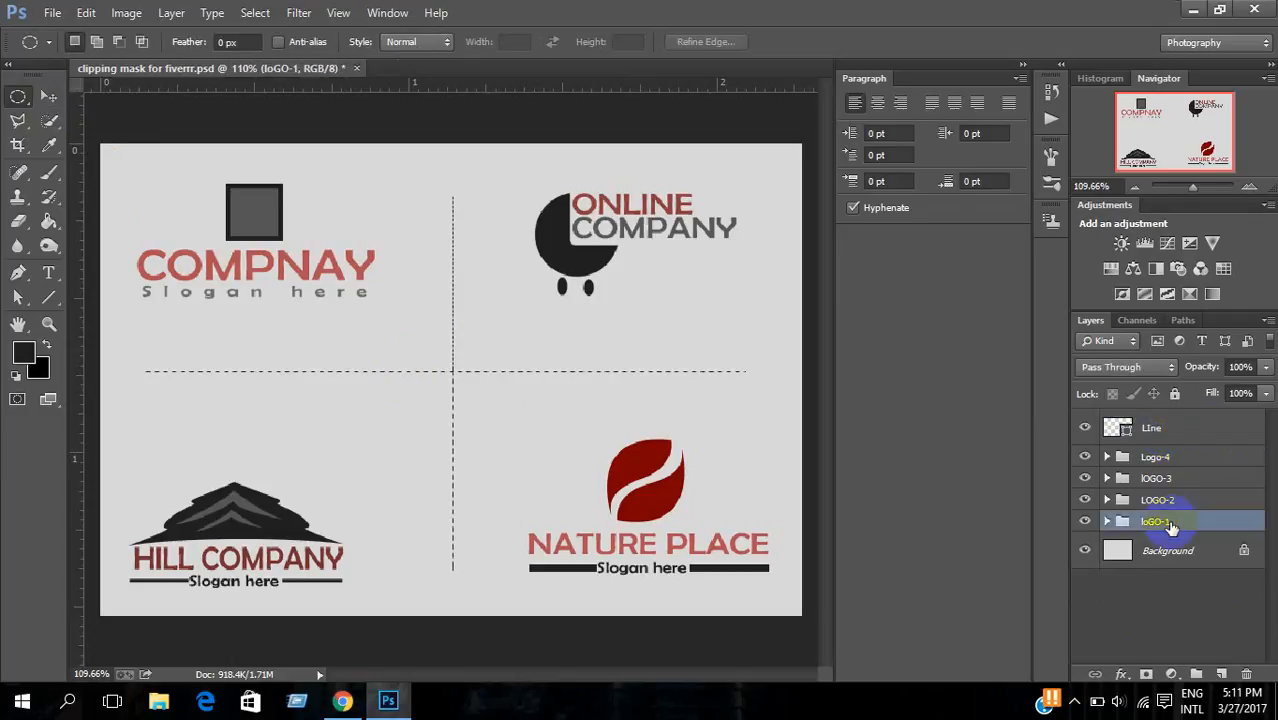
{"action": "key", "text": "ctrl+t"}
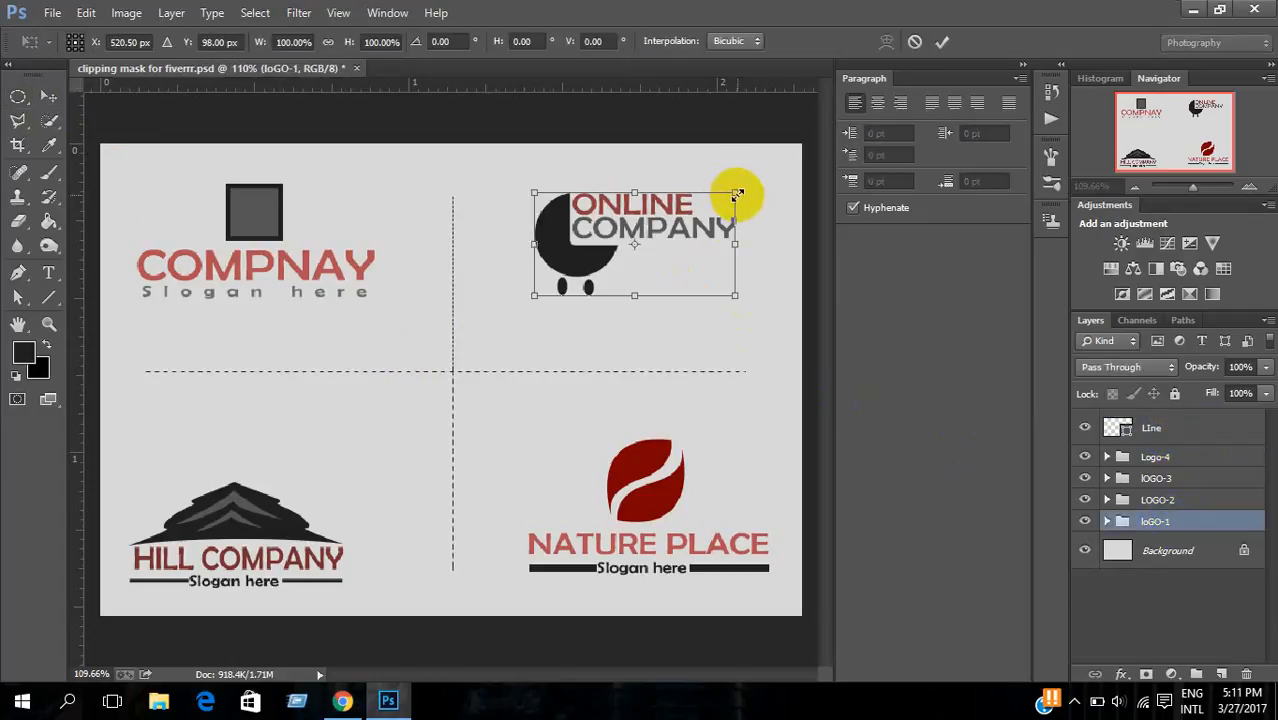
{"action": "left_click_drag", "start_coordinate": [736, 188], "coordinate": [660, 232]}
{"action": "left_click", "coordinate": [18, 96]}
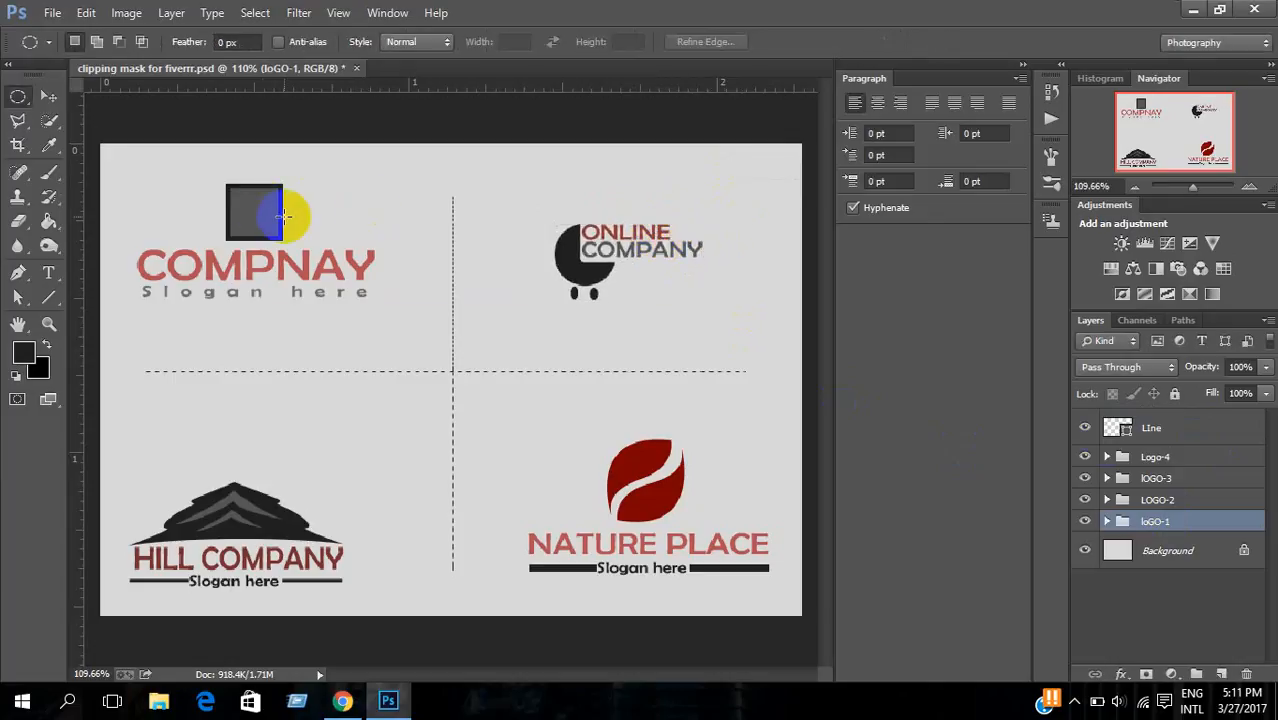
Step: Scale down the HILL COMPANY logo group to about 70% and move it up towards the centre of its quarter
{"action": "left_click", "coordinate": [1177, 501]}
{"action": "key", "text": "ctrl+t"}
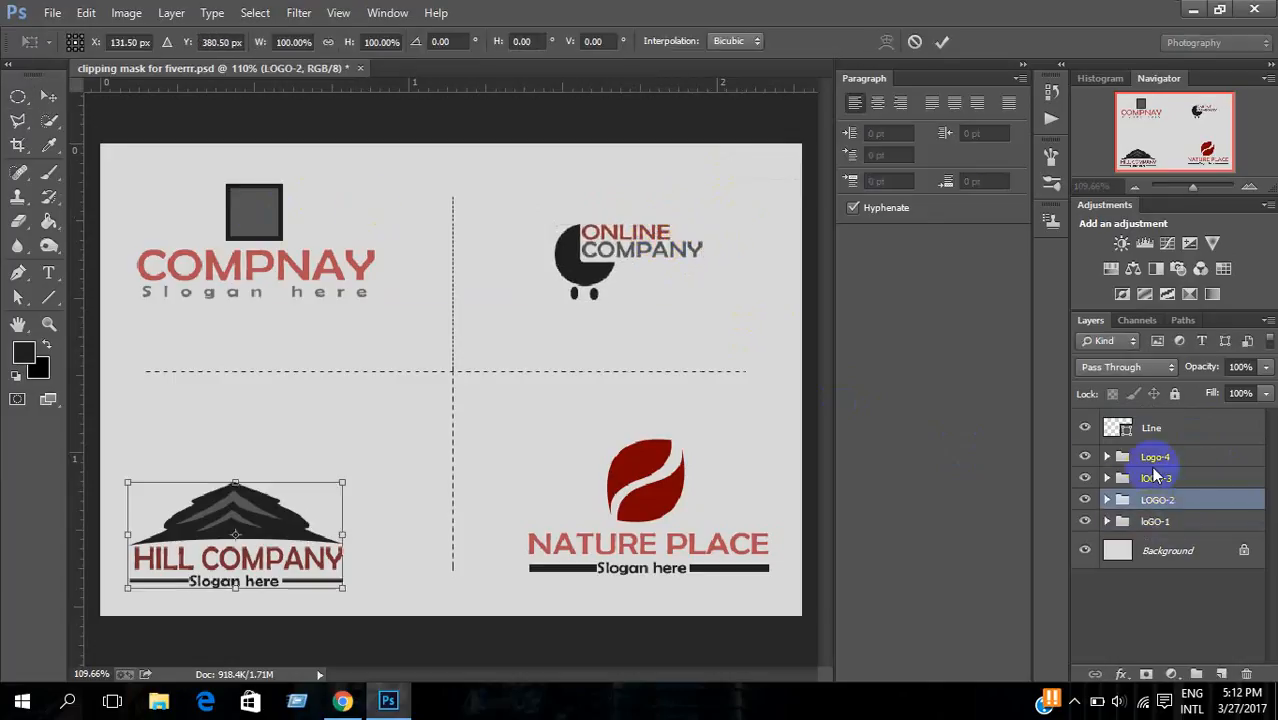
{"action": "left_click_drag", "start_coordinate": [343, 485], "coordinate": [277, 480]}
{"action": "key", "text": "Return"}
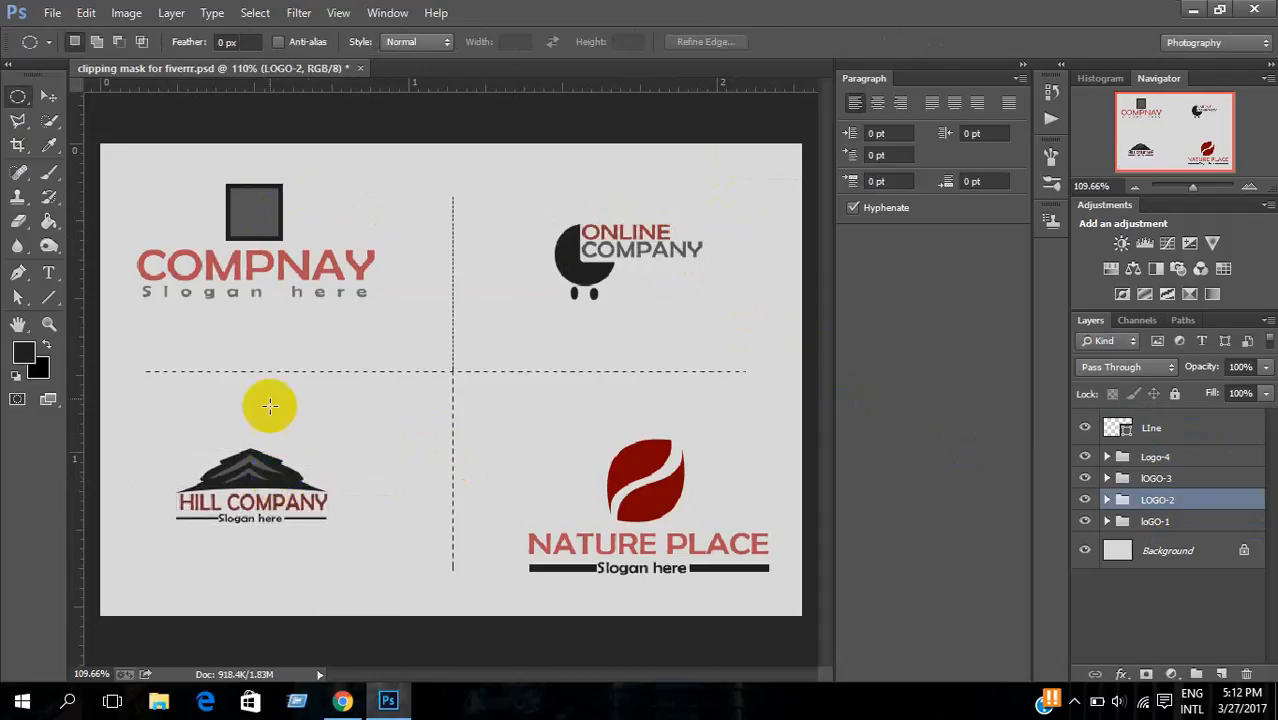
Step: Scale the COMPNAY logo group to about 68% and position it near X 175.5 px, Y 121 px
{"action": "left_click", "coordinate": [1197, 480]}
{"action": "key", "text": "ctrl+t"}
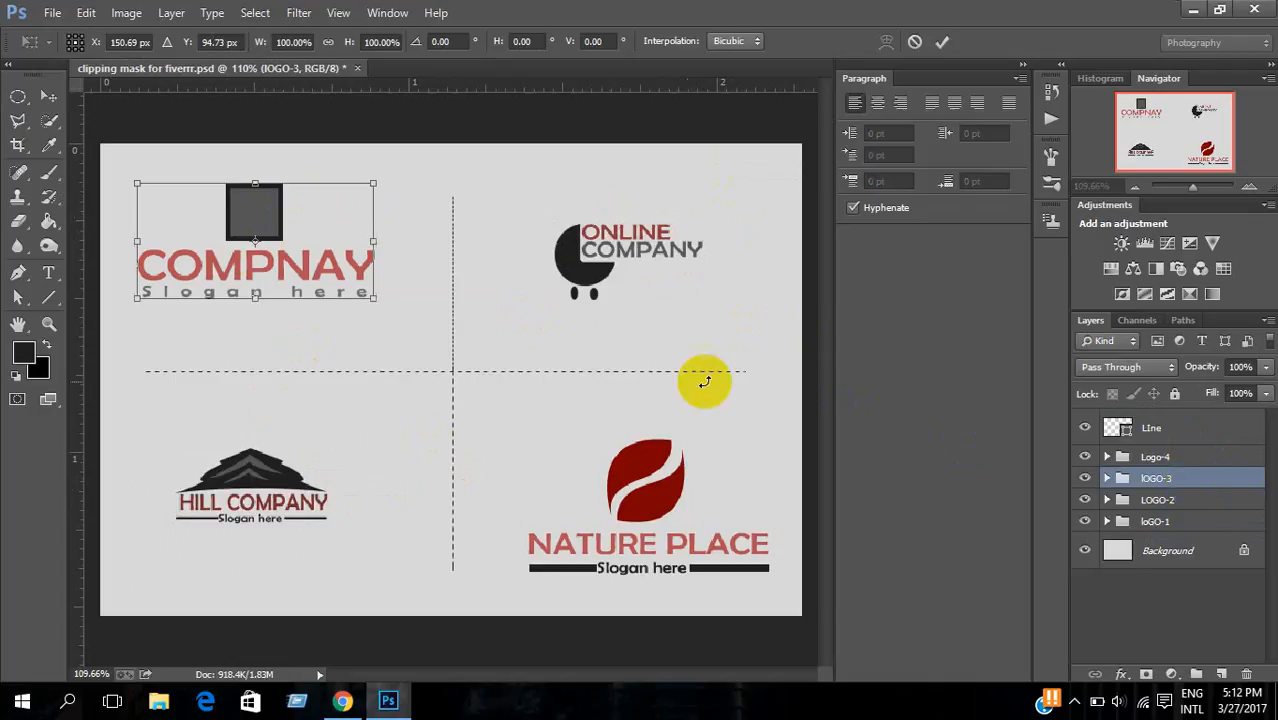
{"action": "left_click_drag", "start_coordinate": [374, 183], "coordinate": [290, 238]}
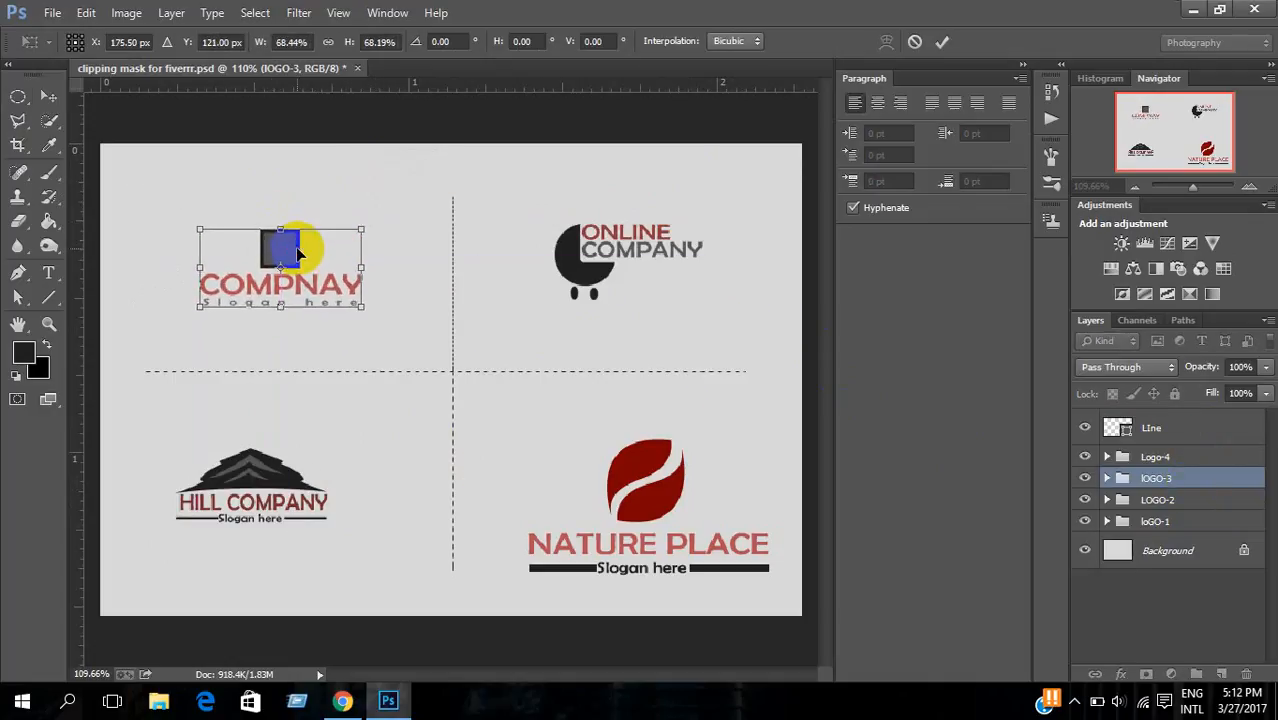
{"action": "key", "text": "Return"}
Step: Scale down the NATURE PLACE logo group to about three quarters and move it up and left within its quarter
{"action": "left_click", "coordinate": [1190, 458]}
{"action": "key", "text": "ctrl+t"}
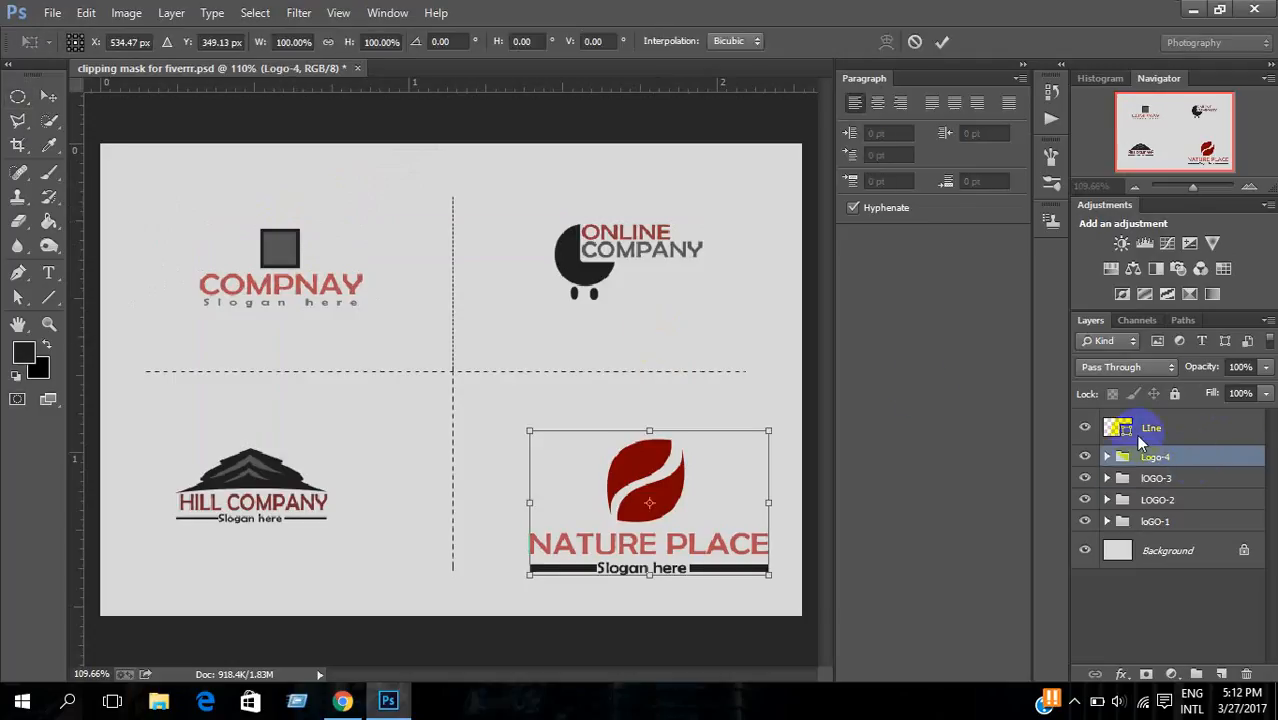
{"action": "left_click_drag", "start_coordinate": [768, 430], "coordinate": [740, 450]}
{"action": "left_click_drag", "start_coordinate": [687, 503], "coordinate": [667, 472]}
{"action": "key", "text": "Return"}
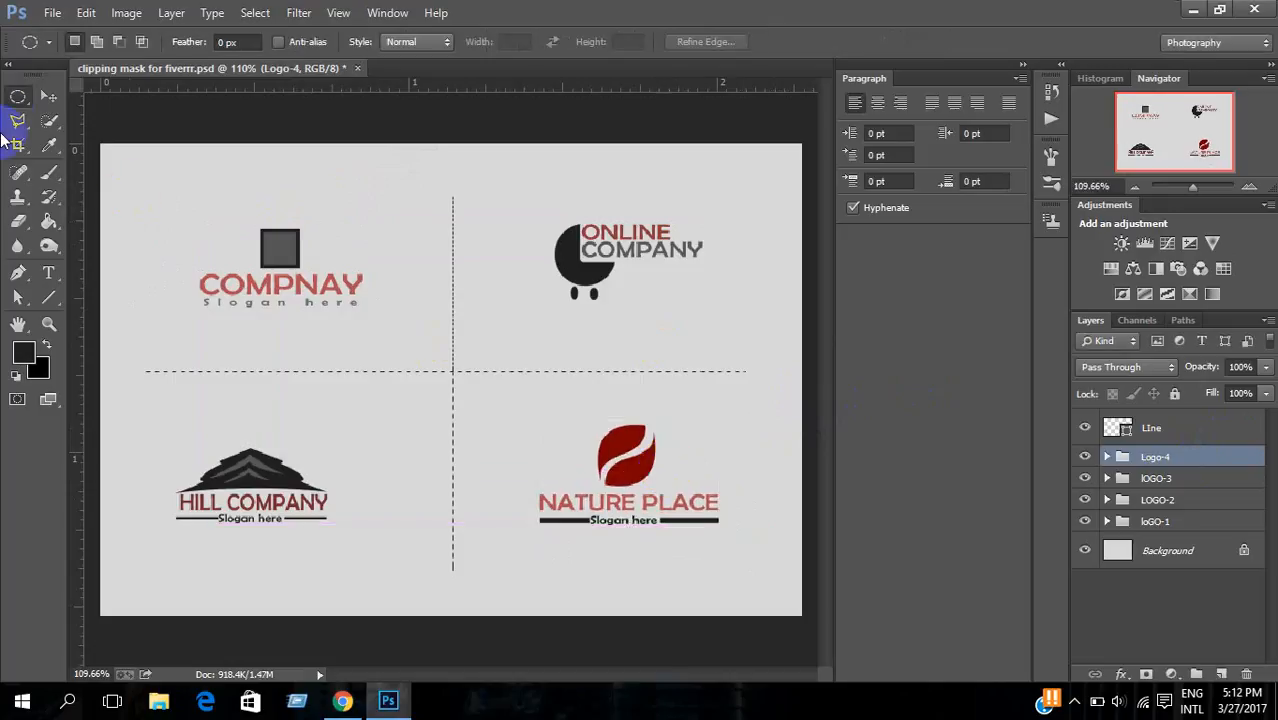
Step: Hide the tools and panels to view the whole four-logo layout
{"action": "left_click", "coordinate": [171, 177]}
{"action": "key", "text": "Tab"}
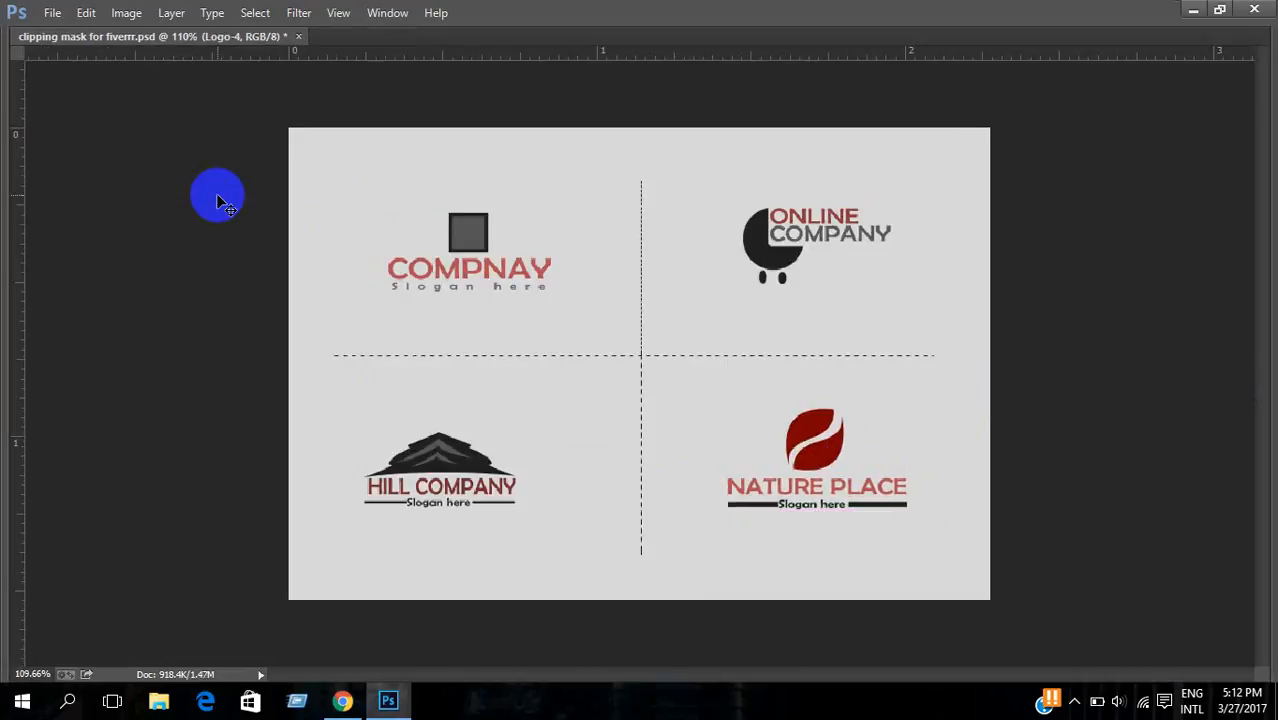
Step: Draw a circle about 254 px across near the middle of the blank Untitled-1 canvas
{"action": "key", "text": "ctrl+plus"}
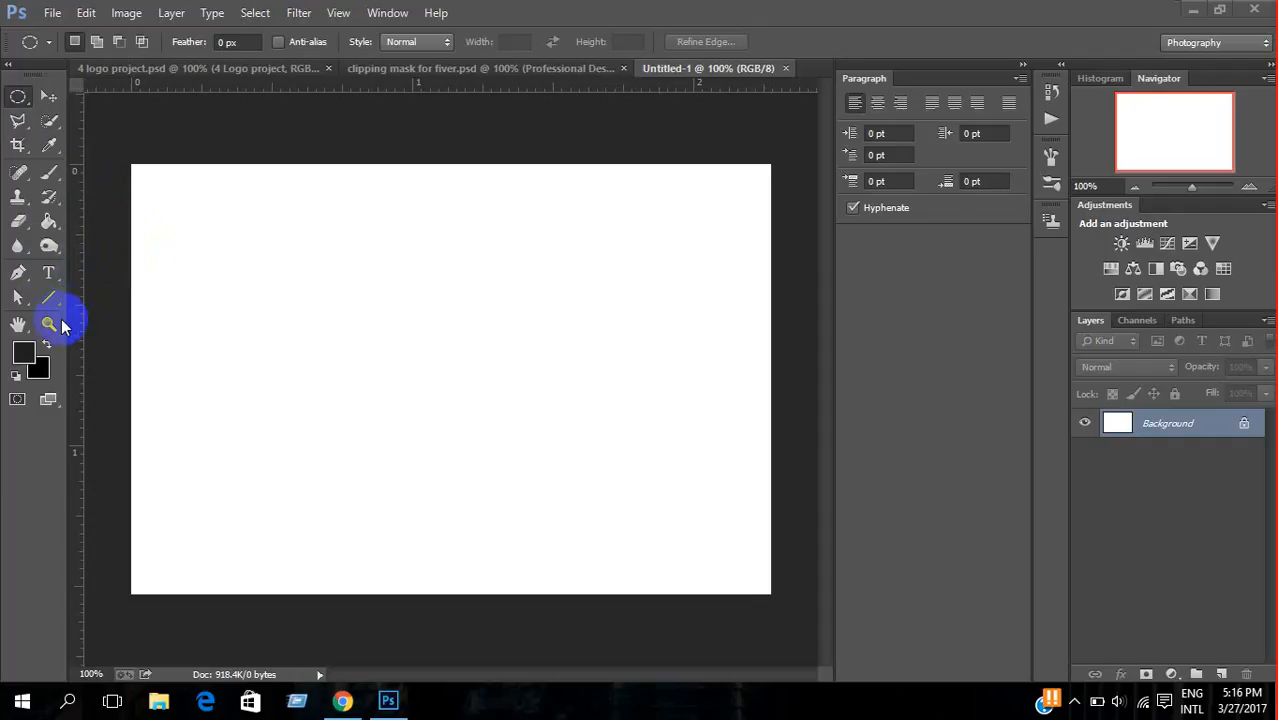
{"action": "left_click_drag", "start_coordinate": [53, 300], "coordinate": [150, 342]}
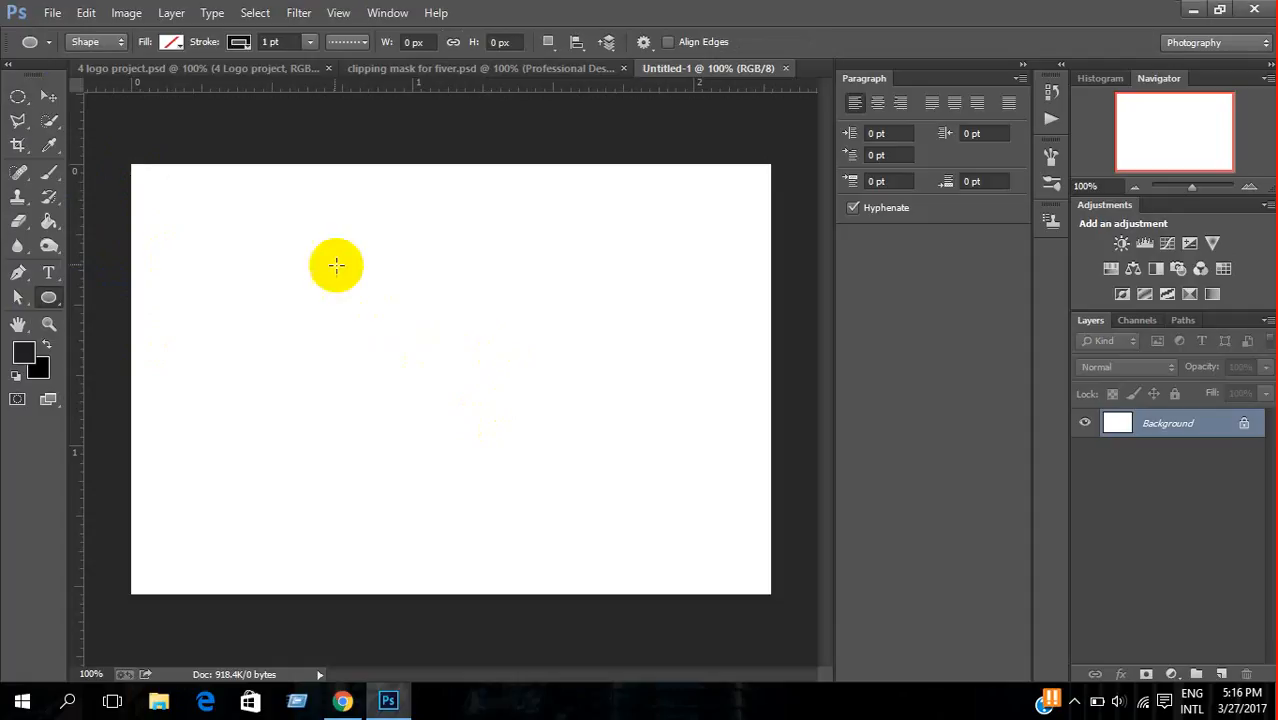
{"action": "left_click_drag", "start_coordinate": [336, 265], "coordinate": [551, 505]}
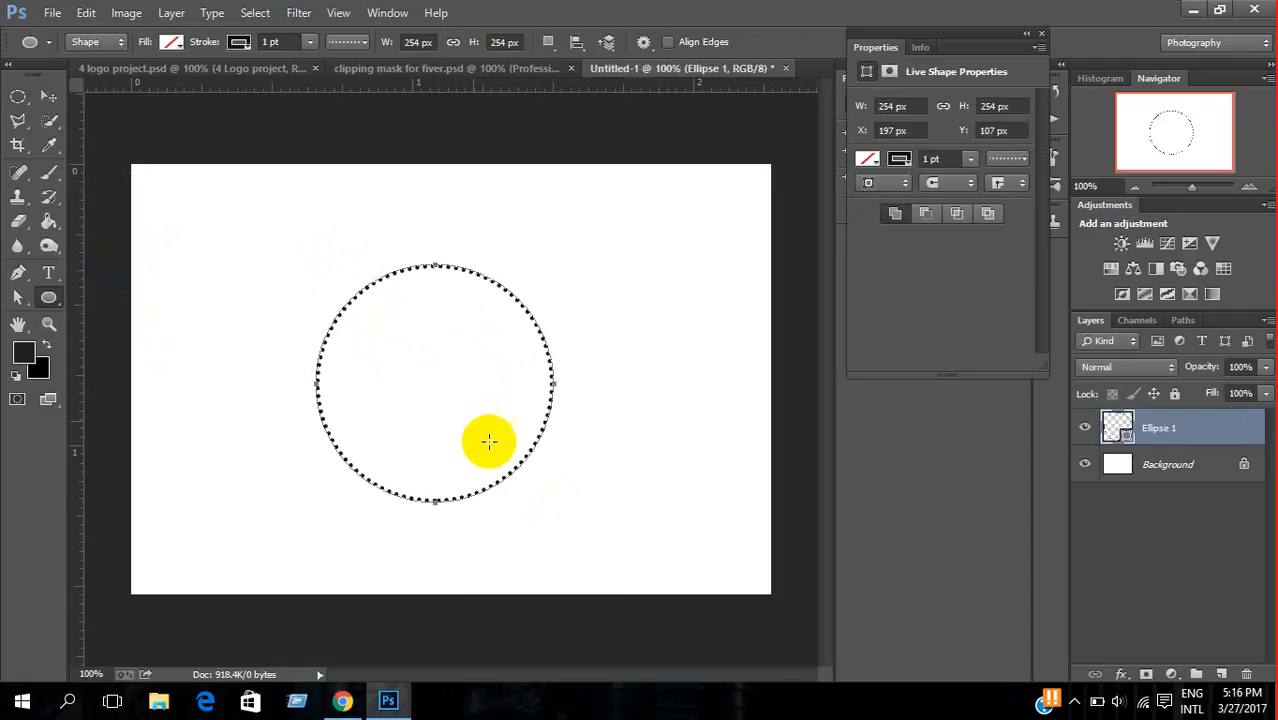
Step: Set the circle's stroke to a solid line and check that its fill is none
{"action": "left_click", "coordinate": [343, 44]}
{"action": "left_click", "coordinate": [352, 90]}
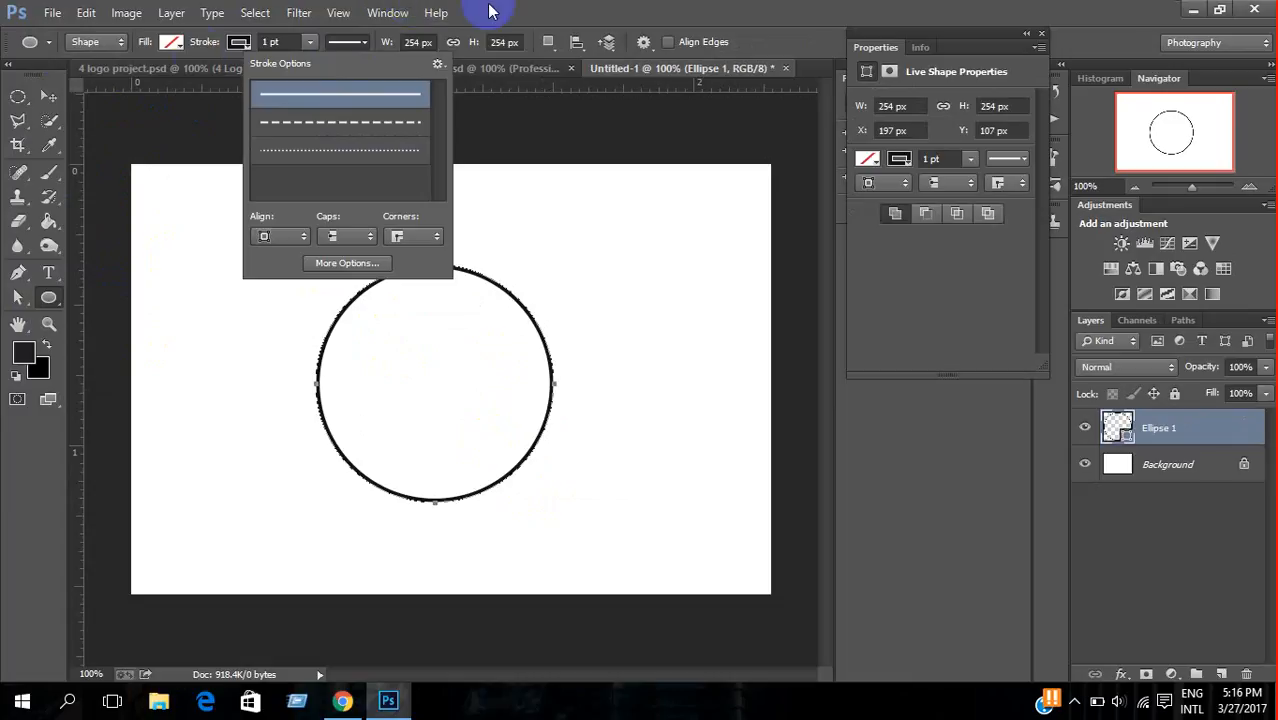
{"action": "left_click", "coordinate": [608, 10]}
{"action": "left_click", "coordinate": [171, 41]}
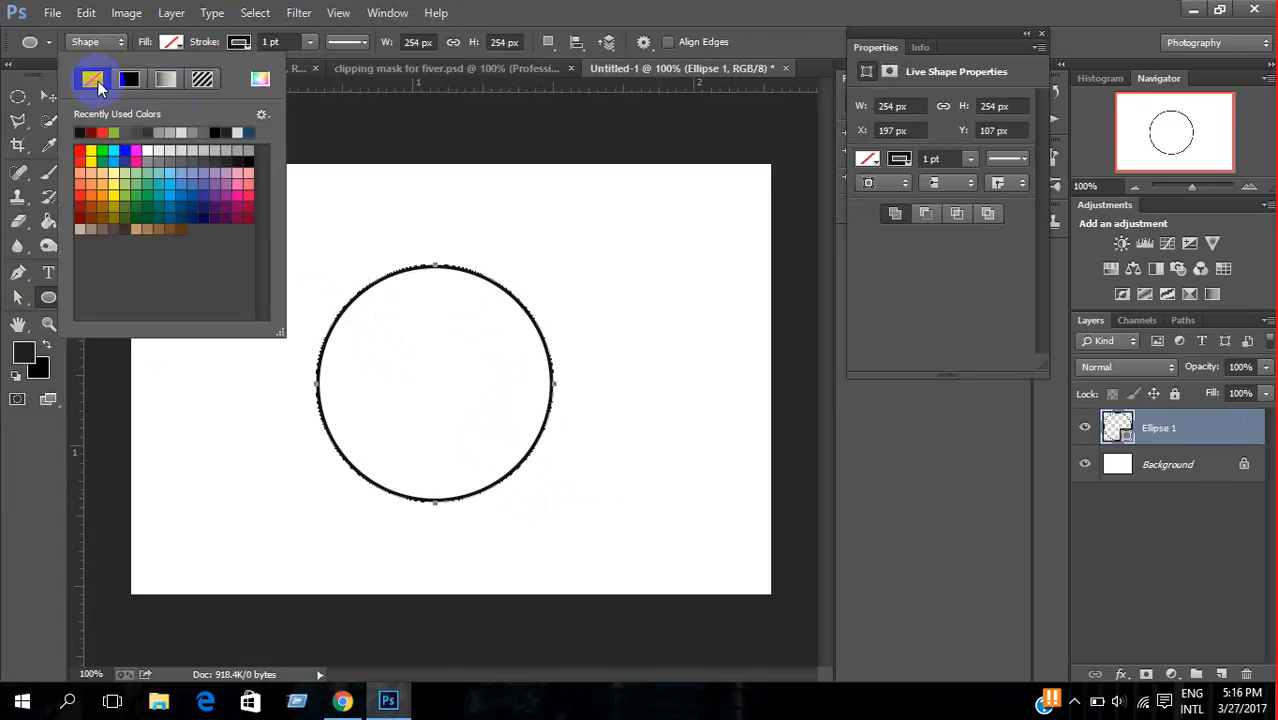
{"action": "left_click", "coordinate": [625, 10]}
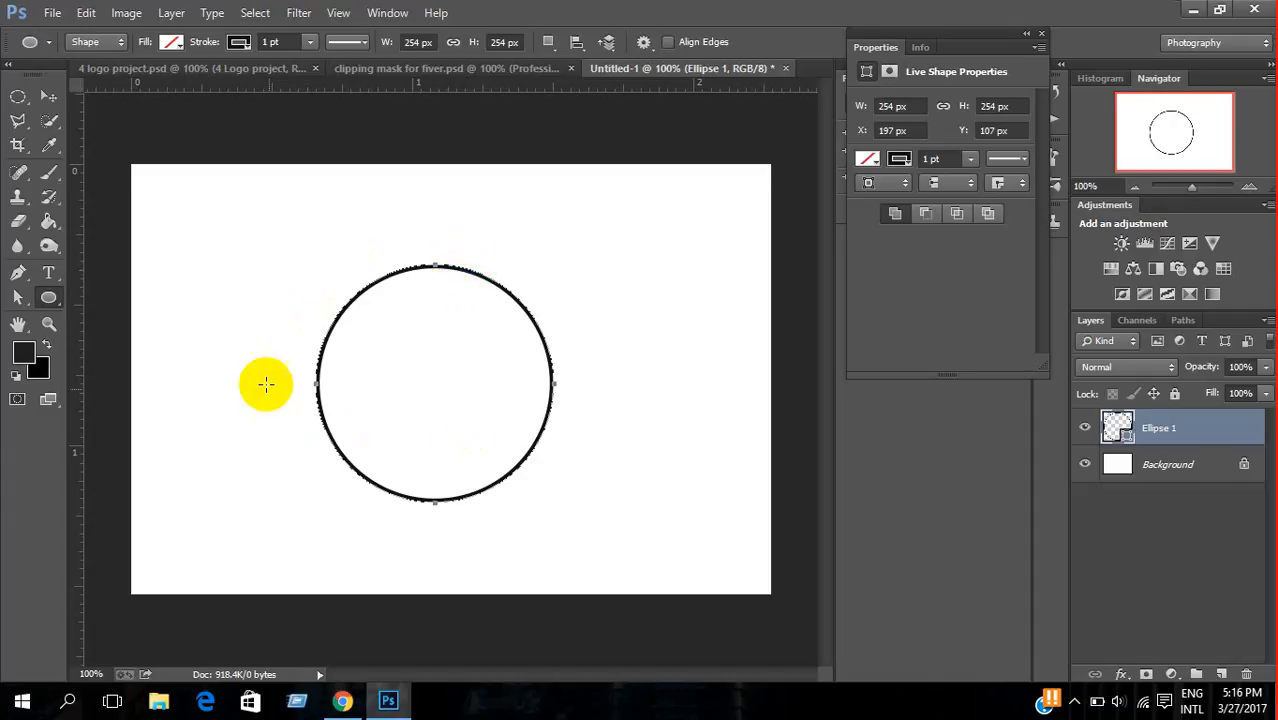
Step: Add the text LEARNING AND EARNING PROGRAM along the outside of the circle, starting near its top
{"action": "left_click", "coordinate": [62, 292]}
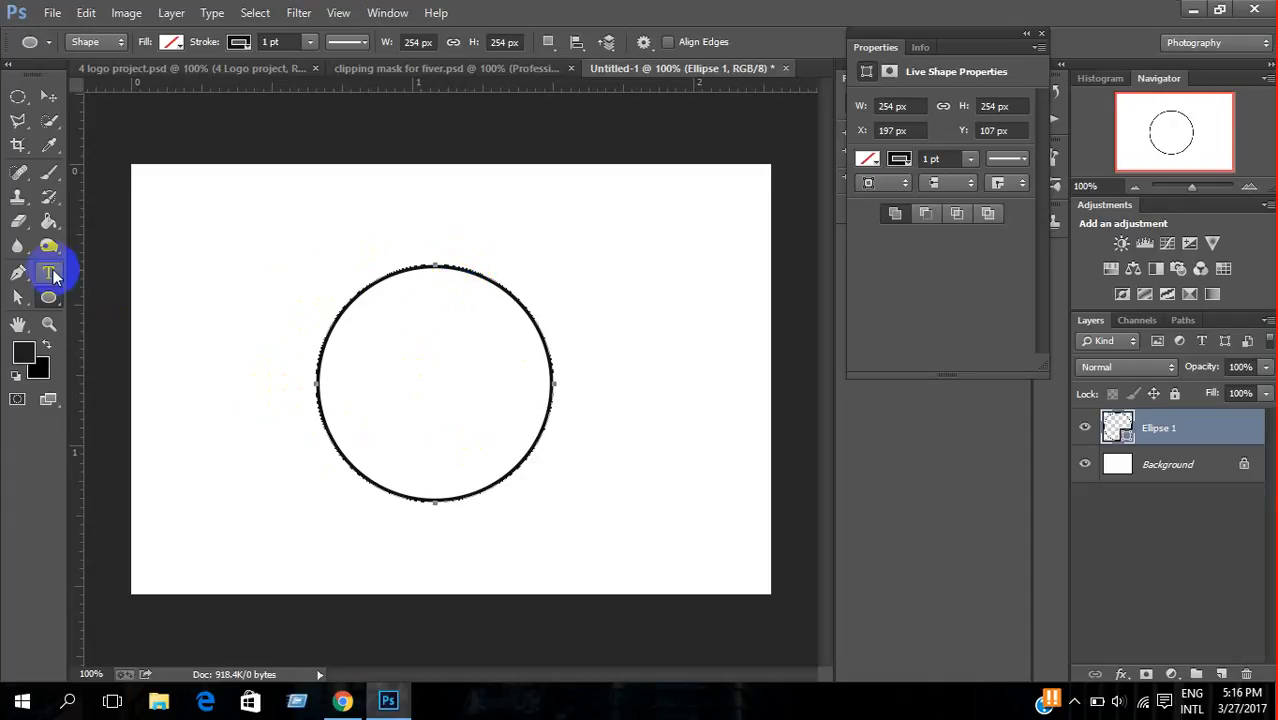
{"action": "left_click", "coordinate": [52, 275]}
{"action": "left_click_drag", "start_coordinate": [52, 275], "coordinate": [94, 267]}
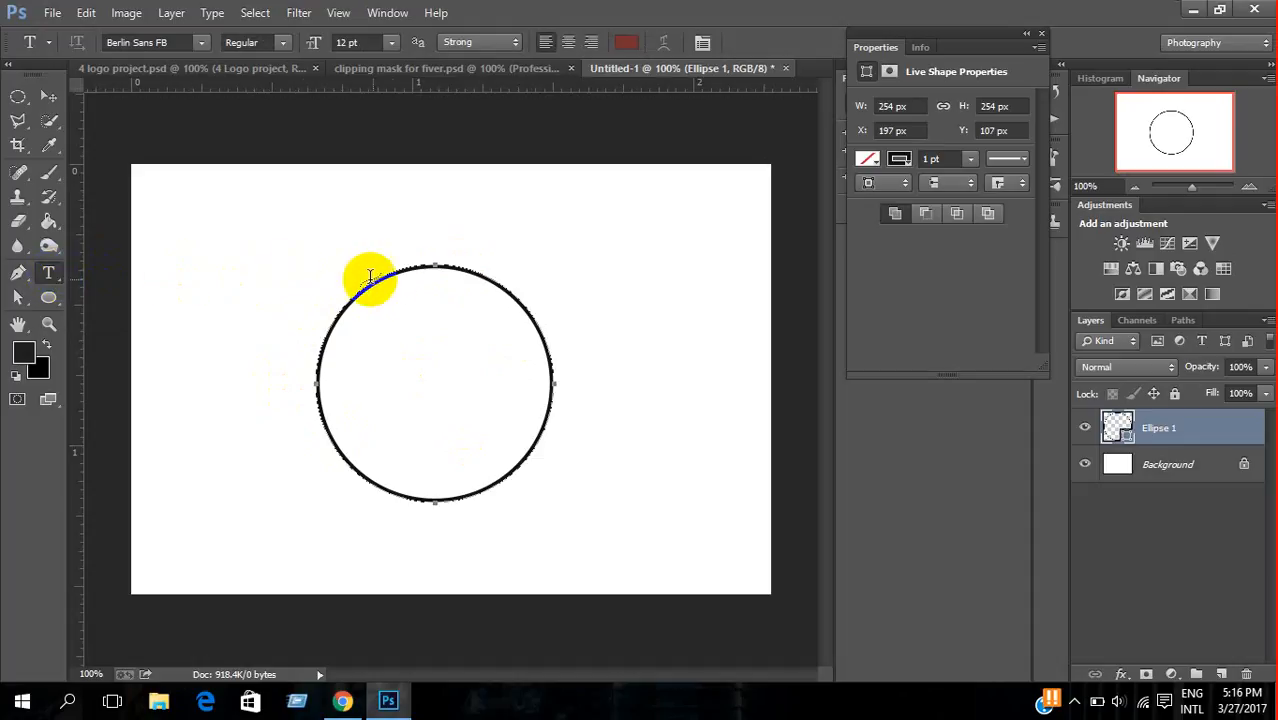
{"action": "left_click", "coordinate": [448, 265]}
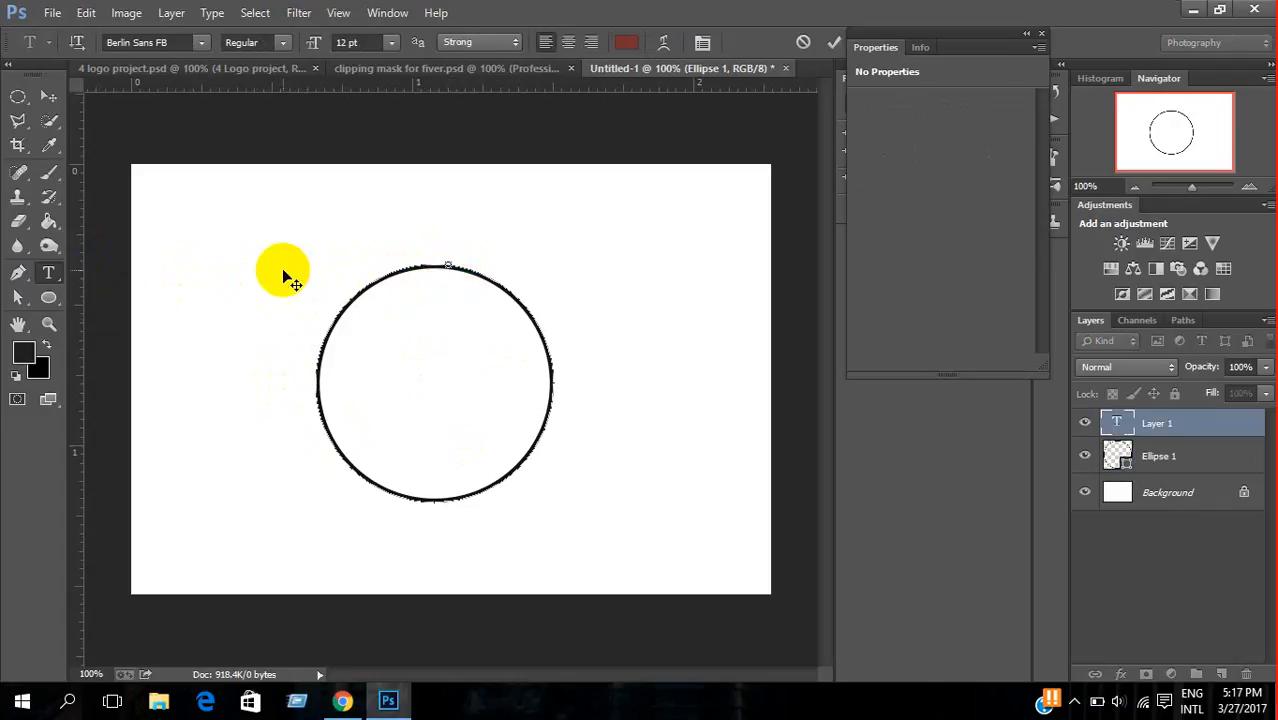
{"action": "type", "text": "LEA"}
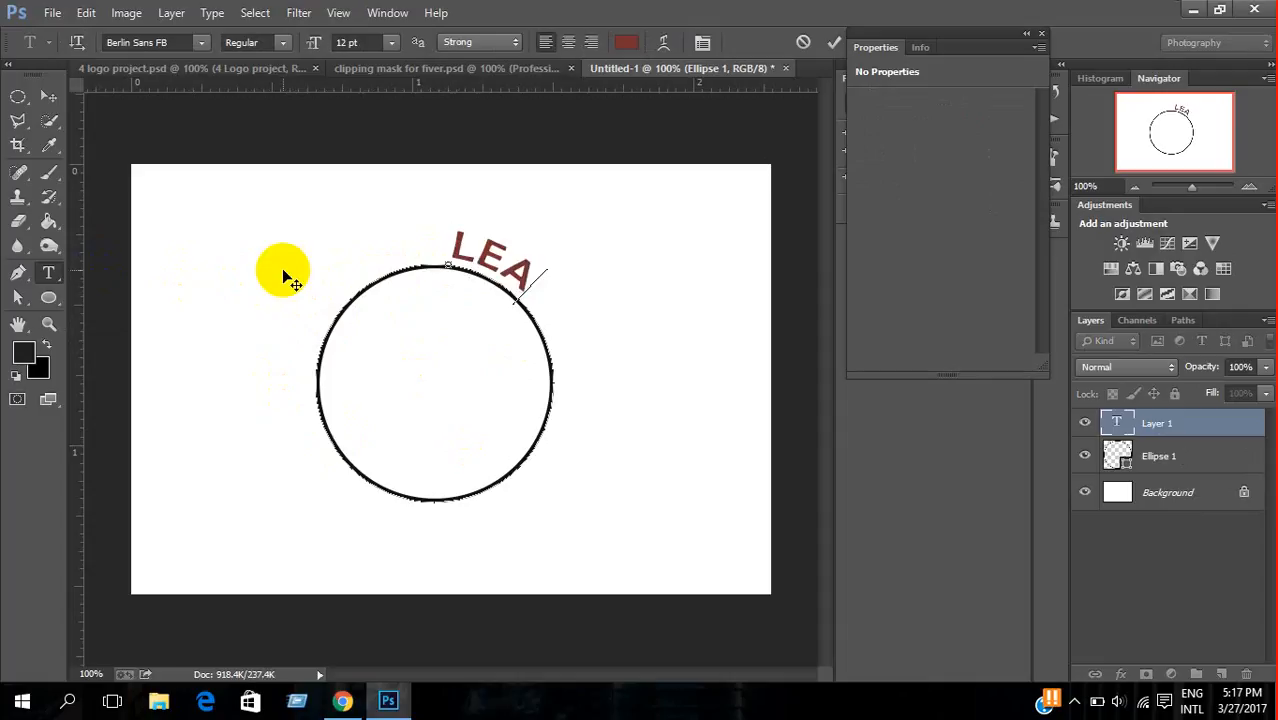
{"action": "type", "text": "RNING AND"}
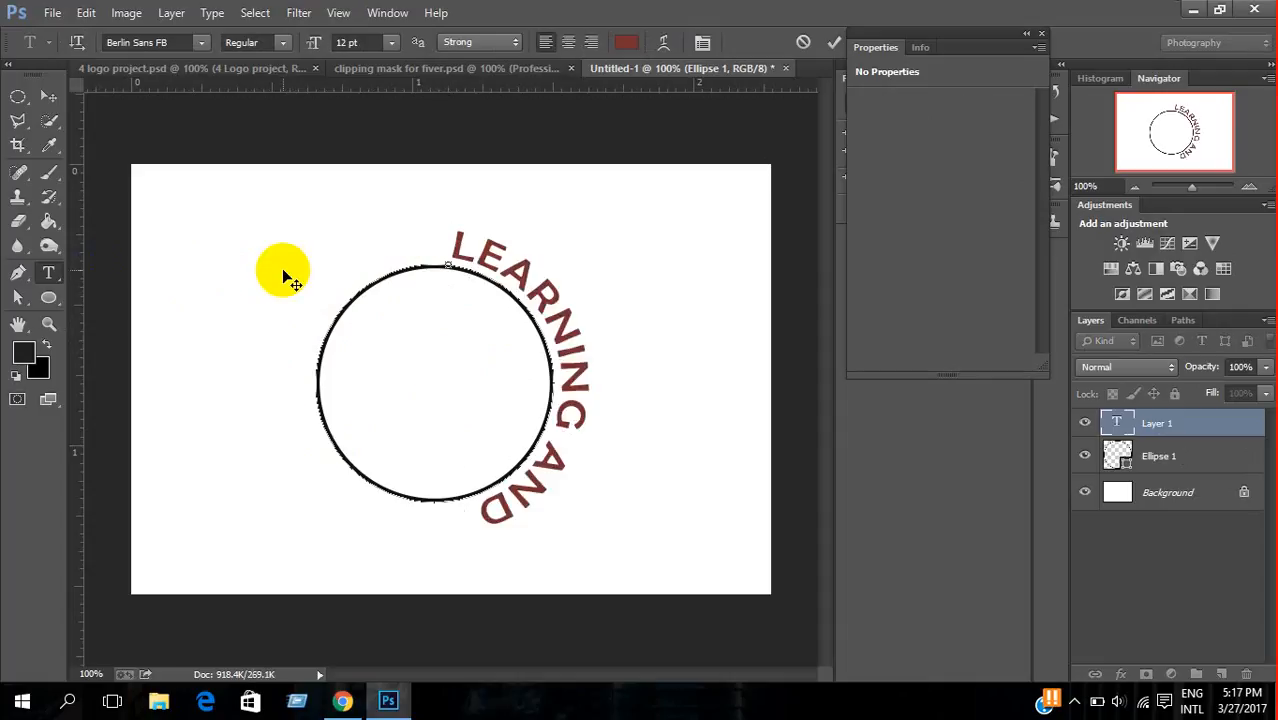
{"action": "type", "text": " EARNING"}
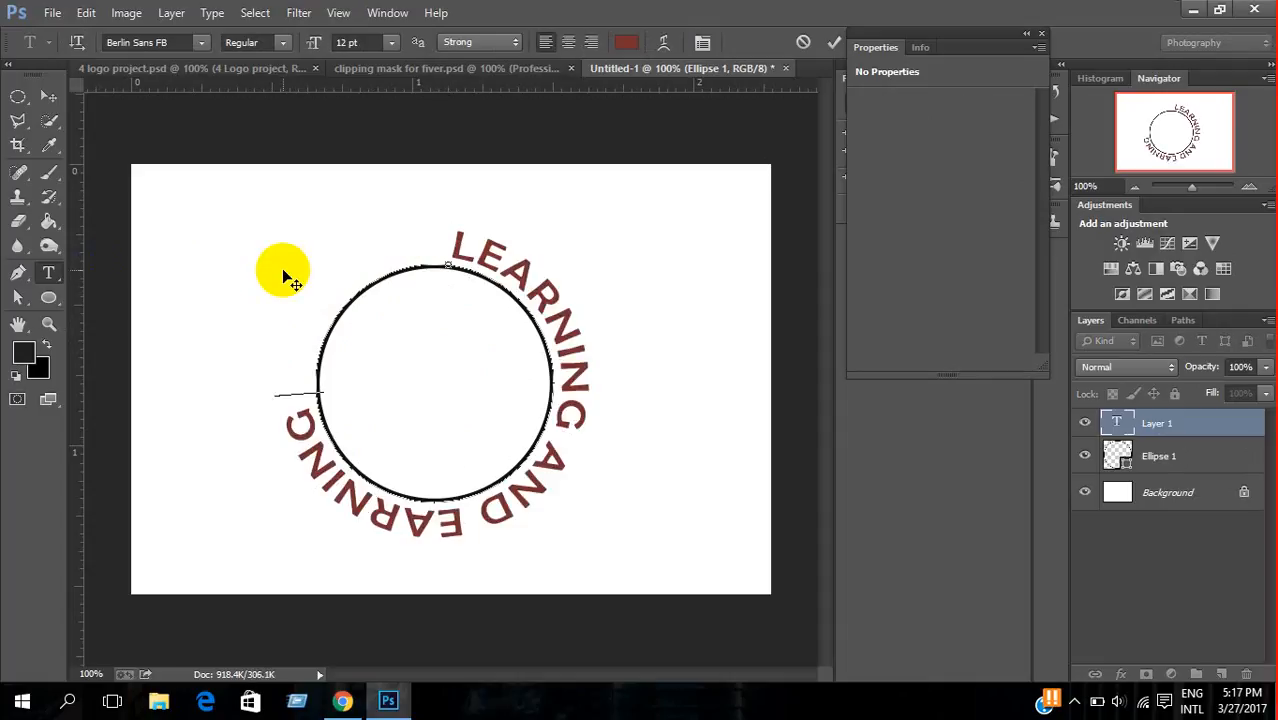
{"action": "type", "text": " PRO"}
{"action": "key", "text": "BackSpace"}
{"action": "key", "text": "BackSpace"}
{"action": "key", "text": "BackSpace"}
{"action": "key", "text": "BackSpace"}
{"action": "key", "text": "BackSpace"}
Step: Shift the start of the curved text back to the circle's top and undo the stray reshaping of its path
{"action": "left_click", "coordinate": [18, 297]}
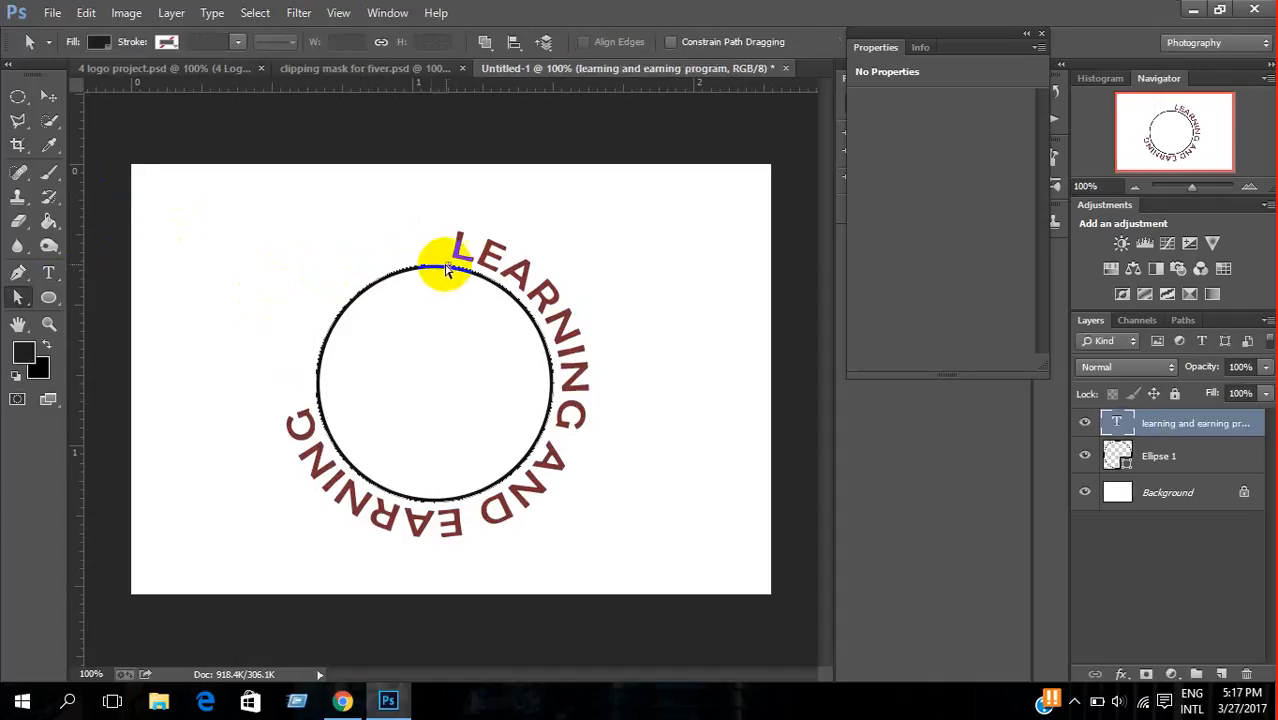
{"action": "left_click_drag", "start_coordinate": [447, 270], "coordinate": [420, 278]}
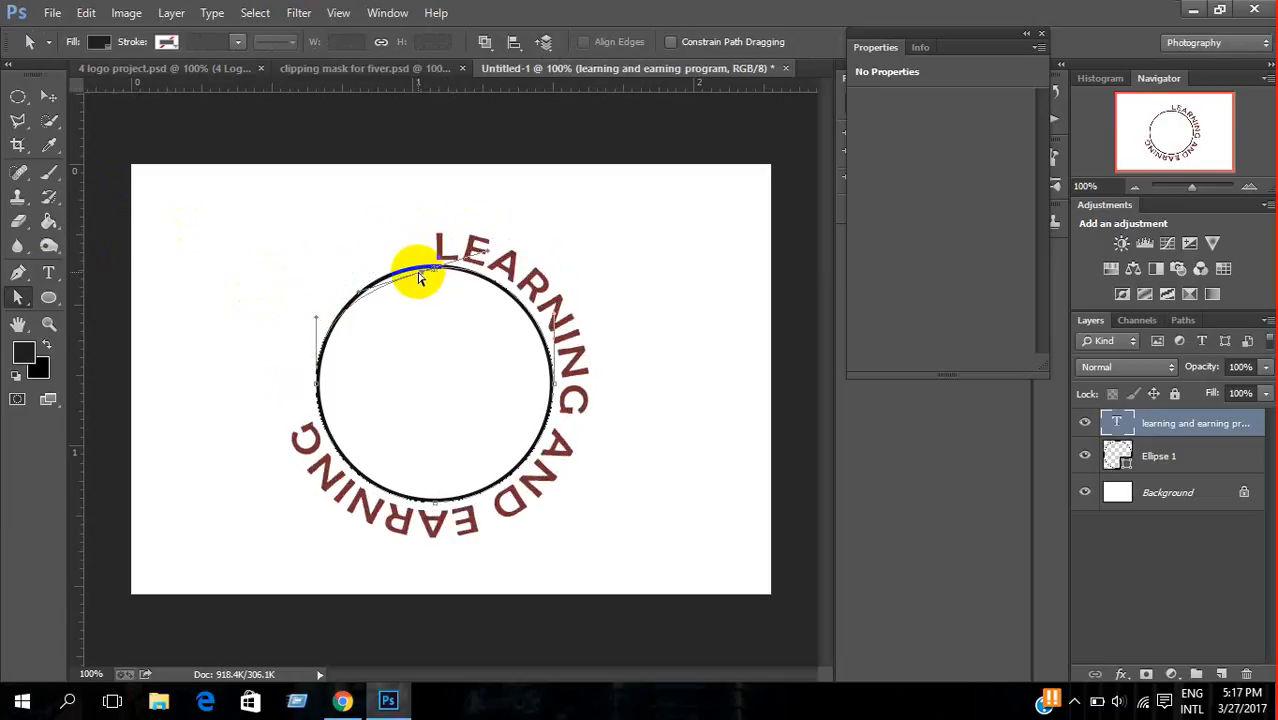
{"action": "key", "text": "ctrl+z"}
{"action": "key", "text": "ctrl+z"}
{"action": "key", "text": "ctrl+z"}
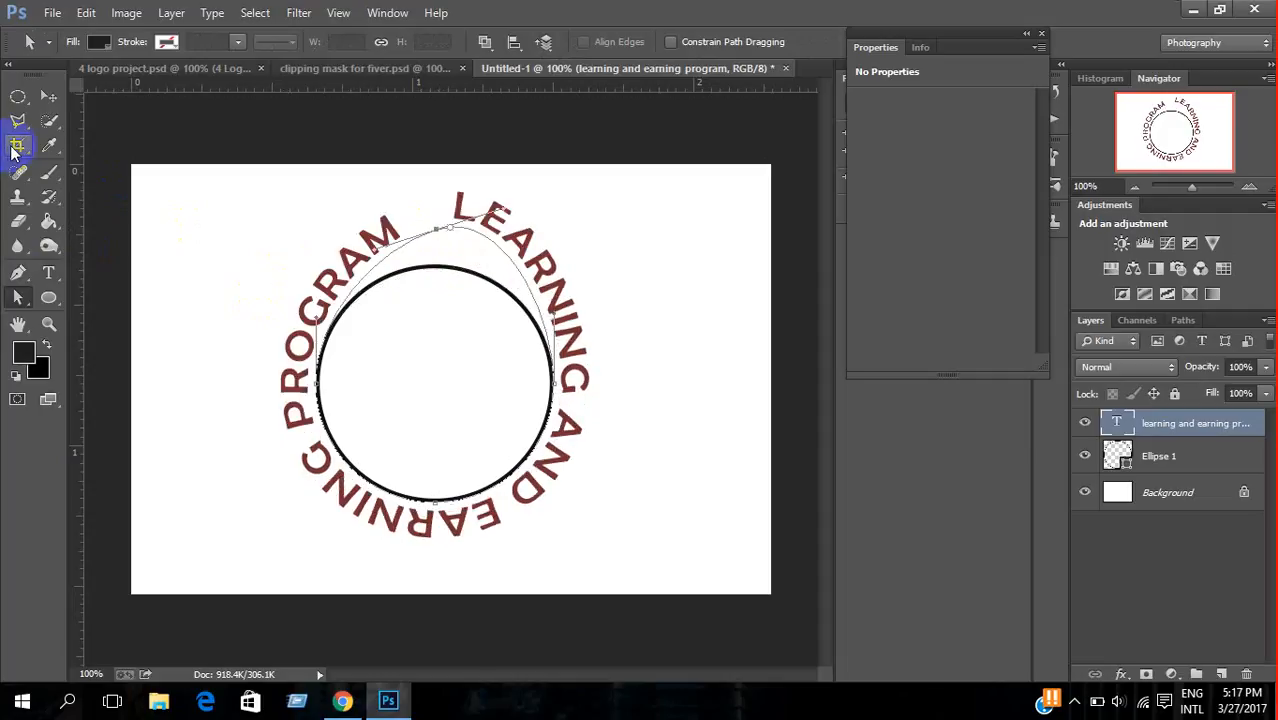
{"action": "key", "text": "ctrl+z"}
Step: Scale the curved text to about 118% around the circle and rotate it so it arches evenly over the top
{"action": "left_click", "coordinate": [48, 96]}
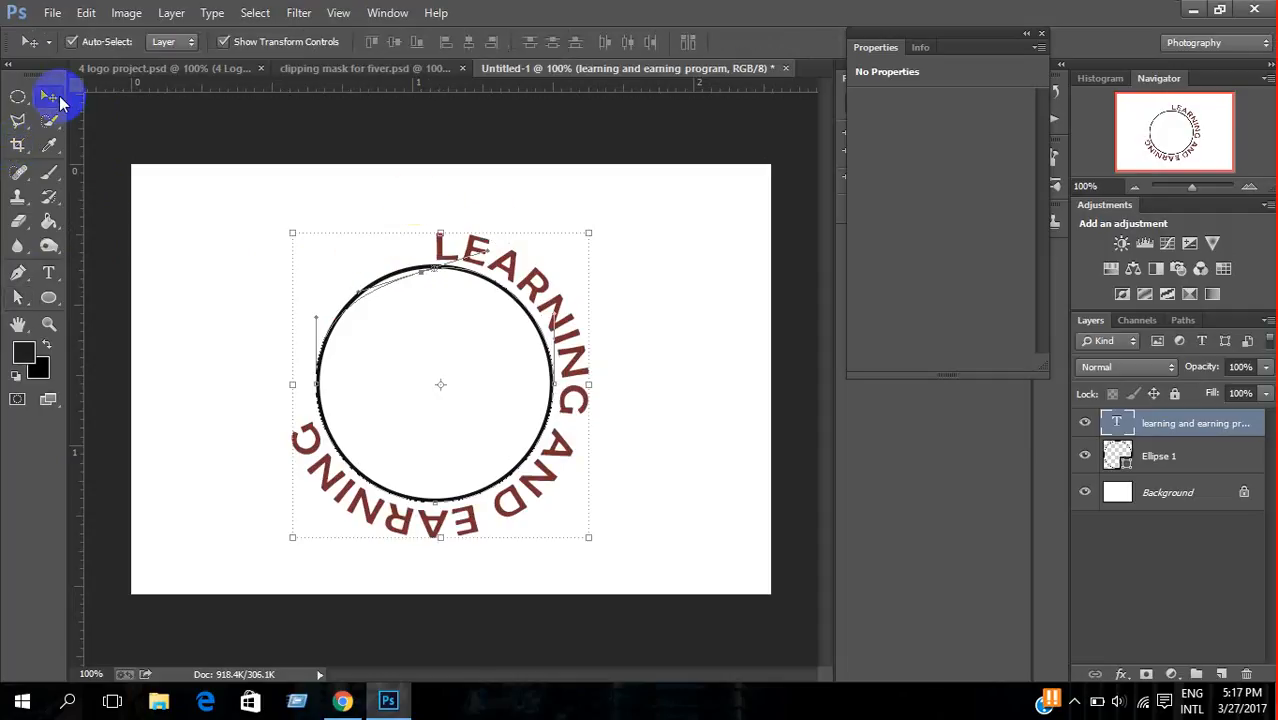
{"action": "left_click_drag", "start_coordinate": [585, 228], "coordinate": [651, 231]}
{"action": "left_click_drag", "start_coordinate": [598, 322], "coordinate": [585, 248]}
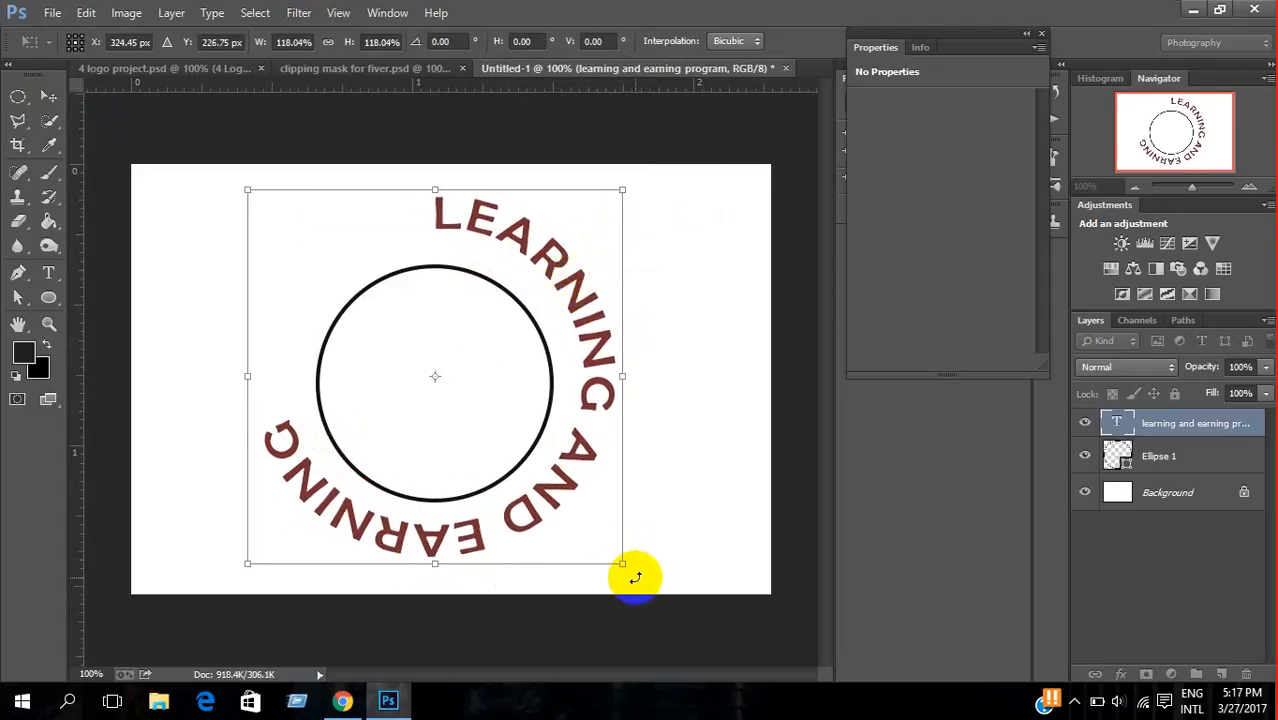
{"action": "left_click_drag", "start_coordinate": [642, 573], "coordinate": [465, 173]}
{"action": "key", "text": "Return"}
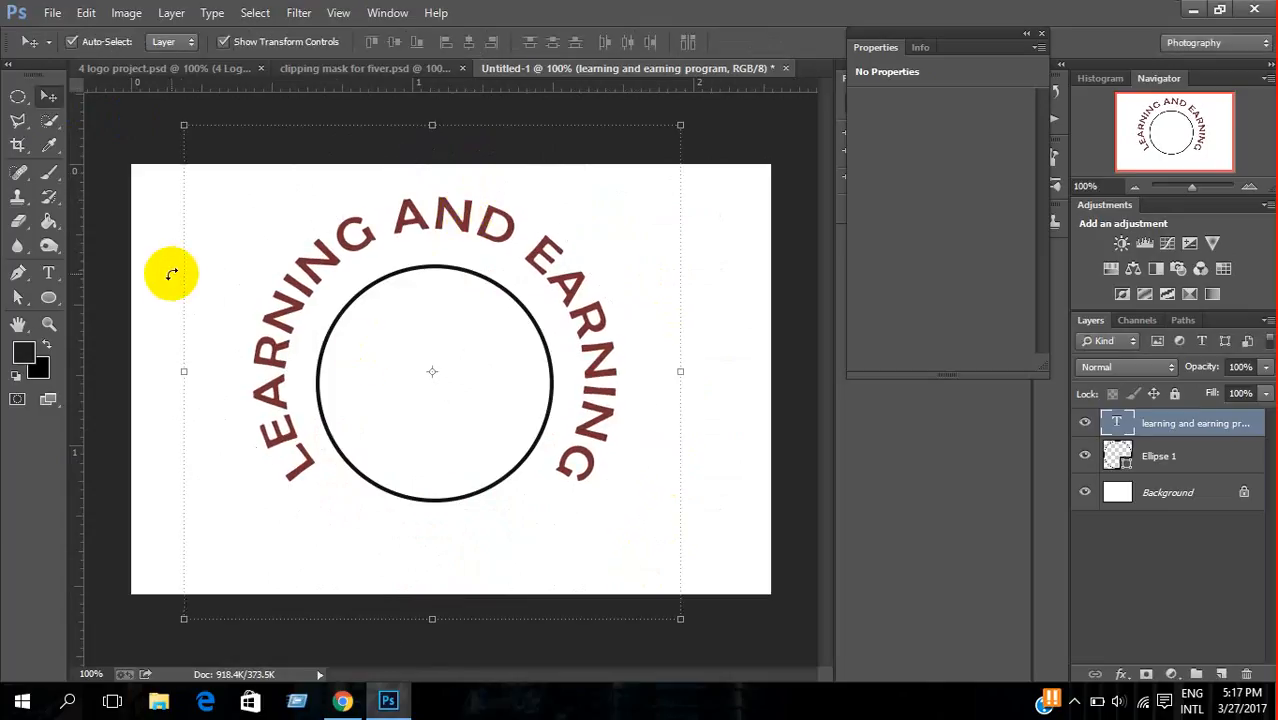
Step: Copy the red leaf shape of the NATURE PLACE logo from 4 logo project.psd into the circle in Untitled-1
{"action": "left_click", "coordinate": [18, 98]}
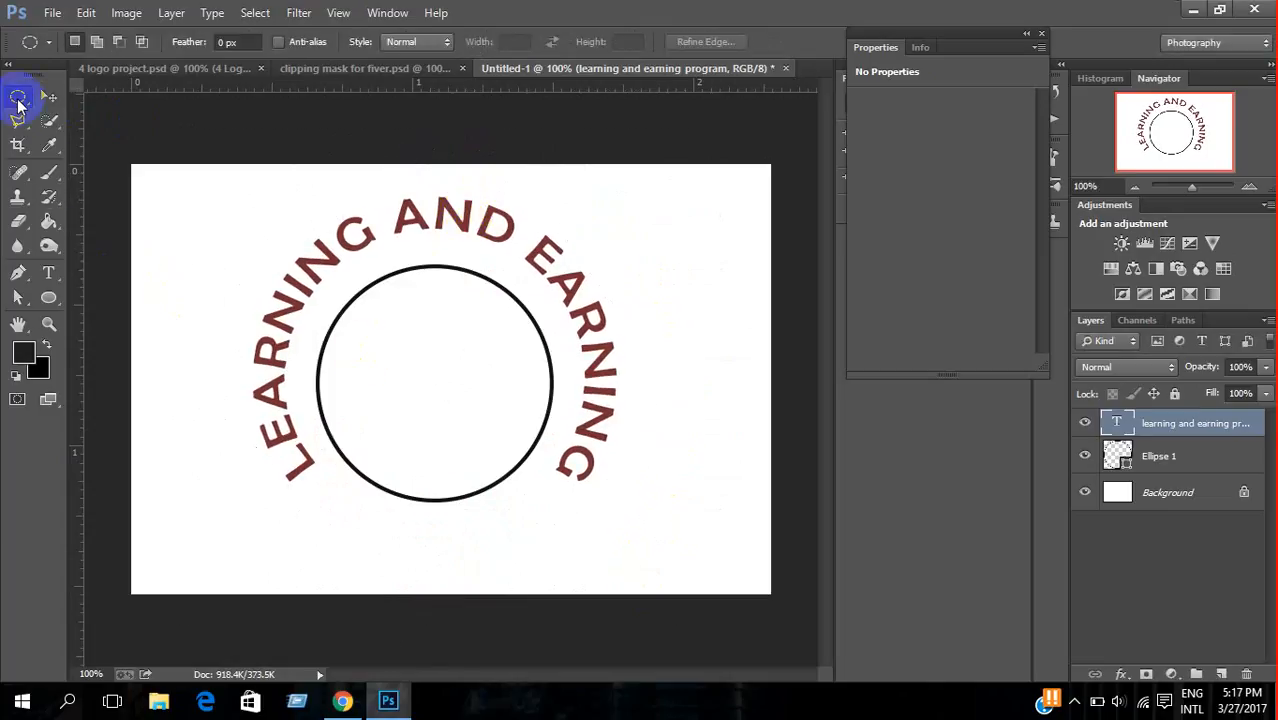
{"action": "left_click", "coordinate": [364, 72]}
{"action": "left_click", "coordinate": [177, 70]}
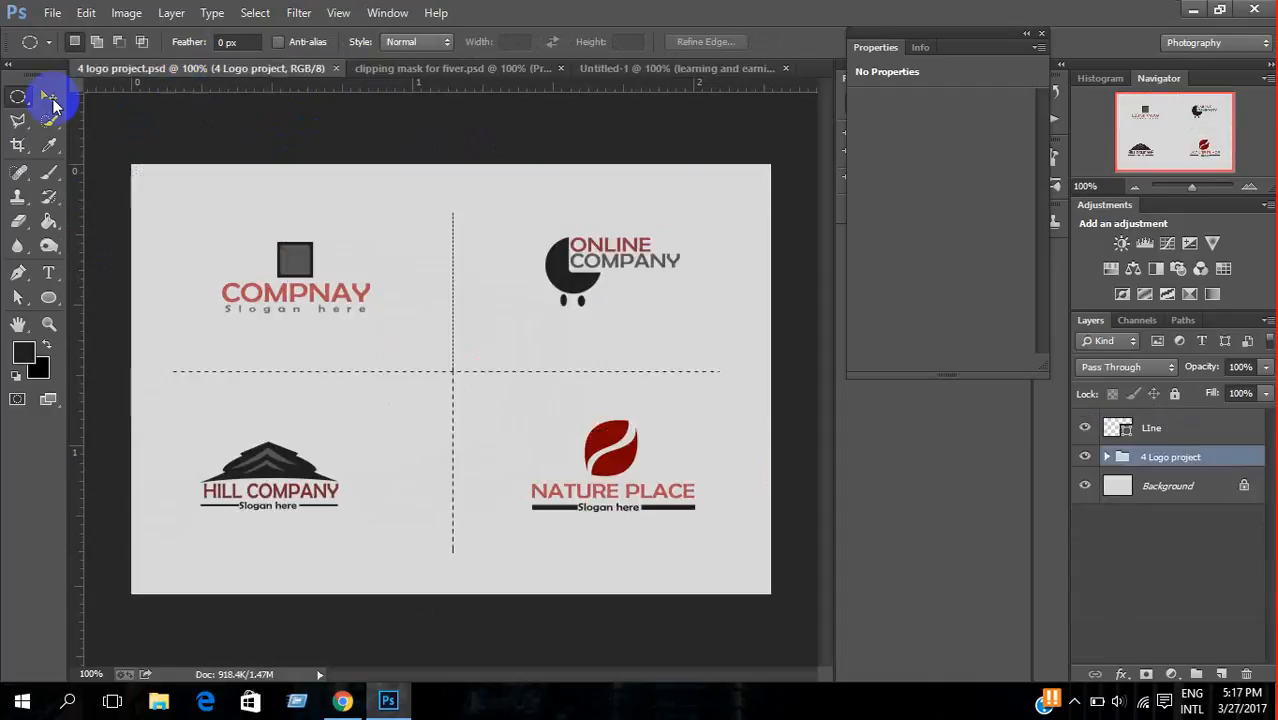
{"action": "left_click", "coordinate": [48, 96]}
{"action": "left_click", "coordinate": [612, 446]}
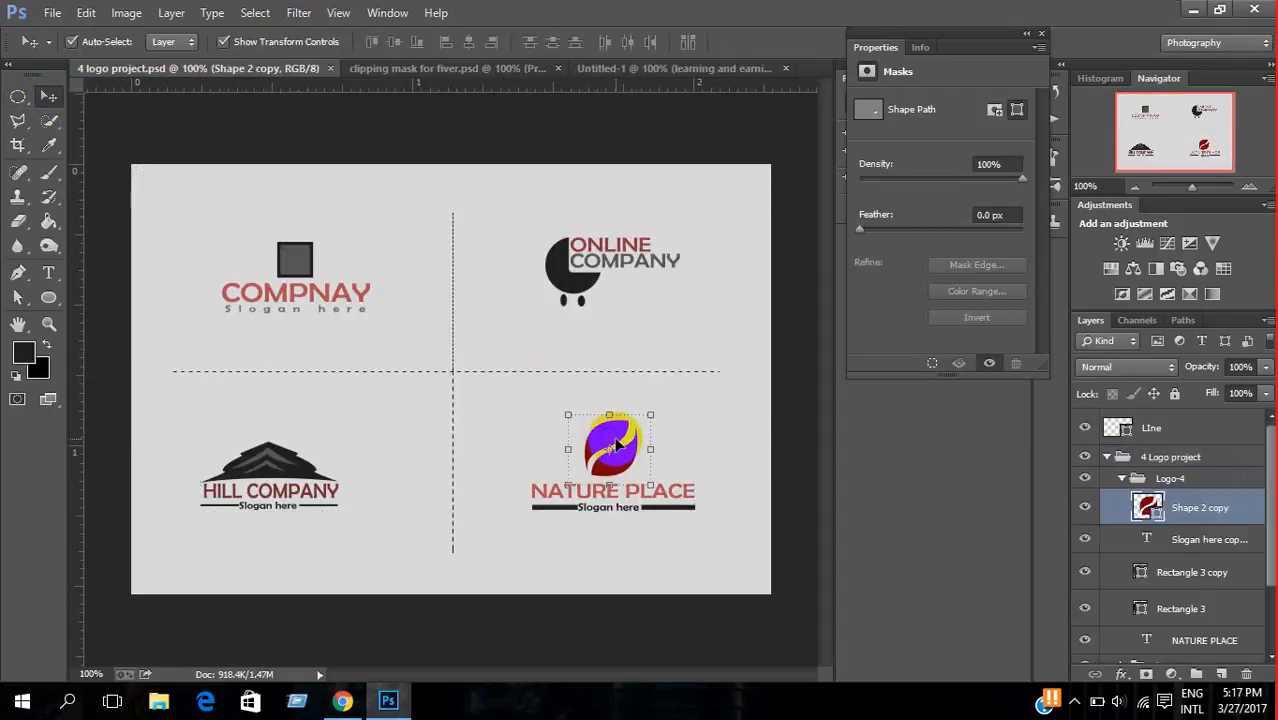
{"action": "left_click_drag", "start_coordinate": [617, 445], "coordinate": [433, 406]}
Step: Enlarge the leaf shape to nearly double its size and centre it inside the circle
{"action": "left_click", "coordinate": [1175, 437]}
{"action": "key", "text": "ctrl+t"}
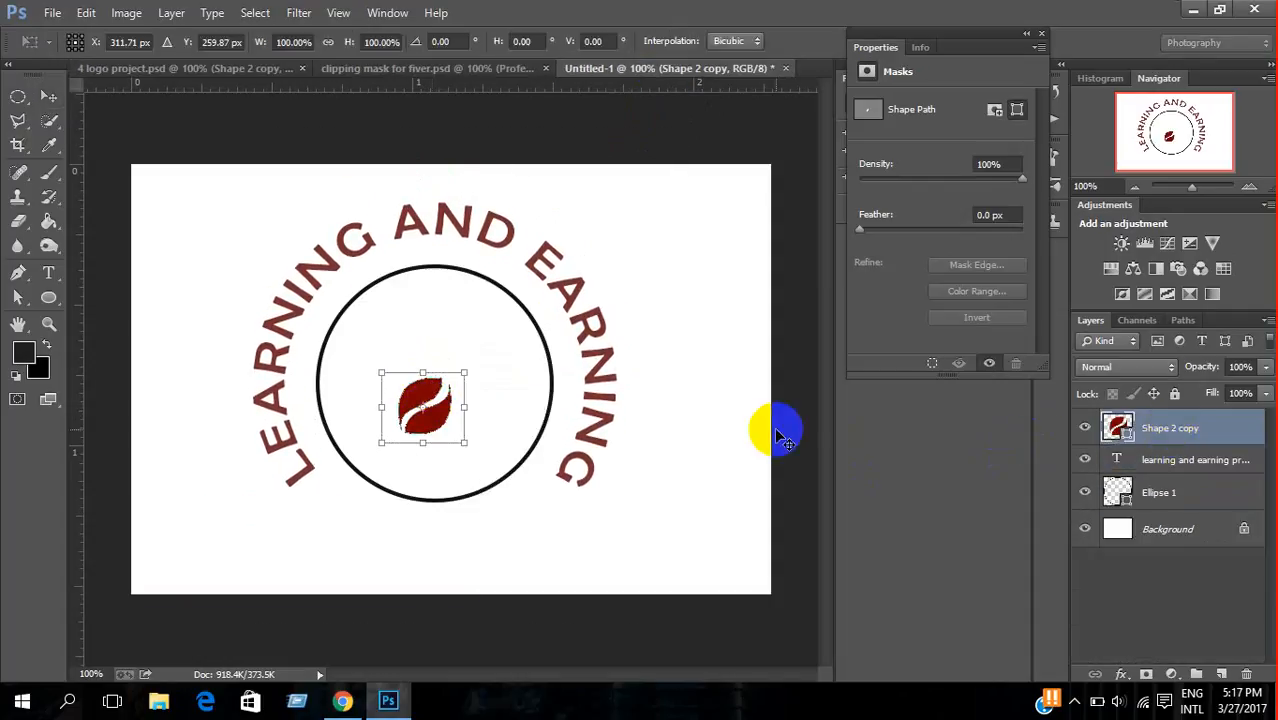
{"action": "left_click_drag", "start_coordinate": [466, 372], "coordinate": [467, 346]}
{"action": "key", "text": "Return"}
Step: Recolour the leaf shape to dark grey 524e4e
{"action": "double_click", "coordinate": [1117, 428]}
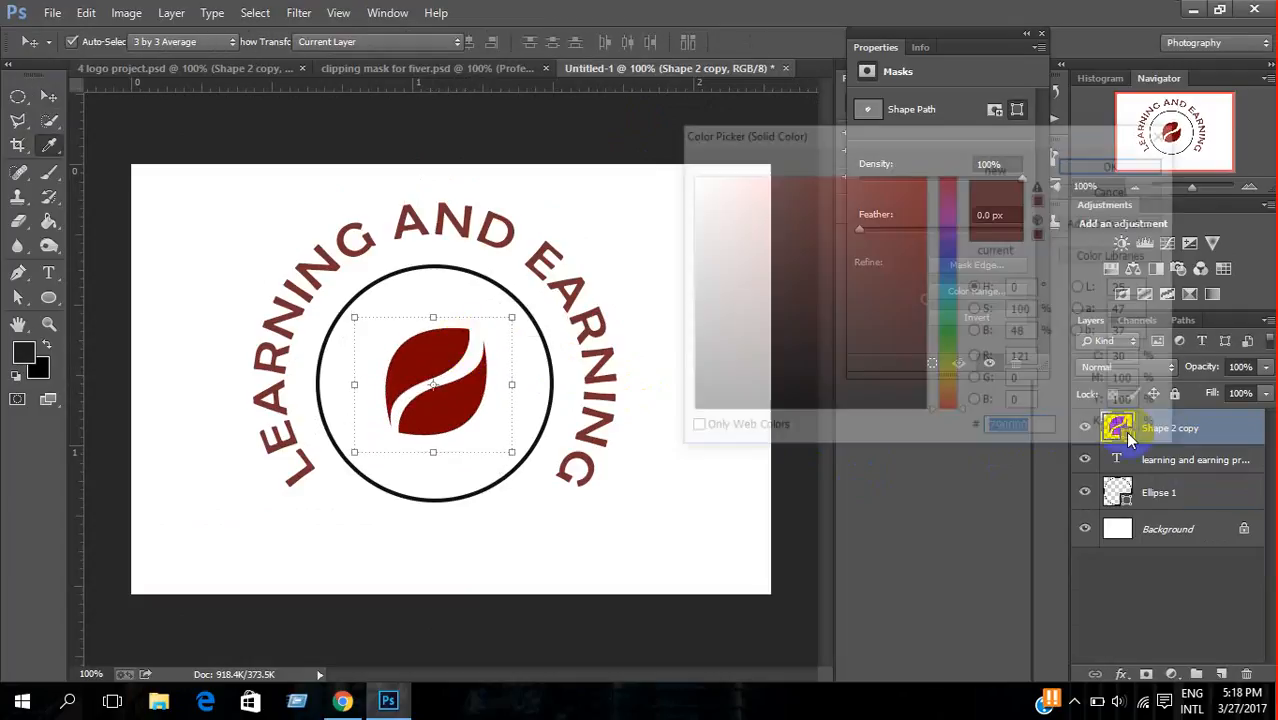
{"action": "left_click", "coordinate": [717, 356]}
{"action": "left_click", "coordinate": [702, 305]}
{"action": "left_click", "coordinate": [700, 337]}
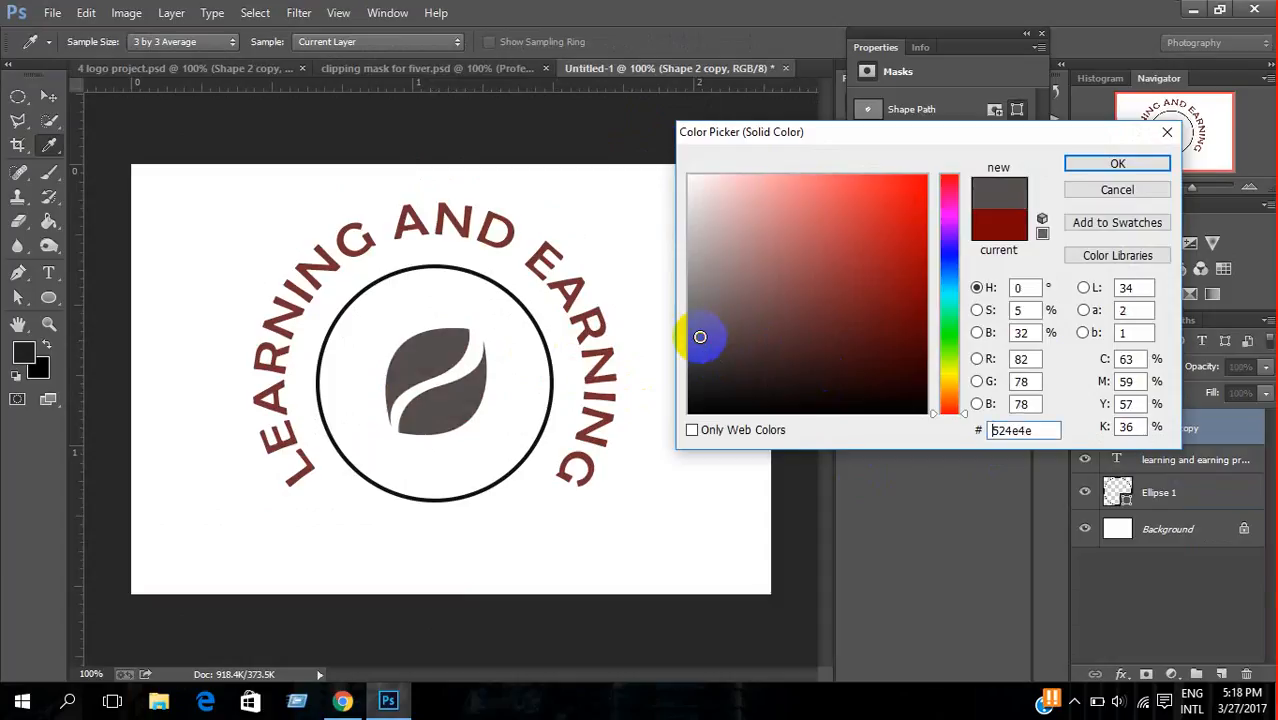
{"action": "left_click", "coordinate": [1140, 163]}
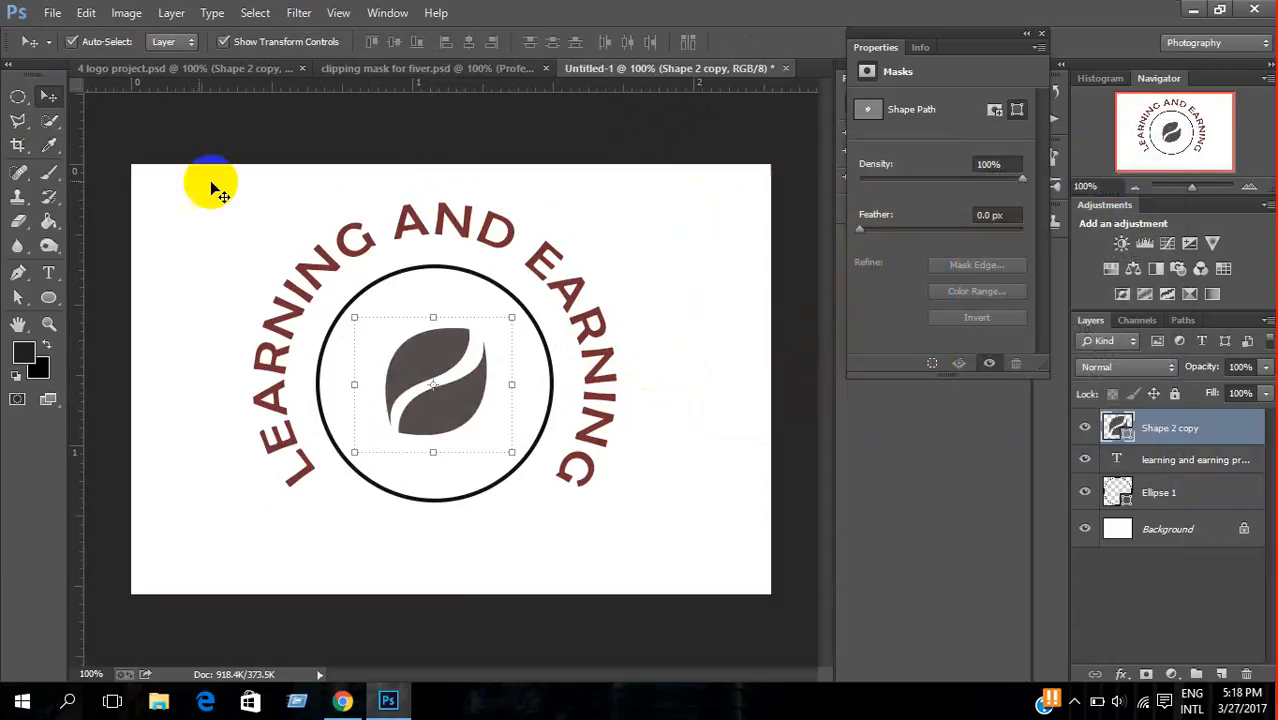